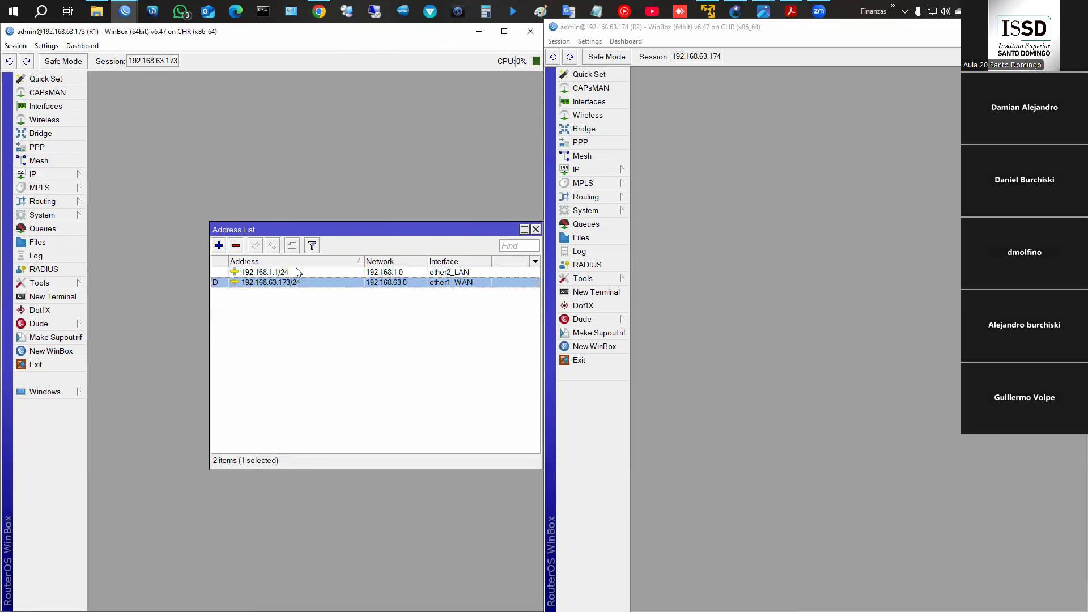
# - Review R1's DHCP server dhcp1 and firewall NAT rules, closing each window afterwards
pyautogui.click(57, 174)
pyautogui.click(119, 260)
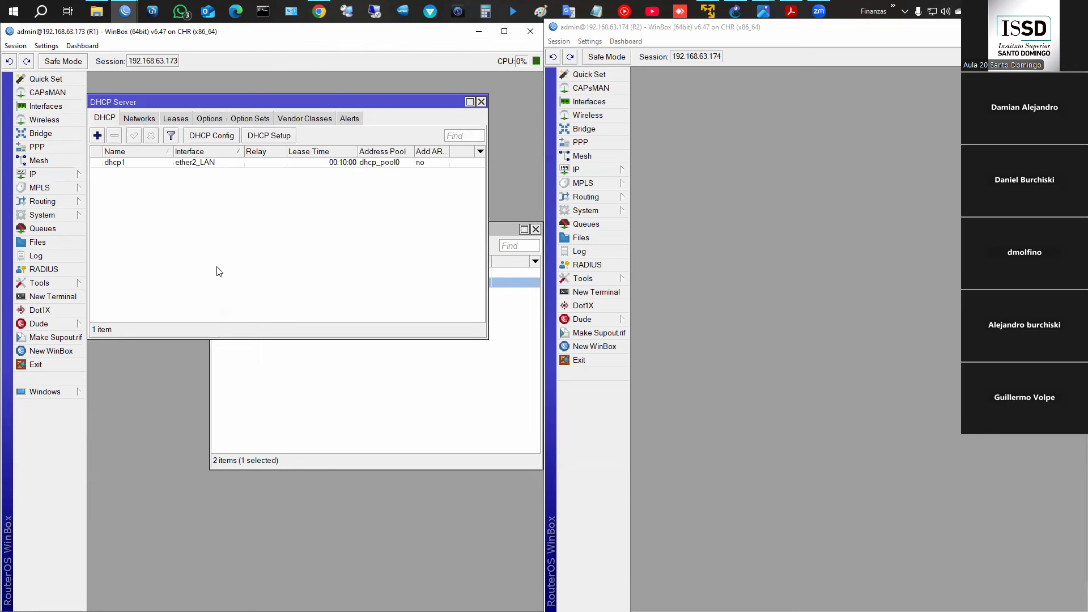
pyautogui.click(193, 164)
pyautogui.click(482, 102)
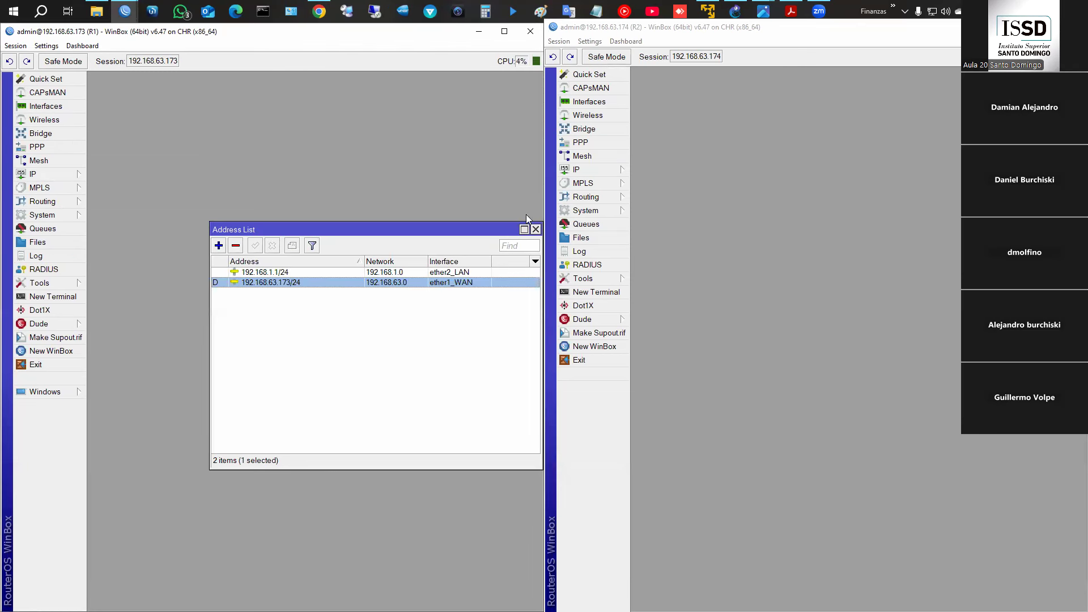
pyautogui.click(536, 229)
pyautogui.click(51, 174)
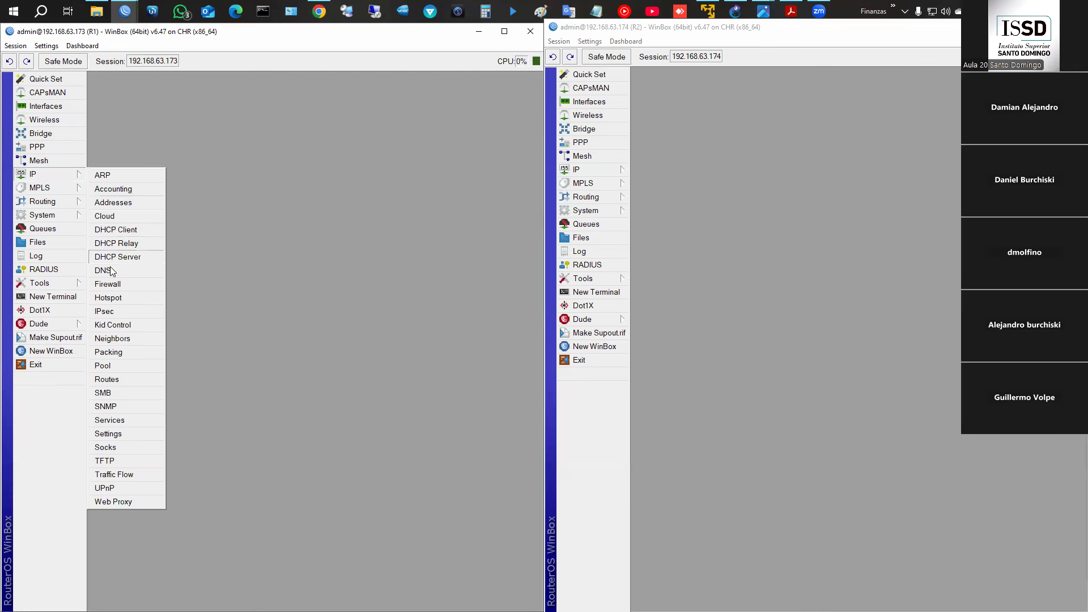
pyautogui.click(110, 284)
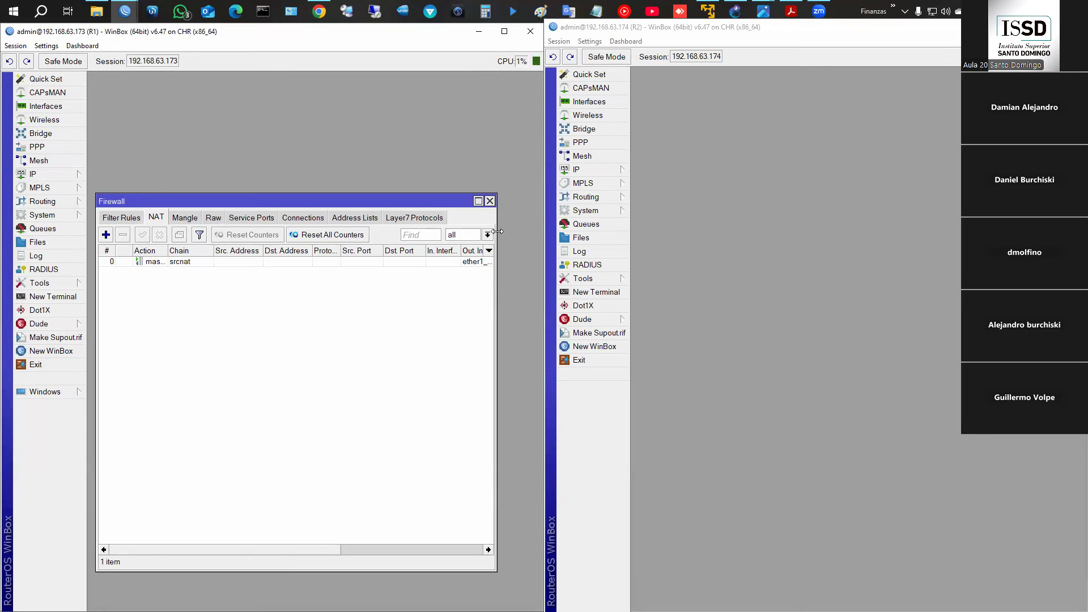
pyautogui.click(490, 202)
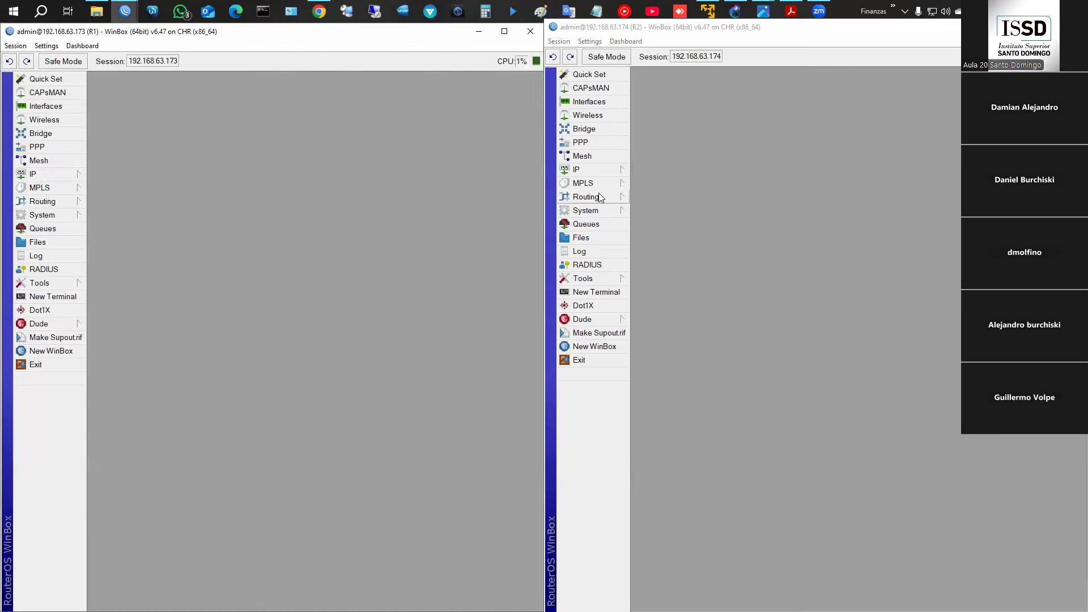
# - Check R2's NAT rules and addresses 192.168.2.1/24 and 192.168.63.174/24, then close both lists
pyautogui.click(592, 169)
pyautogui.click(651, 279)
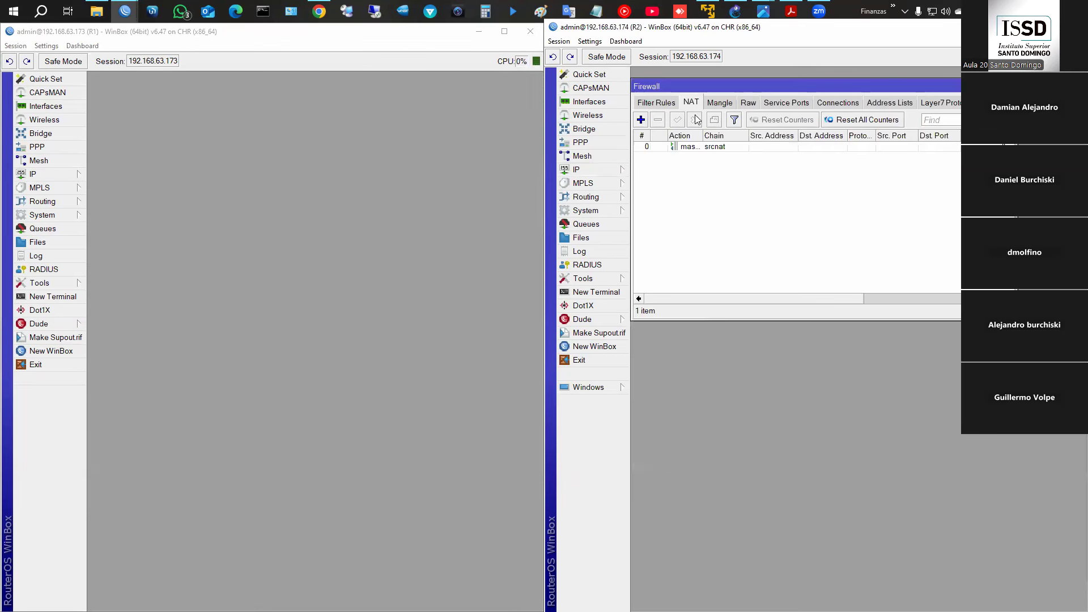
pyautogui.click(1011, 86)
pyautogui.click(614, 169)
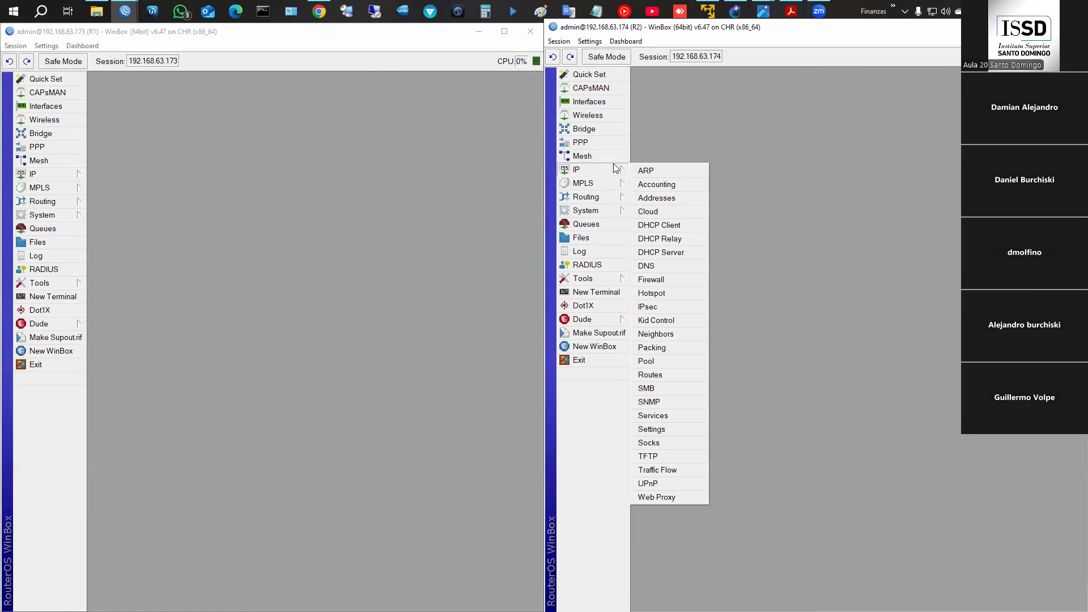
pyautogui.click(662, 198)
pyautogui.click(726, 309)
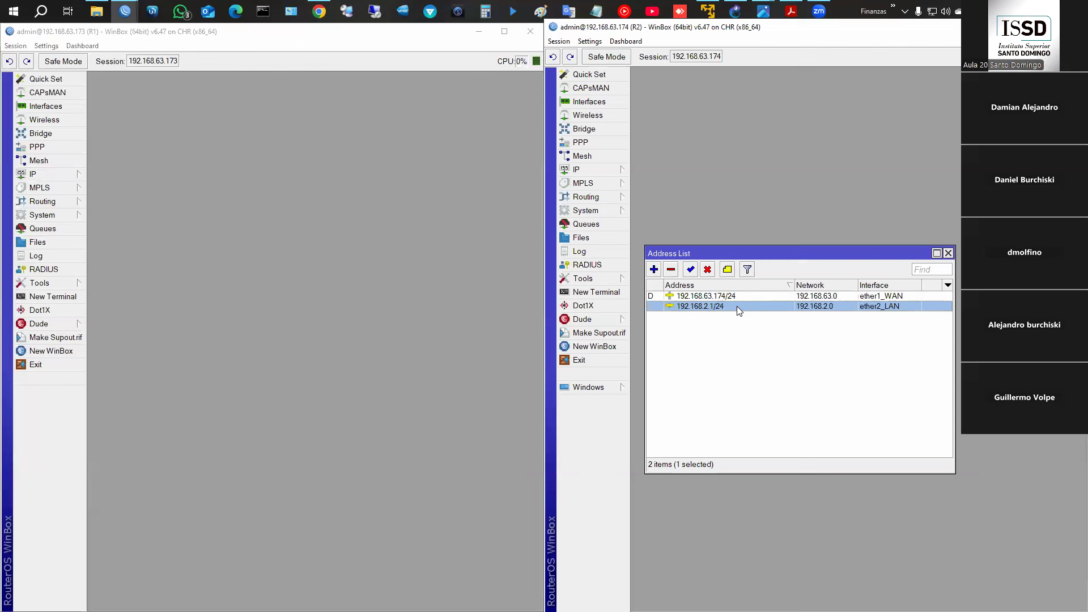
pyautogui.click(725, 296)
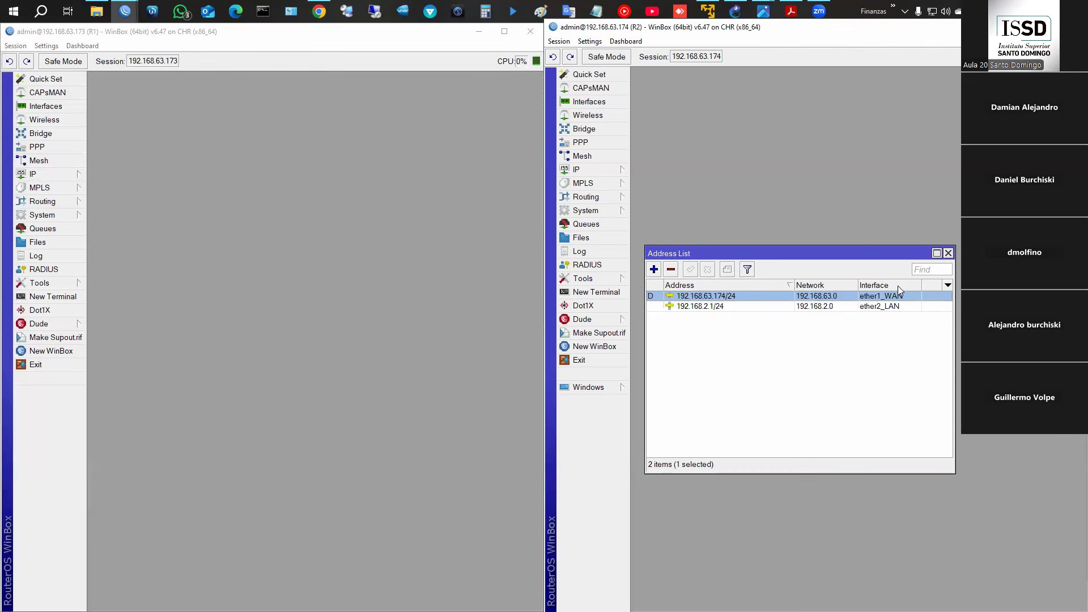
pyautogui.click(949, 253)
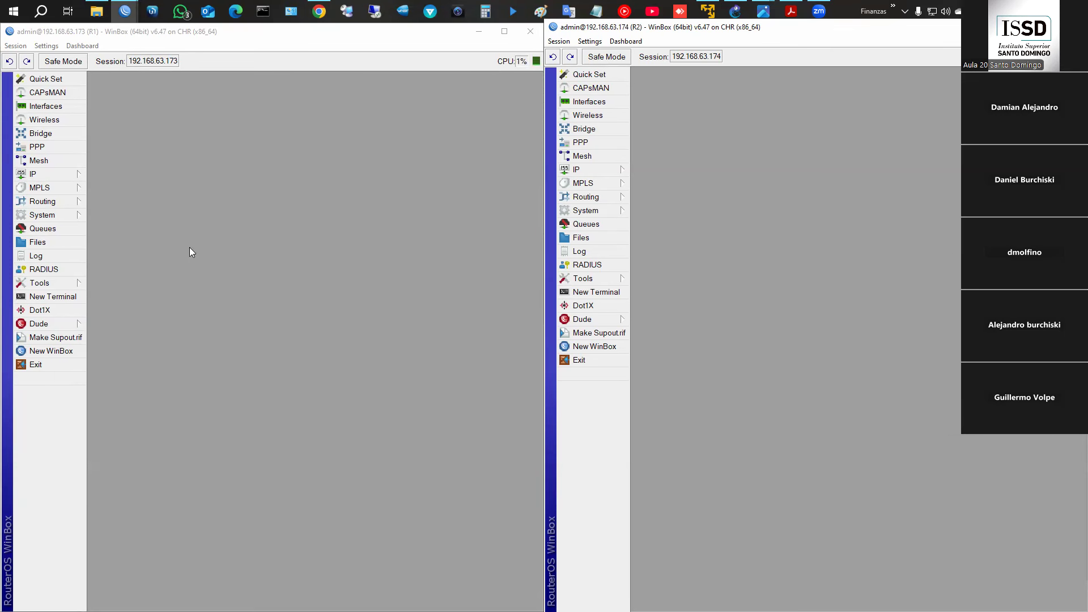
# - Open R1's PPP window and look through PPP Scanner, PPTP, SSTP, L2TP and OVPN server dialogs unchanged
pyautogui.click(37, 147)
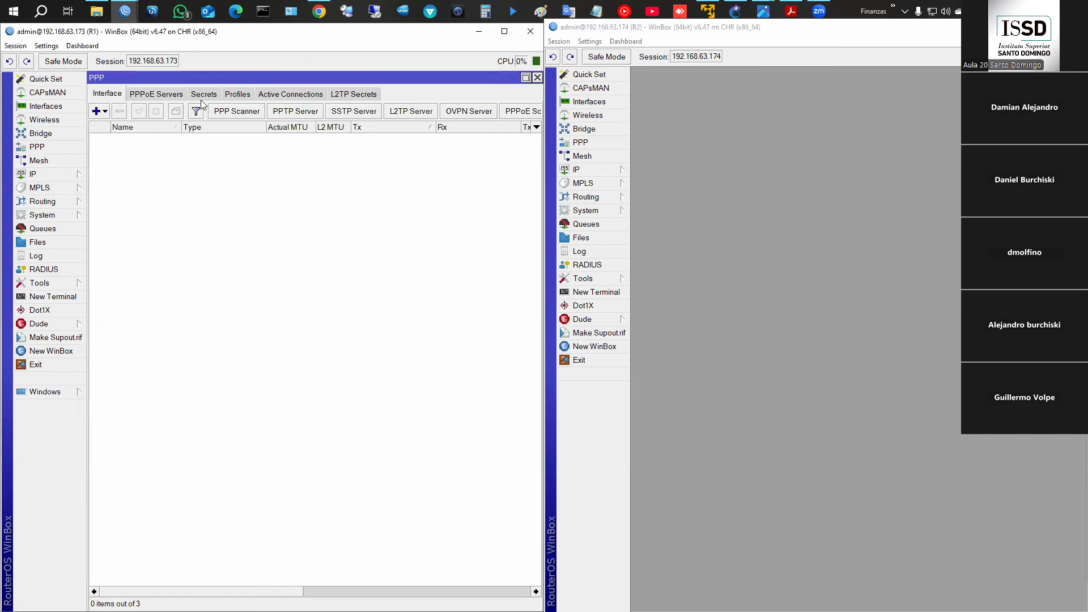
pyautogui.click(234, 111)
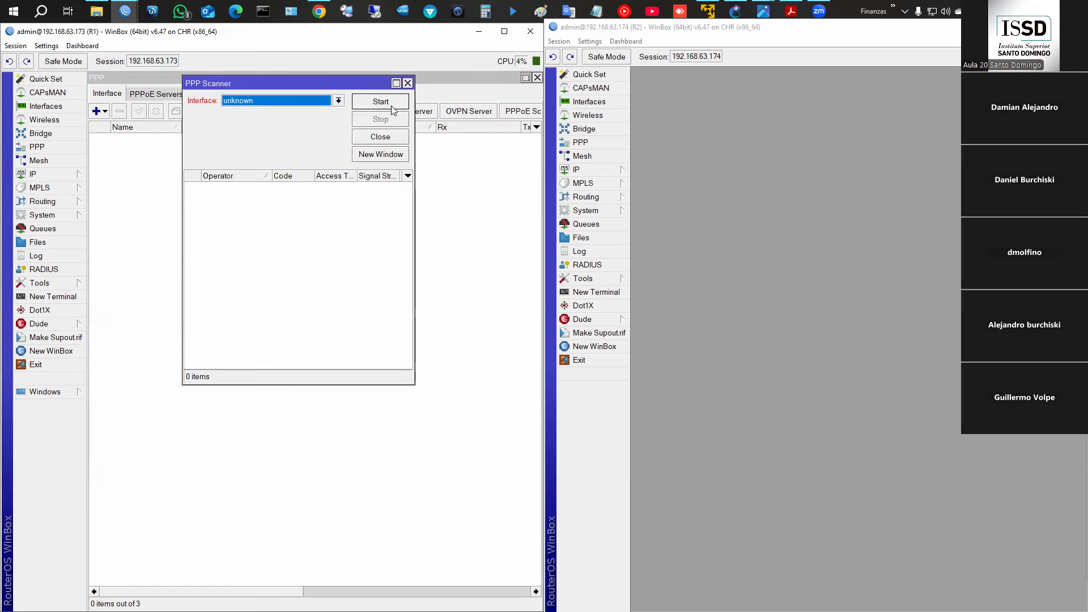
pyautogui.click(408, 83)
pyautogui.click(273, 111)
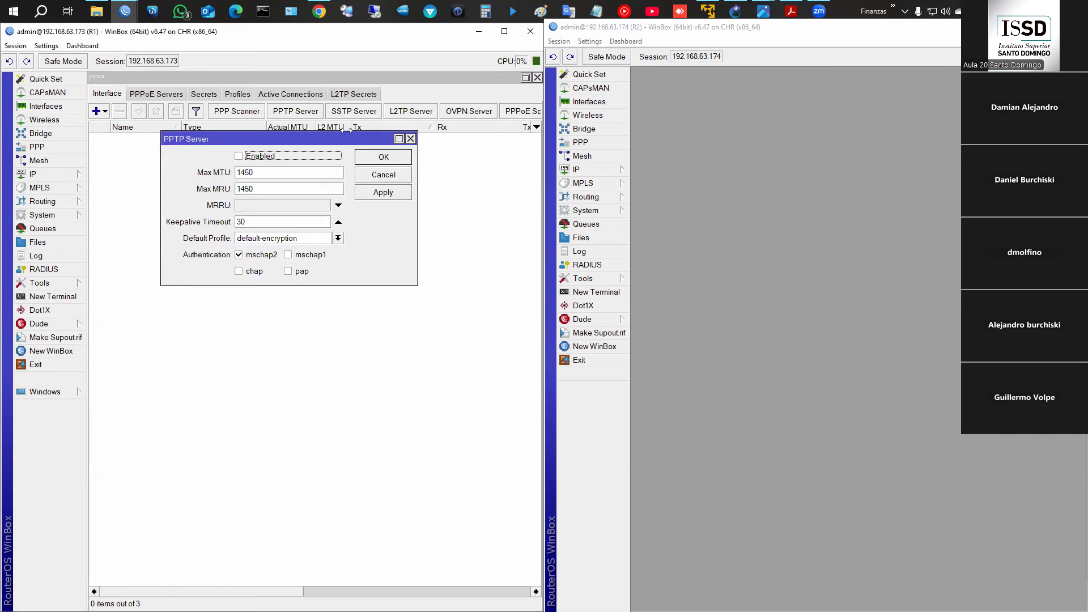
pyautogui.click(384, 176)
pyautogui.click(358, 112)
pyautogui.click(396, 144)
pyautogui.click(411, 111)
pyautogui.click(419, 148)
pyautogui.click(469, 111)
pyautogui.click(407, 136)
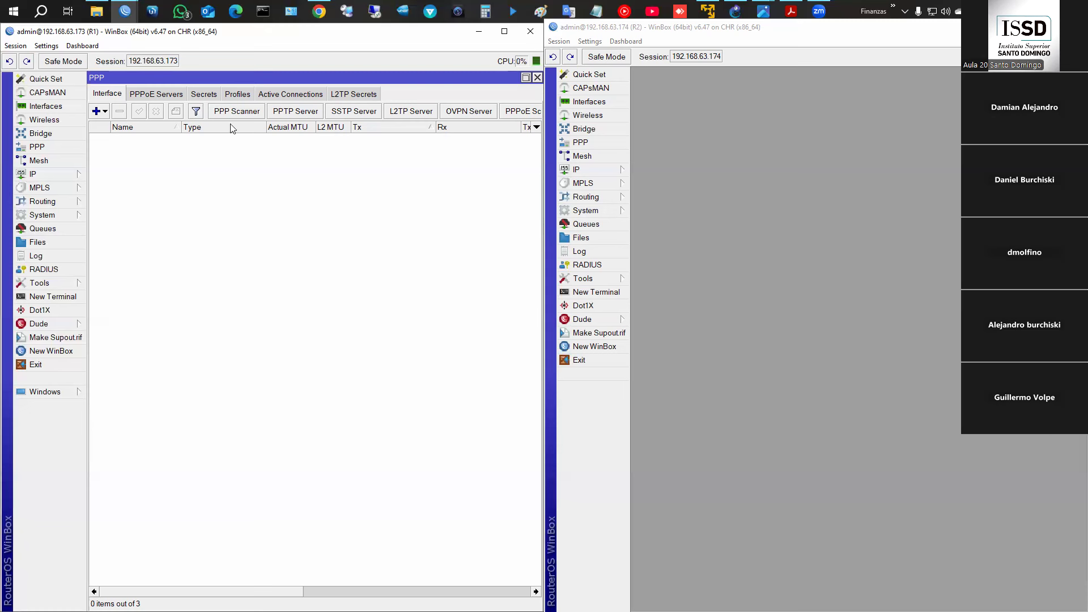
# - Show R1's empty PPP Secrets list
pyautogui.click(209, 94)
# - Add a new PPP secret named user1 and enter its password
pyautogui.click(97, 111)
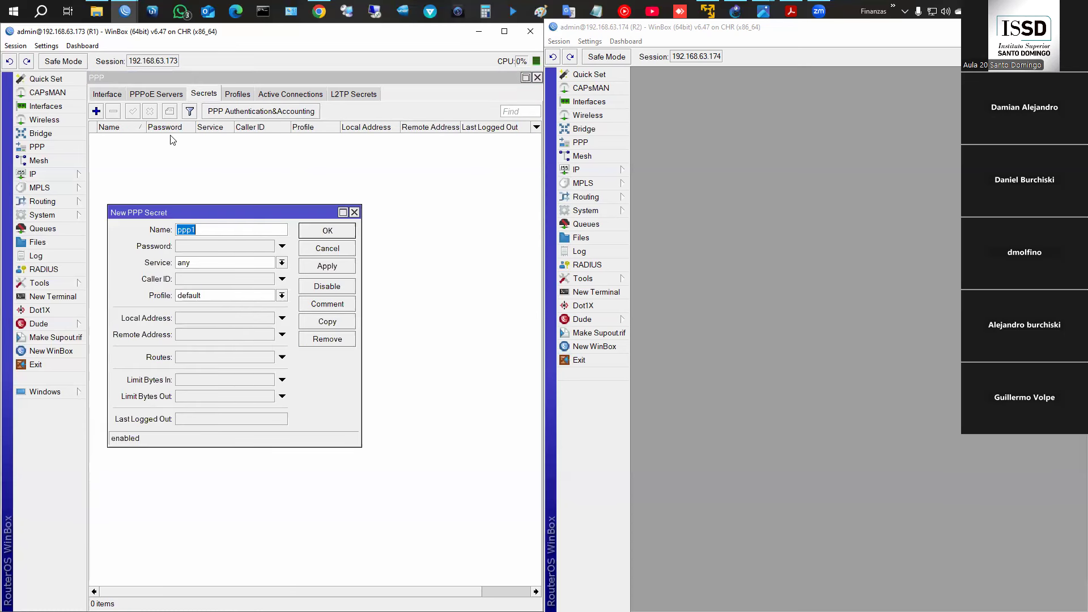
pyautogui.click(239, 231)
pyautogui.press('BackSpace')
pyautogui.press('BackSpace')
pyautogui.press('BackSpace')
pyautogui.press('BackSpace')
pyautogui.write('user1')
pyautogui.press('Tab')
pyautogui.write('123456')
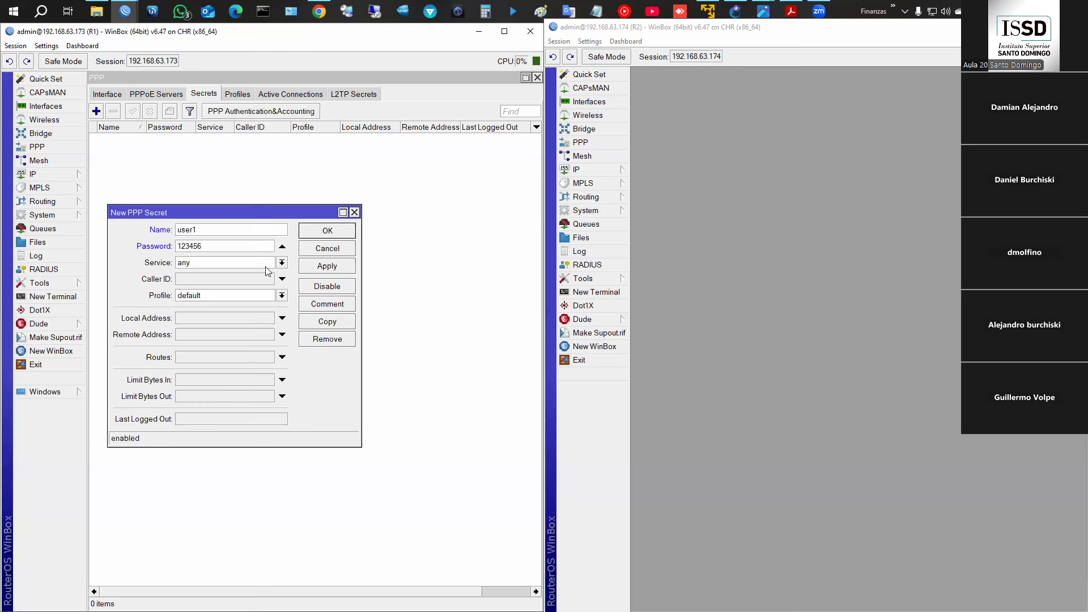
# - Restrict the secret to pptp service with profile default, then view the Tuneles.png diagram
pyautogui.click(282, 263)
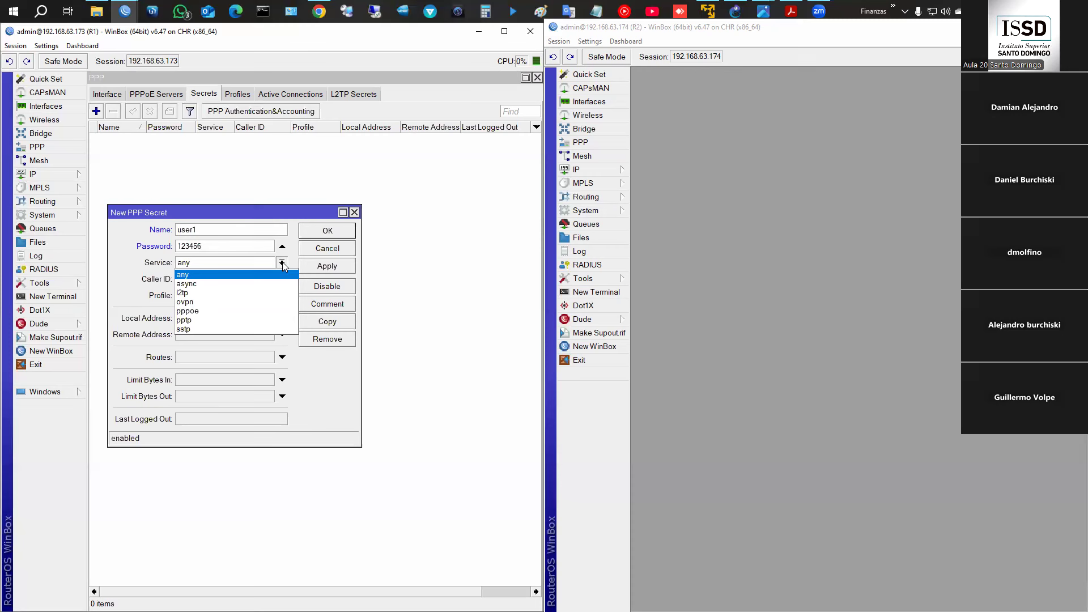
pyautogui.click(219, 320)
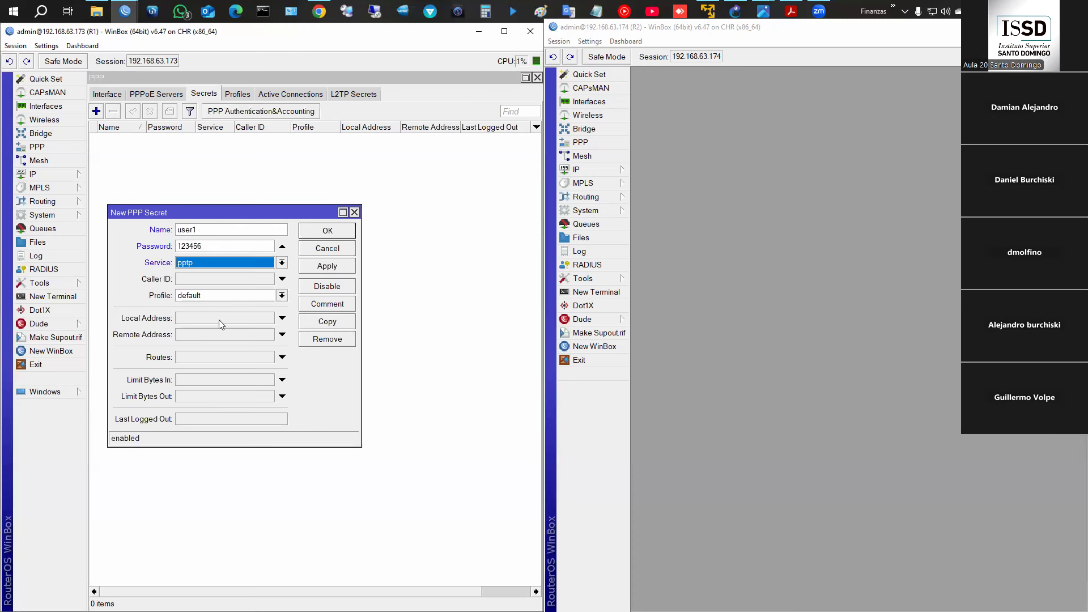
pyautogui.click(201, 296)
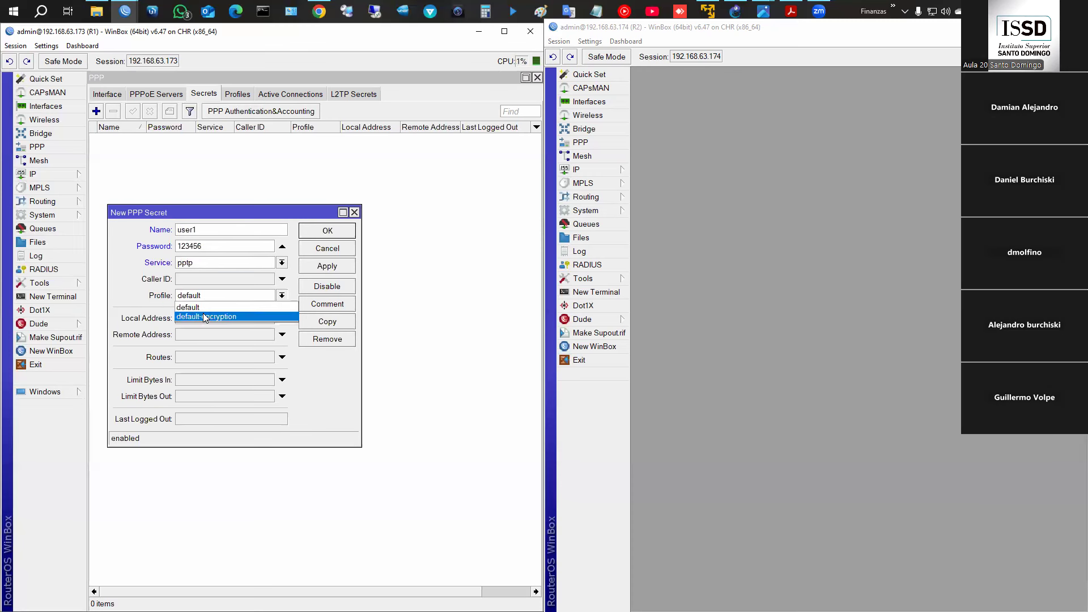
pyautogui.click(331, 361)
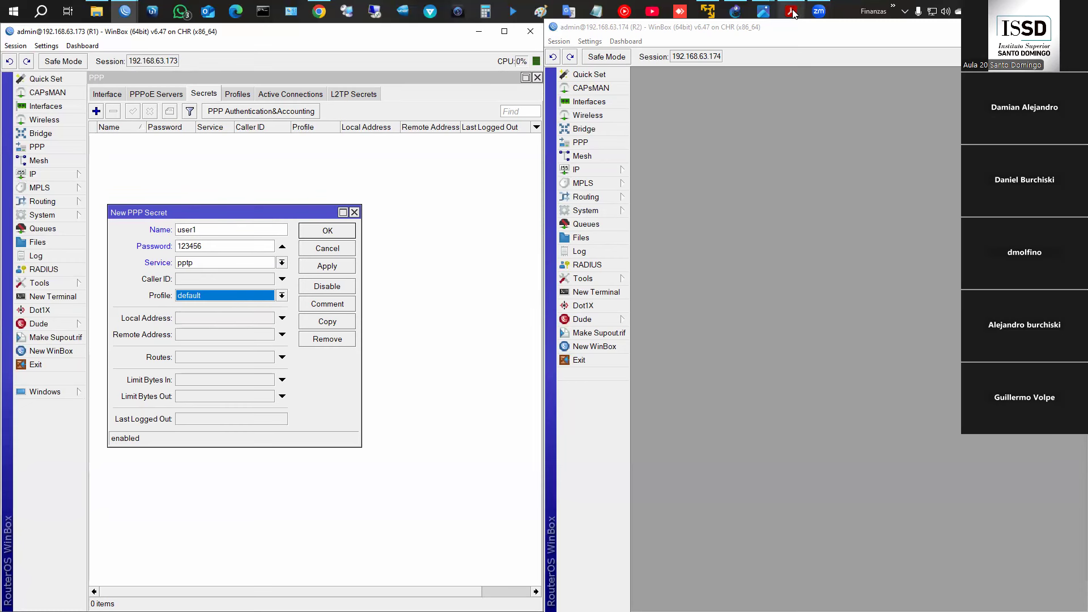
pyautogui.moveTo(763, 11)
pyautogui.click(817, 63)
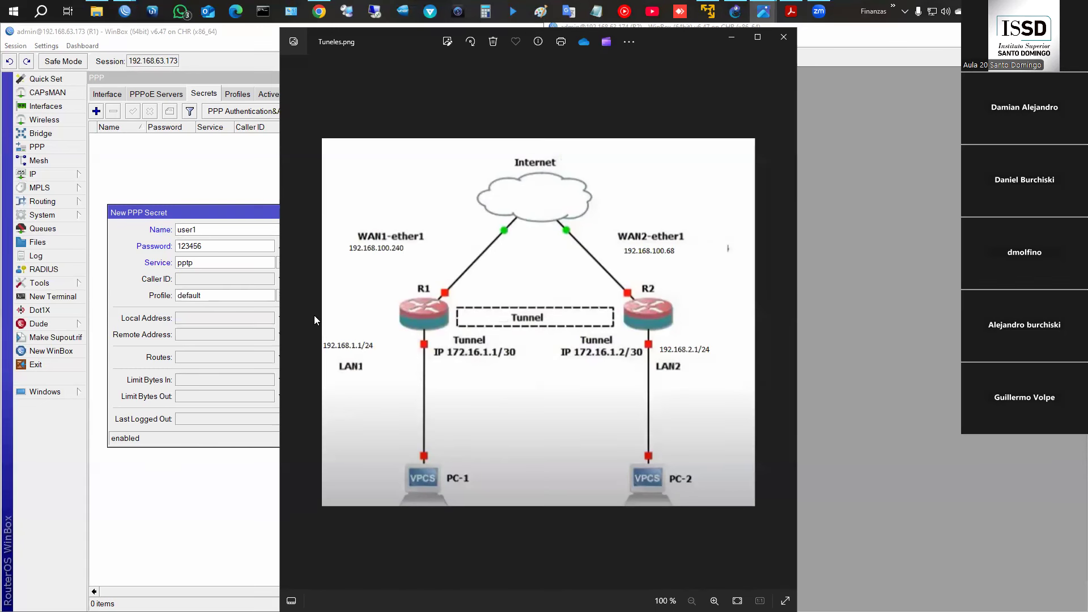
# - Give user1 local address 172.16.1.1 and remote address 172.16.1.2, and save the secret
pyautogui.click(207, 318)
pyautogui.write('172.16.1')
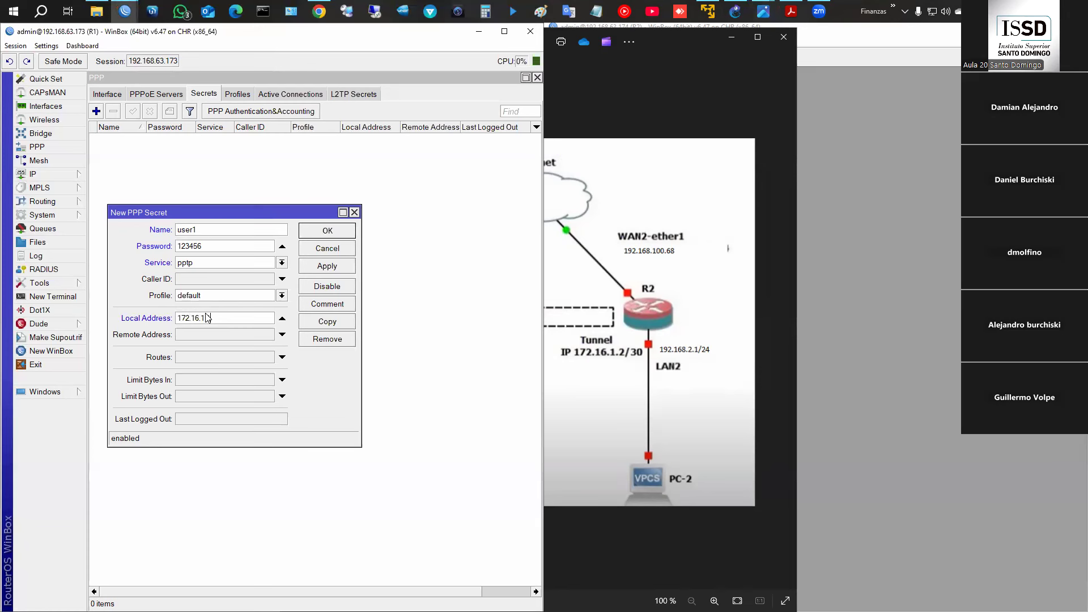
pyautogui.press('Tab')
pyautogui.write('172.16.1.2')
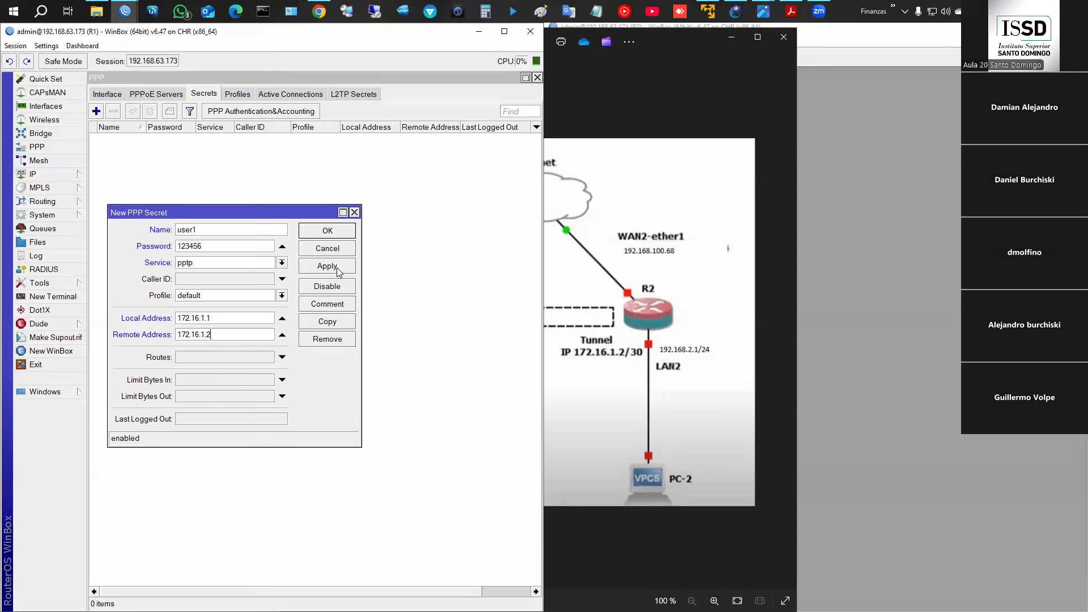
pyautogui.click(328, 230)
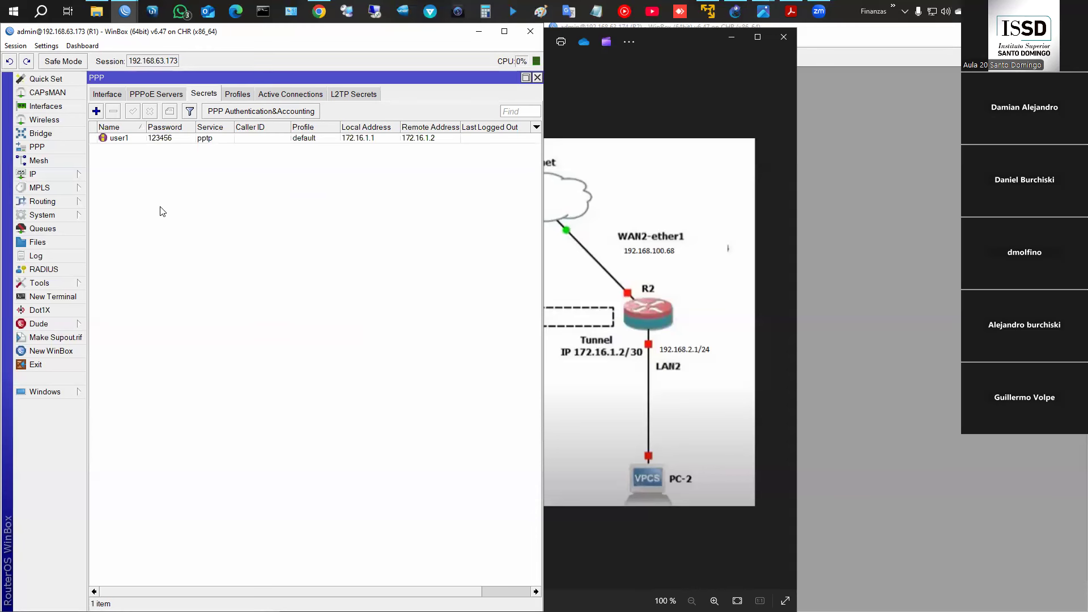
# - Enable R1's PPTP server with mschap2 authentication and the default-encryption profile, and apply it
pyautogui.click(108, 94)
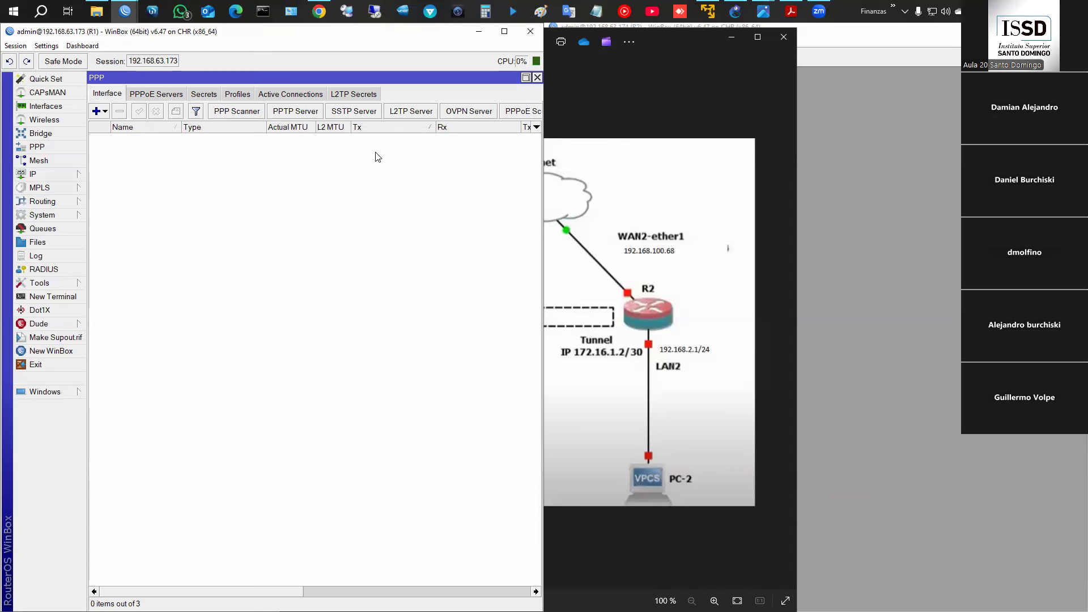
pyautogui.click(293, 114)
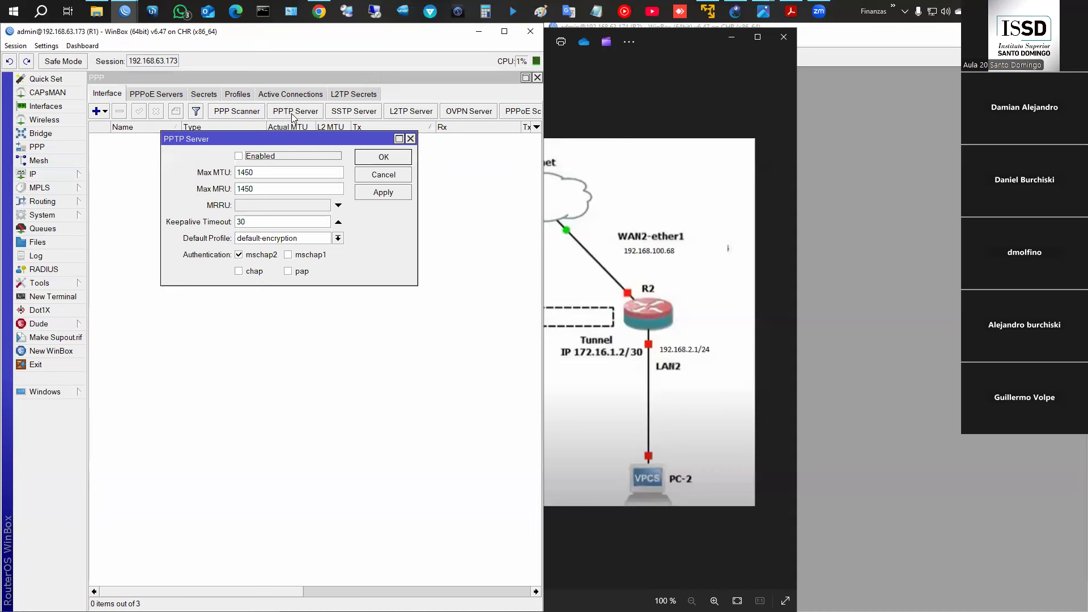
pyautogui.click(241, 157)
pyautogui.hotkey('ctrl', '2')
pyautogui.moveTo(168, 247); pyautogui.dragTo(362, 283)
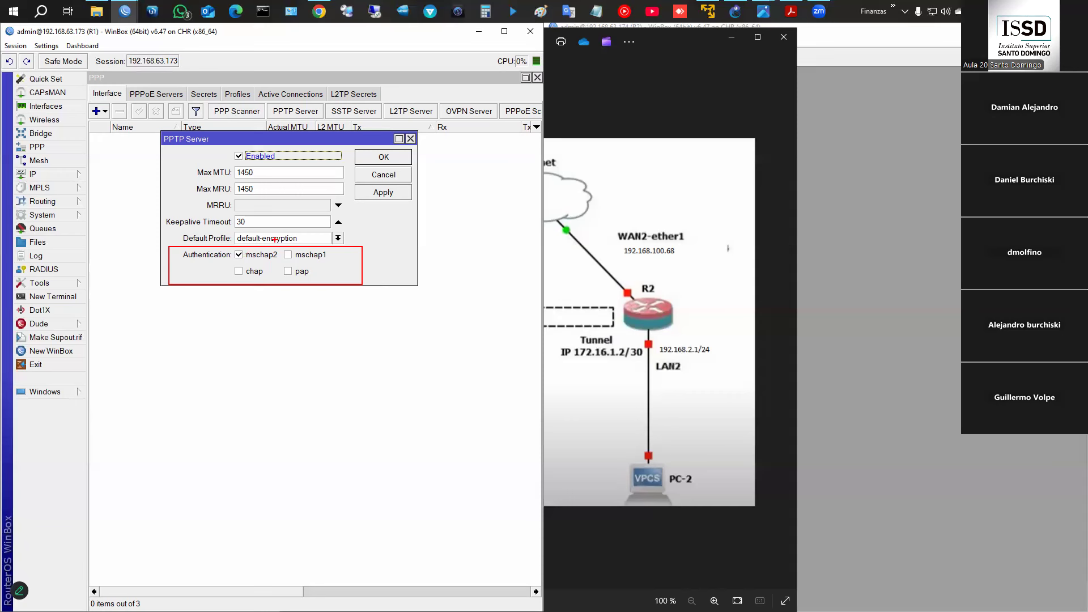
pyautogui.press('Escape')
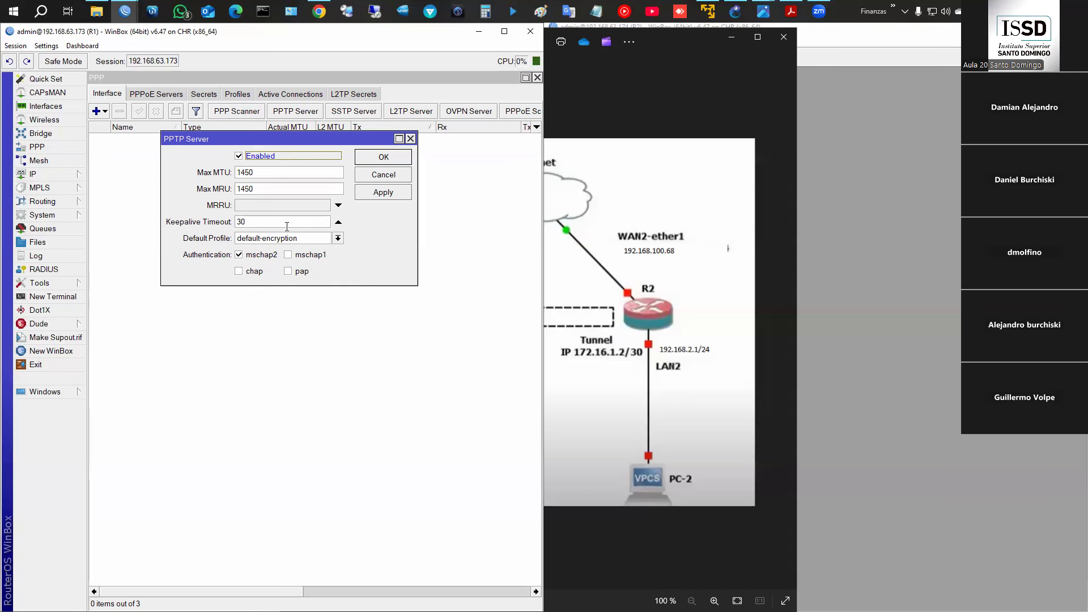
pyautogui.click(373, 193)
pyautogui.click(380, 164)
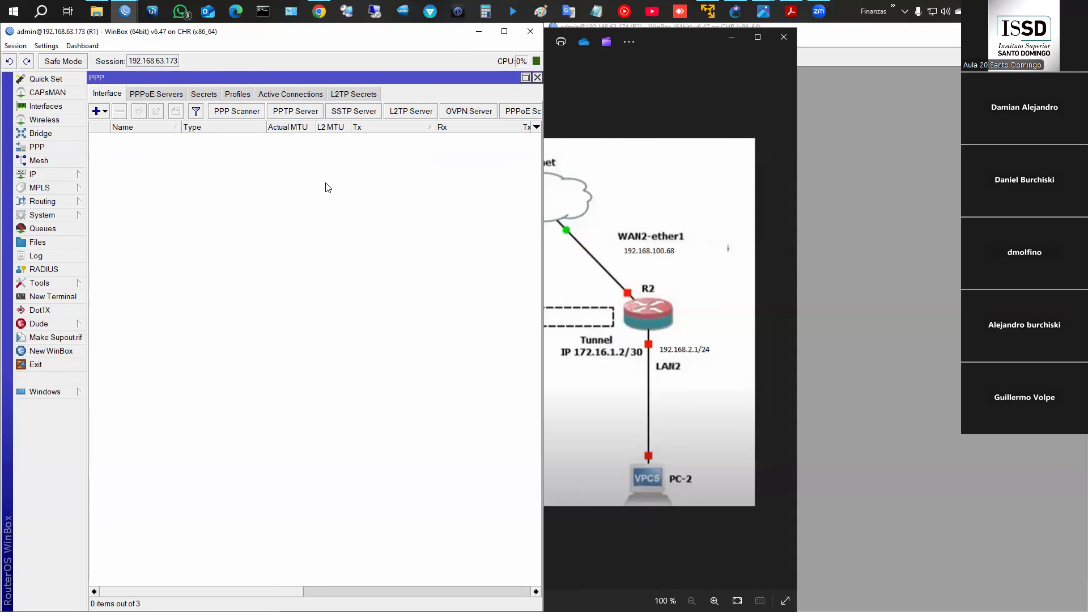
# - Arrange R1's IP address and interface lists next to R2's router window
pyautogui.moveTo(124, 13)
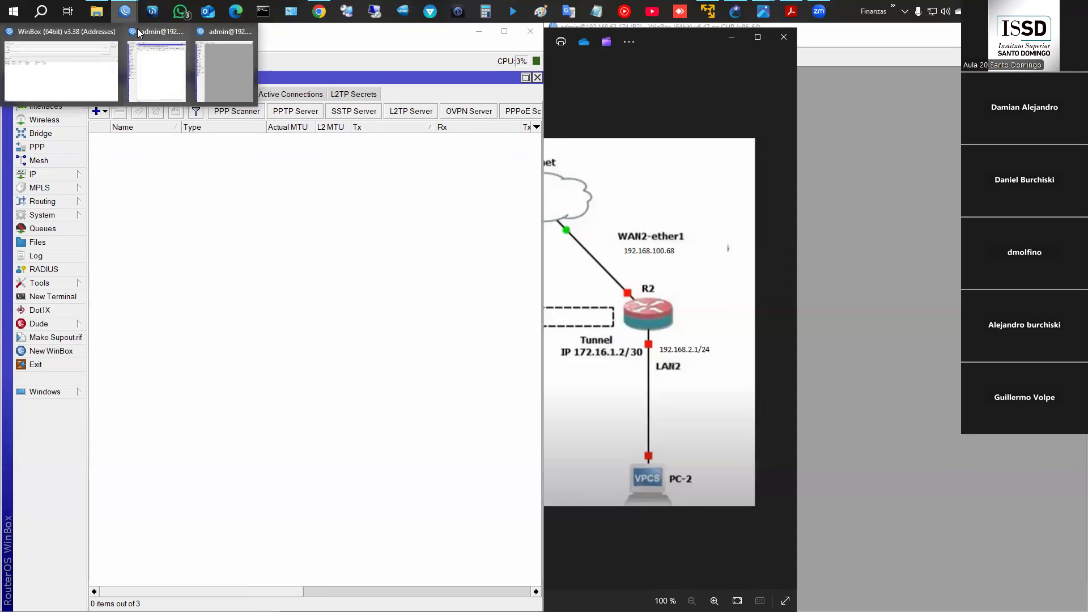
pyautogui.click(232, 58)
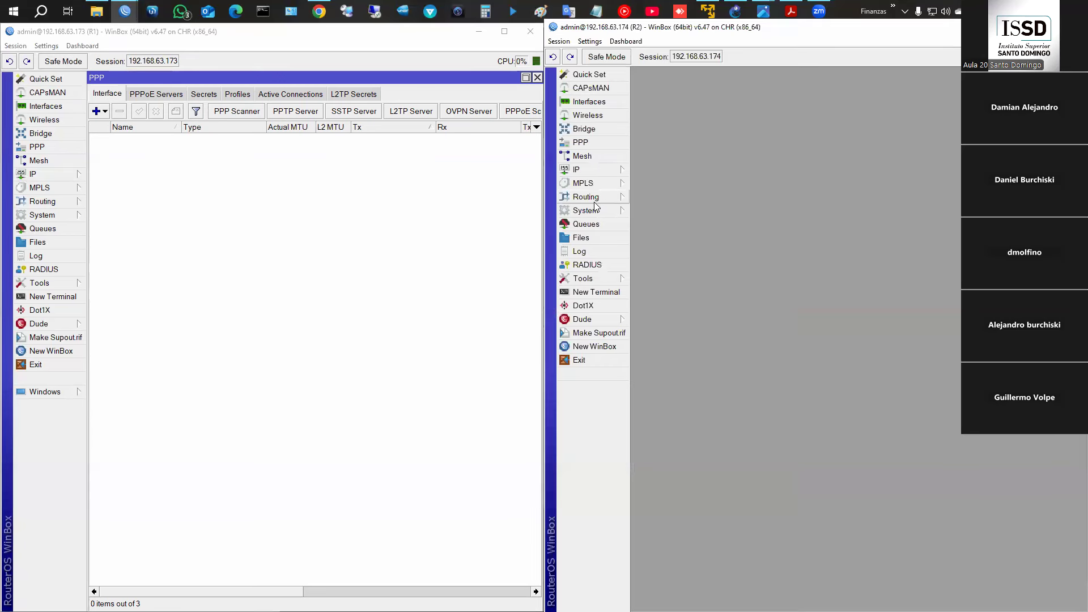
pyautogui.click(51, 174)
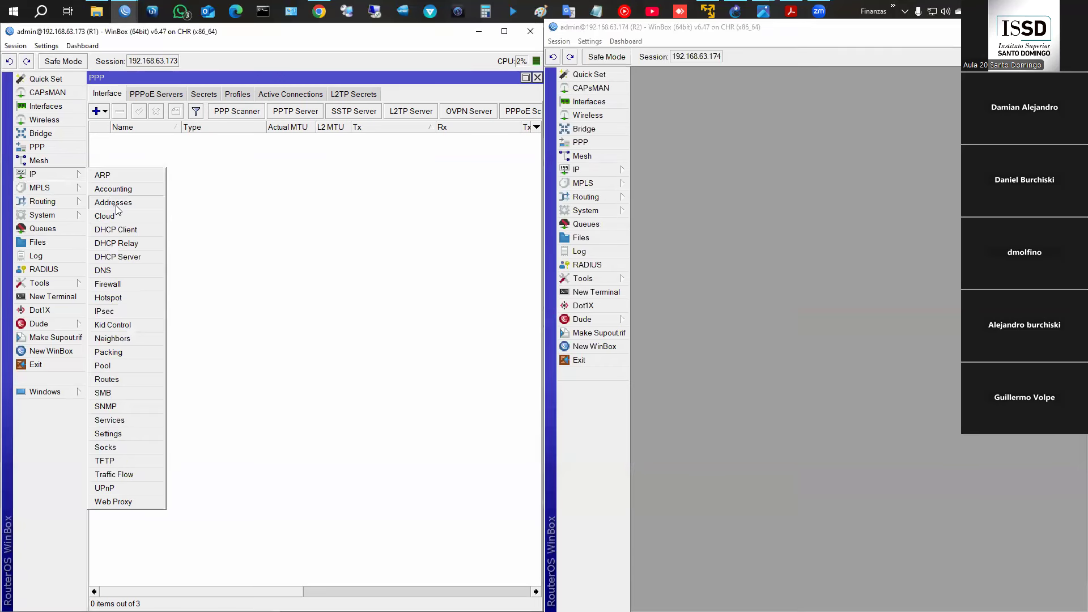
pyautogui.click(113, 203)
pyautogui.moveTo(267, 229); pyautogui.dragTo(196, 211)
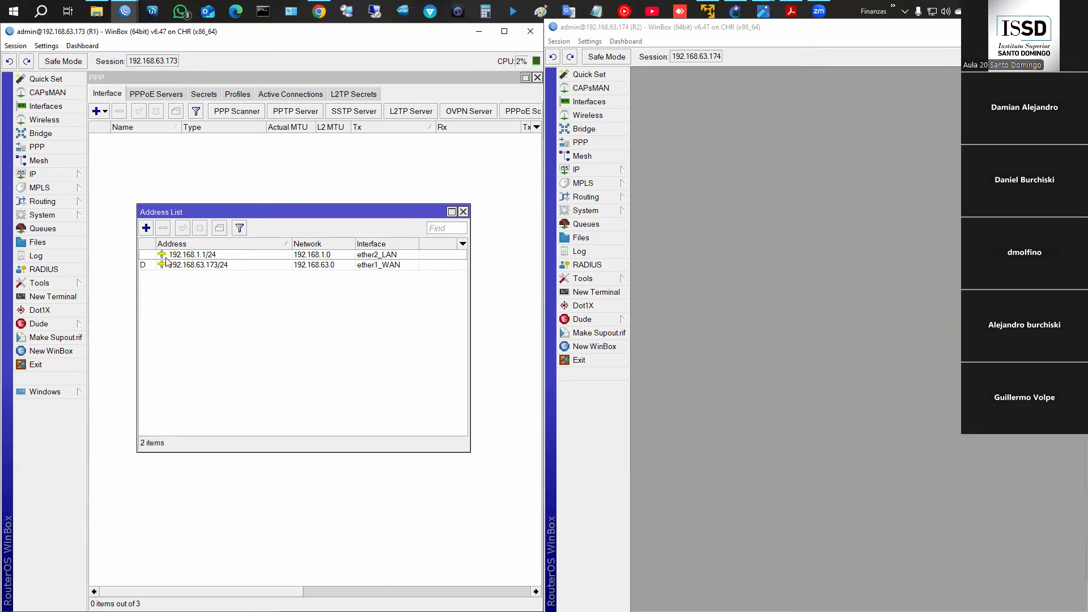
pyautogui.moveTo(195, 211); pyautogui.dragTo(241, 207)
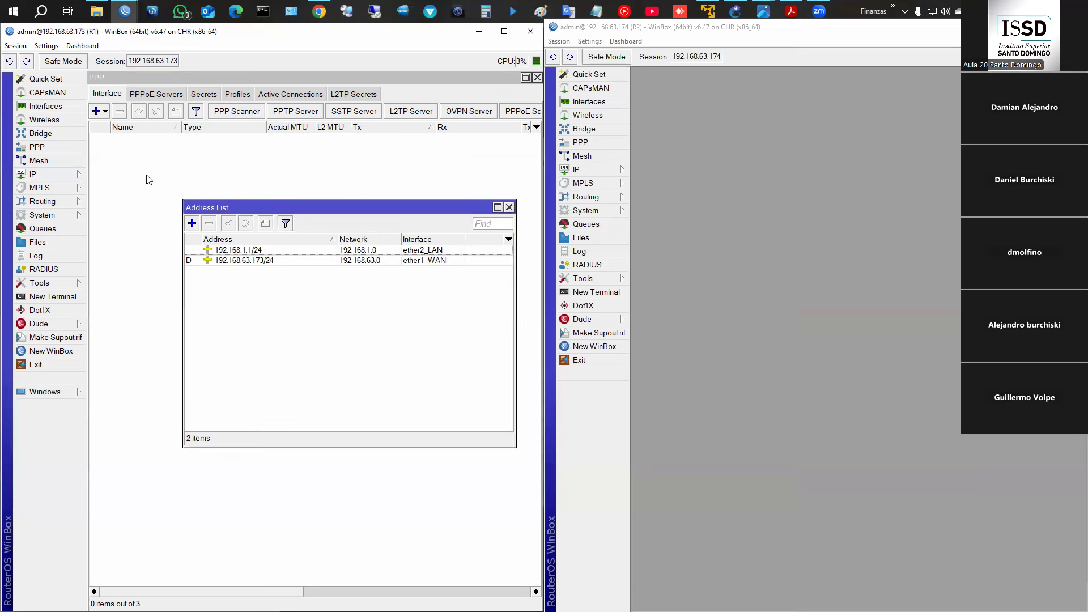
pyautogui.click(56, 108)
pyautogui.moveTo(239, 114); pyautogui.dragTo(239, 297)
pyautogui.moveTo(251, 207); pyautogui.dragTo(187, 188)
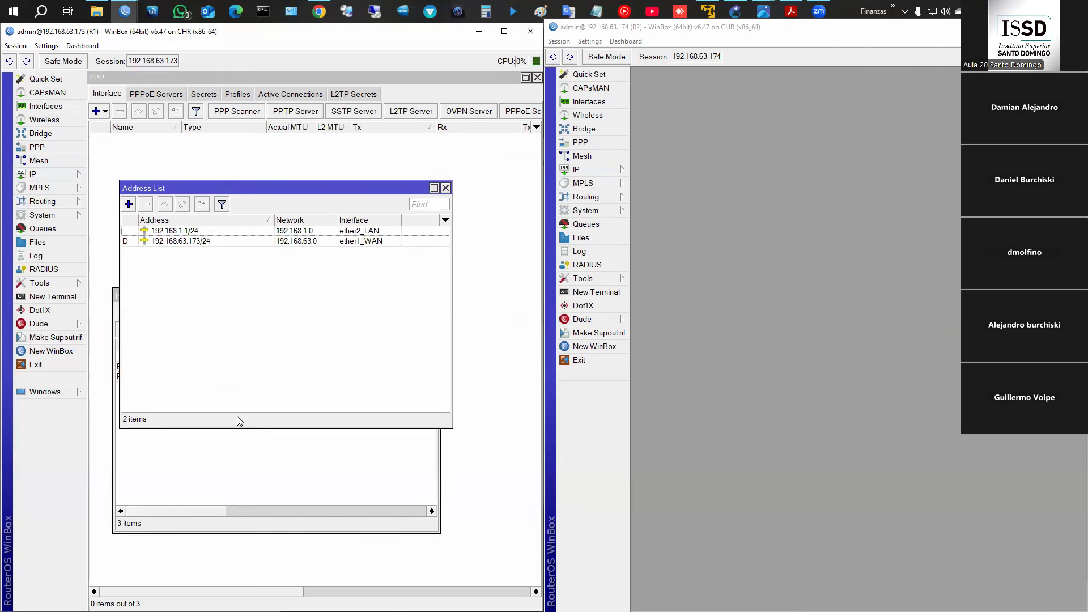
pyautogui.click(227, 451)
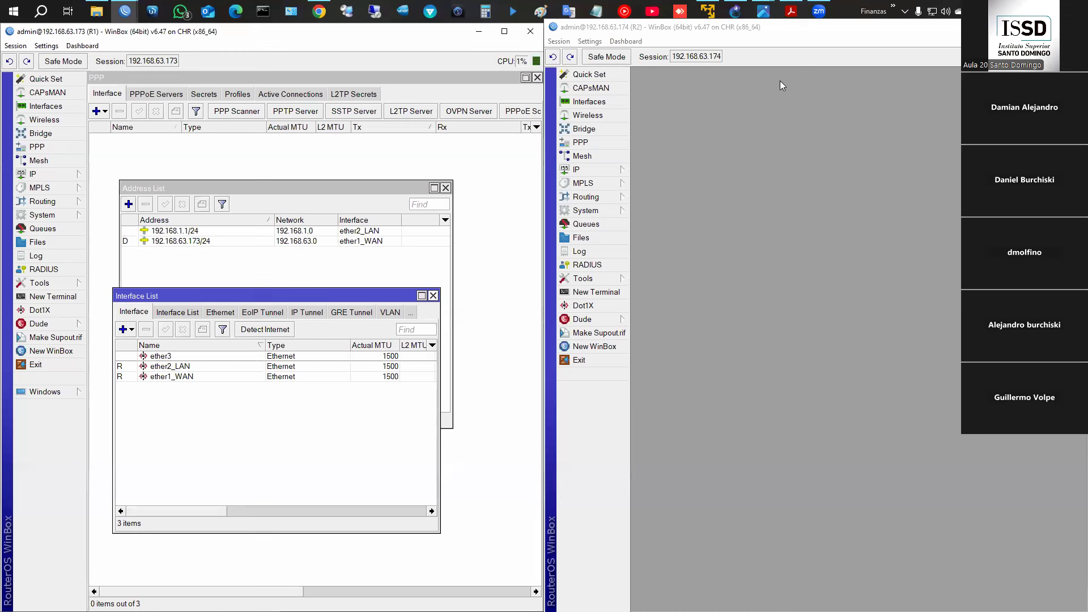
# - Switch to the GNS3 lab and open the VPCS consoles of PC1 and PC2
pyautogui.click(736, 14)
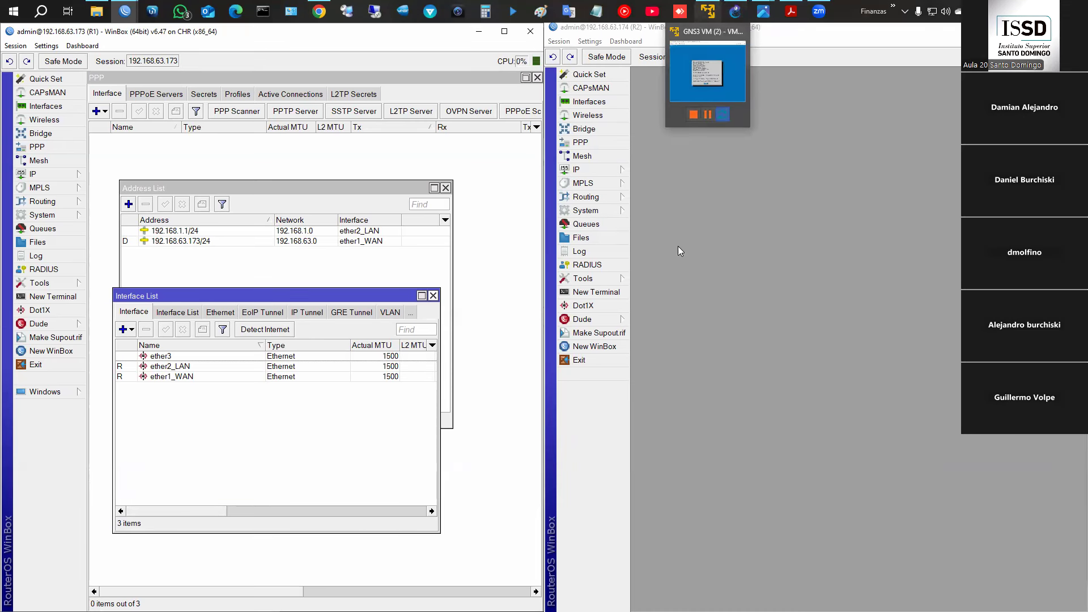
pyautogui.click(735, 11)
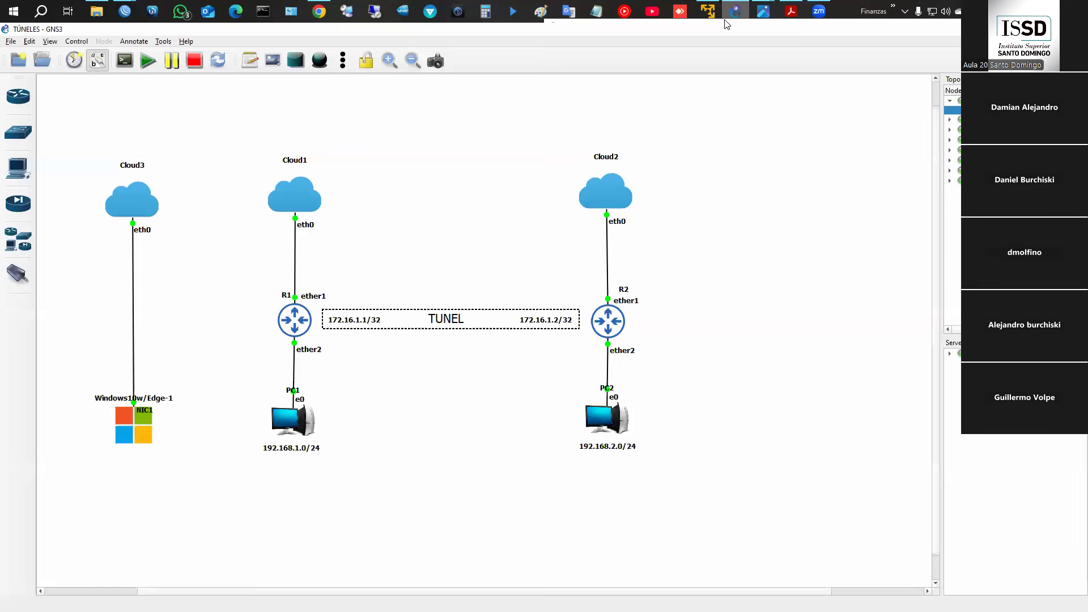
pyautogui.rightClick(288, 428)
pyautogui.click(318, 366)
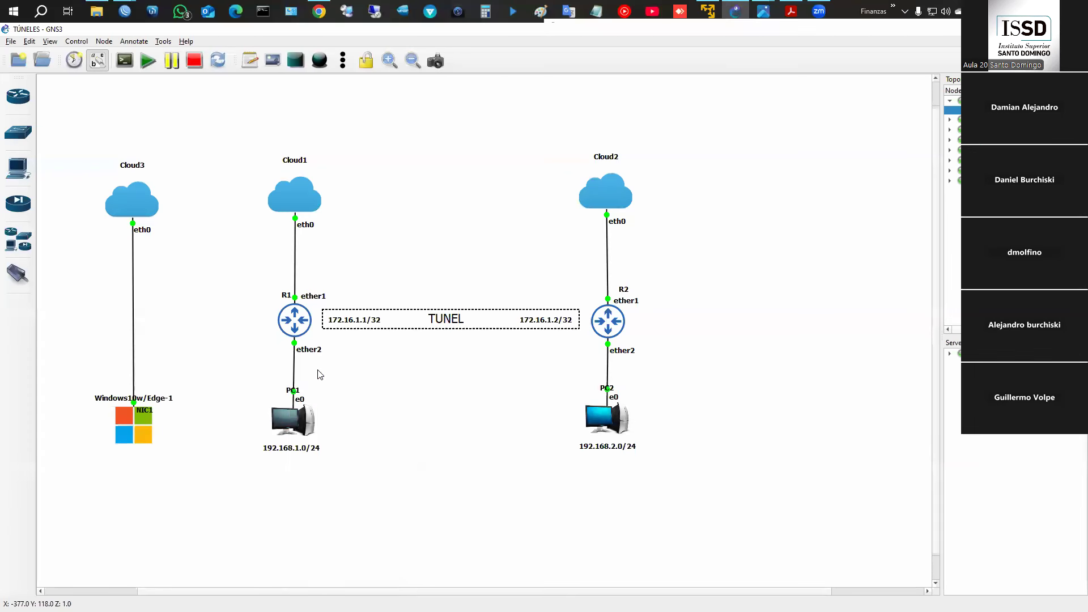
pyautogui.moveTo(344, 139); pyautogui.dragTo(331, 325)
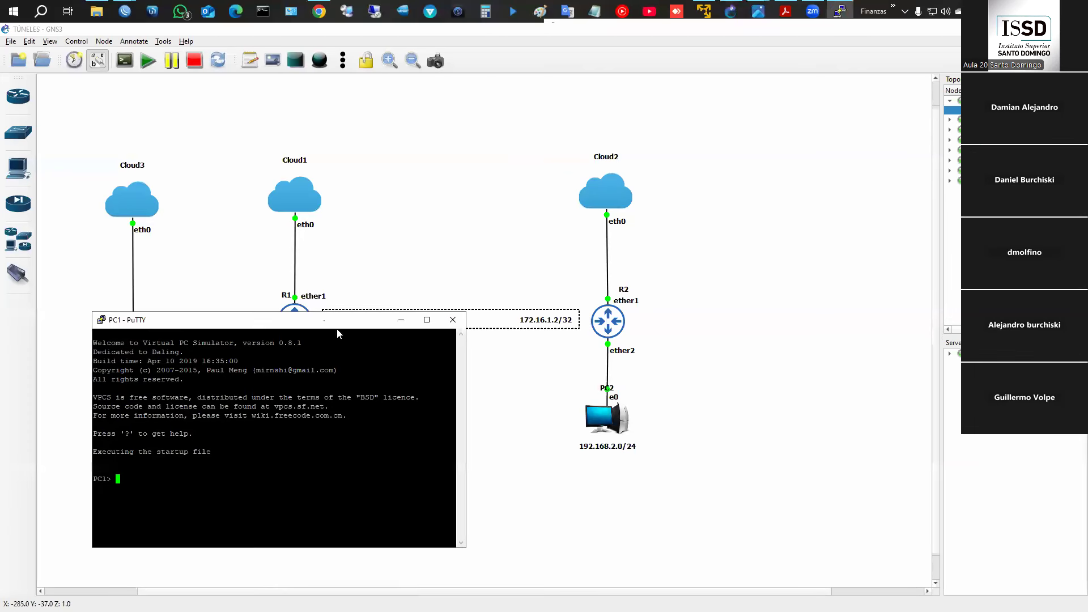
pyautogui.rightClick(617, 419)
pyautogui.click(630, 372)
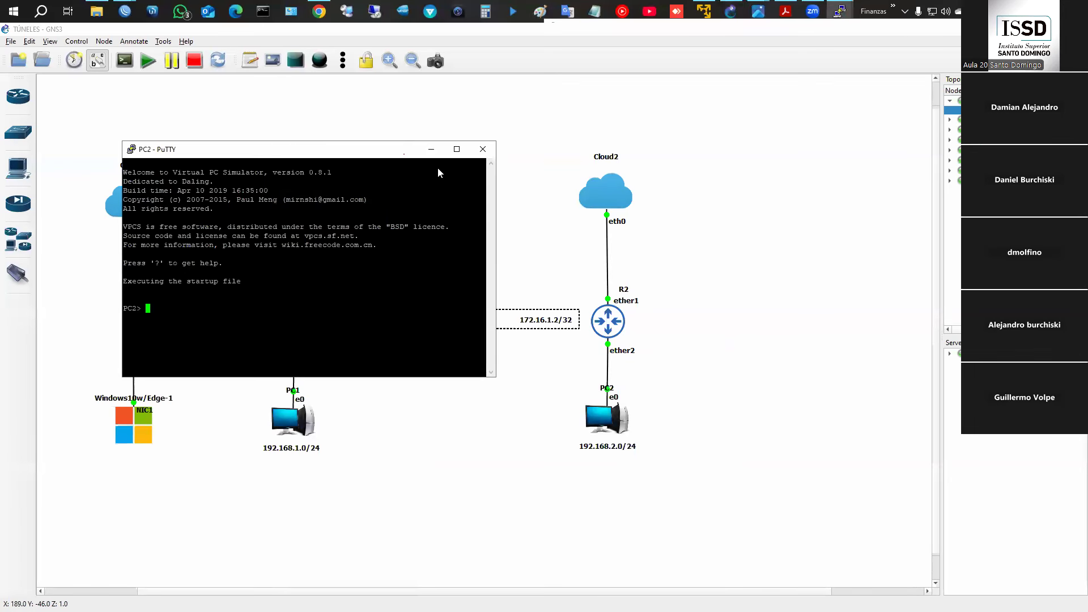
# - Request DHCP addresses on both the PC1 and PC2 consoles
pyautogui.moveTo(438, 149); pyautogui.dragTo(867, 338)
pyautogui.moveTo(839, 10)
pyautogui.click(786, 68)
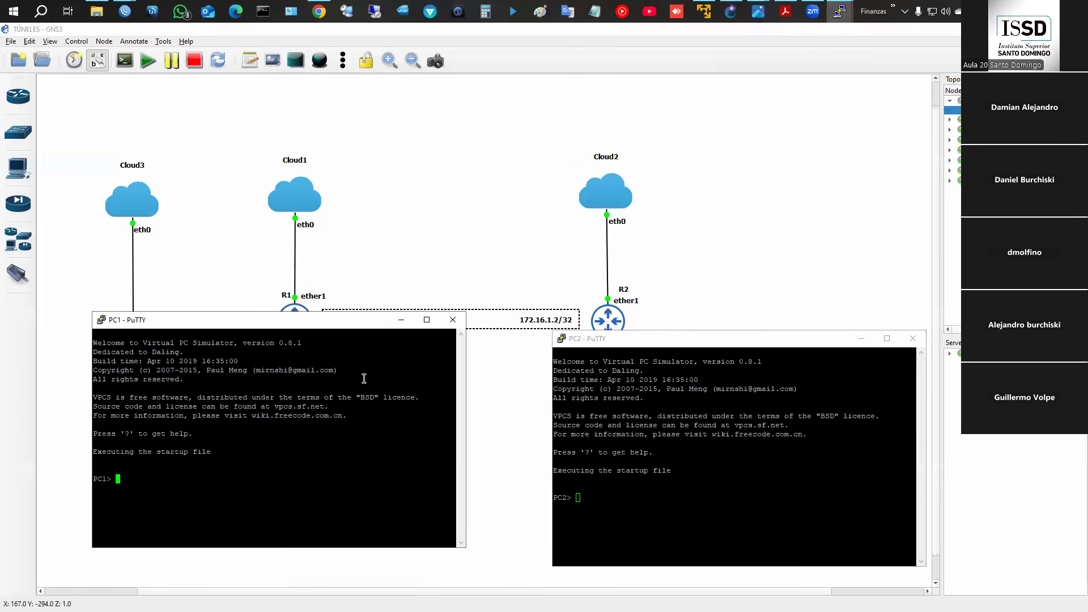
pyautogui.write('dhcp')
pyautogui.press('Return')
pyautogui.click(715, 469)
pyautogui.write('dhcp')
pyautogui.press('Return')
# - From PC1, ping gateway 192.168.1.1 and then fb.com
pyautogui.click(348, 460)
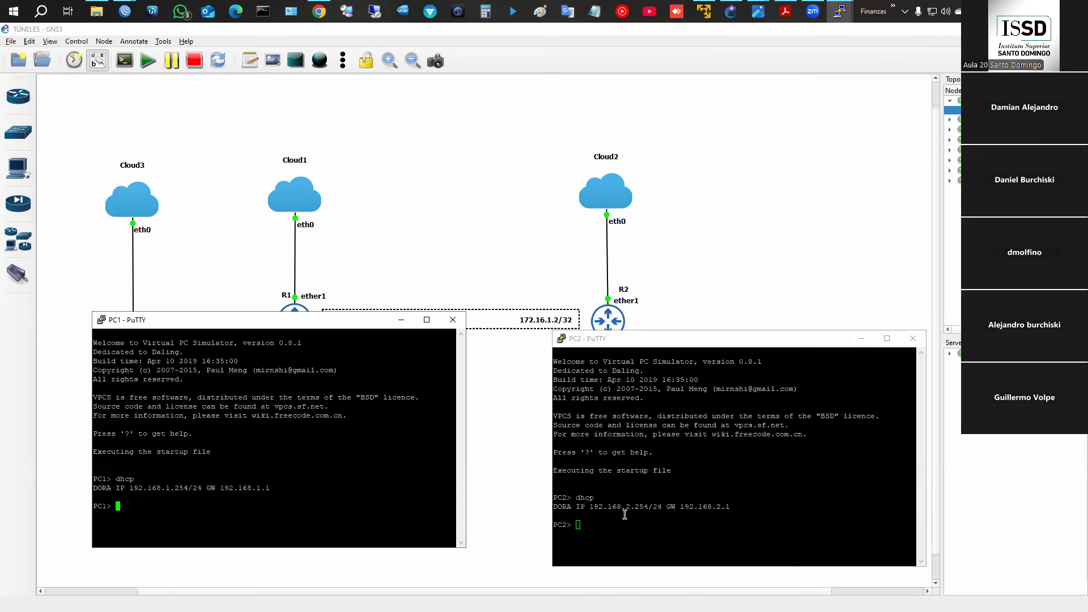
pyautogui.write('ping 192.168.1.1')
pyautogui.press('Return')
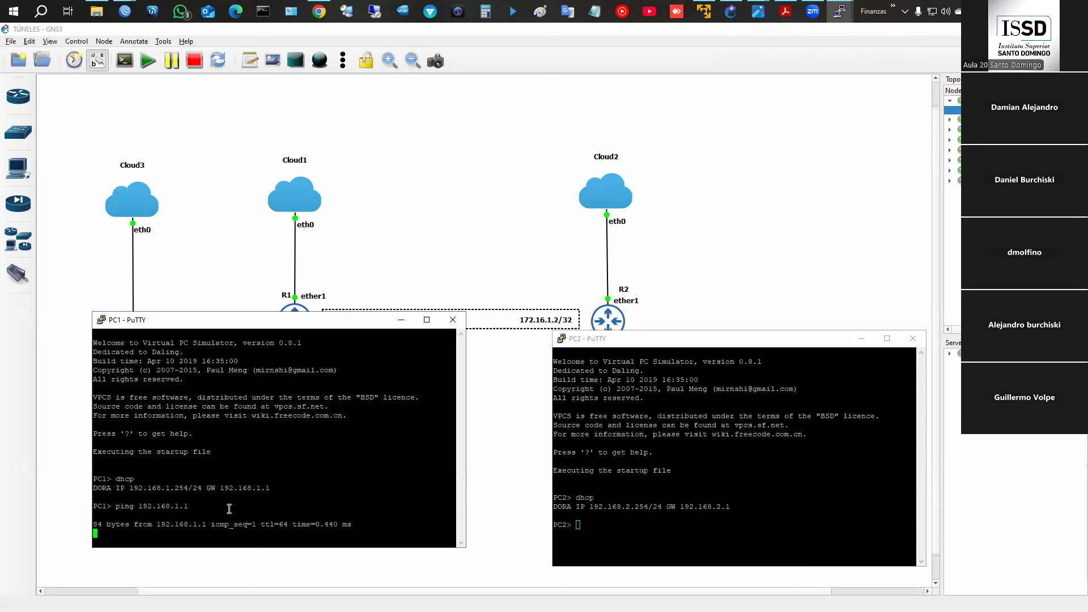
pyautogui.hotkey('ctrl', 'c')
pyautogui.write('ping fb.com')
pyautogui.press('Return')
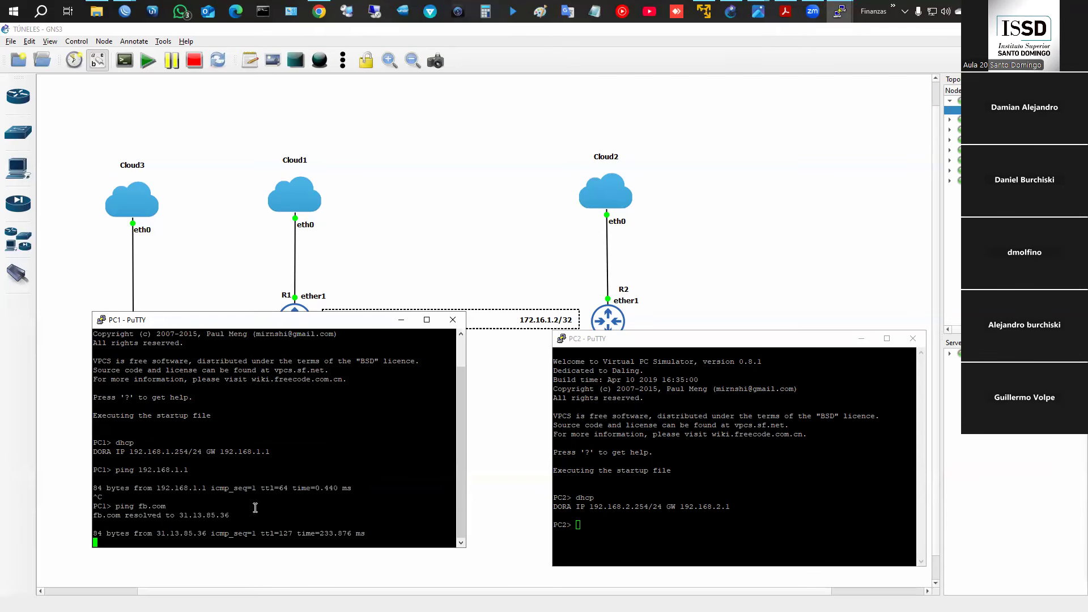
# - From PC2, ping its gateway and then 8.8.8.8
pyautogui.click(645, 520)
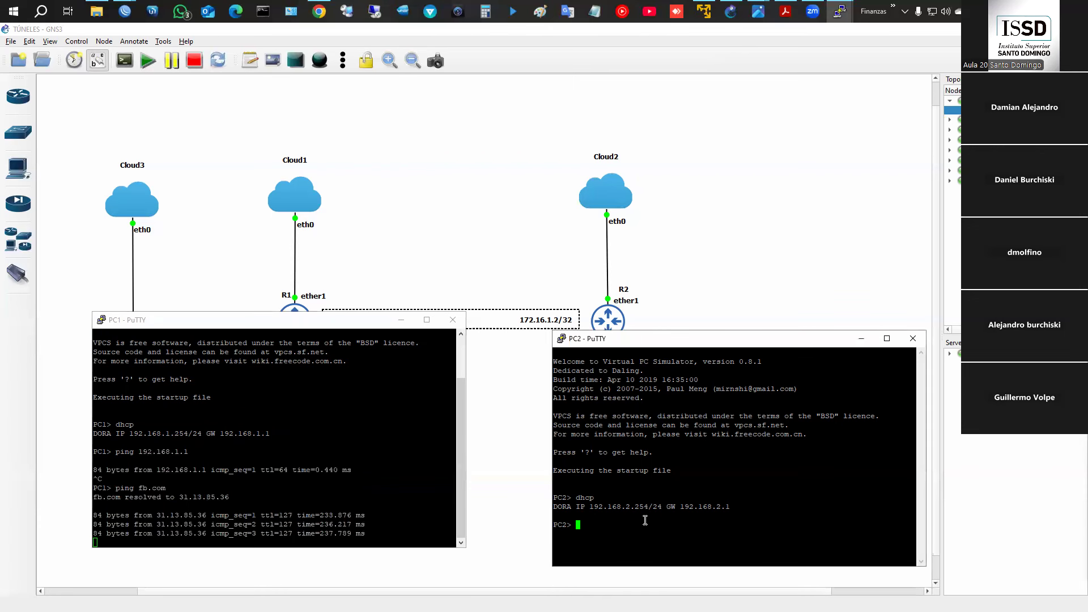
pyautogui.write('ping ')
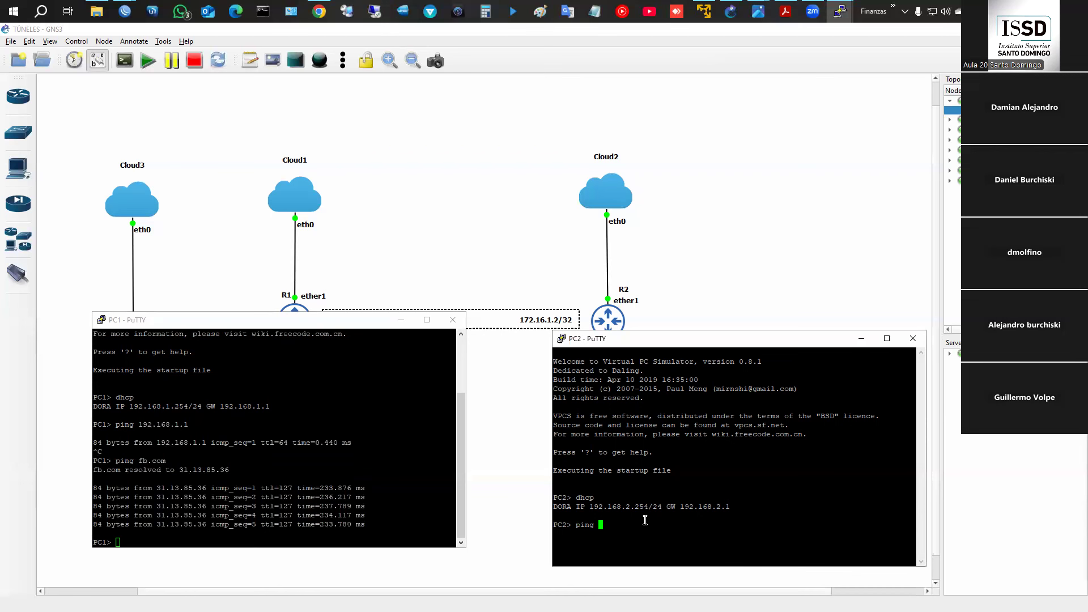
pyautogui.write('192.168.12.1')
pyautogui.press('Return')
pyautogui.hotkey('ctrl', 'c')
pyautogui.press('Up')
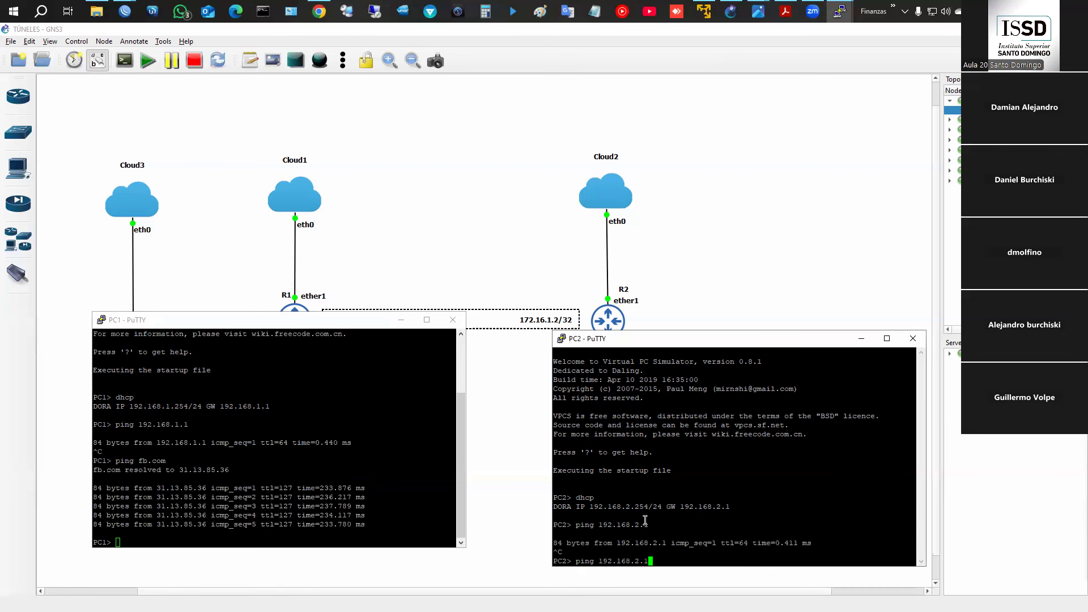
pyautogui.press('BackSpace')
pyautogui.press('BackSpace')
pyautogui.press('BackSpace')
pyautogui.press('BackSpace')
pyautogui.press('BackSpace')
pyautogui.press('BackSpace')
pyautogui.press('BackSpace')
pyautogui.press('BackSpace')
pyautogui.press('BackSpace')
pyautogui.press('BackSpace')
pyautogui.press('BackSpace')
pyautogui.press('BackSpace')
pyautogui.press('BackSpace')
pyautogui.write('ng')
pyautogui.press('Return')
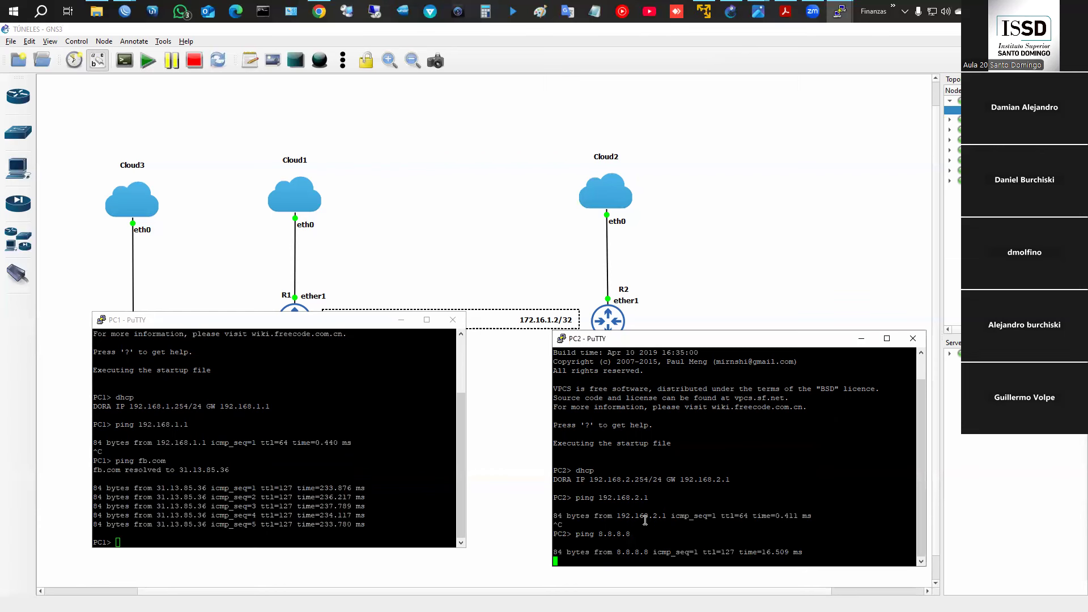
# - Rearrange the two PC consoles and enter ping 192.168.2.254 on PC1
pyautogui.click(400, 466)
pyautogui.moveTo(343, 324); pyautogui.dragTo(335, 362)
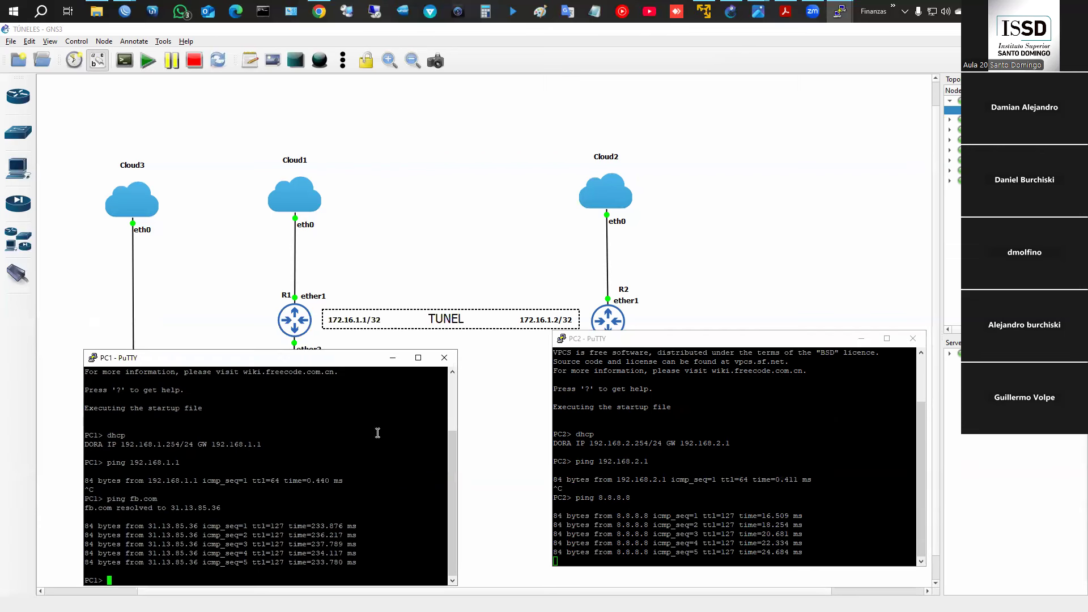
pyautogui.moveTo(649, 344); pyautogui.dragTo(648, 350)
pyautogui.moveTo(291, 356); pyautogui.dragTo(297, 308)
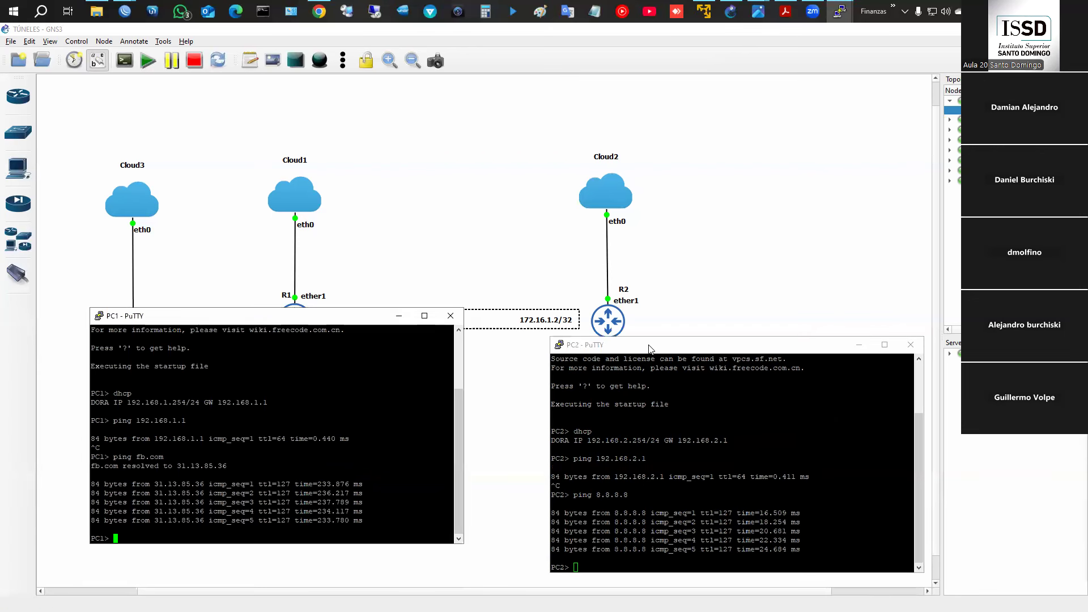
pyautogui.moveTo(650, 351); pyautogui.dragTo(651, 333)
pyautogui.click(283, 472)
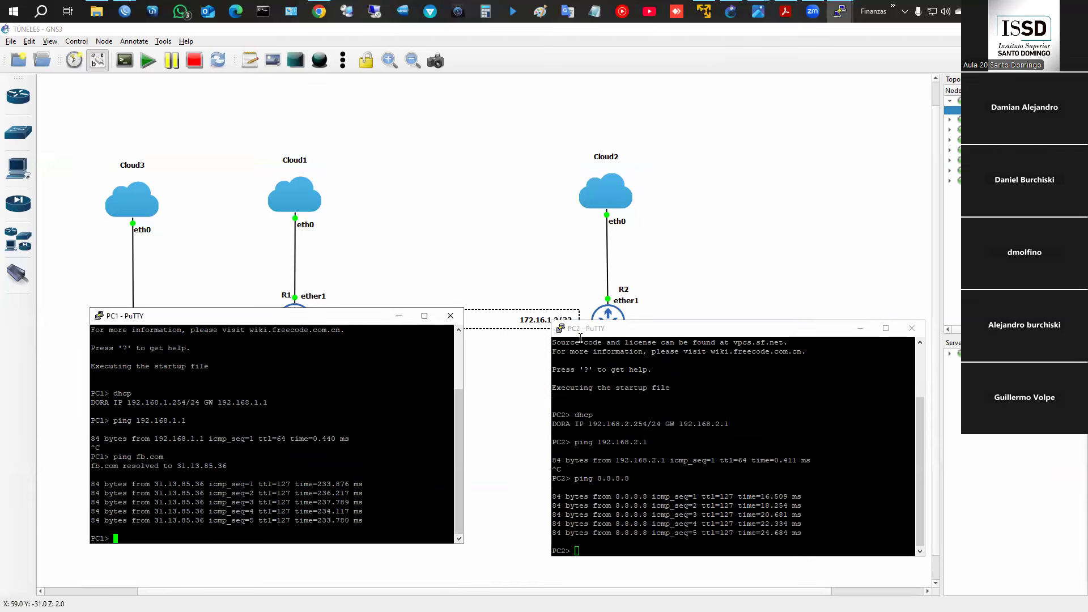
pyautogui.write('ping 192.')
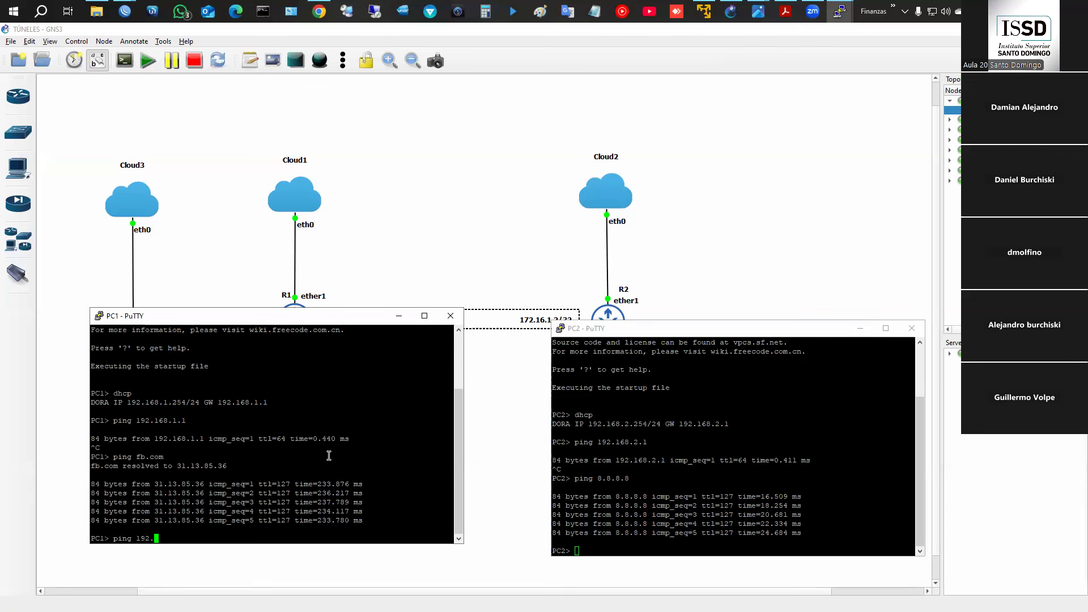
pyautogui.write('168.2.254')
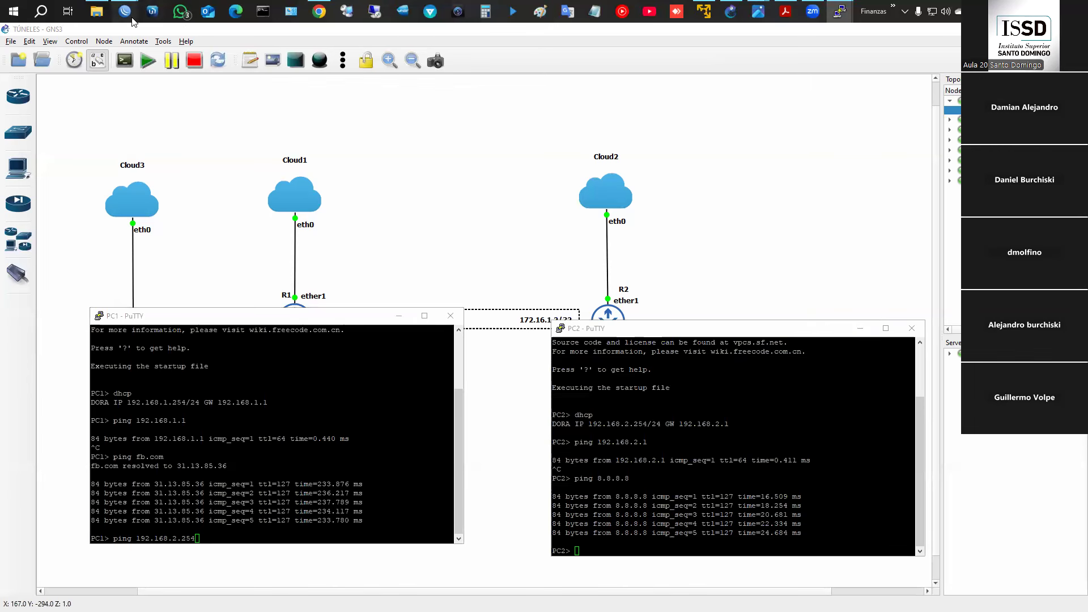
# - Bring R1's window forward and check its IP address pools
pyautogui.moveTo(125, 11)
pyautogui.click(163, 74)
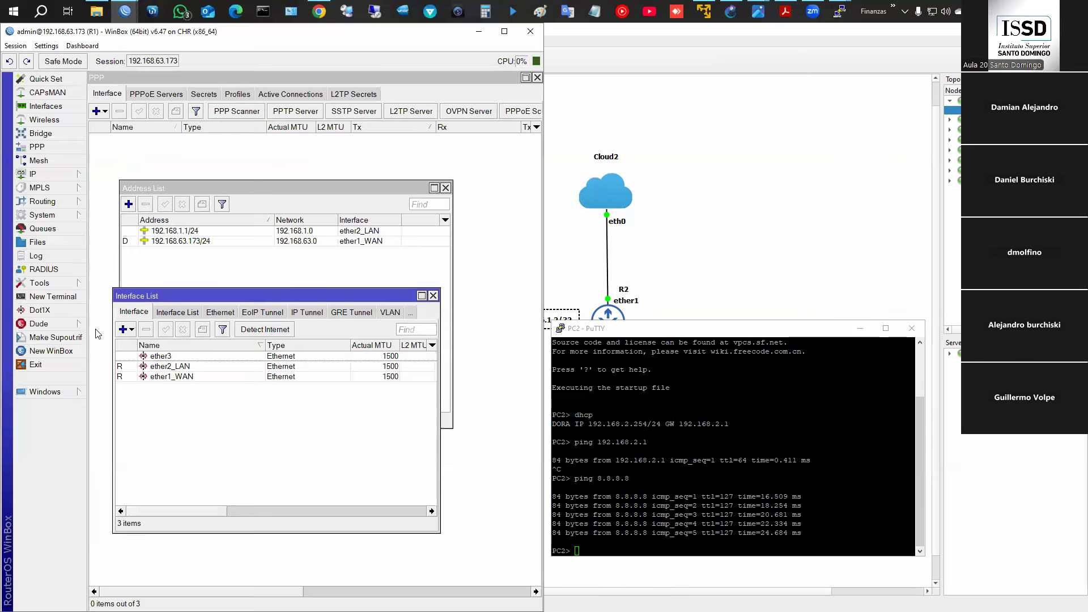
pyautogui.click(63, 175)
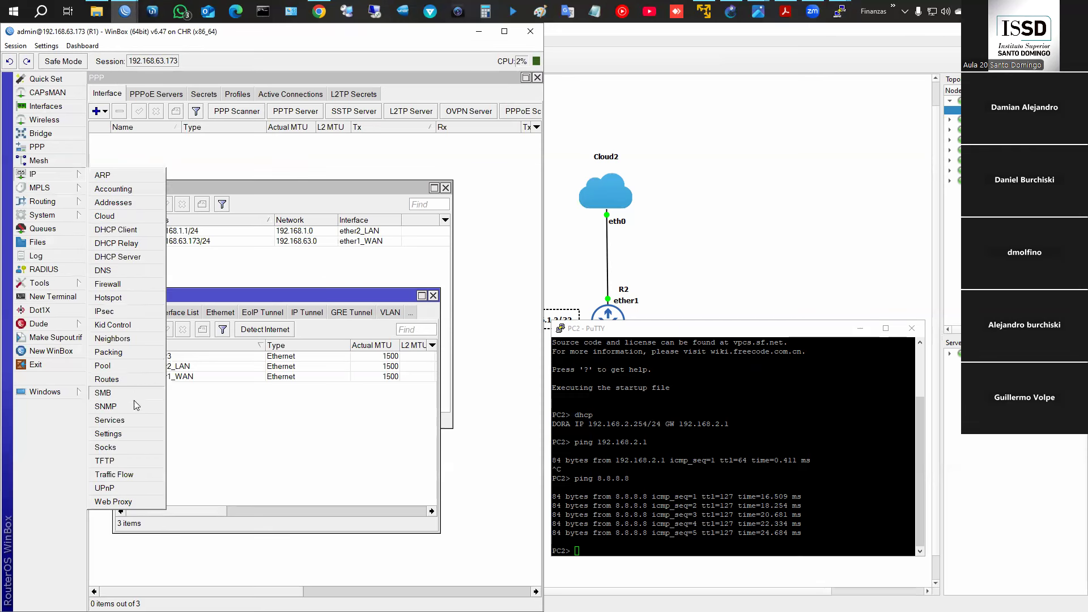
pyautogui.click(105, 365)
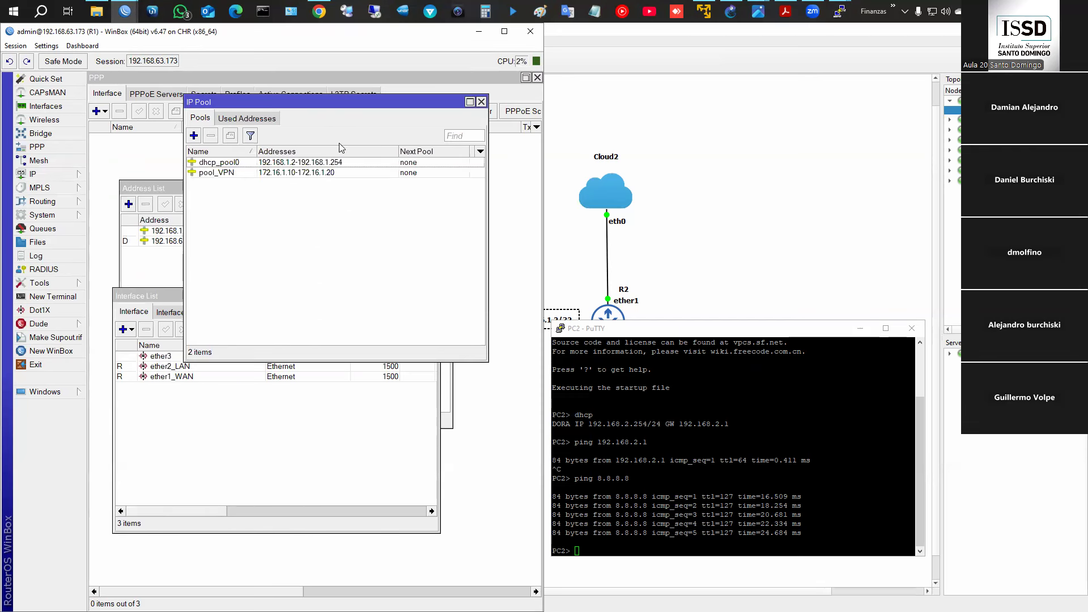
pyautogui.click(481, 102)
# - Review R1's routes 0.0.0.0/0, 192.168.1.0/24 and 192.168.63.0/24, then bring PC1's console forward
pyautogui.click(56, 174)
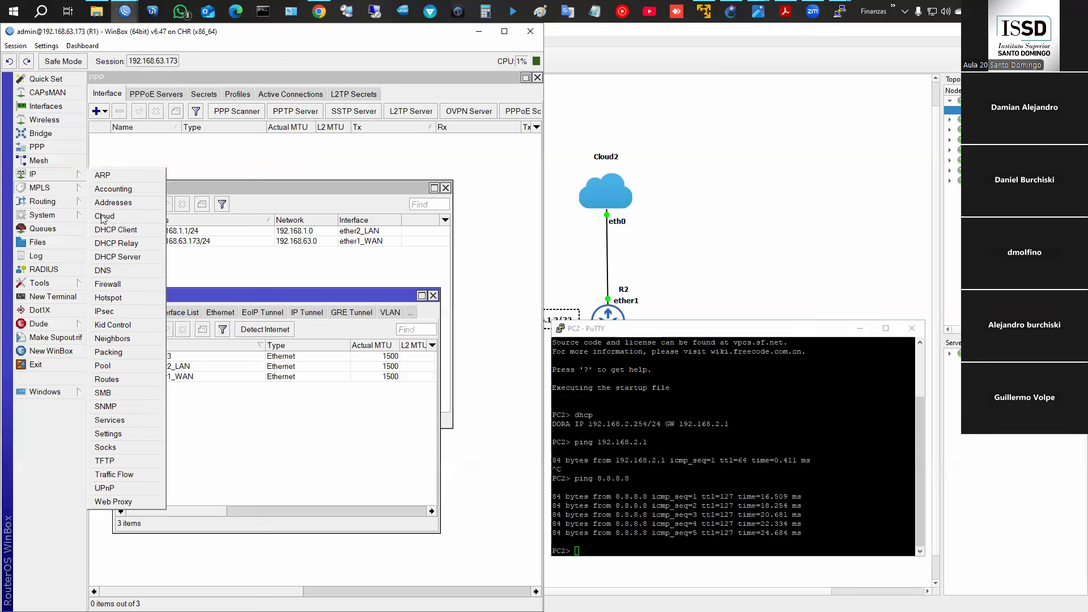
pyautogui.click(124, 380)
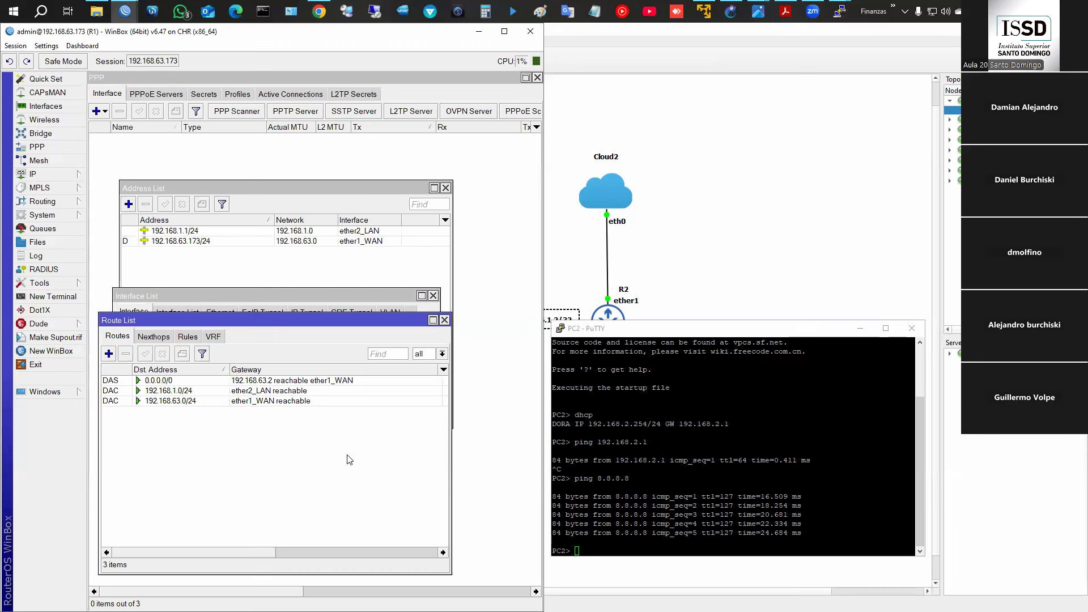
pyautogui.click(154, 383)
pyautogui.click(155, 402)
pyautogui.click(157, 382)
pyautogui.click(158, 394)
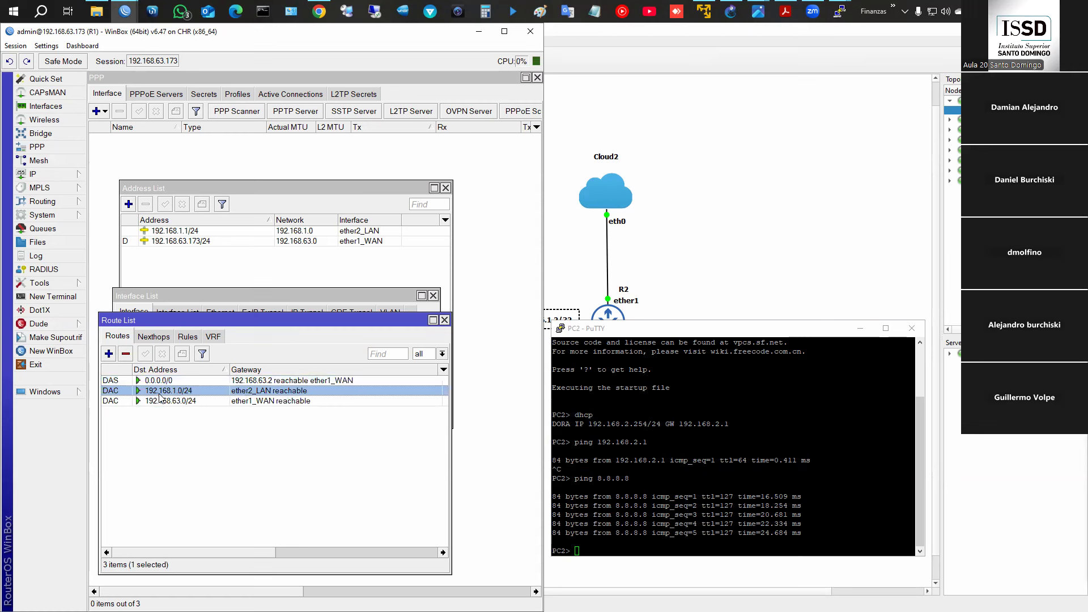
pyautogui.click(174, 403)
pyautogui.click(153, 382)
pyautogui.click(154, 402)
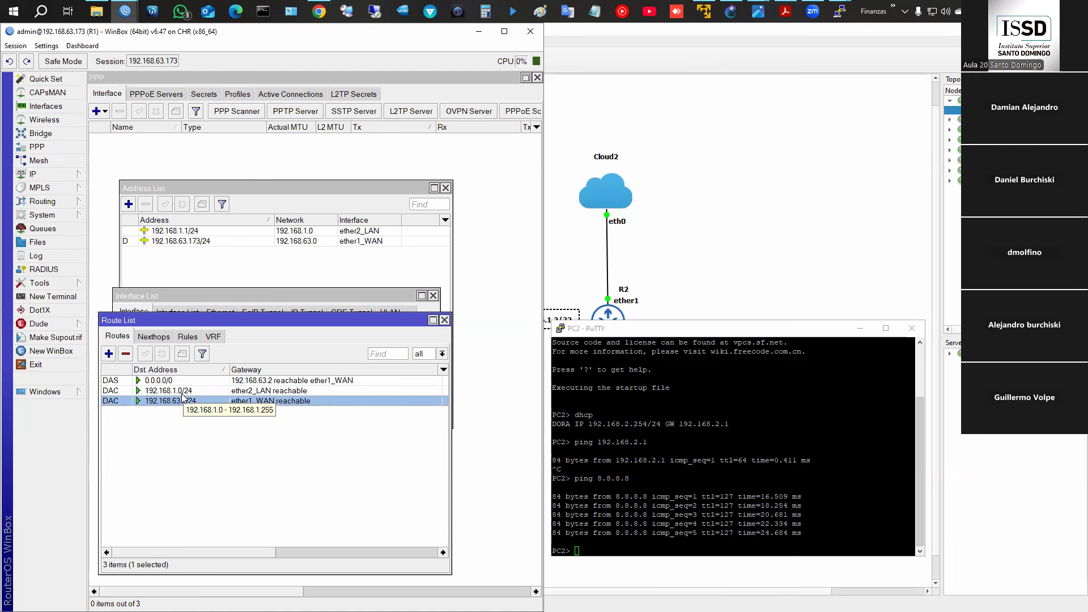
pyautogui.click(830, 15)
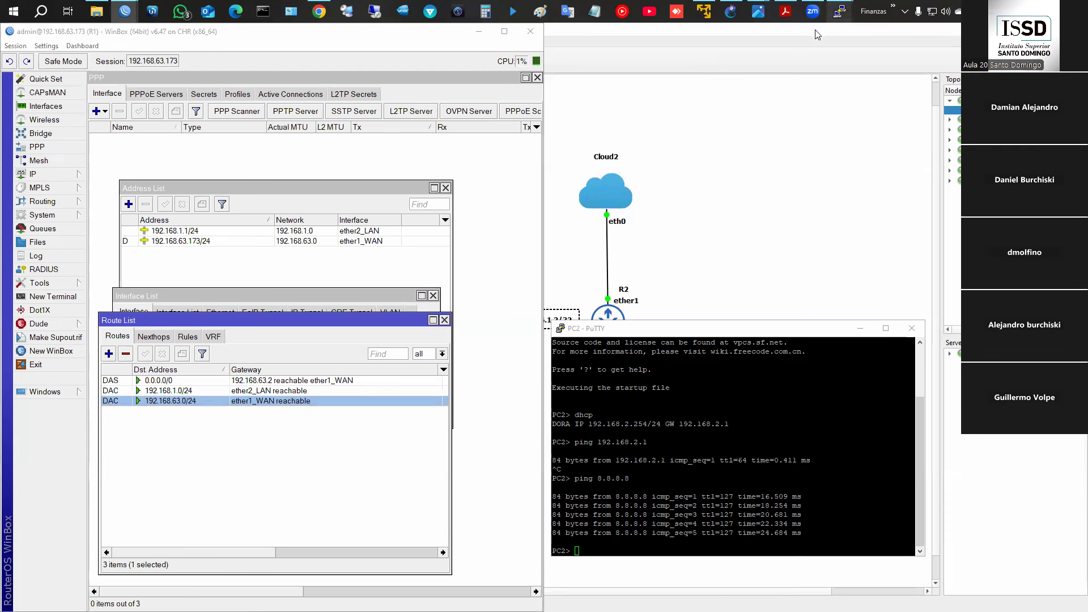
pyautogui.click(817, 56)
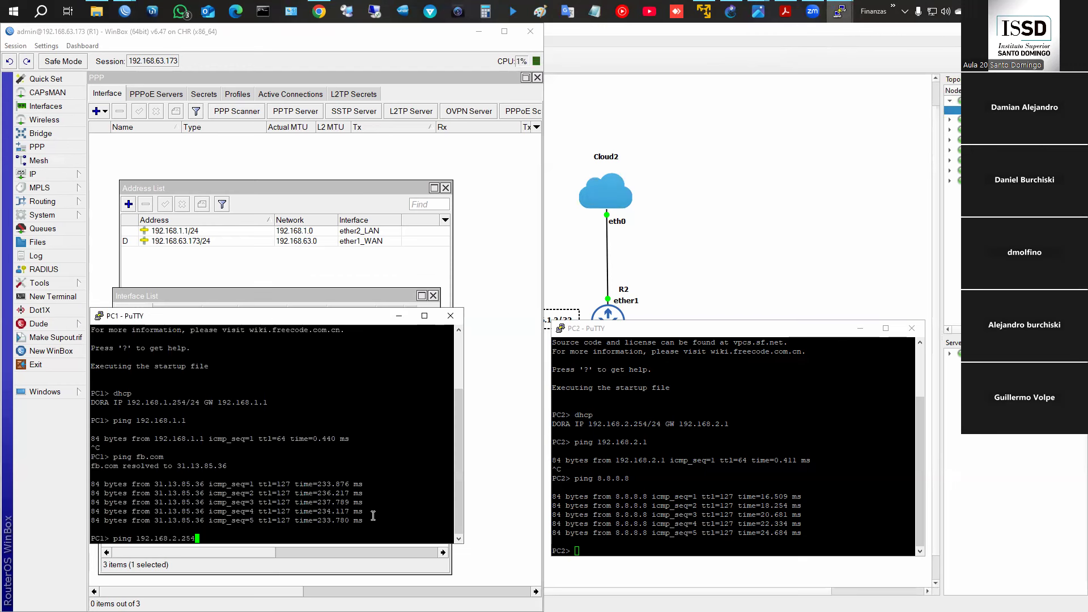
# - Ping 192.168.2.254 from PC1 and 192.168.1.254 from PC2; both time out
pyautogui.press('Return')
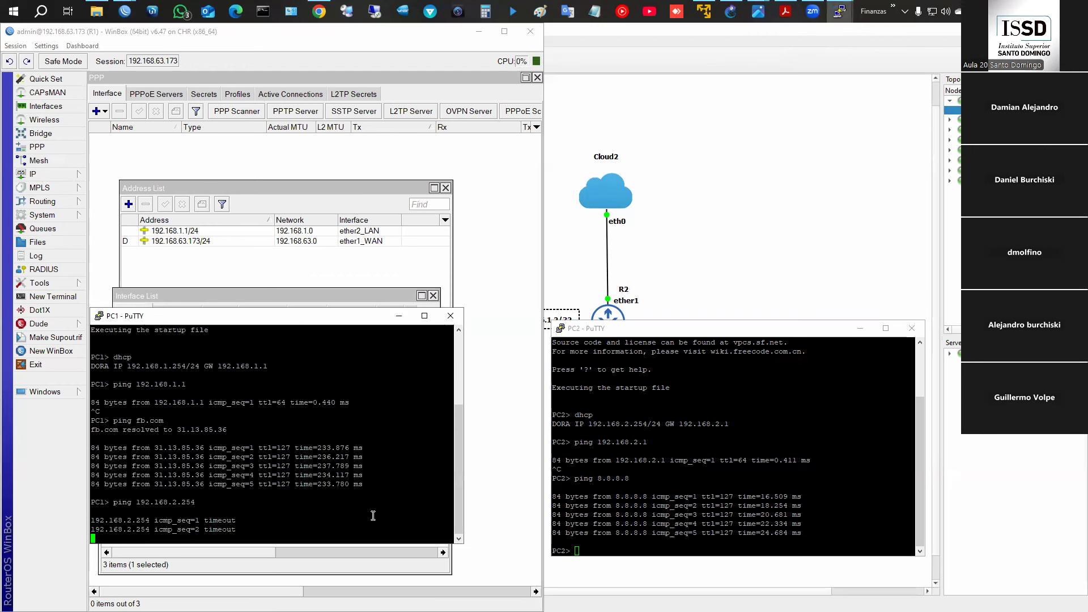
pyautogui.moveTo(718, 498); pyautogui.dragTo(718, 505)
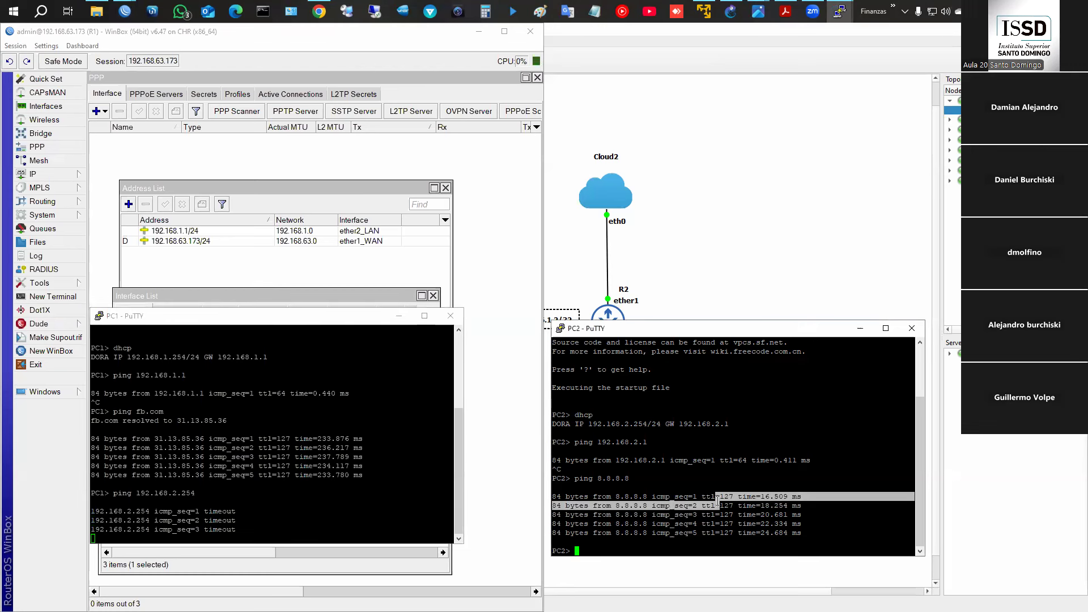
pyautogui.write('pin gl')
pyautogui.press('BackSpace')
pyautogui.press('BackSpace')
pyautogui.press('BackSpace')
pyautogui.write('g ')
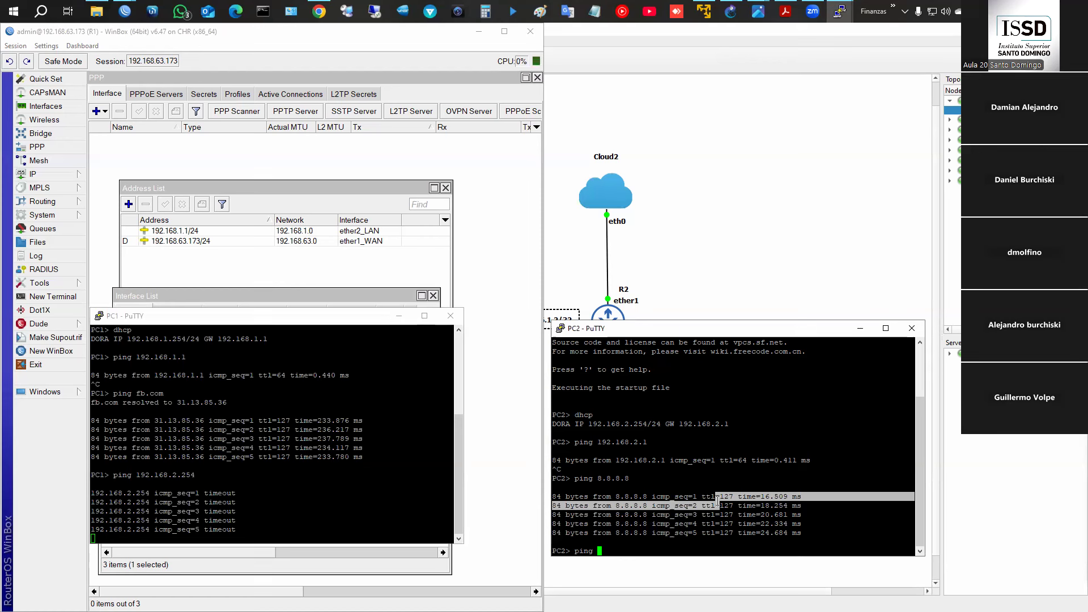
pyautogui.write('192.168.')
pyautogui.write('1.0/')
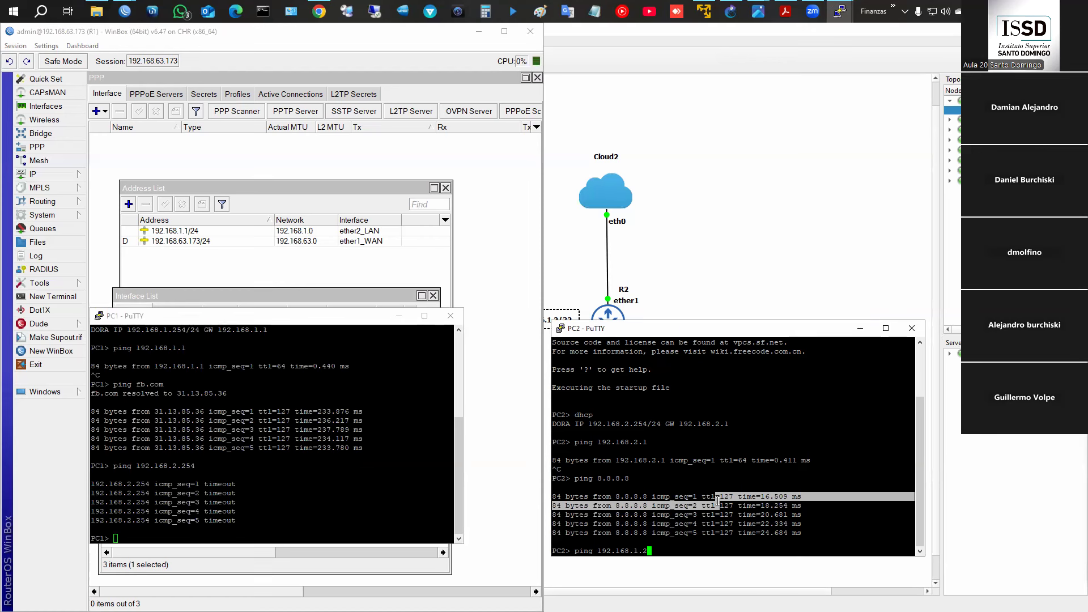
pyautogui.write('54')
pyautogui.press('Return')
# - Stop PC2's running ping with Ctrl+C to return to the prompt
pyautogui.scroll(3, 666, 493)
pyautogui.press('Up')
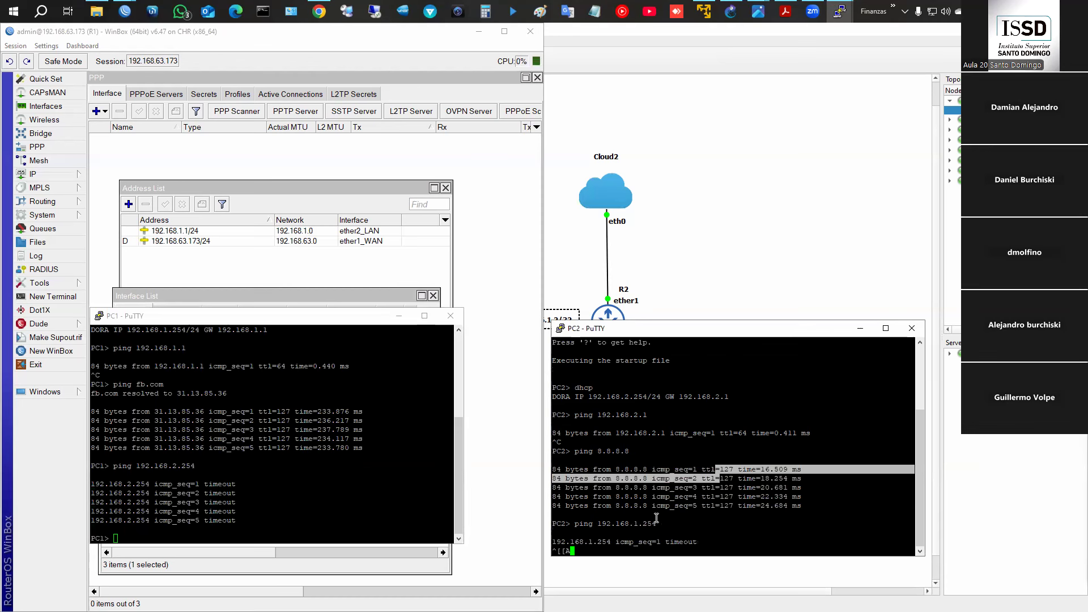
pyautogui.press('Up')
pyautogui.hotkey('ctrl', 'x')
pyautogui.hotkey('ctrl', 'z')
pyautogui.hotkey('ctrl', 'c')
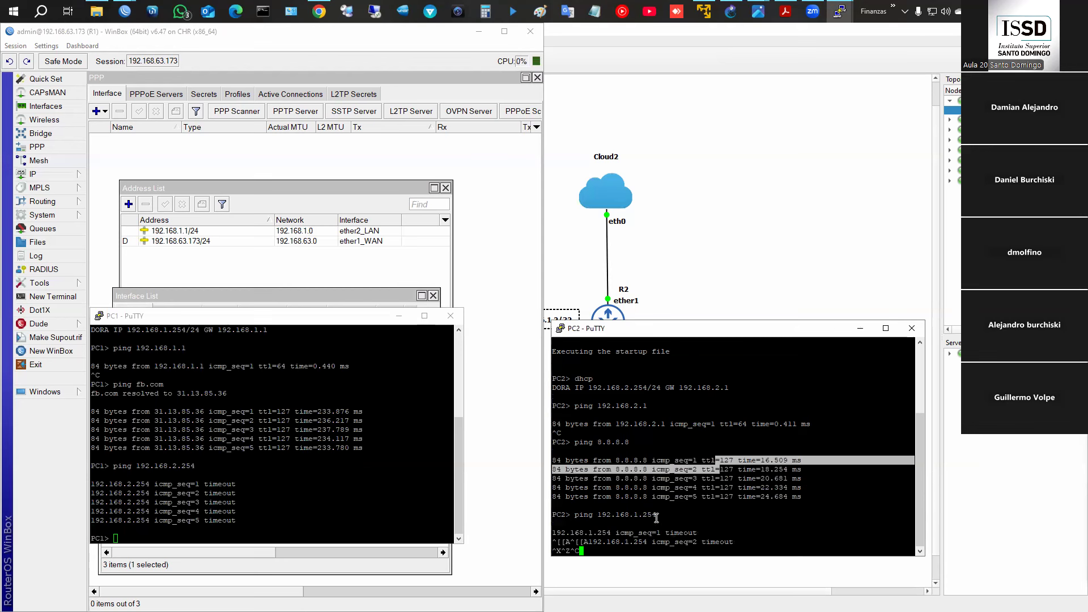
pyautogui.hotkey('ctrl', 'c')
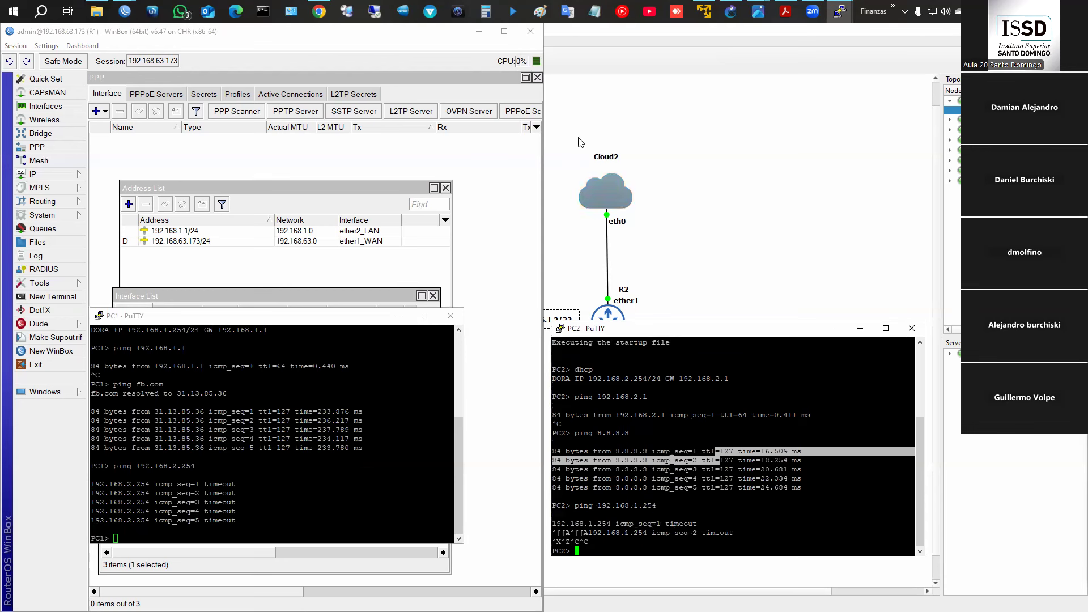
pyautogui.click(101, 12)
# - Bring R2's WinBox session forward and show its IP Routes table
pyautogui.moveTo(128, 14)
pyautogui.click(213, 52)
pyautogui.click(600, 170)
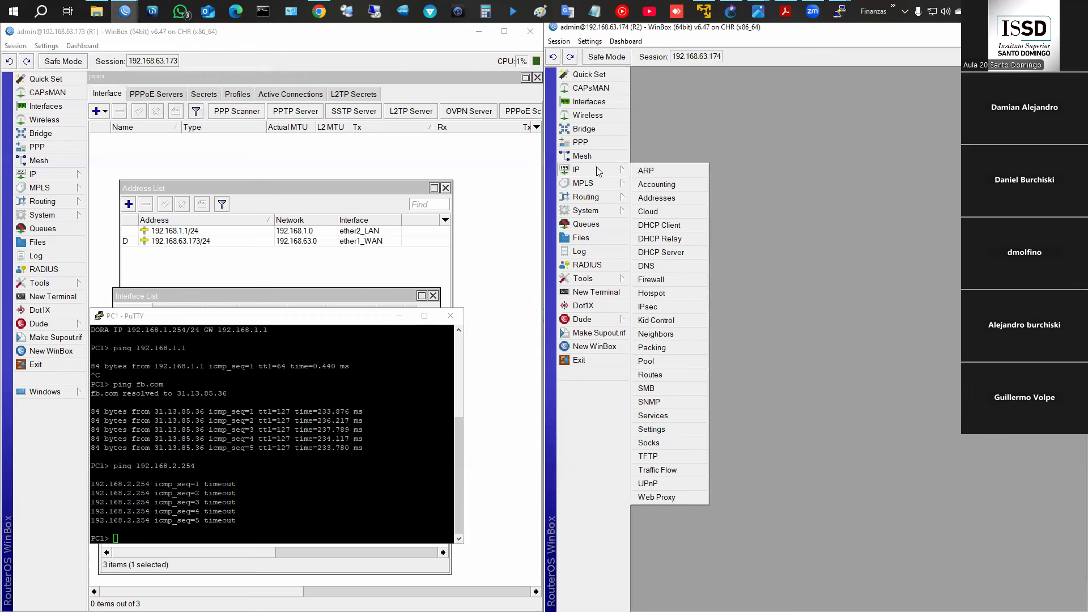
pyautogui.click(650, 375)
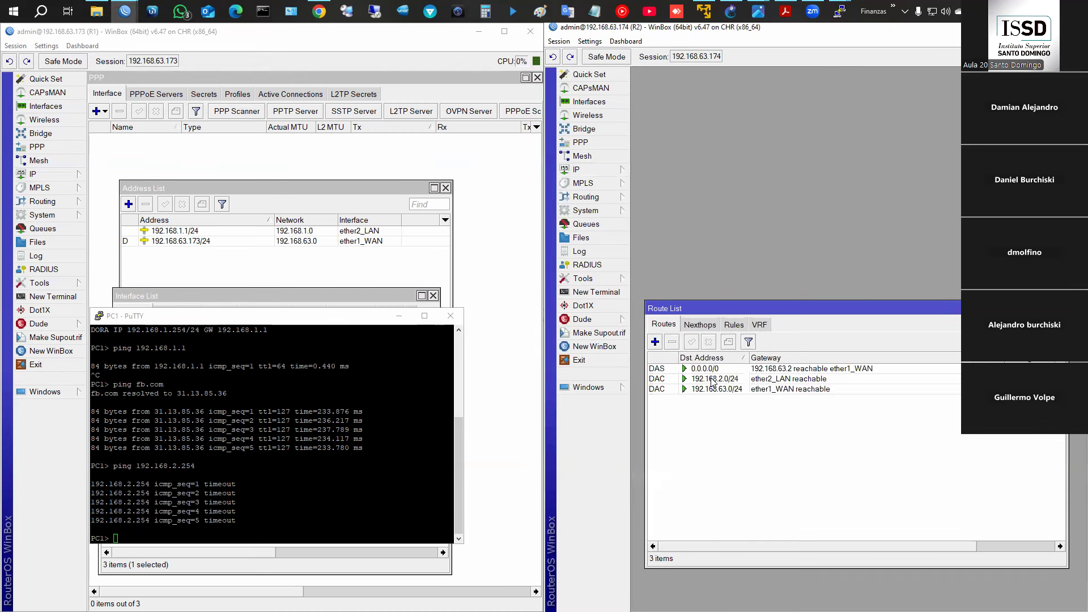
# - Hide the PC1 console and open R2's PPP window with the new interface type list
pyautogui.click(400, 315)
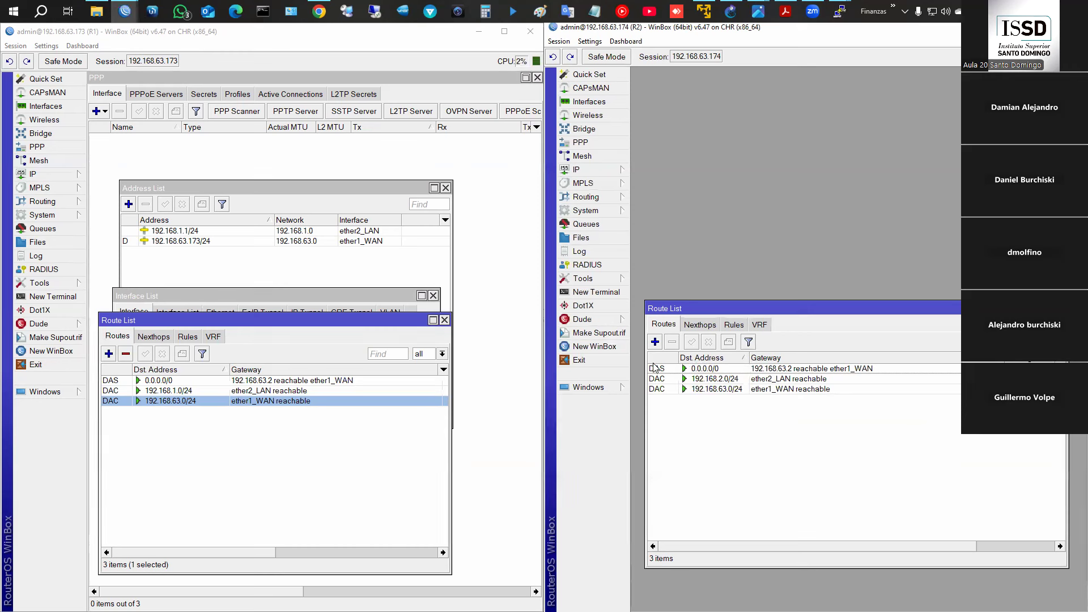
pyautogui.click(611, 145)
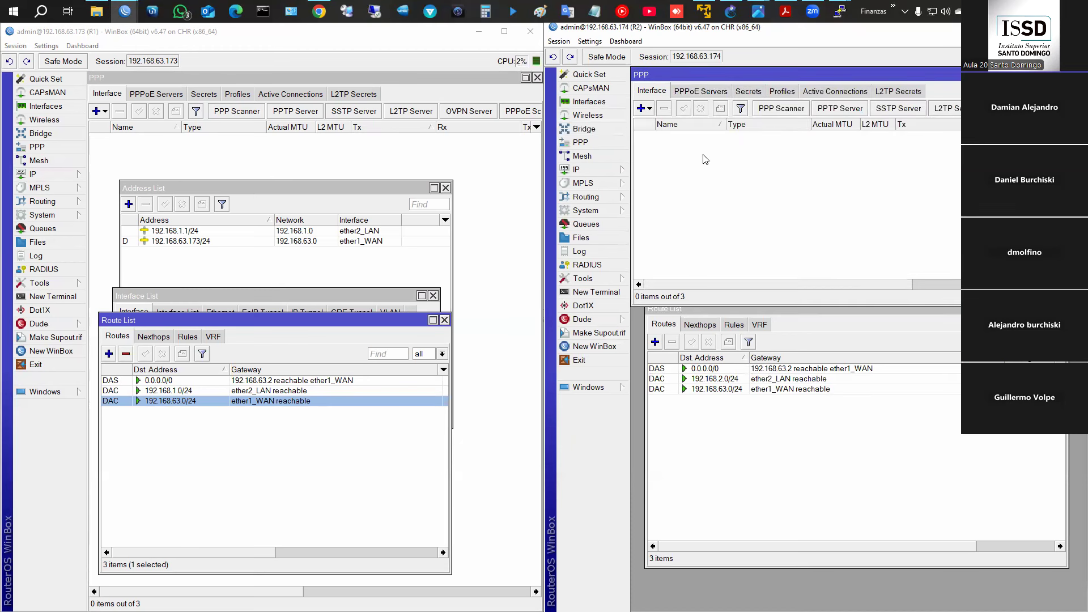
pyautogui.click(642, 109)
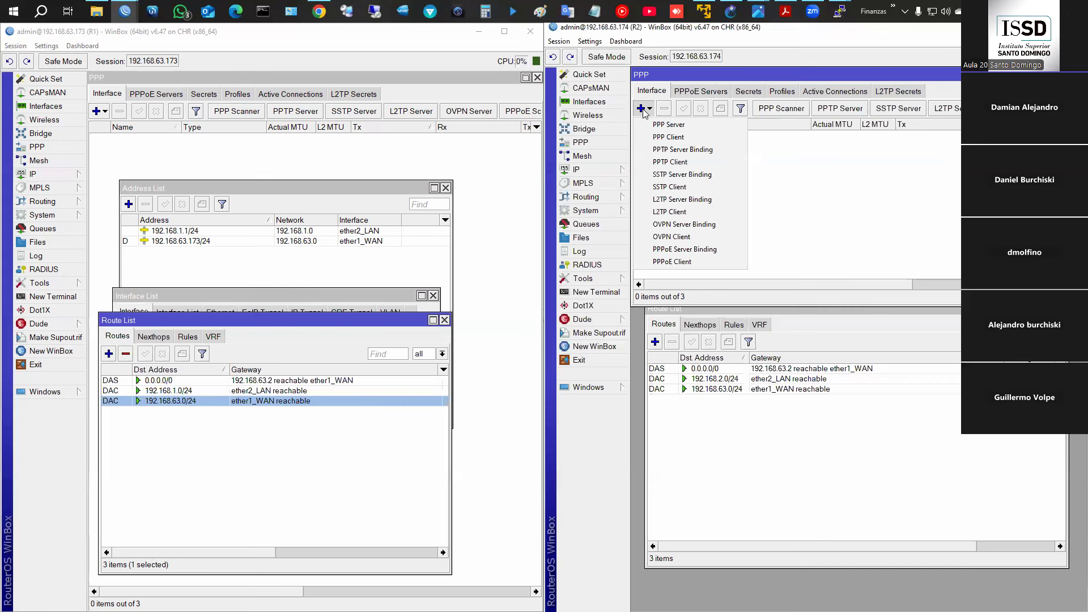
# - Add a PPTP Client on R2 with Dial Out user user1 and the secret's password from R1
pyautogui.click(659, 162)
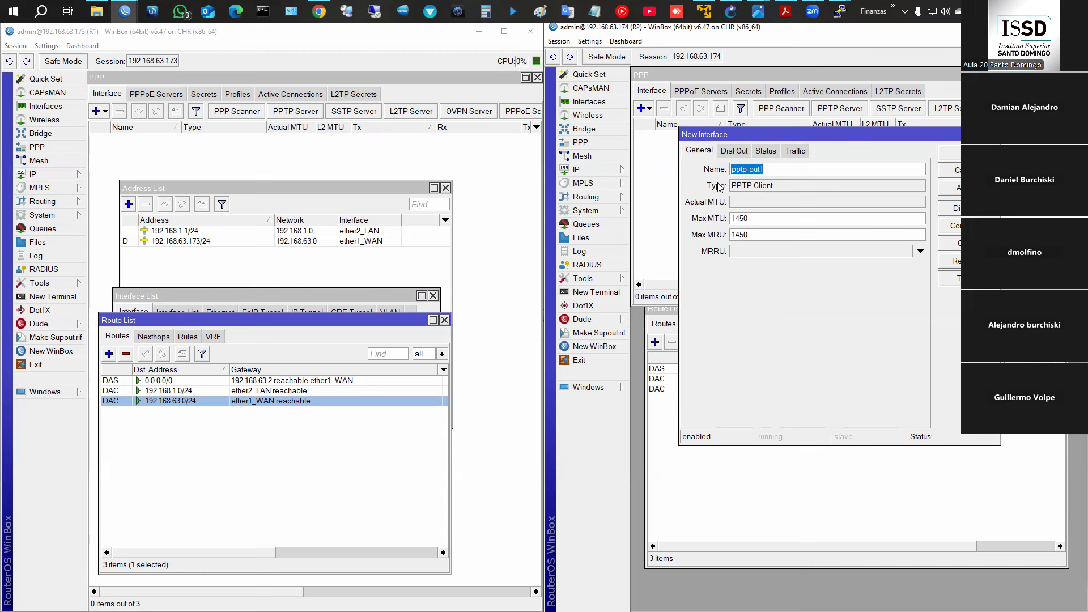
pyautogui.click(734, 153)
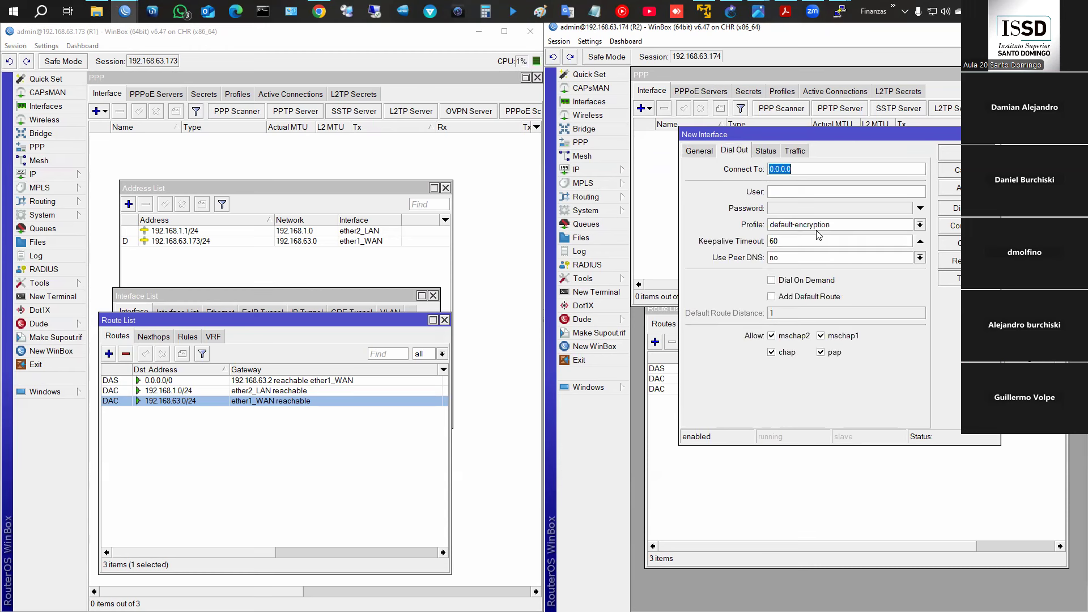
pyautogui.click(782, 193)
pyautogui.write('user1')
pyautogui.click(208, 96)
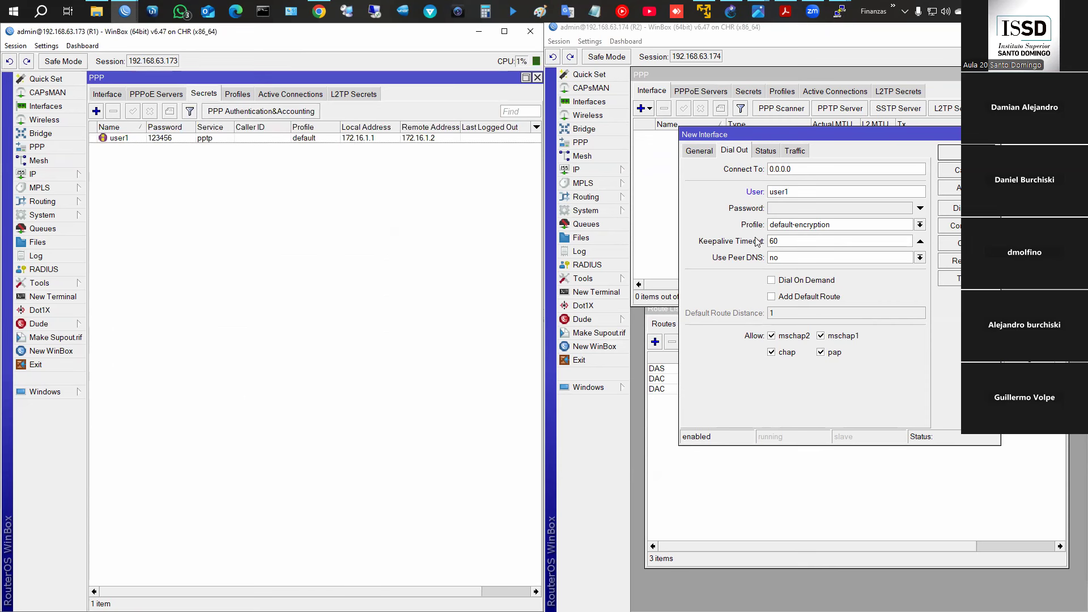
pyautogui.click(791, 207)
pyautogui.write('123456')
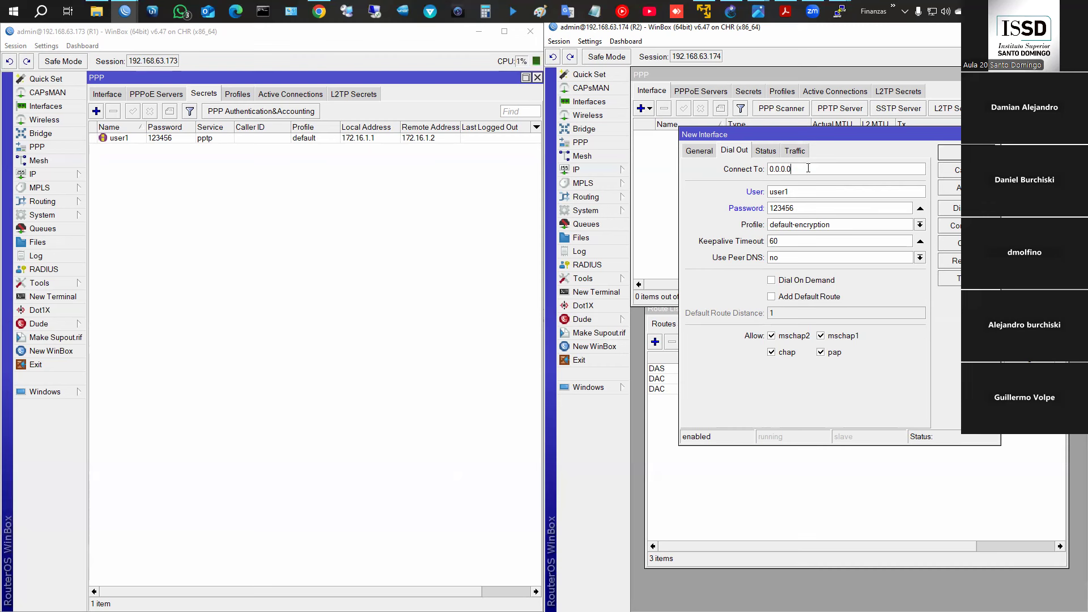
# - Select the Connect To address and bring up the Tuneles.png topology diagram
pyautogui.doubleClick(809, 169)
pyautogui.click(840, 12)
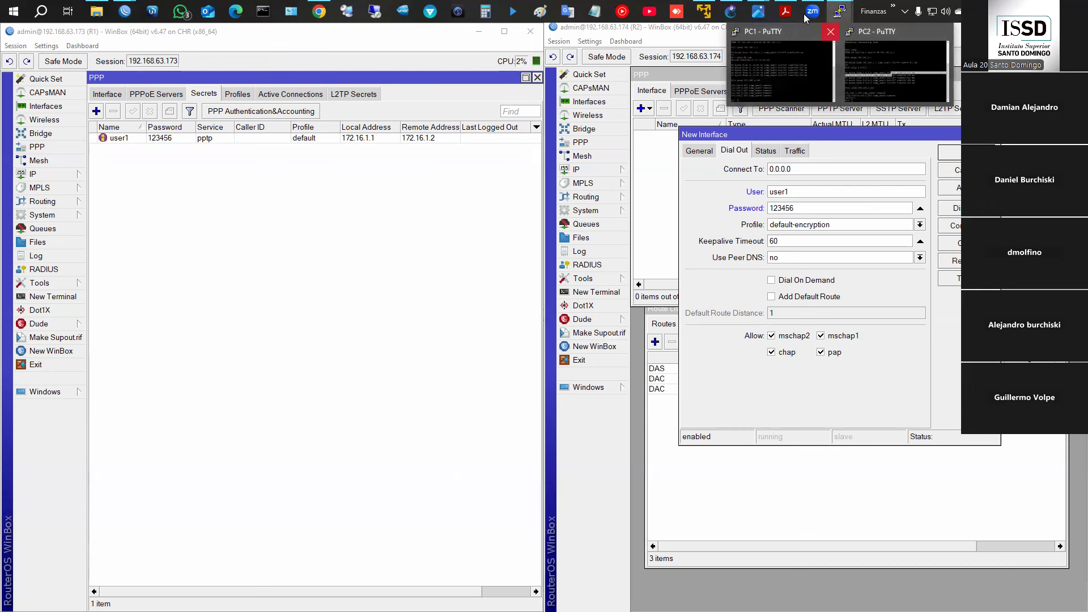
pyautogui.click(759, 11)
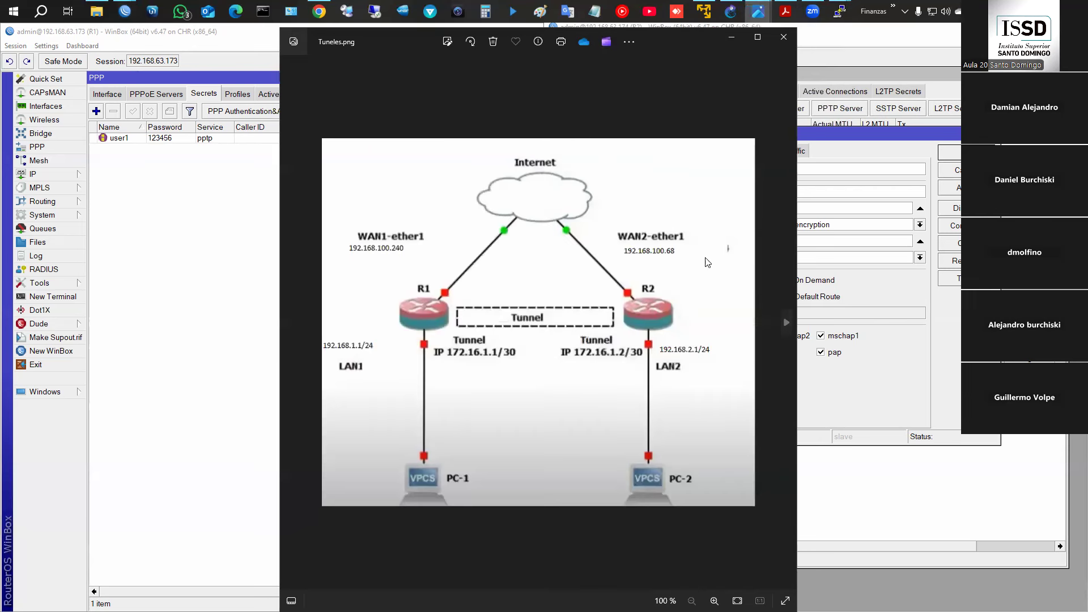
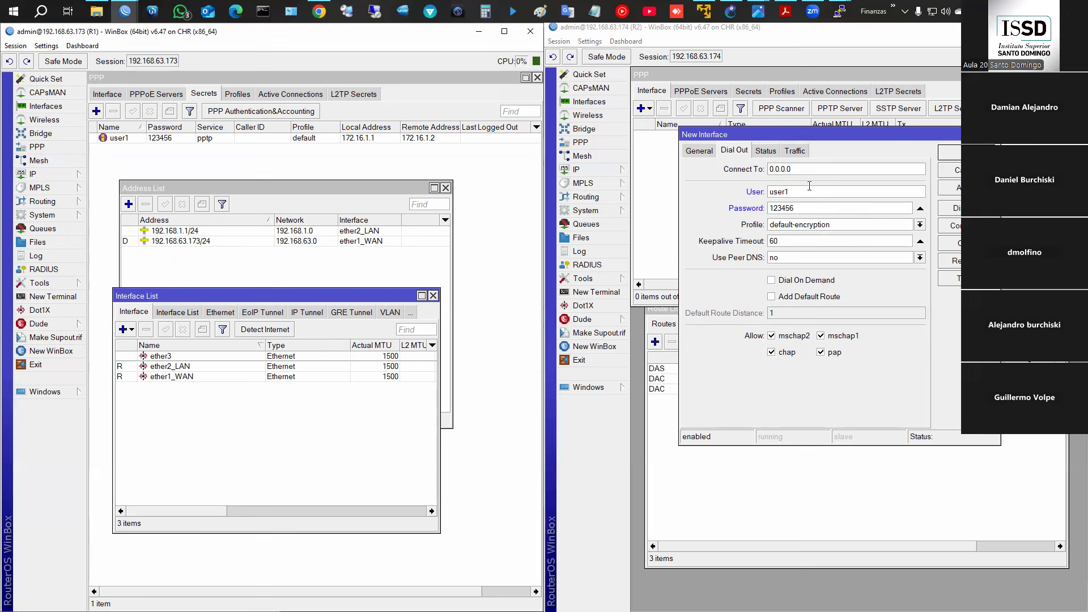
# - Enter 192.168.63.173 as pptp-out1's Connect To address and save the client
pyautogui.write('192.168')
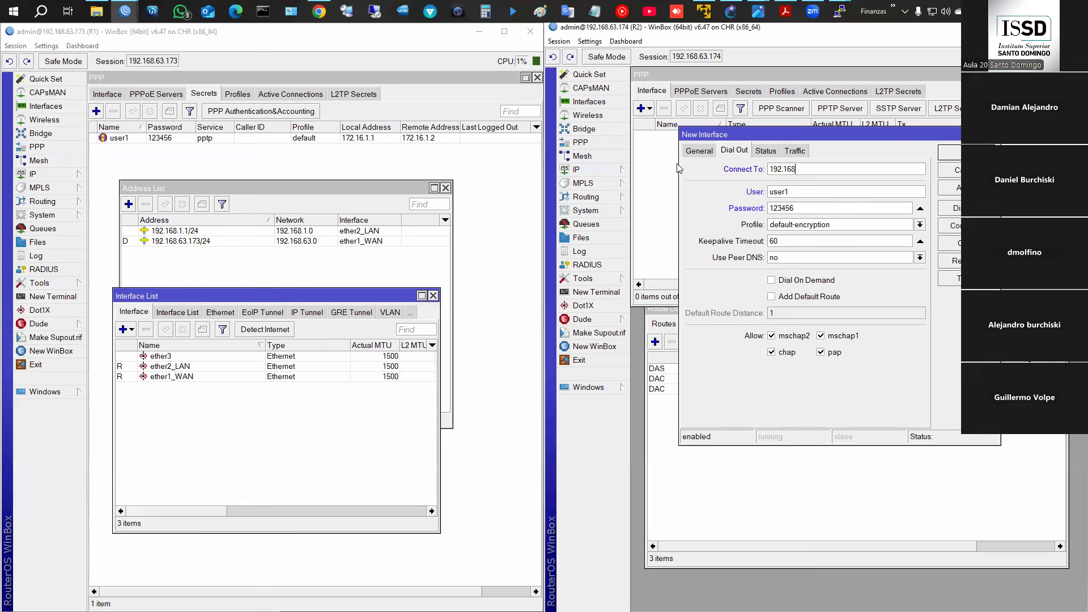
pyautogui.write('.63.173')
pyautogui.click(958, 188)
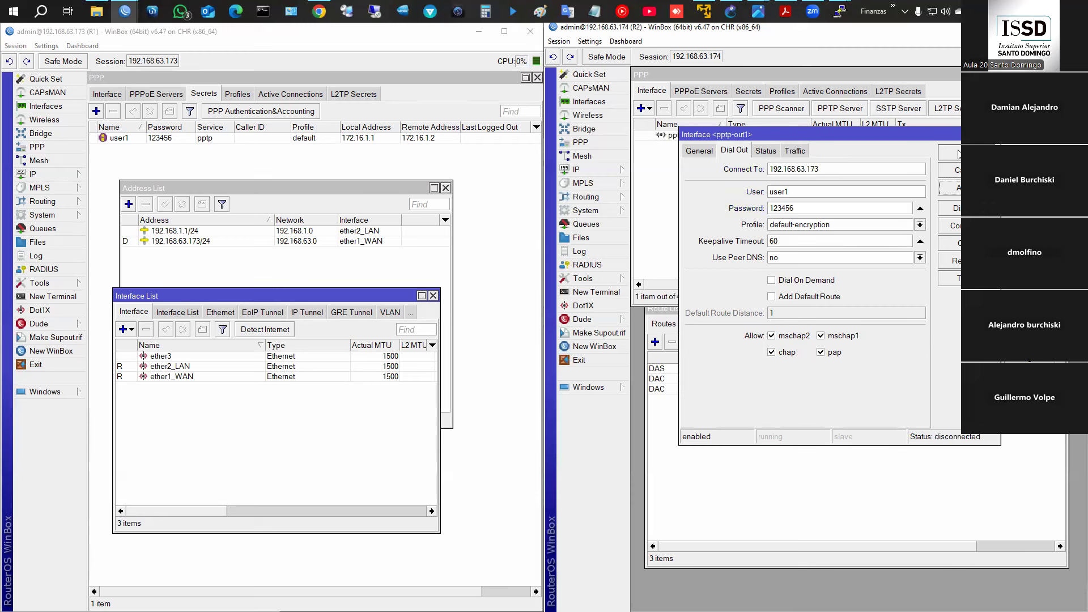
pyautogui.click(958, 154)
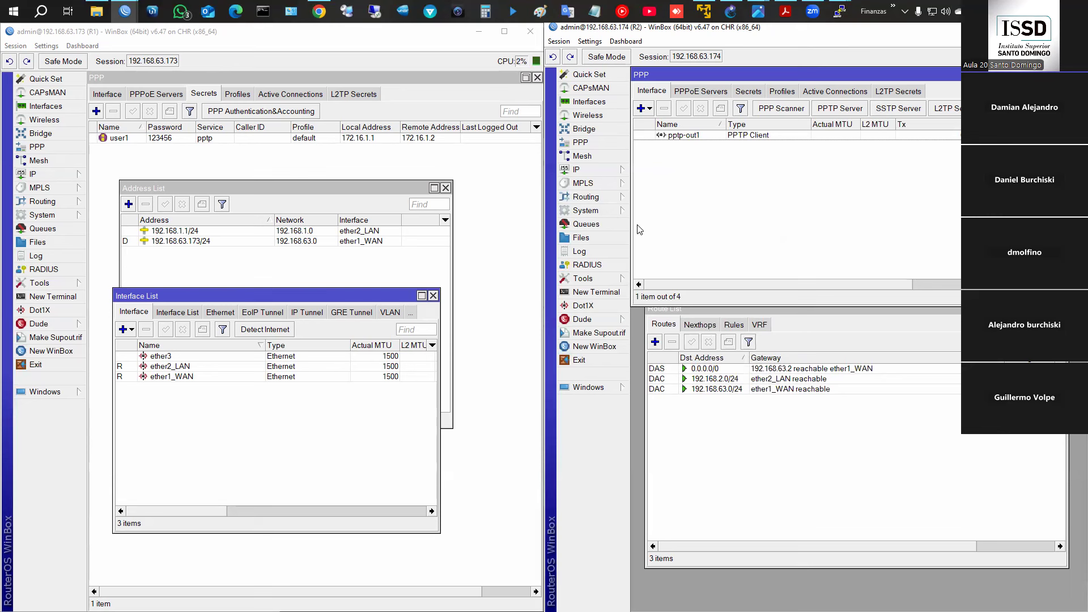
# - Open R2's interface list, move it lower, and inspect pptp-out1's General settings
pyautogui.click(592, 103)
pyautogui.moveTo(766, 87); pyautogui.dragTo(813, 533)
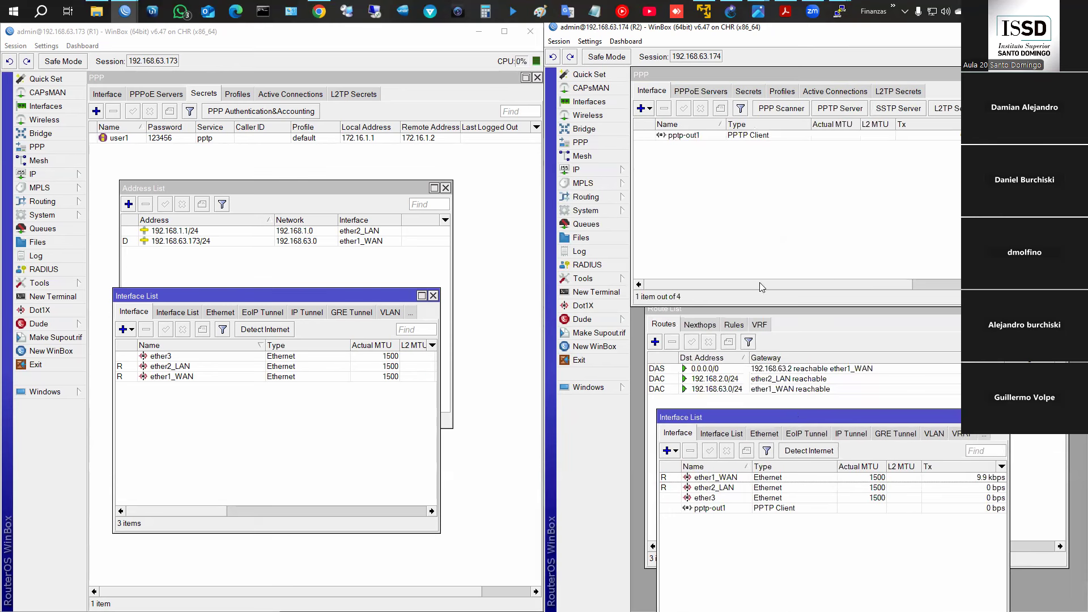
pyautogui.click(688, 137)
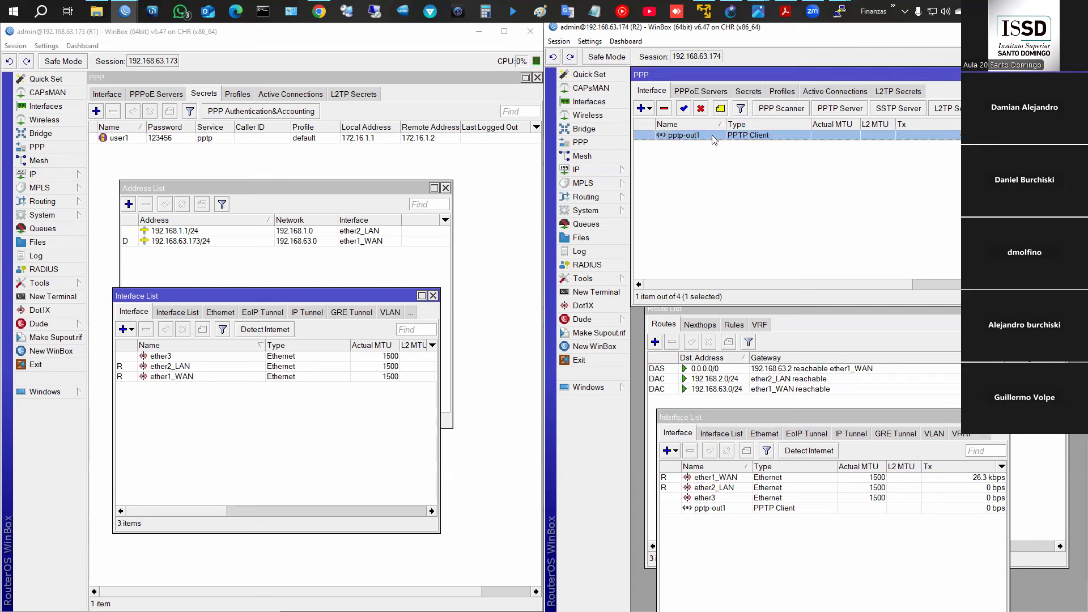
pyautogui.click(709, 508)
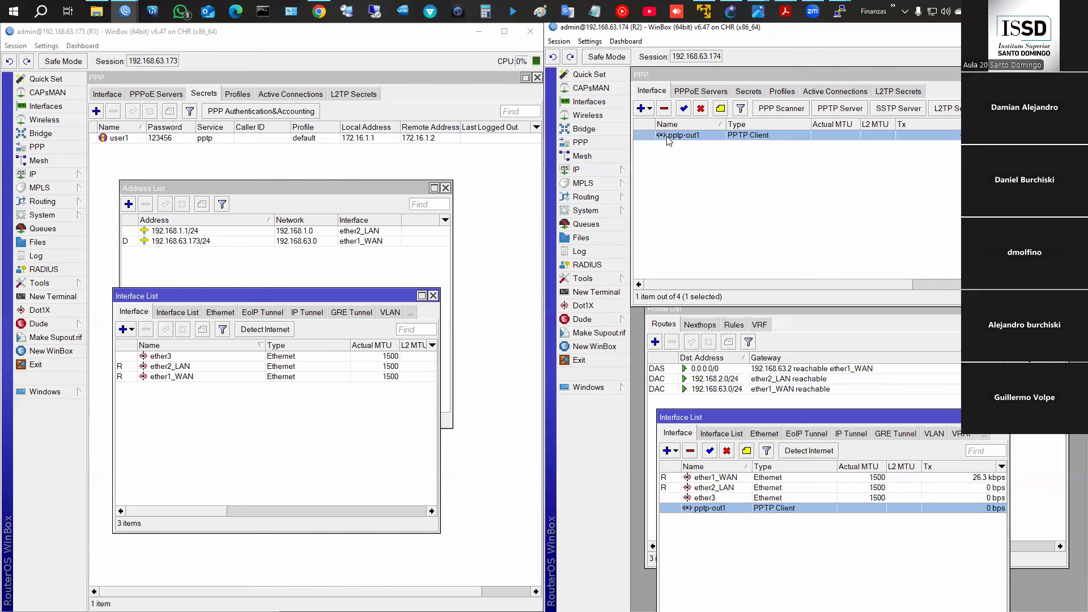
pyautogui.doubleClick(669, 138)
pyautogui.click(699, 151)
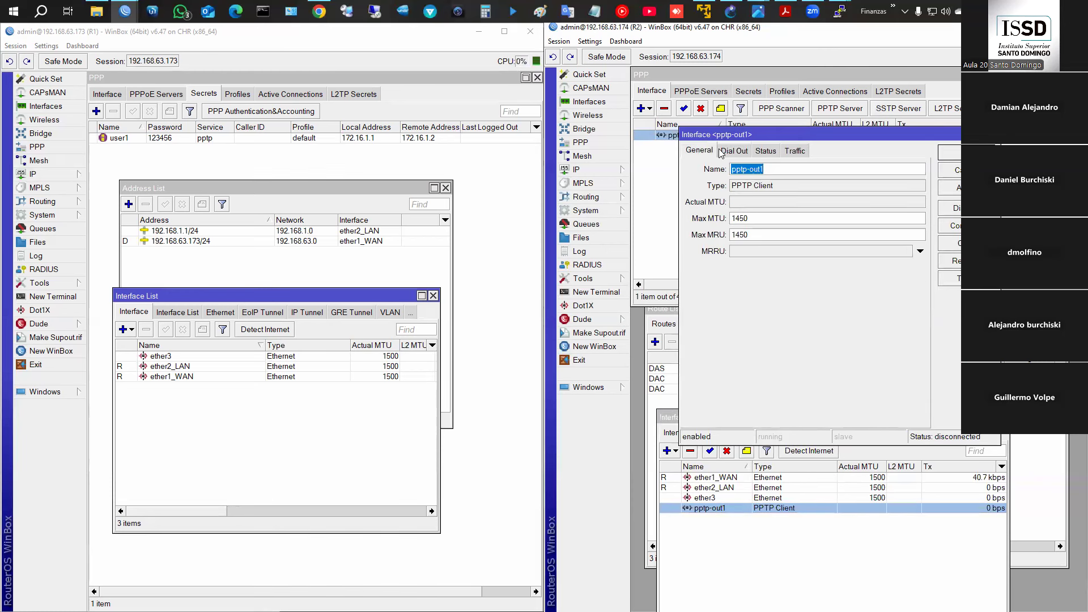
pyautogui.click(951, 170)
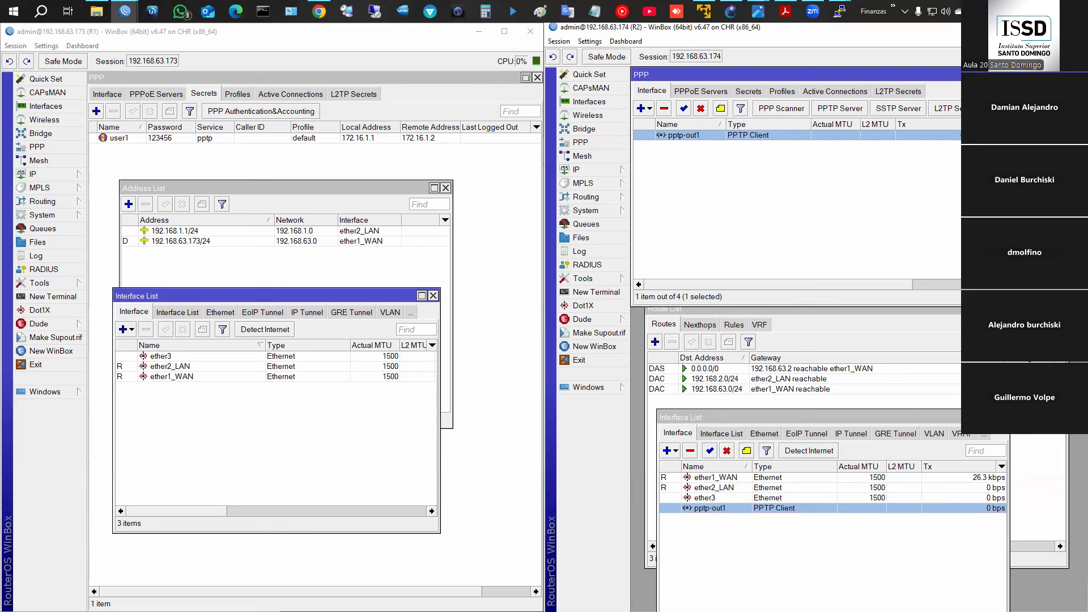
# - Open R2's IP address list and reposition the interface list to show it fully
pyautogui.click(590, 170)
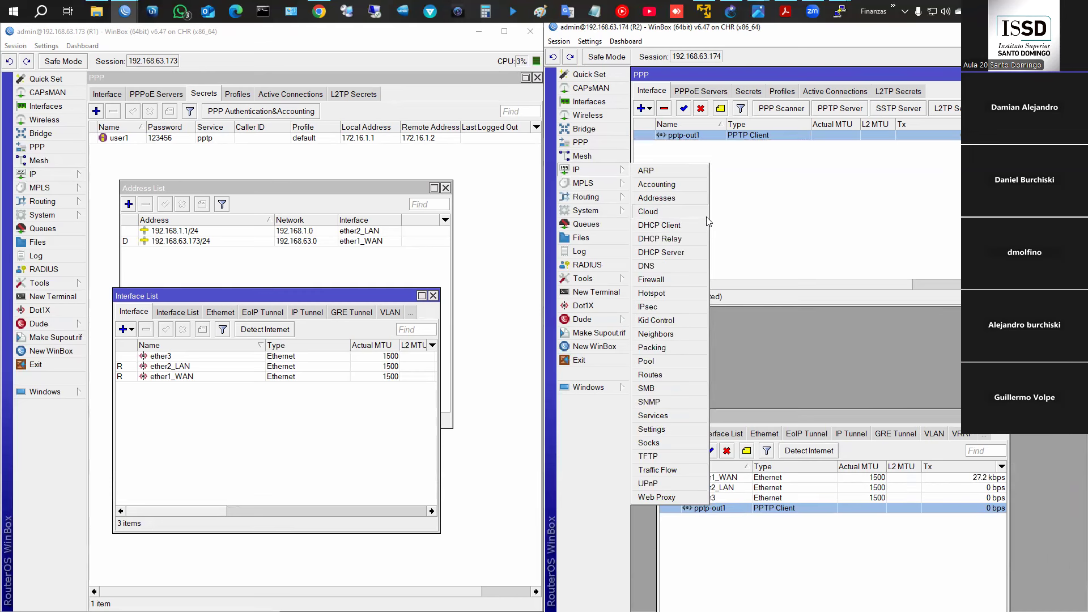
pyautogui.click(657, 197)
pyautogui.click(821, 529)
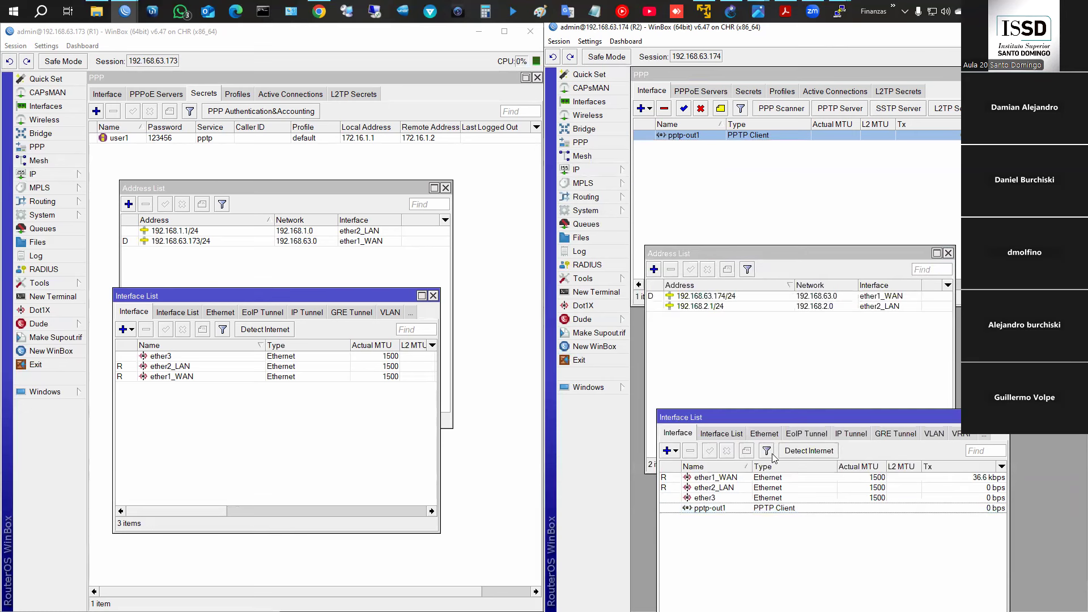
pyautogui.moveTo(763, 409); pyautogui.dragTo(748, 374)
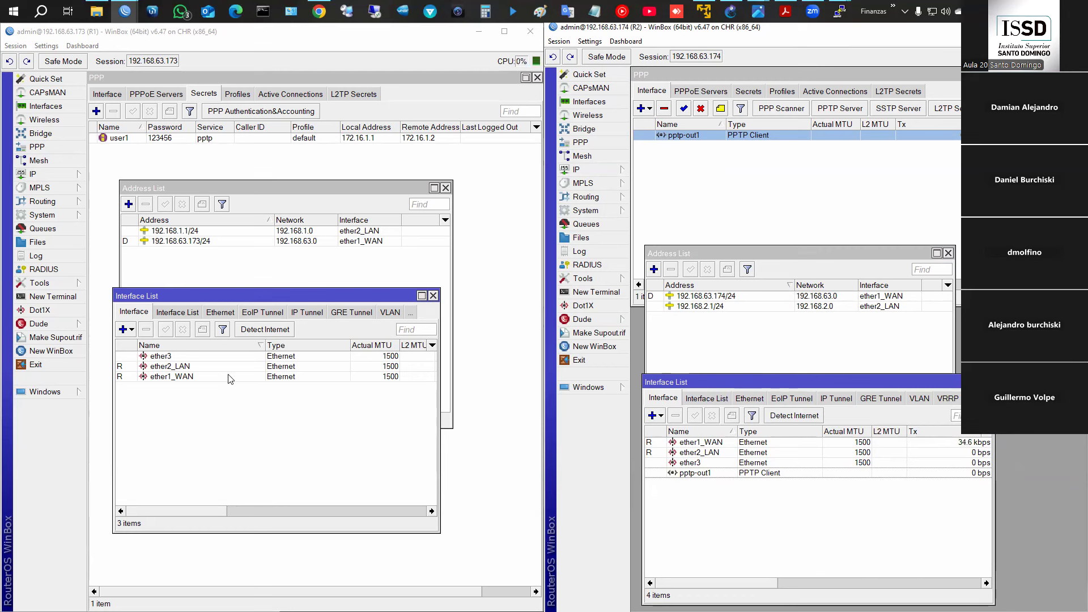
# - Review R1's user1 PPP secret, active connections, IP addresses and interface list
pyautogui.doubleClick(161, 139)
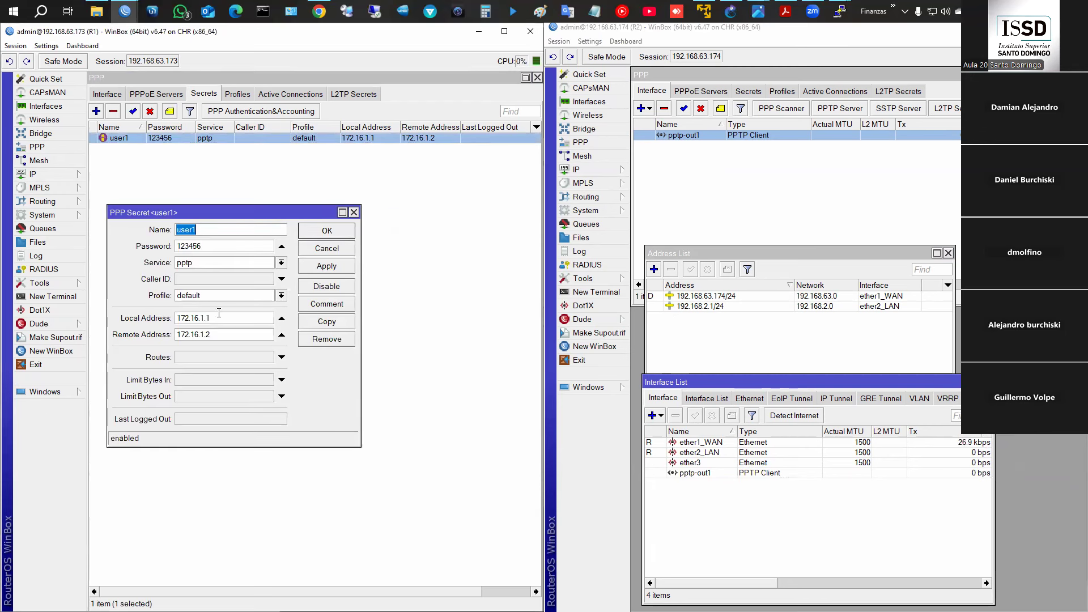
pyautogui.click(324, 249)
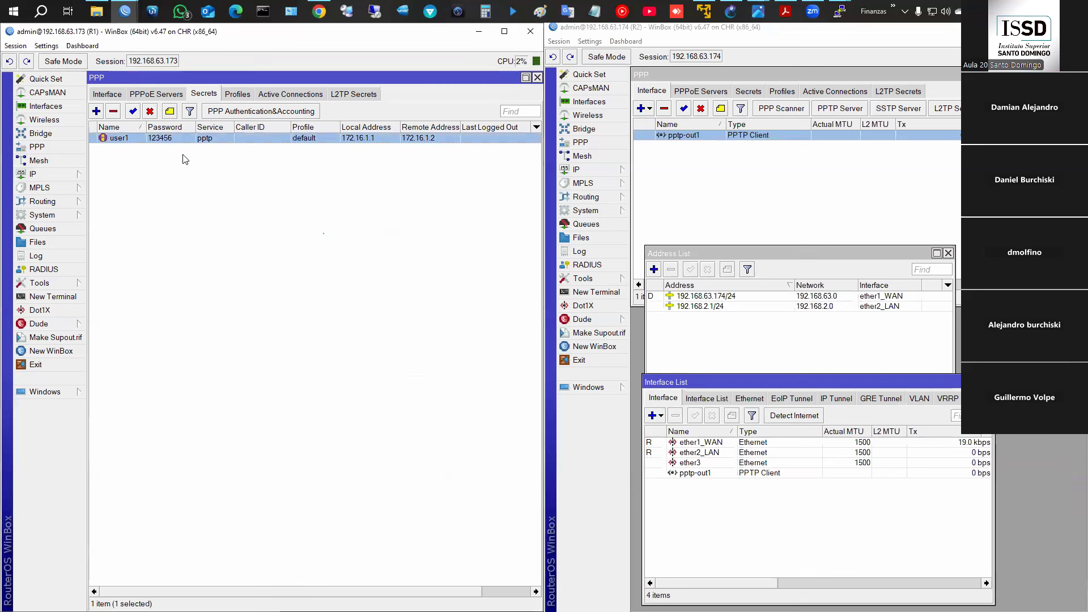
pyautogui.click(105, 94)
pyautogui.click(275, 98)
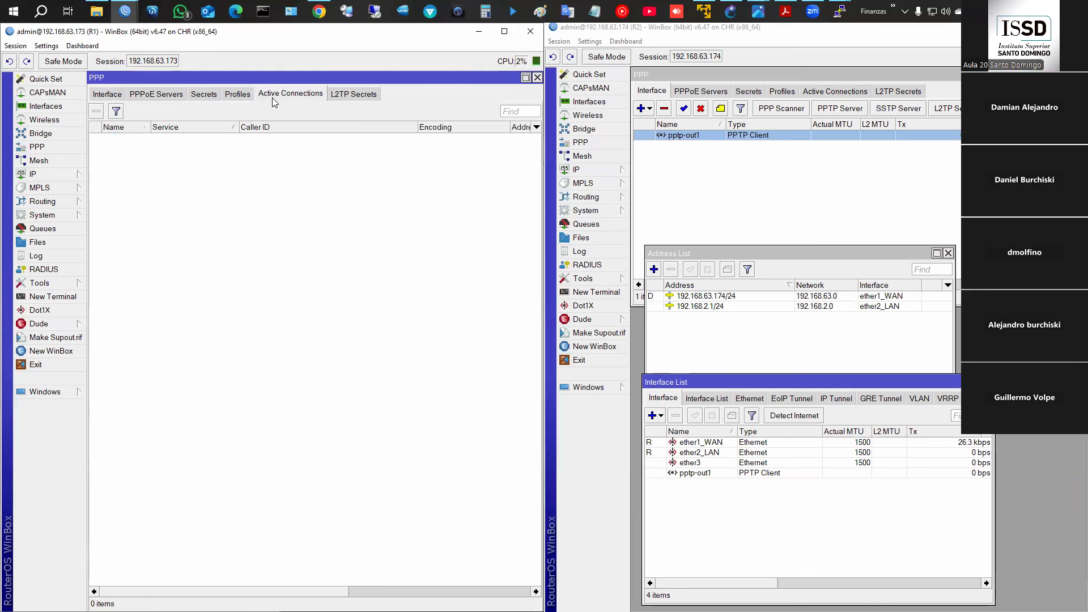
pyautogui.click(60, 174)
pyautogui.click(113, 202)
pyautogui.click(57, 176)
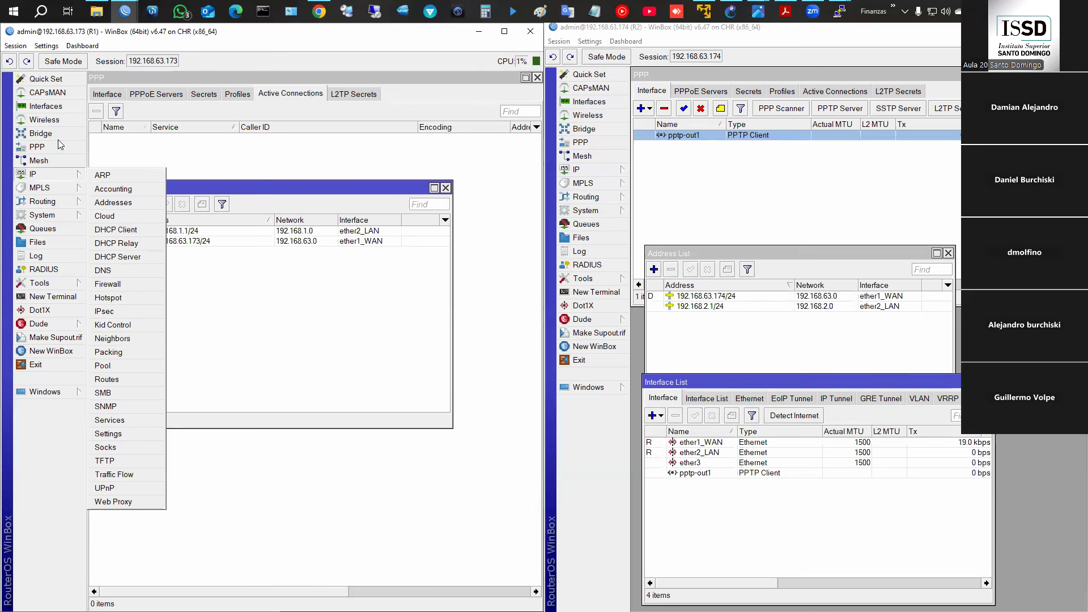
pyautogui.click(45, 106)
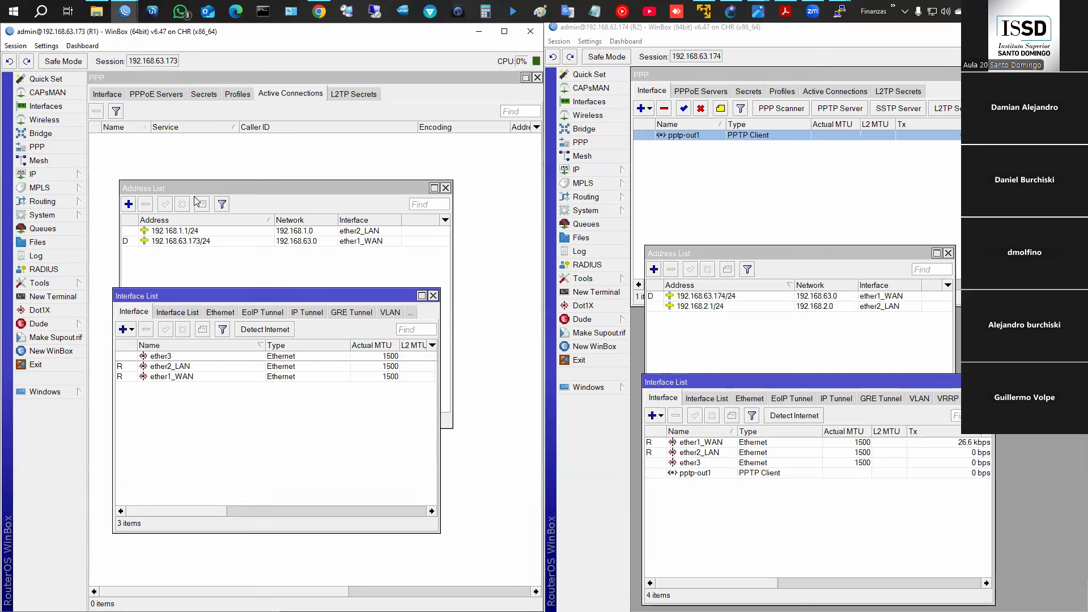
# - Recheck R2's pptp-out1 Dial Out settings and R1's system log
pyautogui.doubleClick(707, 137)
pyautogui.click(735, 151)
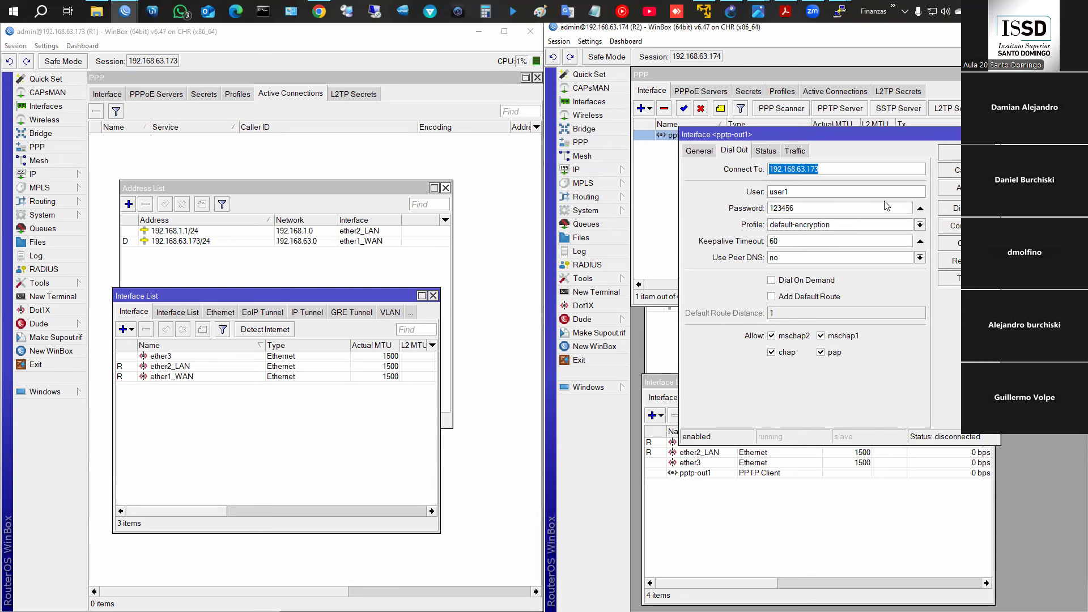
pyautogui.click(953, 158)
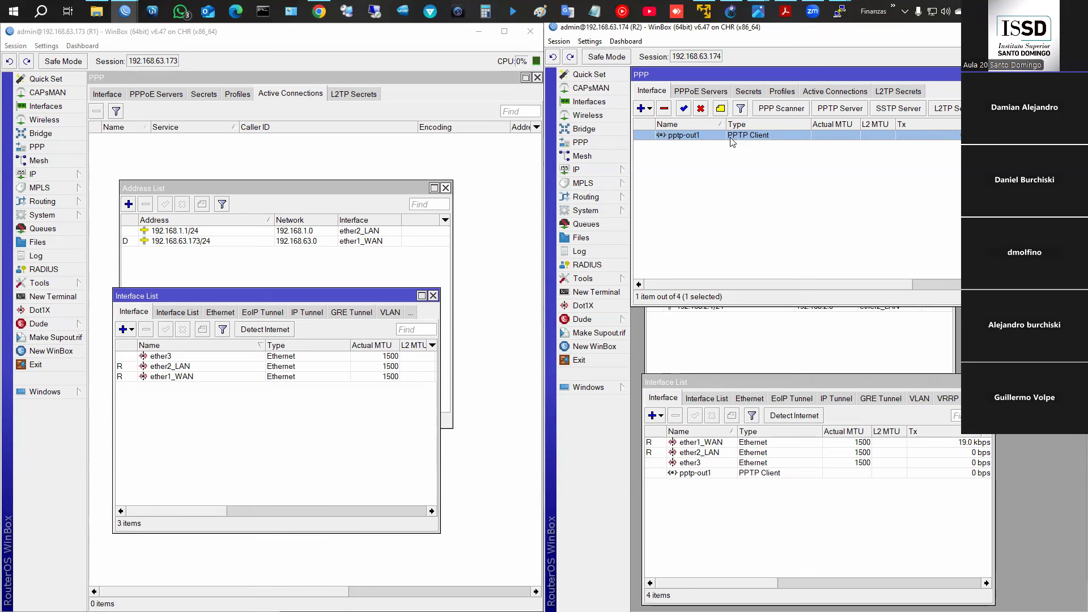
pyautogui.click(35, 256)
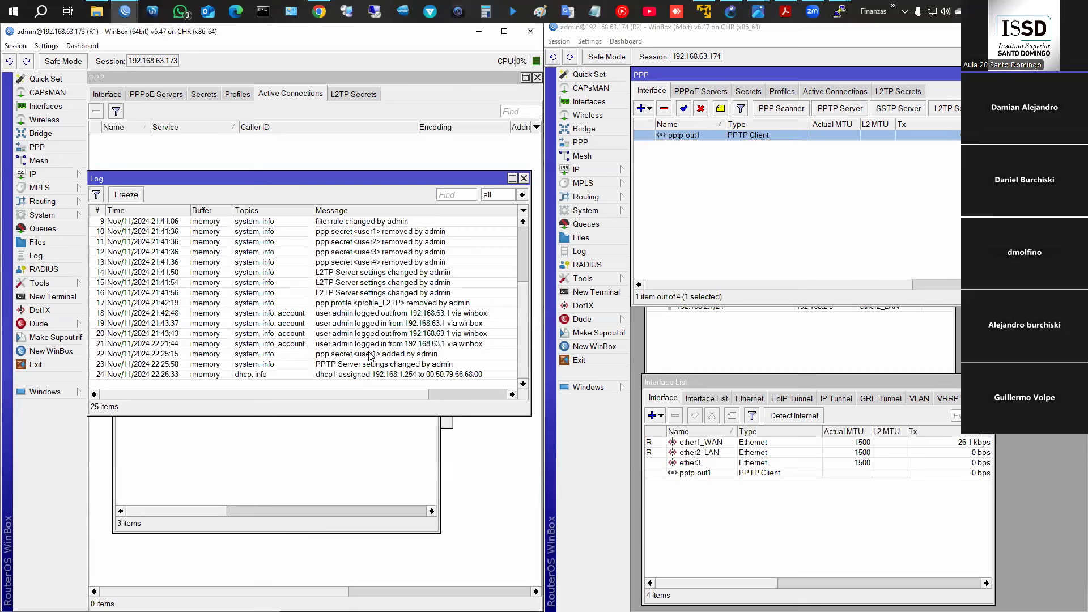
pyautogui.click(523, 179)
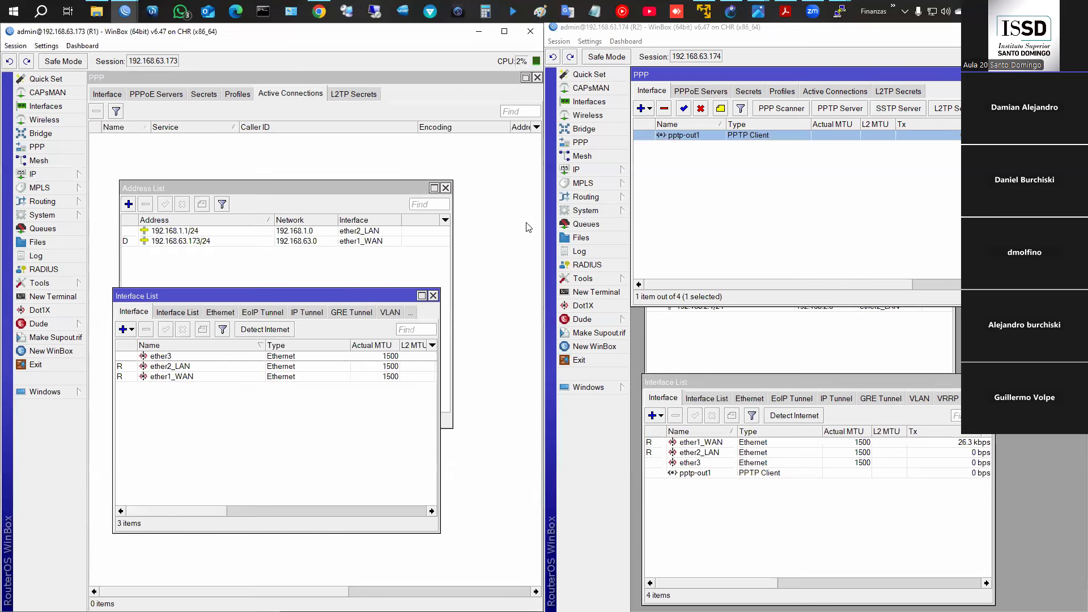
pyautogui.doubleClick(789, 136)
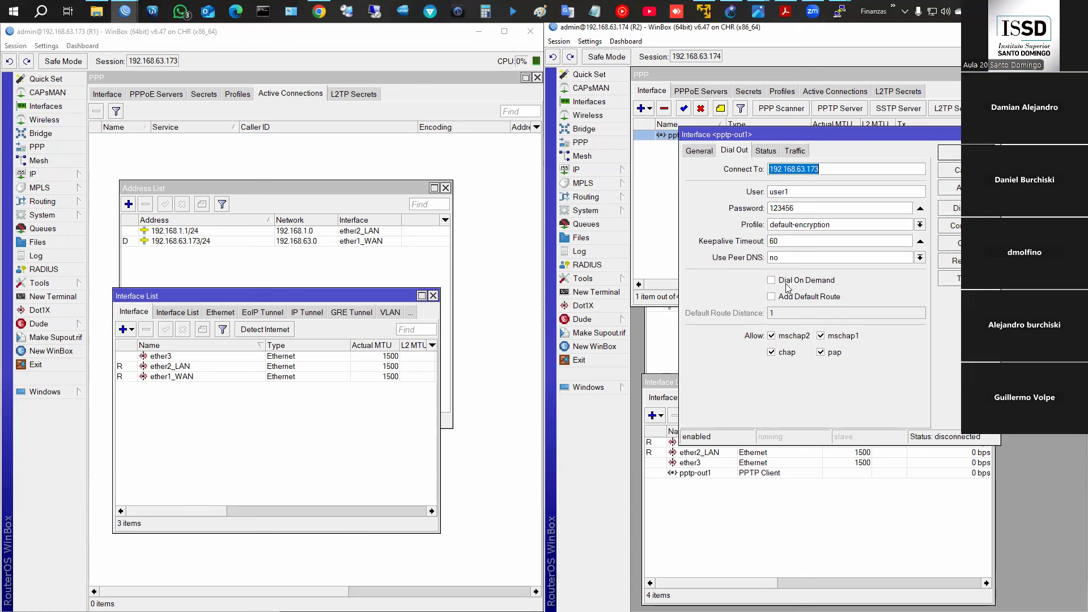
pyautogui.click(951, 154)
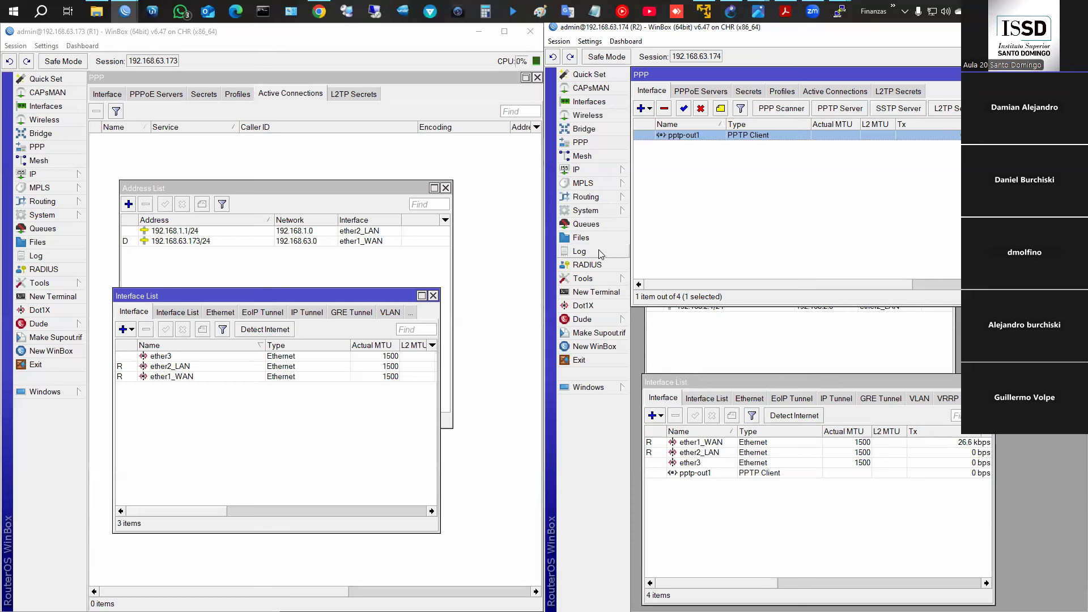
# - Show R1's firewall filter rules and select the existing accept and drop rules
pyautogui.click(57, 175)
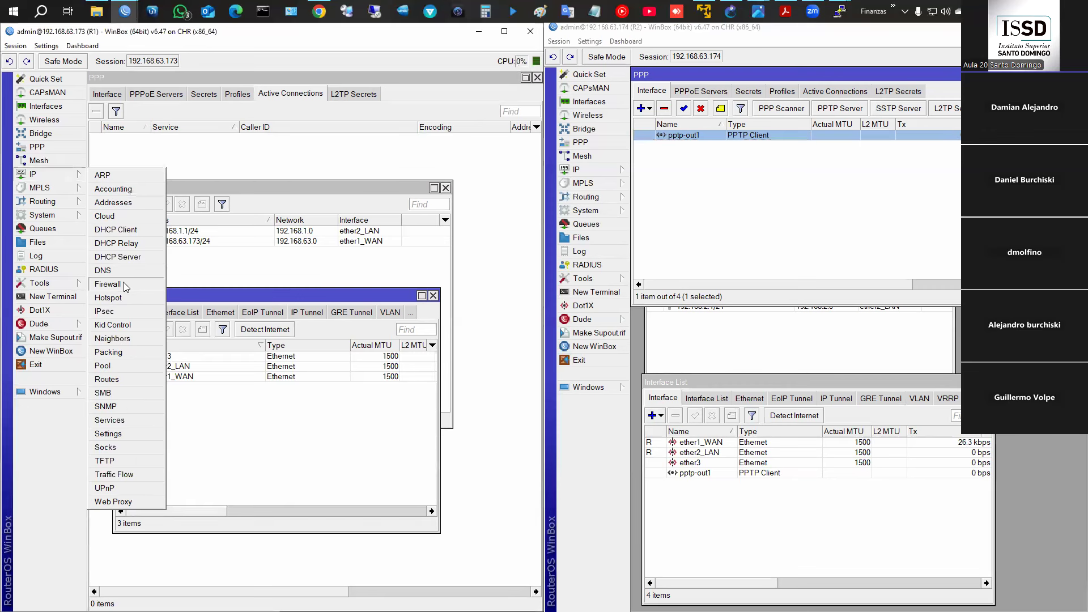
pyautogui.click(124, 282)
pyautogui.click(126, 219)
pyautogui.click(167, 269)
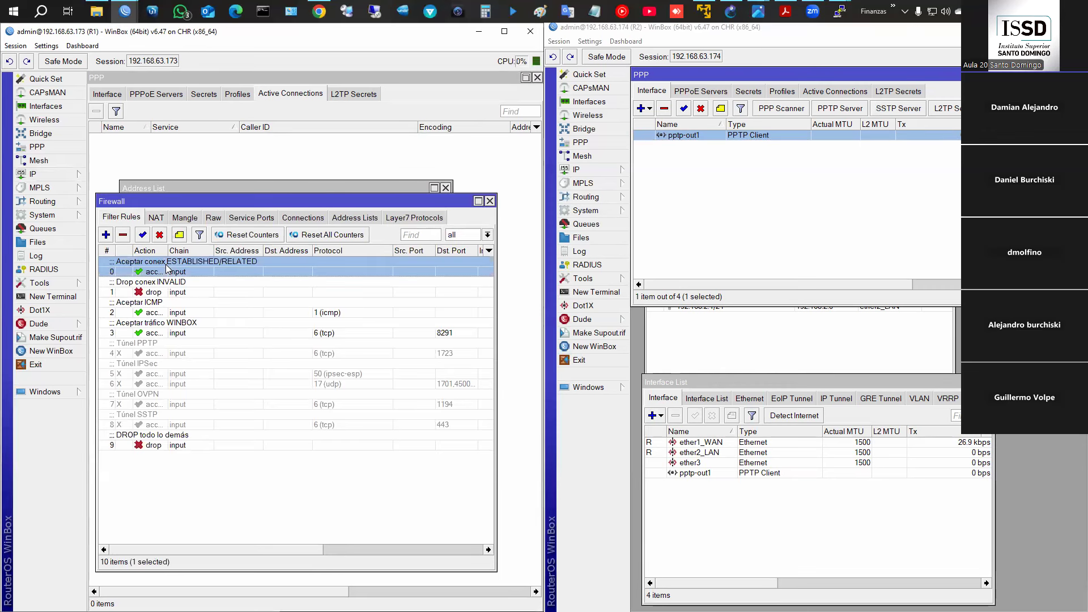
pyautogui.keyDown('shift'); pyautogui.click(174, 292); pyautogui.keyUp('shift')
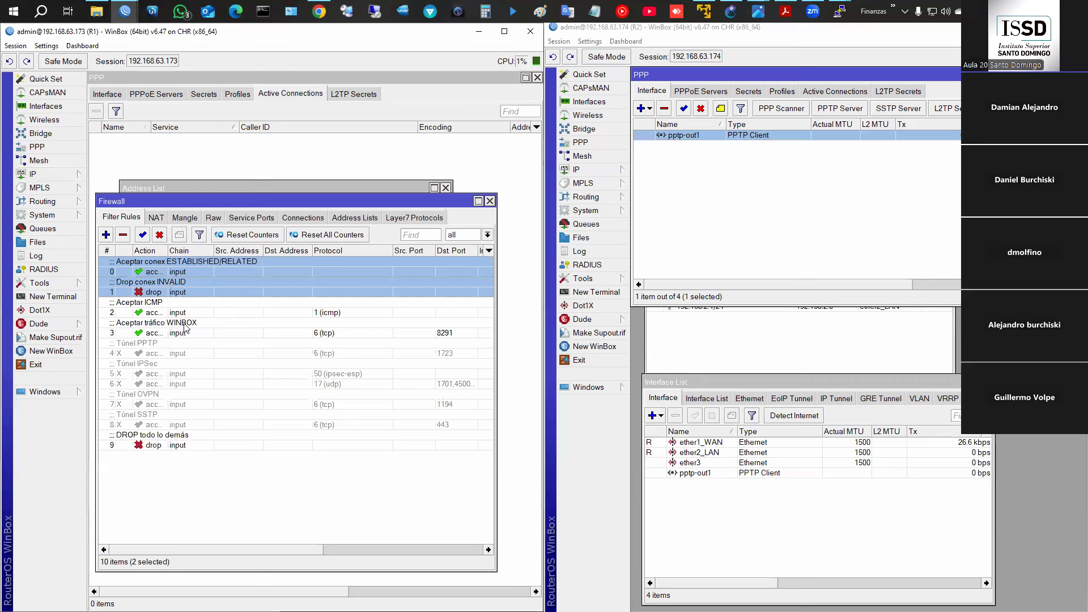
pyautogui.keyDown('shift'); pyautogui.click(179, 312); pyautogui.keyUp('shift')
pyautogui.keyDown('shift'); pyautogui.click(180, 332); pyautogui.keyUp('shift')
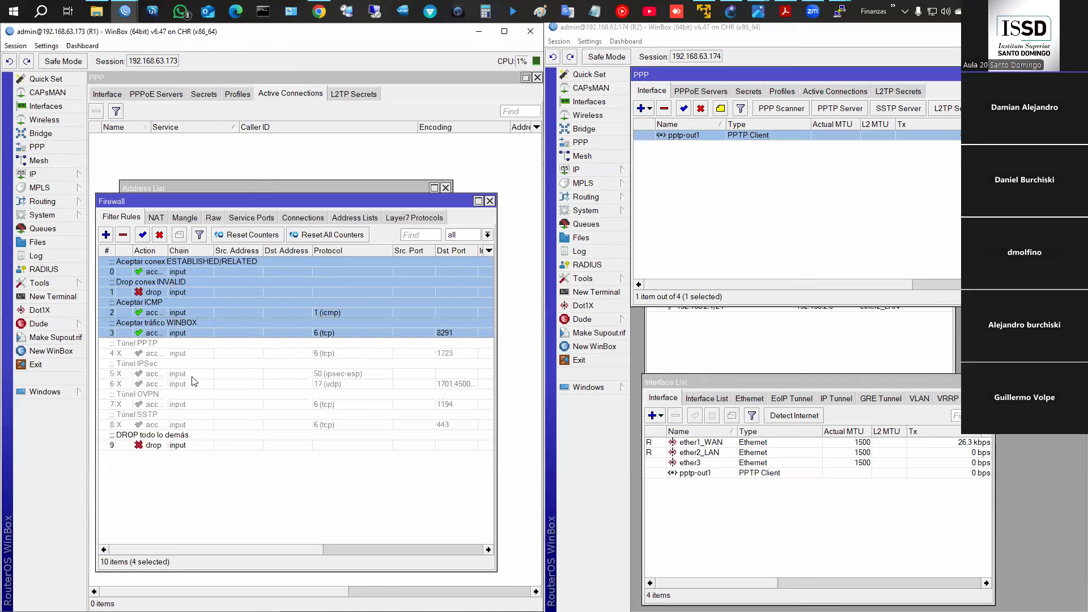
pyautogui.keyDown('ctrl'); pyautogui.click(189, 445); pyautogui.keyUp('ctrl')
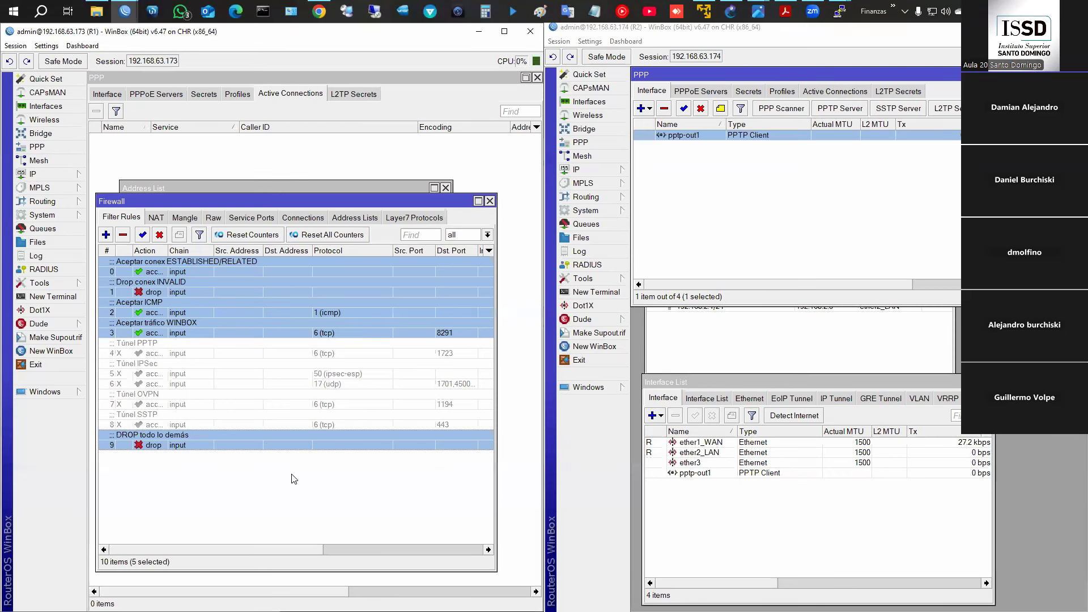
# - Enable the Túnel PPTP rule for TCP port 1723 and close the firewall window
pyautogui.click(263, 354)
pyautogui.doubleClick(263, 353)
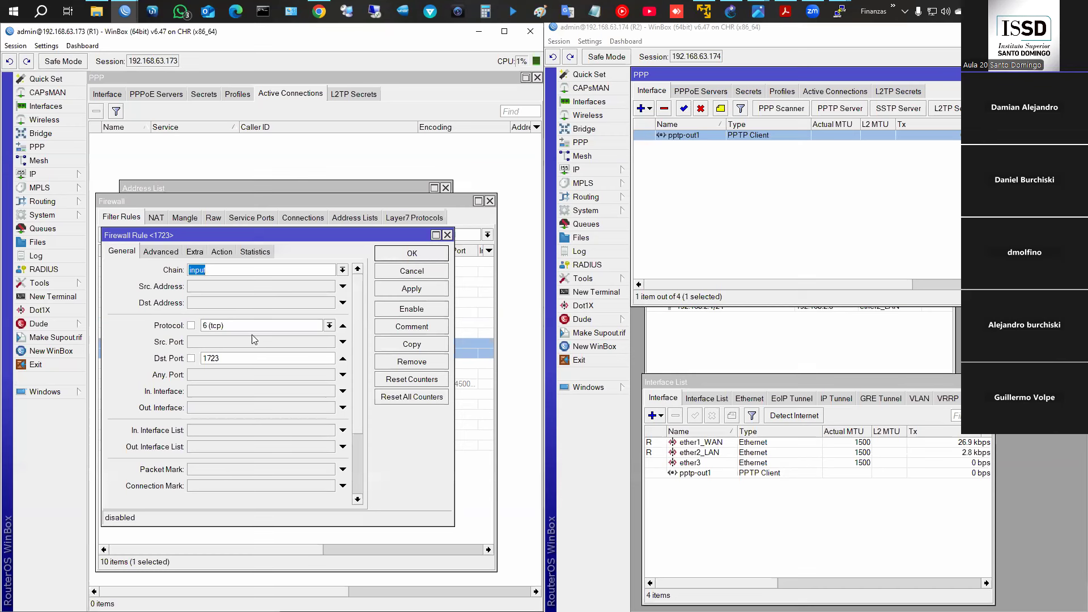
pyautogui.click(415, 309)
pyautogui.click(416, 253)
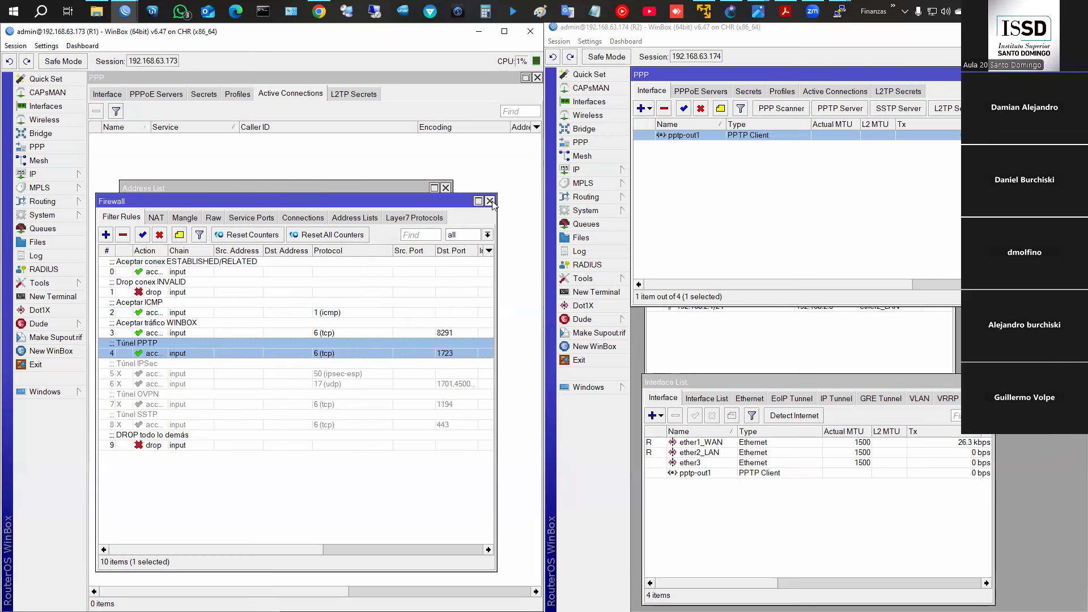
pyautogui.click(492, 176)
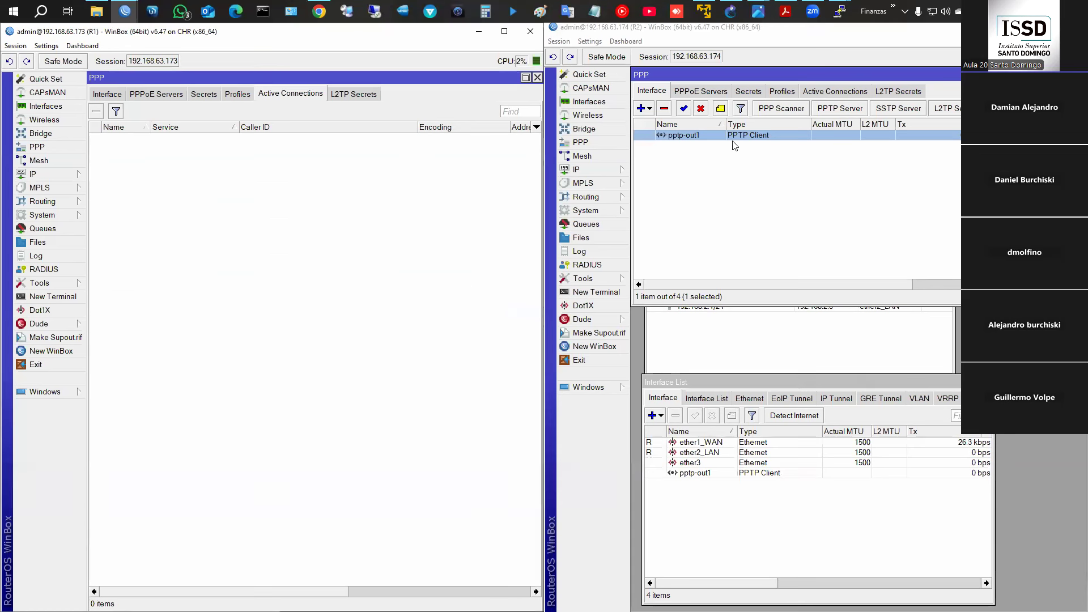
# - Check that user1 is connected and the pptp-user1 interface exists on R1
pyautogui.click(238, 139)
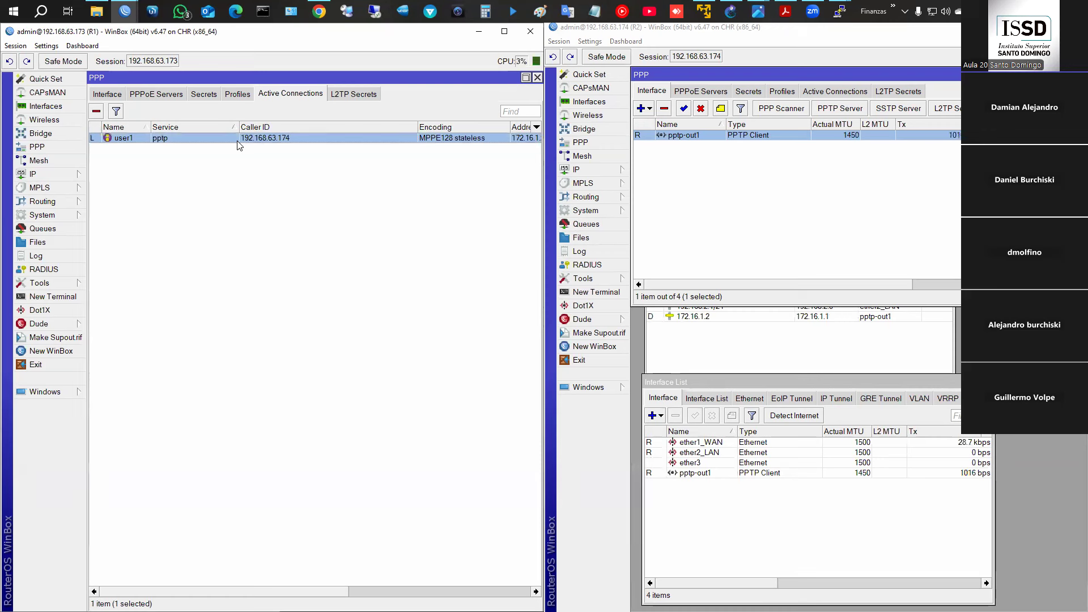
pyautogui.click(115, 94)
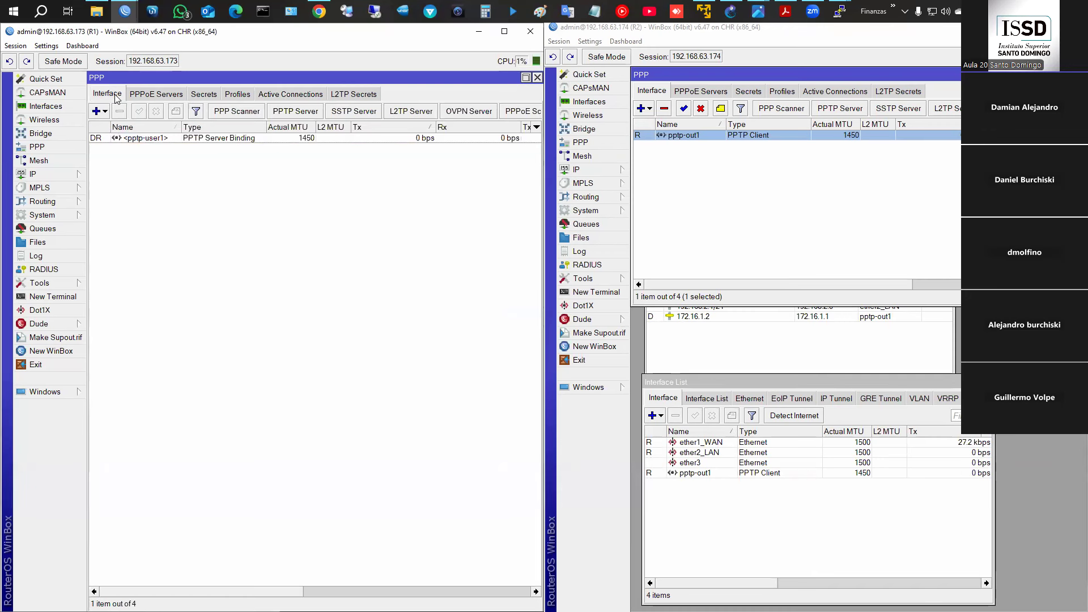
pyautogui.click(135, 139)
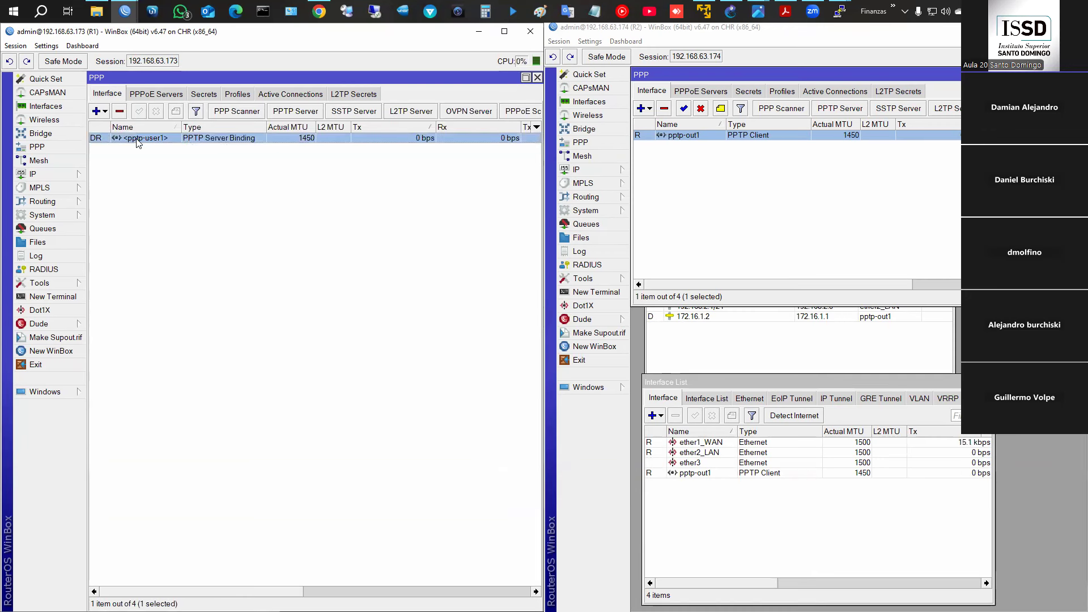
pyautogui.click(45, 107)
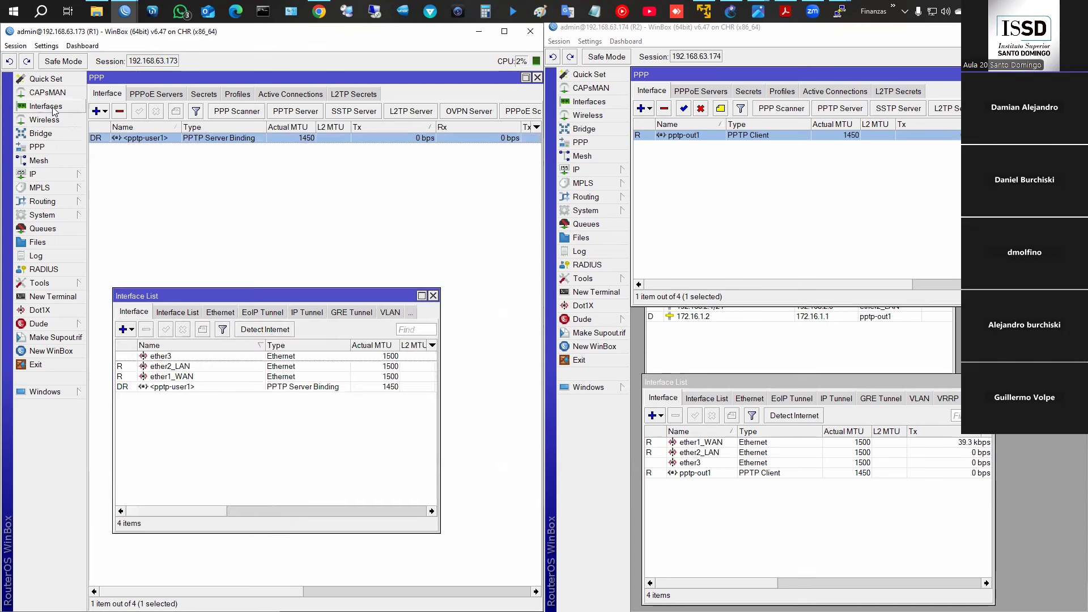
pyautogui.click(159, 386)
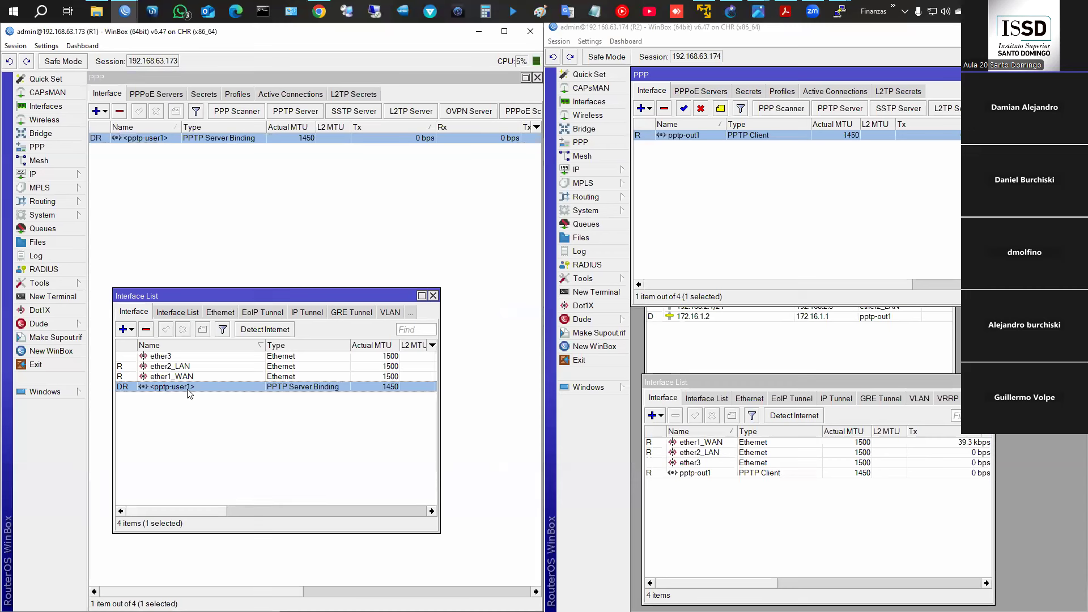
# - Confirm tunnel addresses 172.16.1.1 on R1 and 172.16.1.2 on R2
pyautogui.click(62, 174)
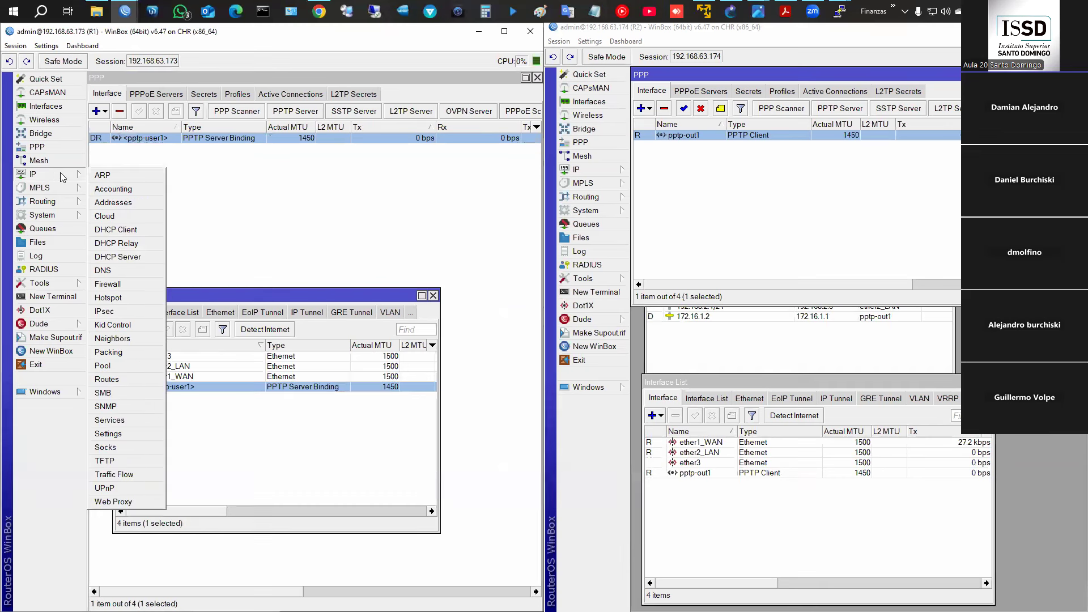
pyautogui.click(117, 203)
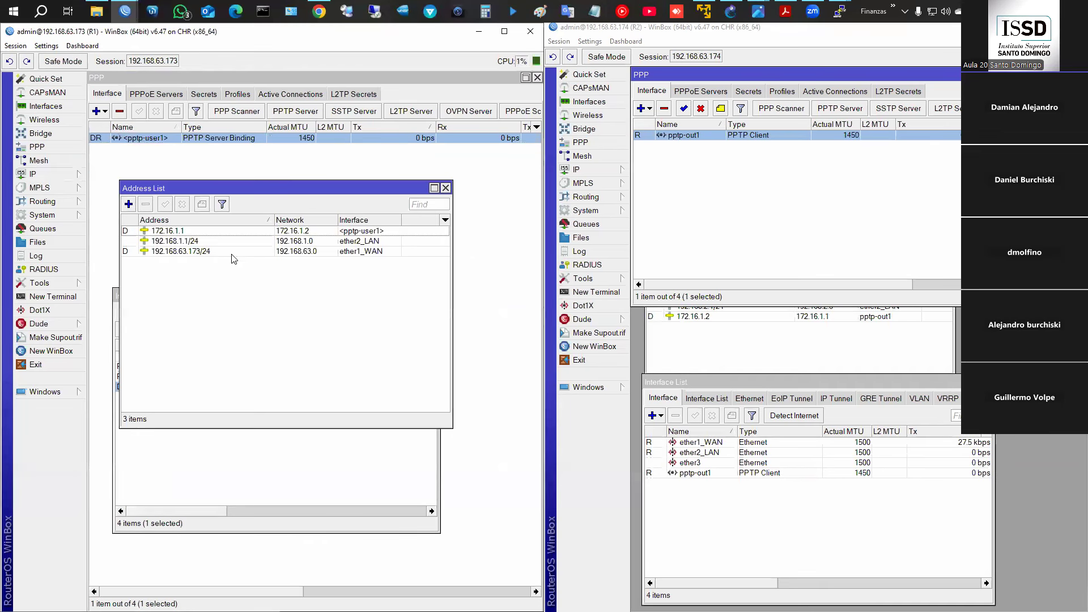
pyautogui.click(173, 233)
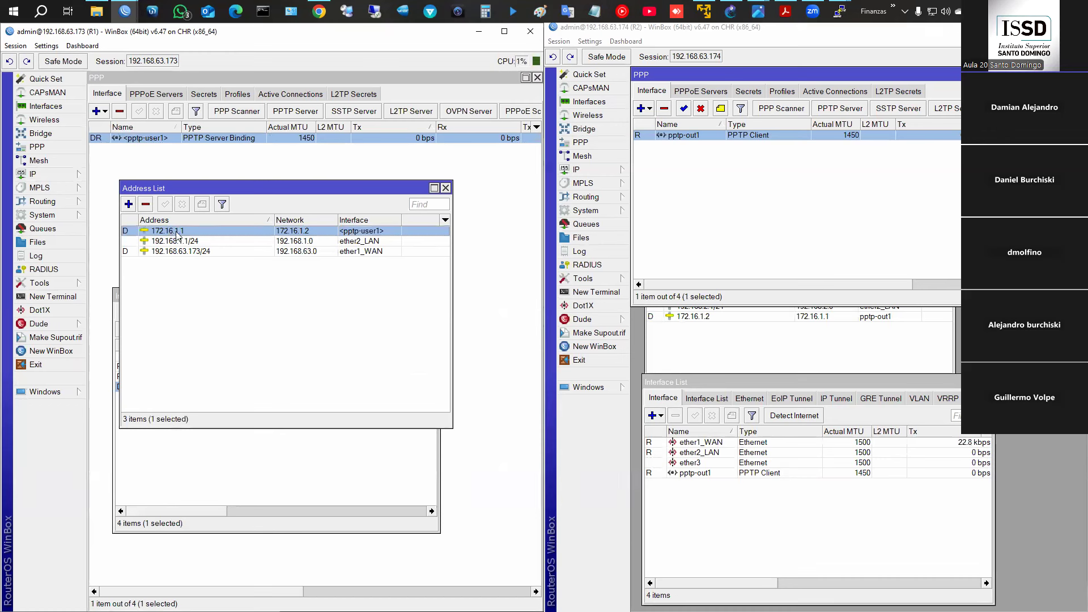
pyautogui.click(727, 346)
pyautogui.click(708, 321)
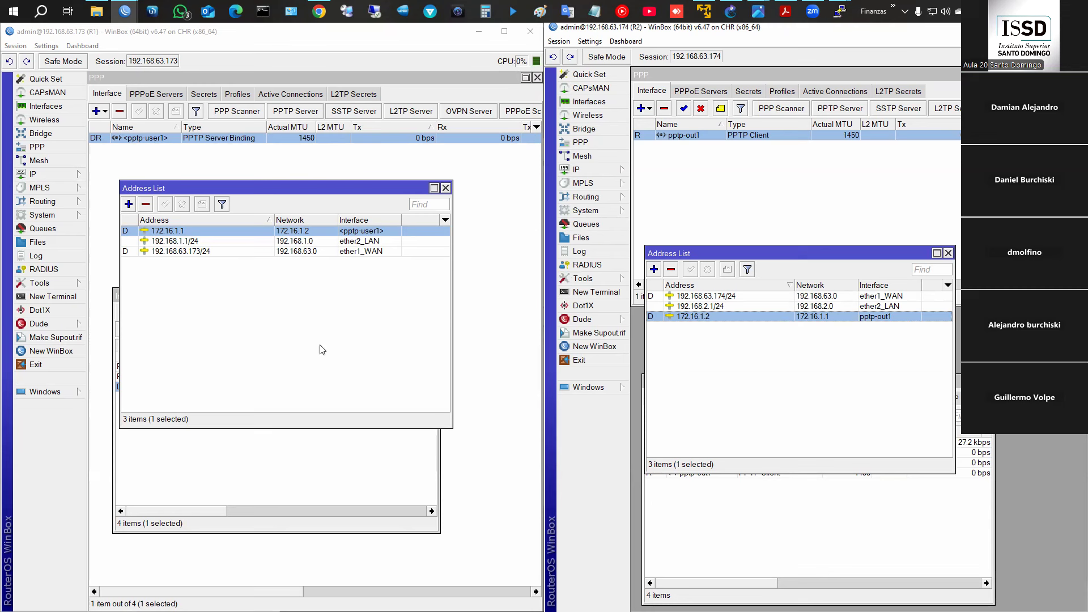
pyautogui.click(52, 296)
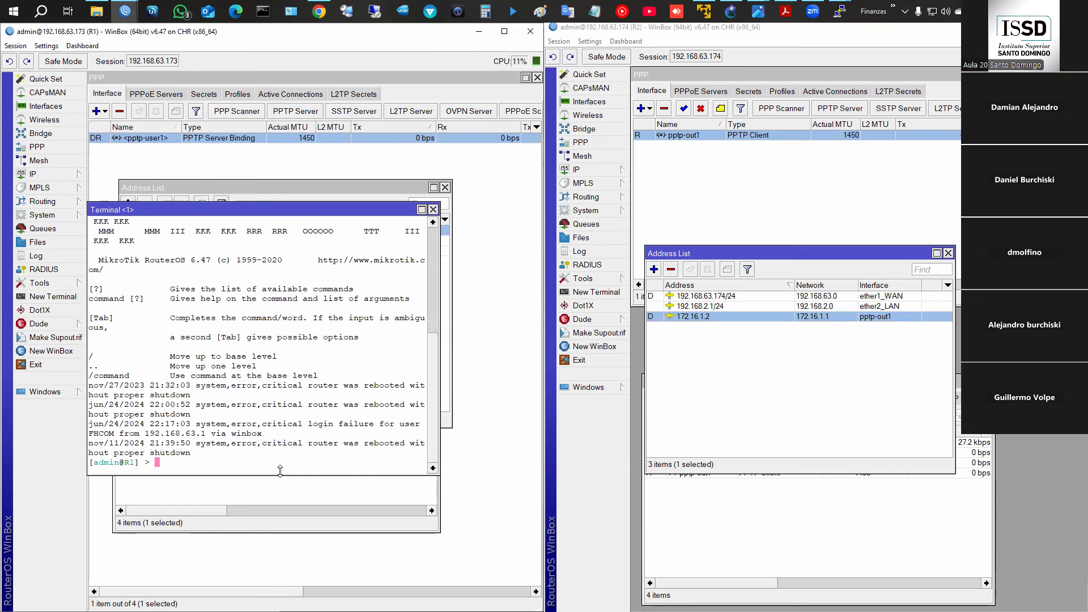
# - Ping 172.16.1.2 from R1's terminal and 172.16.1.1 from R2's terminal
pyautogui.write('ping 172.16.1.2')
pyautogui.press('Return')
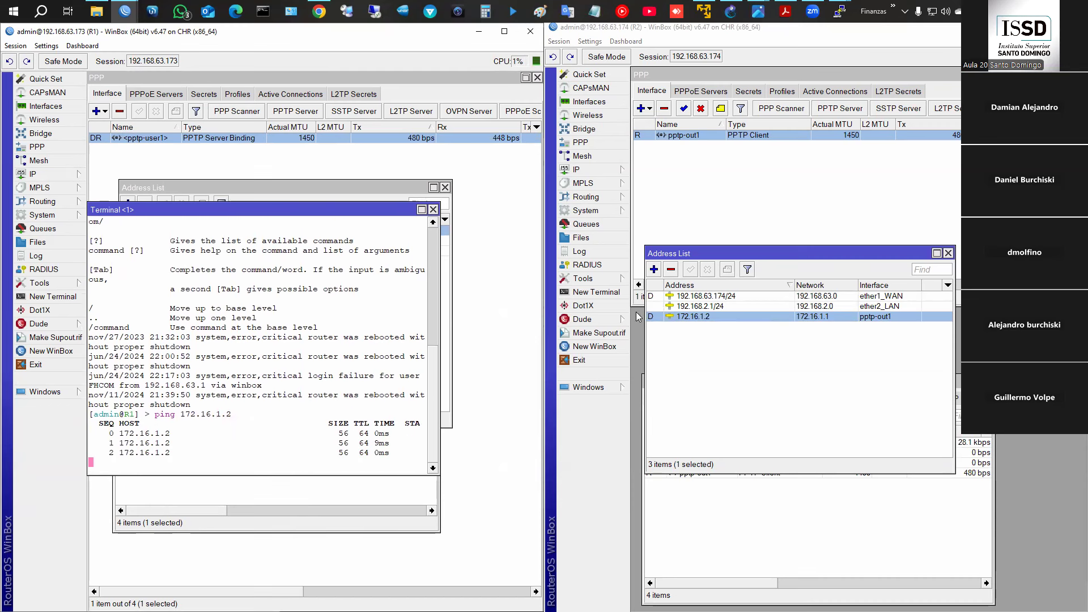
pyautogui.click(610, 292)
pyautogui.write('ping ')
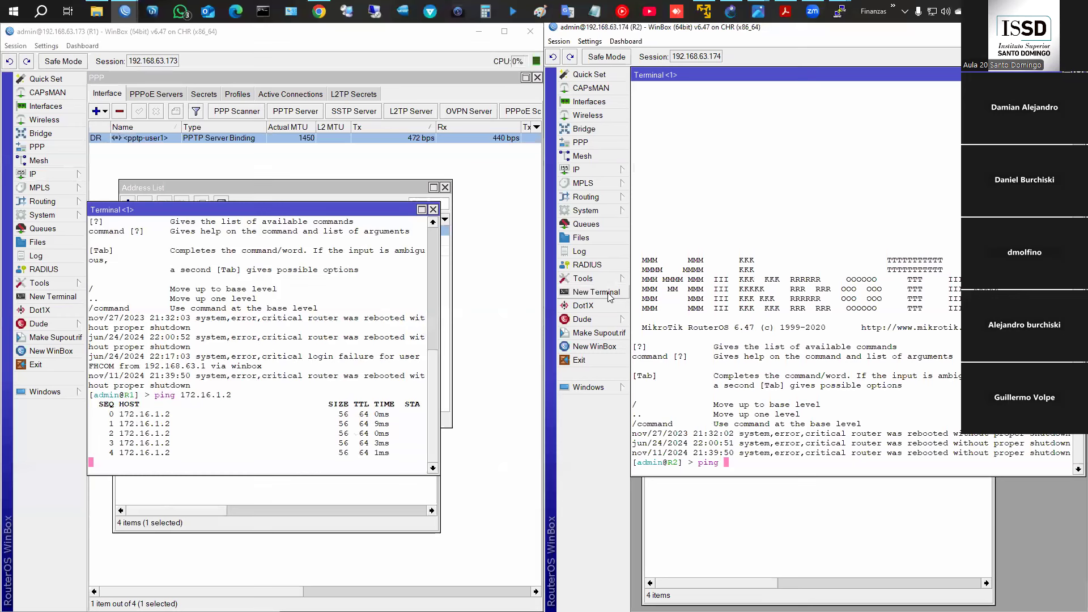
pyautogui.write('172.16.1.1')
pyautogui.press('Return')
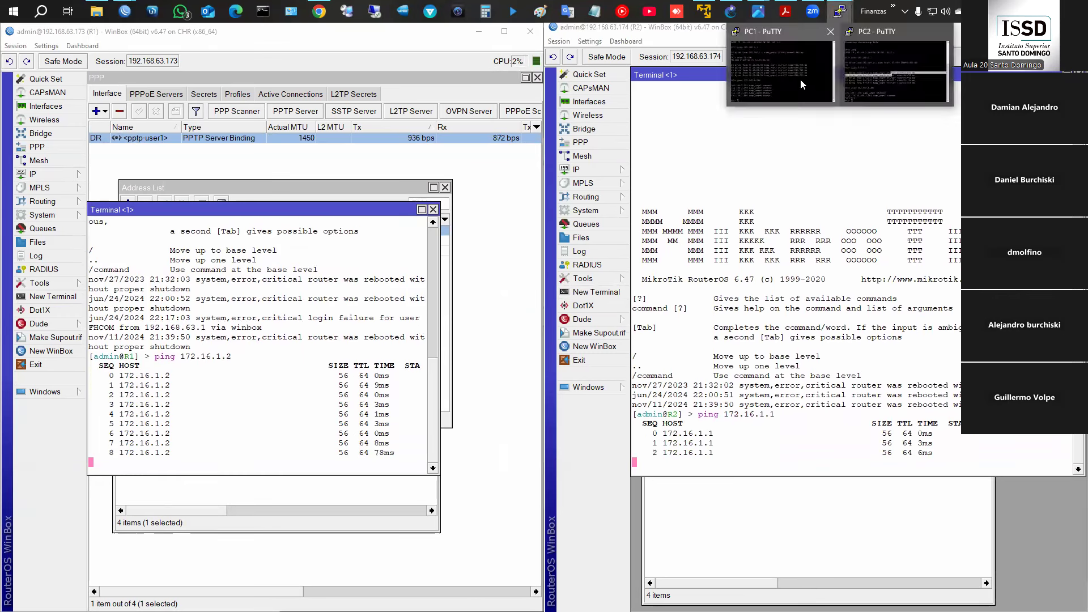
# - Recall the earlier pings to 192.168.2.254 on PC1 and 192.168.1.254 on PC2, then return to R1
pyautogui.click(841, 15)
pyautogui.click(868, 66)
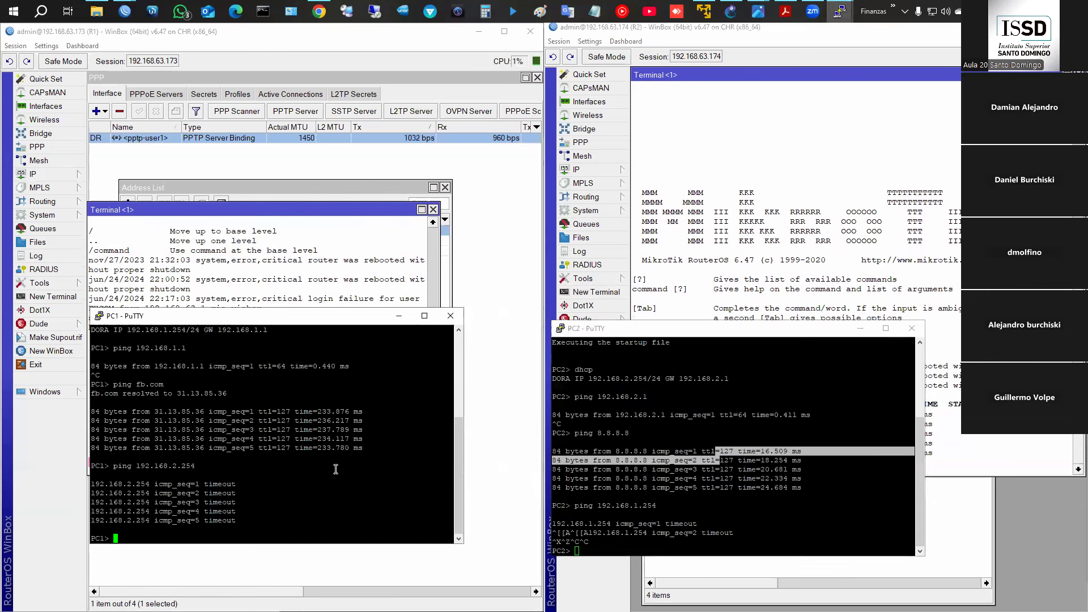
pyautogui.press('Up')
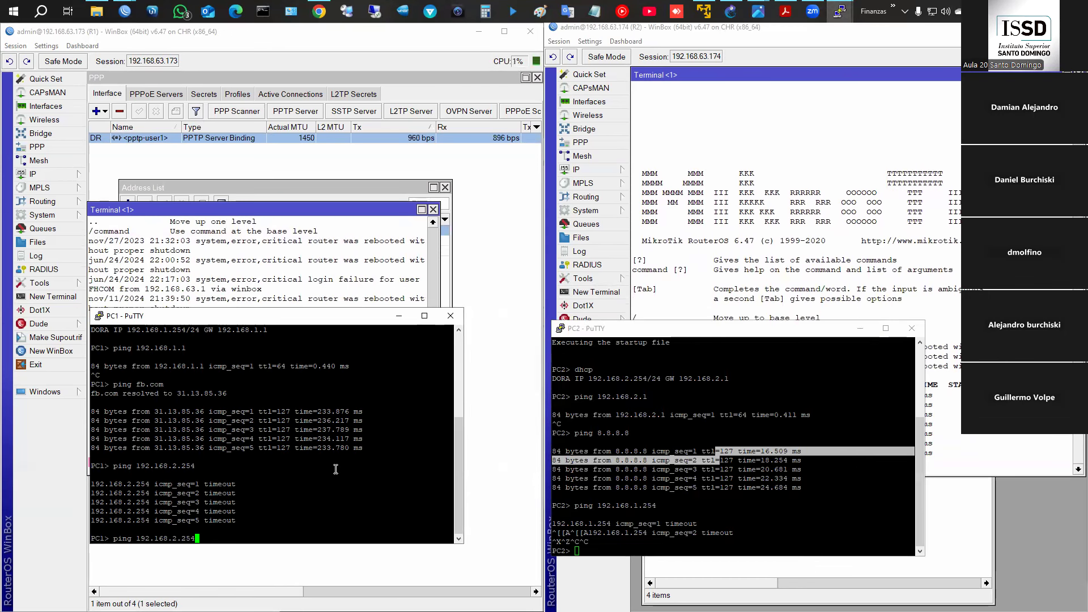
pyautogui.click(611, 491)
pyautogui.press('Up')
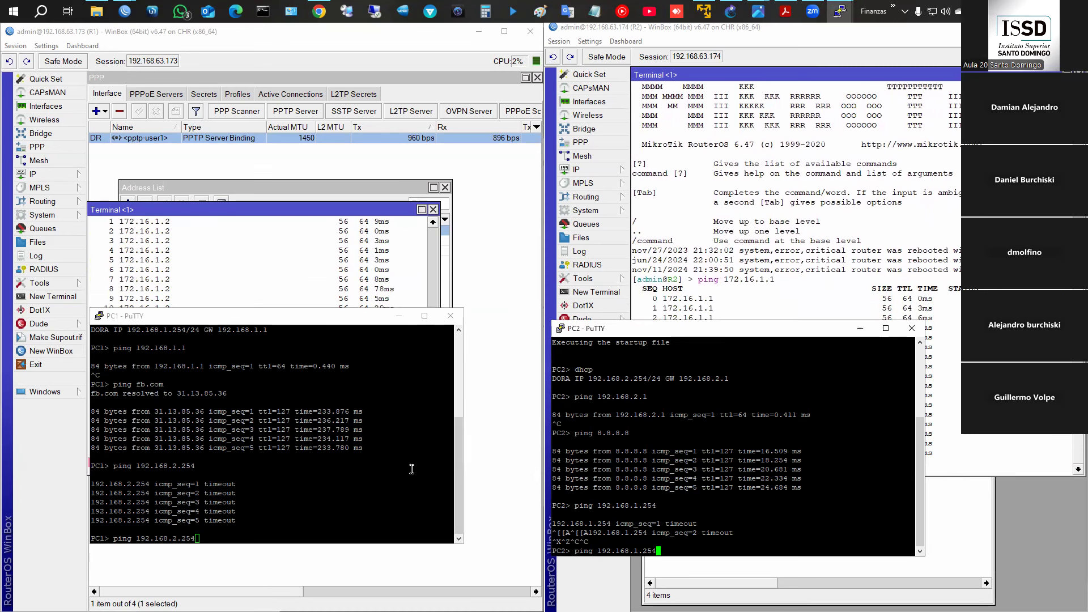
pyautogui.click(345, 460)
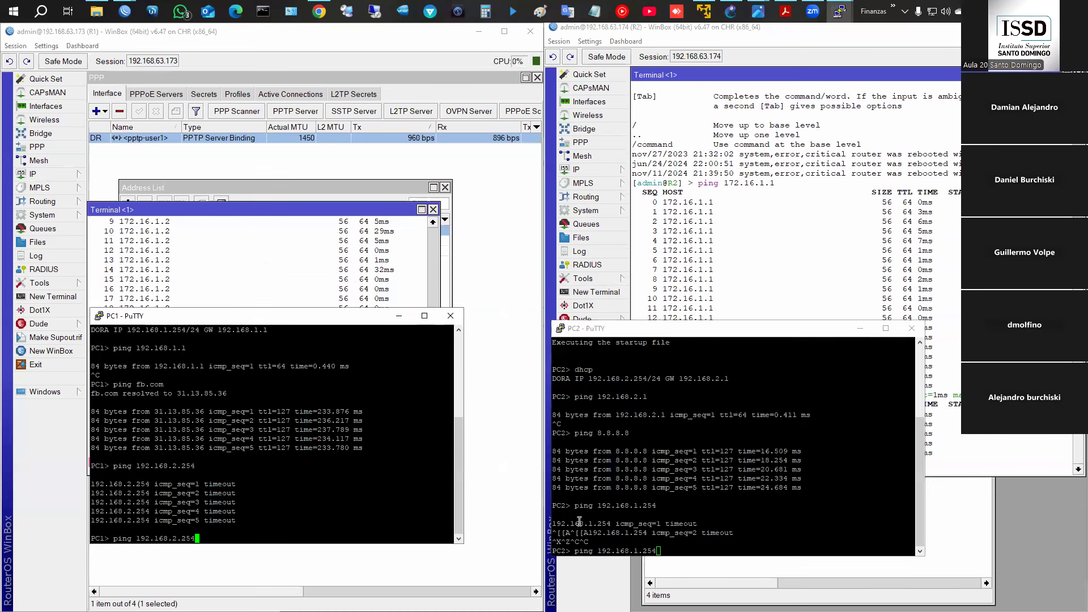
pyautogui.click(125, 11)
pyautogui.click(228, 165)
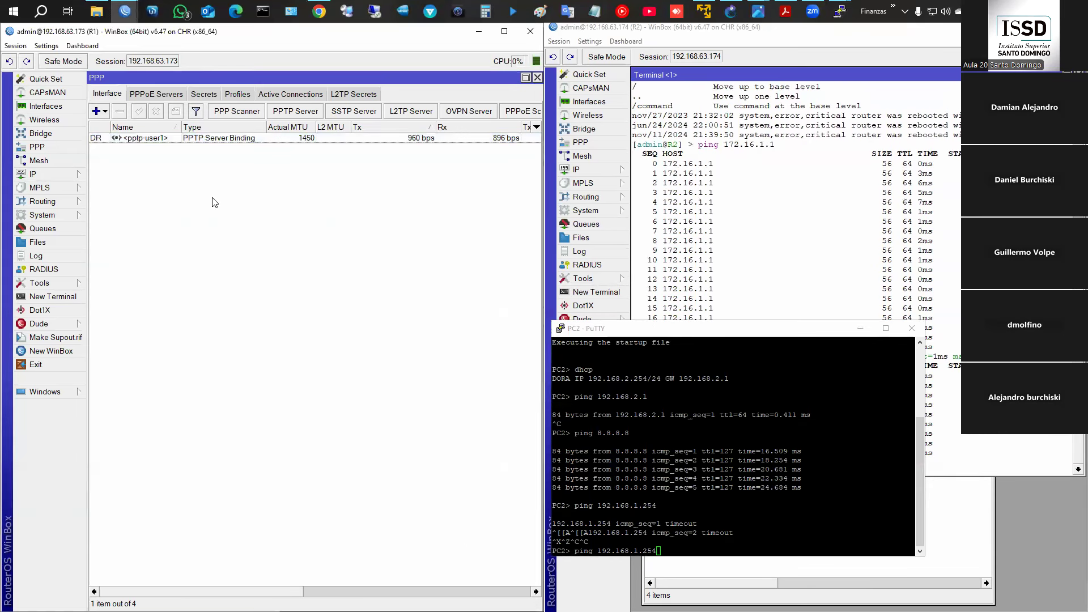
# - Close R1's terminal and show R1's routes, including the one to 172.16.1.2
pyautogui.click(57, 392)
pyautogui.click(131, 462)
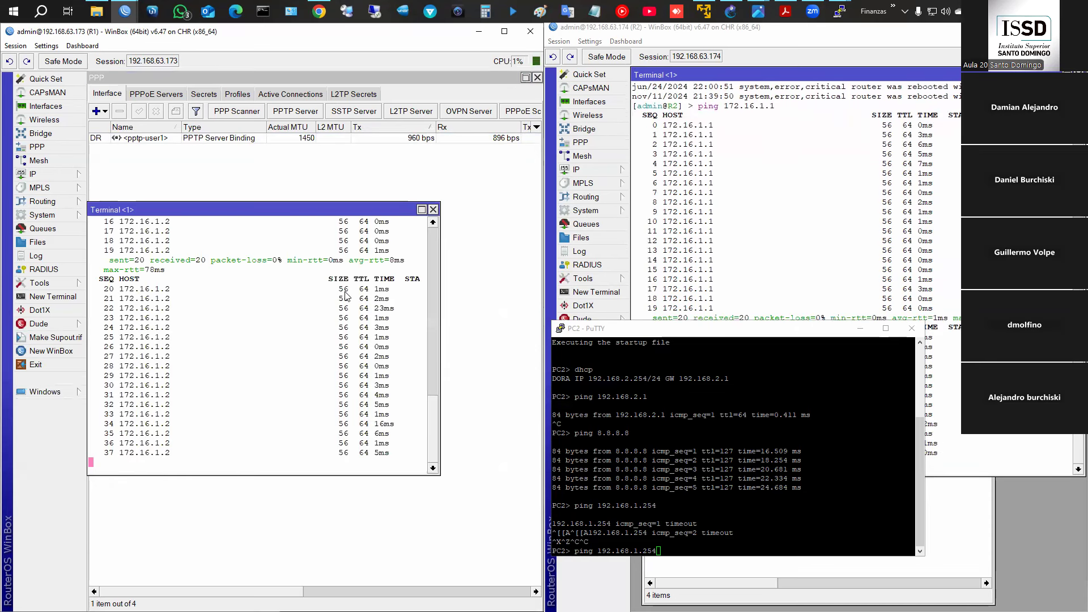
pyautogui.click(435, 211)
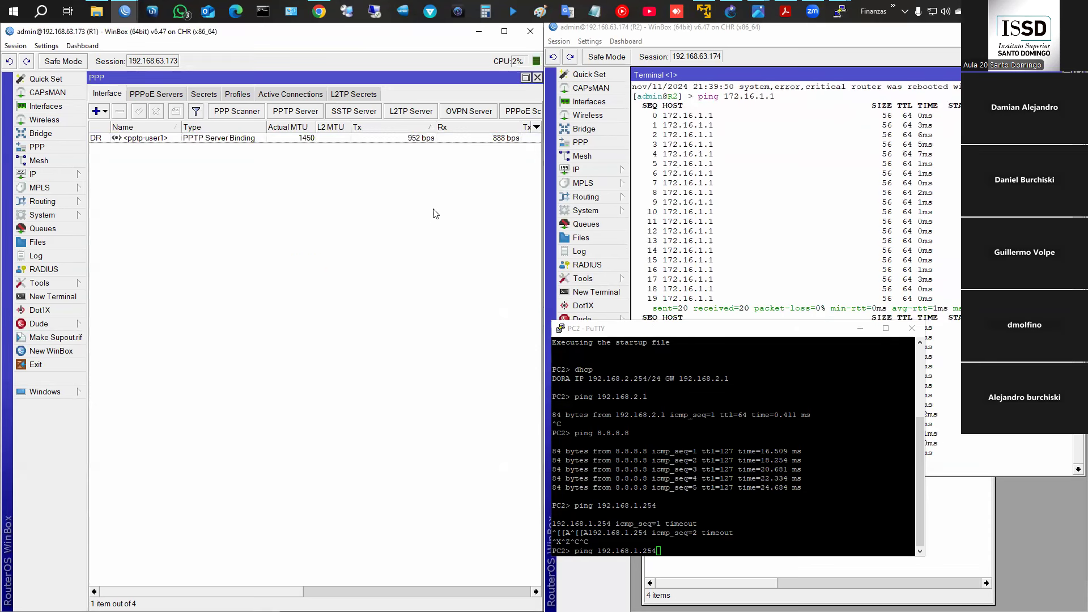
pyautogui.click(46, 175)
pyautogui.click(107, 379)
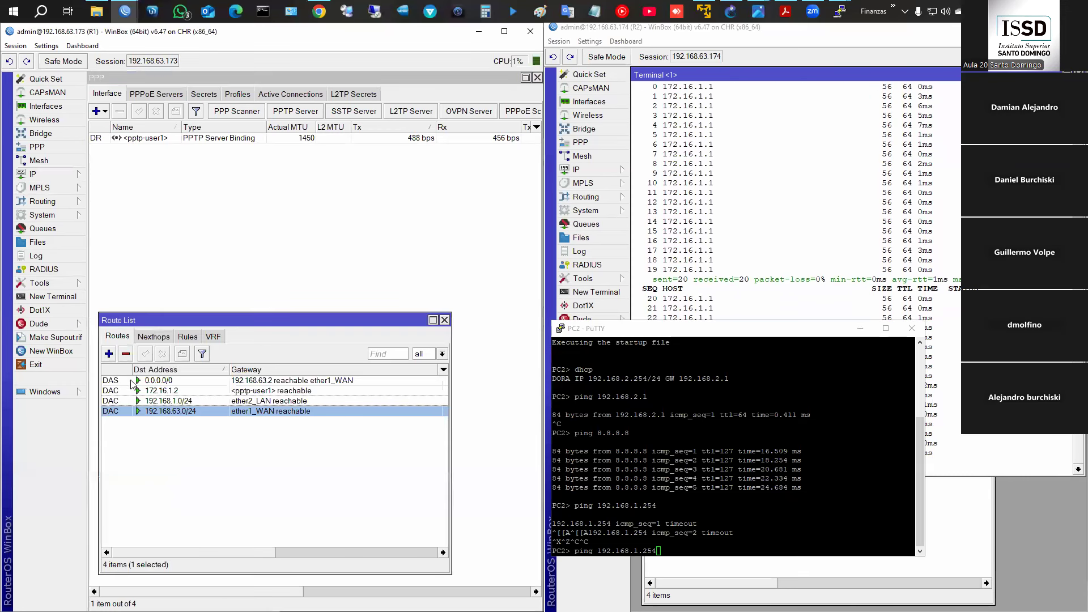
pyautogui.click(156, 392)
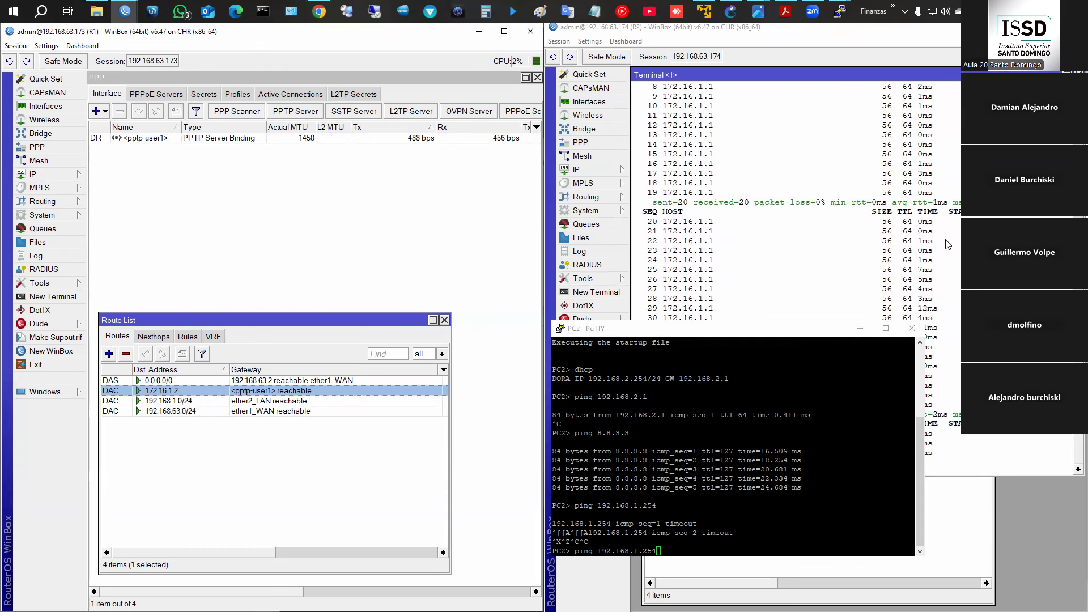
# - Show R2's routing table alongside its PPP interface list
pyautogui.click(560, 295)
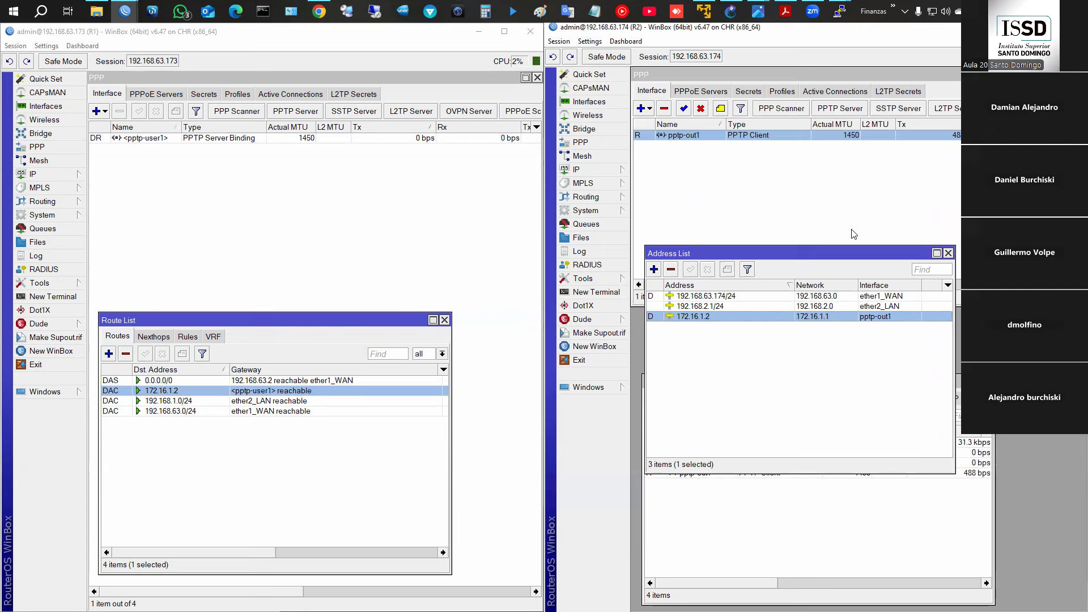
pyautogui.click(576, 170)
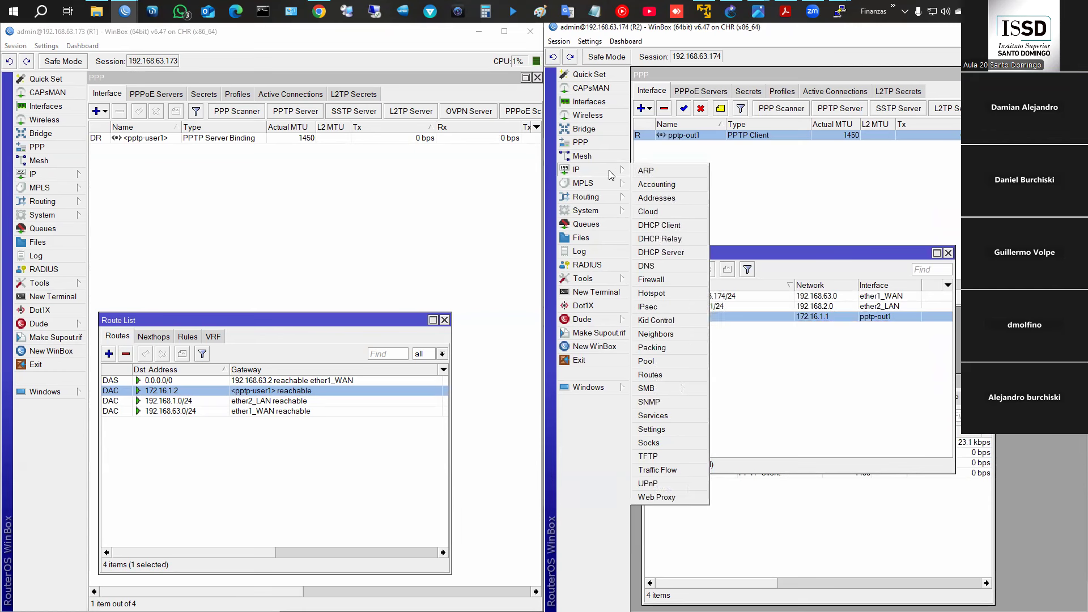
pyautogui.click(684, 377)
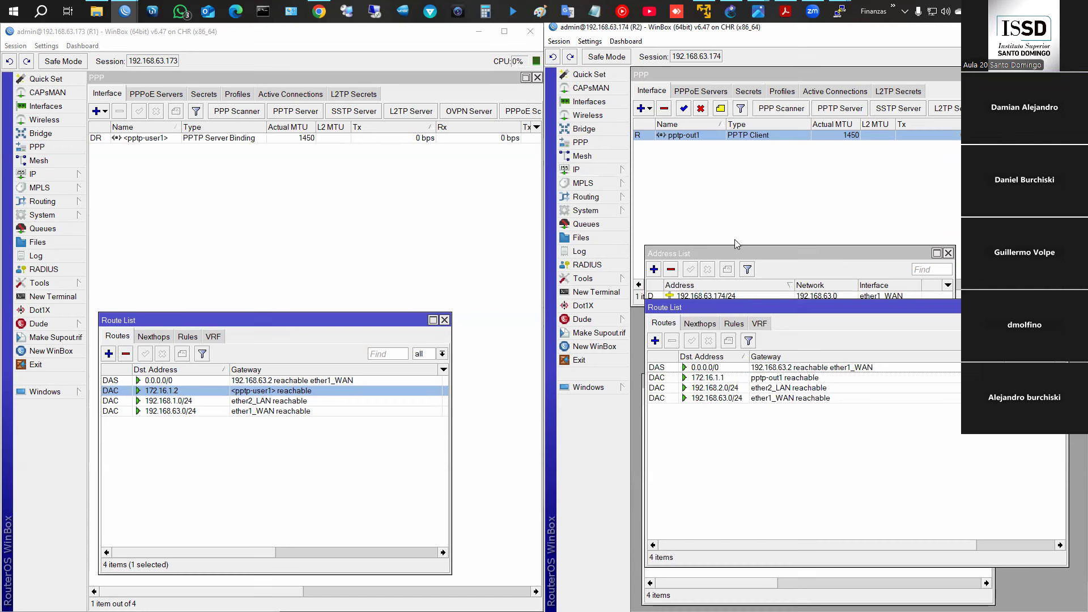
pyautogui.click(712, 136)
# - Enable Add Default Route on R2's pptp-out1 client
pyautogui.doubleClick(712, 136)
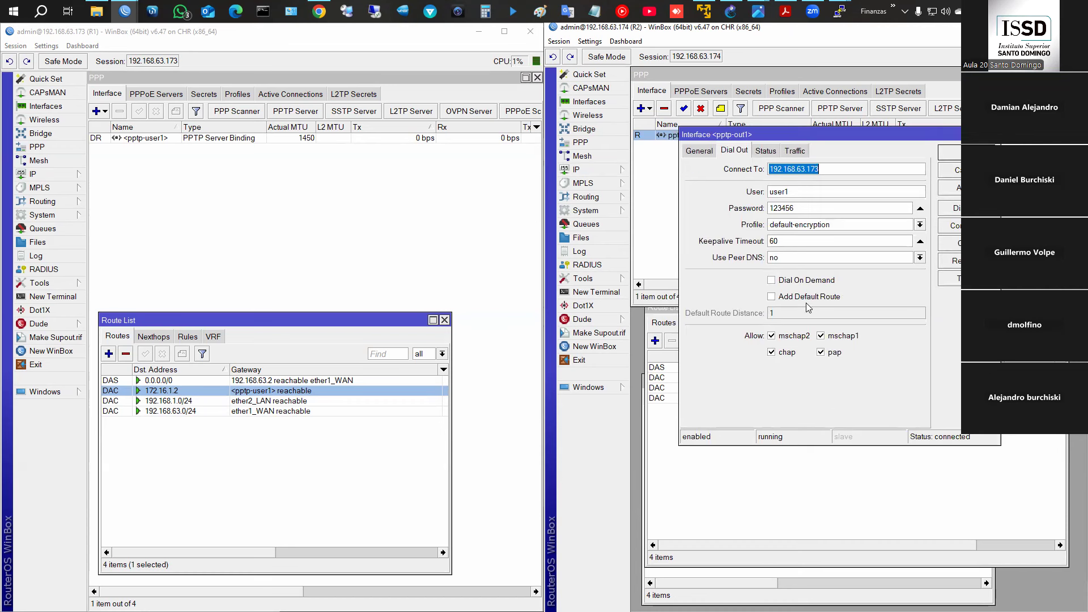
pyautogui.click(791, 297)
pyautogui.click(951, 188)
pyautogui.click(950, 152)
# - Compare R2's two 0.0.0.0/0 routes and pick the one via pptp-out1
pyautogui.click(708, 376)
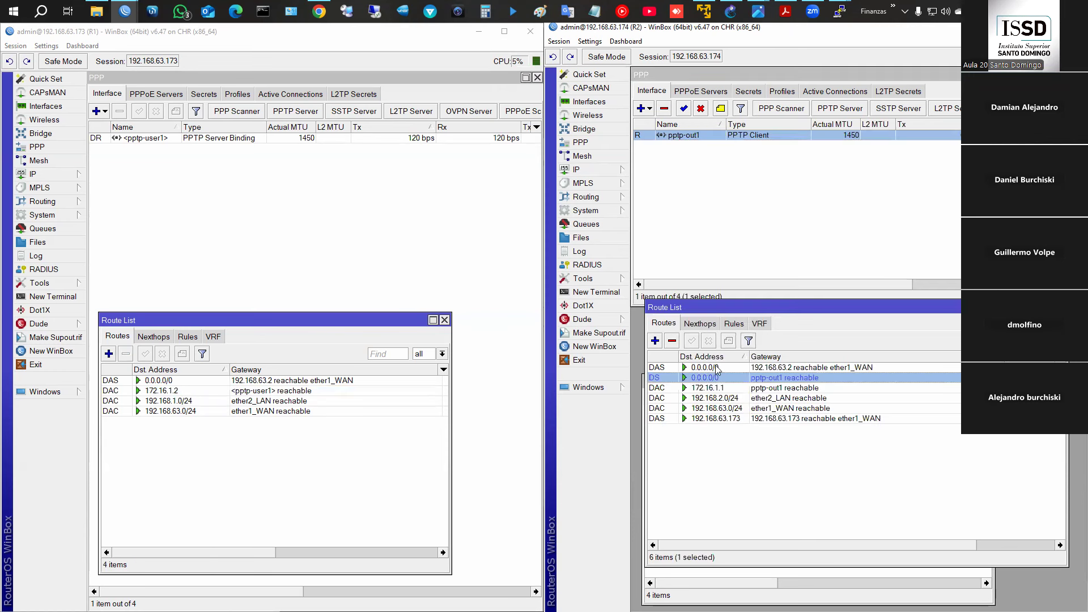
pyautogui.click(715, 368)
pyautogui.click(716, 376)
pyautogui.click(717, 366)
pyautogui.click(718, 377)
pyautogui.click(145, 391)
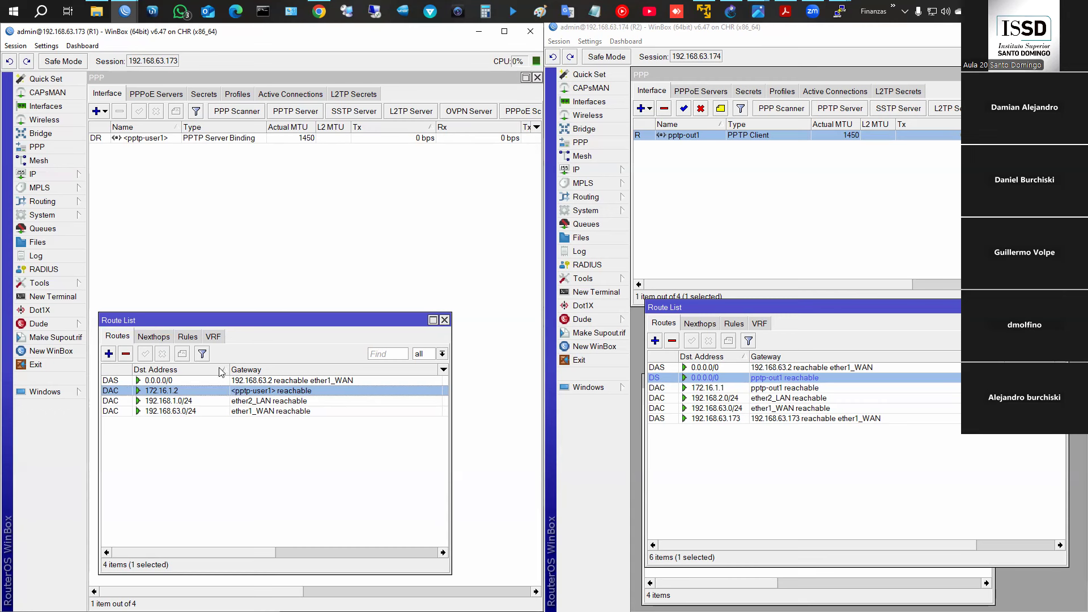
# - Add R1 route 192.168.2.0/24 with gateway pptp-user1
pyautogui.click(109, 354)
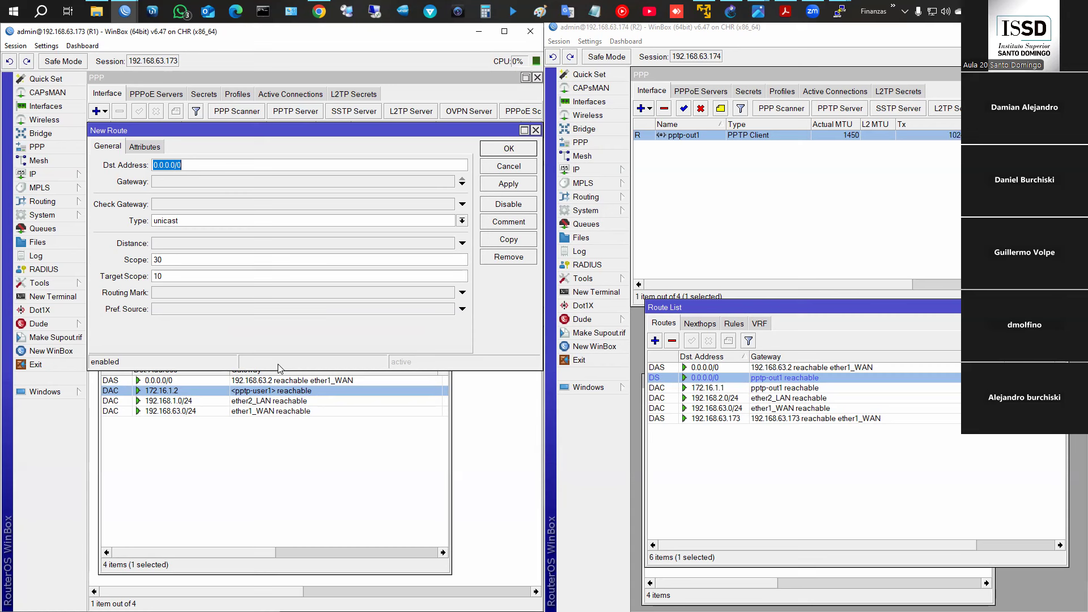
pyautogui.write('1923')
pyautogui.press('BackSpace')
pyautogui.write('.168.2.0/24')
pyautogui.press('Tab')
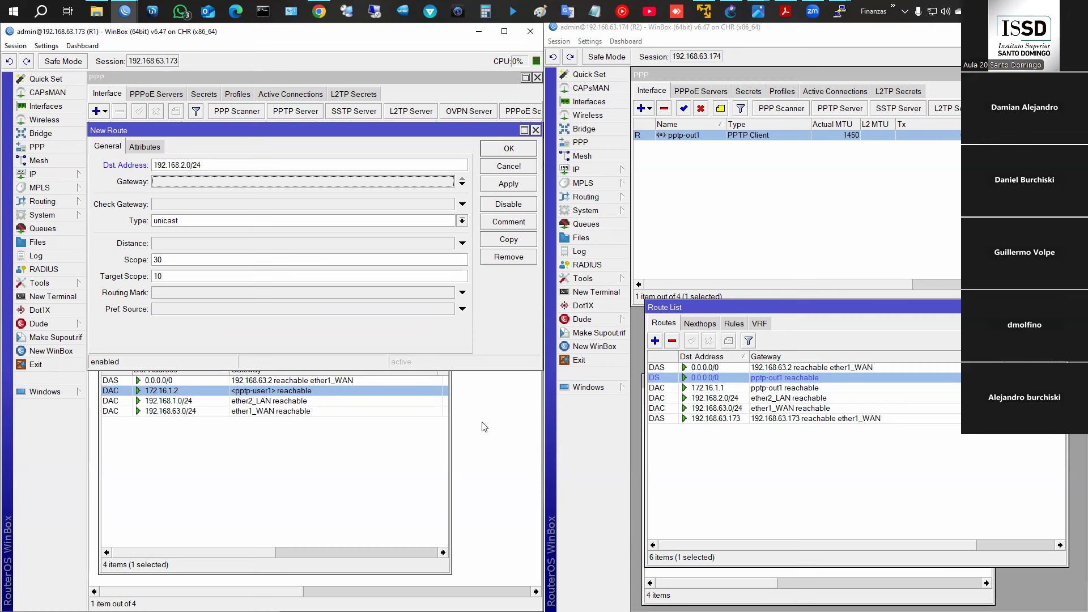
pyautogui.click(300, 182)
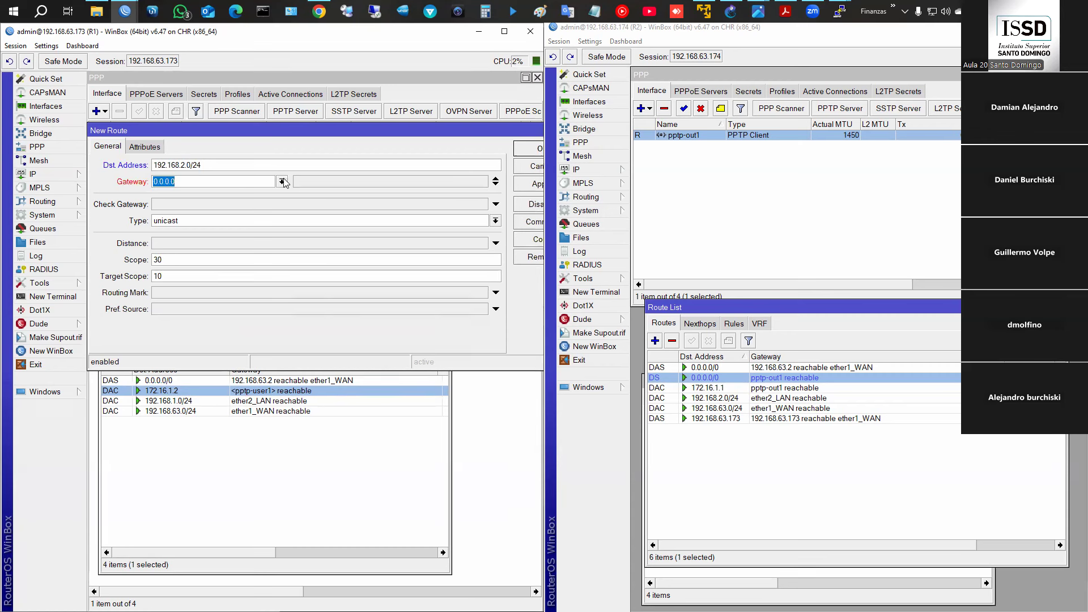
pyautogui.click(281, 181)
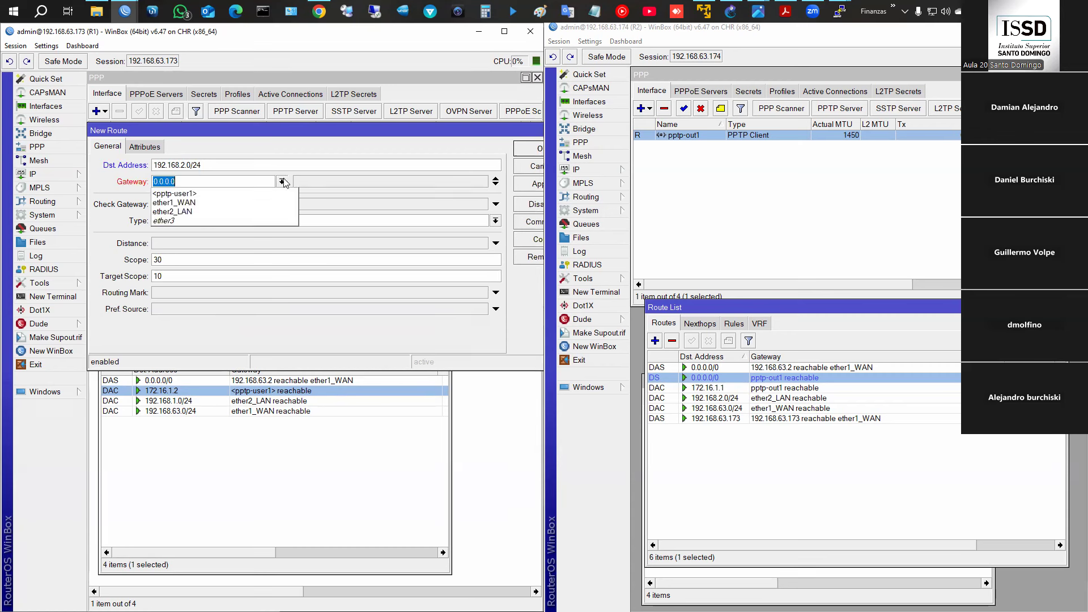
pyautogui.click(193, 193)
pyautogui.click(526, 185)
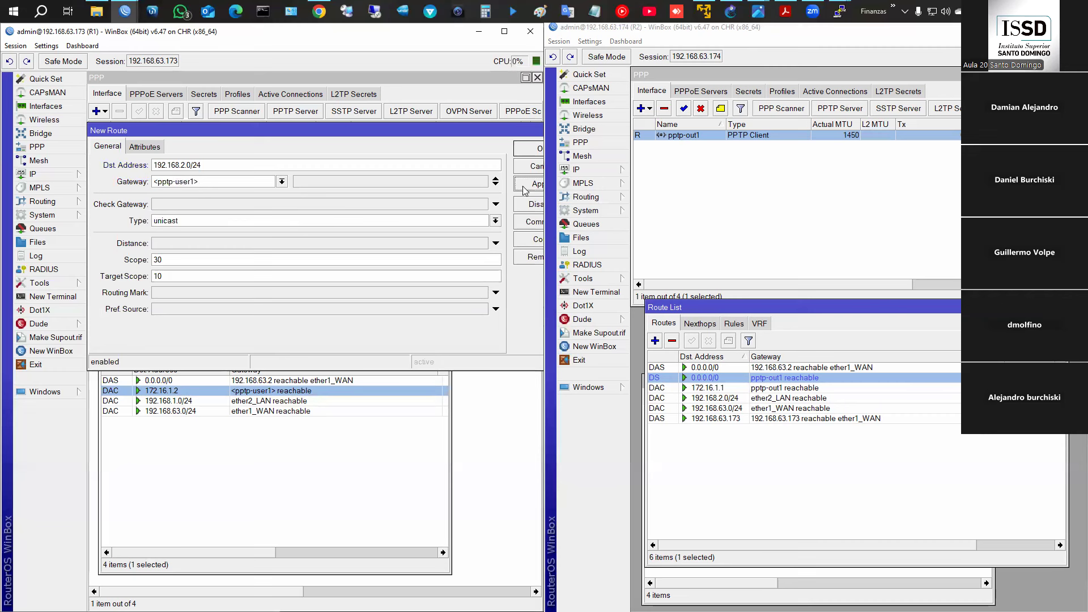
pyautogui.click(528, 152)
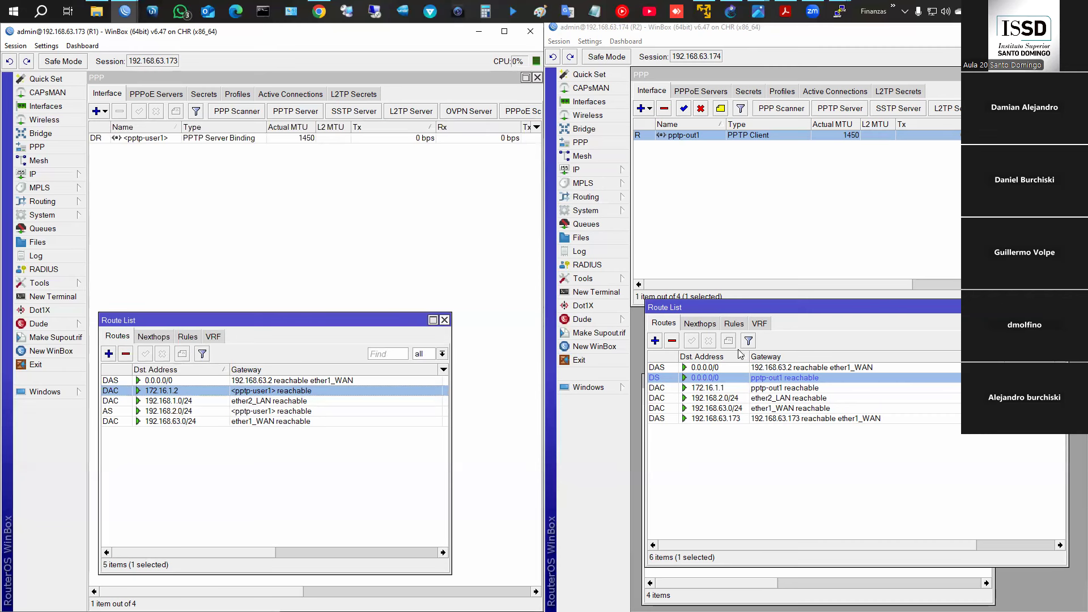
# - Add R2 route 192.168.1.0/24 with gateway pptp-out1
pyautogui.click(655, 340)
pyautogui.write('1')
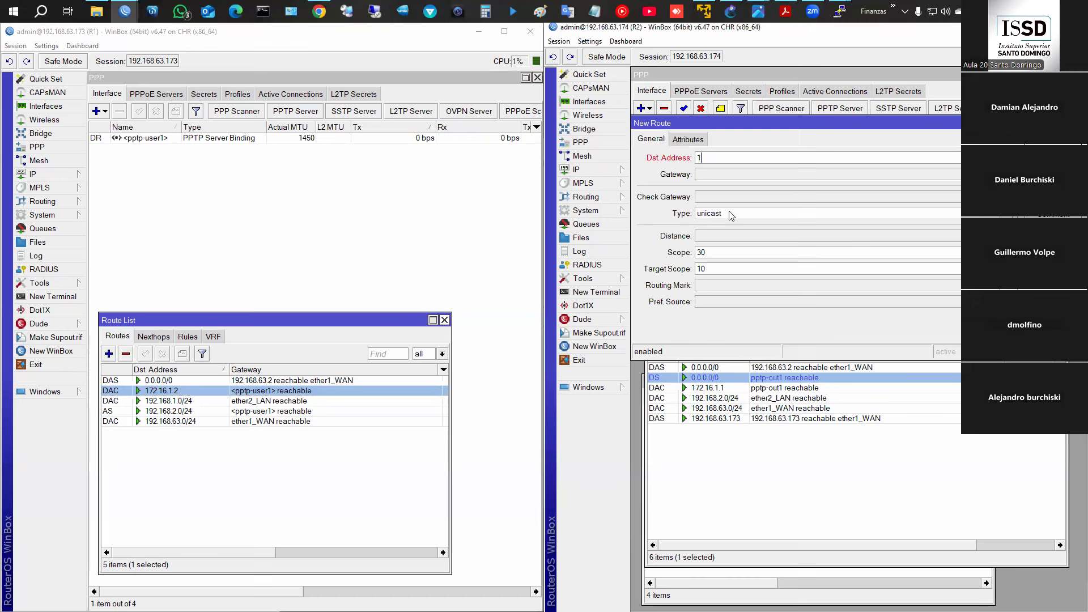
pyautogui.write('92.168.1.0/24')
pyautogui.click(725, 172)
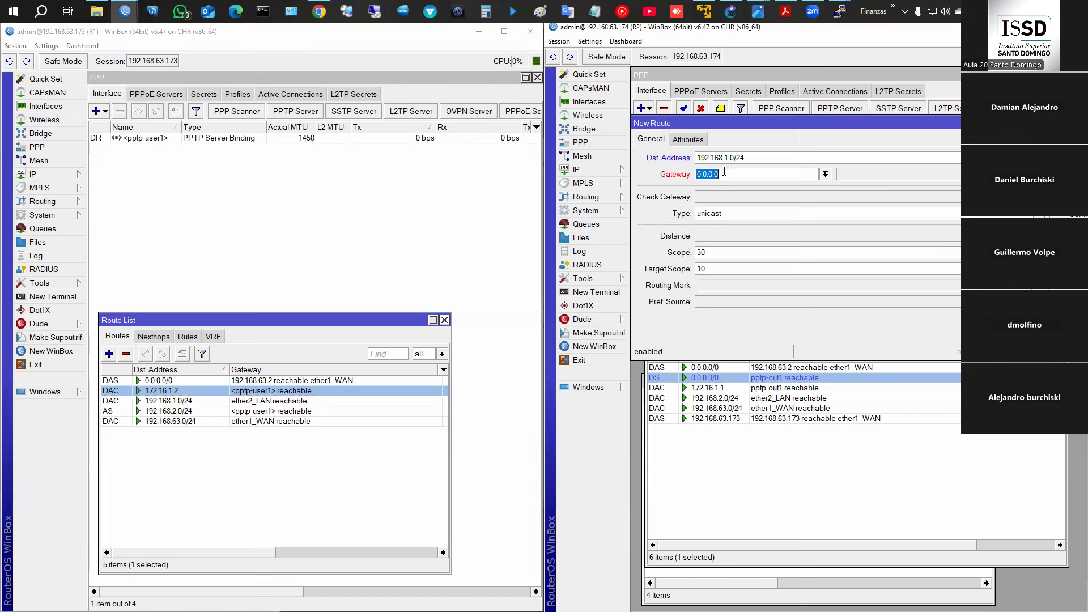
pyautogui.click(826, 175)
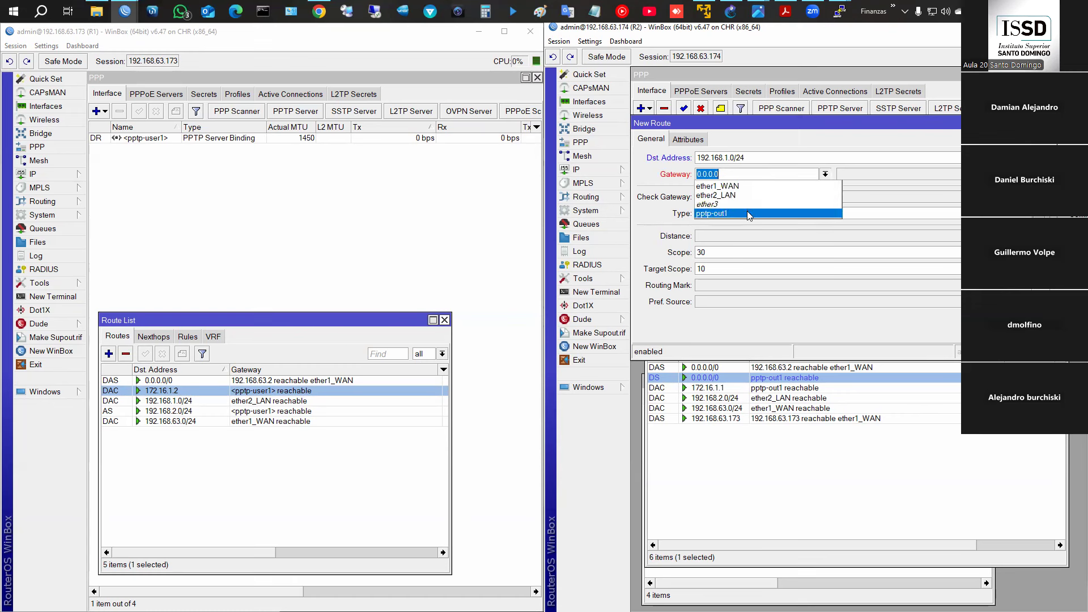
pyautogui.click(737, 213)
pyautogui.press('Return')
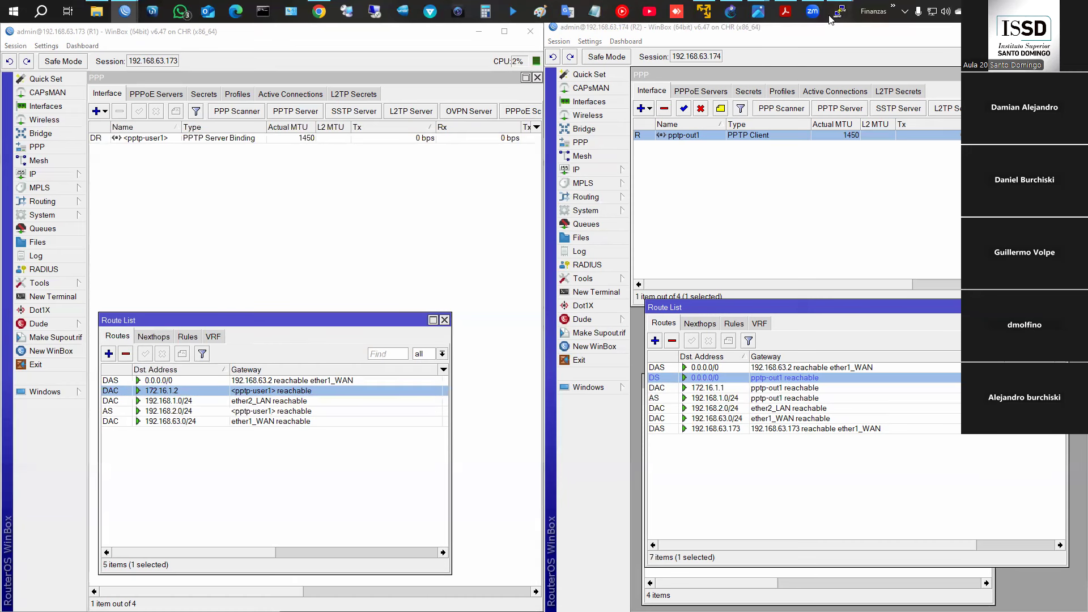
# - Ping 192.168.2.254 from PC1 and 192.168.1.254 from PC2; both now get replies
pyautogui.moveTo(839, 12)
pyautogui.click(792, 51)
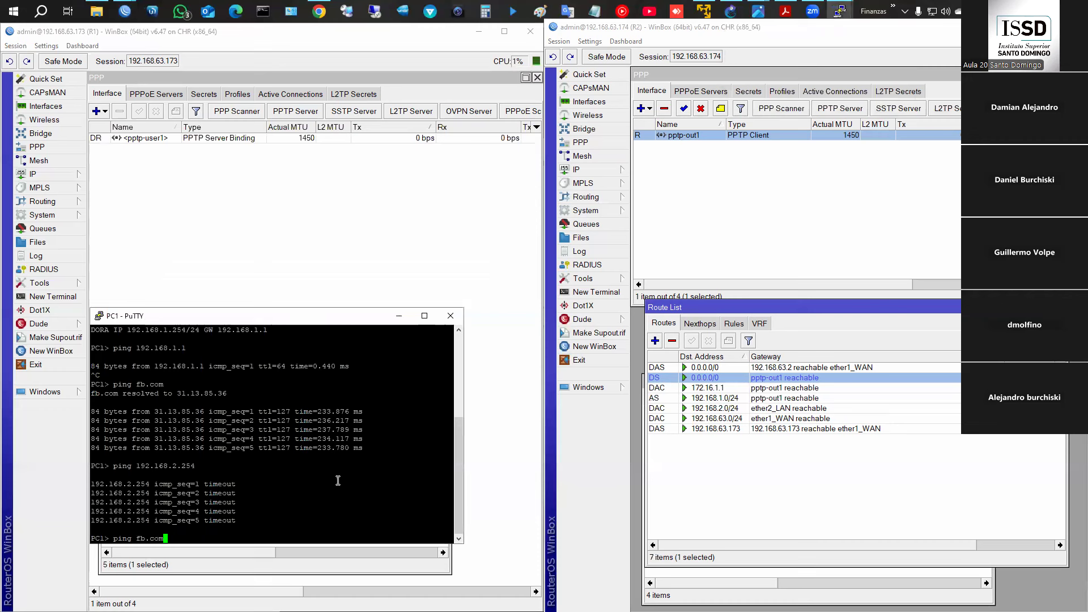
pyautogui.press('Return')
pyautogui.moveTo(840, 12)
pyautogui.click(902, 49)
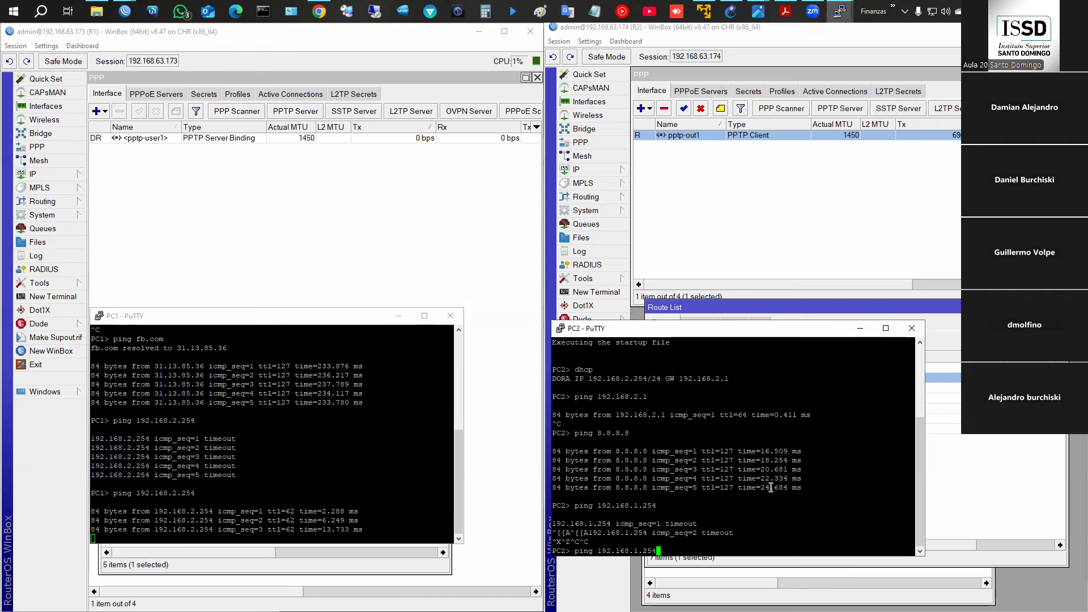
pyautogui.press('Return')
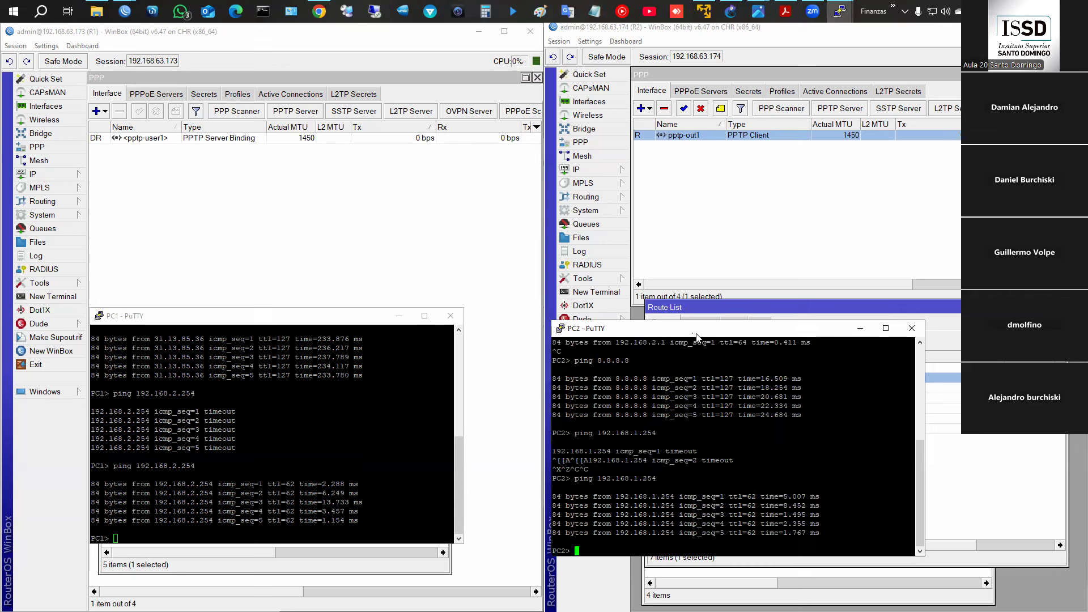
pyautogui.moveTo(697, 334); pyautogui.dragTo(760, 334)
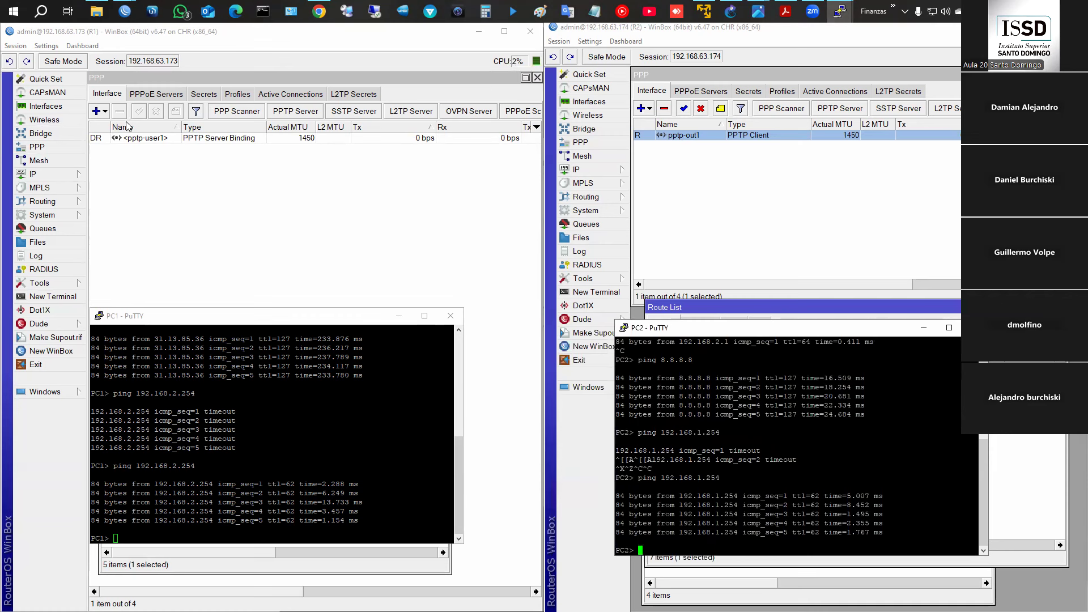
pyautogui.click(310, 115)
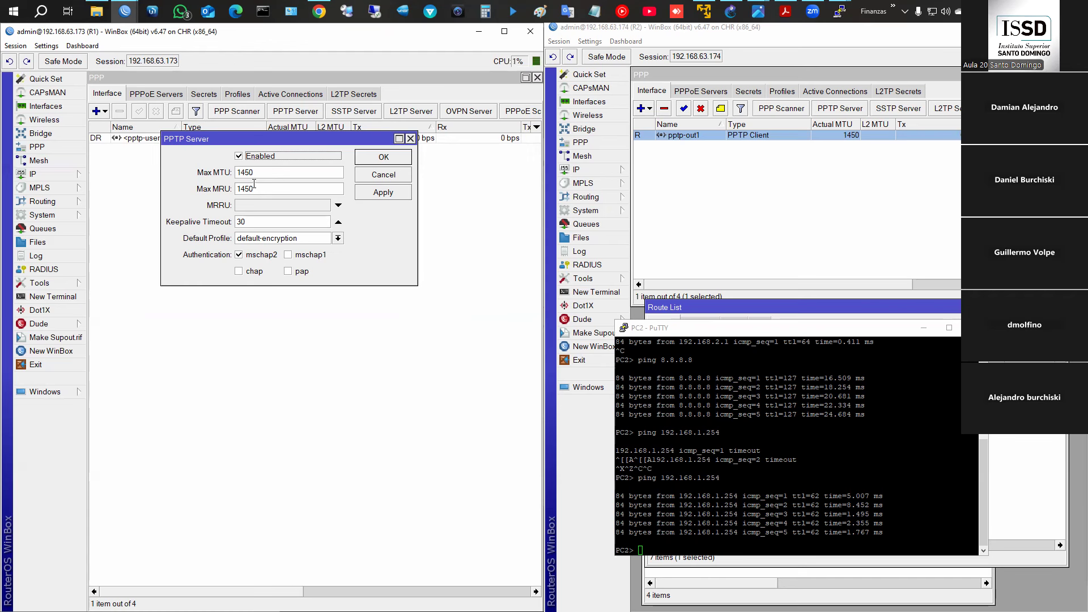
pyautogui.click(390, 175)
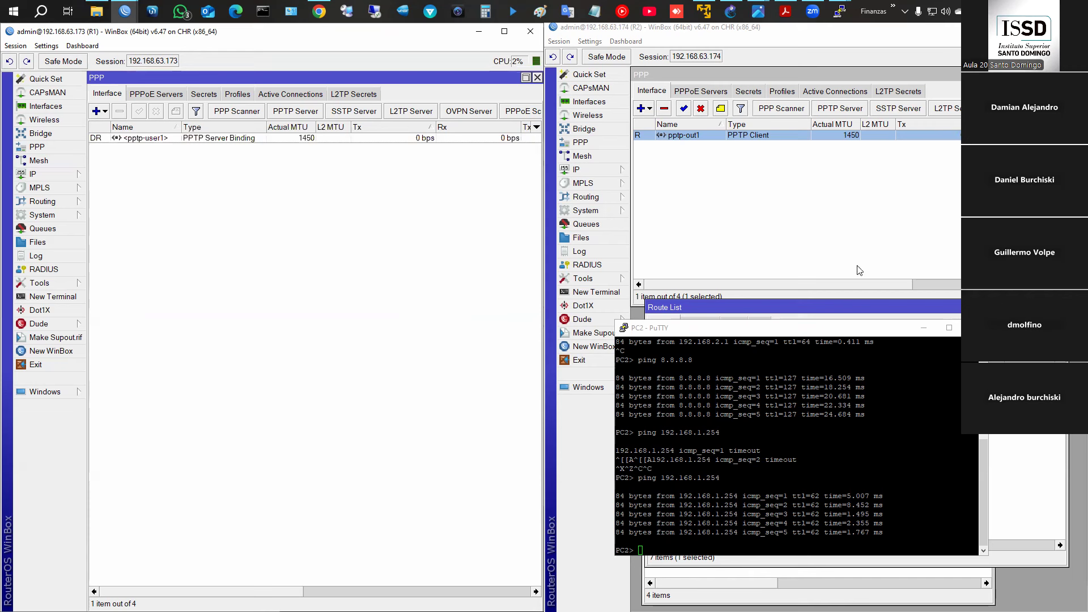
# - Bring back PC1's and PC2's ping results, then open R2's pptp-out1 client settings
pyautogui.moveTo(845, 10)
pyautogui.click(798, 56)
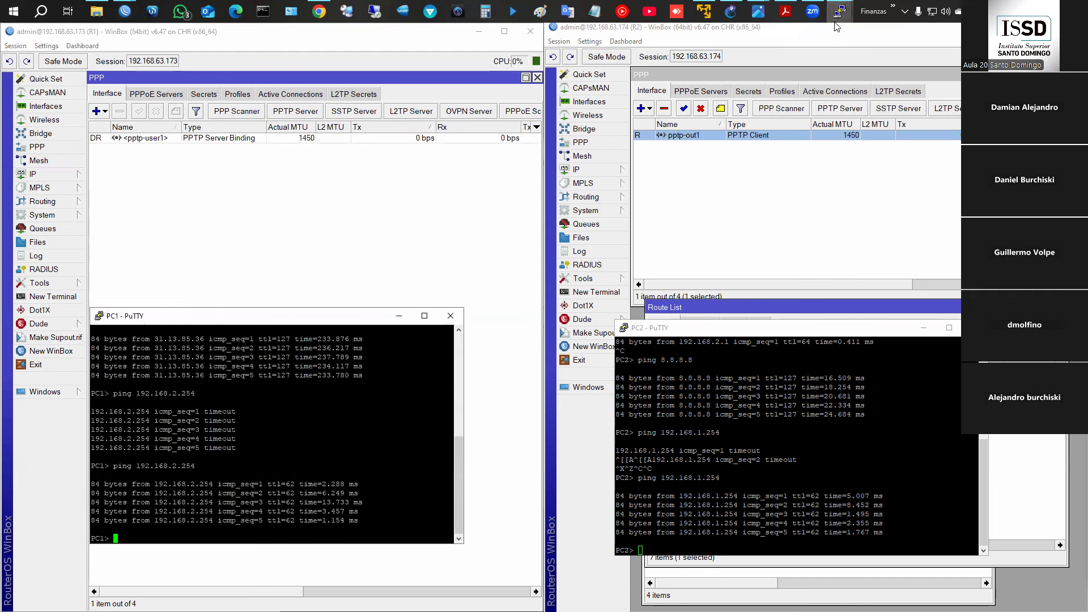
pyautogui.click(791, 429)
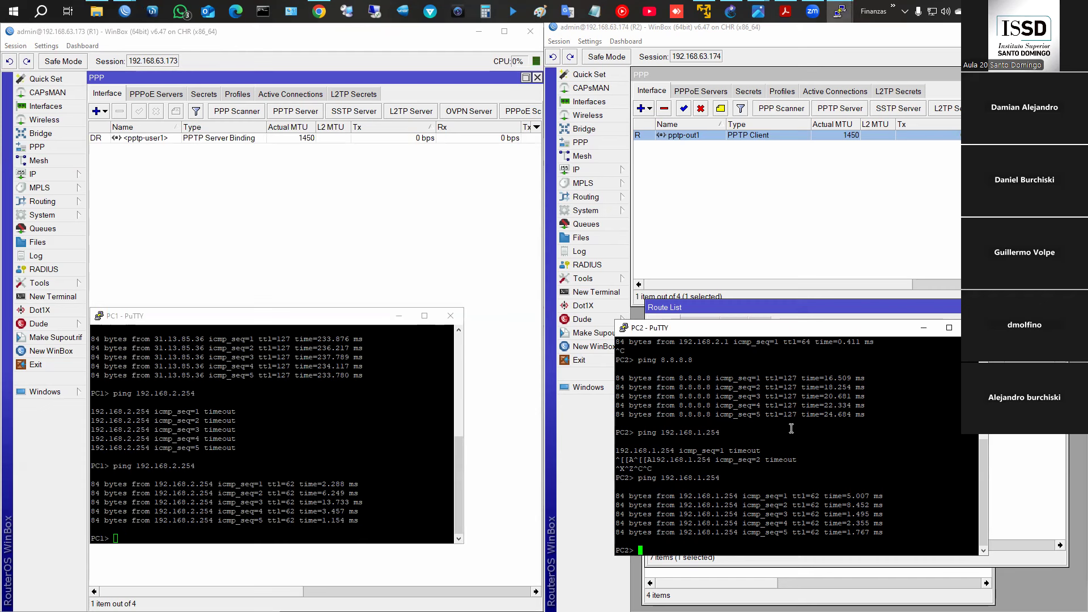
pyautogui.doubleClick(695, 136)
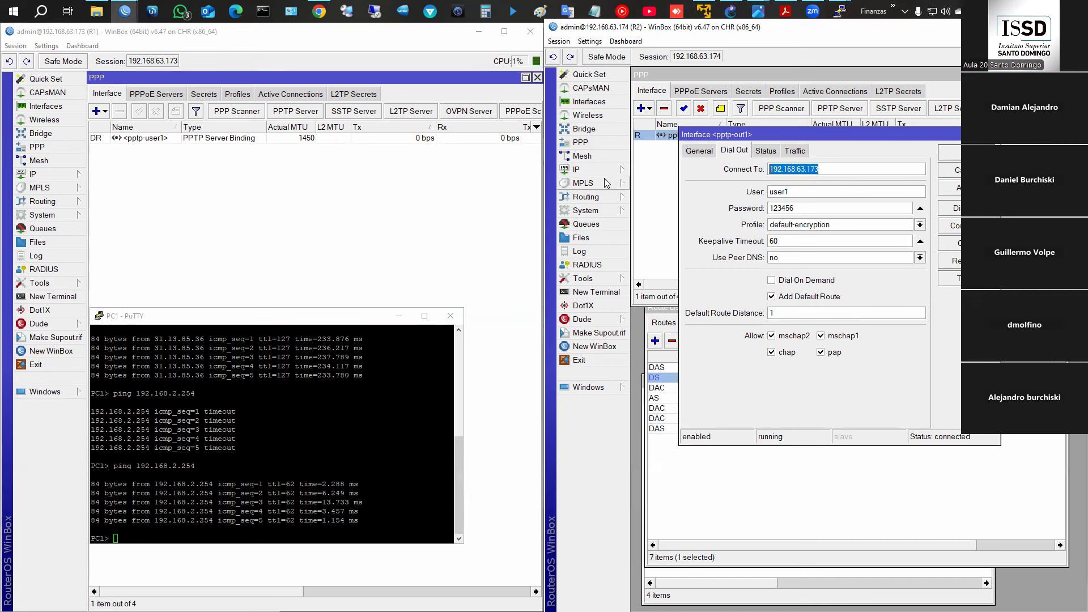
# - Look at R1's IP Cloud settings, then close the Cloud and pptp-out1 dialogs unchanged
pyautogui.click(68, 174)
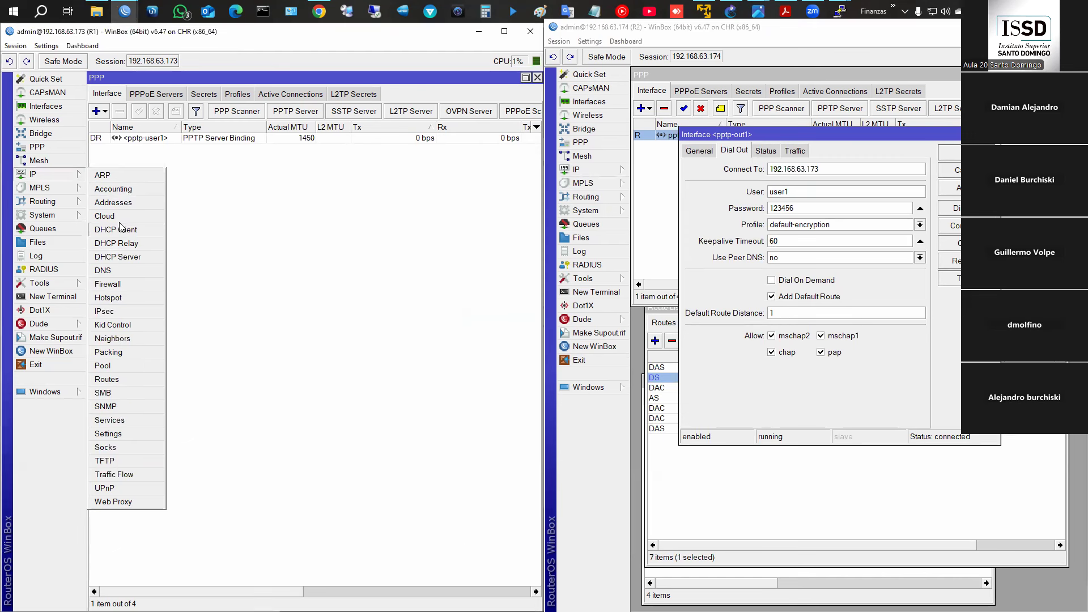
pyautogui.click(106, 216)
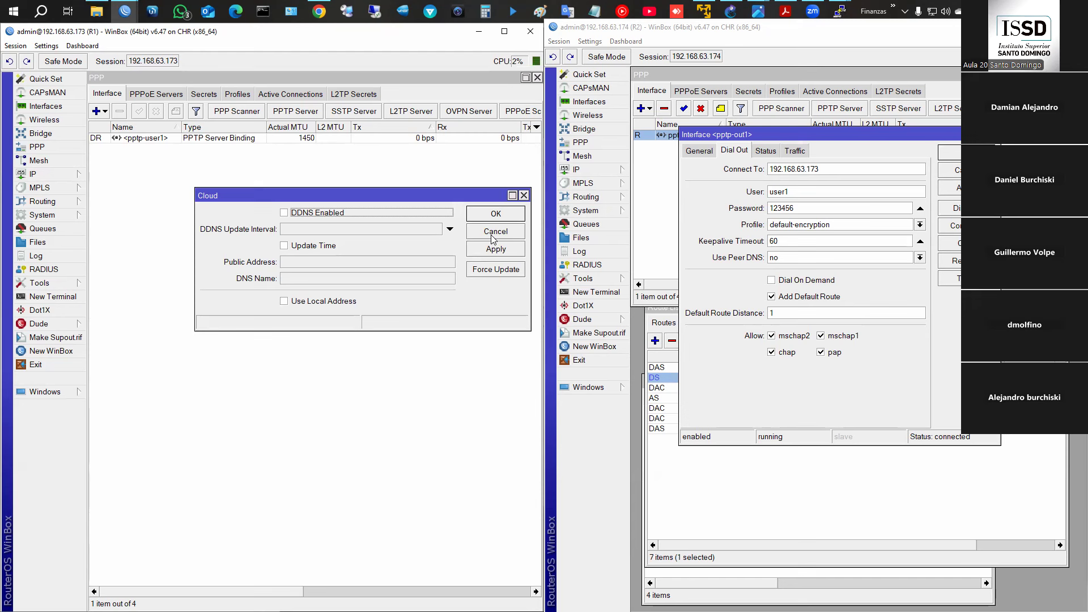
pyautogui.click(492, 232)
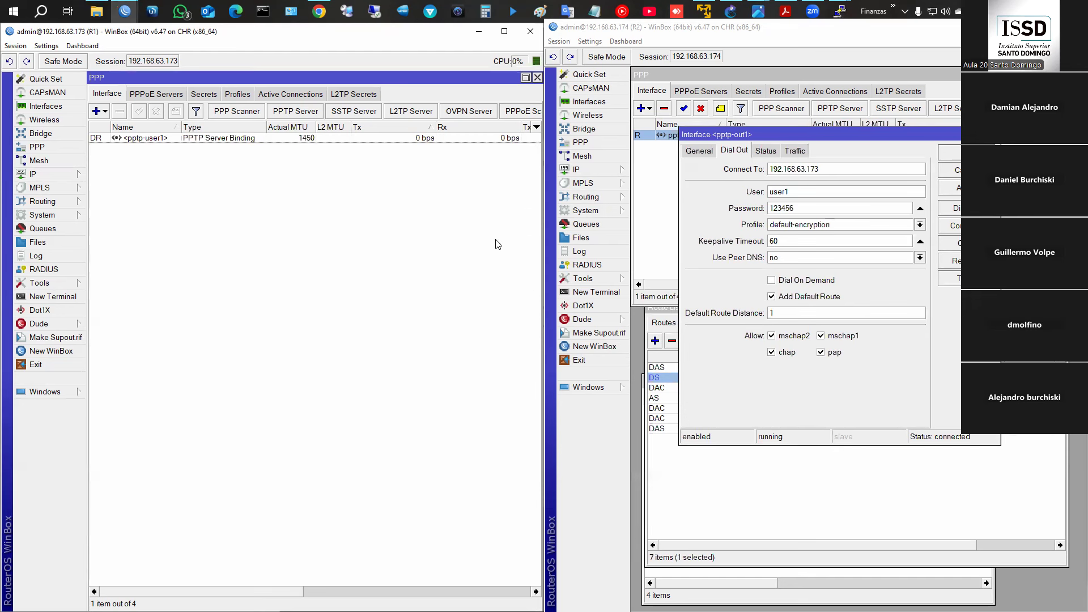
pyautogui.click(957, 173)
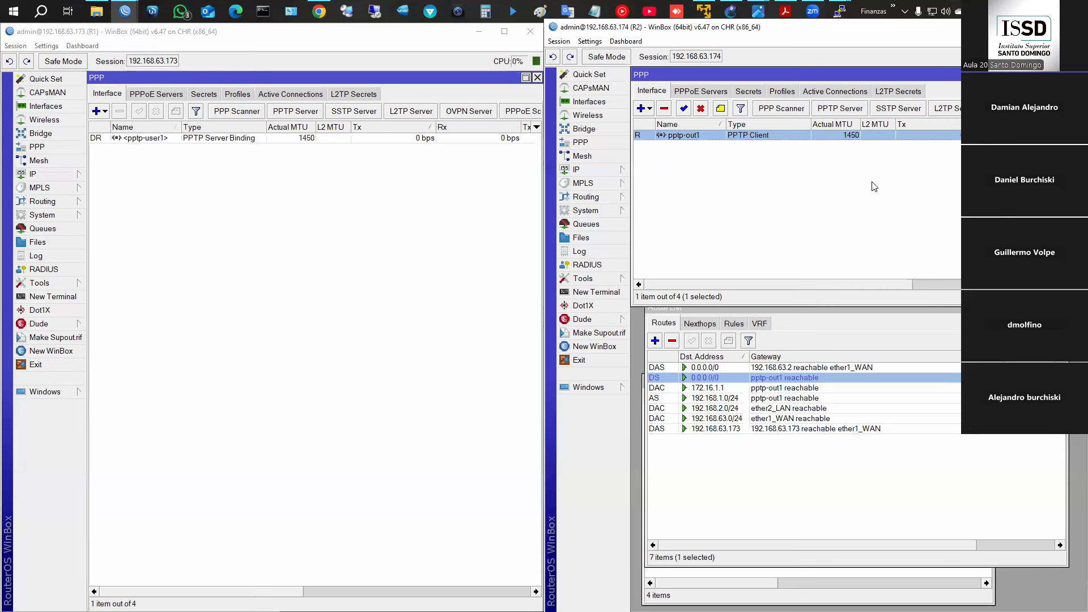
# - Turn off Add Default Route on R2's pptp-out1 client and check R2's 0.0.0.0/0 routes
pyautogui.doubleClick(758, 137)
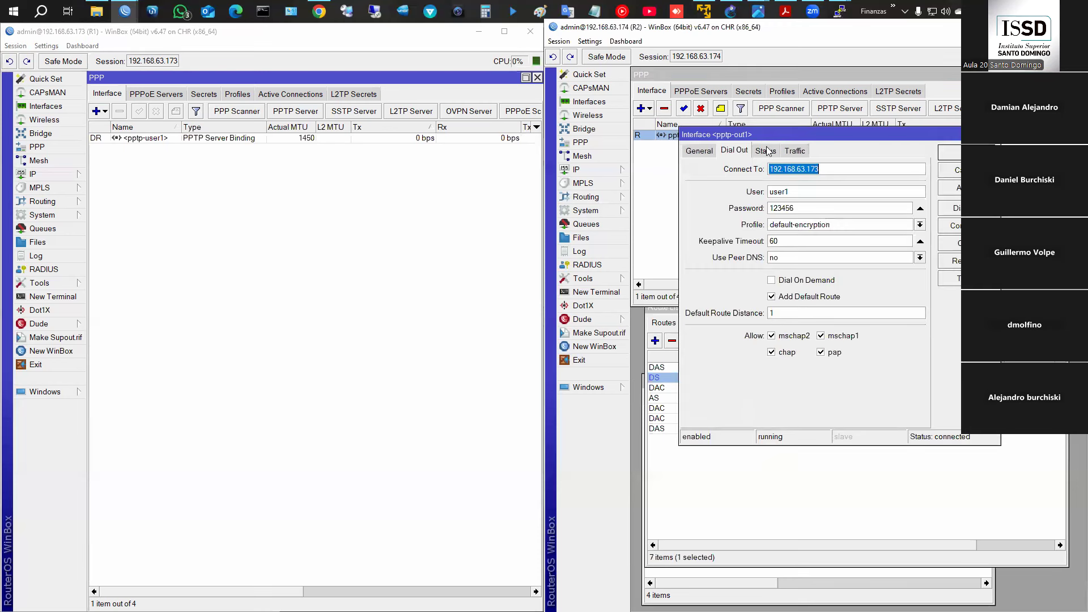
pyautogui.click(808, 297)
pyautogui.click(957, 188)
pyautogui.click(957, 152)
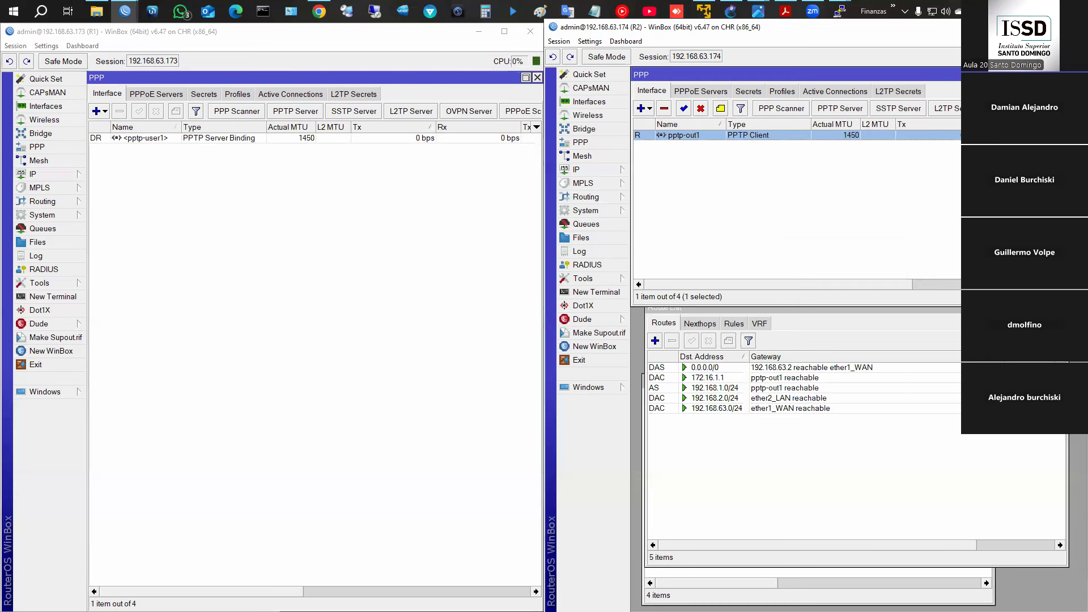
pyautogui.click(733, 368)
pyautogui.click(768, 378)
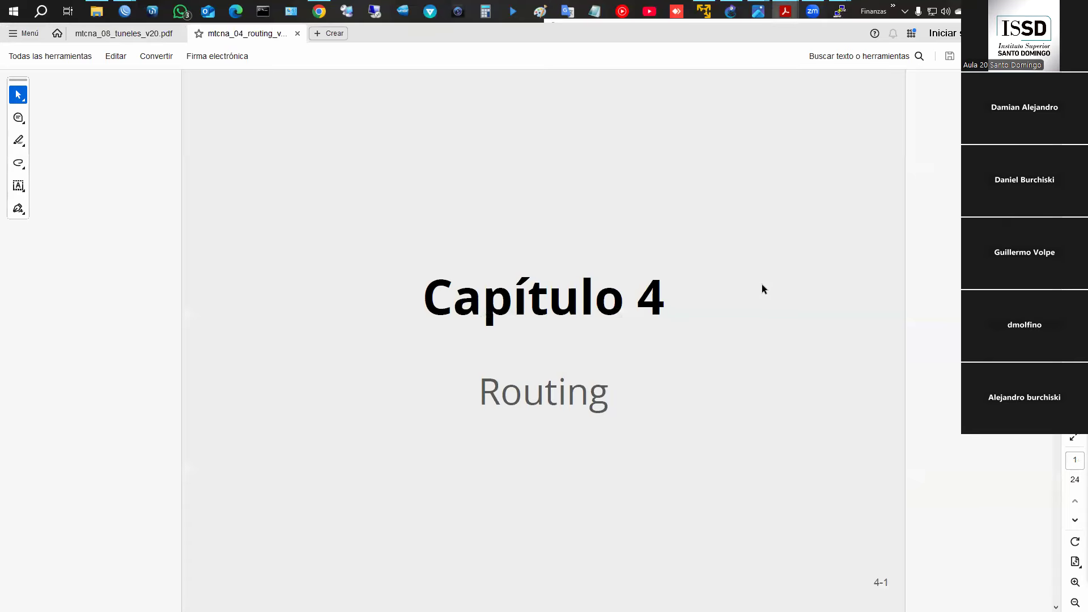
# - Use the Hand tool to advance the routing slides to slide 4-10, then return to WinBox
pyautogui.rightClick(852, 310)
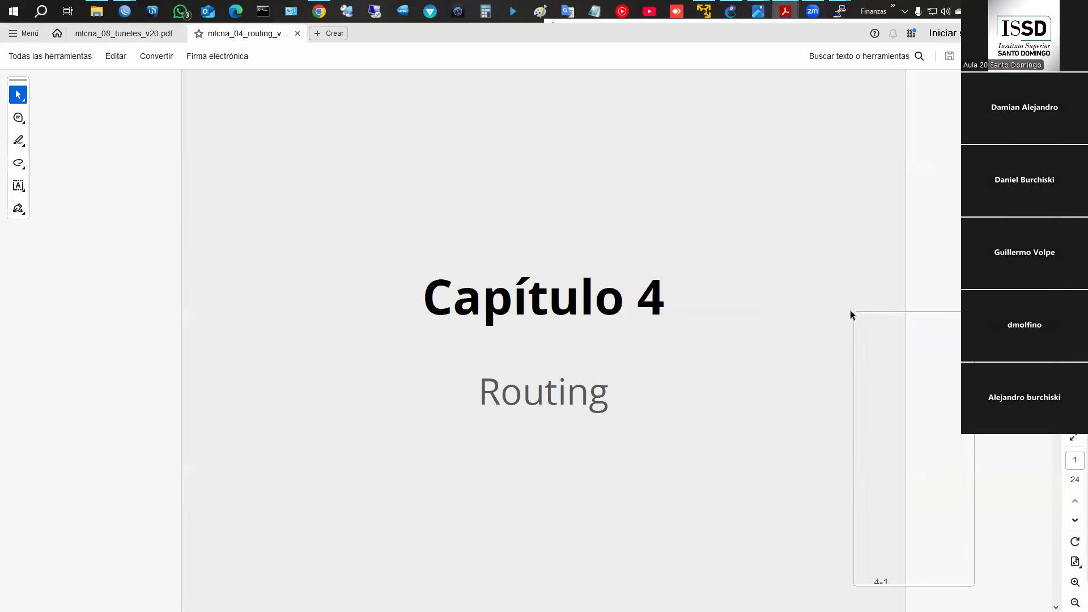
pyautogui.click(949, 321)
pyautogui.scroll(-5, 937, 324)
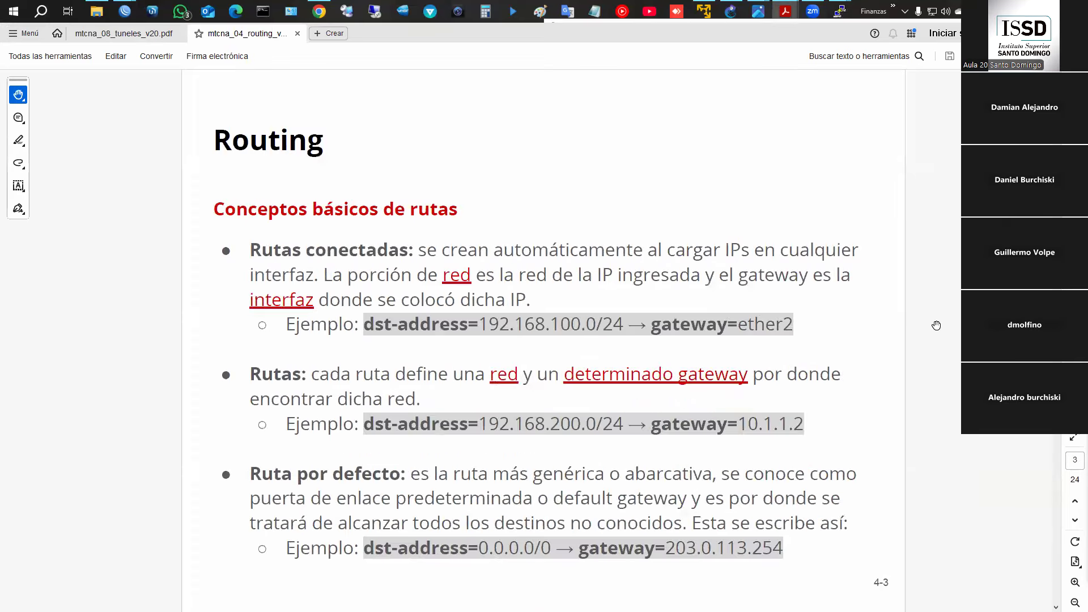
pyautogui.press('Right')
pyautogui.press('Right')
pyautogui.press('Right')
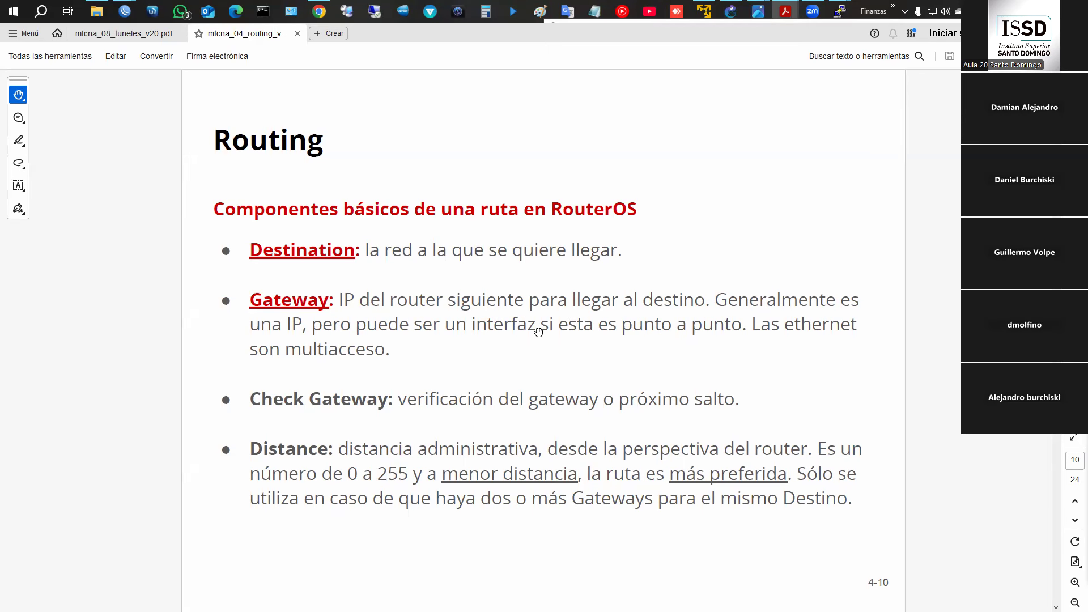
pyautogui.hotkey('alt', 'Tab')
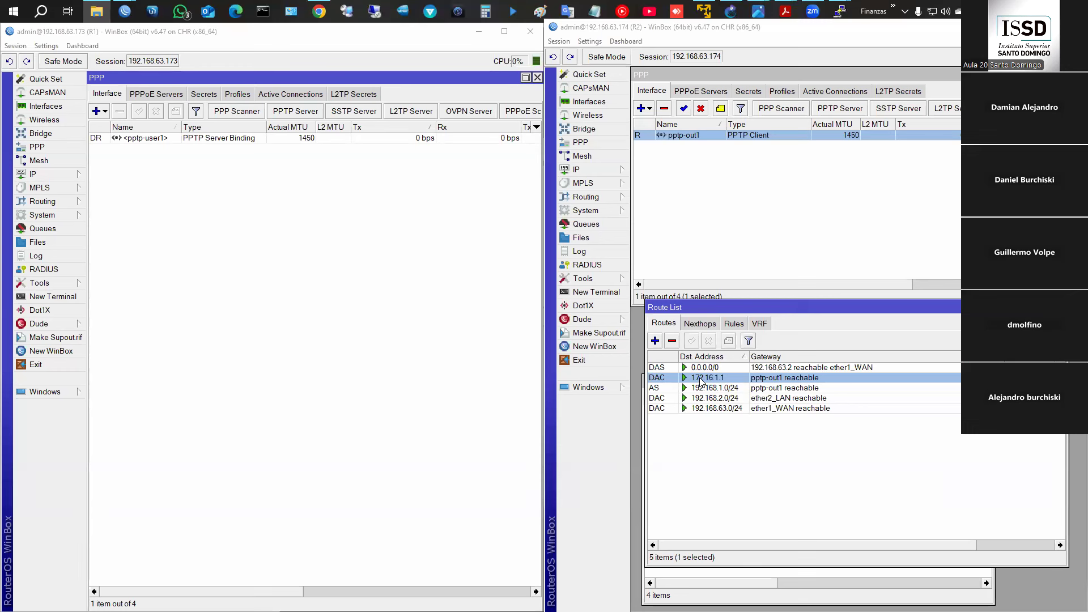
# - Open R1's IP > Routes list to view its unreachable 192.168.2.0/24 static route
pyautogui.click(59, 175)
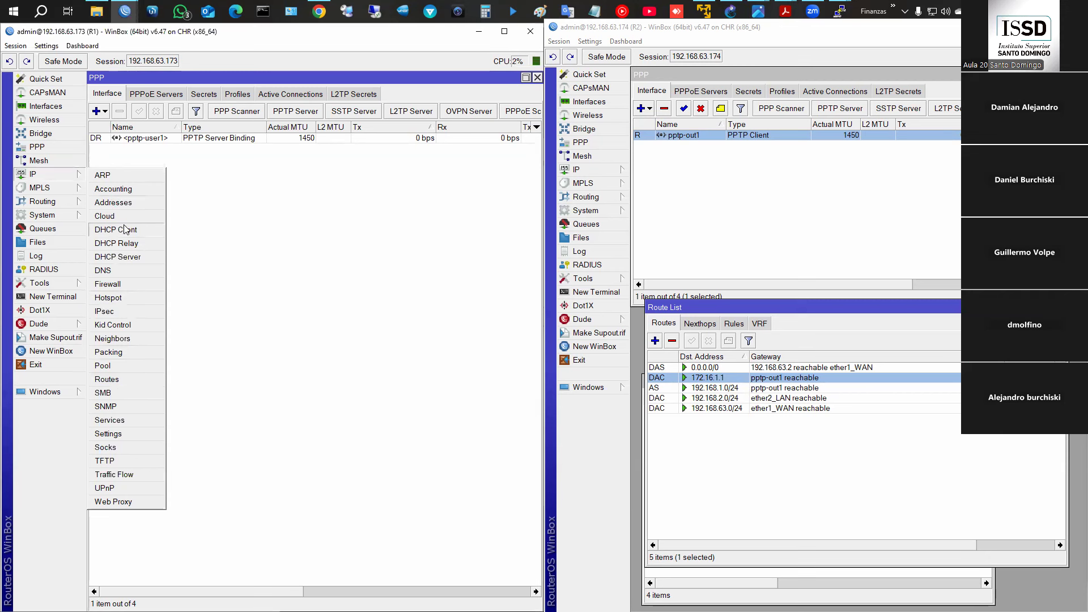
pyautogui.click(154, 381)
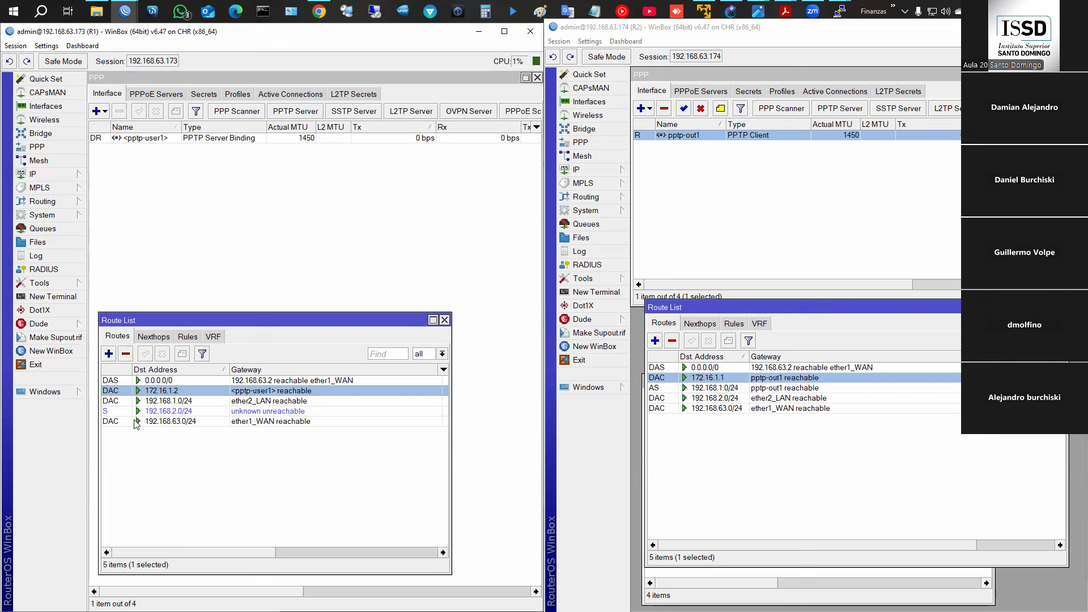
# - Close the PPP Scanner and disable R1's PPTP server
pyautogui.click(241, 116)
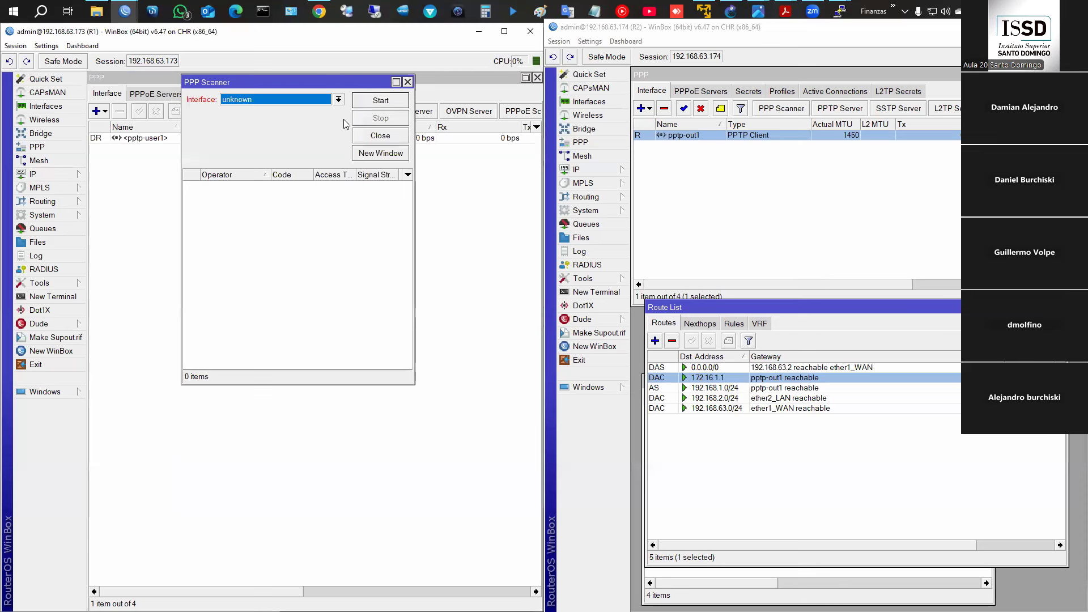
pyautogui.click(408, 81)
pyautogui.click(305, 111)
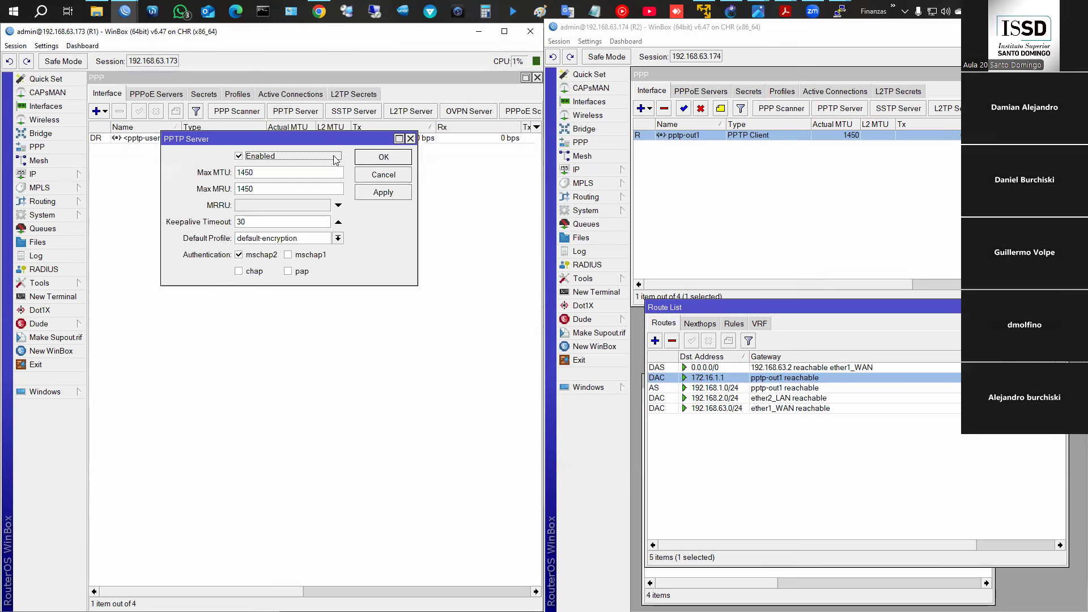
pyautogui.click(264, 156)
pyautogui.click(384, 158)
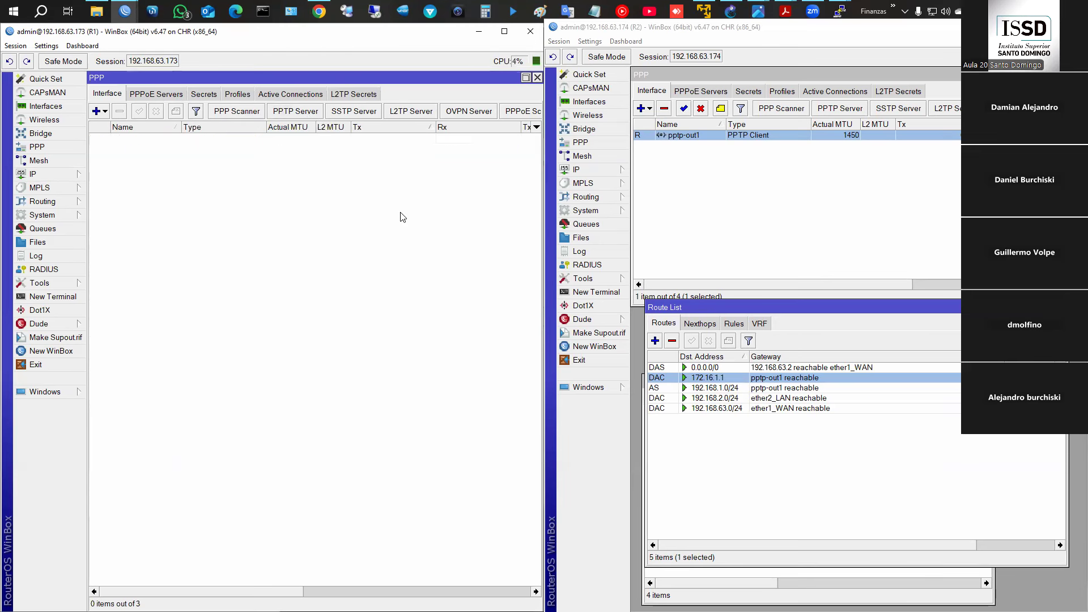
# - Check R2's interfaces and routes, showing 192.168.1.0/24 via pptp-out1 now unreachable
pyautogui.click(767, 380)
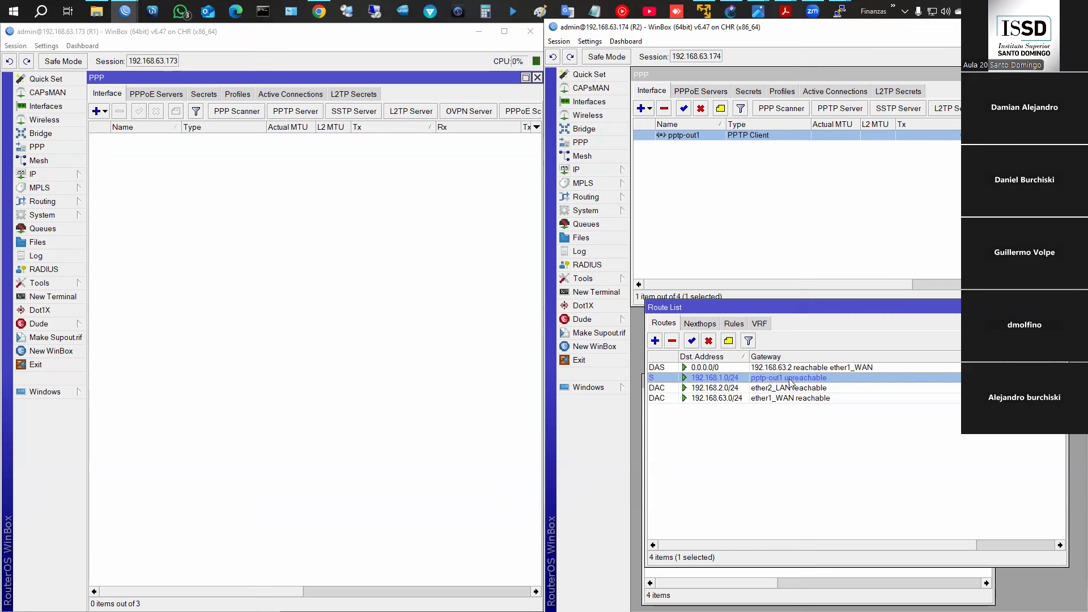
pyautogui.click(589, 102)
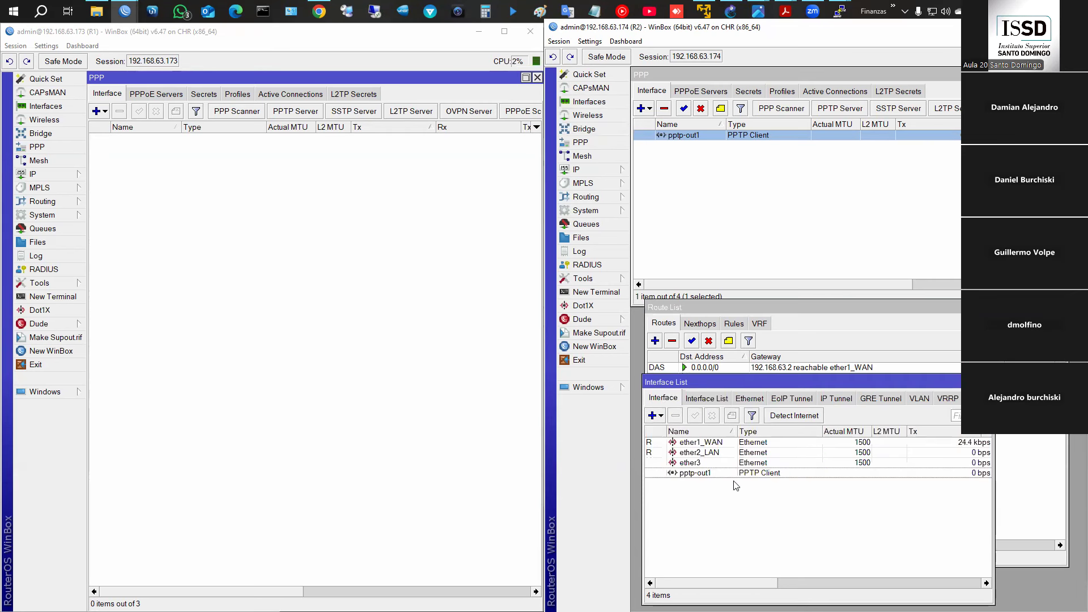
pyautogui.click(812, 307)
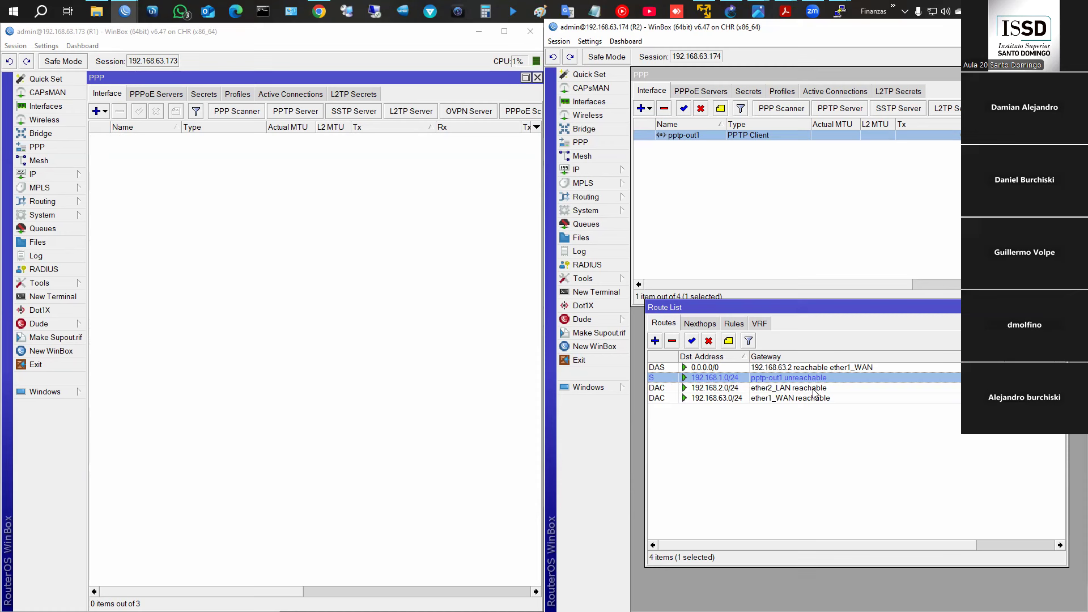
# - Check R1's unreachable 192.168.2.0/24 route and interface list, then reopen the PPTP Server settings
pyautogui.click(77, 174)
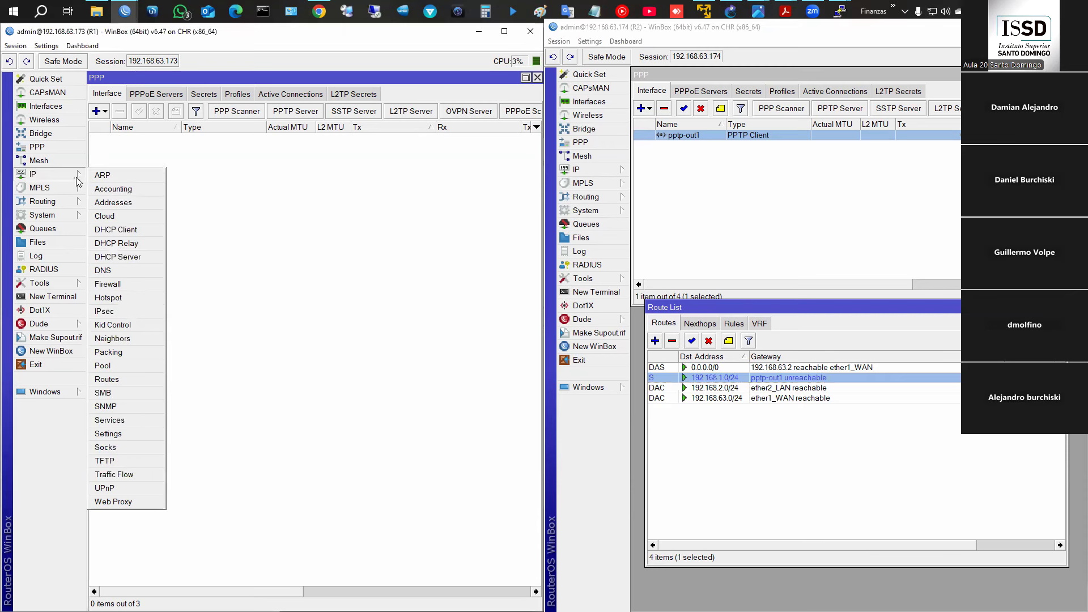
pyautogui.click(132, 381)
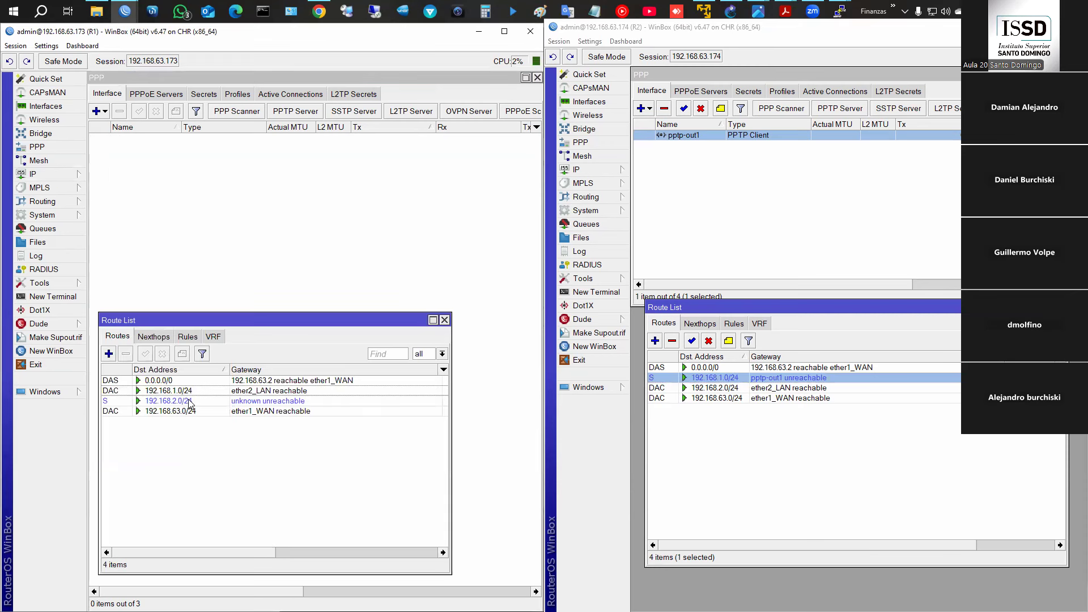
pyautogui.click(189, 401)
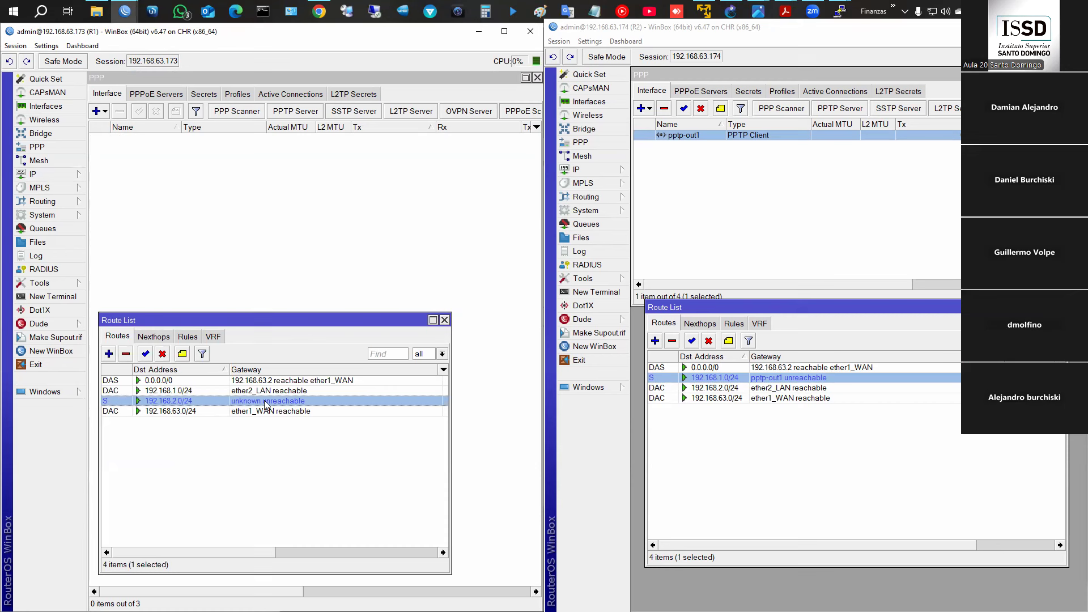
pyautogui.click(45, 106)
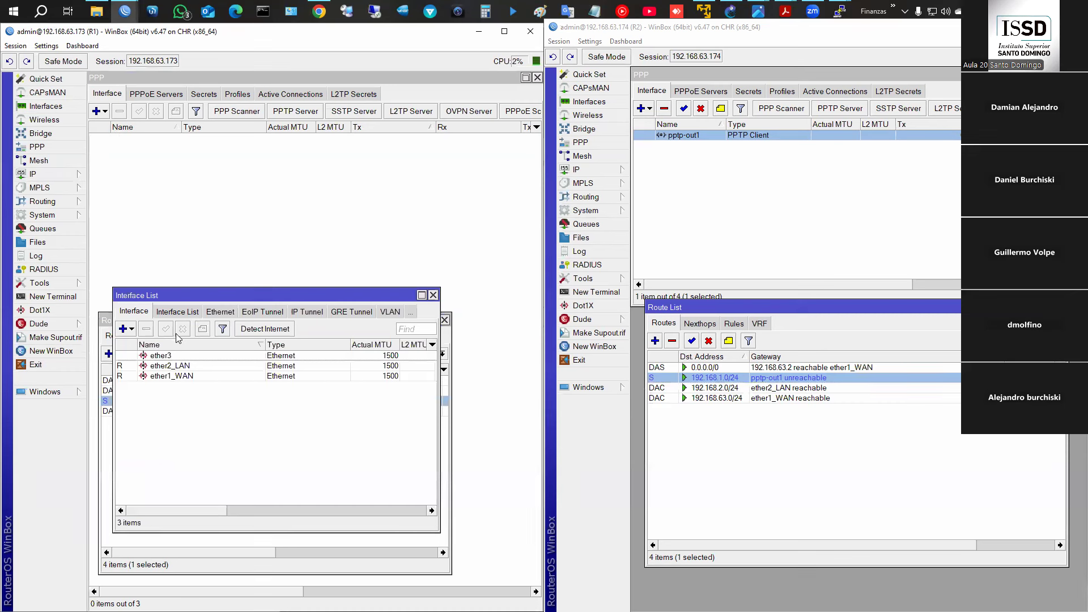
pyautogui.click(433, 296)
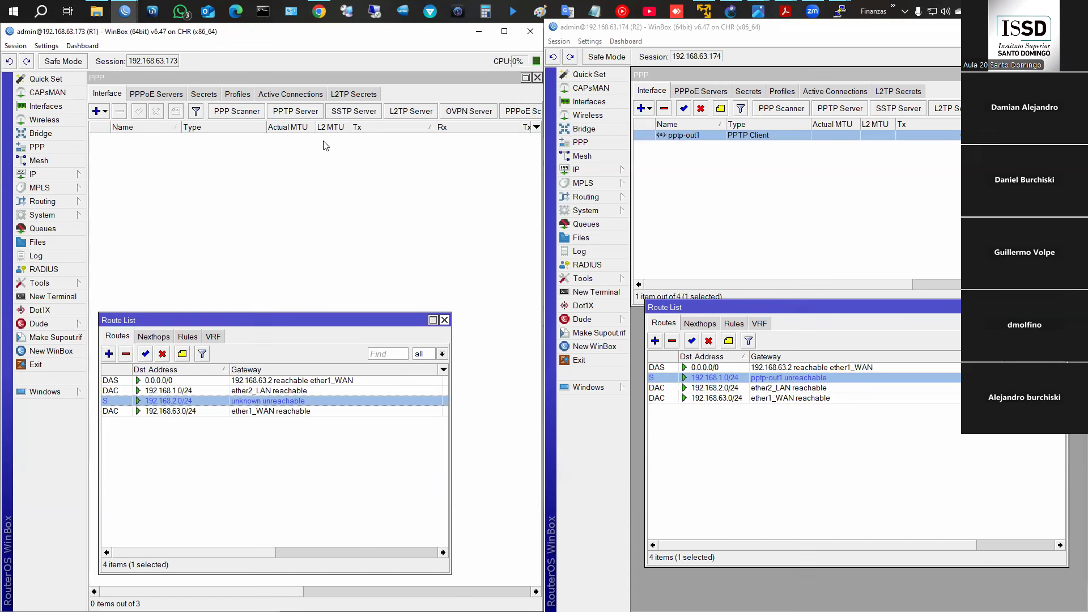
pyautogui.click(302, 114)
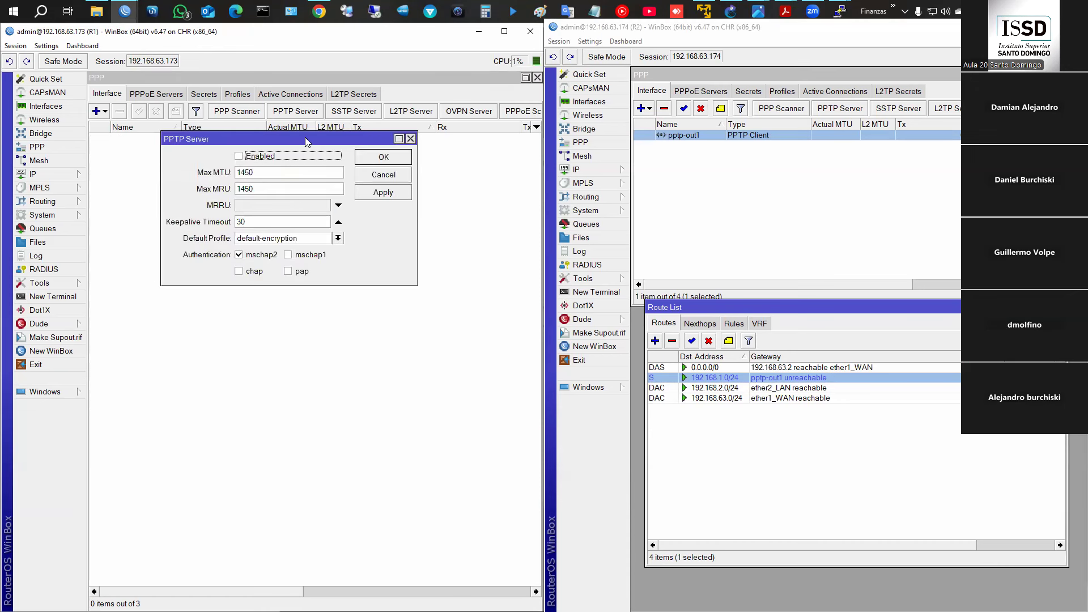
# - Re-enable R1's PPTP server and confirm user1 is reconnected in Active Connections
pyautogui.click(284, 162)
pyautogui.click(383, 157)
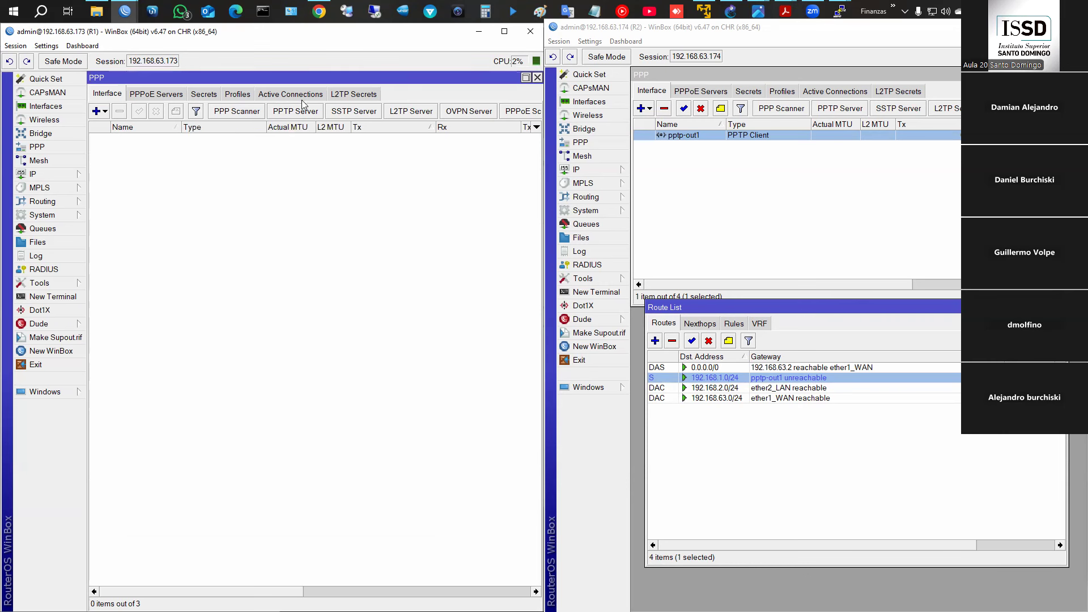
pyautogui.click(290, 94)
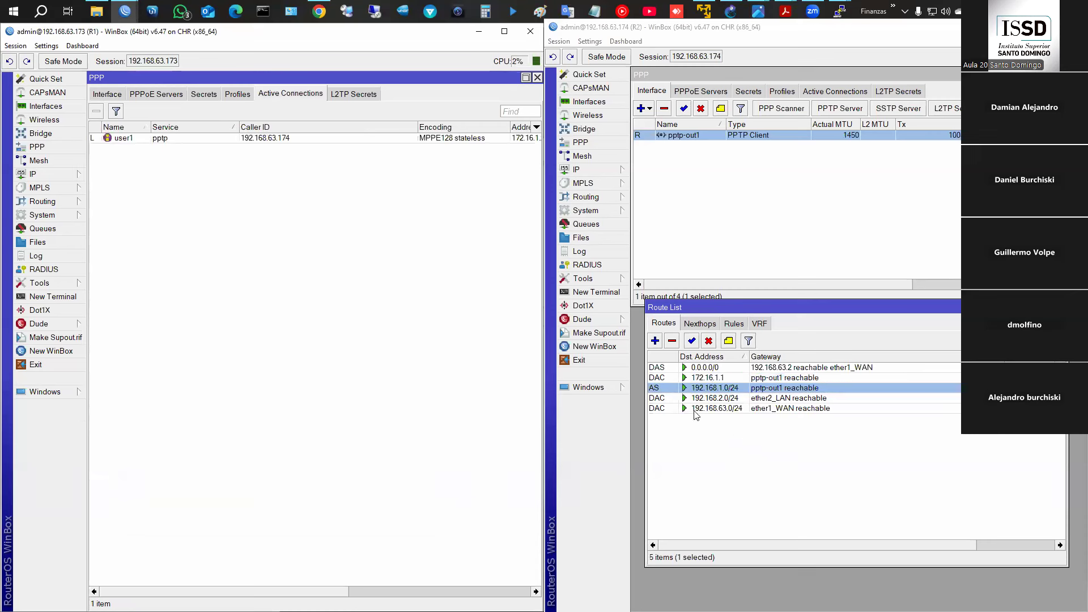
pyautogui.click(678, 393)
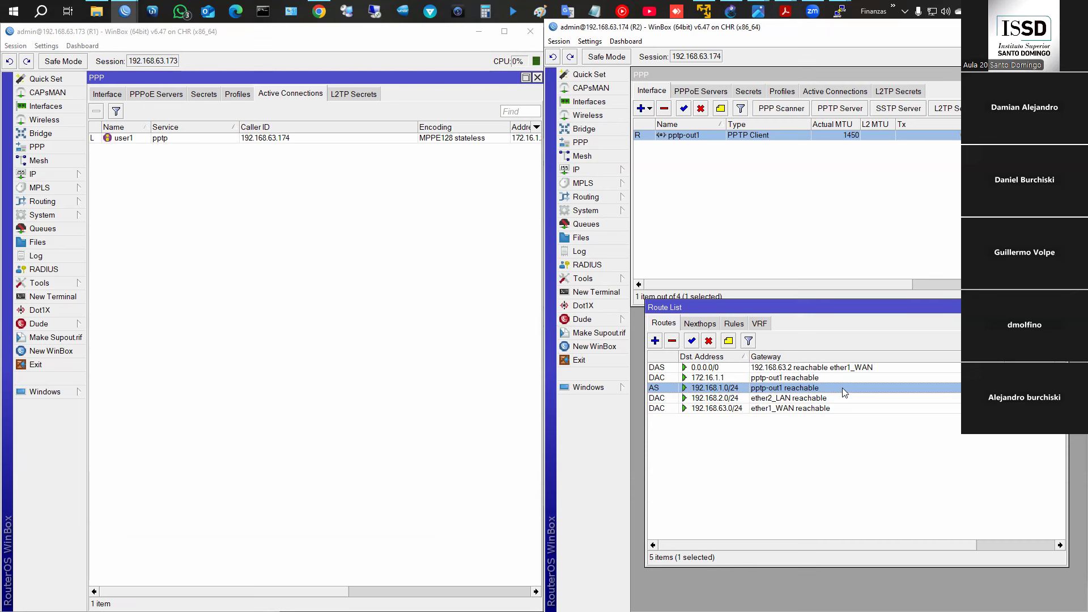
pyautogui.click(49, 176)
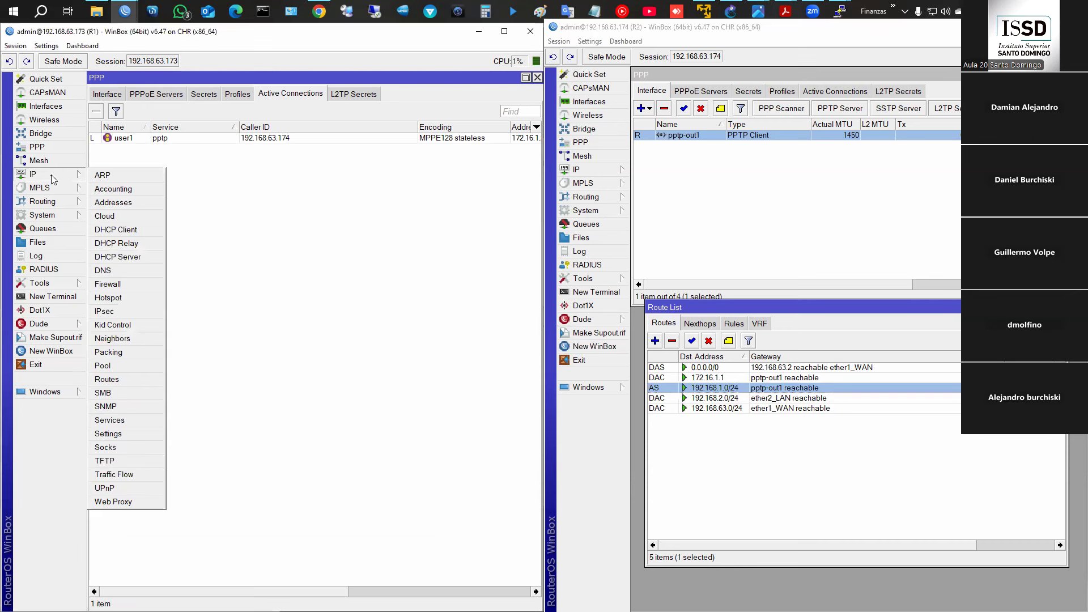
# - Set the gateway of R1's 192.168.2.0/24 static route to pptp-user1
pyautogui.click(136, 378)
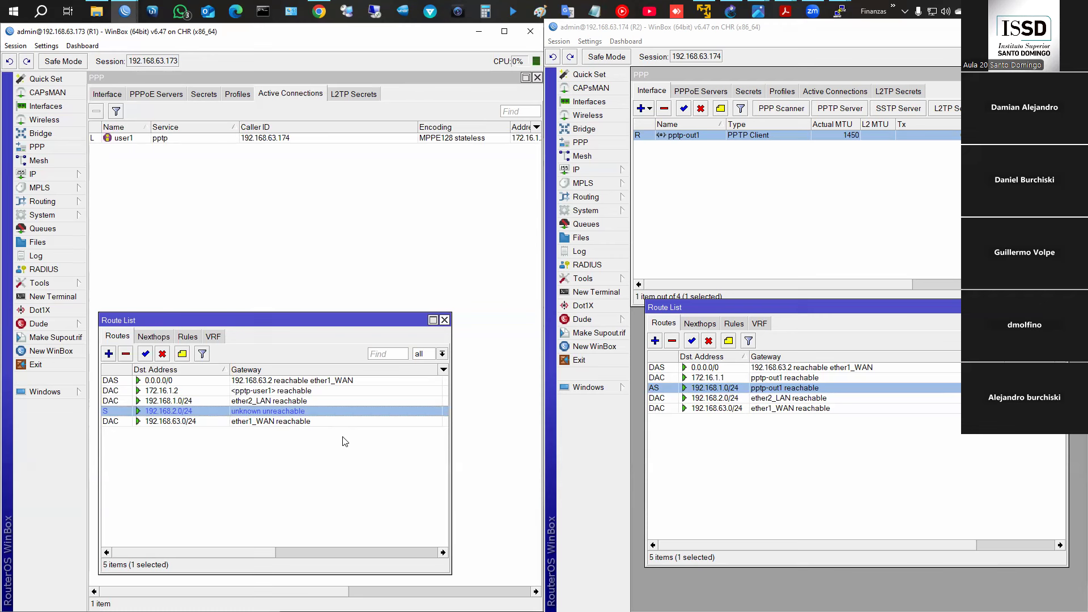
pyautogui.doubleClick(282, 412)
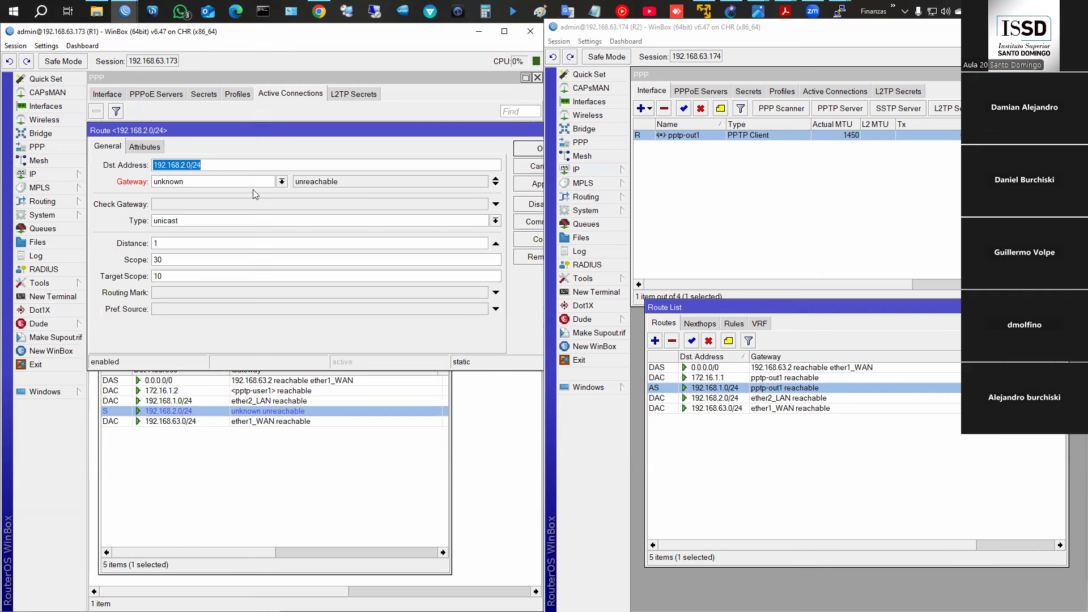
pyautogui.click(281, 182)
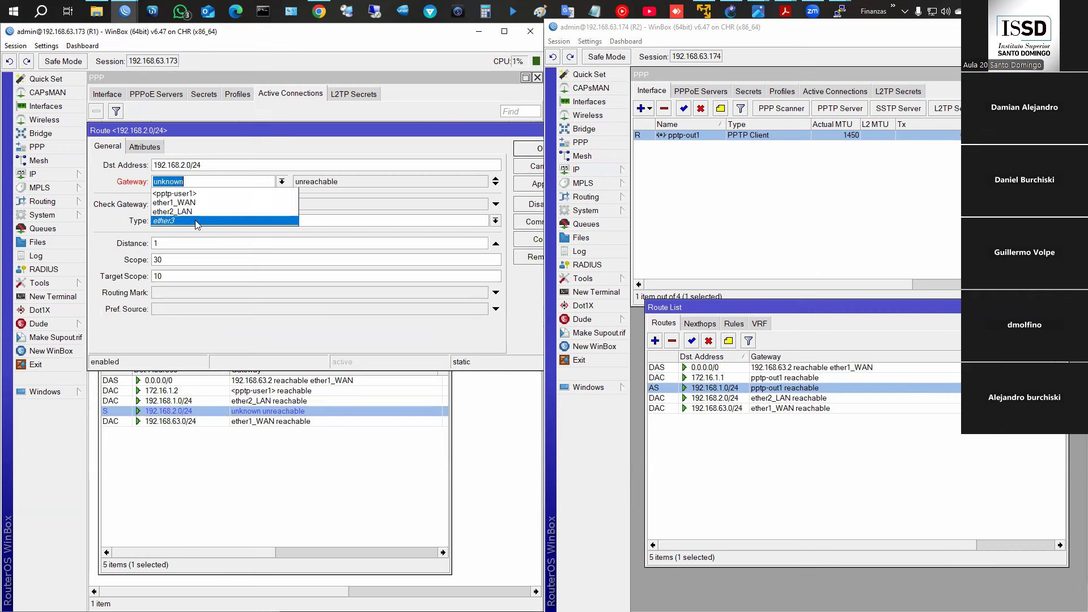
pyautogui.click(199, 195)
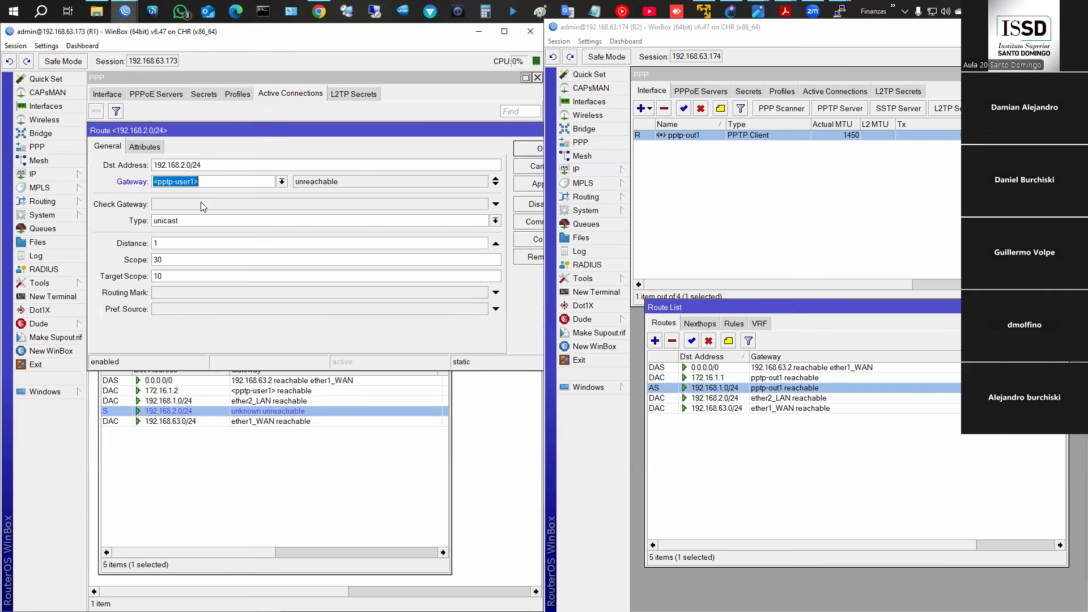
pyautogui.click(527, 149)
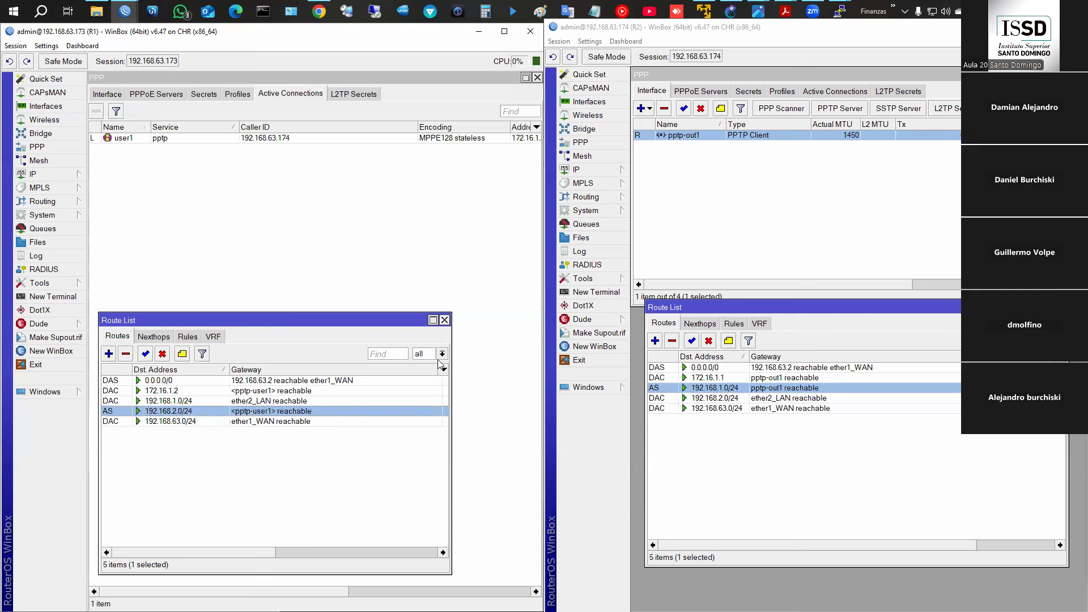
pyautogui.moveTo(785, 12)
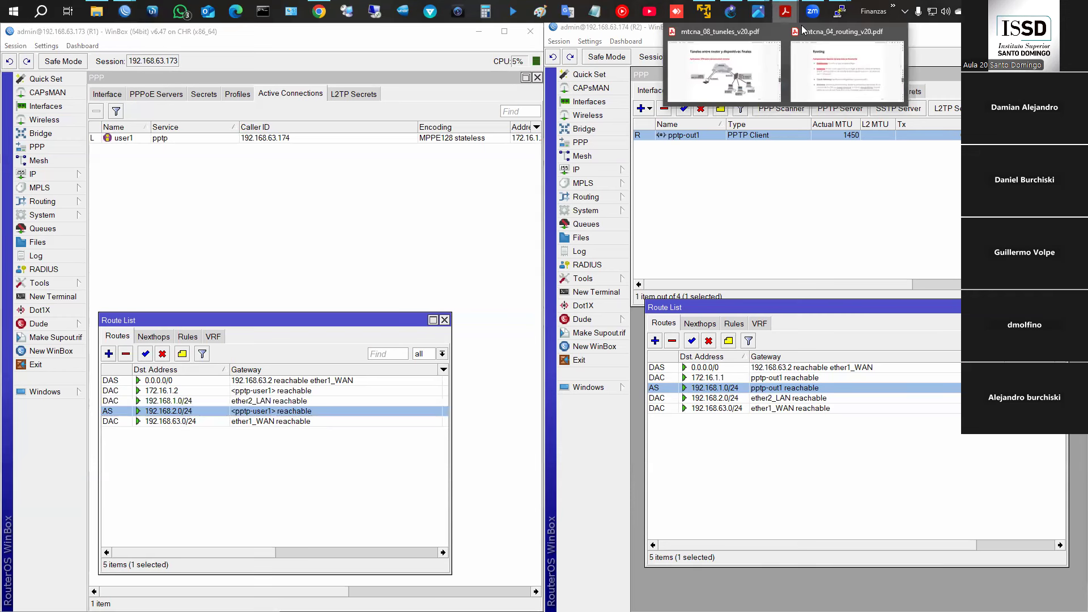
pyautogui.click(850, 68)
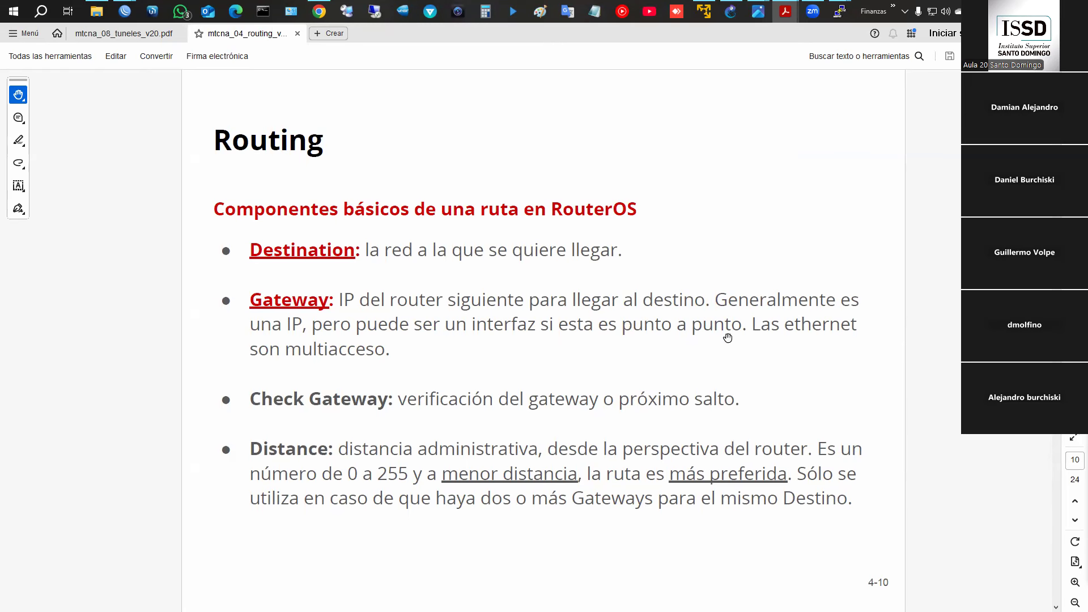
pyautogui.click(1023, 33)
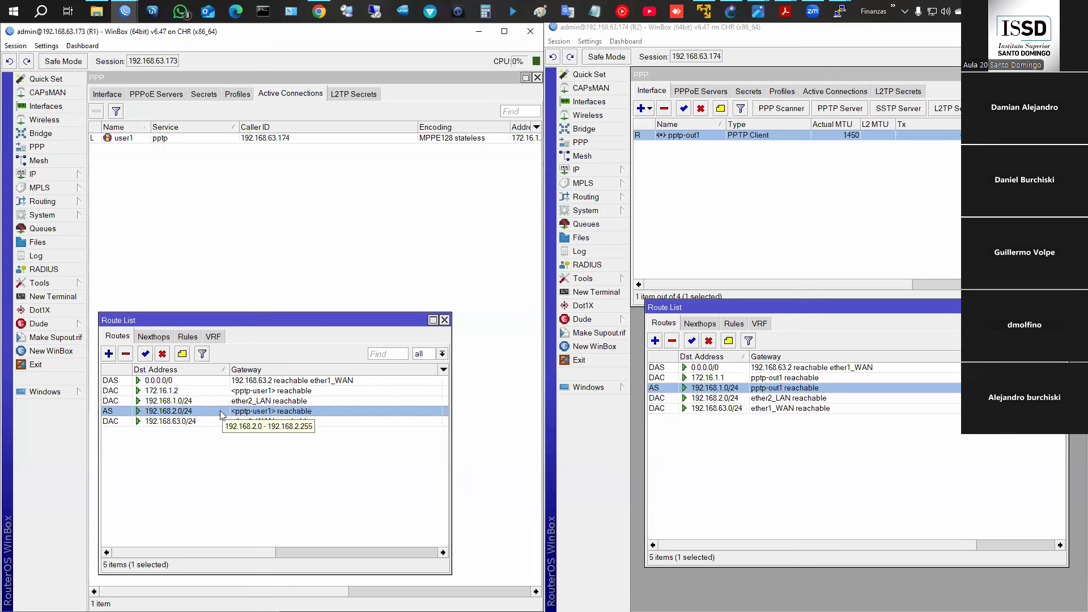
# - Inspect R1's user1 PPP secret and close it unchanged
pyautogui.click(45, 174)
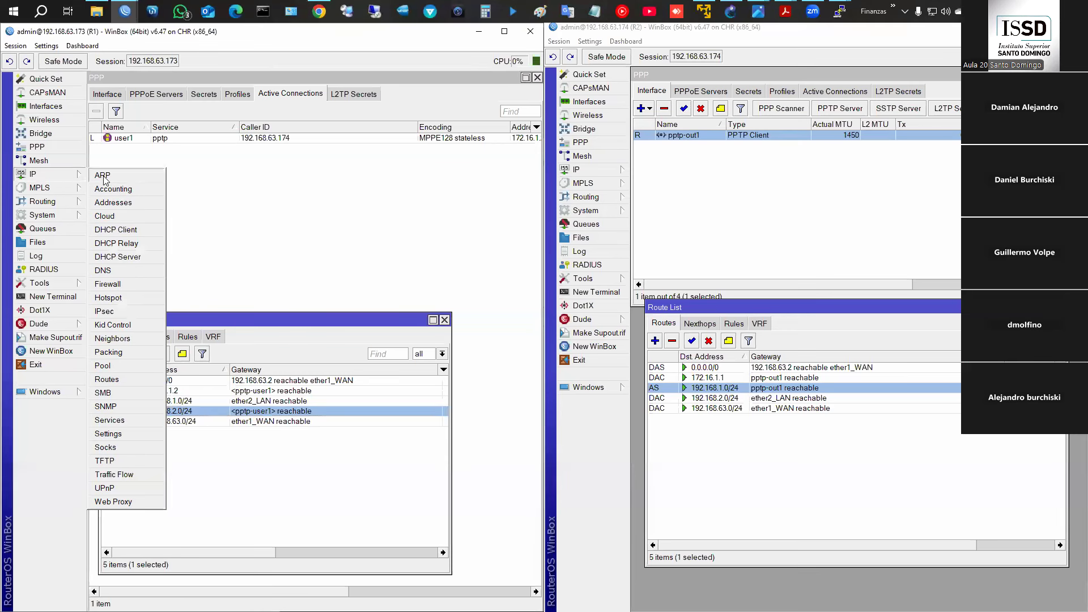
pyautogui.click(198, 96)
pyautogui.doubleClick(181, 139)
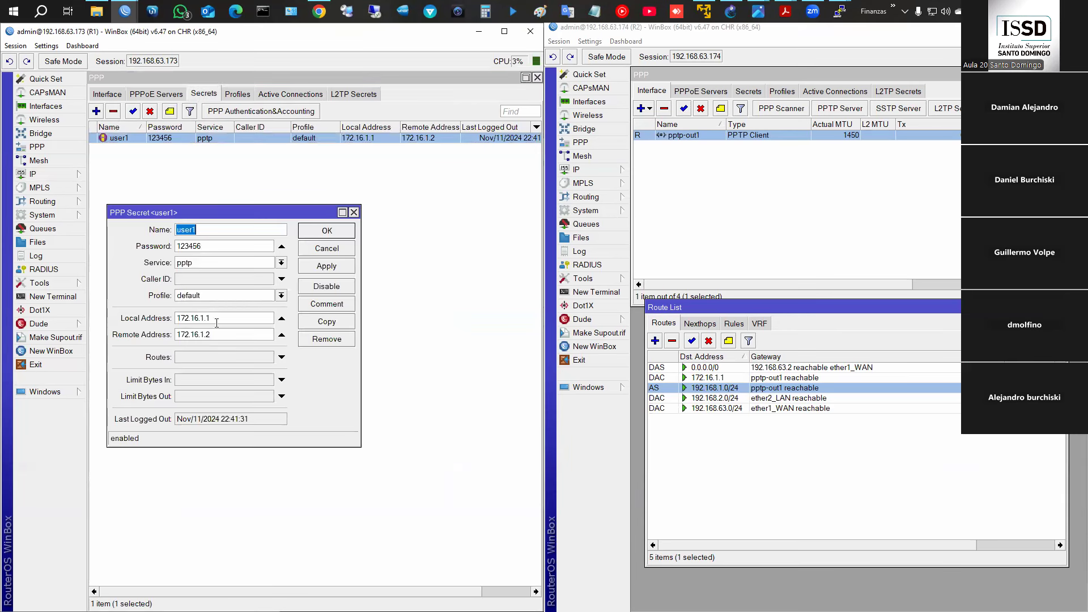
pyautogui.click(334, 250)
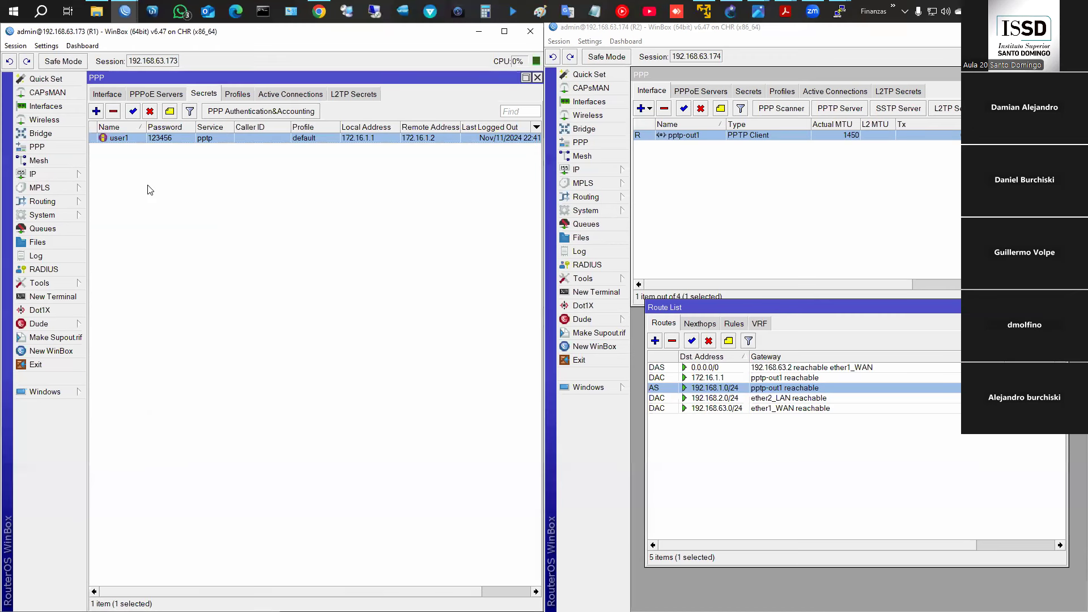
# - Change R1's 192.168.2.0/24 route gateway to 172.16.1.2 and save it
pyautogui.click(64, 175)
pyautogui.click(141, 378)
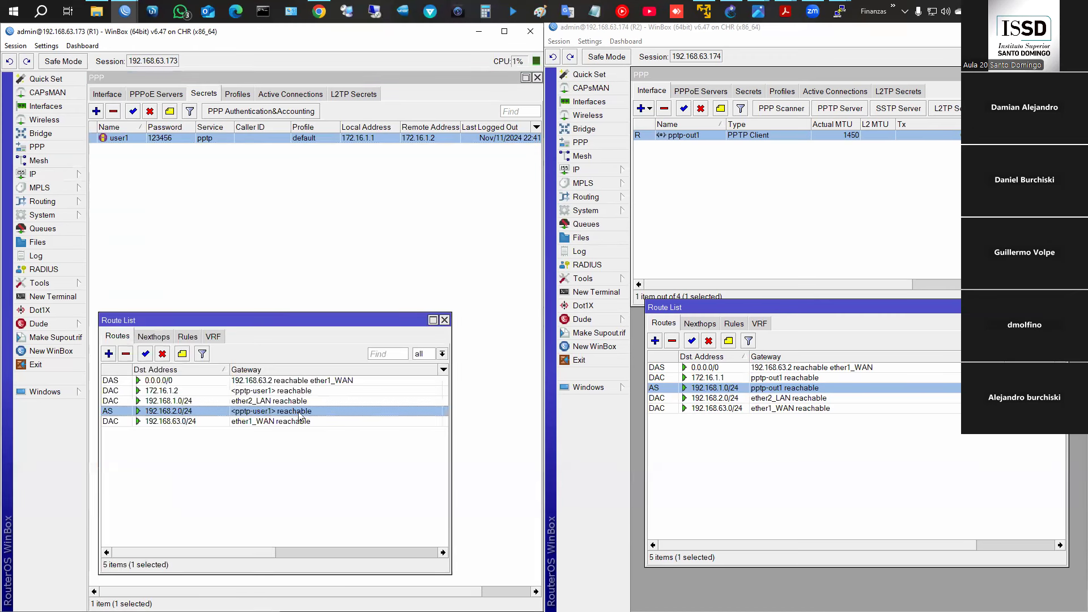
pyautogui.doubleClick(191, 412)
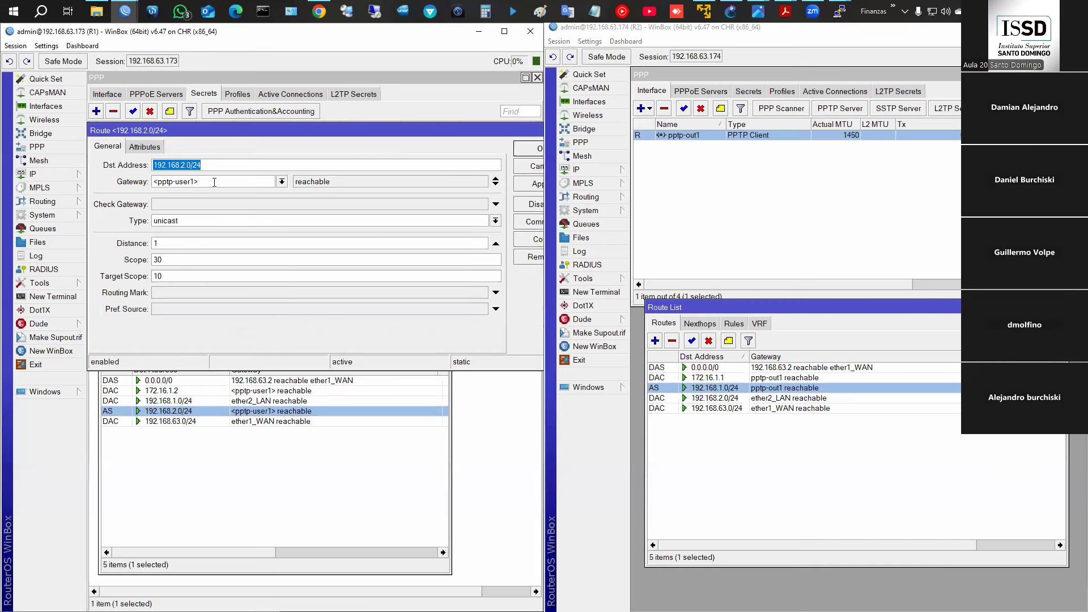
pyautogui.press('Tab')
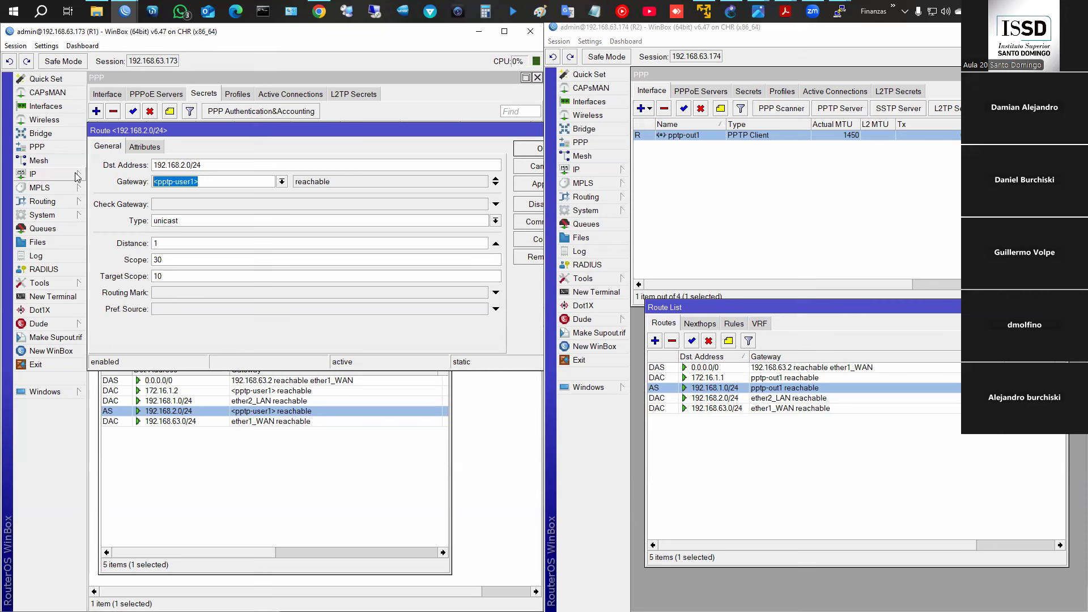
pyautogui.write('172.16.1.2')
pyautogui.click(539, 149)
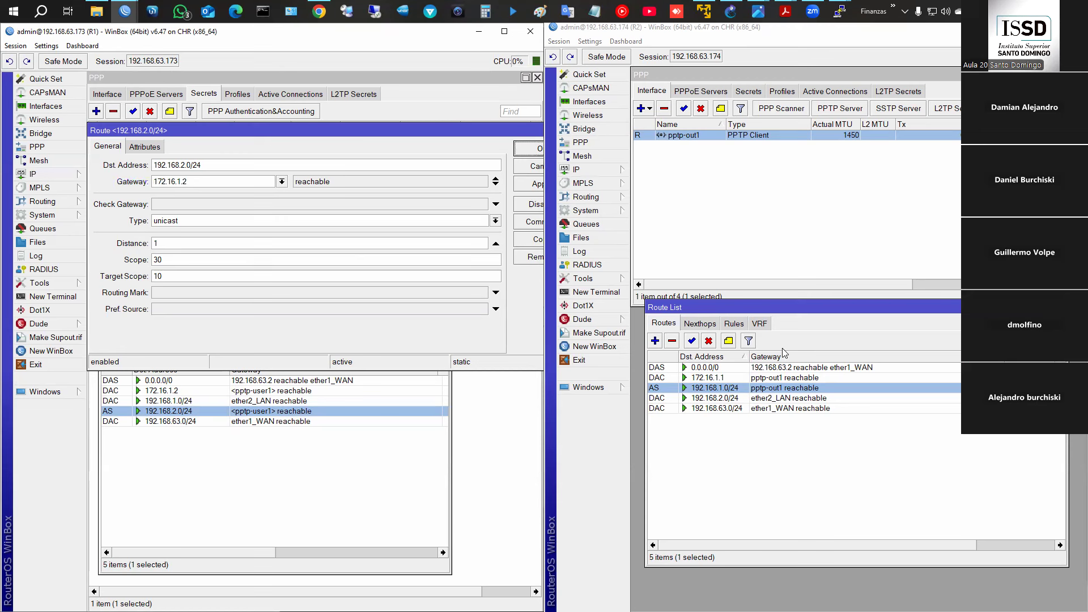
# - Change the gateway of R2's 192.168.1.0/24 route from pptp-out1 to 172.16.1.1
pyautogui.doubleClick(776, 392)
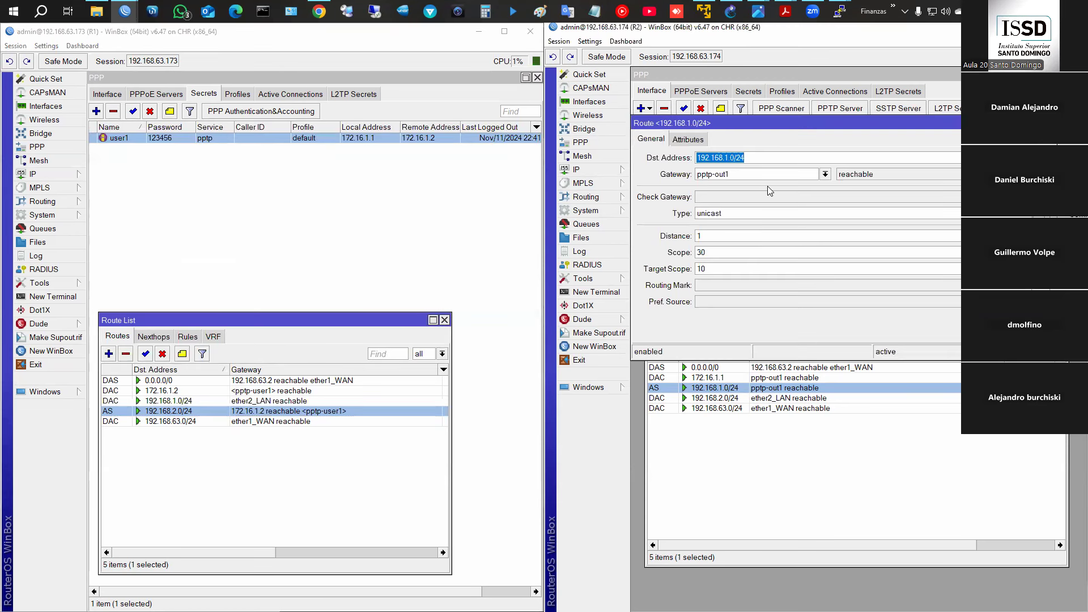
pyautogui.press('Tab')
pyautogui.write('172.146')
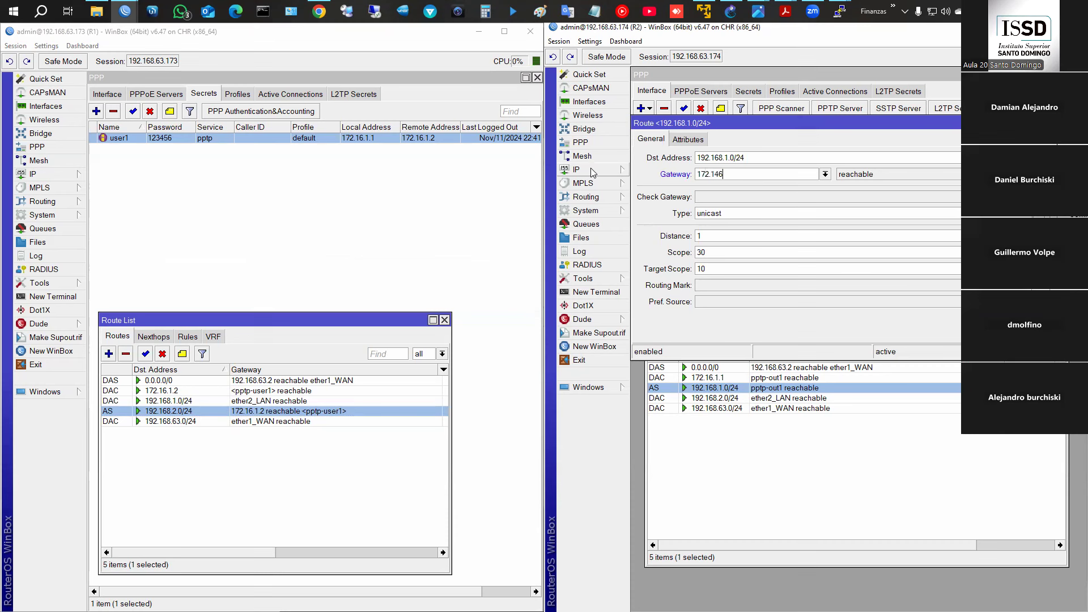
pyautogui.write('.1.1')
pyautogui.press('Return')
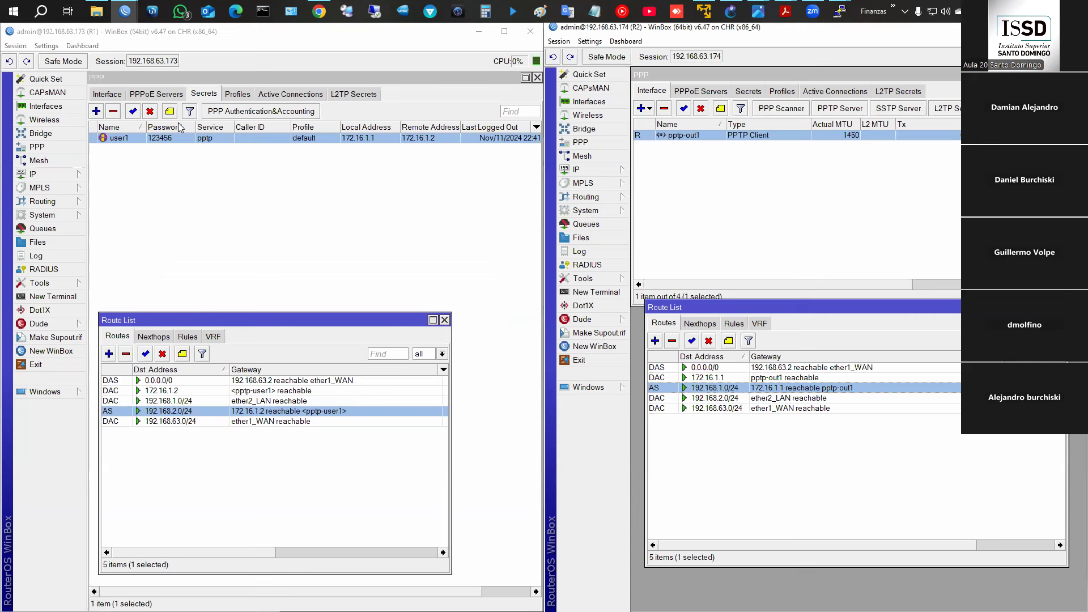
# - Disable the user1 secret and turn R1's PPTP server off
pyautogui.click(150, 112)
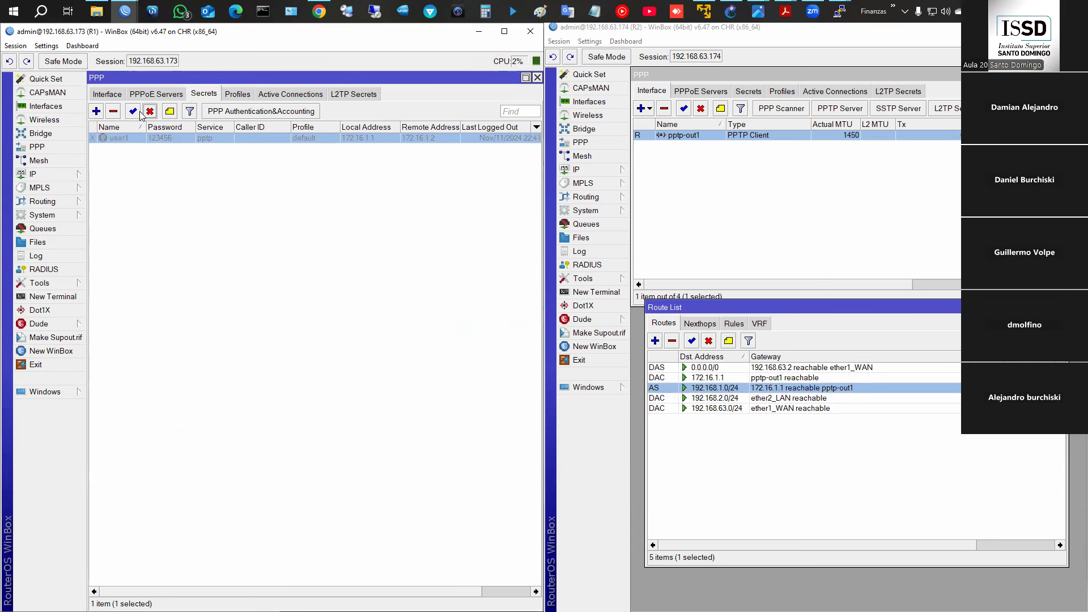
pyautogui.click(111, 95)
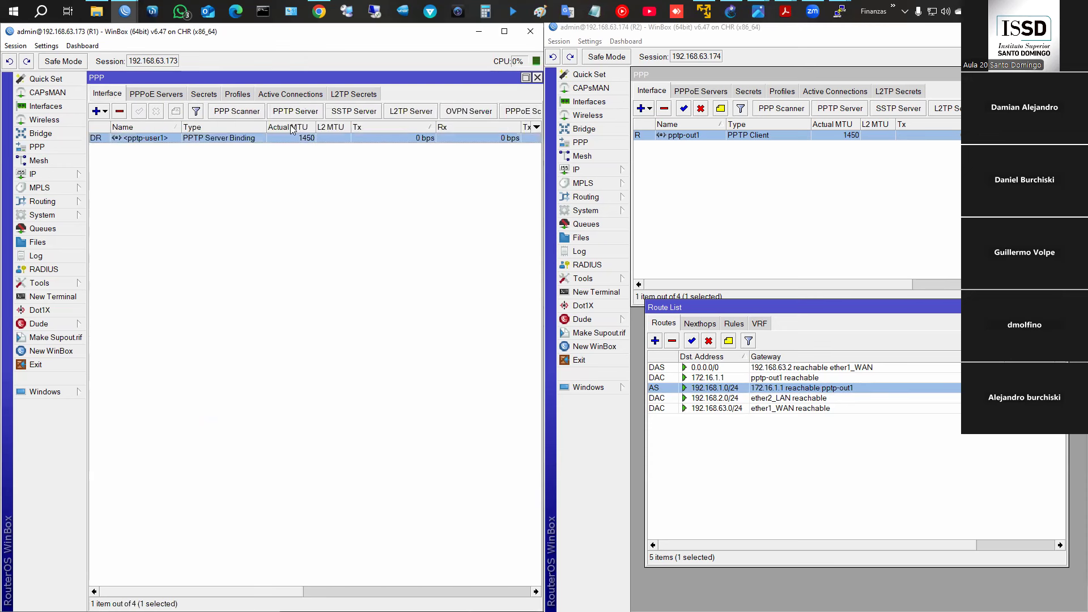
pyautogui.click(311, 111)
pyautogui.click(306, 156)
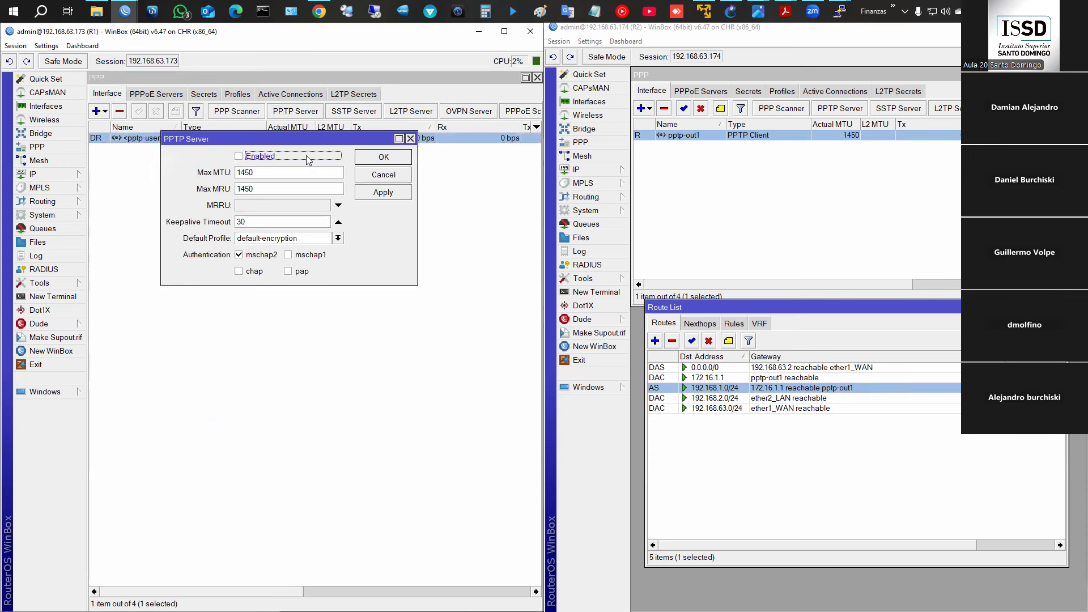
pyautogui.click(369, 162)
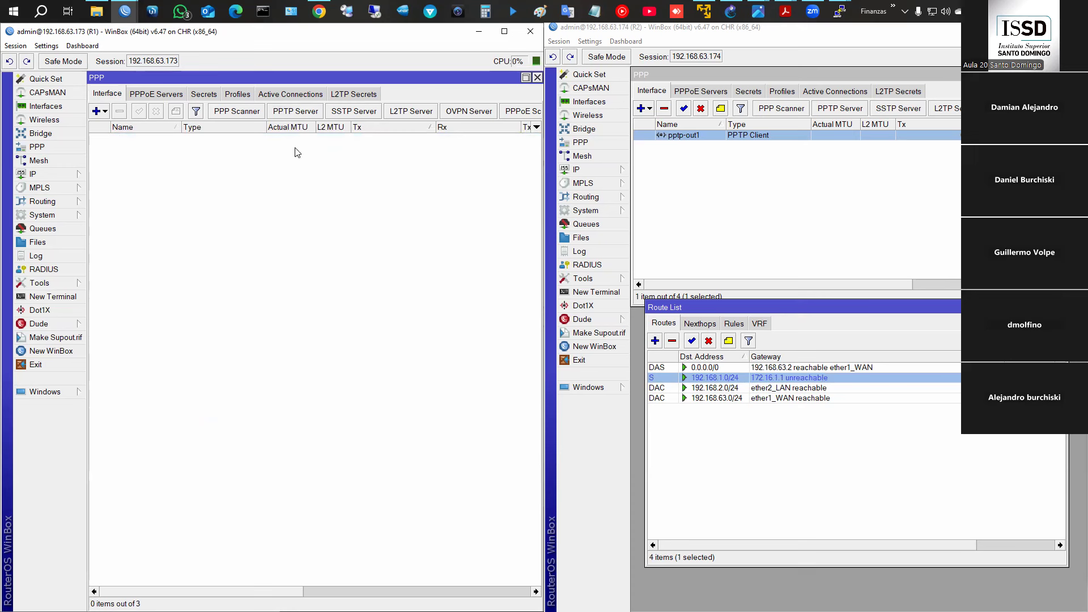
# - Re-enable R1's PPTP server and bring up R1's route list
pyautogui.click(284, 113)
pyautogui.click(312, 155)
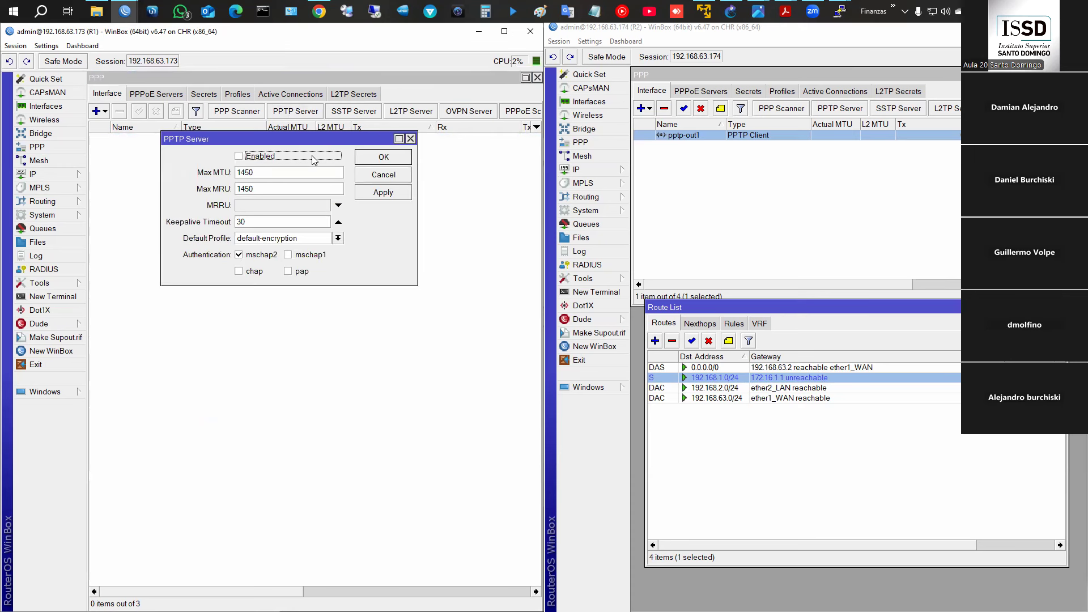
pyautogui.click(381, 161)
pyautogui.click(68, 173)
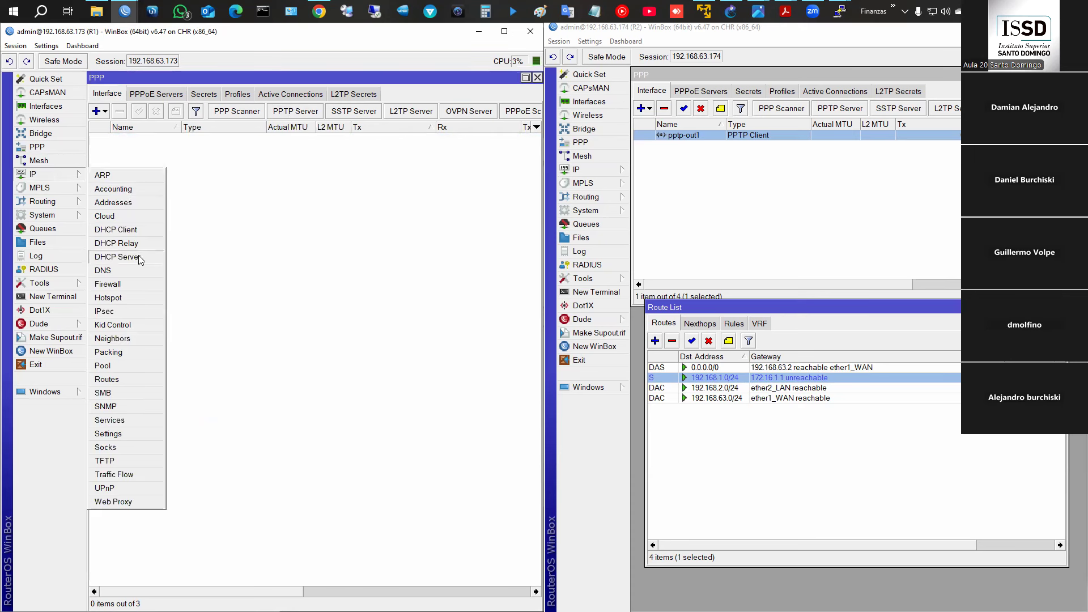
pyautogui.click(125, 380)
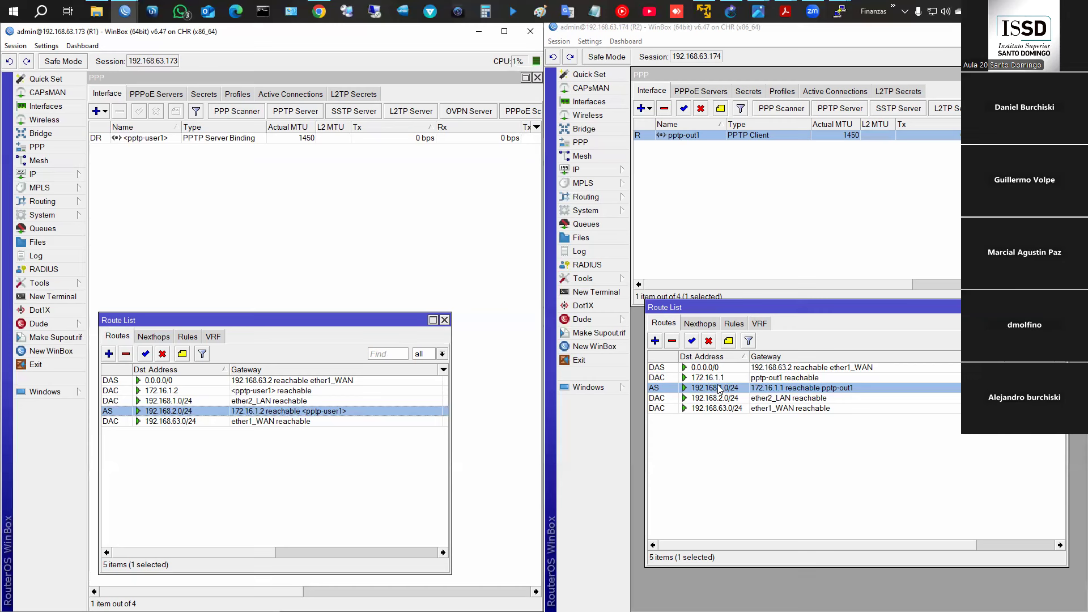
pyautogui.doubleClick(218, 412)
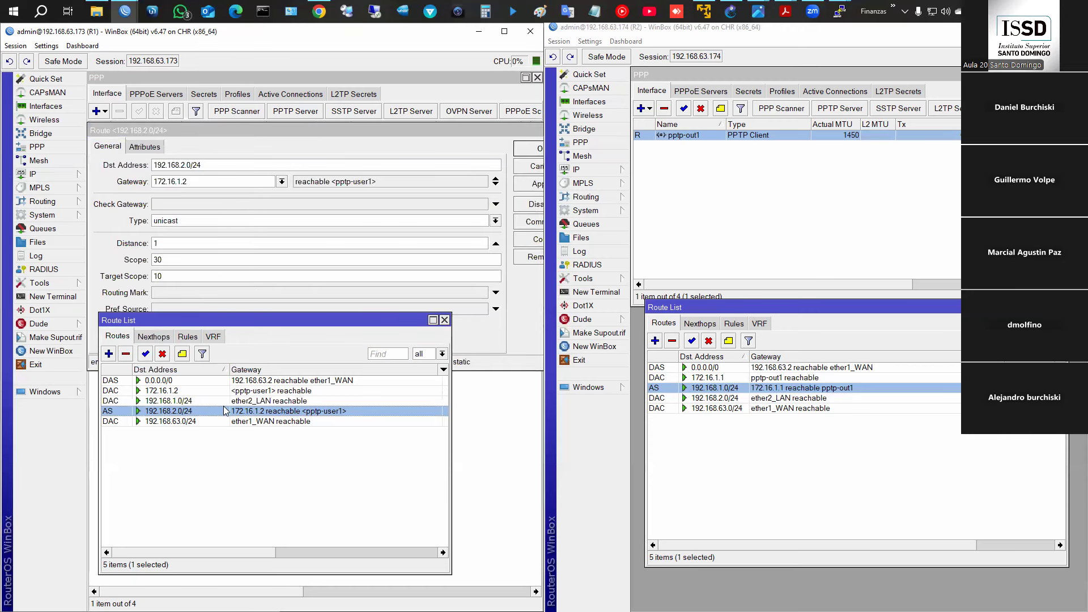
pyautogui.click(523, 303)
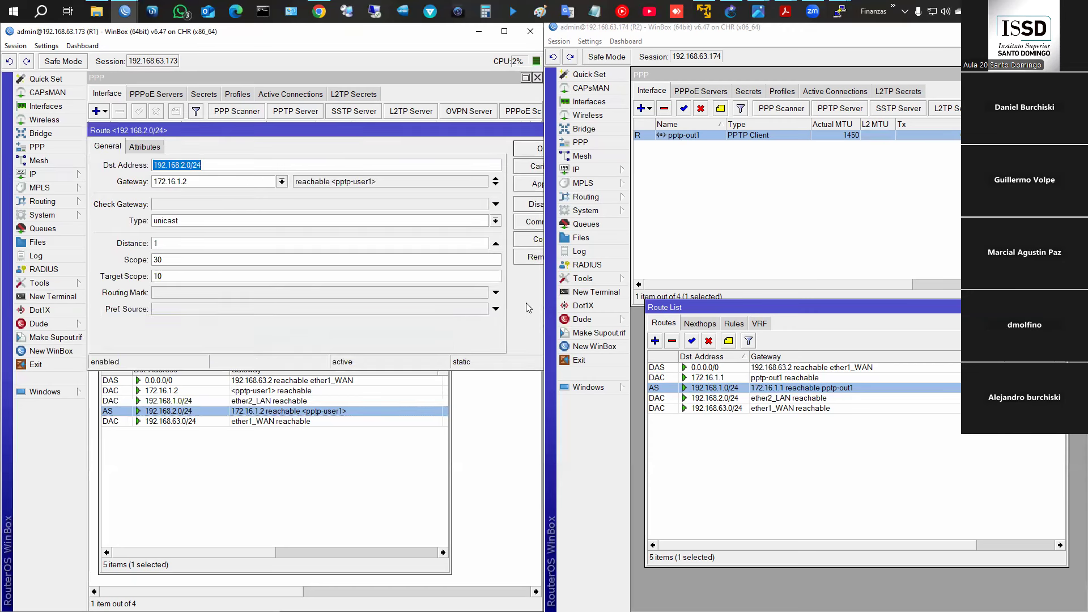
pyautogui.click(528, 170)
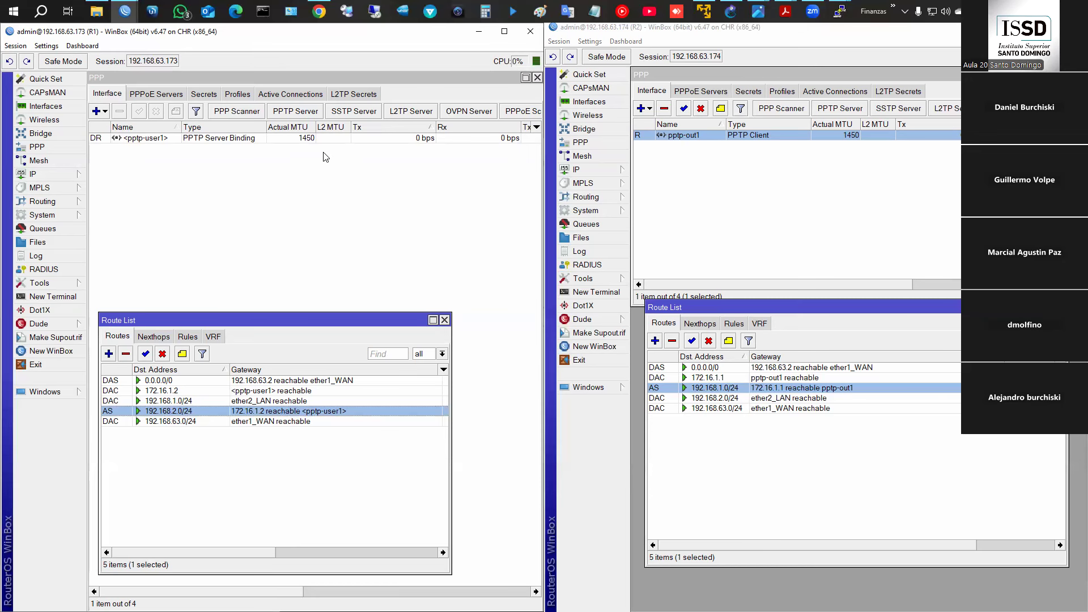
# - Switch off R1's PPTP server so the pptp-user1 tunnel drops
pyautogui.click(296, 111)
pyautogui.click(366, 159)
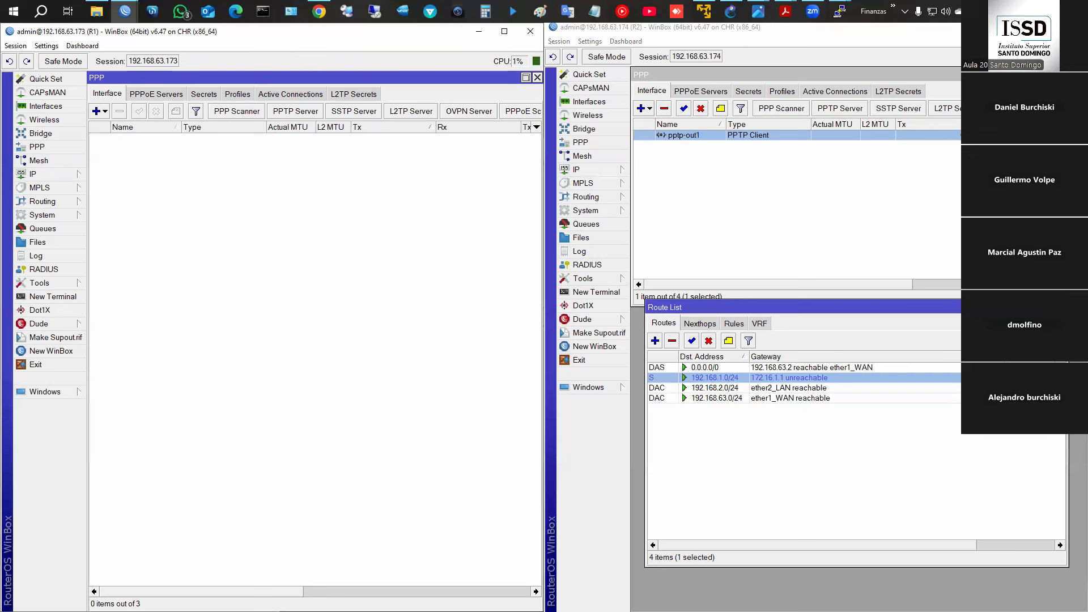
# - Step away to another window and return to R1's WinBox window
pyautogui.hotkey('alt', 'Tab')
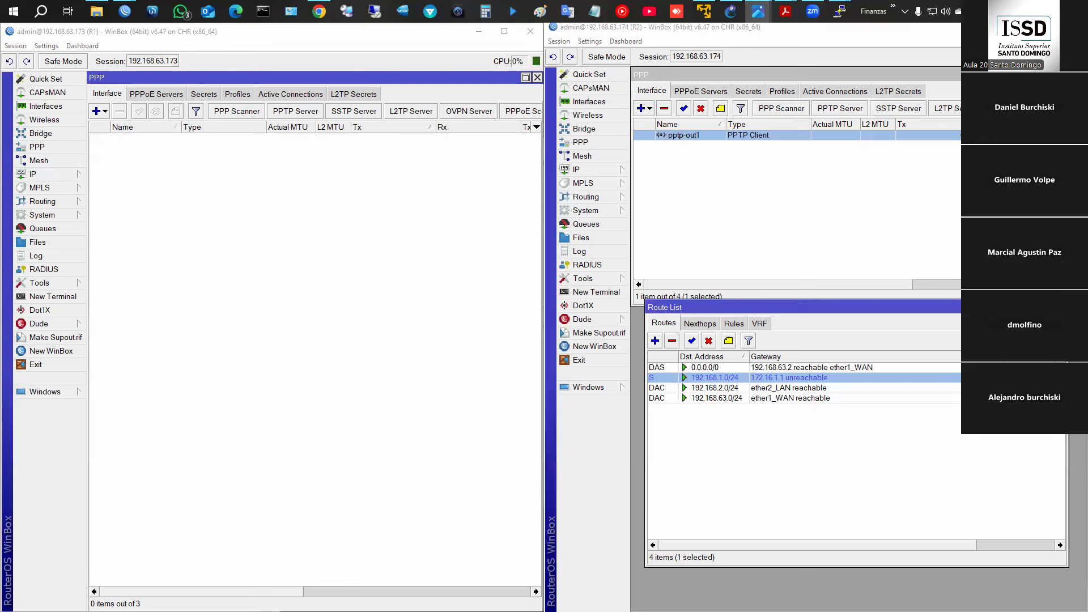
pyautogui.hotkey('alt', 'Tab')
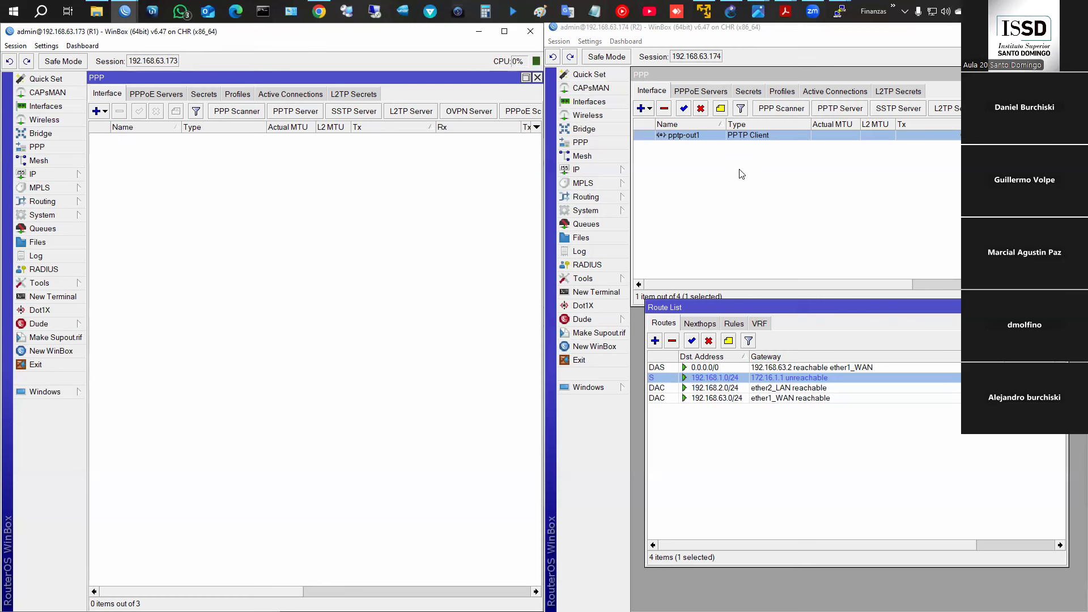
# - Disable R2's pptp-out1 client and begin a new PPP secret on R1
pyautogui.click(701, 109)
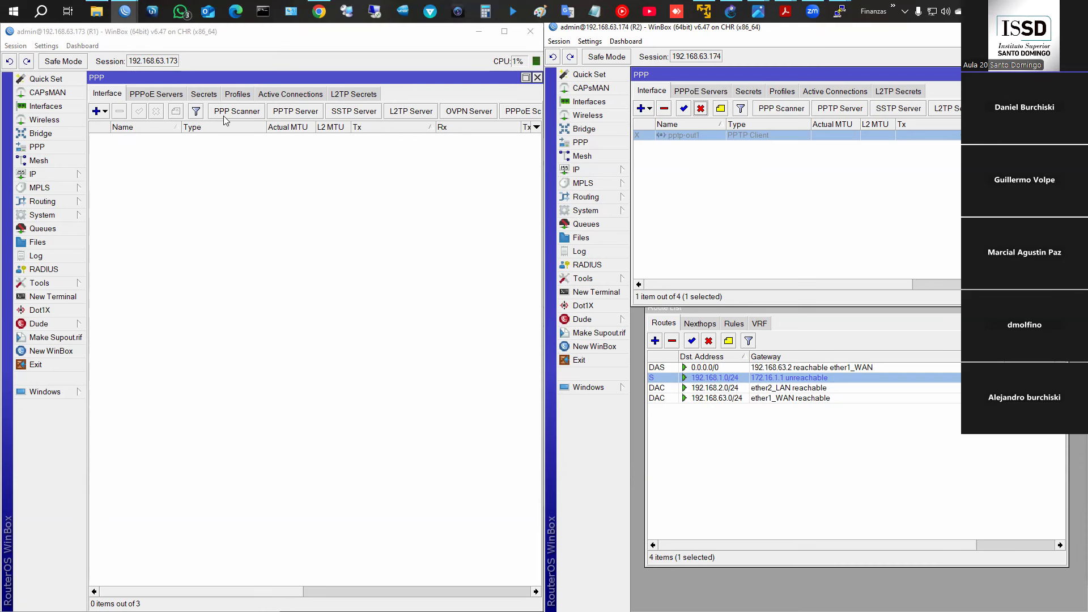
pyautogui.click(212, 96)
pyautogui.click(96, 111)
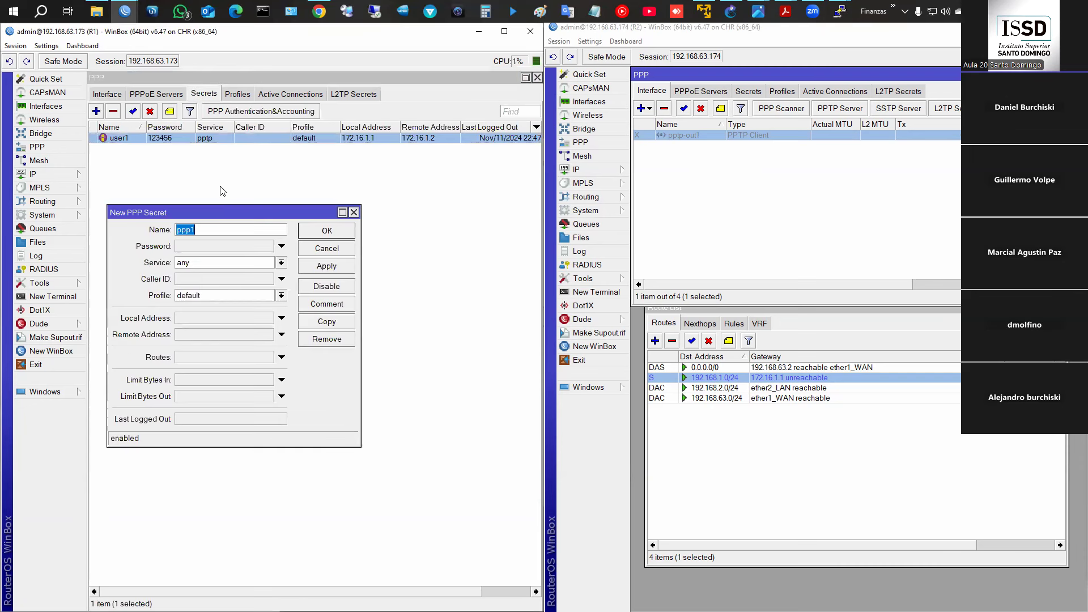
# - Save secret user2 with its password, restricted to the l2tp service
pyautogui.write('user2')
pyautogui.press('Tab')
pyautogui.write('123456')
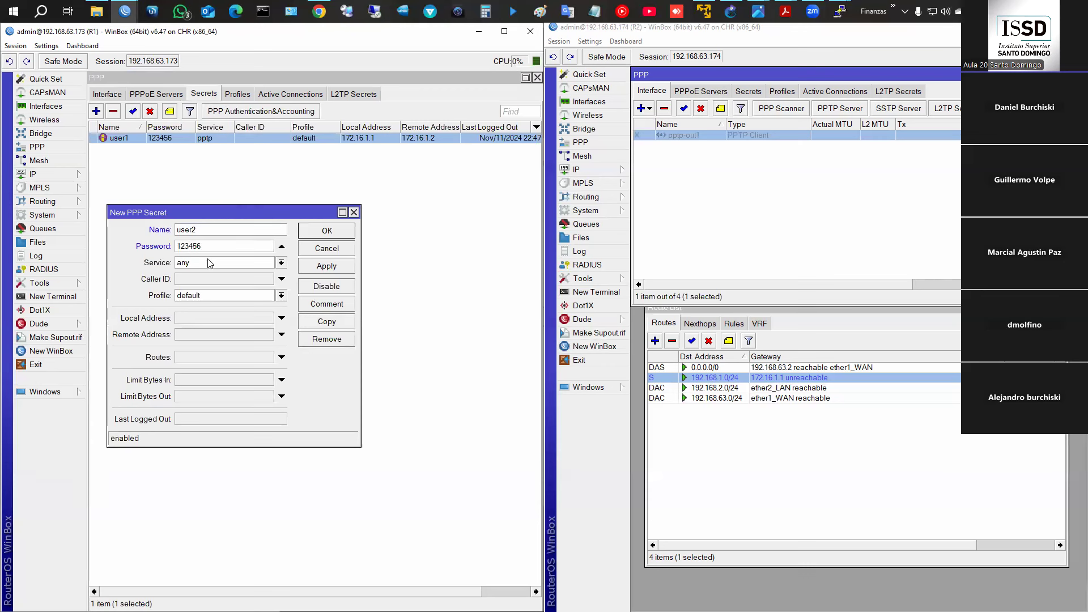
pyautogui.click(211, 264)
pyautogui.click(211, 298)
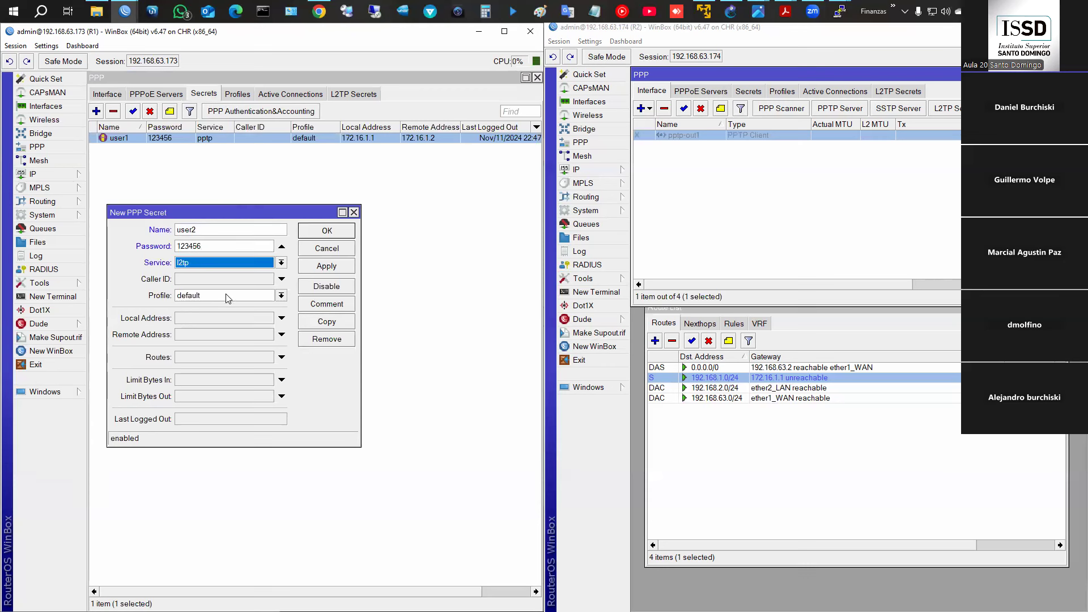
pyautogui.click(326, 236)
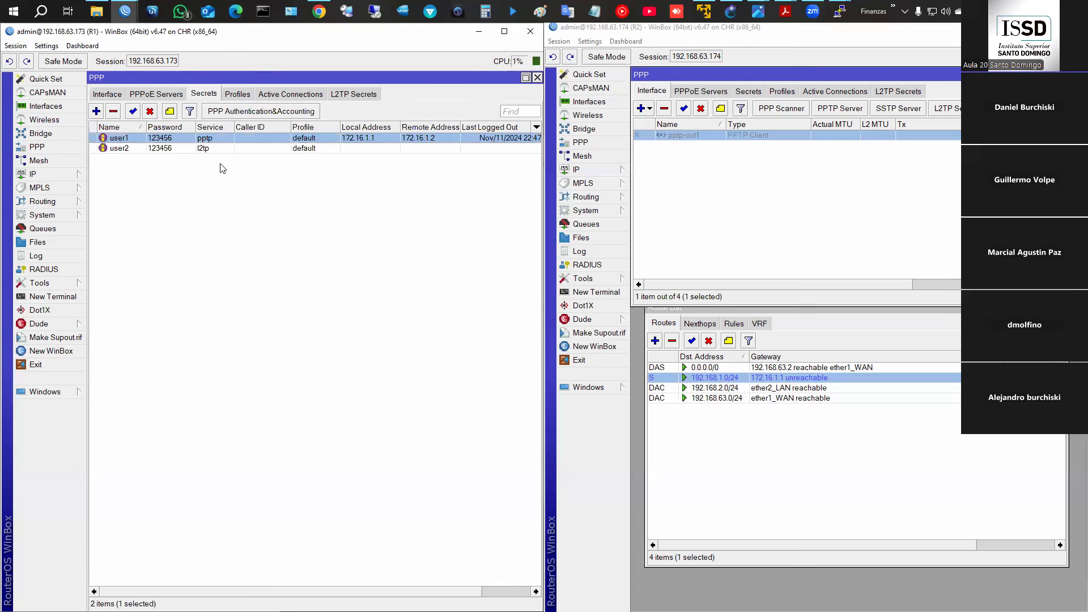
pyautogui.click(108, 93)
# - Enable R1's L2TP server and highlight its mschap2 authentication option
pyautogui.click(410, 112)
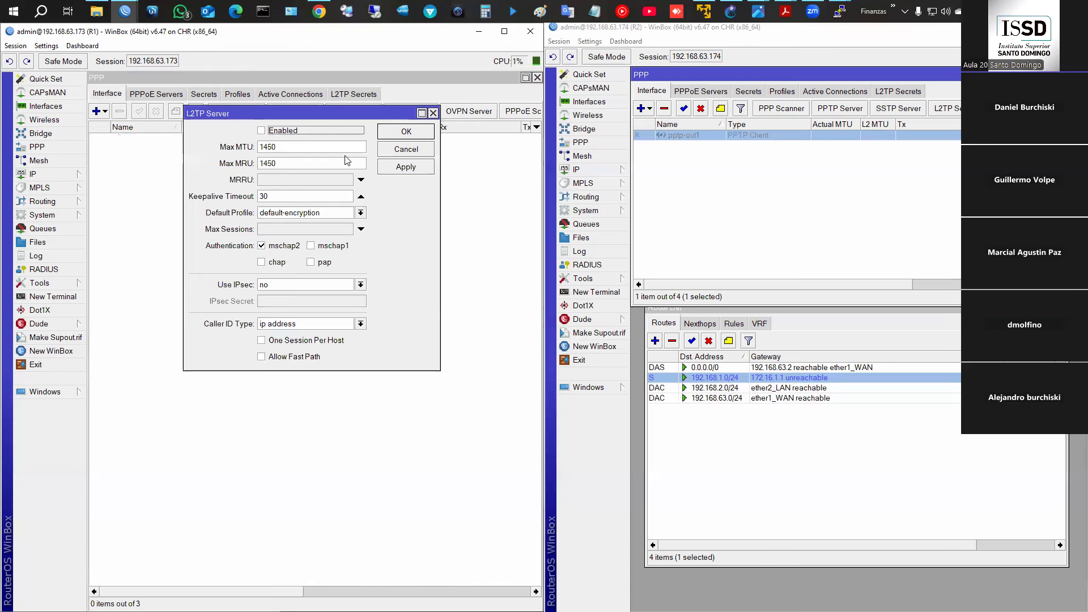
pyautogui.click(262, 131)
pyautogui.moveTo(200, 239)
pyautogui.mouseDown()
pyautogui.moveTo(260, 267)
pyautogui.moveTo(369, 268)
pyautogui.mouseUp()
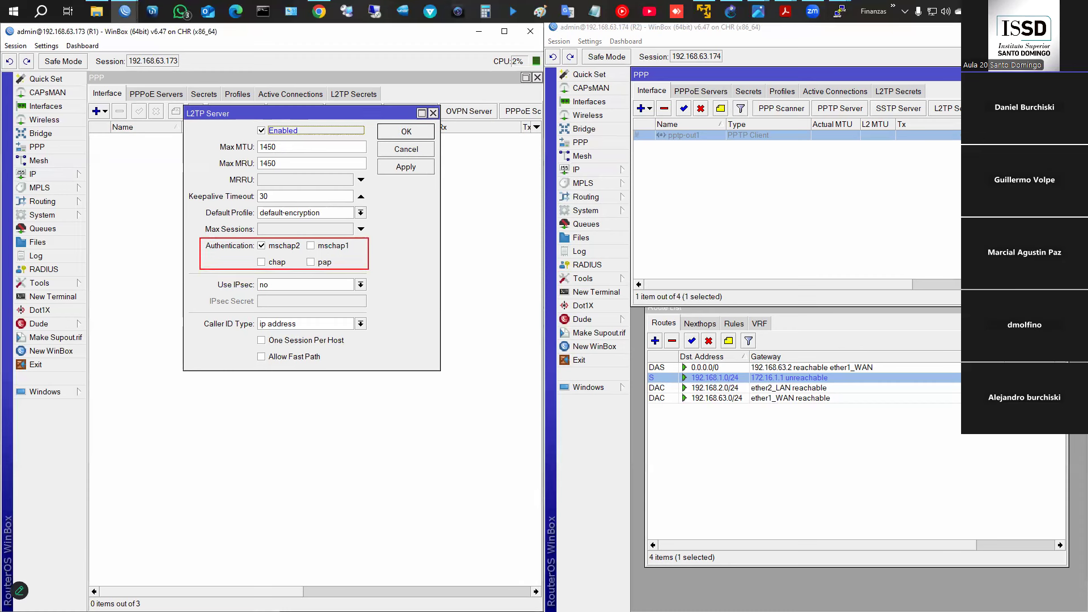
pyautogui.moveTo(259, 248)
pyautogui.mouseDown()
pyautogui.moveTo(296, 250)
pyautogui.moveTo(254, 240)
pyautogui.mouseUp()
pyautogui.press('Escape')
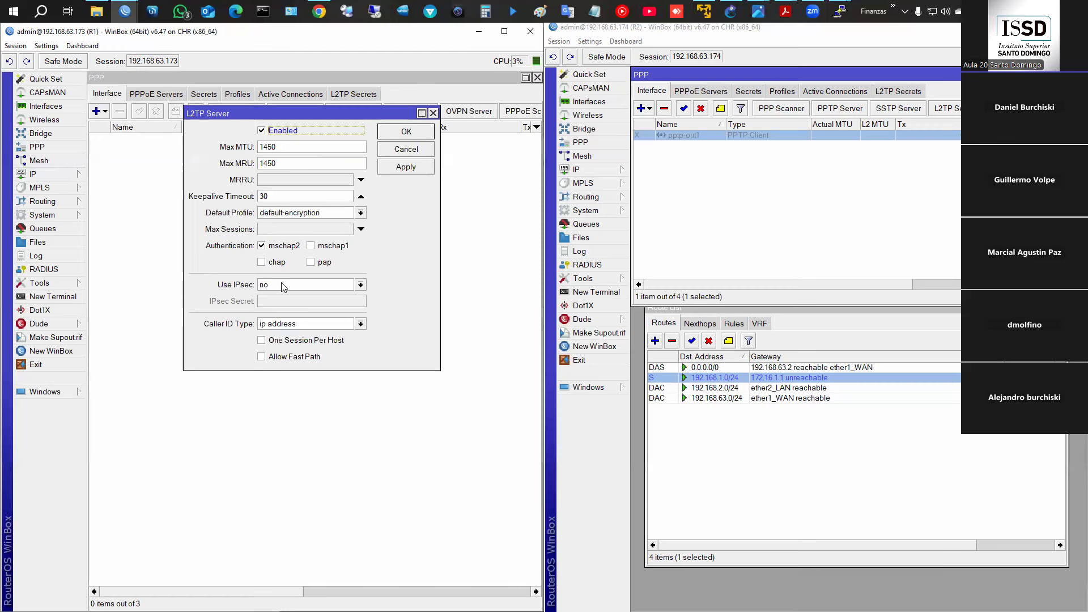
# - Set Use IPsec to required and enter the IPsec pre-shared secret
pyautogui.click(271, 286)
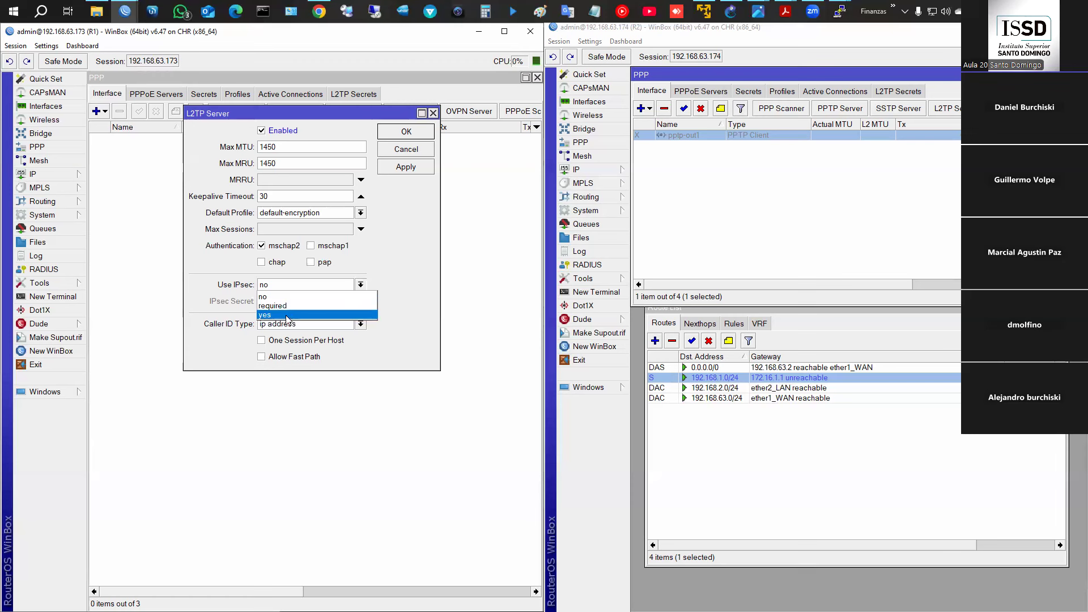
pyautogui.click(290, 306)
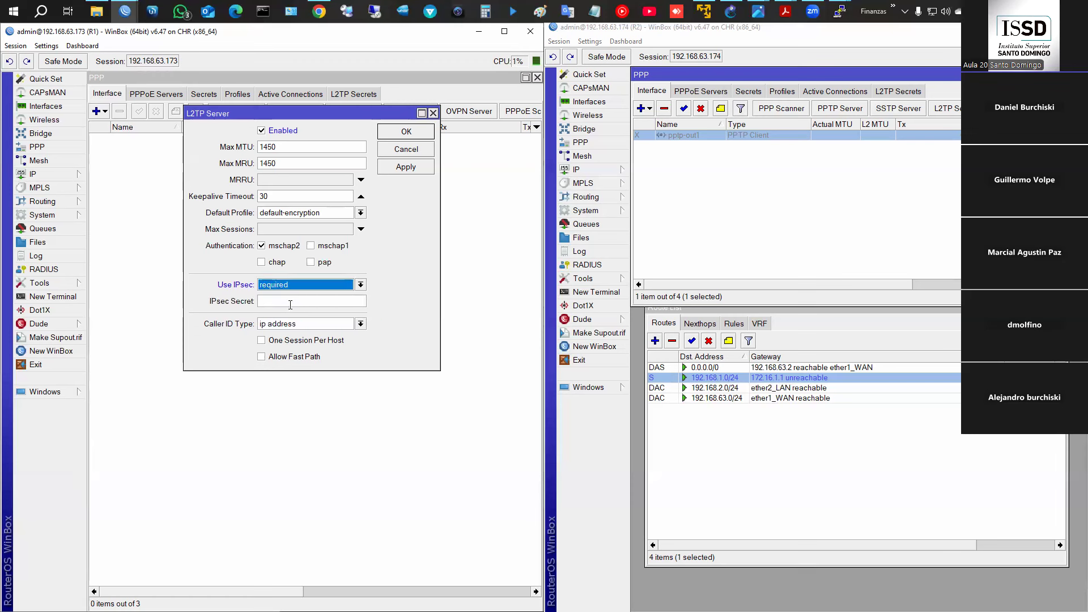
pyautogui.click(290, 304)
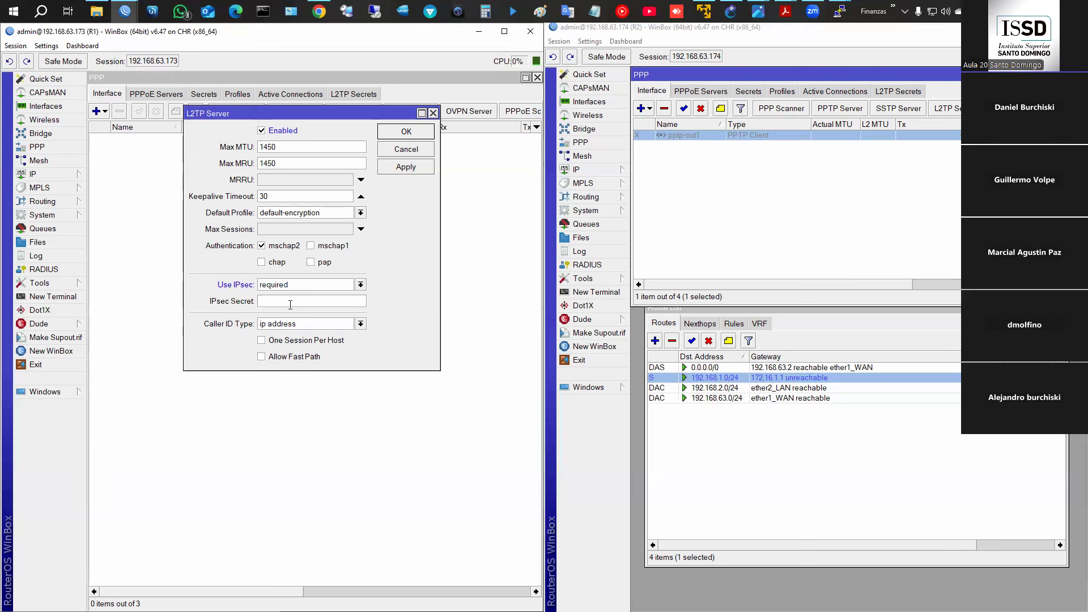
pyautogui.click(295, 285)
pyautogui.click(287, 305)
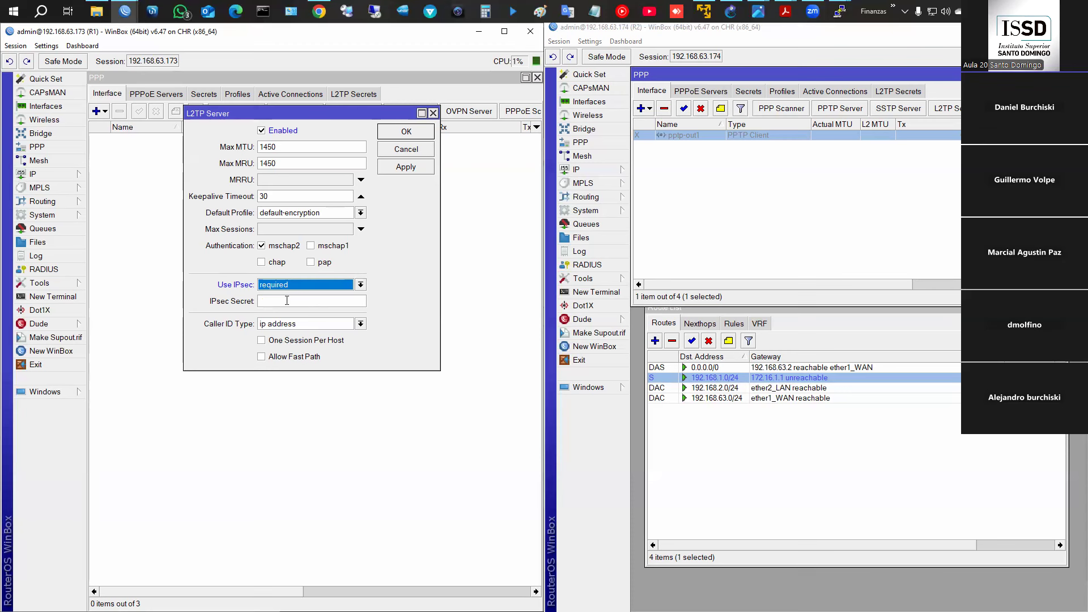
pyautogui.click(285, 302)
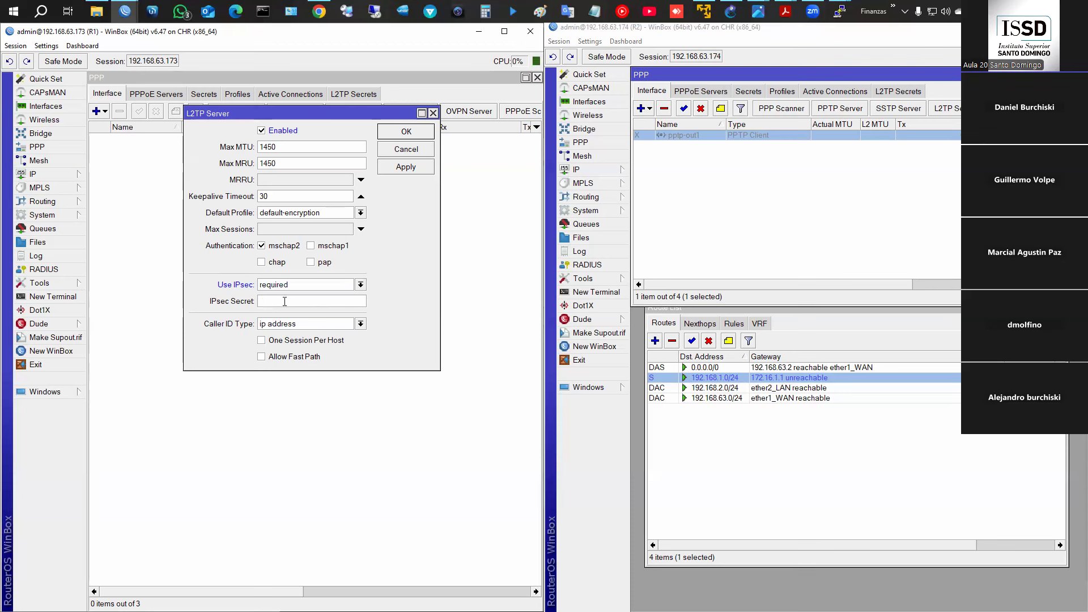
pyautogui.write('12345678')
# - Save R1's L2TP server and add an R2 L2TP client connecting to 192.168.63.173
pyautogui.click(406, 132)
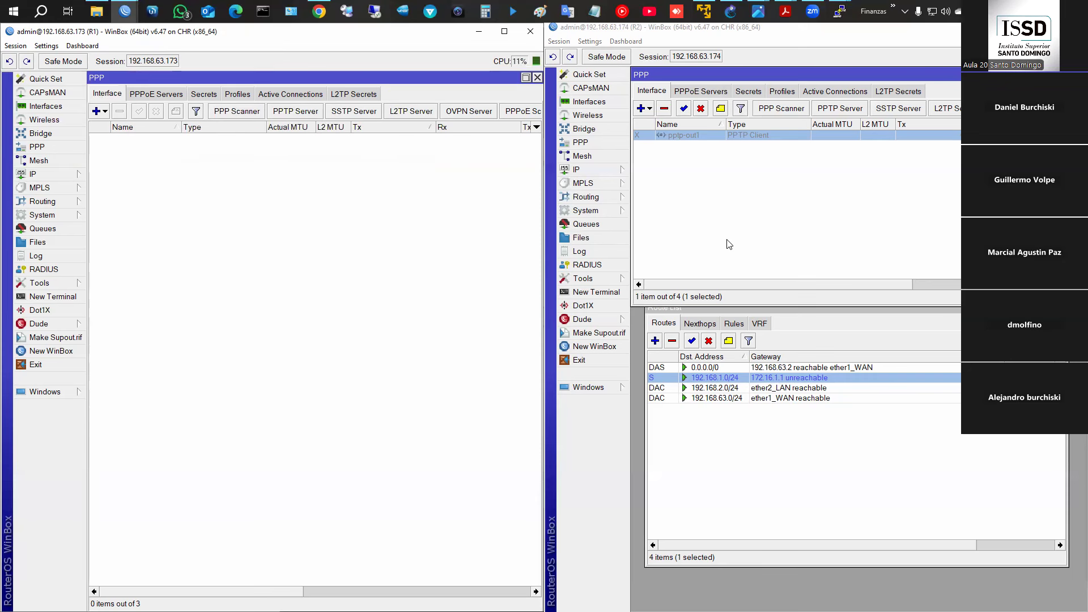
pyautogui.click(649, 109)
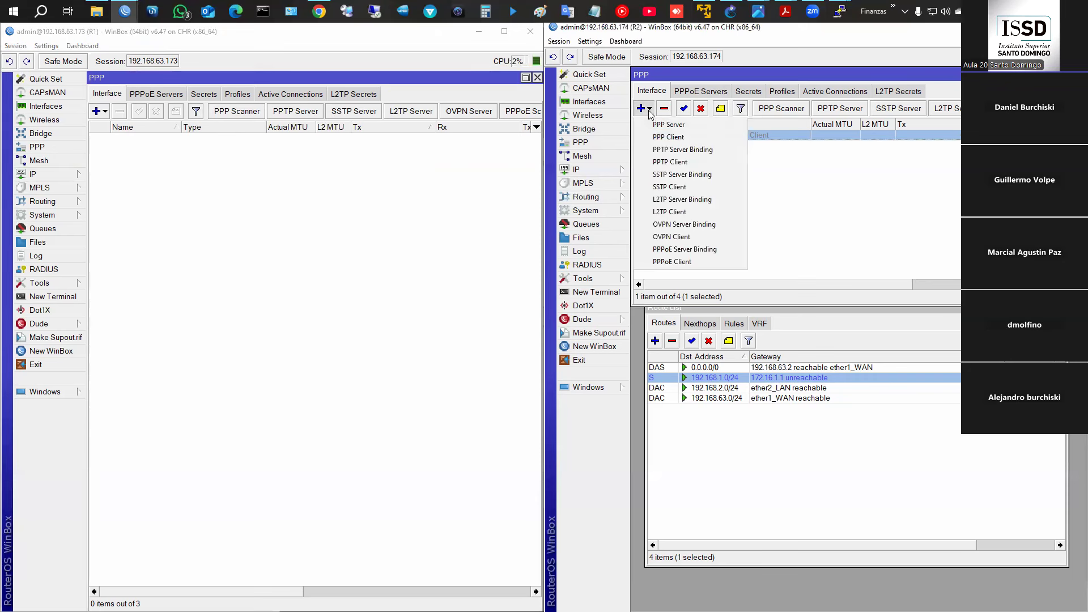
pyautogui.click(692, 215)
pyautogui.doubleClick(786, 132)
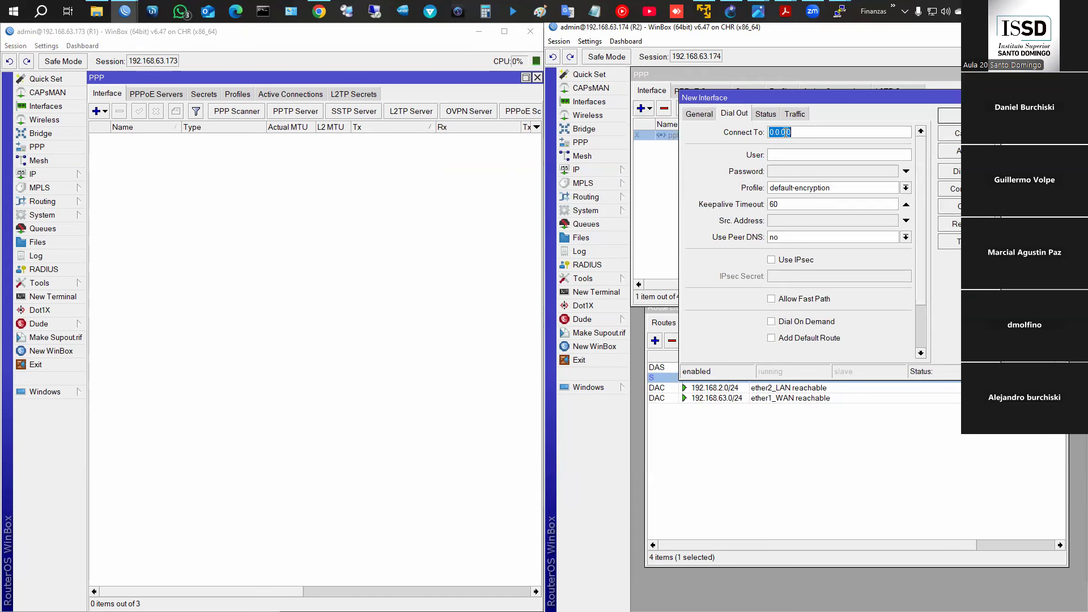
pyautogui.write('192.168.63.173')
pyautogui.click(699, 114)
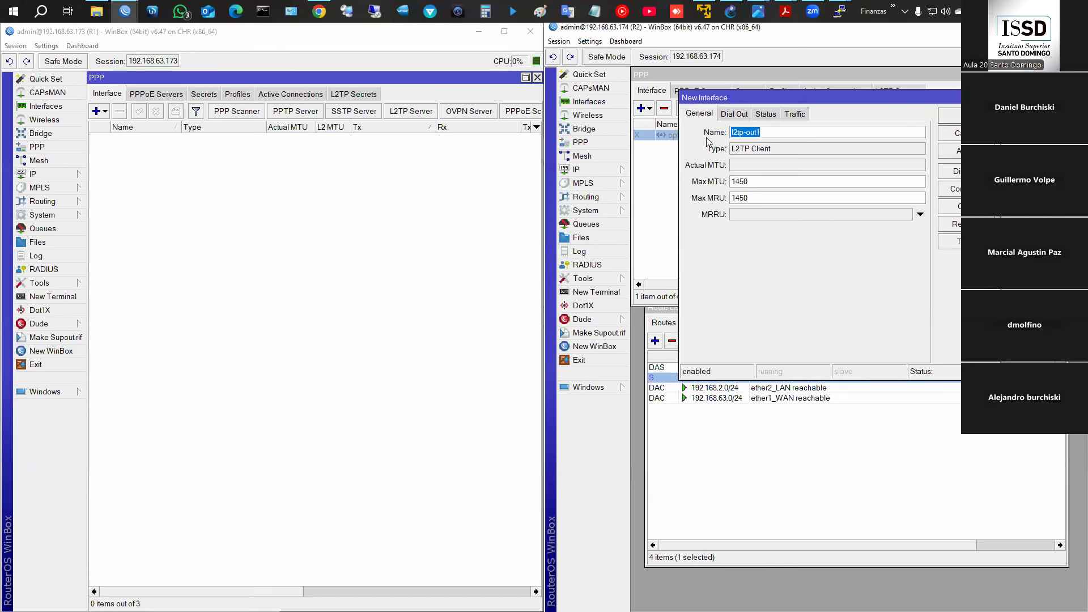
pyautogui.click(744, 117)
# - Give the client user name user2 and its password, and enable IPsec with the secret
pyautogui.click(802, 157)
pyautogui.write('user2')
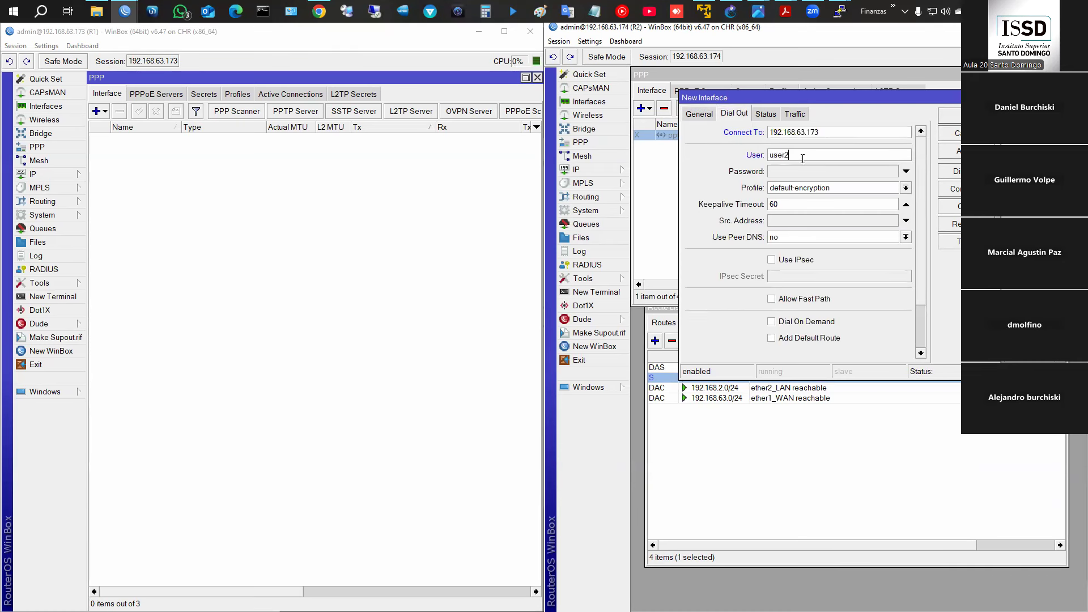
pyautogui.press('Tab')
pyautogui.write('123')
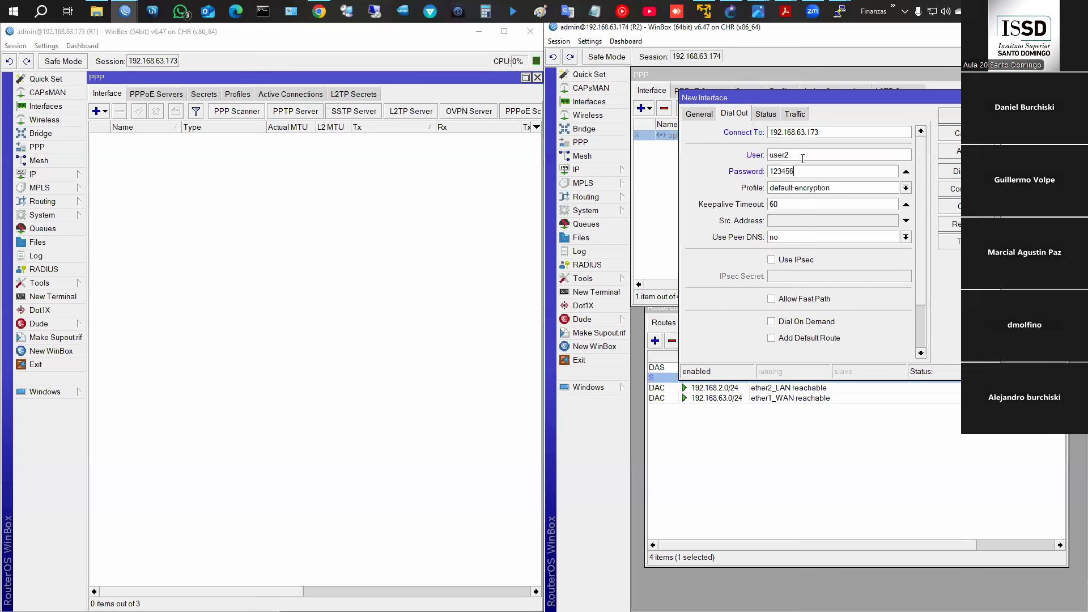
pyautogui.click(780, 261)
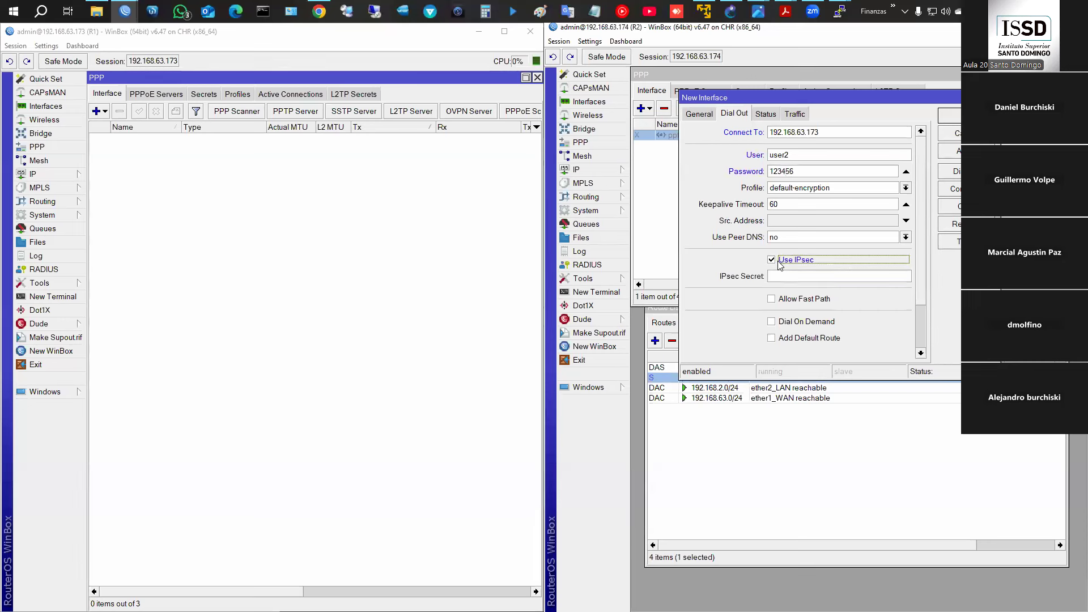
pyautogui.click(791, 277)
pyautogui.write('12345678')
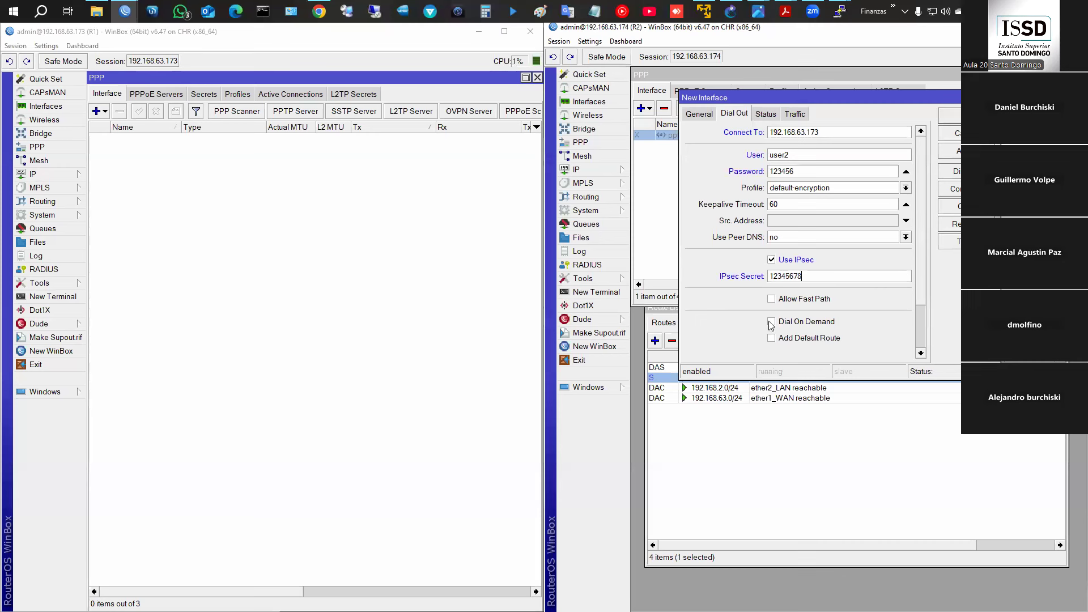
# - Leave Add Default Route off and apply the l2tp-out1 client settings
pyautogui.scroll(-2, 780, 323)
pyautogui.scroll(-1, 790, 321)
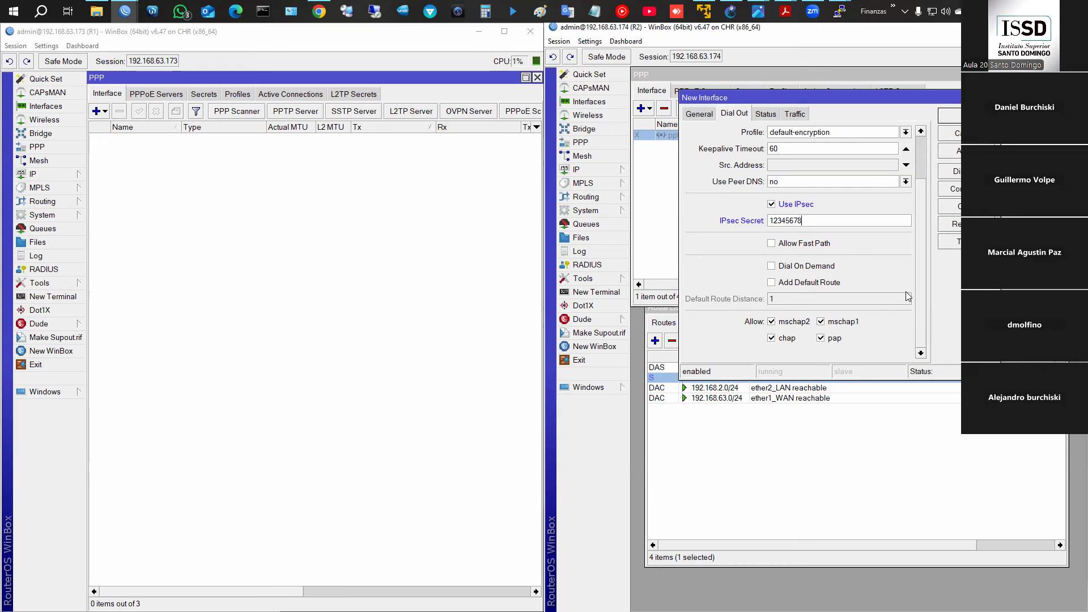
pyautogui.scroll(1, 906, 291)
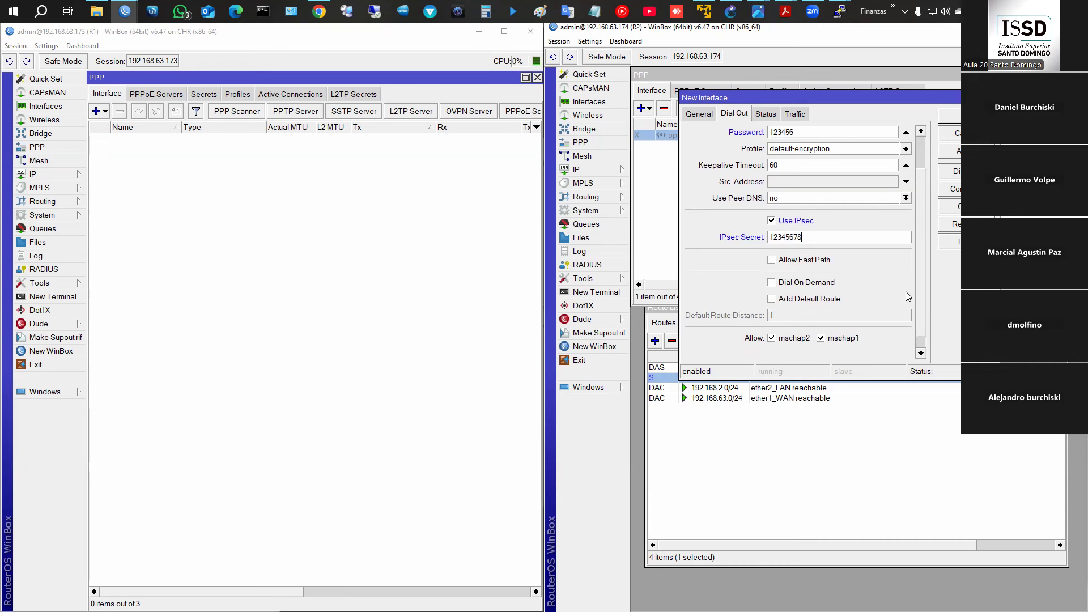
pyautogui.click(772, 299)
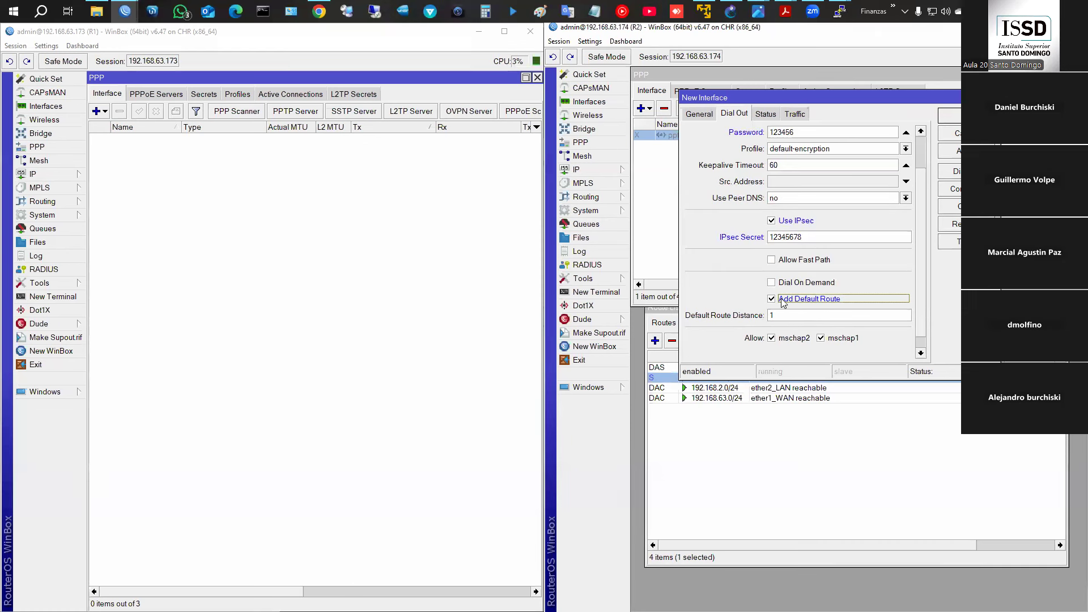
pyautogui.click(782, 300)
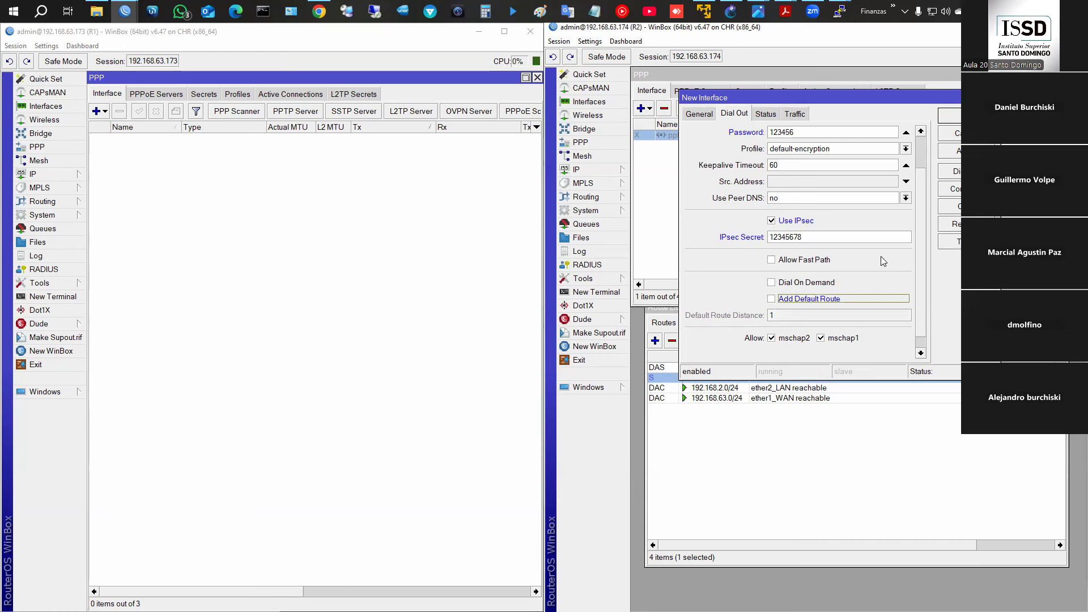
pyautogui.scroll(3, 881, 258)
pyautogui.click(952, 151)
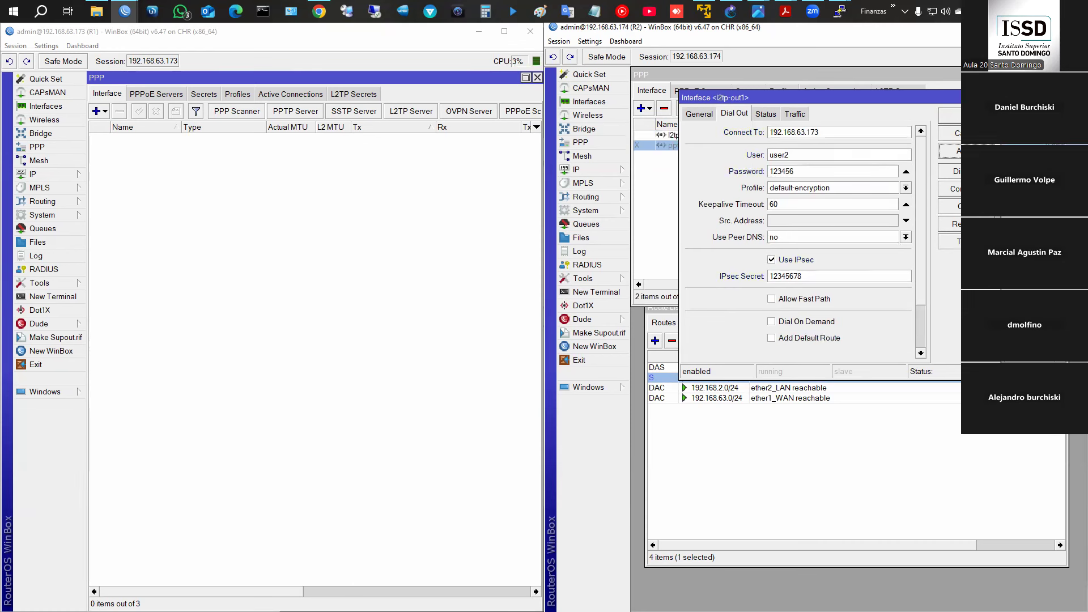
pyautogui.click(956, 117)
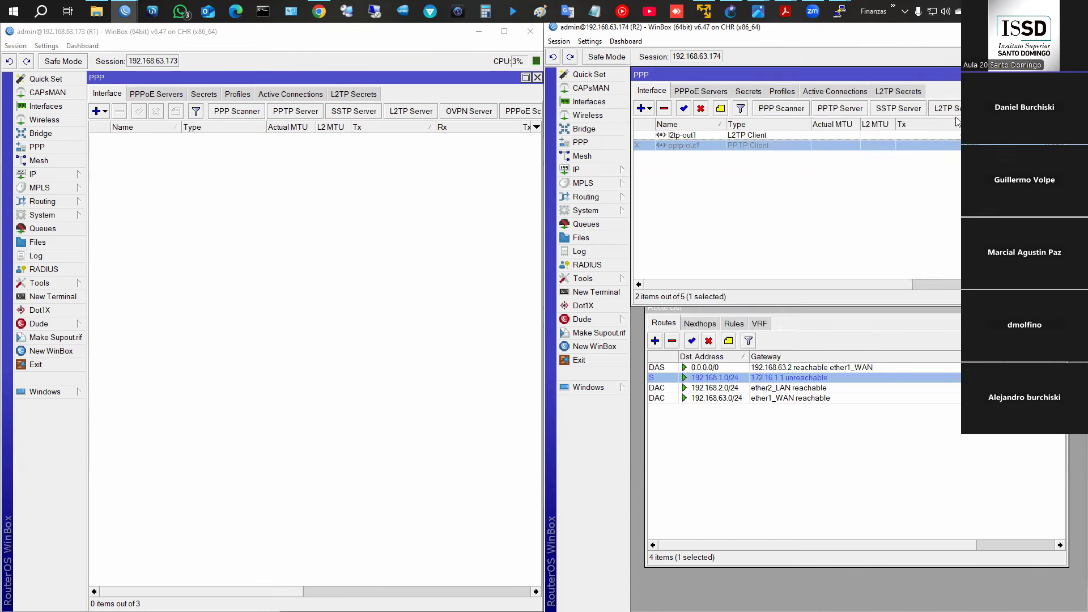
# - Check R1's active connections, then open user2 from the PPP secrets list
pyautogui.click(280, 97)
pyautogui.click(107, 93)
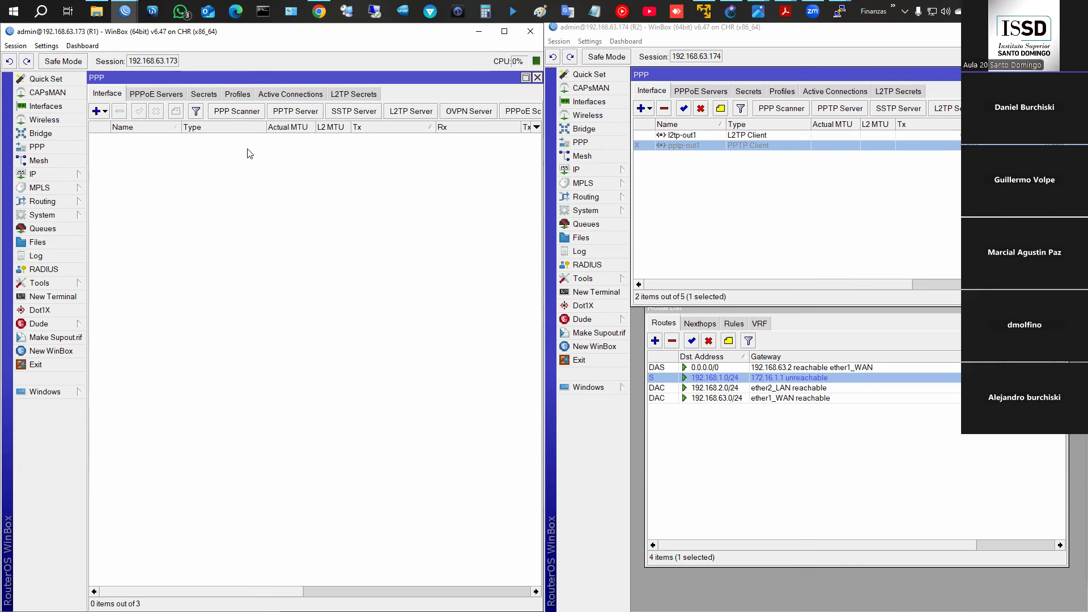
pyautogui.click(207, 96)
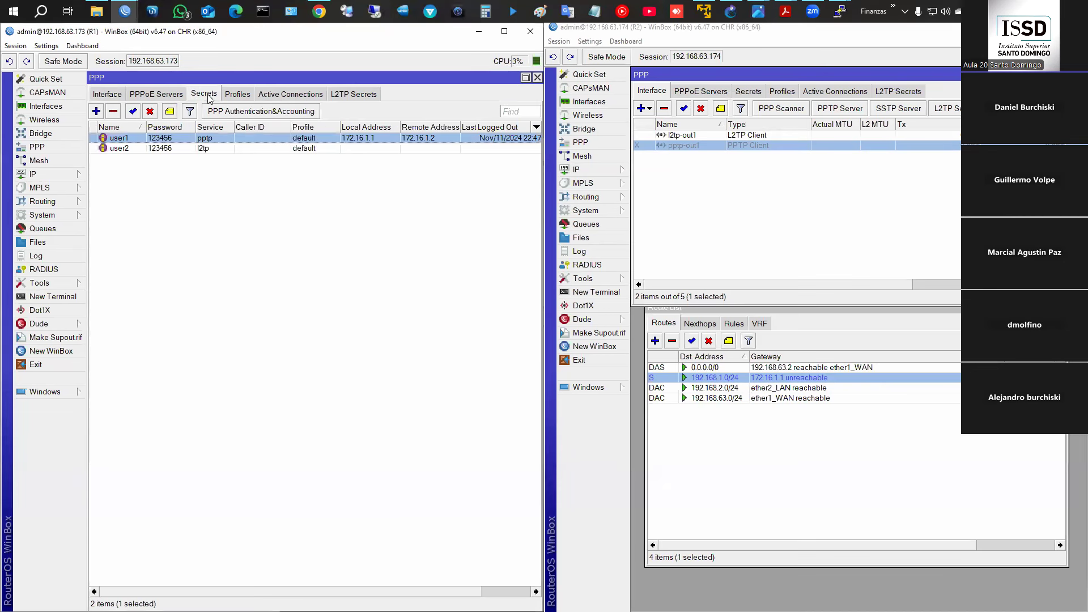
pyautogui.doubleClick(175, 149)
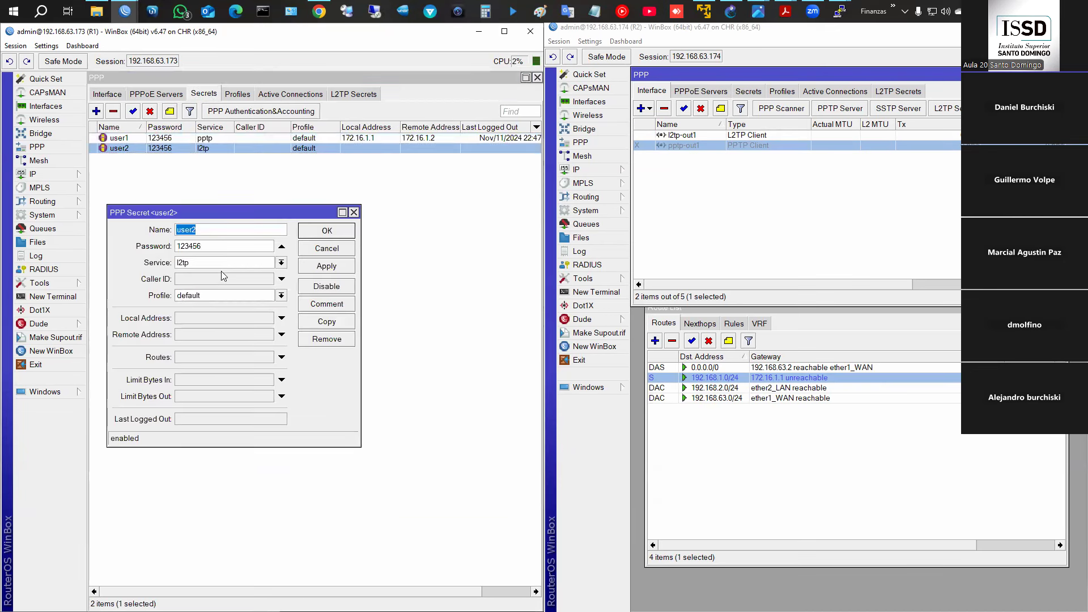
# - Set user2's local address 172.16.1.1 and remote address 172.16.1.2 and save
pyautogui.click(208, 322)
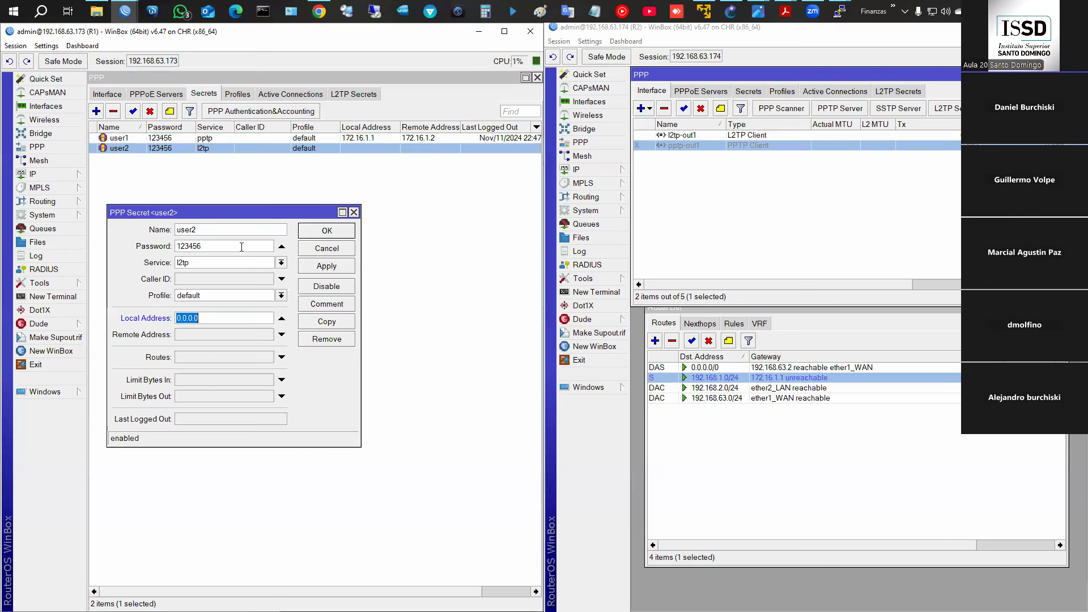
pyautogui.write('172.16.1.1')
pyautogui.moveTo(222, 320); pyautogui.dragTo(136, 318)
pyautogui.click(202, 335)
pyautogui.write('172.16.1.1')
pyautogui.write('2')
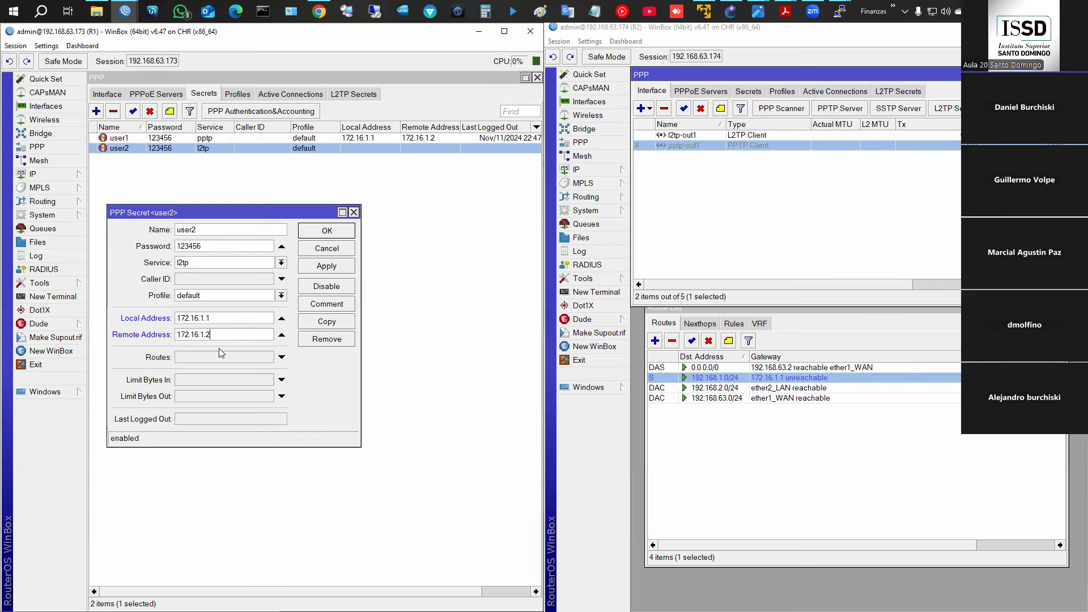
pyautogui.click(334, 233)
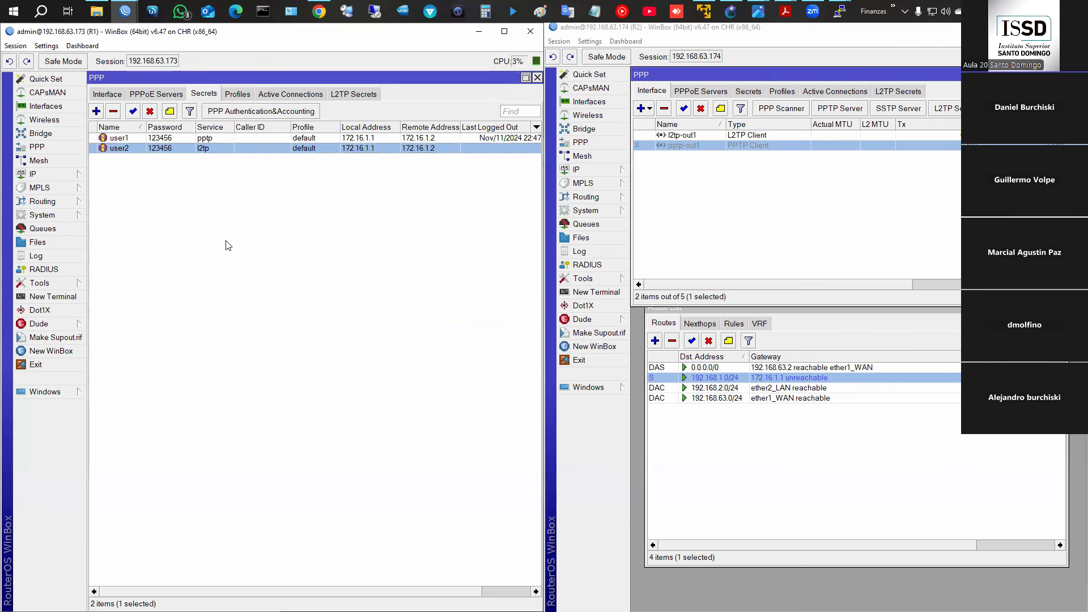
# - Enable R1's firewall rule accepting UDP ports 1701, 4500 and 500
pyautogui.click(57, 175)
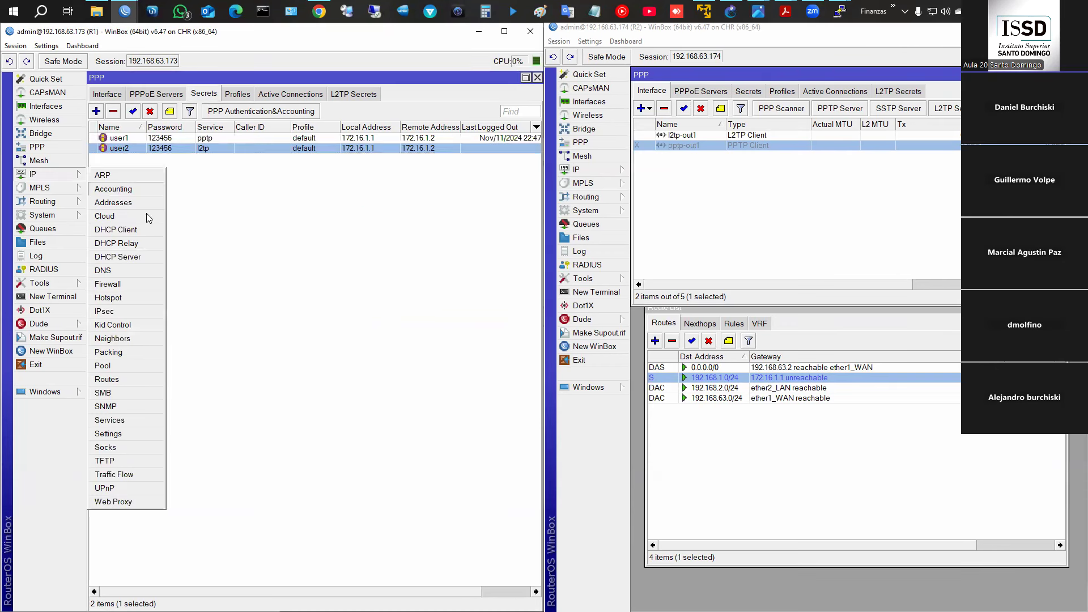
pyautogui.click(142, 283)
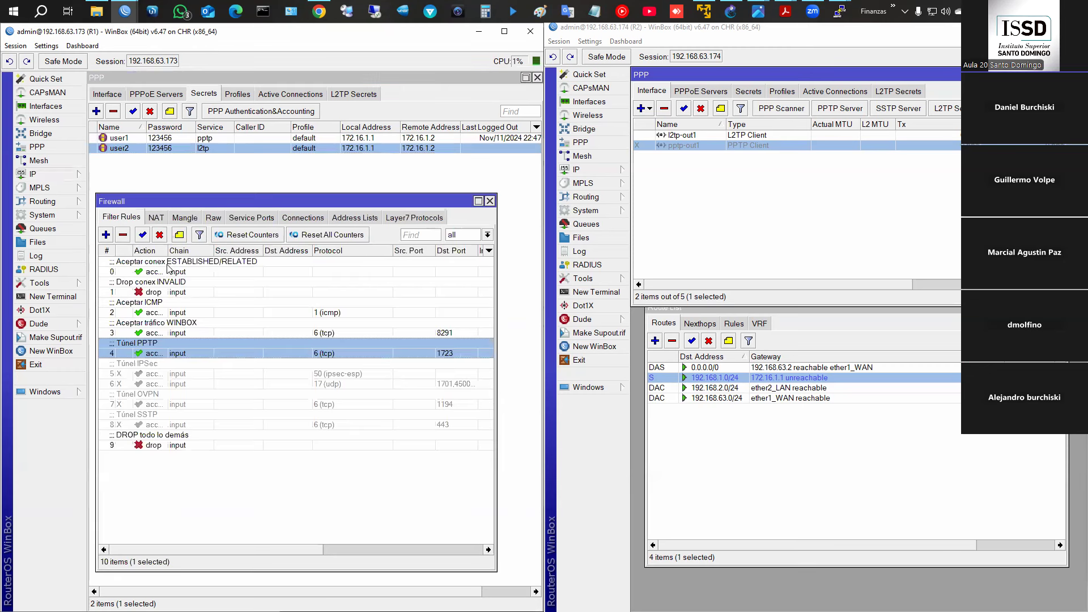
pyautogui.doubleClick(180, 384)
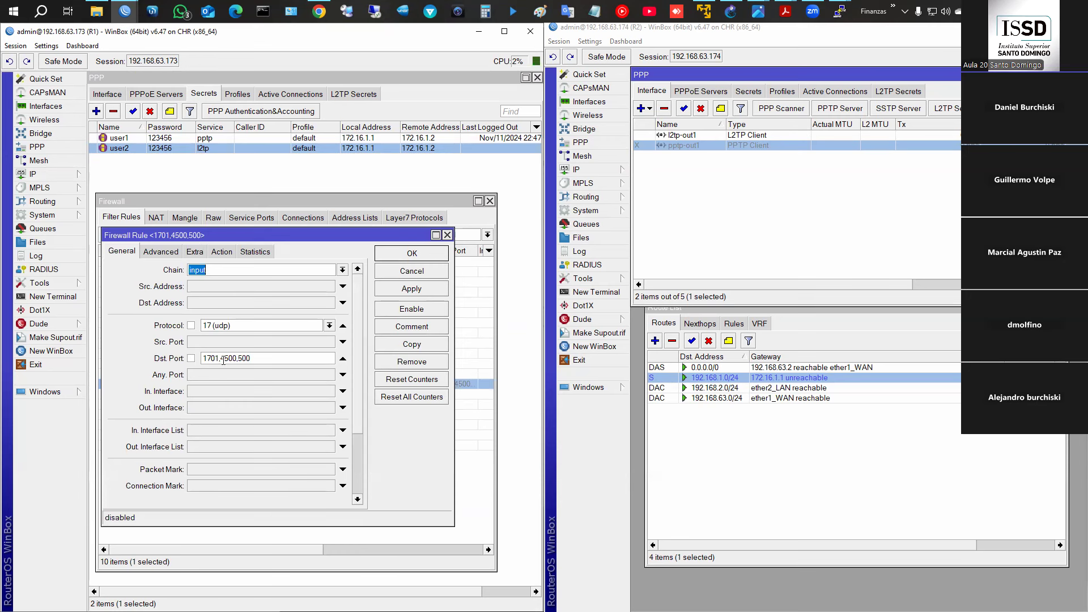
pyautogui.click(411, 309)
pyautogui.click(412, 254)
# - Enable the IPsec ESP firewall rule, then check PPP status on R1 and R2
pyautogui.doubleClick(190, 373)
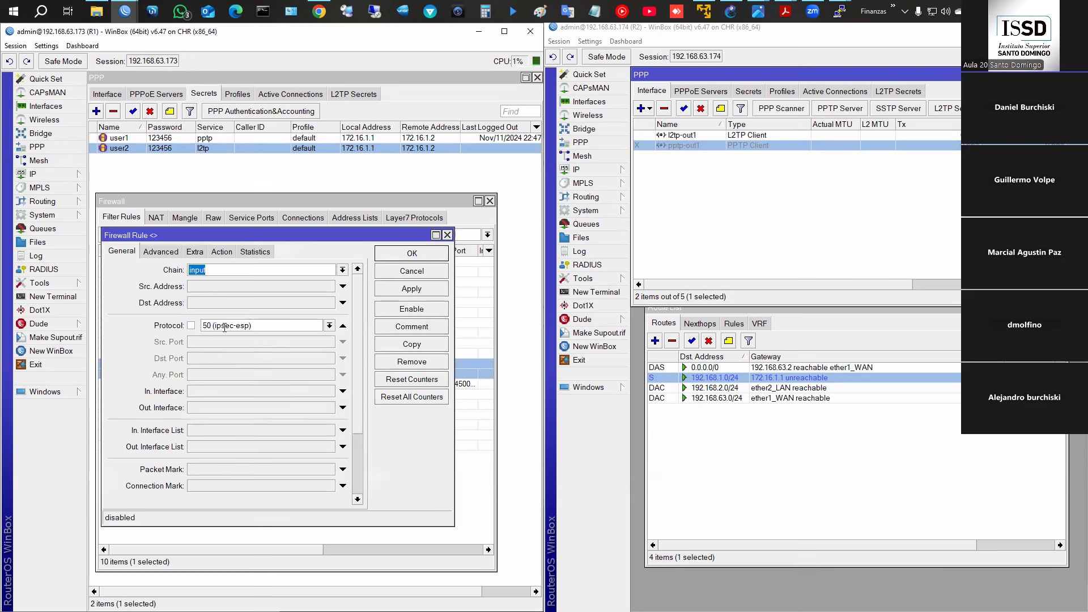
pyautogui.click(417, 255)
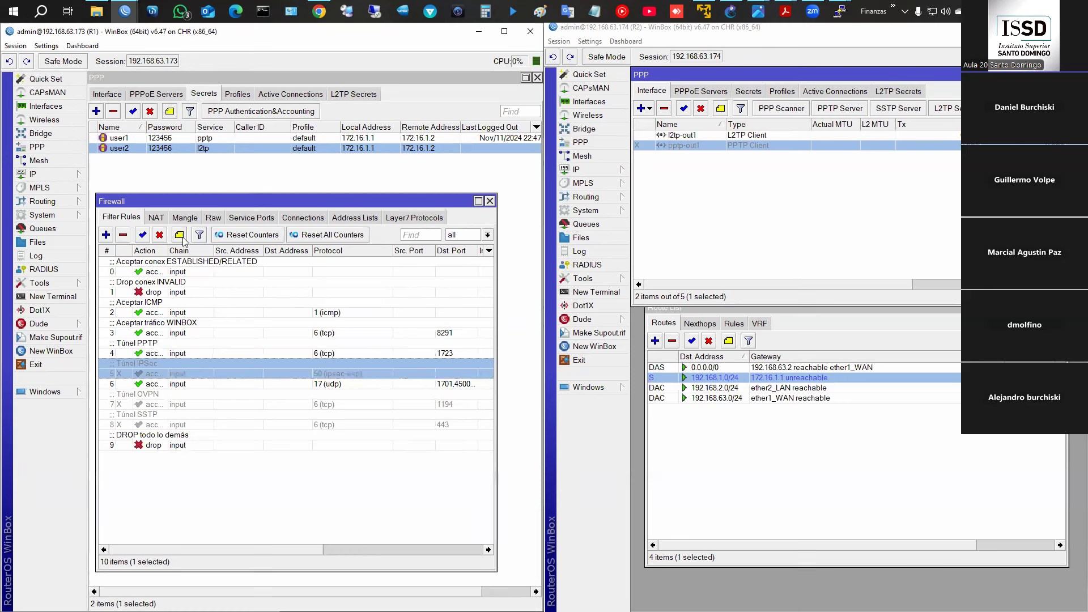
pyautogui.click(142, 235)
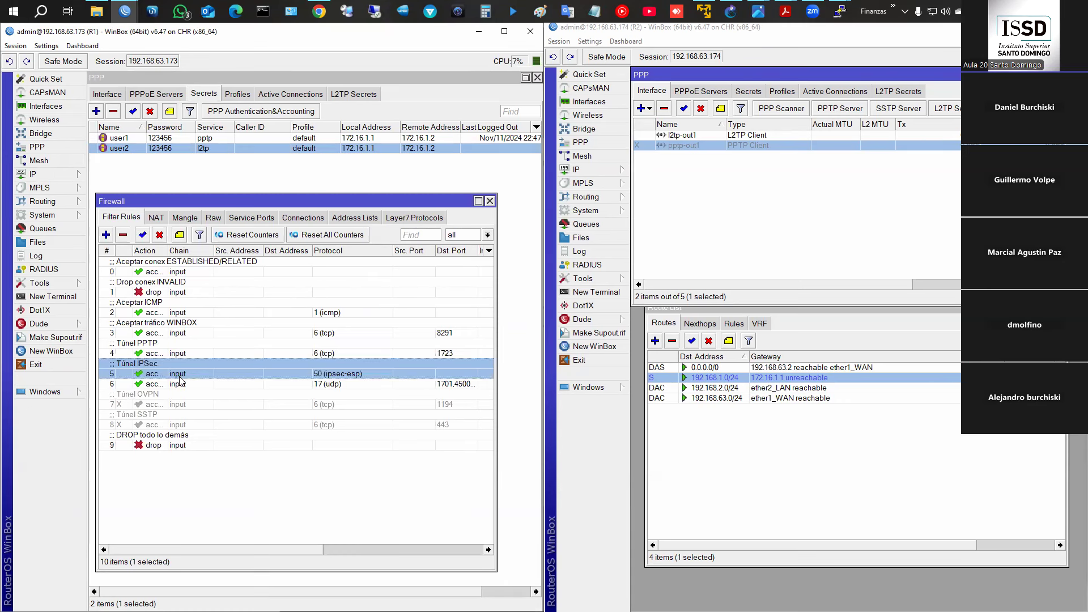
pyautogui.click(490, 201)
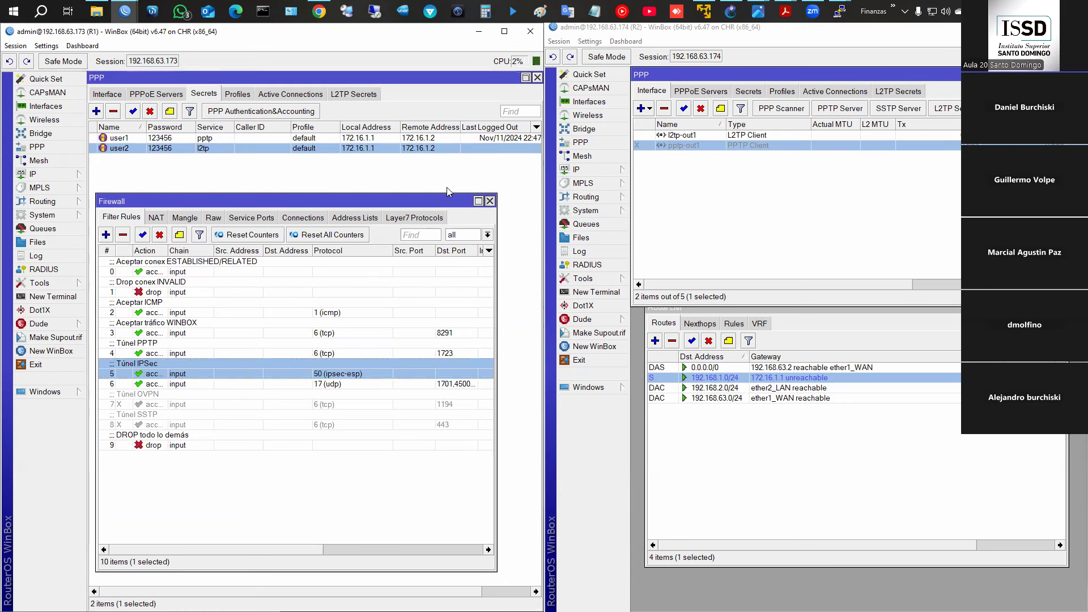
pyautogui.click(282, 95)
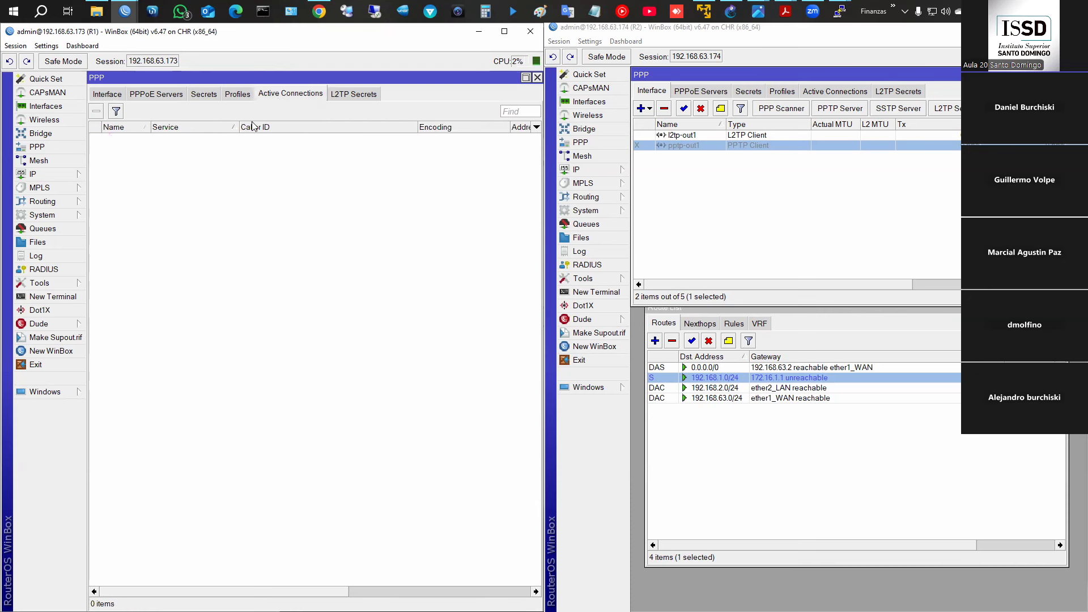
pyautogui.click(116, 95)
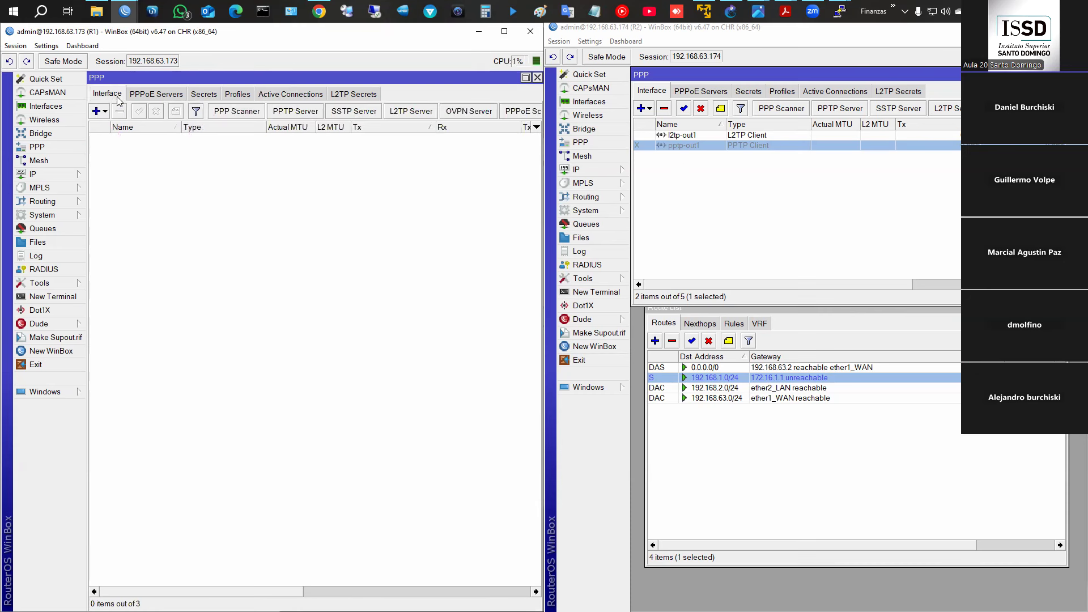
pyautogui.click(706, 133)
# - Inspect user2's L2TP active connection and encryption columns, then the full Interfaces list
pyautogui.click(183, 139)
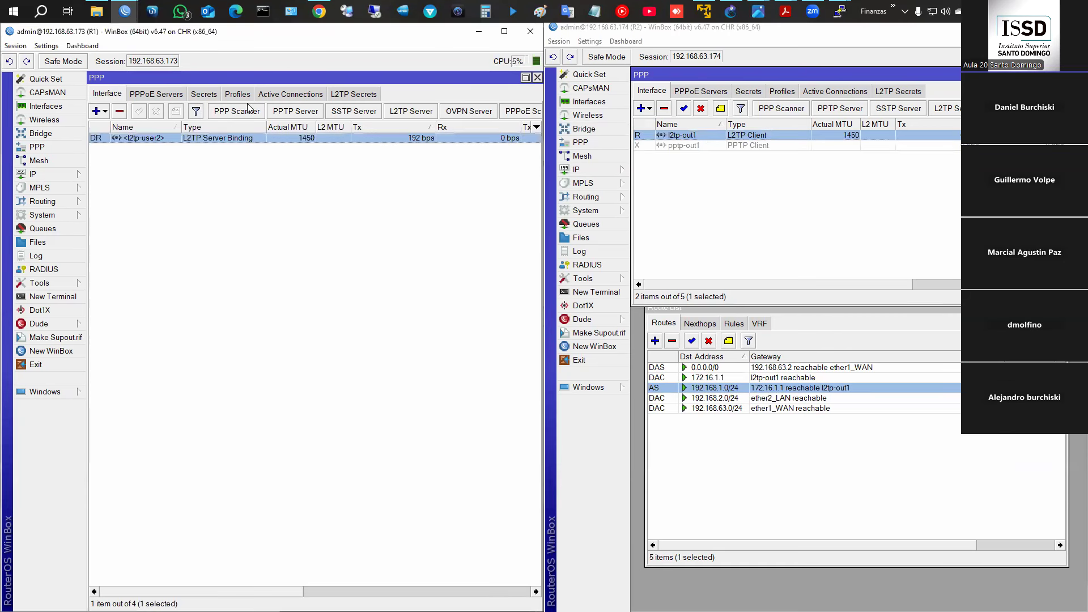
pyautogui.click(264, 94)
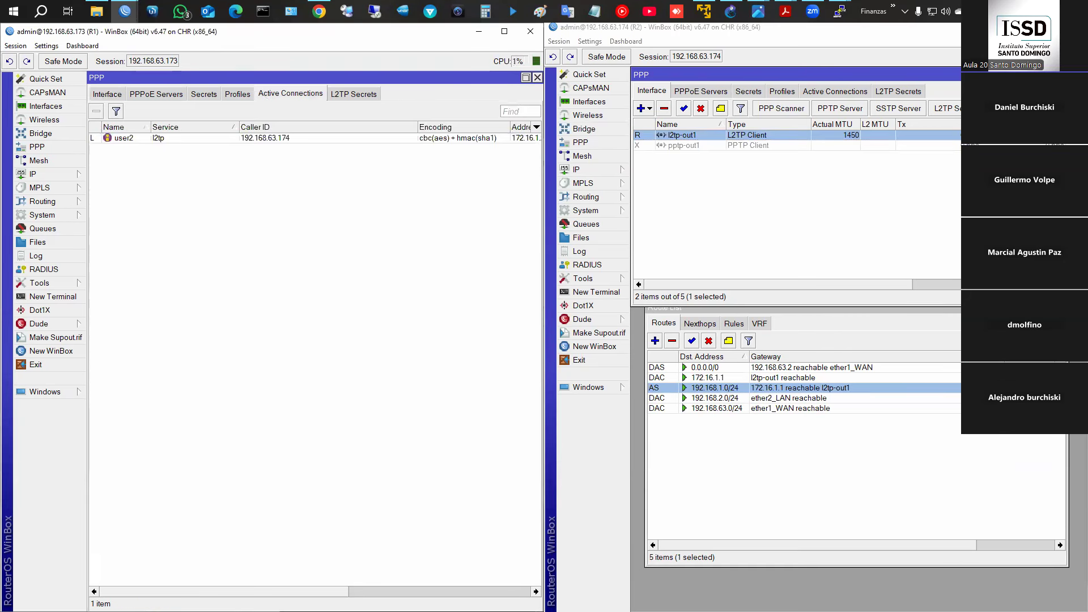
pyautogui.moveTo(328, 591); pyautogui.dragTo(486, 593)
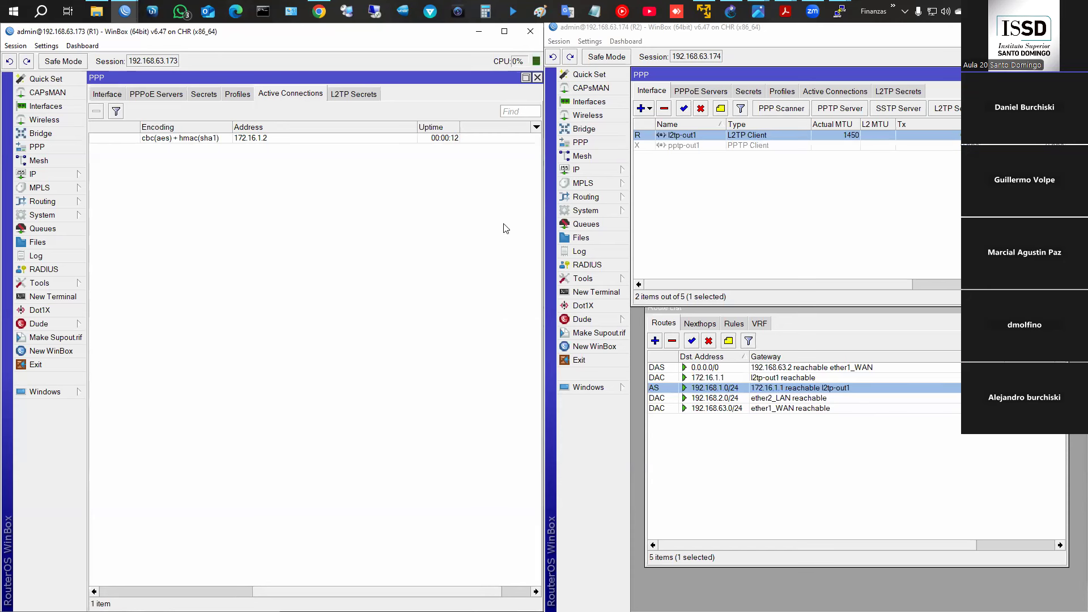
pyautogui.moveTo(371, 591); pyautogui.dragTo(165, 529)
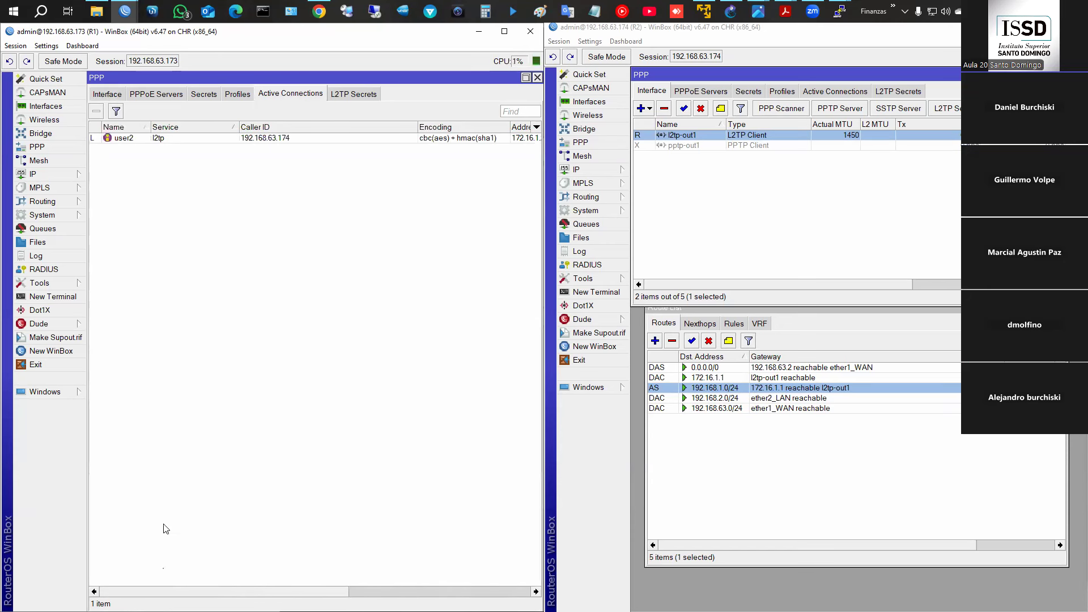
pyautogui.click(100, 94)
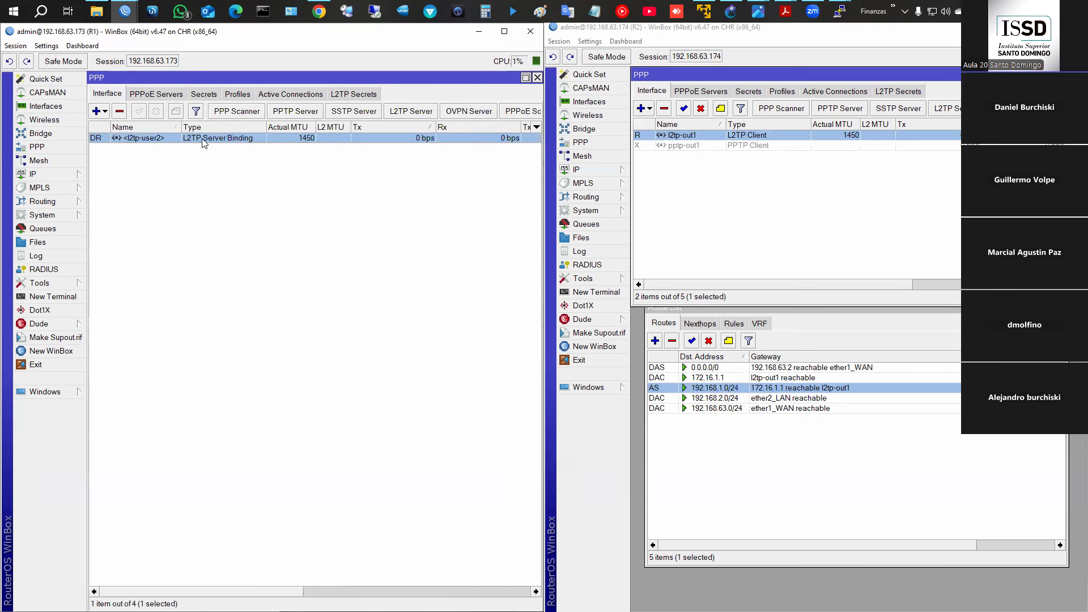
pyautogui.click(45, 106)
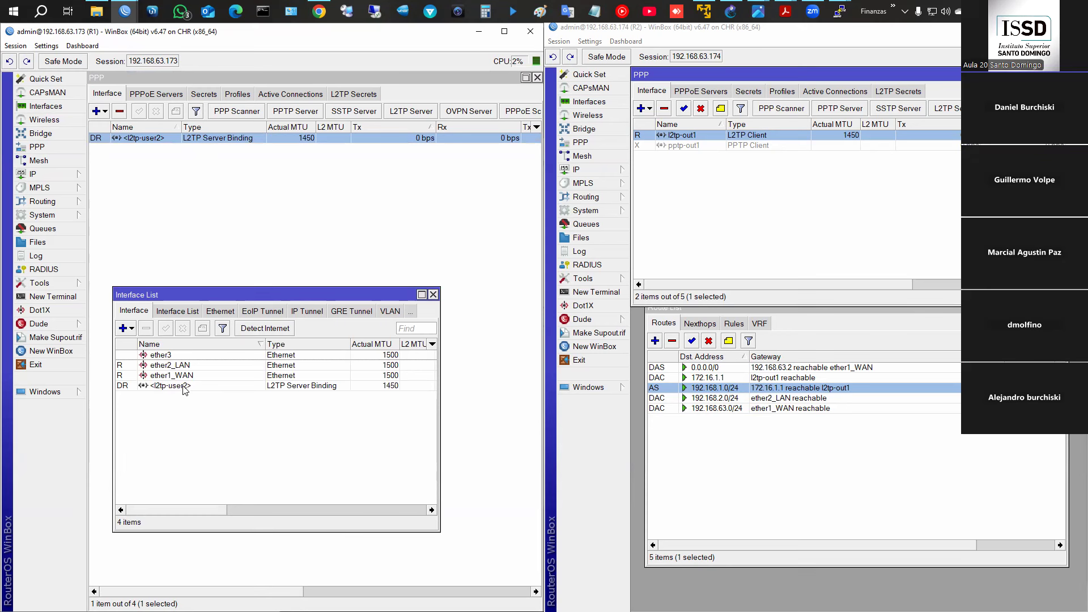
# - Show R1's route list with 192.168.2.0/24 via 172.16.1.2 on l2tp-user2, alongside R2's routes
pyautogui.click(433, 294)
pyautogui.click(49, 175)
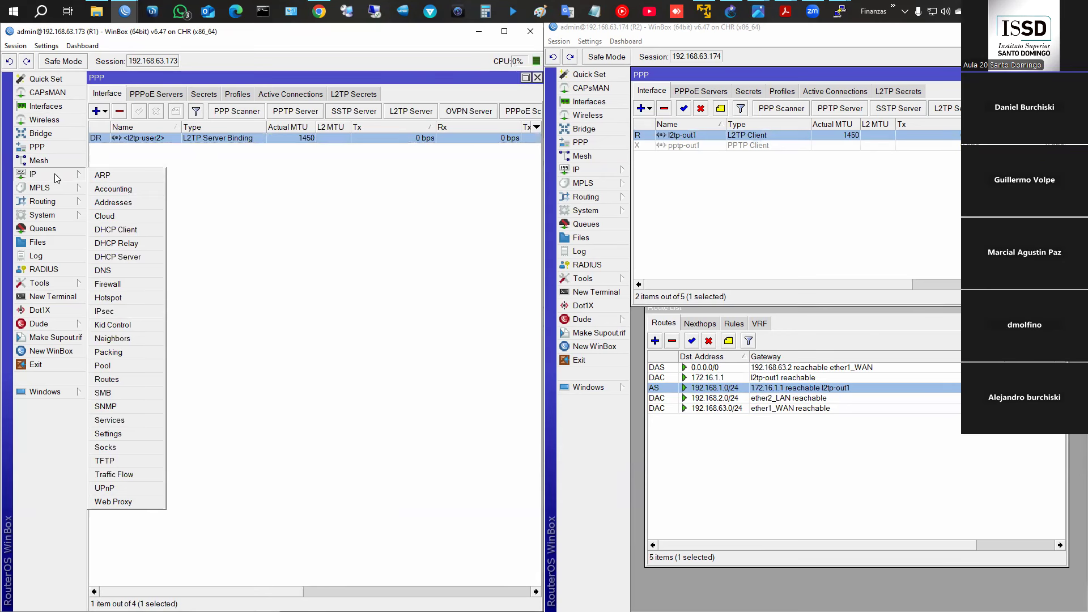
pyautogui.click(124, 376)
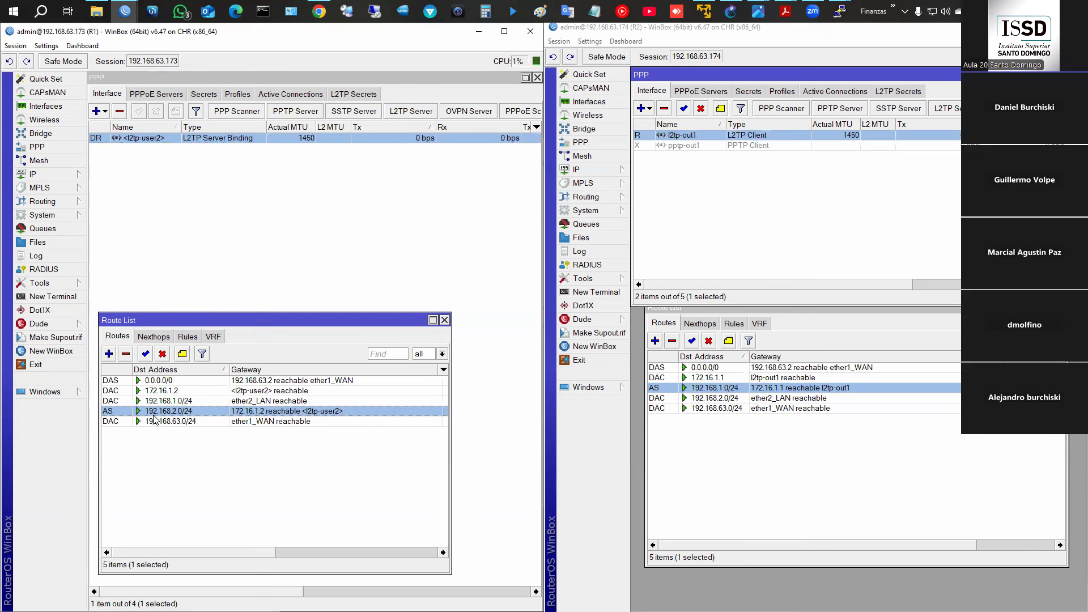
pyautogui.click(732, 387)
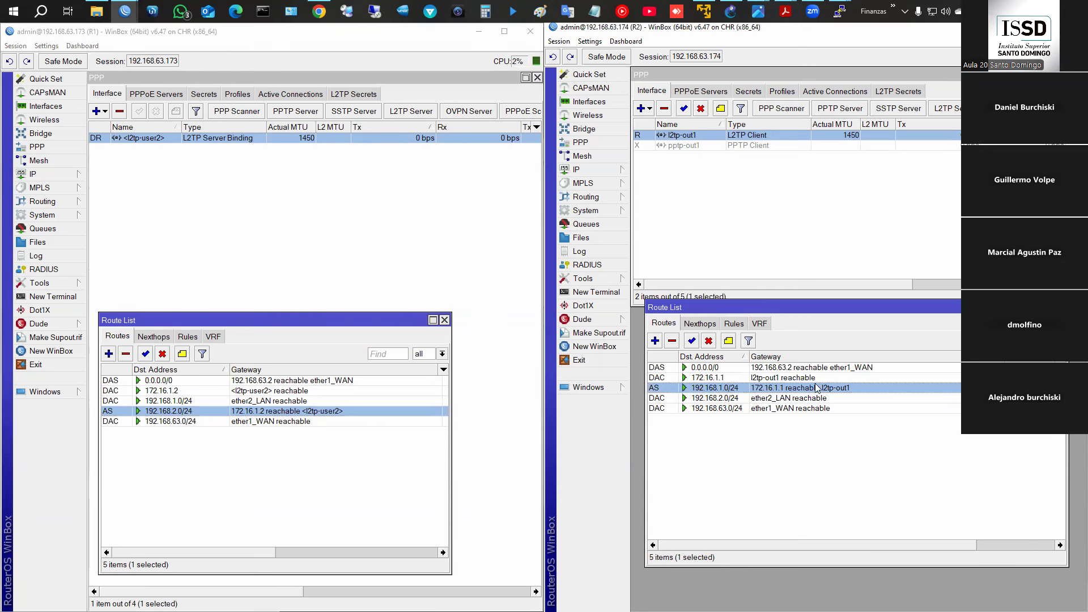
pyautogui.click(839, 13)
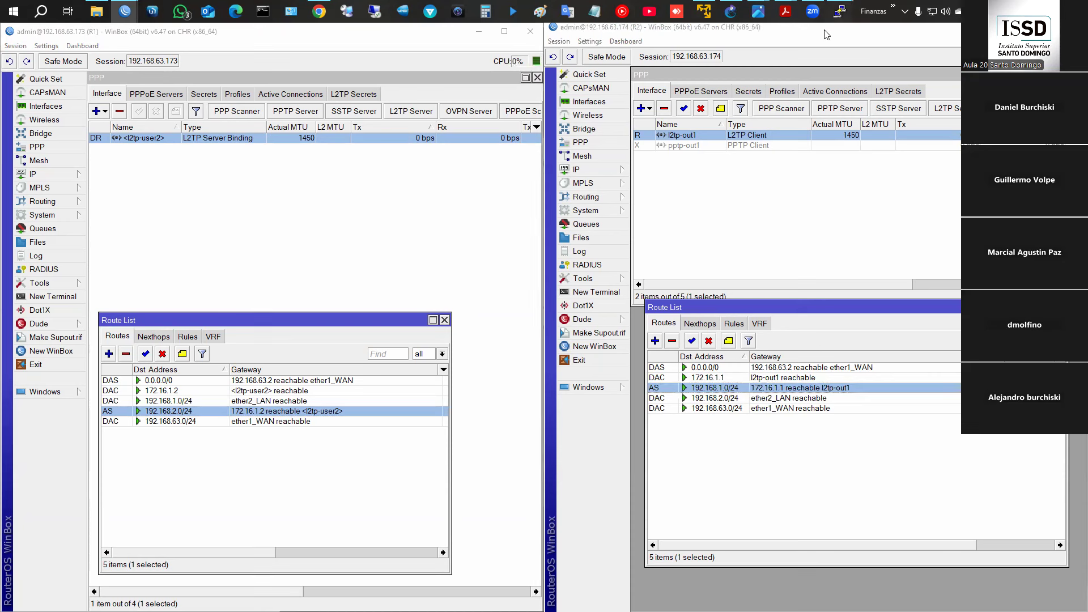
pyautogui.click(786, 64)
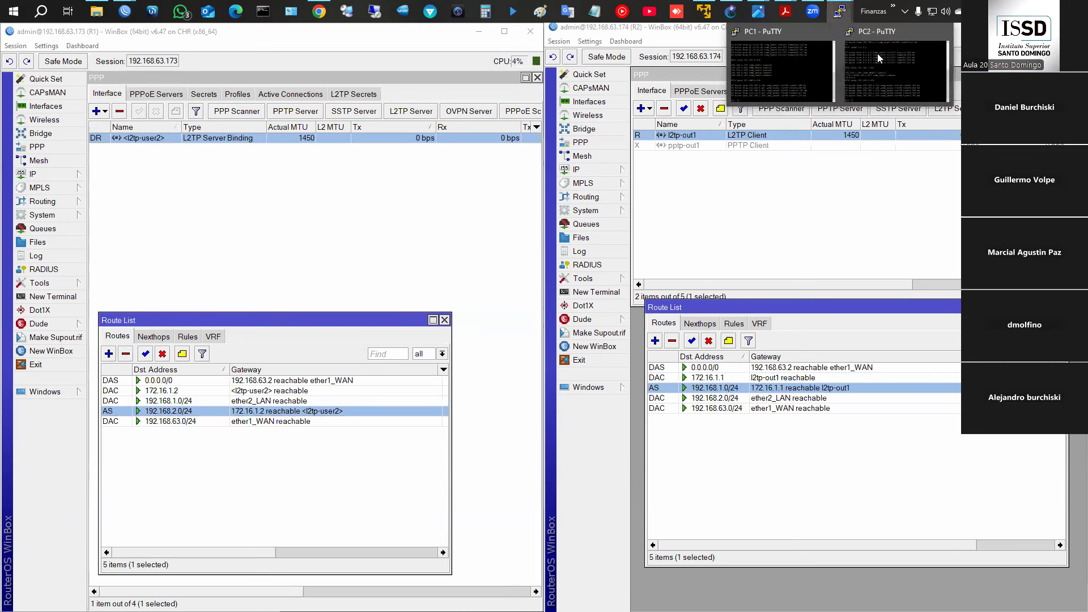
# - Rerun the ping from PC1 to 192.168.2.254 across the tunnel
pyautogui.click(880, 56)
pyautogui.moveTo(838, 20)
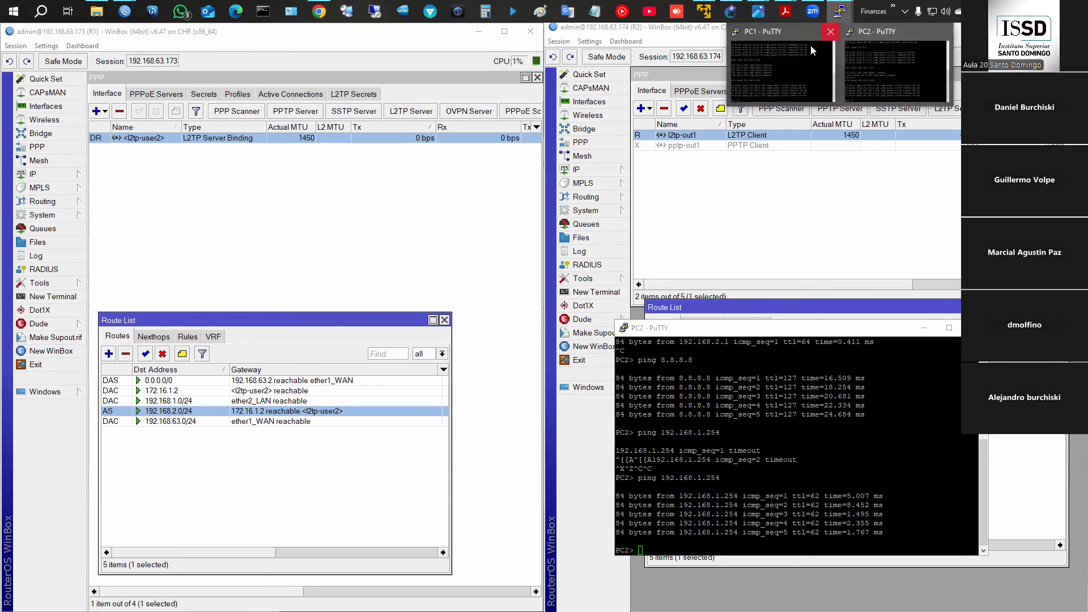
pyautogui.click(786, 63)
pyautogui.press('Up')
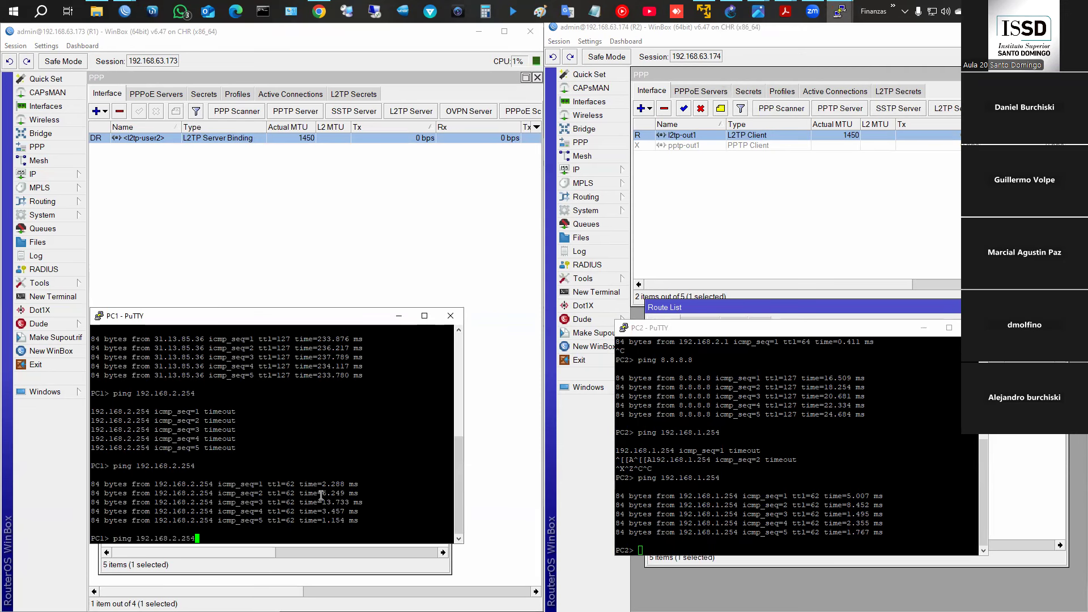
pyautogui.press('Return')
# - Rerun the ping from PC2 to 192.168.1.254 and confirm replies
pyautogui.click(657, 473)
pyautogui.press('Up')
pyautogui.press('Return')
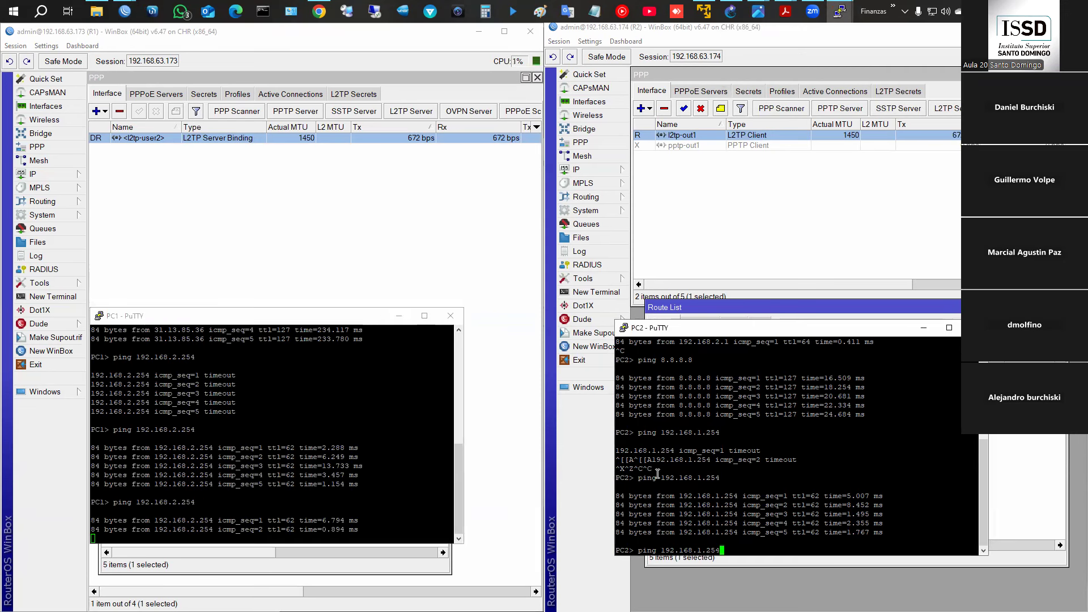
pyautogui.click(52, 175)
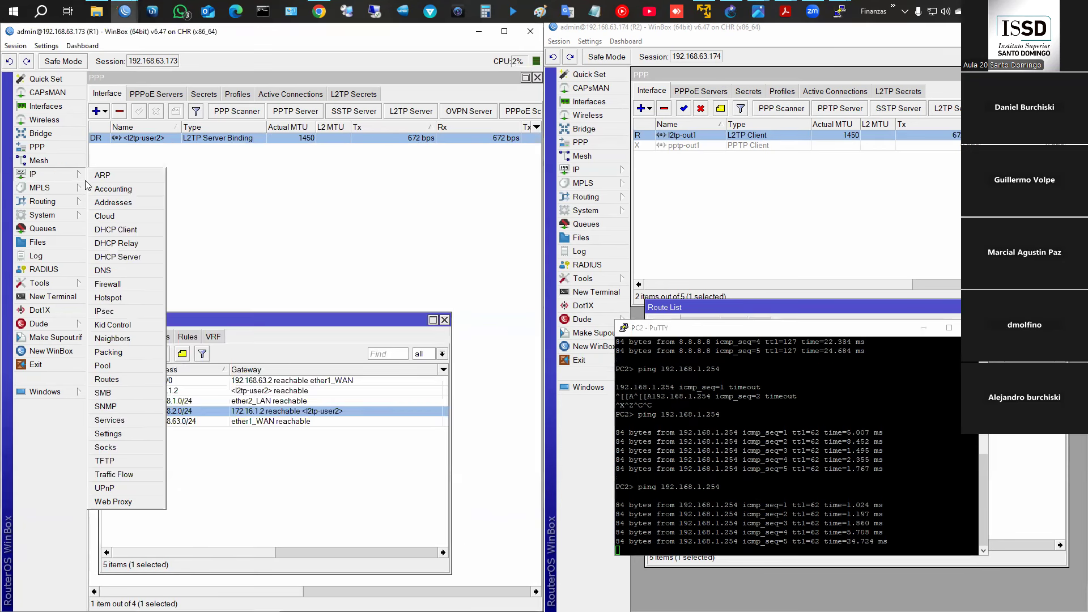
# - Open R1's IPsec settings and review the l2tp-in-server policy, identities, profiles and peer
pyautogui.click(127, 311)
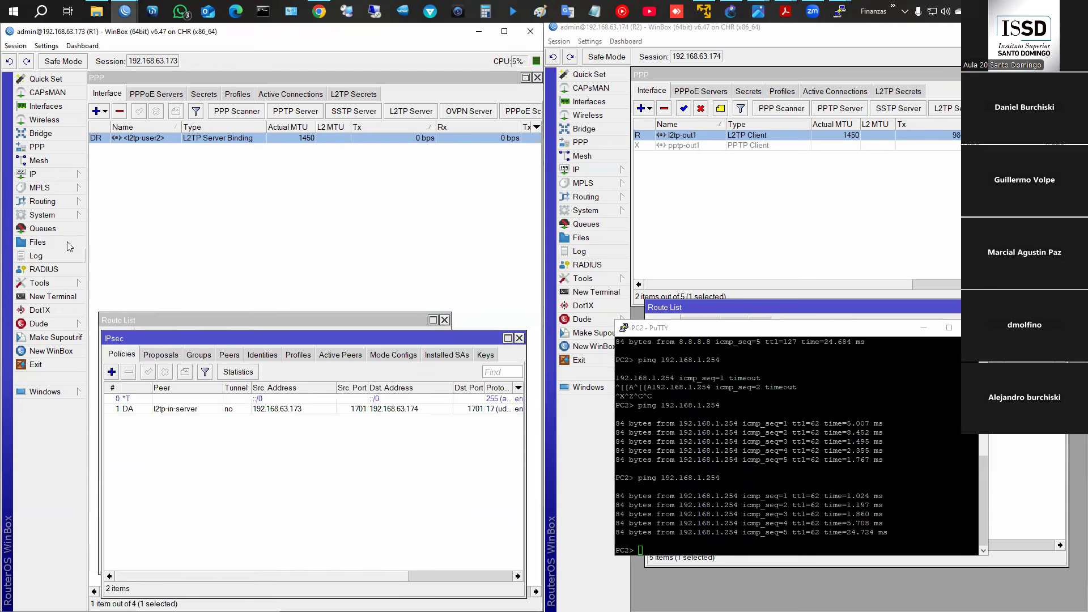
pyautogui.click(125, 408)
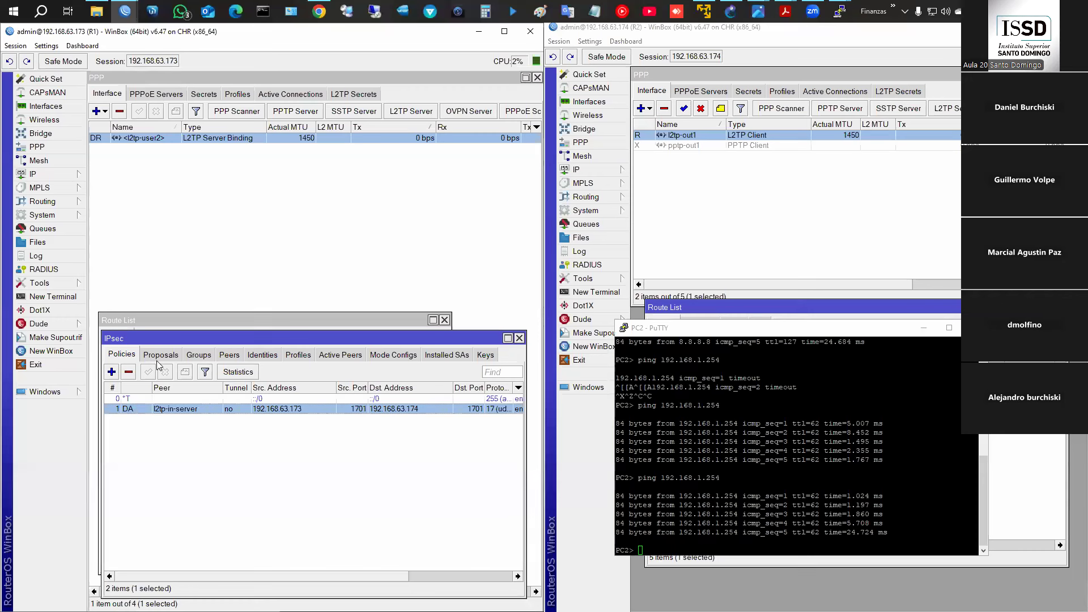
pyautogui.click(262, 356)
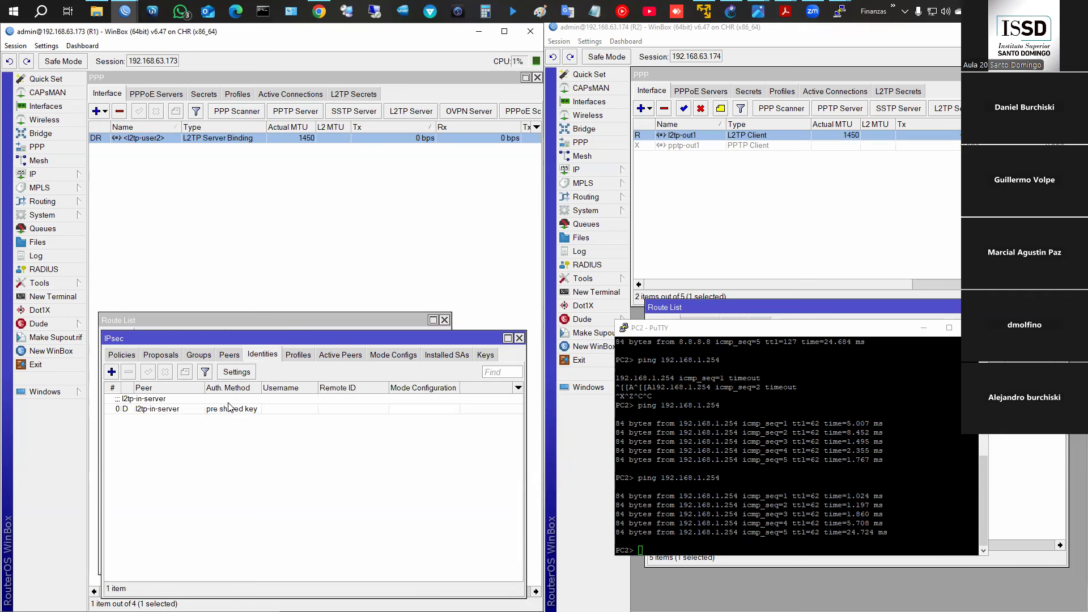
pyautogui.click(210, 409)
pyautogui.click(296, 356)
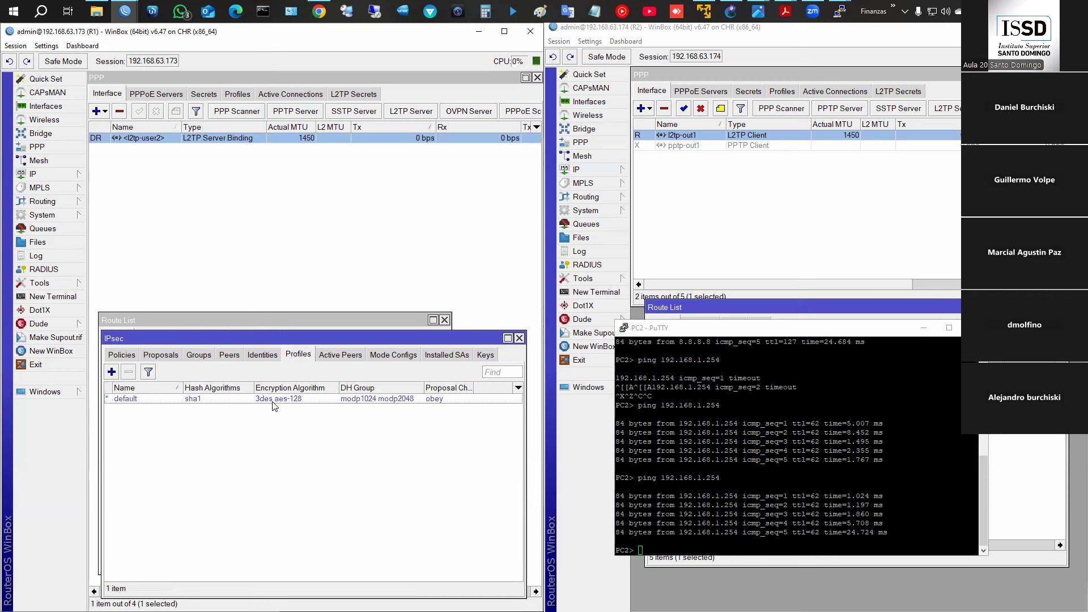
pyautogui.click(263, 356)
pyautogui.click(229, 354)
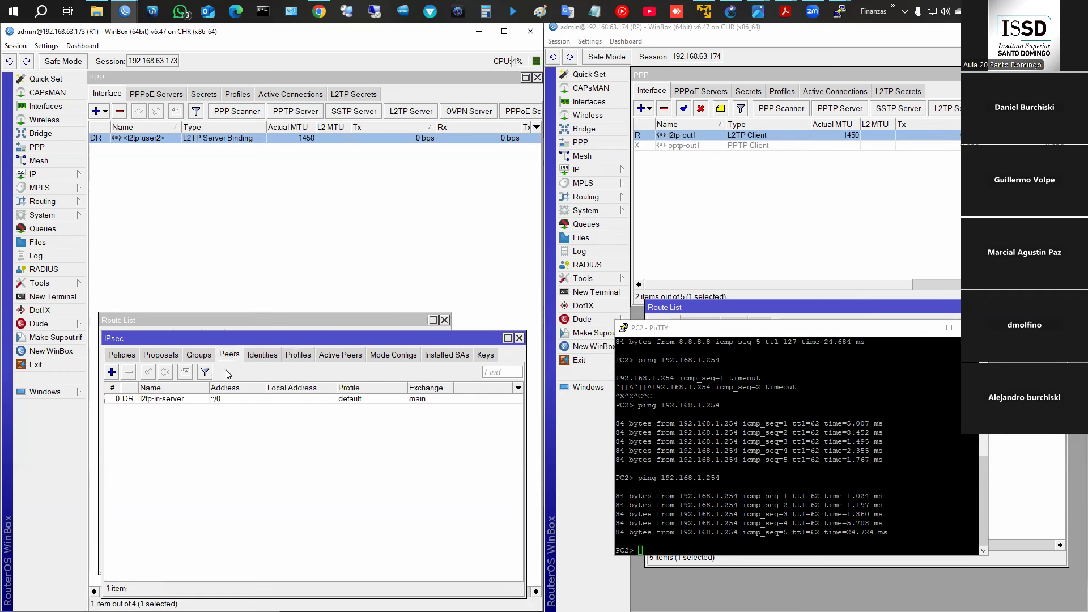
pyautogui.click(205, 400)
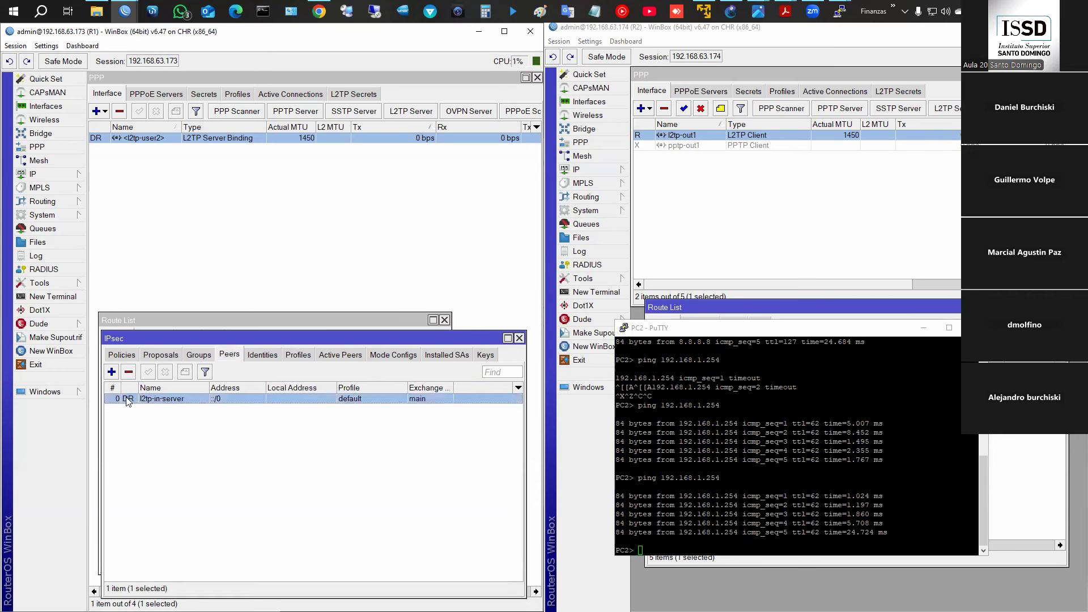
# - Check the proposals, then scroll the policies list to show PH2 State established
pyautogui.click(173, 357)
pyautogui.click(122, 355)
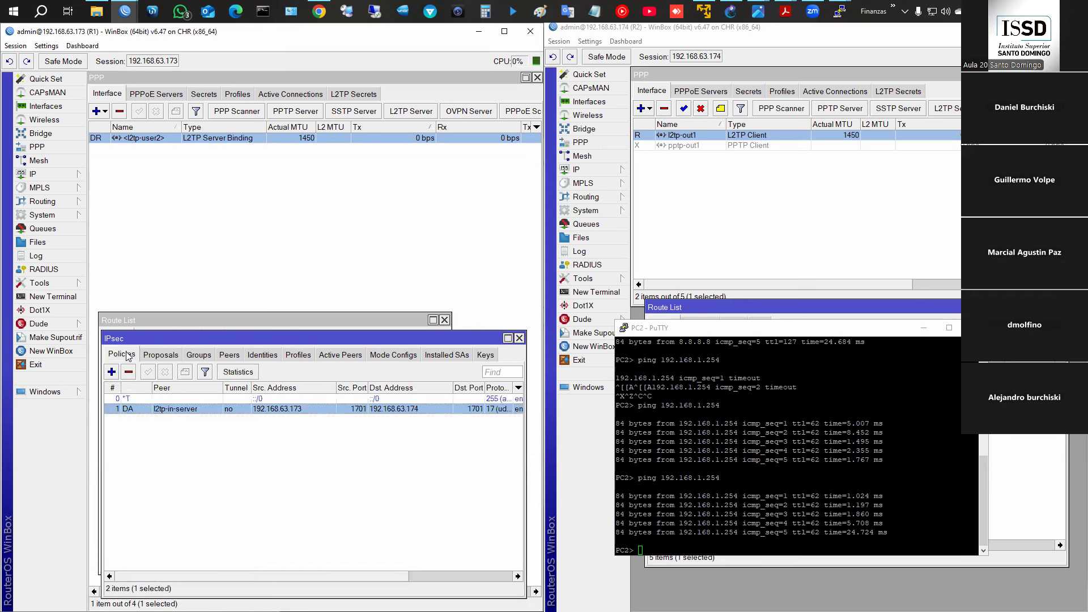
pyautogui.moveTo(295, 575); pyautogui.dragTo(201, 572)
pyautogui.moveTo(288, 576); pyautogui.dragTo(453, 583)
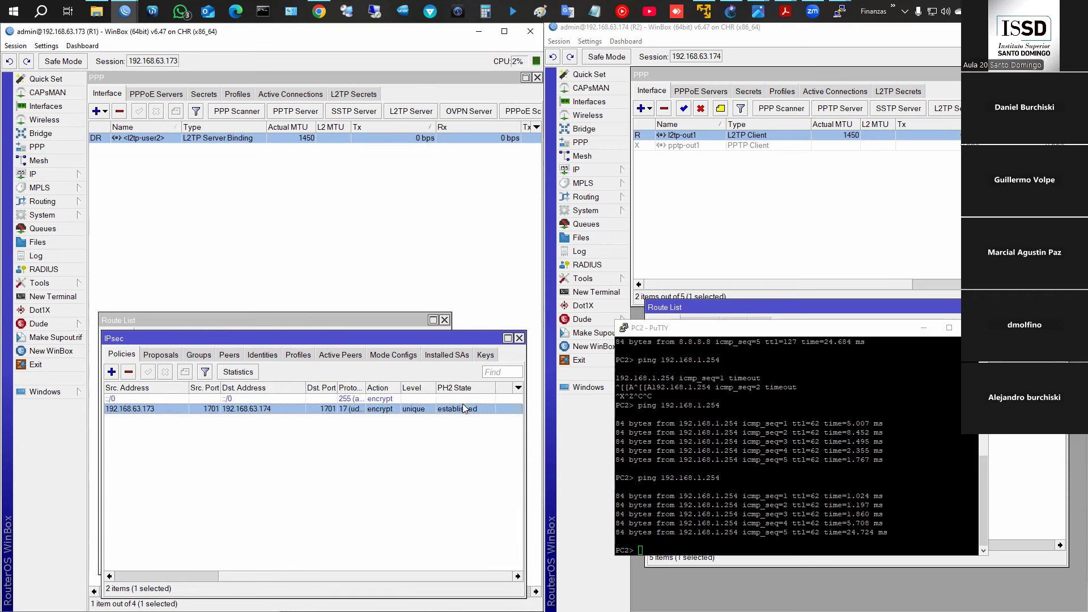
# - Inspect the L2TP IPsec policy's General and Action settings, discarding an accidental copy
pyautogui.doubleClick(250, 409)
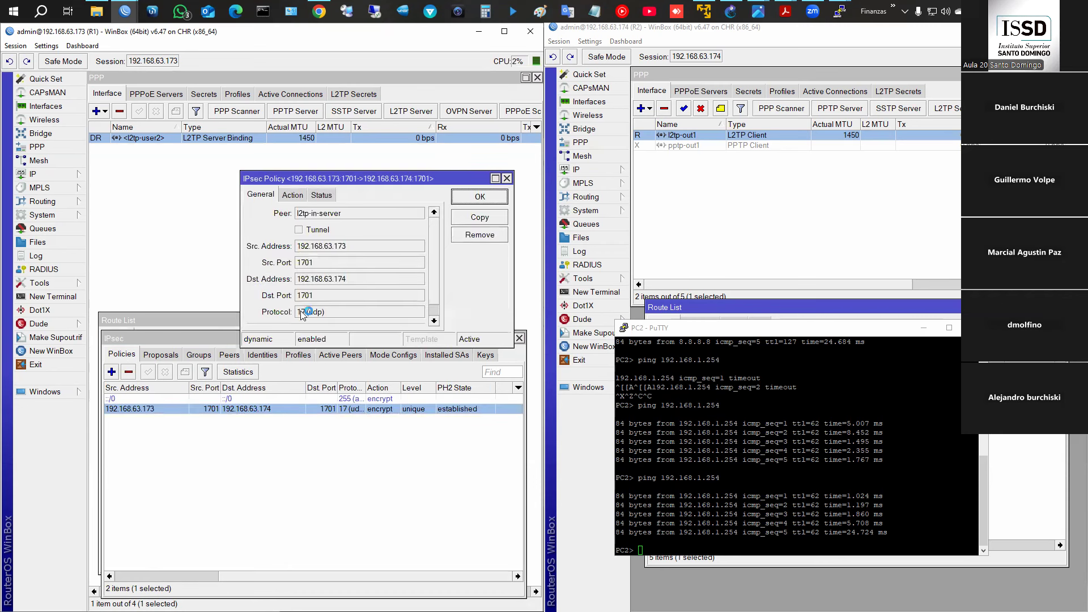
pyautogui.click(291, 195)
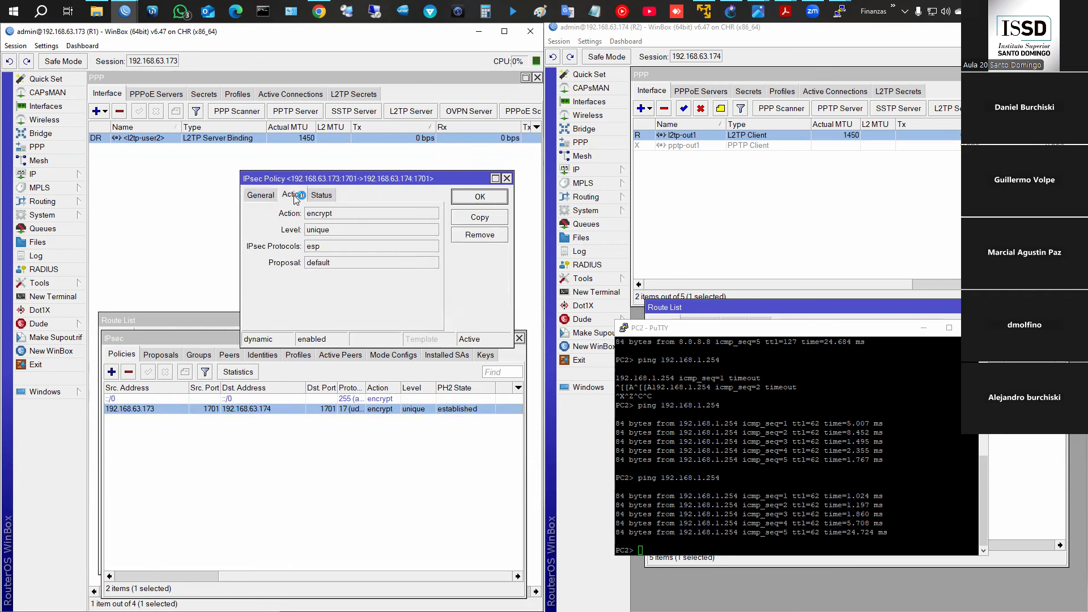
pyautogui.click(261, 195)
pyautogui.click(472, 222)
pyautogui.click(496, 228)
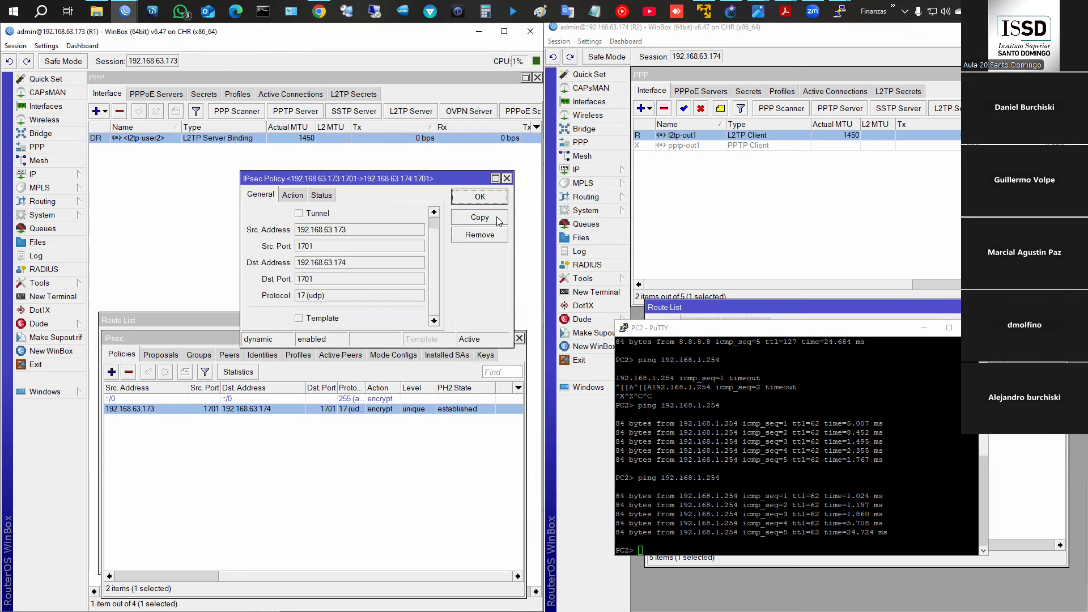
pyautogui.click(507, 178)
# - Inspect the l2tp-in-server peer, the active peers, and the identity's secret
pyautogui.click(229, 356)
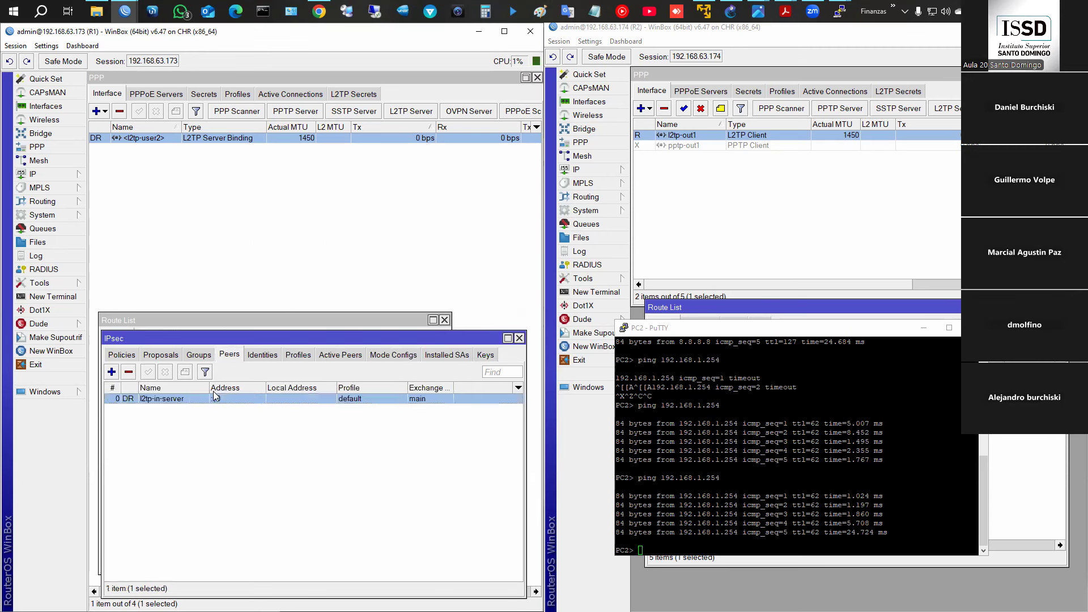
pyautogui.doubleClick(206, 399)
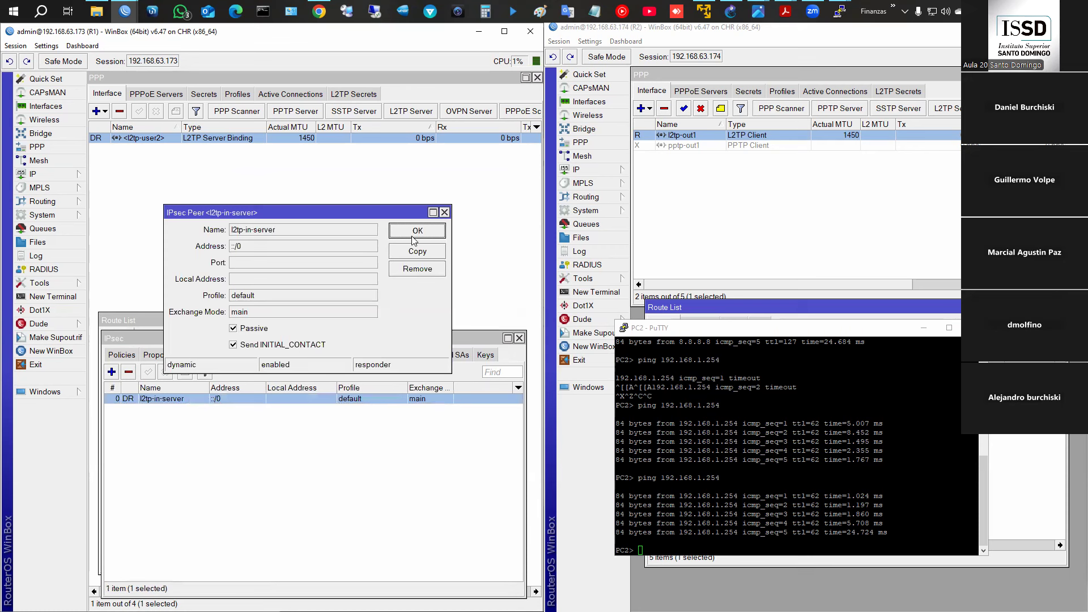
pyautogui.click(444, 213)
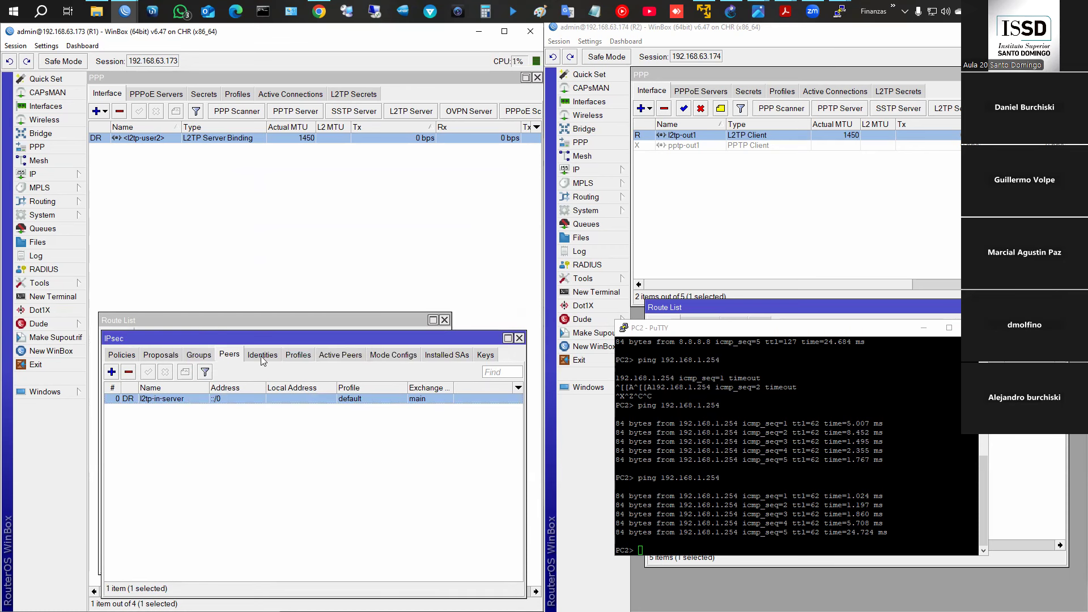
pyautogui.click(339, 356)
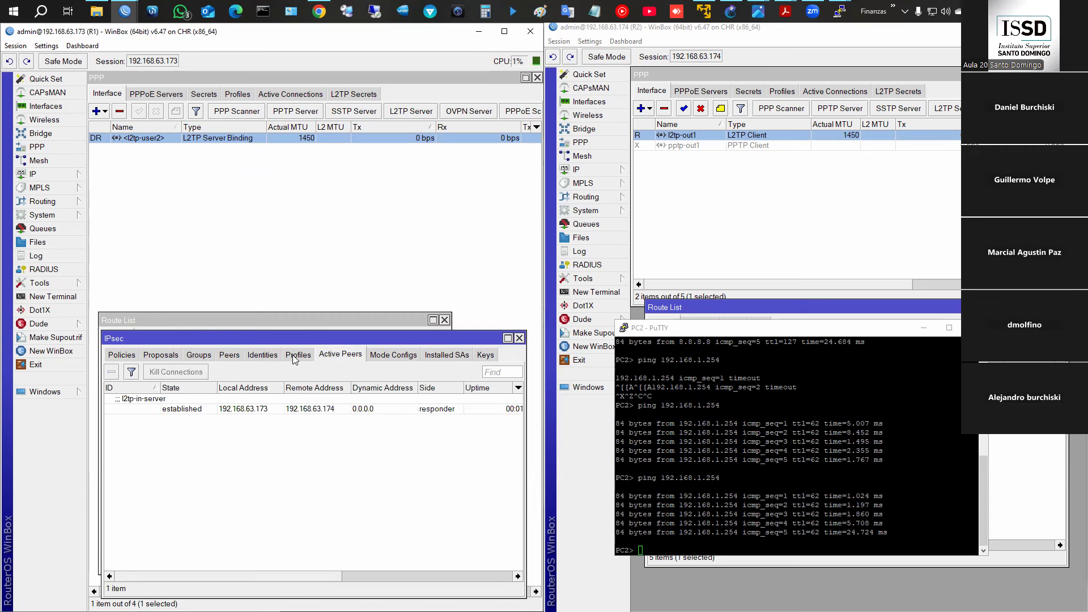
pyautogui.click(264, 355)
pyautogui.doubleClick(237, 409)
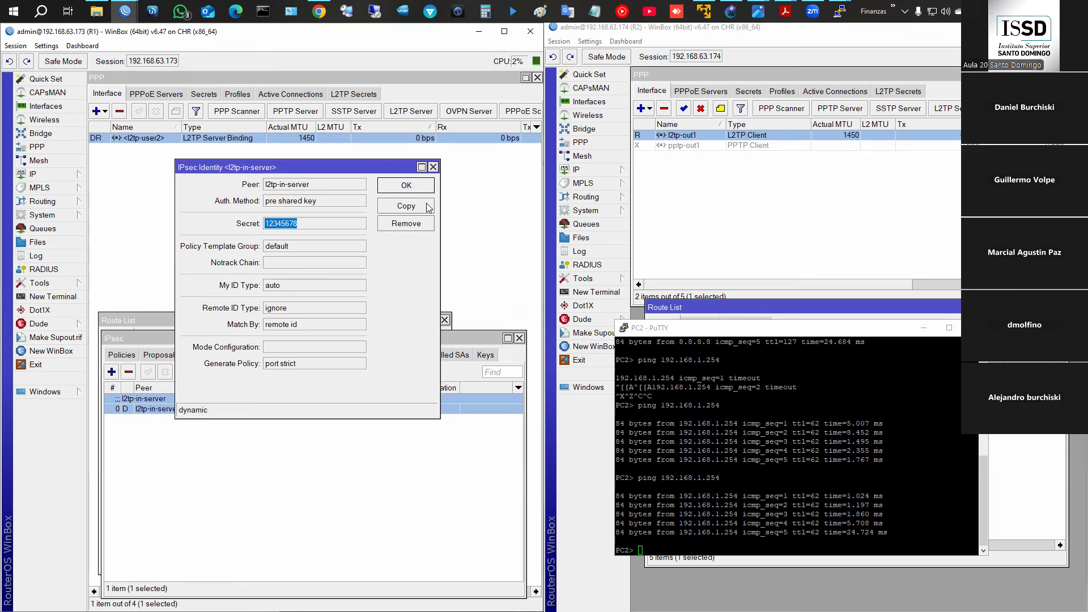
pyautogui.click(405, 186)
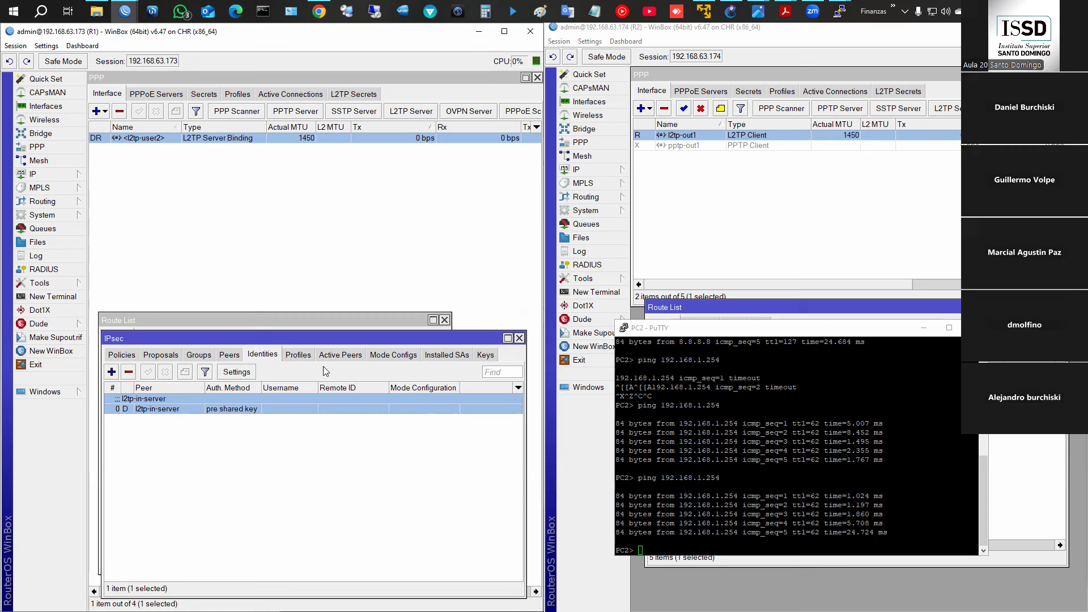
# - Look over the IPsec profiles and default proposal, then close the IPsec window
pyautogui.click(301, 356)
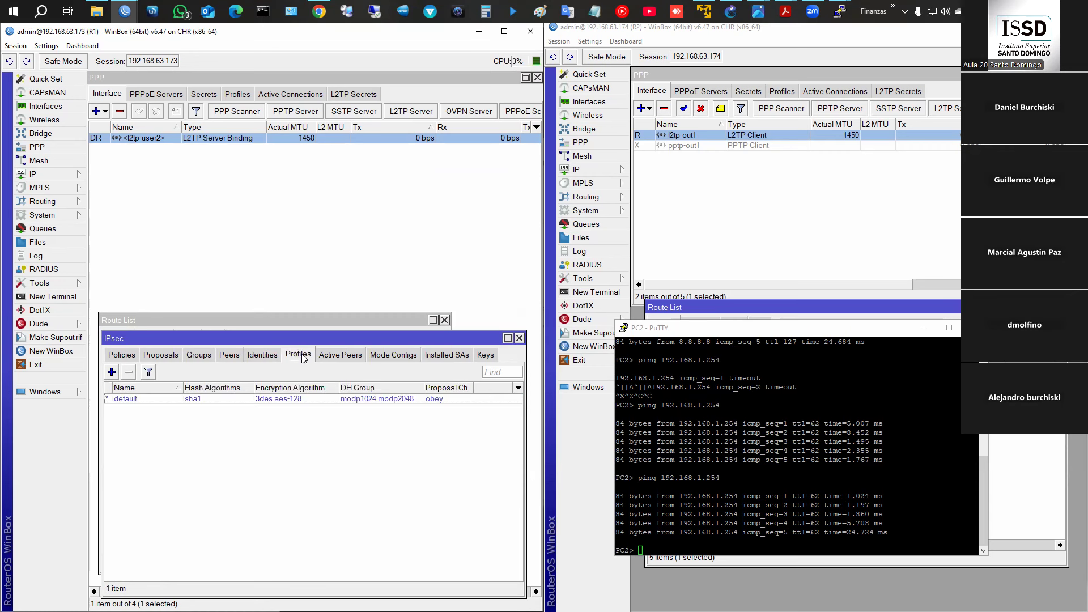
pyautogui.click(170, 359)
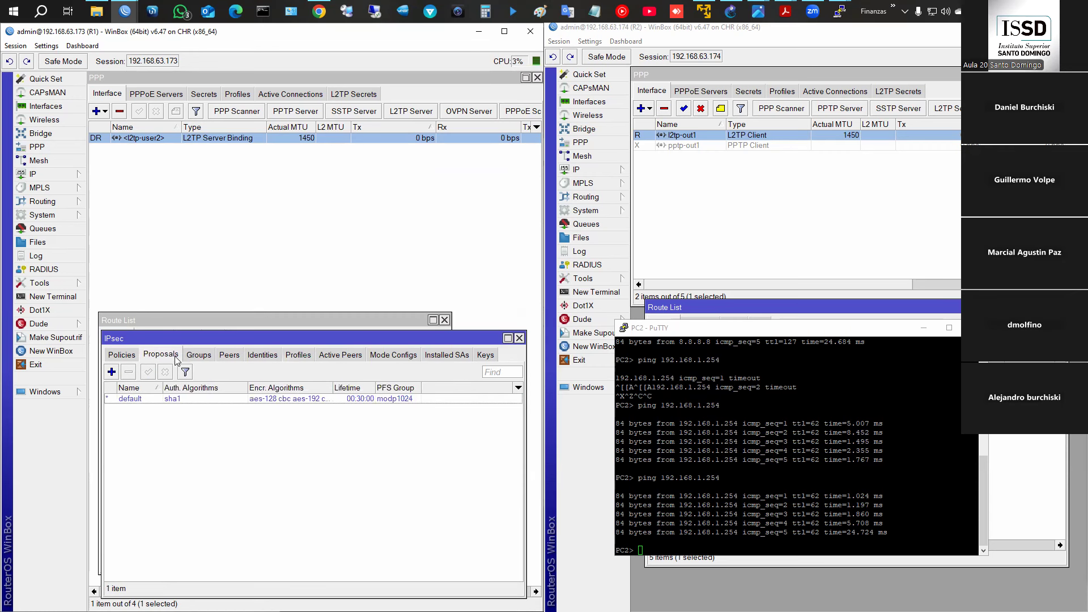
pyautogui.click(313, 400)
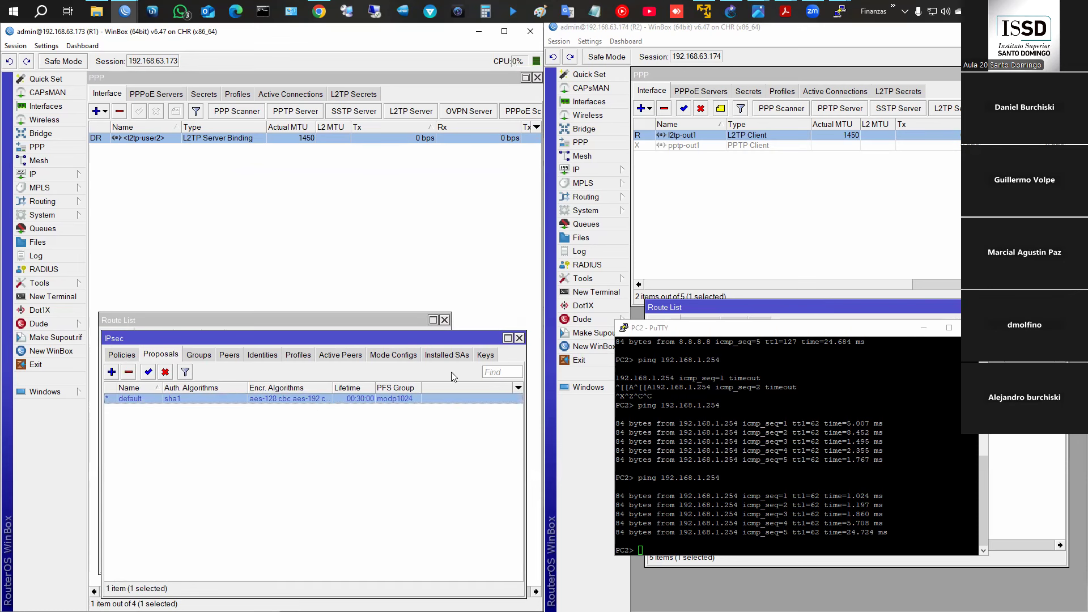
pyautogui.click(123, 354)
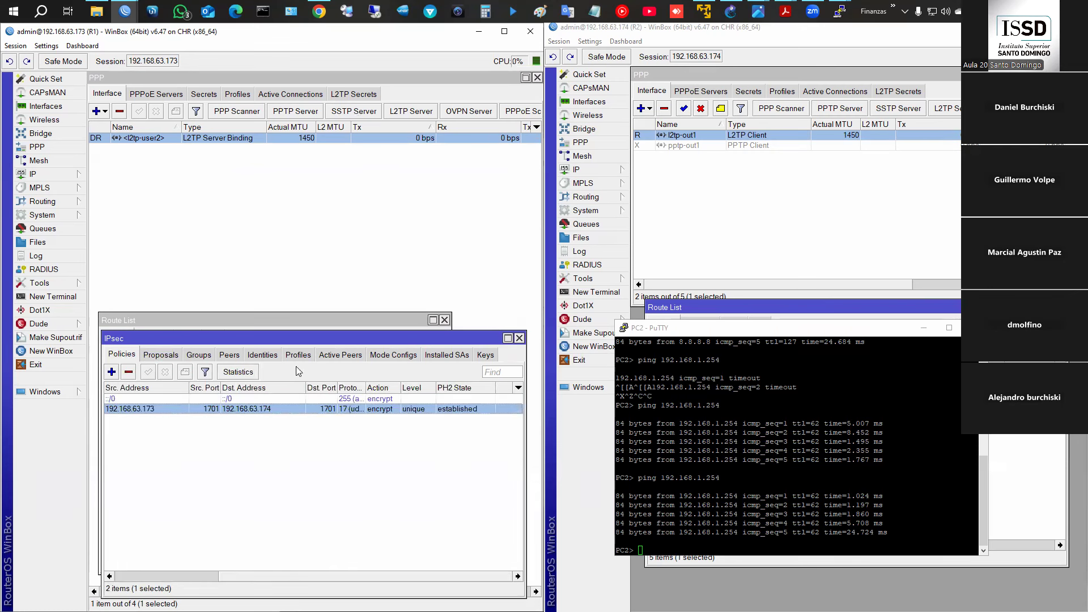
pyautogui.click(518, 338)
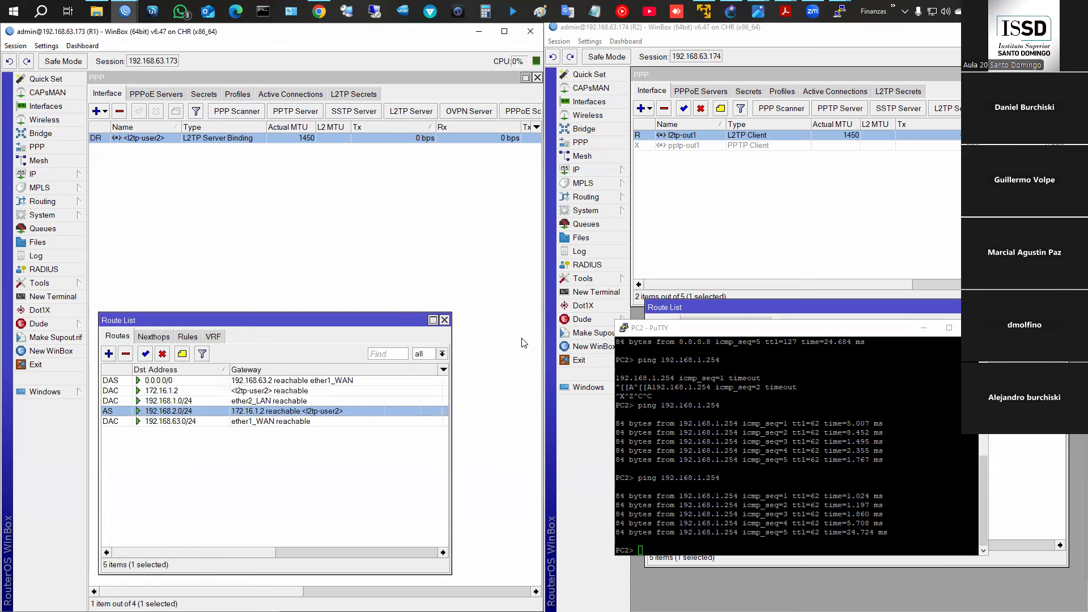
# - Close R1's route list, minimize the PC2 terminal, and focus R2's WinBox session
pyautogui.click(445, 320)
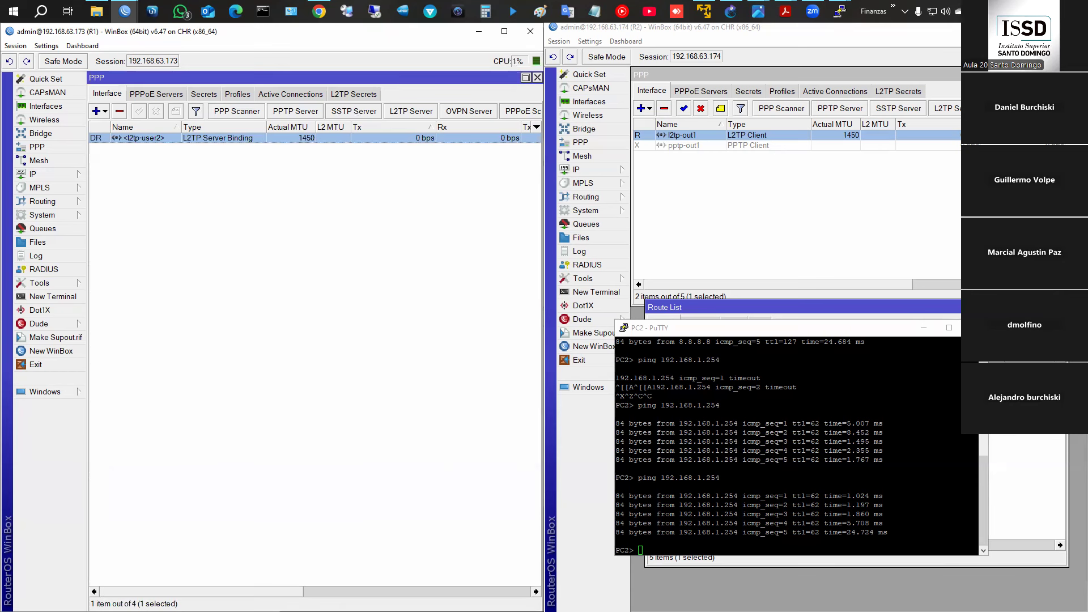
pyautogui.click(924, 328)
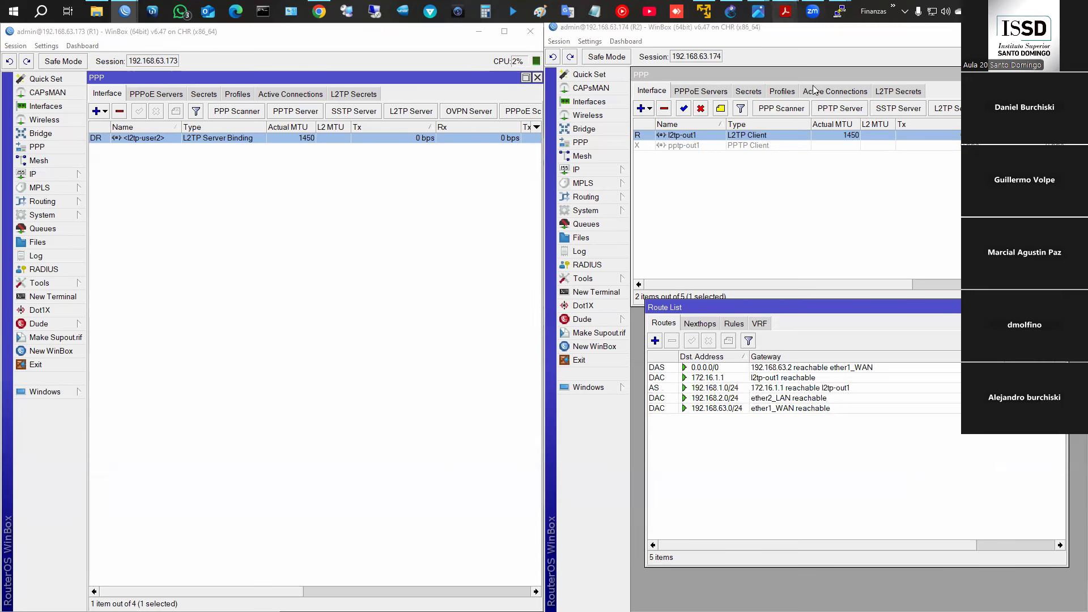
pyautogui.click(893, 243)
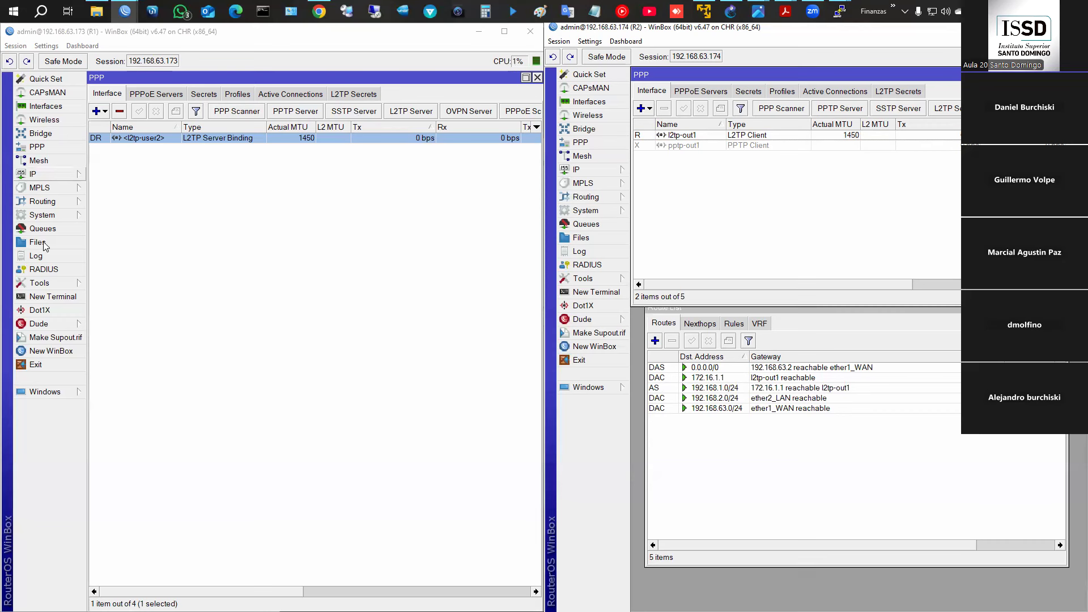
# - Open R1's interface list to check its PPP interfaces, then close it
pyautogui.click(44, 106)
pyautogui.click(130, 329)
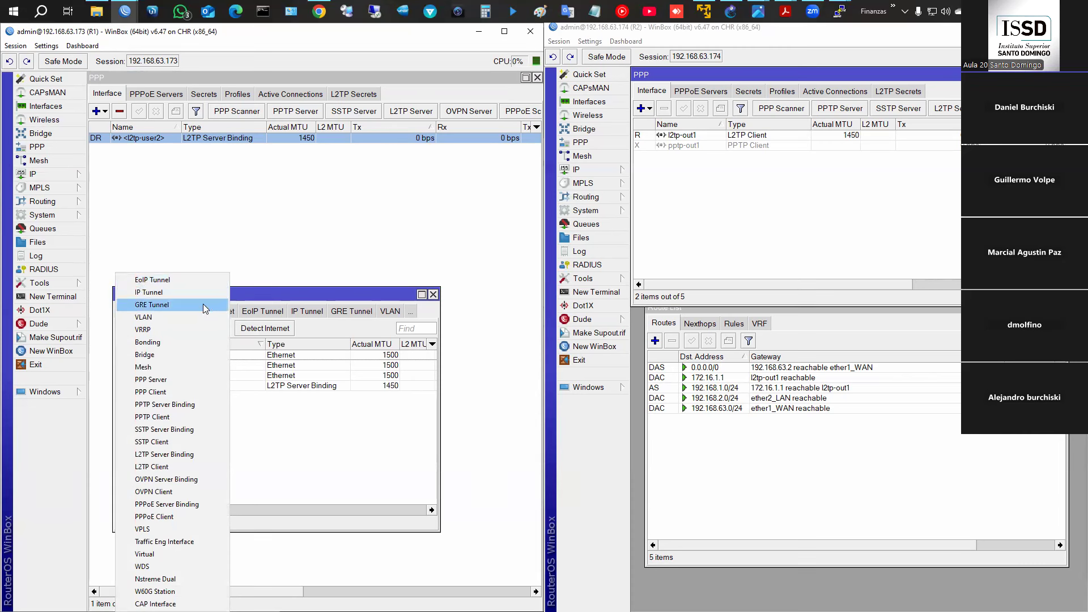
pyautogui.click(432, 296)
pyautogui.click(433, 295)
pyautogui.click(440, 299)
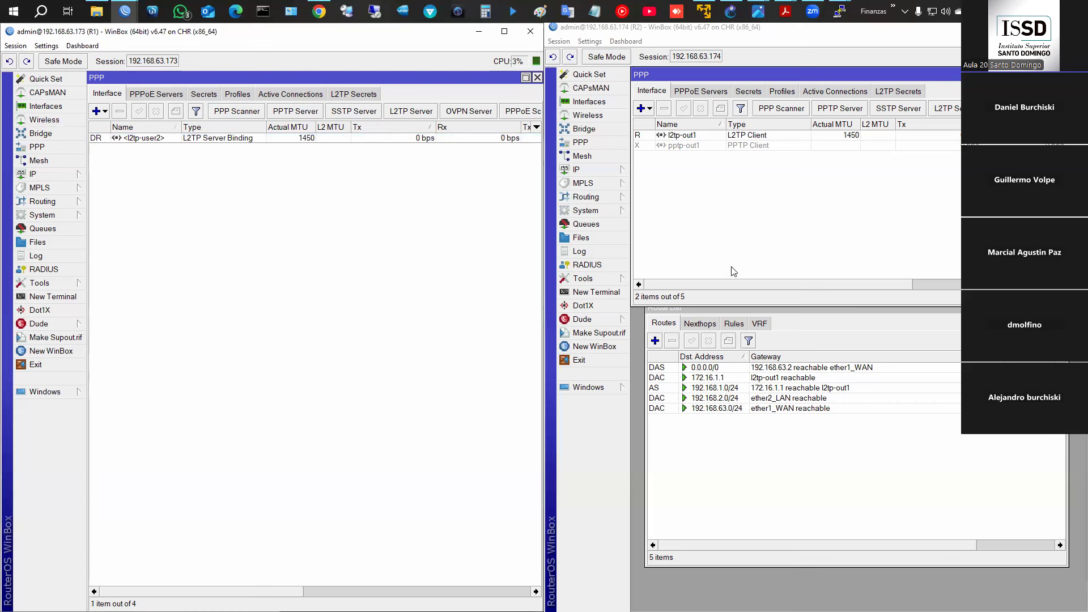
# - Disable R2's l2tp-out1 client to bring the tunnel down
pyautogui.click(685, 135)
pyautogui.click(701, 109)
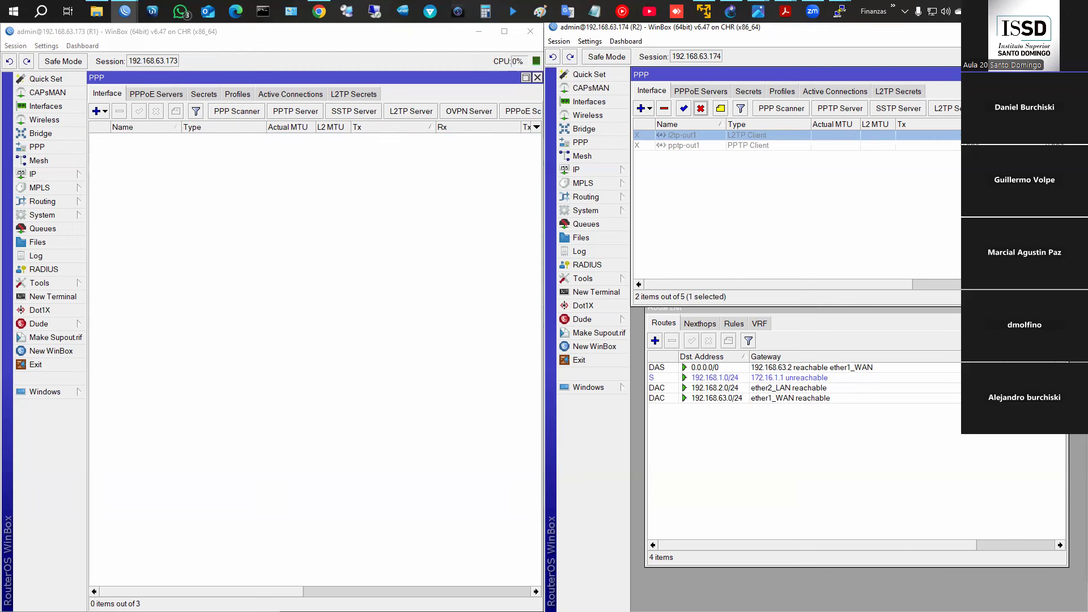
pyautogui.hotkey('alt', 'Tab')
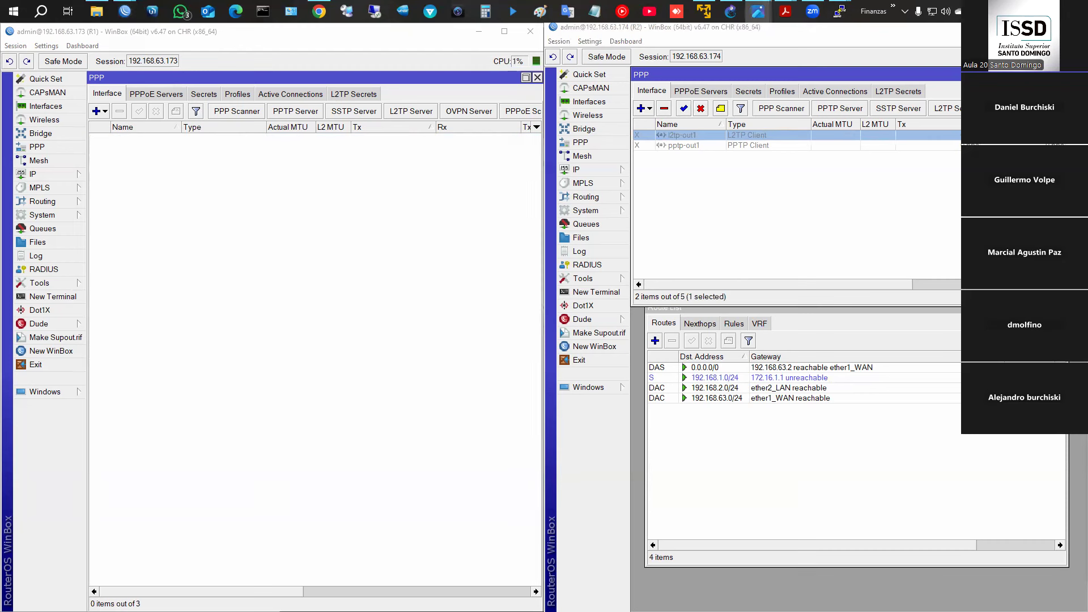
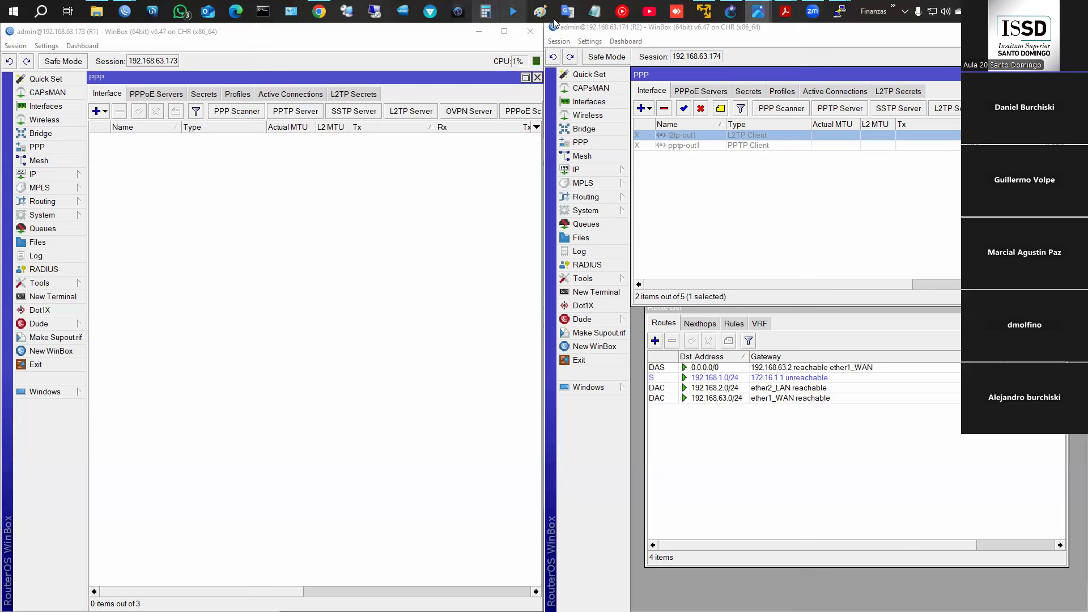
# - Restore Notepad and sketch a server circle linked to three home-office nodes
pyautogui.click(595, 11)
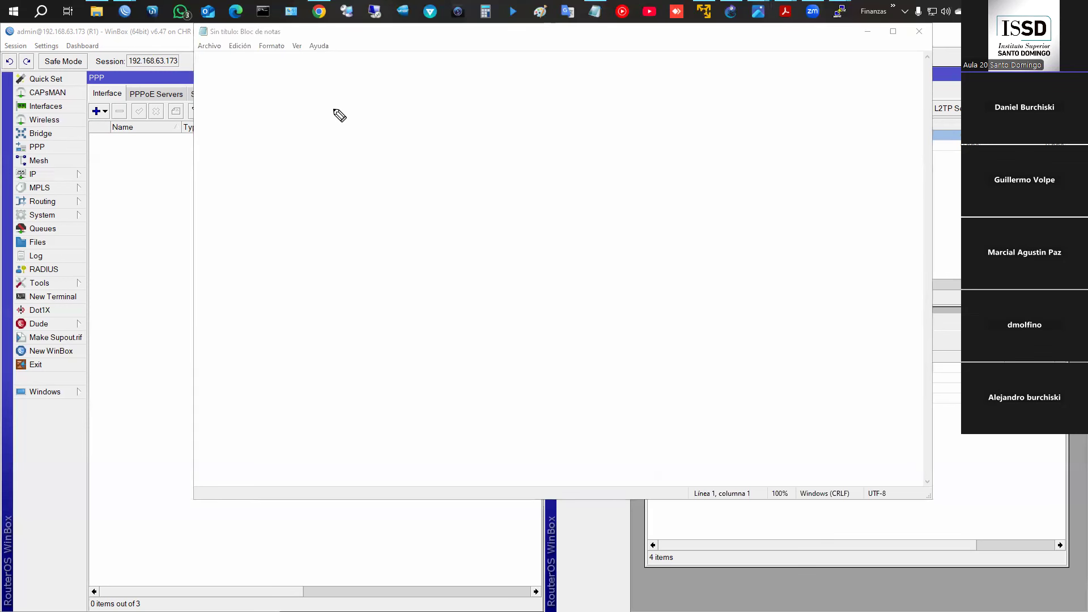
pyautogui.moveTo(347, 106)
pyautogui.mouseDown()
pyautogui.moveTo(389, 110)
pyautogui.moveTo(382, 156)
pyautogui.moveTo(347, 173)
pyautogui.mouseUp()
pyautogui.moveTo(414, 138)
pyautogui.mouseDown()
pyautogui.moveTo(587, 151)
pyautogui.moveTo(747, 135)
pyautogui.moveTo(684, 143)
pyautogui.moveTo(697, 160)
pyautogui.mouseUp()
pyautogui.moveTo(705, 143); pyautogui.dragTo(678, 160)
pyautogui.moveTo(669, 214)
pyautogui.mouseDown()
pyautogui.moveTo(656, 261)
pyautogui.moveTo(662, 215)
pyautogui.moveTo(694, 254)
pyautogui.mouseUp()
pyautogui.moveTo(688, 235); pyautogui.dragTo(667, 251)
pyautogui.moveTo(656, 307); pyautogui.dragTo(688, 358)
pyautogui.moveTo(691, 337); pyautogui.dragTo(657, 360)
pyautogui.moveTo(426, 157)
pyautogui.mouseDown()
pyautogui.moveTo(633, 233)
pyautogui.moveTo(593, 325)
pyautogui.moveTo(607, 338)
pyautogui.mouseUp()
# - Label the Server and Home office nodes and write OVPN above the first link
pyautogui.click(346, 57)
pyautogui.moveTo(346, 58)
pyautogui.mouseDown()
pyautogui.moveTo(357, 75)
pyautogui.moveTo(394, 79)
pyautogui.mouseUp()
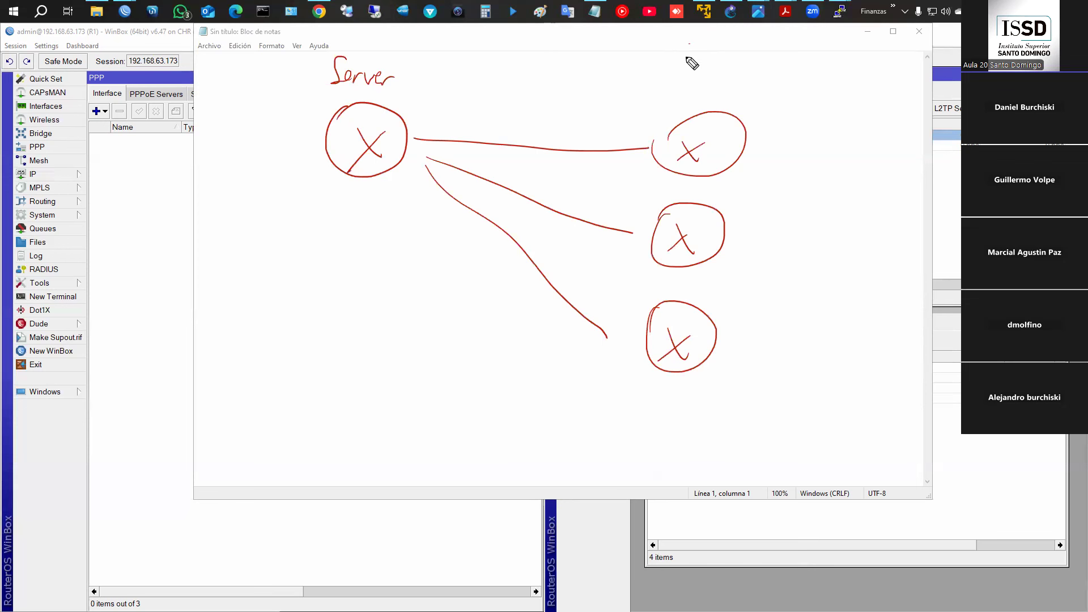
pyautogui.moveTo(689, 41)
pyautogui.mouseDown()
pyautogui.moveTo(683, 65)
pyautogui.moveTo(779, 73)
pyautogui.mouseUp()
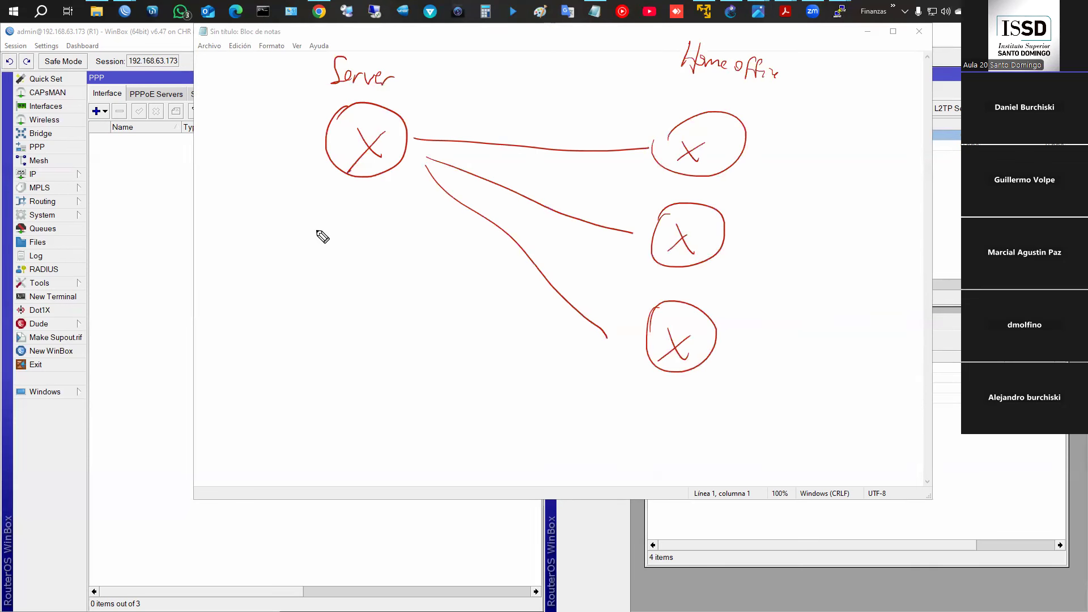
pyautogui.moveTo(477, 90)
pyautogui.mouseDown()
pyautogui.moveTo(510, 102)
pyautogui.moveTo(529, 93)
pyautogui.moveTo(530, 104)
pyautogui.mouseUp()
pyautogui.press('ctrl')
pyautogui.hotkey('ctrl', 'z')
pyautogui.hotkey('ctrl', 'z')
pyautogui.moveTo(491, 94); pyautogui.dragTo(505, 95)
pyautogui.moveTo(509, 94); pyautogui.dragTo(509, 102)
pyautogui.moveTo(517, 100); pyautogui.dragTo(531, 92)
pyautogui.moveTo(430, 123)
pyautogui.mouseDown()
pyautogui.moveTo(437, 138)
pyautogui.moveTo(622, 136)
pyautogui.mouseUp()
# - Draw OVPN tunnels from Server to the three nodes and write 'CA →' beside it
pyautogui.moveTo(434, 148)
pyautogui.mouseDown()
pyautogui.moveTo(626, 155)
pyautogui.moveTo(433, 168)
pyautogui.moveTo(610, 247)
pyautogui.mouseUp()
pyautogui.moveTo(444, 160); pyautogui.dragTo(625, 233)
pyautogui.moveTo(610, 224); pyautogui.dragTo(614, 229)
pyautogui.moveTo(434, 187)
pyautogui.mouseDown()
pyautogui.moveTo(429, 203)
pyautogui.moveTo(576, 333)
pyautogui.mouseUp()
pyautogui.moveTo(449, 194)
pyautogui.mouseDown()
pyautogui.moveTo(593, 323)
pyautogui.moveTo(577, 332)
pyautogui.mouseUp()
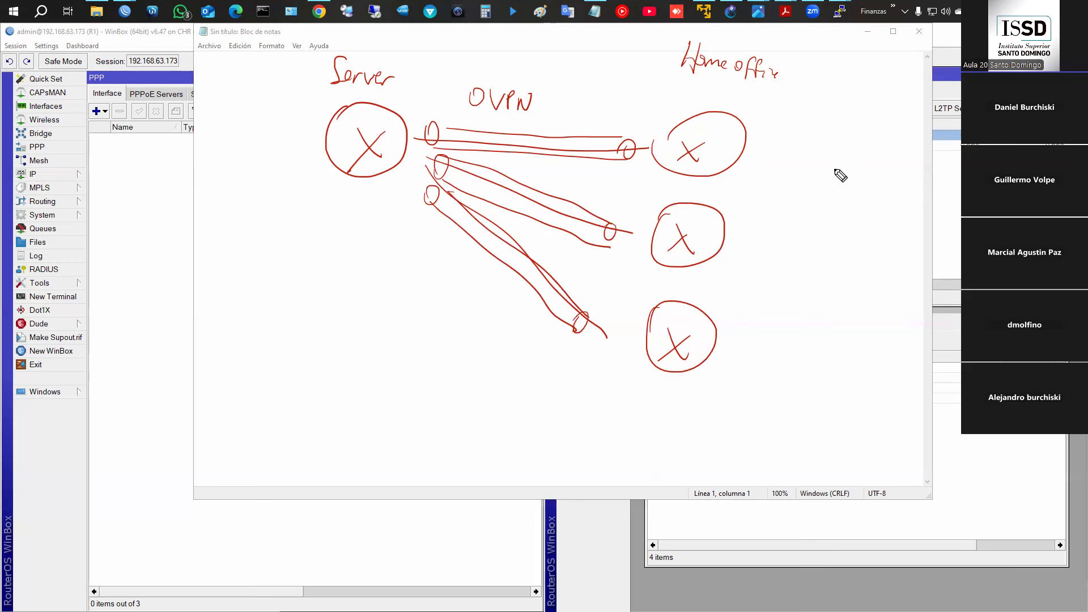
pyautogui.moveTo(238, 210)
pyautogui.mouseDown()
pyautogui.moveTo(238, 230)
pyautogui.moveTo(264, 231)
pyautogui.mouseUp()
pyautogui.moveTo(248, 222); pyautogui.dragTo(292, 227)
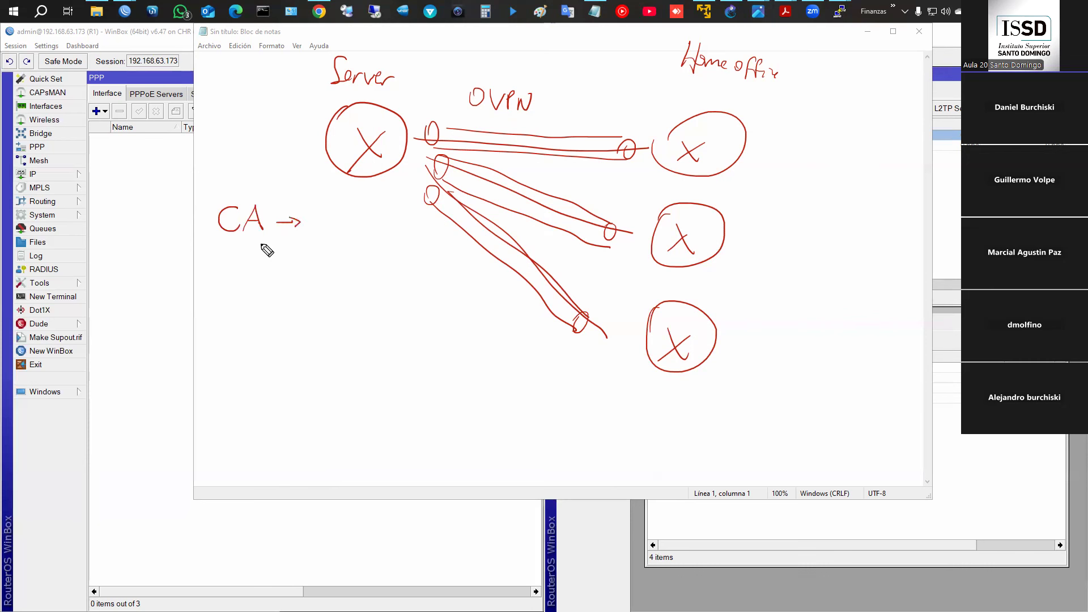
# - Write 'Server' and 'Client' beneath the CA label
pyautogui.moveTo(231, 248)
pyautogui.mouseDown()
pyautogui.moveTo(219, 265)
pyautogui.moveTo(290, 261)
pyautogui.mouseUp()
pyautogui.moveTo(244, 291)
pyautogui.mouseDown()
pyautogui.moveTo(246, 316)
pyautogui.moveTo(296, 318)
pyautogui.mouseUp()
pyautogui.moveTo(300, 288); pyautogui.dragTo(305, 317)
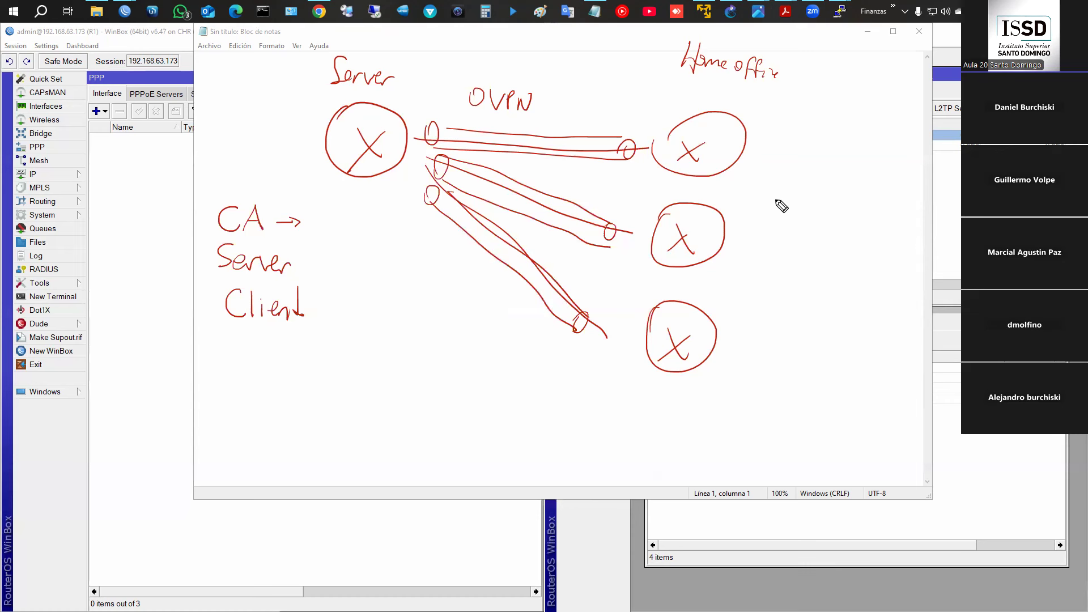
# - Label the remote nodes empl 1, 2 and Cli, and circle Client and the 2
pyautogui.moveTo(782, 136)
pyautogui.mouseDown()
pyautogui.moveTo(784, 153)
pyautogui.moveTo(784, 140)
pyautogui.moveTo(828, 164)
pyautogui.mouseUp()
pyautogui.moveTo(840, 150); pyautogui.dragTo(841, 162)
pyautogui.moveTo(806, 223); pyautogui.dragTo(850, 249)
pyautogui.moveTo(798, 345); pyautogui.dragTo(837, 364)
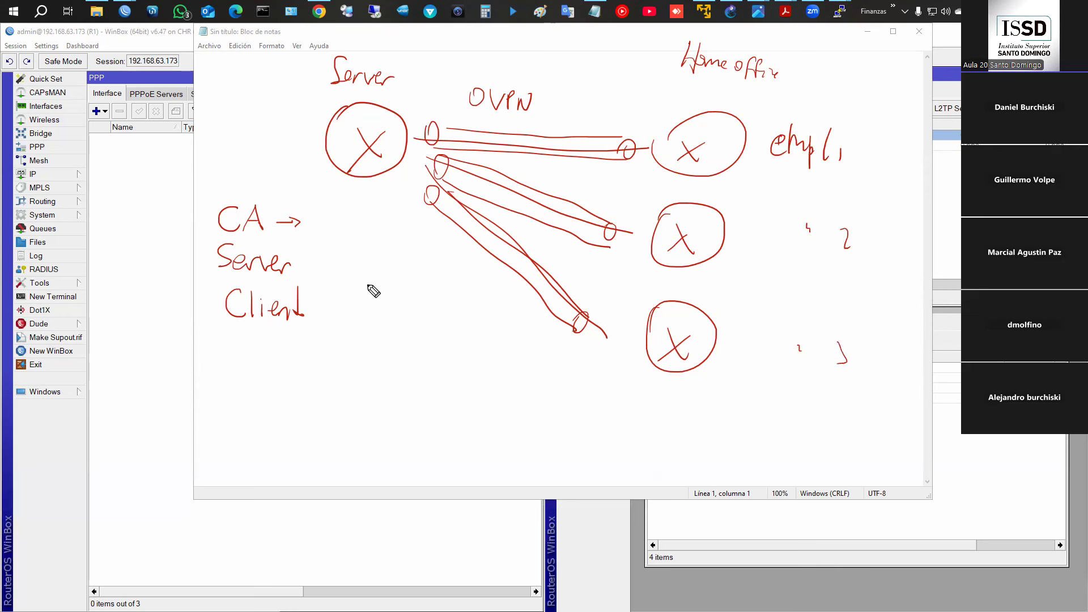
pyautogui.moveTo(231, 322)
pyautogui.mouseDown()
pyautogui.moveTo(255, 276)
pyautogui.moveTo(225, 342)
pyautogui.mouseUp()
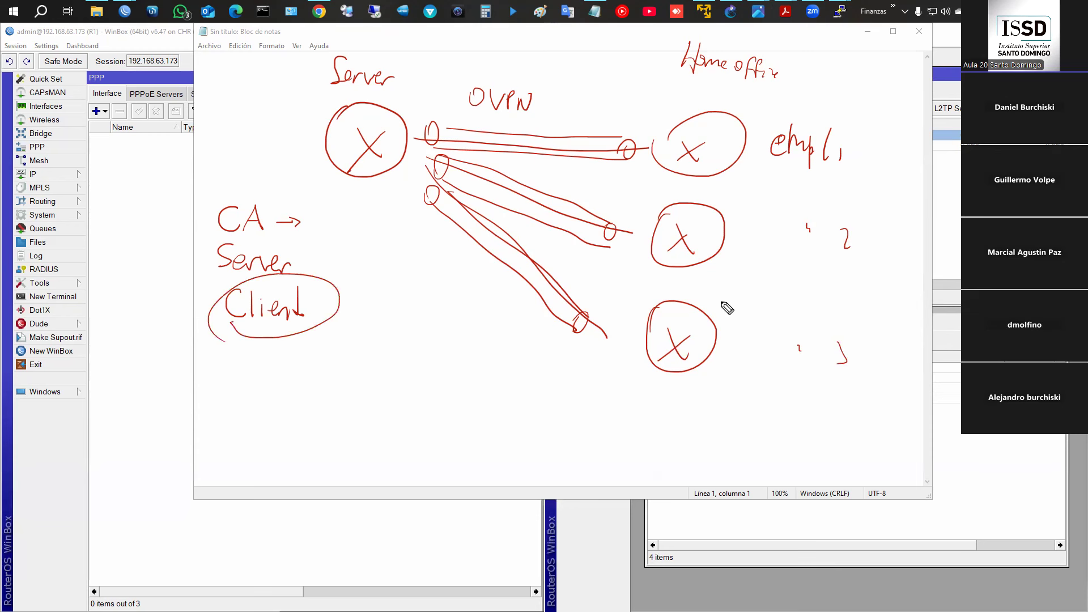
pyautogui.moveTo(747, 305); pyautogui.dragTo(771, 330)
pyautogui.moveTo(796, 232)
pyautogui.mouseDown()
pyautogui.moveTo(788, 243)
pyautogui.moveTo(783, 234)
pyautogui.mouseUp()
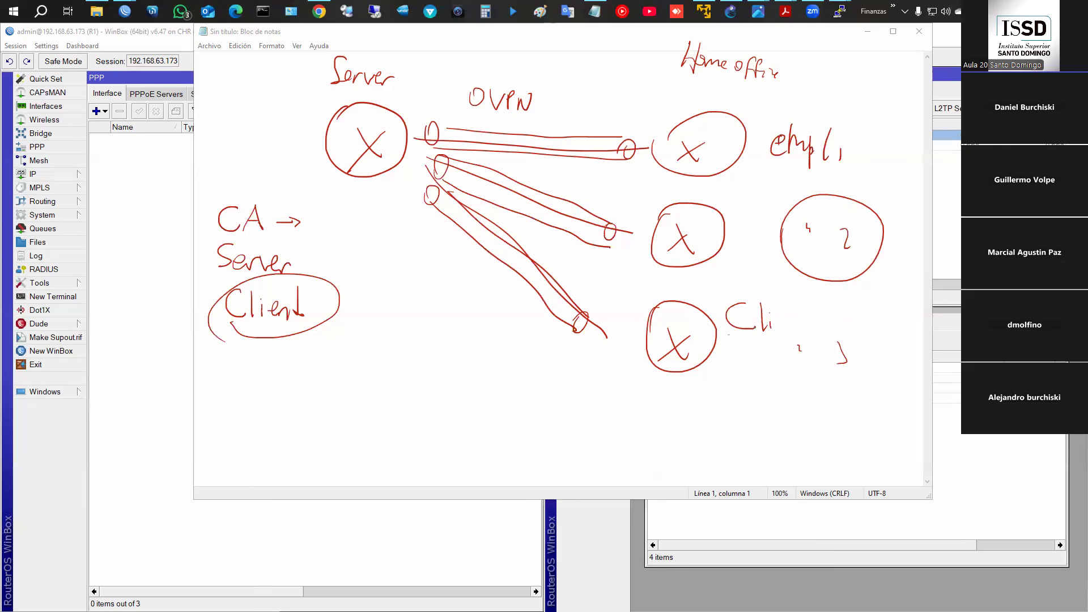
# - Wipe the pen sketch and minimize Notepad to reveal both routers' WinBox sessions
pyautogui.press('Escape')
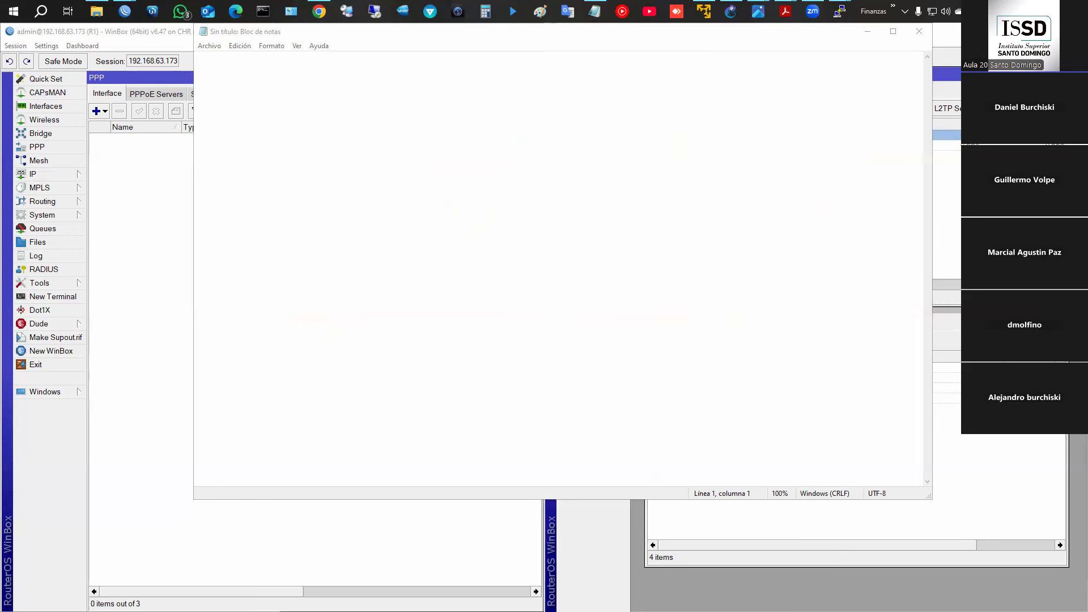
pyautogui.click(868, 31)
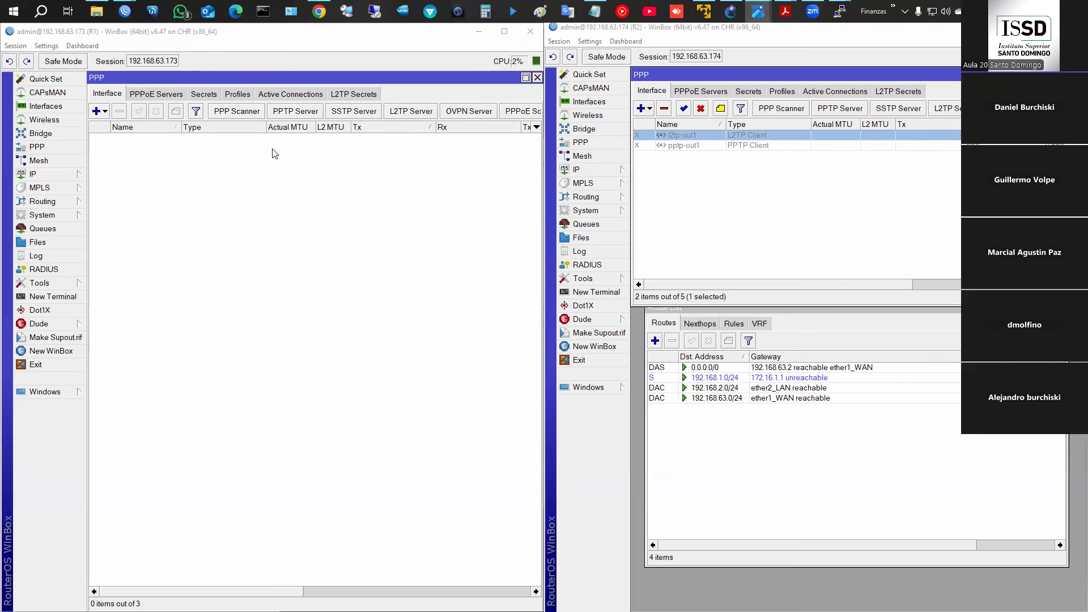
# - Add a PPP secret named user3 with a password, limited to the ovpn service
pyautogui.click(203, 94)
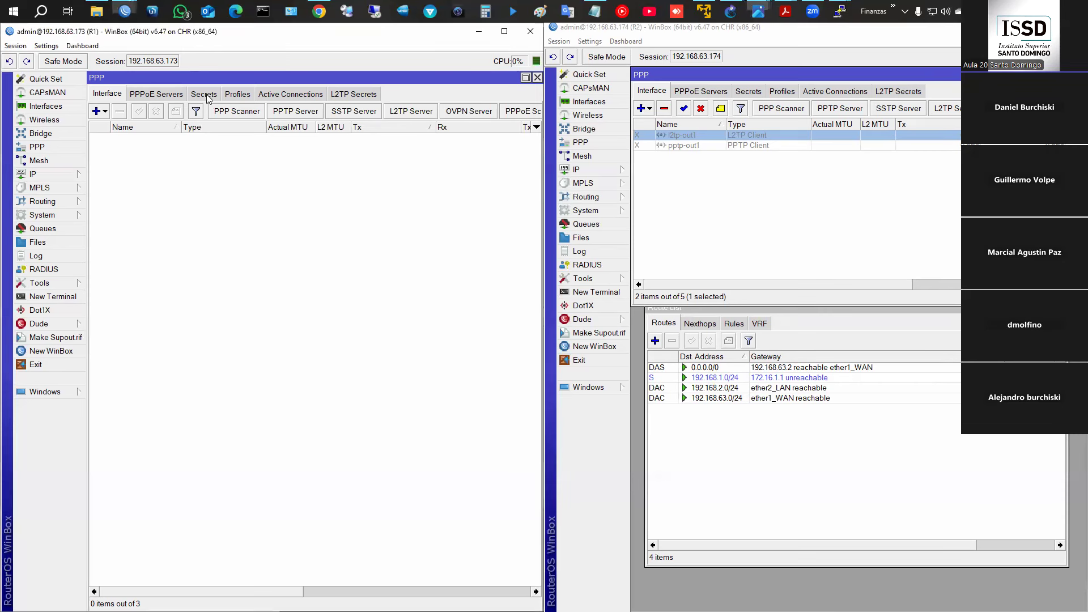
pyautogui.click(96, 111)
pyautogui.write('user3')
pyautogui.press('Tab')
pyautogui.write('123456')
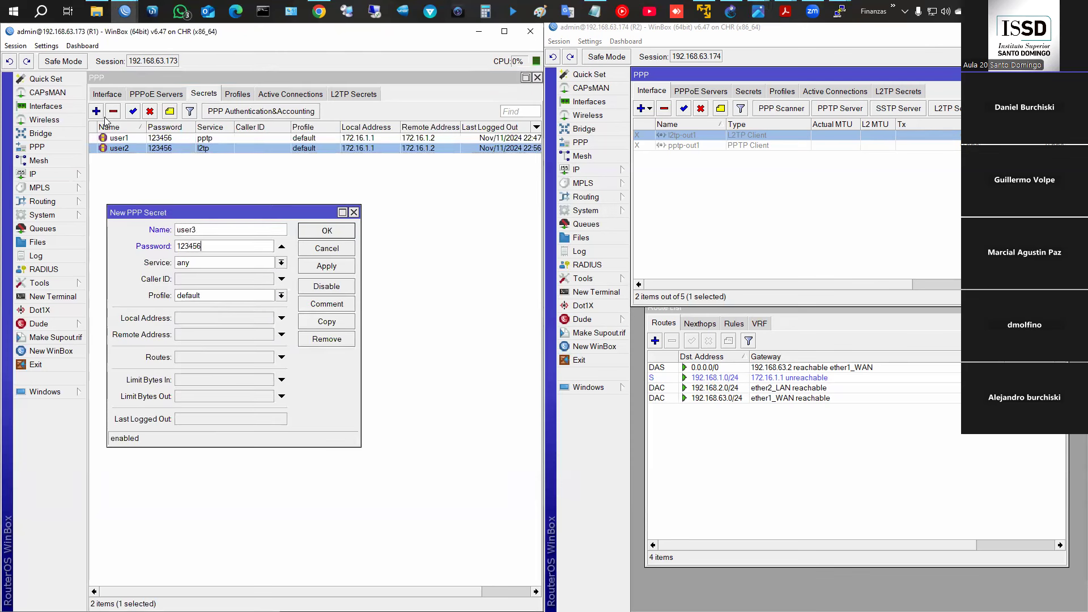
pyautogui.click(198, 262)
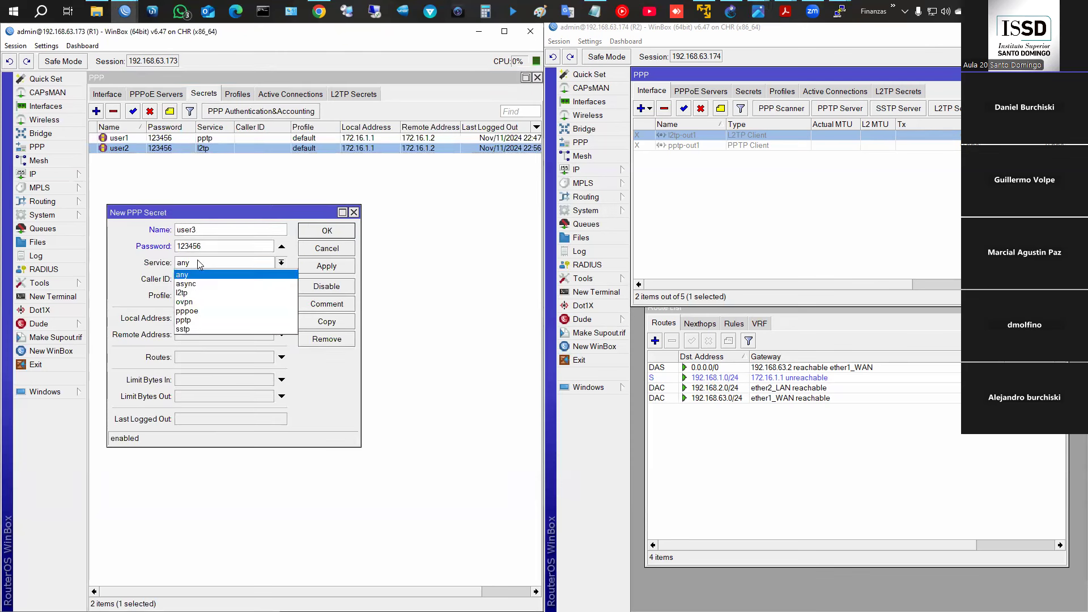
pyautogui.click(211, 301)
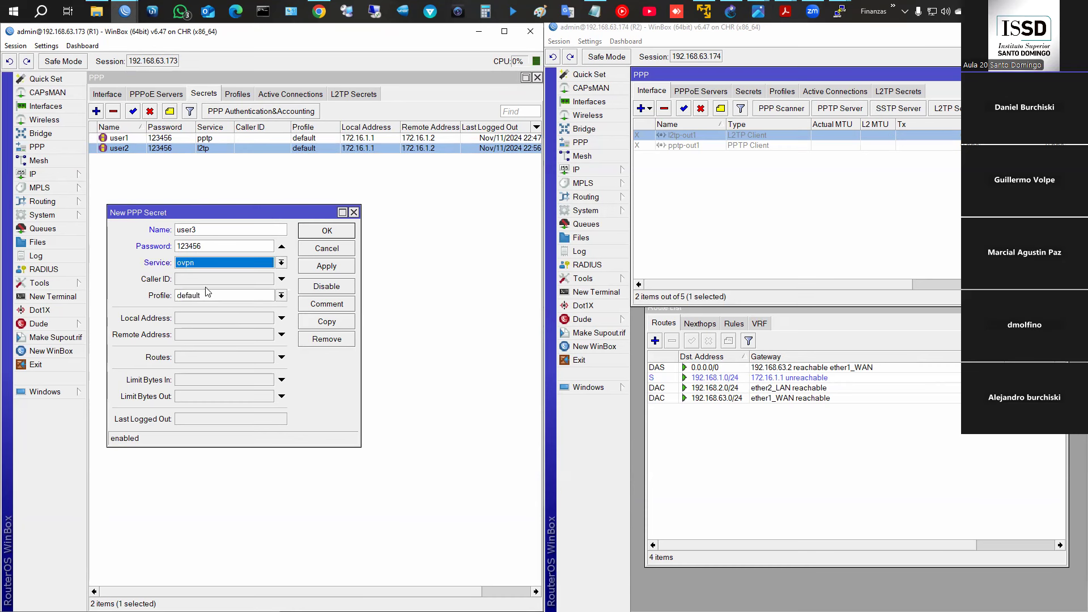
# - Give user3 local address 172.16.1.1 and remote address 172.16.1.2, then save it
pyautogui.click(216, 316)
pyautogui.write('172.16.1.1')
pyautogui.press('Tab')
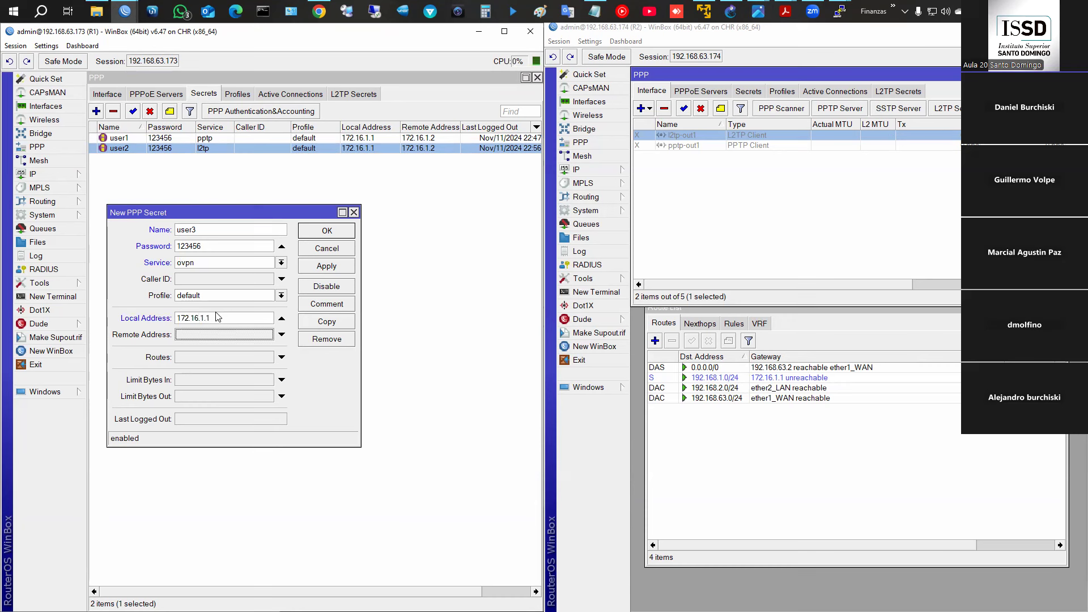
pyautogui.write('172.16.1.2')
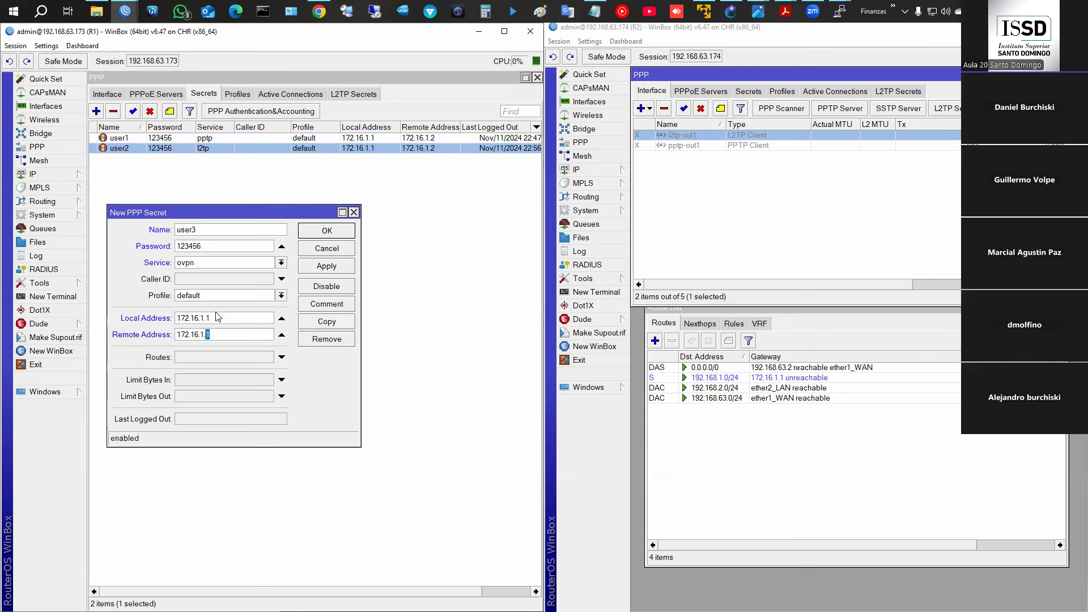
pyautogui.click(327, 265)
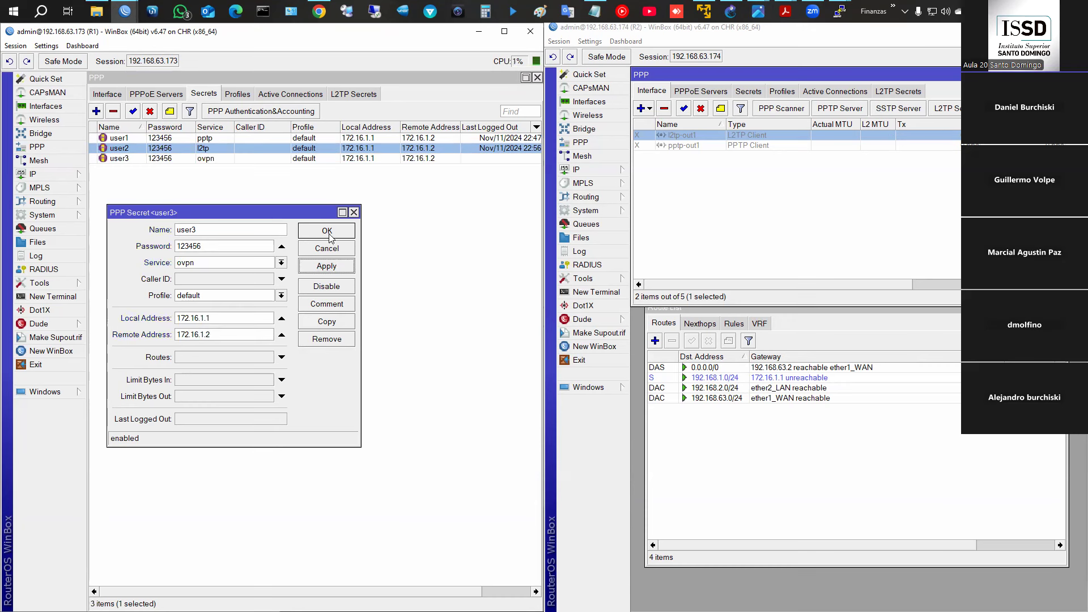
pyautogui.click(328, 231)
pyautogui.click(113, 97)
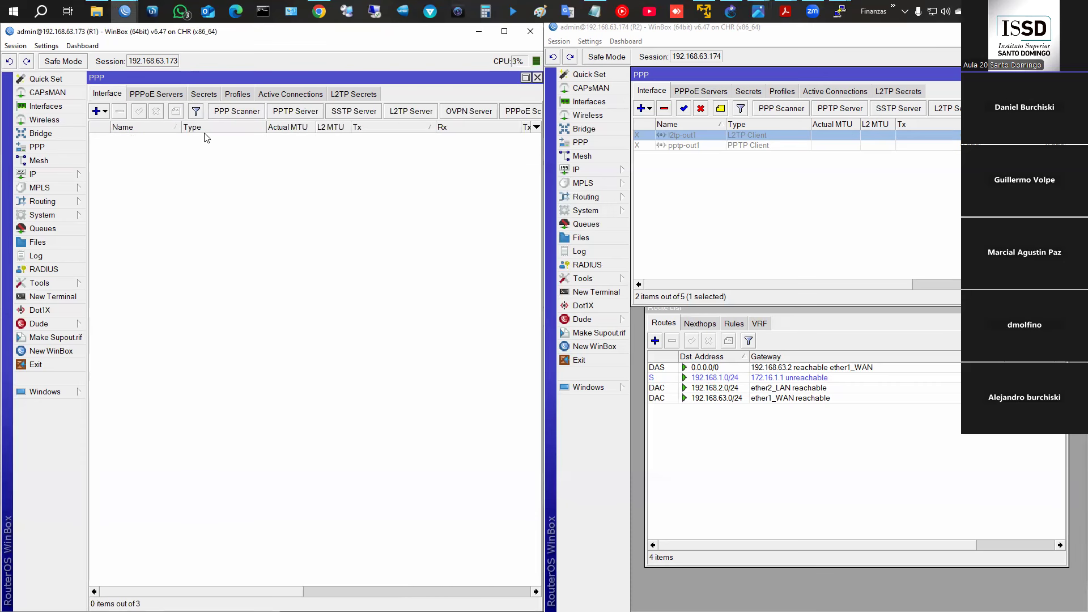
# - Open the OVPN server settings and keep the tunnel mode as ip
pyautogui.click(400, 116)
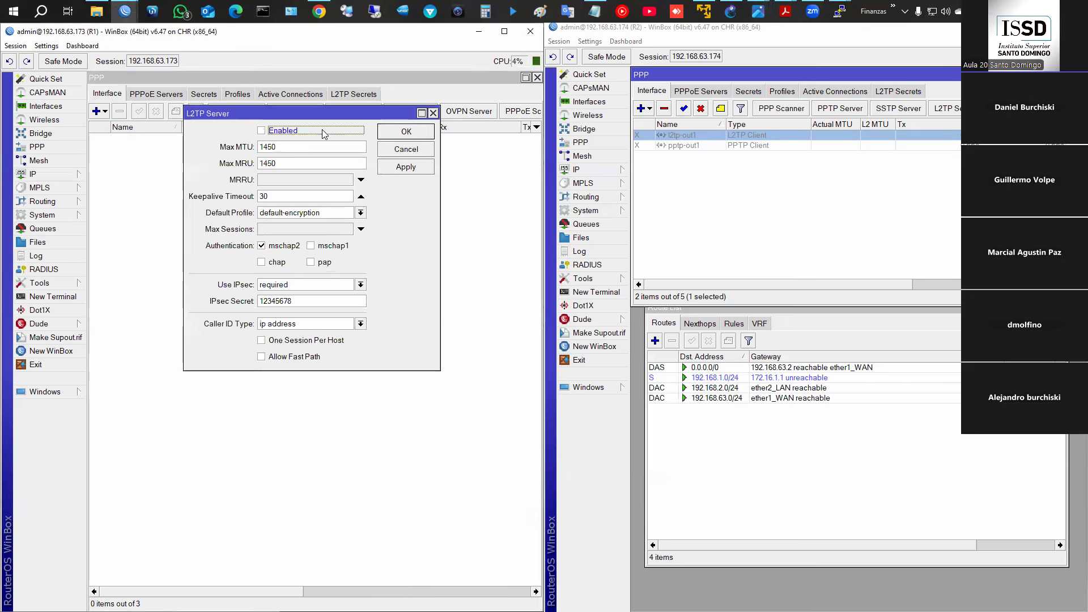
pyautogui.click(408, 135)
pyautogui.click(476, 118)
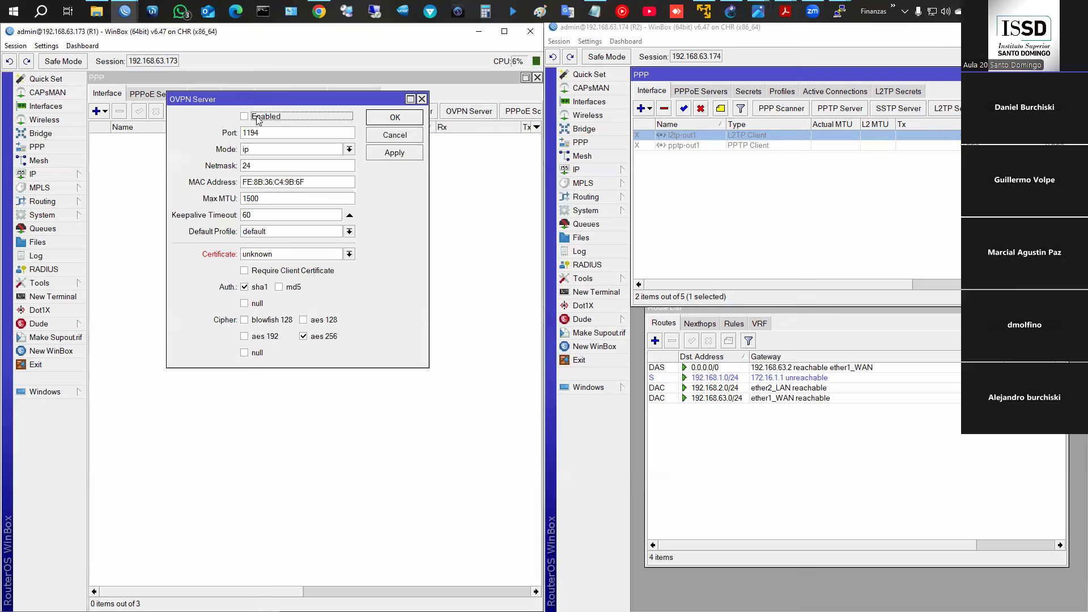
pyautogui.click(268, 151)
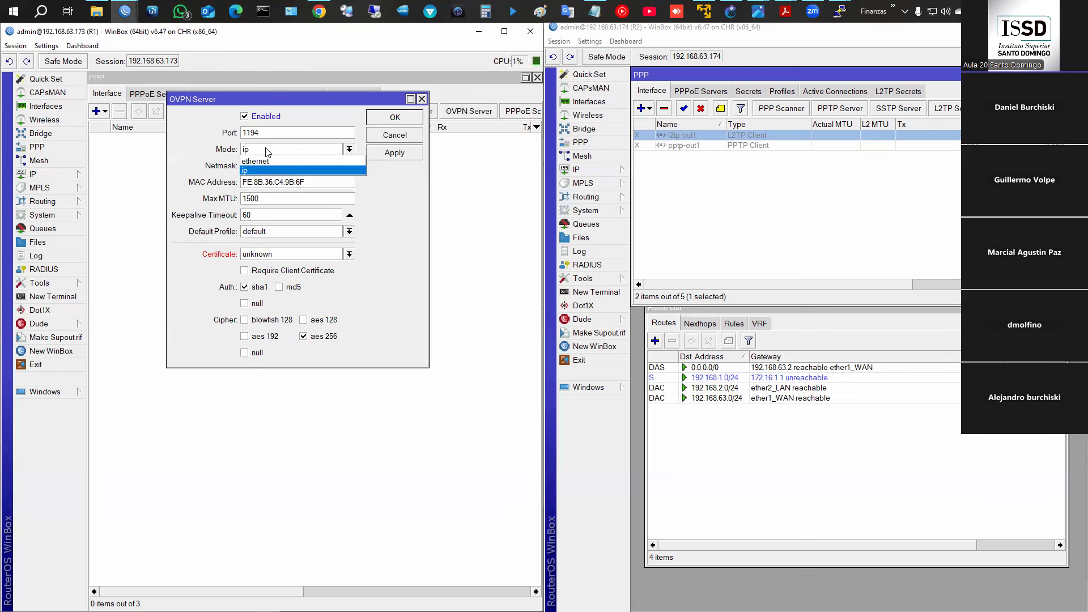
pyautogui.click(266, 149)
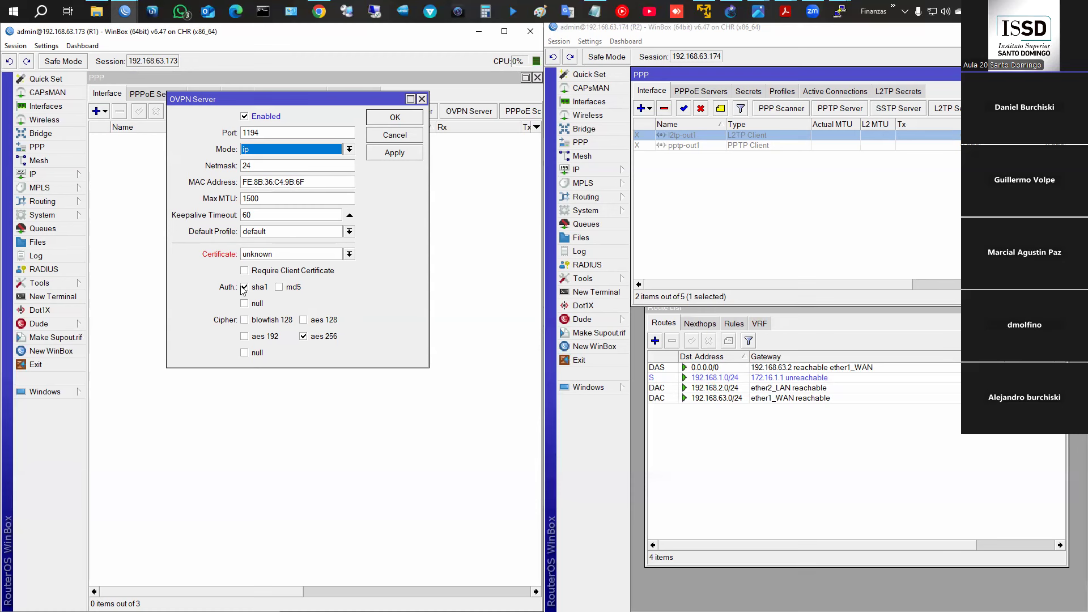
# - Outline the OVPN server's authentication and cipher options on screen, then clear the markings
pyautogui.hotkey('ctrl', '2')
pyautogui.moveTo(202, 281)
pyautogui.mouseDown()
pyautogui.moveTo(260, 307)
pyautogui.moveTo(328, 309)
pyautogui.mouseUp()
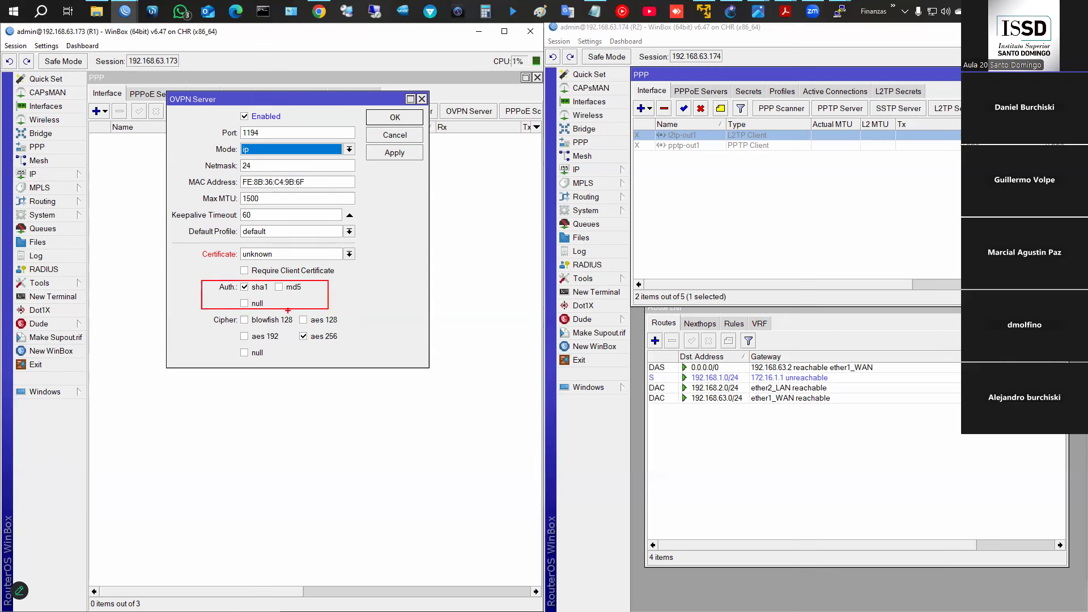
pyautogui.moveTo(200, 314)
pyautogui.mouseDown()
pyautogui.moveTo(298, 363)
pyautogui.moveTo(365, 362)
pyautogui.mouseUp()
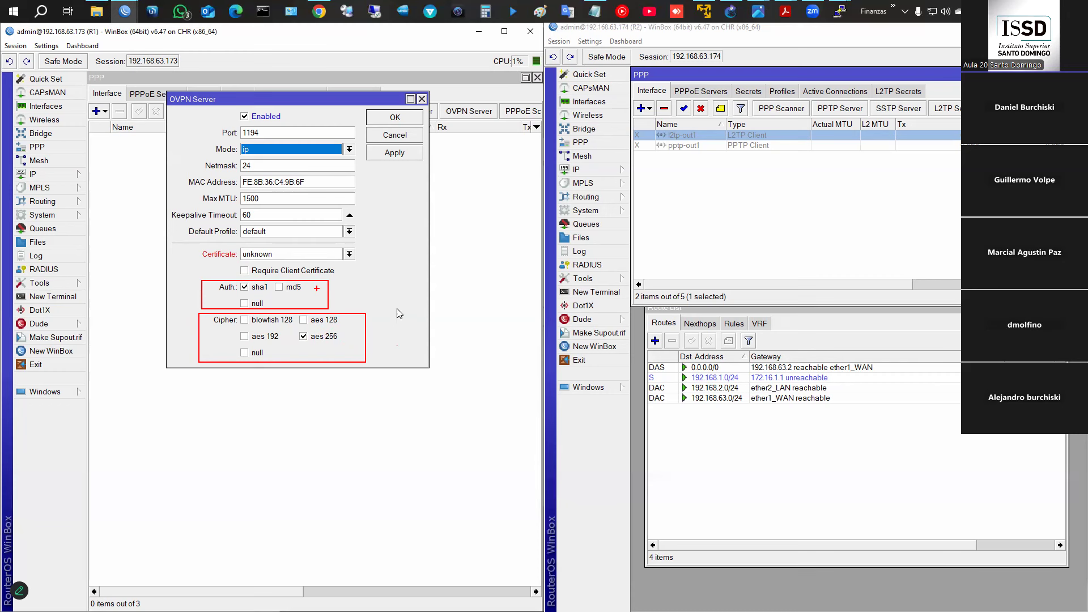
pyautogui.press('Escape')
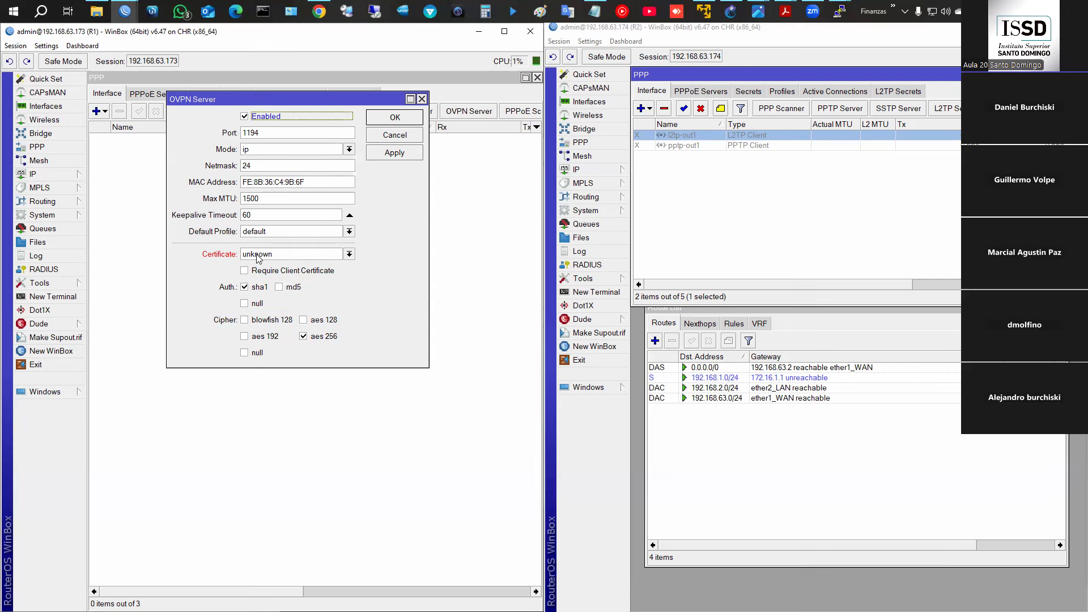
# - Confirm the certificate list is empty, then apply and close the OVPN server settings
pyautogui.click(259, 253)
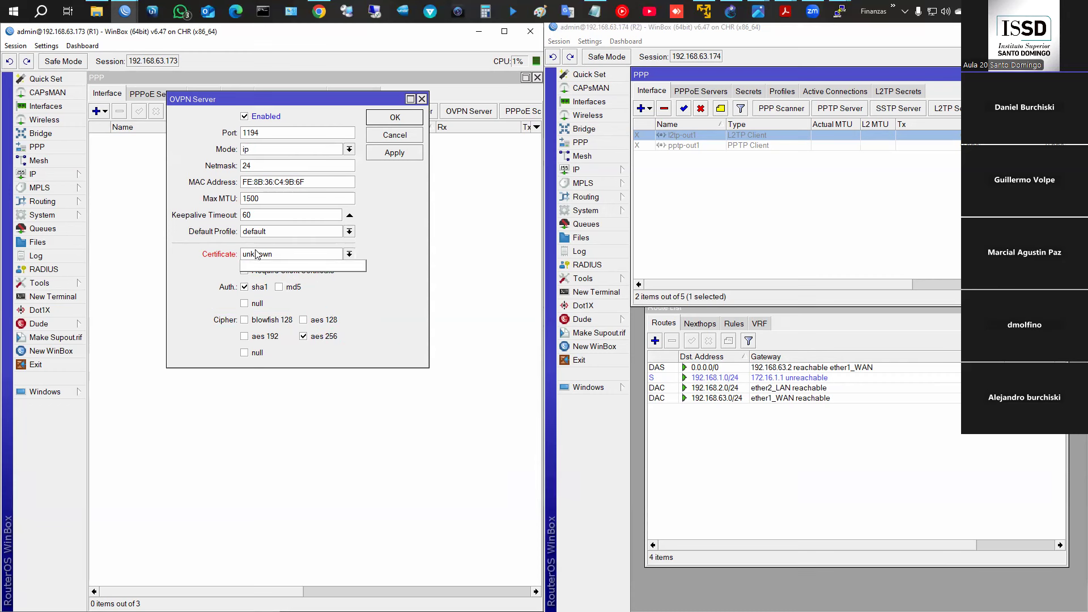
pyautogui.click(384, 288)
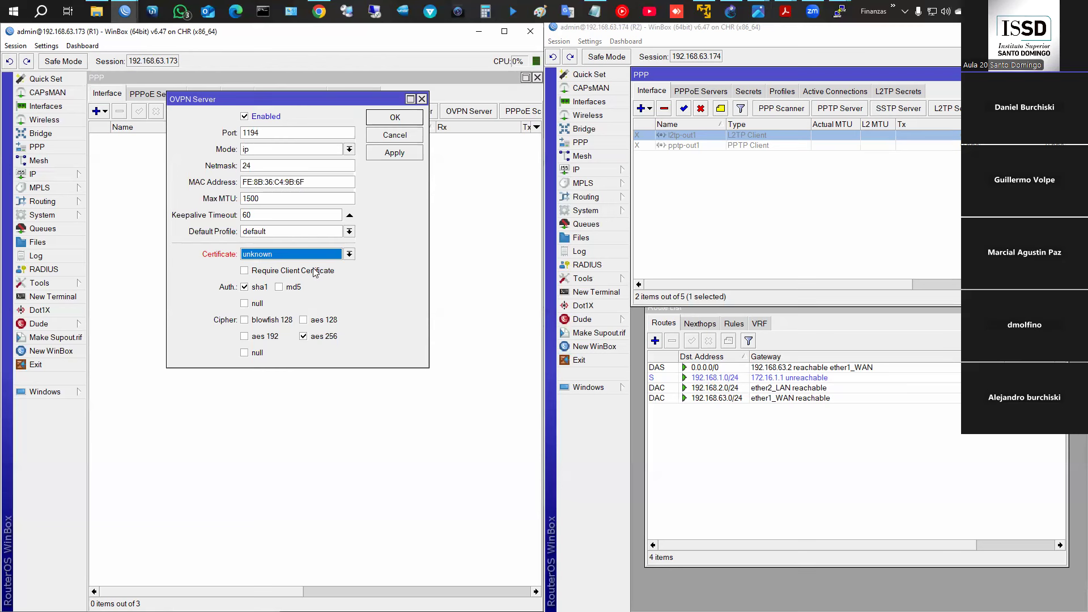
pyautogui.click(273, 258)
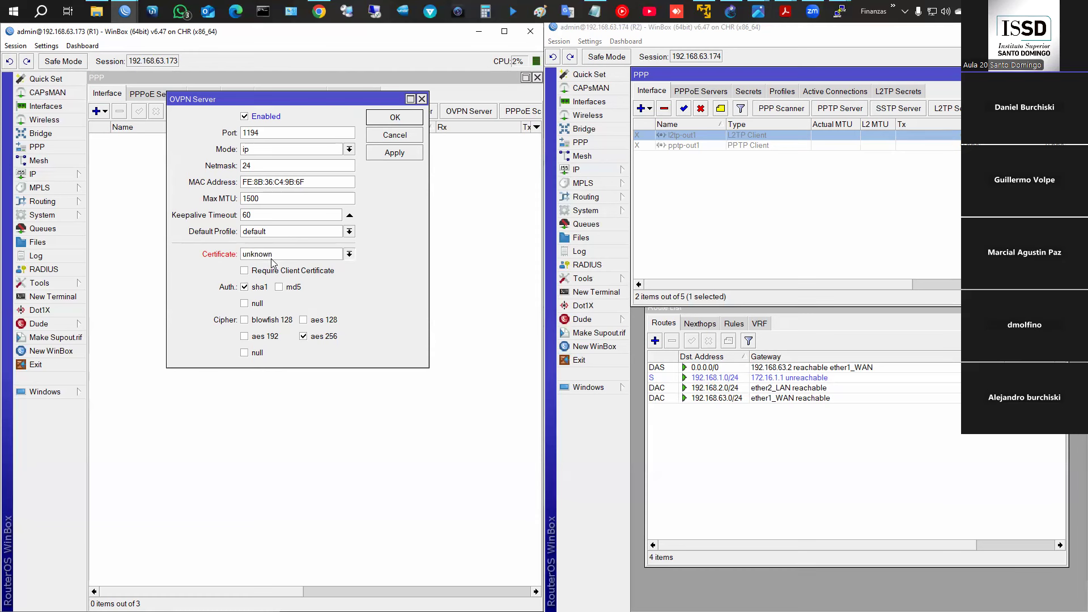
pyautogui.click(275, 256)
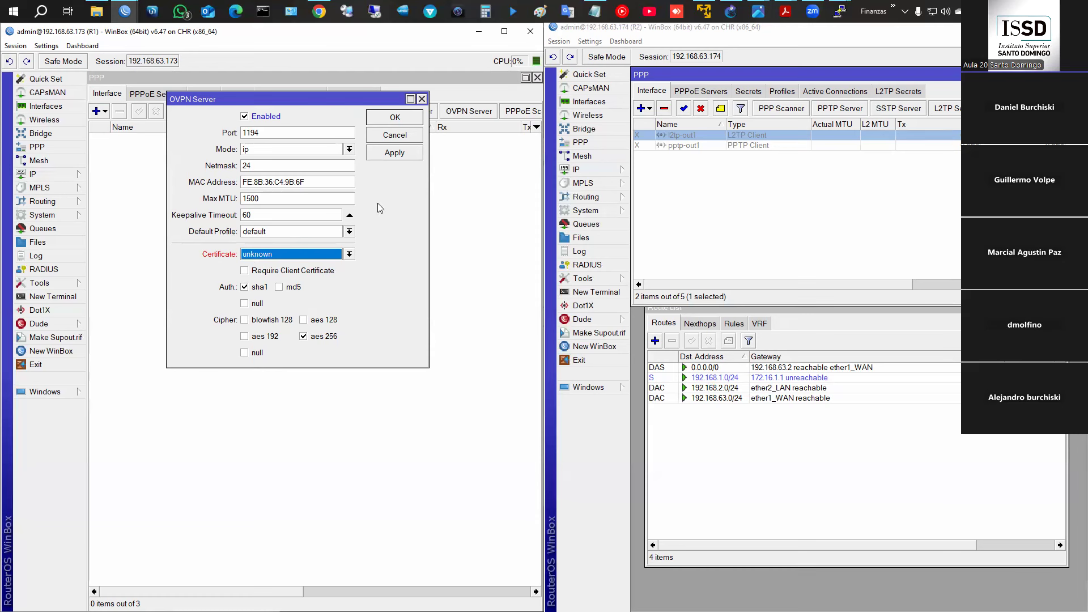
pyautogui.click(398, 159)
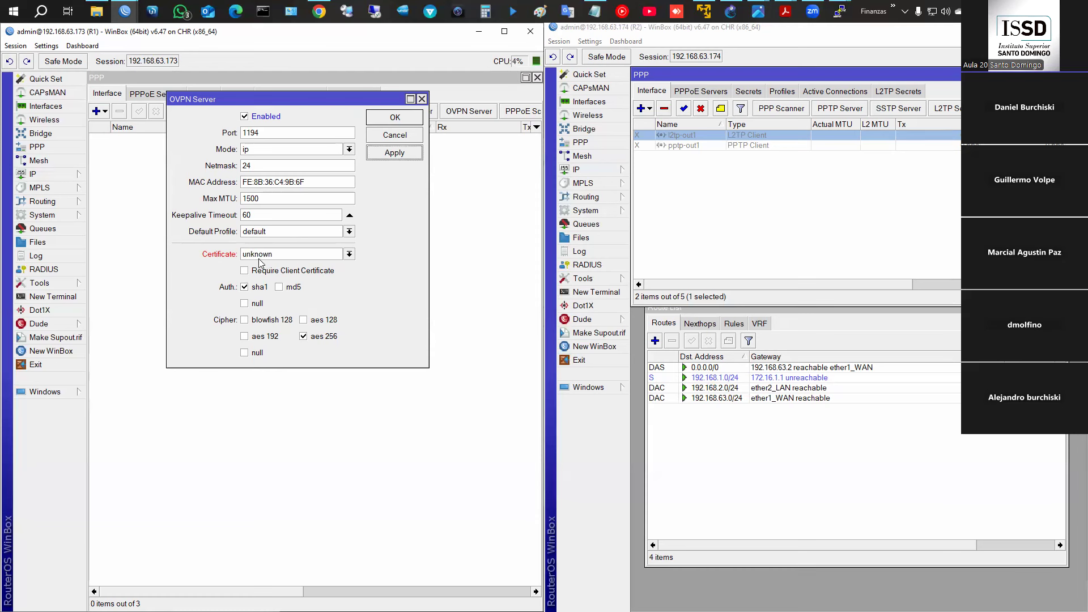
pyautogui.click(389, 119)
pyautogui.click(391, 134)
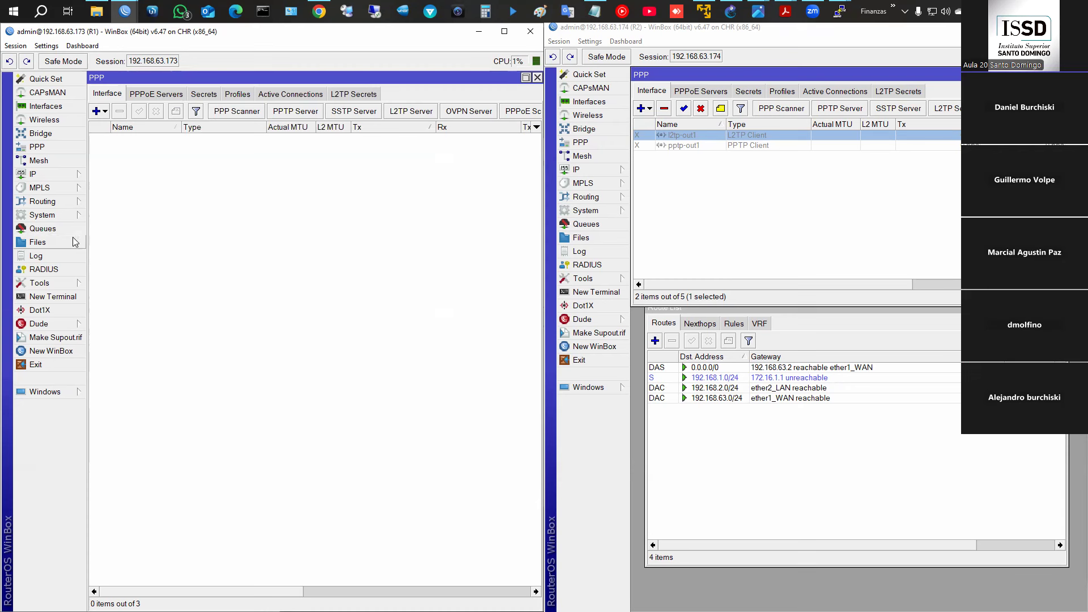
# - Start a new certificate named CA with country AR, state and locality Cba, organization ISSD
pyautogui.click(65, 218)
pyautogui.click(120, 230)
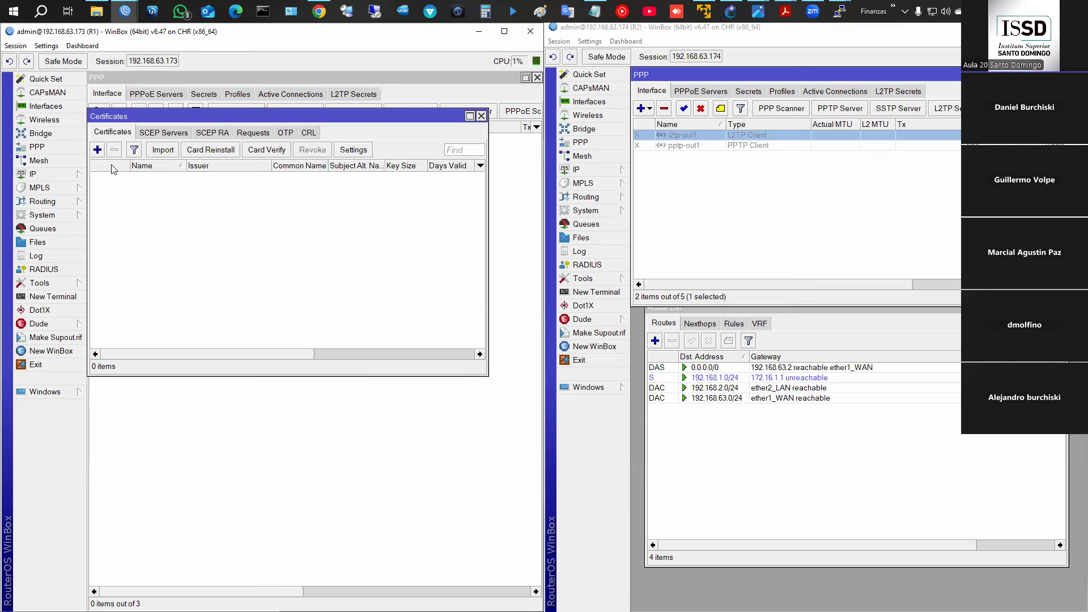
pyautogui.click(98, 150)
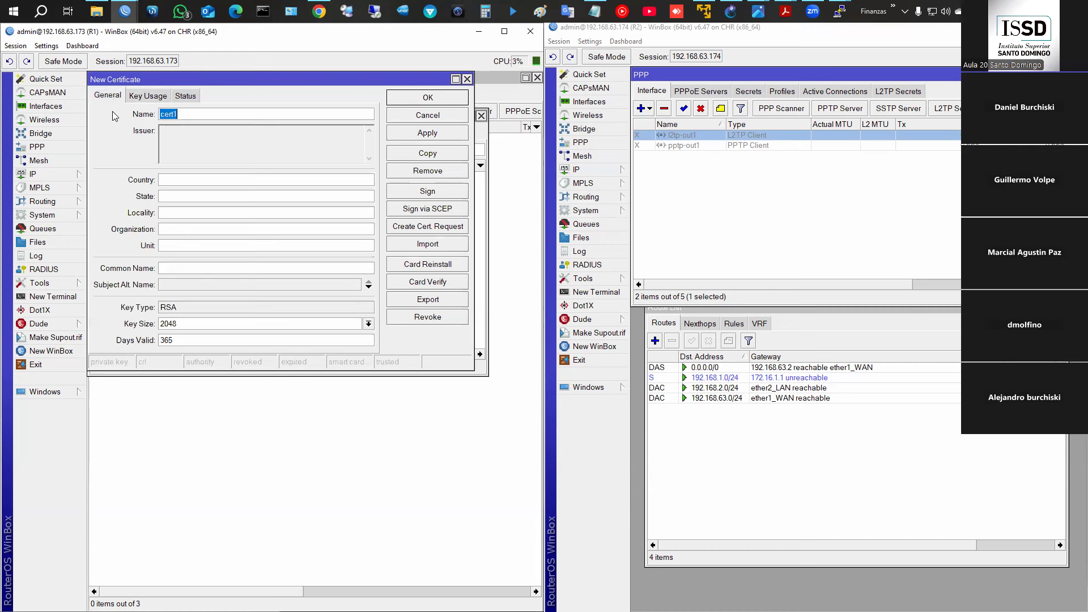
pyautogui.write('CAARCbaCab')
pyautogui.press('BackSpace')
pyautogui.write('ba')
pyautogui.press('Tab')
pyautogui.write('ISSD')
# - Give the CA certificate an IP subject alternative name and a 4096-bit key
pyautogui.click(176, 284)
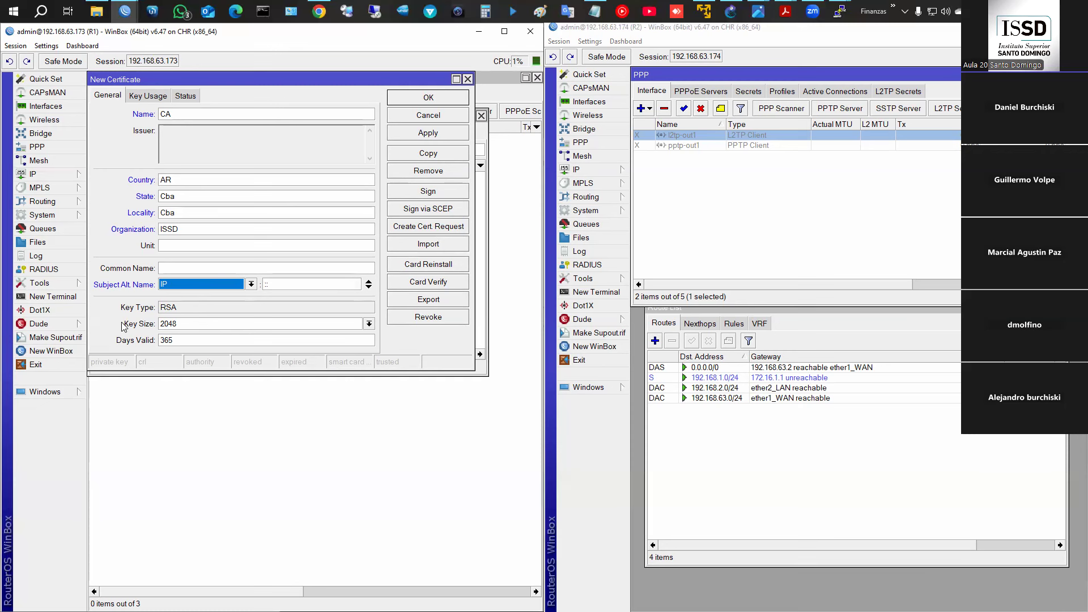
pyautogui.click(205, 324)
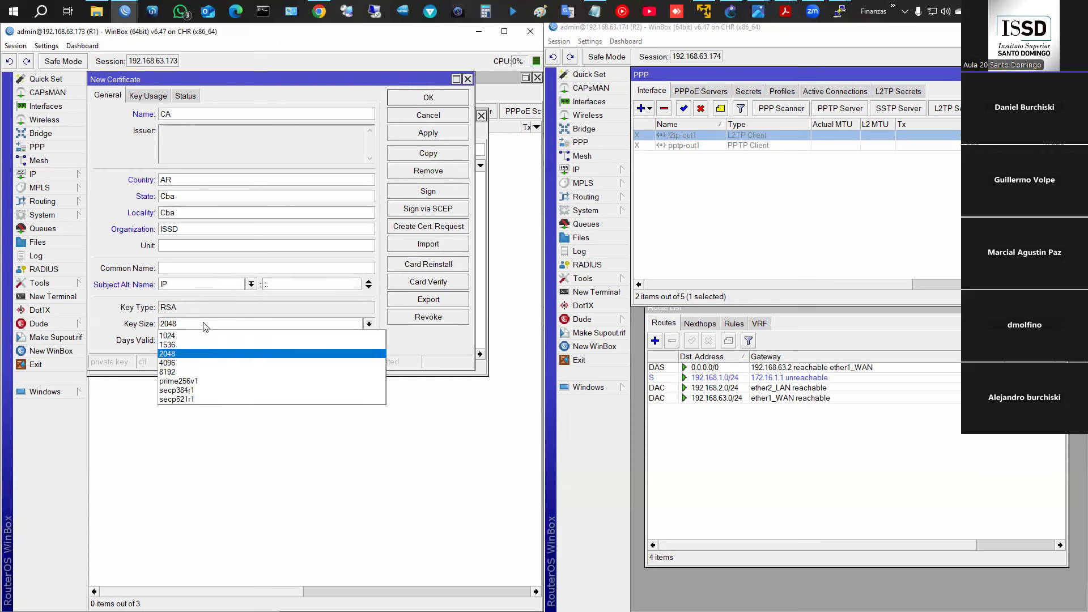
pyautogui.click(180, 363)
pyautogui.click(204, 326)
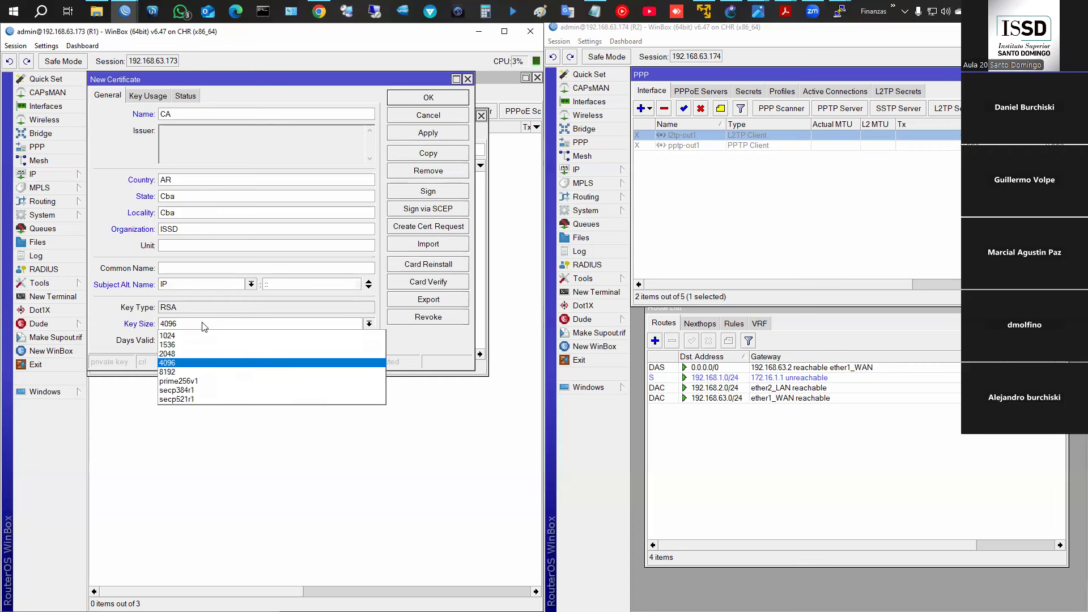
pyautogui.click(190, 364)
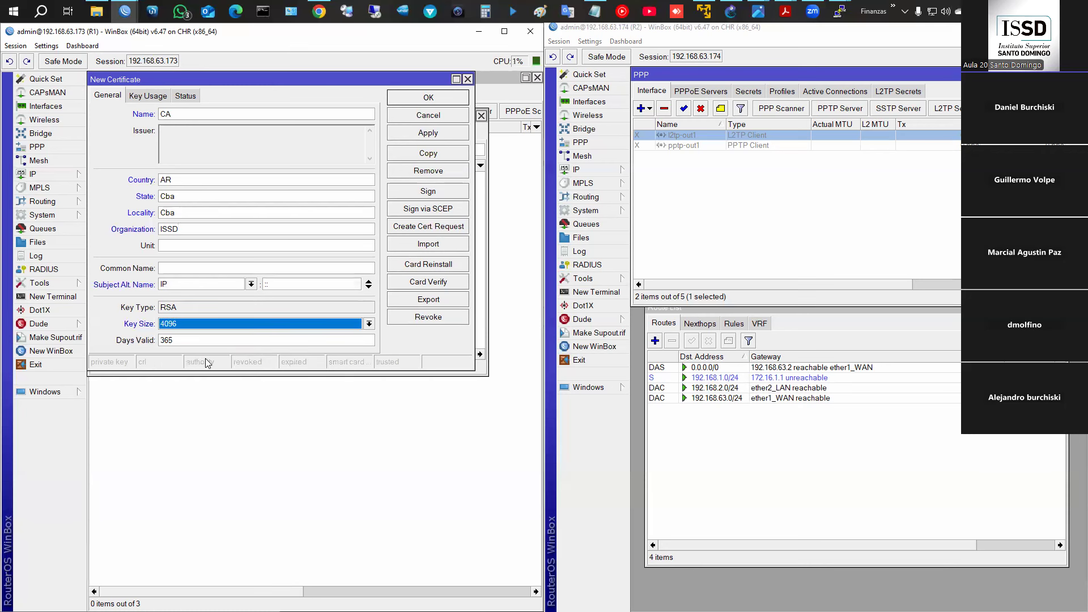
pyautogui.click(187, 340)
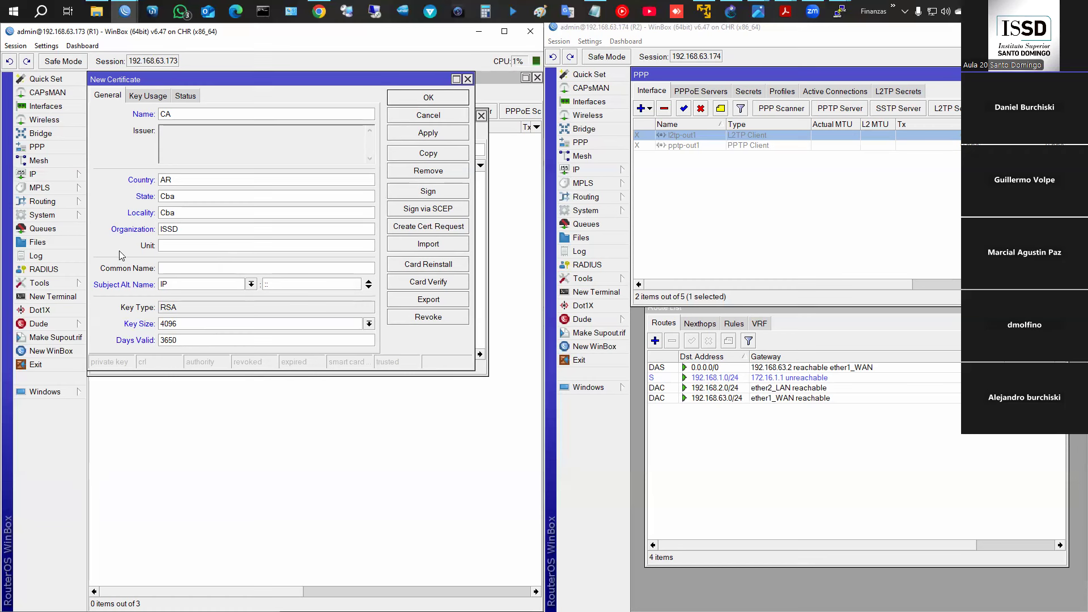
# - Limit the CA certificate's key usage to crl sign and key cert. sign
pyautogui.click(146, 96)
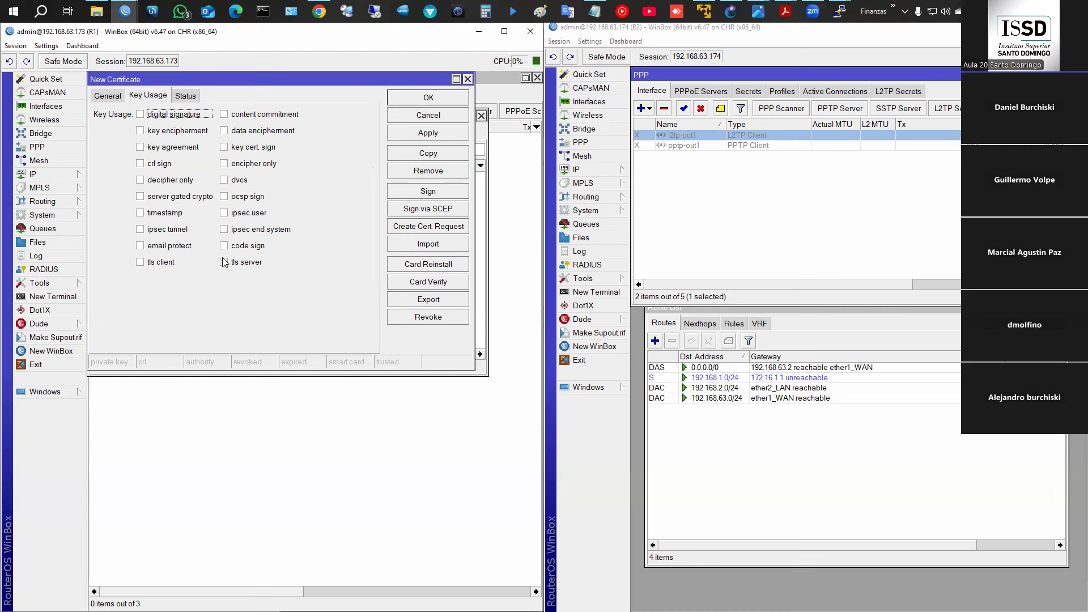
pyautogui.click(139, 164)
pyautogui.click(223, 147)
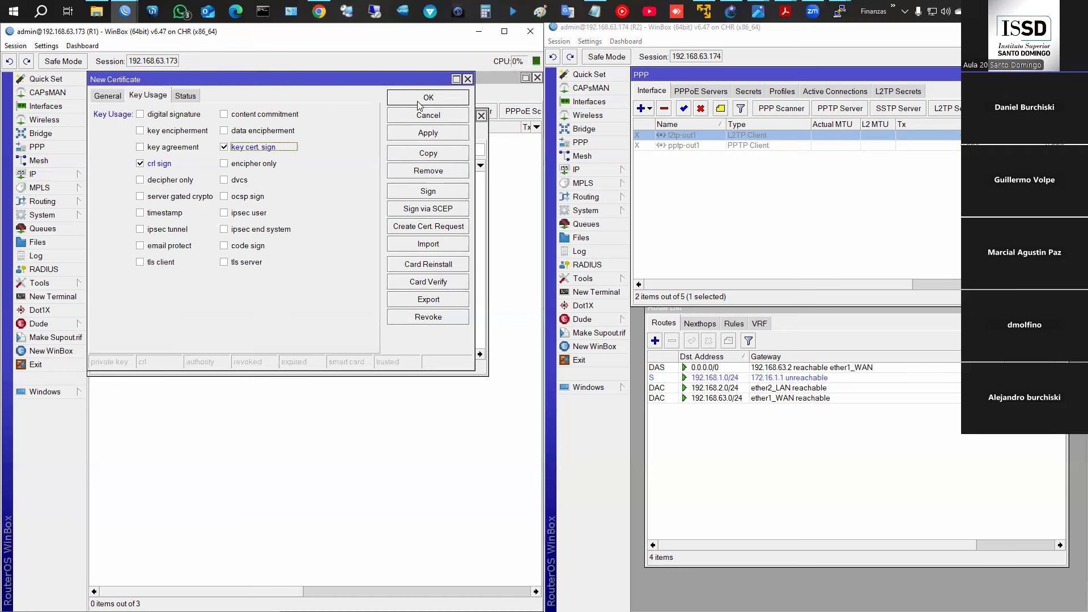
# - Save CA and start a Server certificate with AR, Cba, Cba and ISSD
pyautogui.click(428, 98)
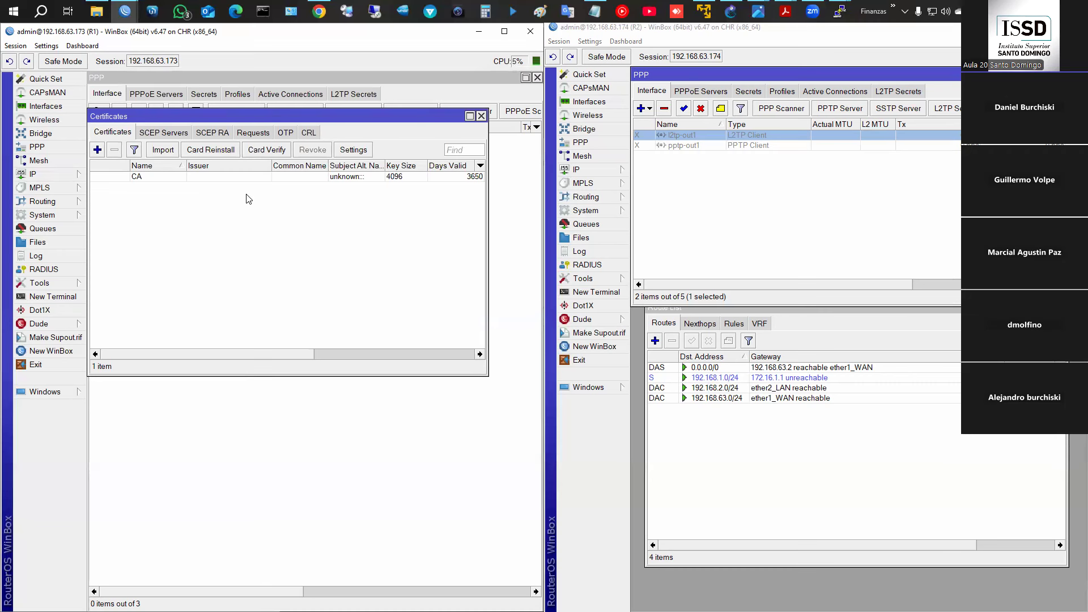
pyautogui.click(98, 149)
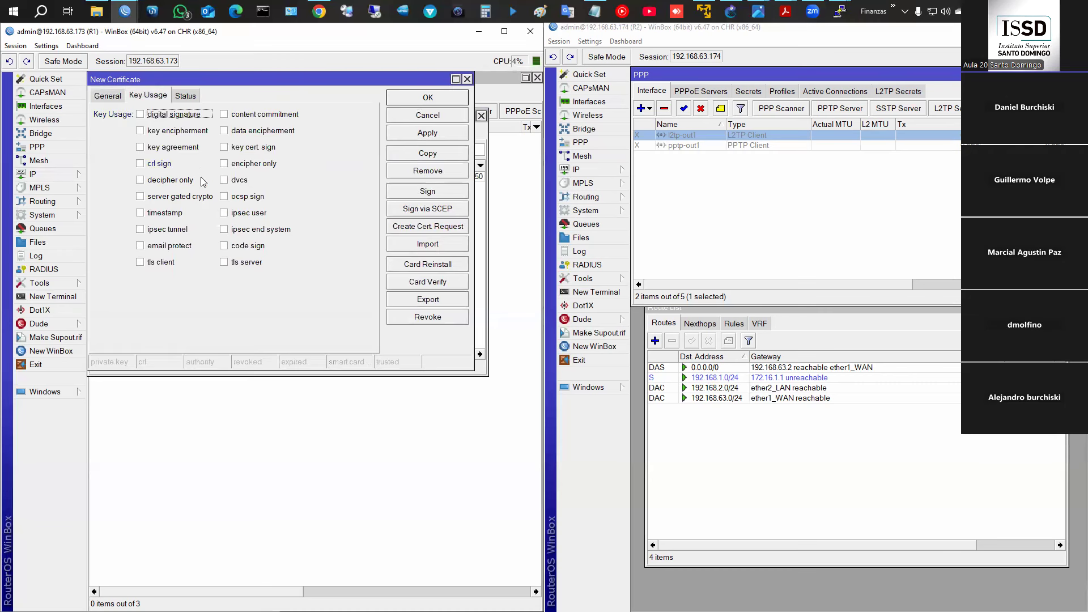
pyautogui.click(105, 95)
pyautogui.click(189, 113)
pyautogui.write('Server')
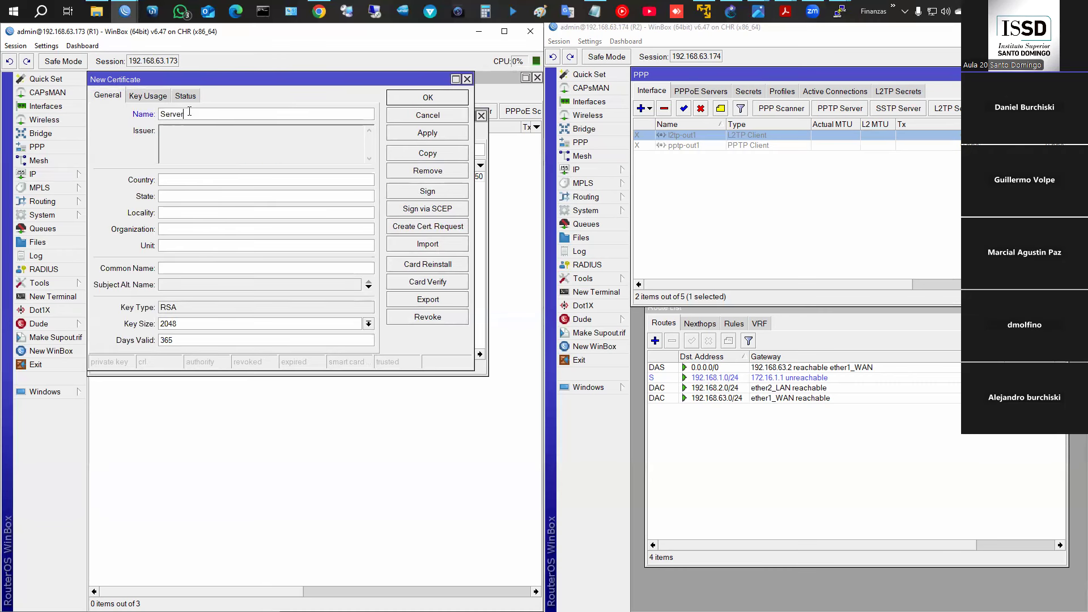
pyautogui.click(195, 180)
pyautogui.write('AR')
pyautogui.click(196, 195)
pyautogui.write('Cba')
pyautogui.write('Cba')
pyautogui.write('ISSD')
# - Give the Server certificate an IP alternative name, 4096-bit key and 3650 days validity
pyautogui.click(206, 267)
pyautogui.click(180, 286)
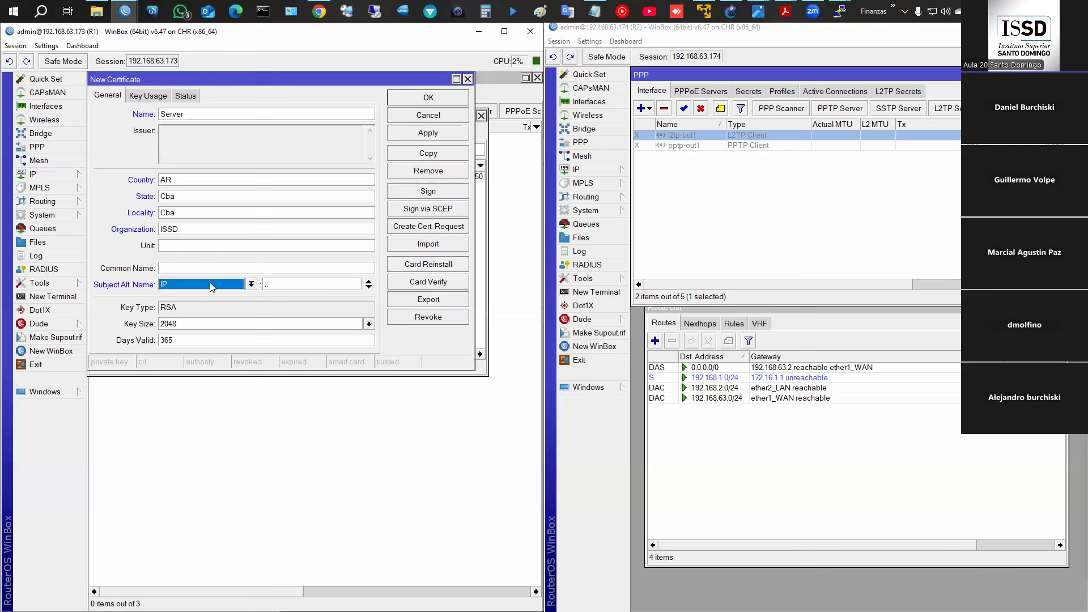
pyautogui.click(174, 268)
pyautogui.click(251, 285)
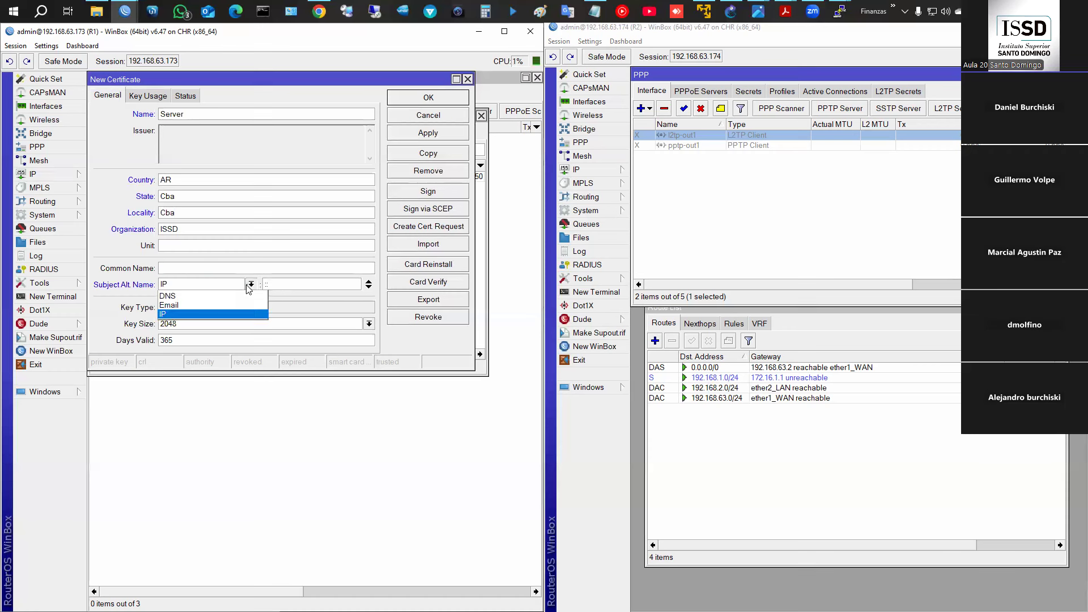
pyautogui.click(238, 314)
pyautogui.click(175, 267)
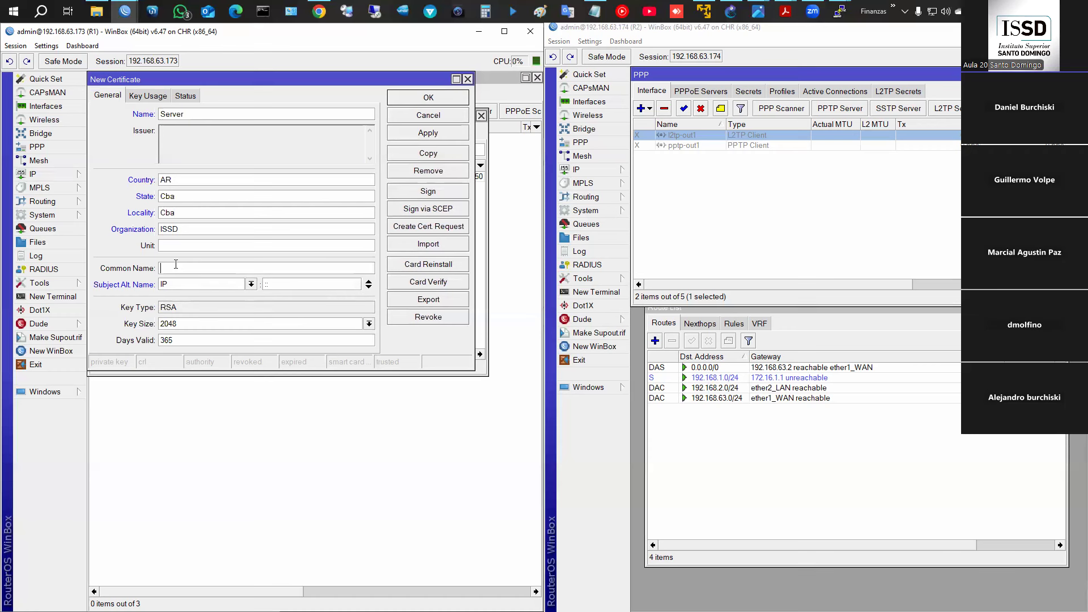
pyautogui.click(193, 326)
pyautogui.click(192, 363)
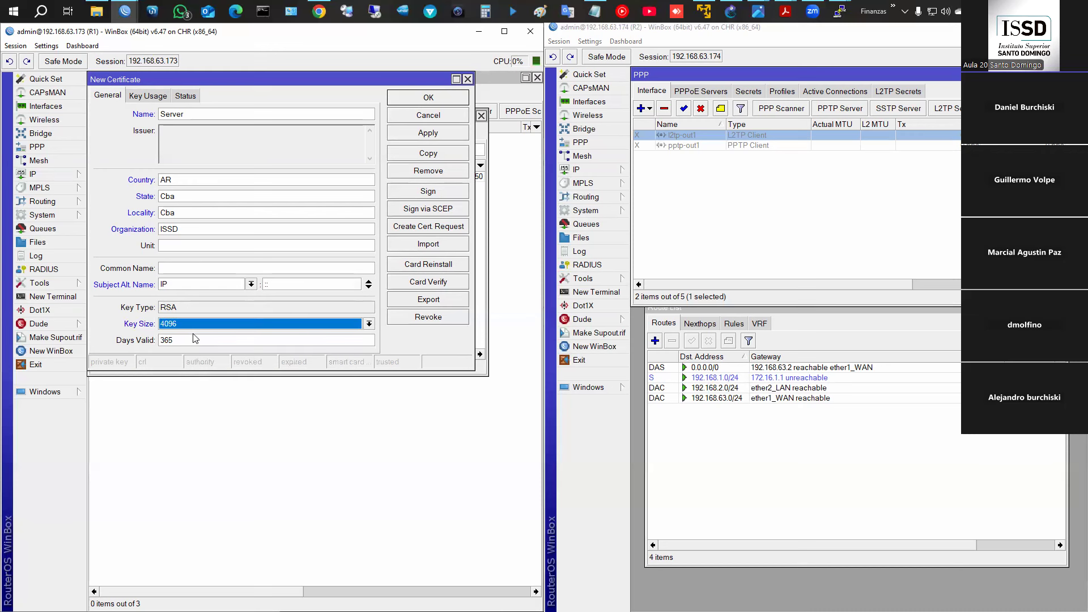
pyautogui.click(192, 339)
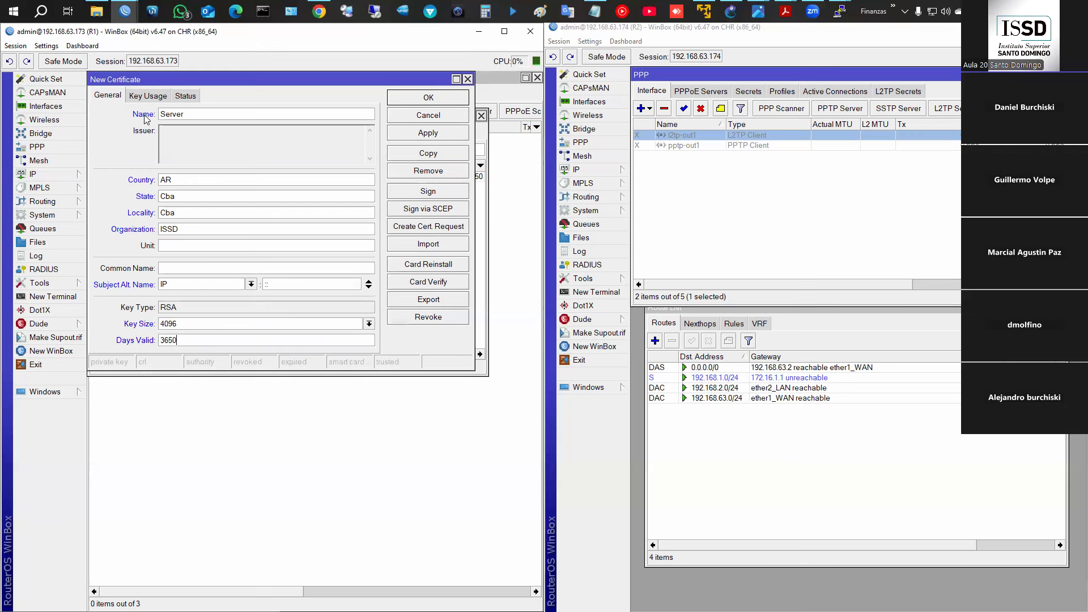
pyautogui.click(151, 96)
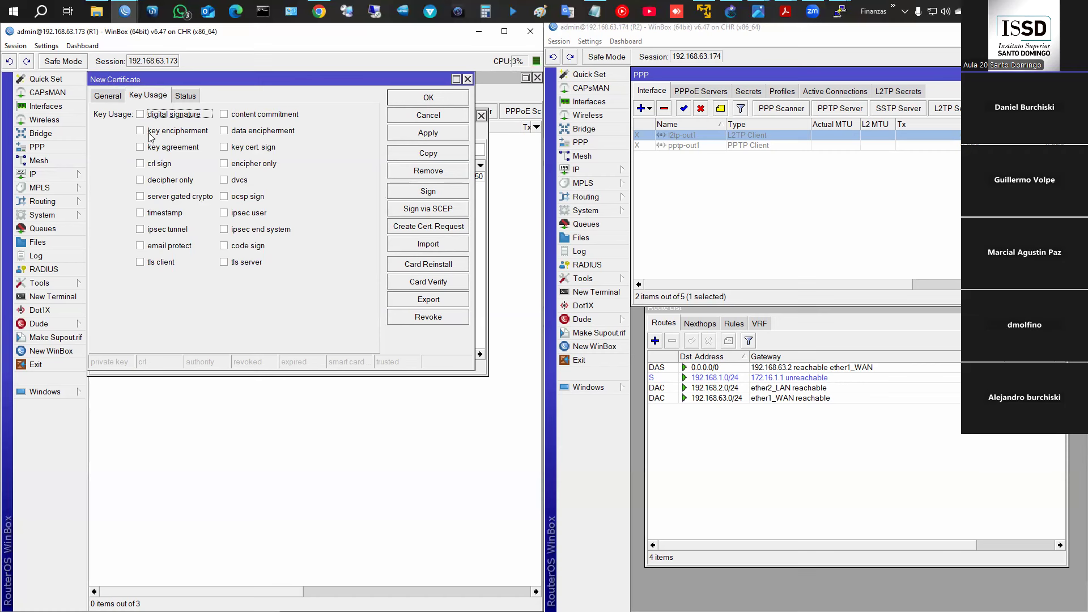
# - Tick digital signature, key encipherment, data encipherment and tls server, then save the Server certificate
pyautogui.click(140, 114)
pyautogui.click(141, 131)
pyautogui.click(226, 133)
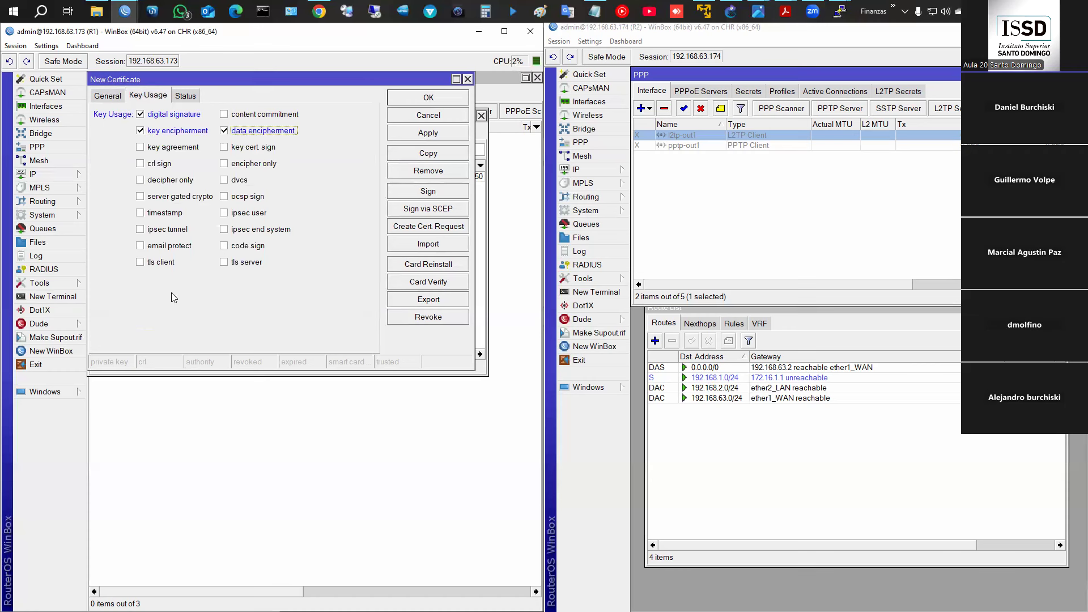
pyautogui.click(226, 262)
pyautogui.click(451, 97)
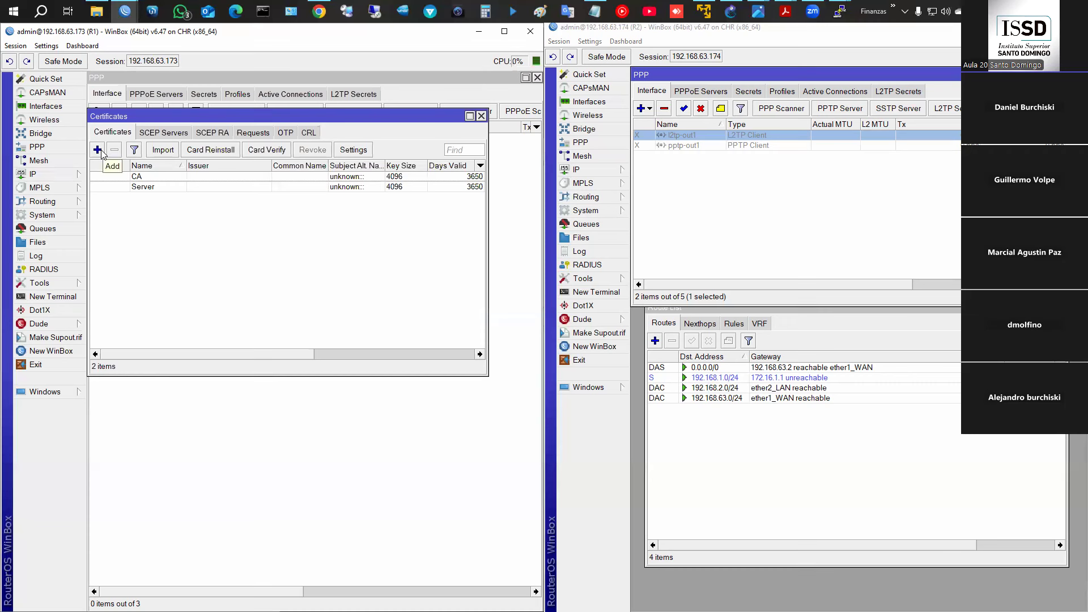
# - Review the saved Server certificate's general details
pyautogui.doubleClick(142, 187)
pyautogui.click(114, 100)
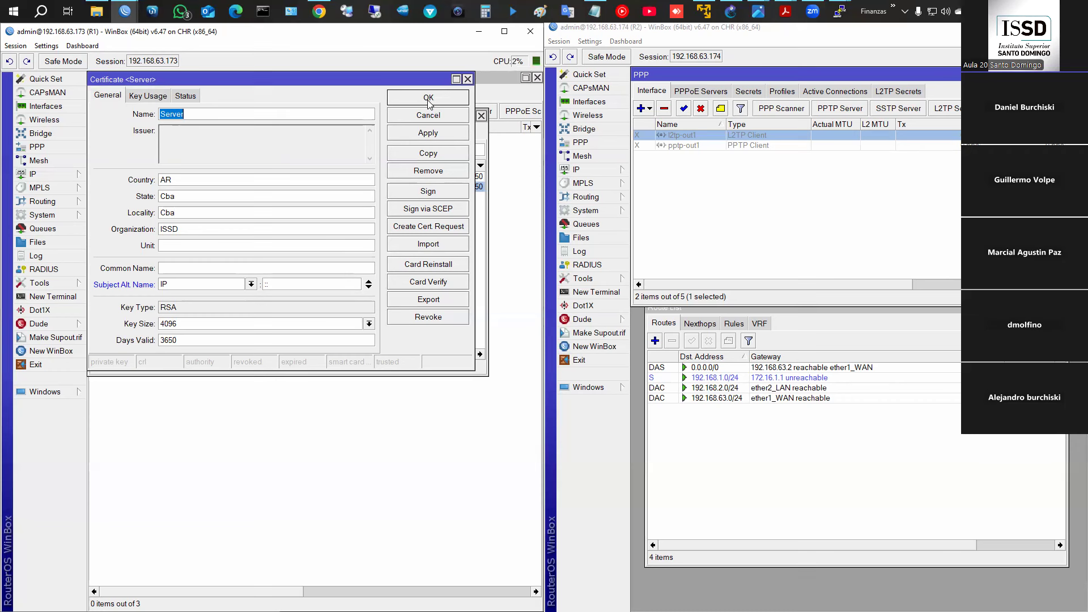
pyautogui.click(428, 100)
# - Start a Client1 certificate with country AR, state and locality Cba, organization ISSD
pyautogui.click(98, 152)
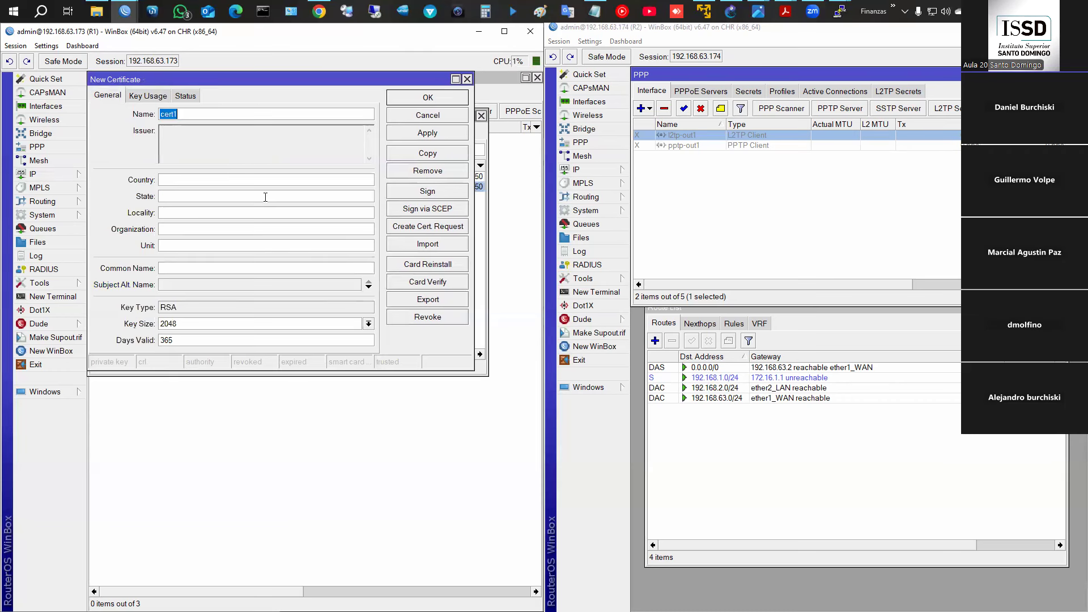
pyautogui.write('Cla')
pyautogui.press('BackSpace')
pyautogui.press('BackSpace')
pyautogui.write('lient1')
pyautogui.click(194, 179)
pyautogui.write('AR')
pyautogui.click(188, 195)
pyautogui.write('Cab')
pyautogui.press('Tab')
pyautogui.press('BackSpace')
pyautogui.press('BackSpace')
pyautogui.write('ba')
pyautogui.press('Tab')
pyautogui.write('Cba')
pyautogui.write('ISSD')
# - Give Client1 an IP alt name, 4096-bit key, 3650 days and tls client usage, then save
pyautogui.click(205, 283)
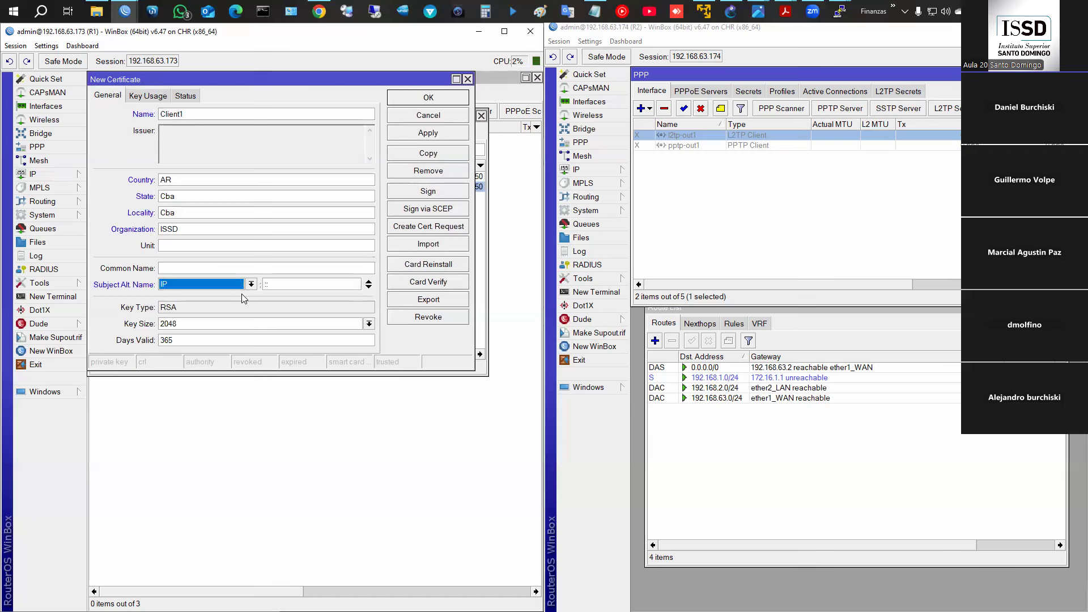
pyautogui.click(213, 324)
pyautogui.click(198, 362)
pyautogui.click(204, 343)
pyautogui.write('0')
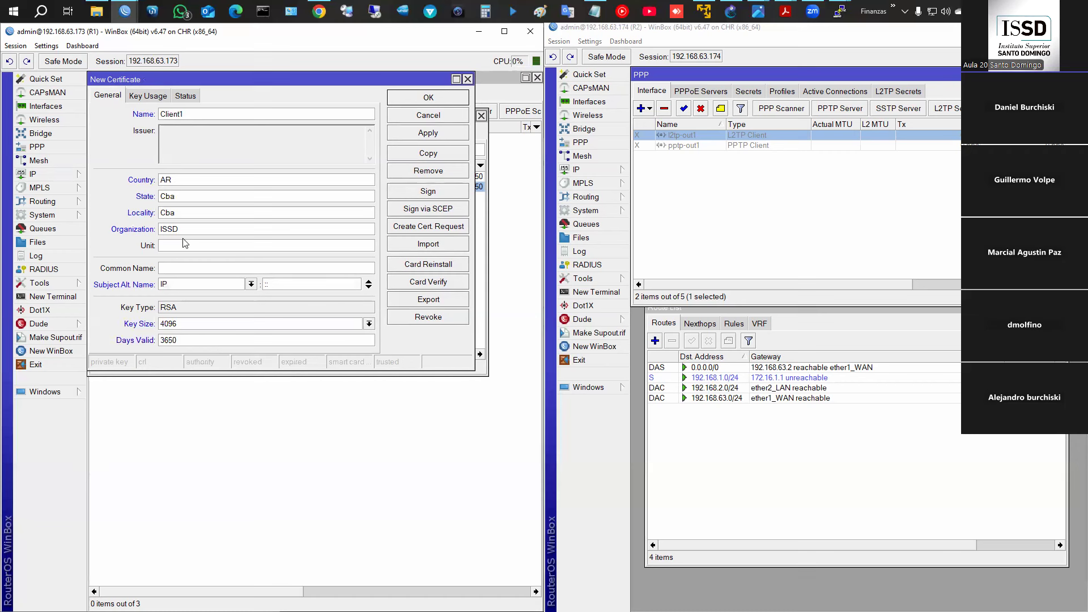
pyautogui.click(148, 97)
pyautogui.click(155, 264)
pyautogui.click(429, 98)
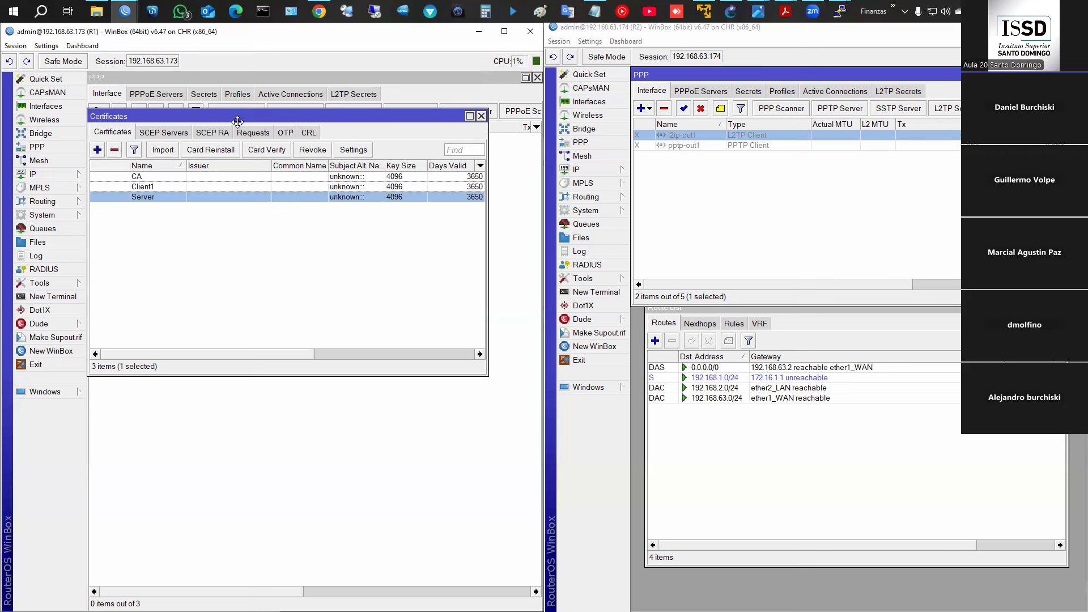
# - Self-sign the CA certificate so it is flagged KAT in the certificate list
pyautogui.moveTo(237, 121); pyautogui.dragTo(239, 170)
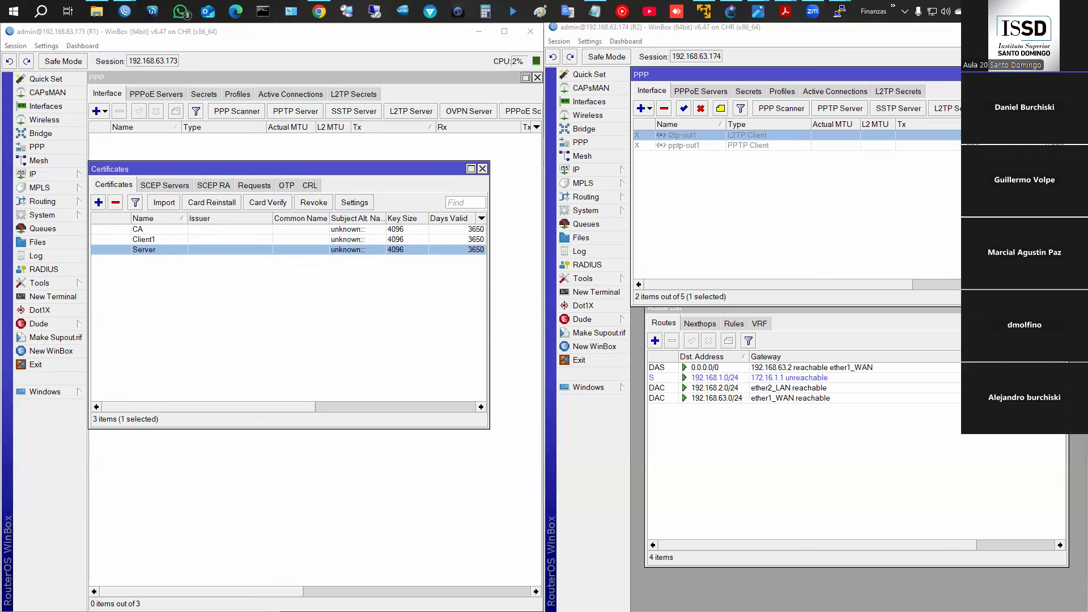
pyautogui.moveTo(481, 69)
pyautogui.mouseDown()
pyautogui.moveTo(513, 63)
pyautogui.moveTo(513, 51)
pyautogui.mouseUp()
pyautogui.moveTo(434, 152)
pyautogui.mouseDown()
pyautogui.moveTo(483, 98)
pyautogui.moveTo(491, 142)
pyautogui.mouseUp()
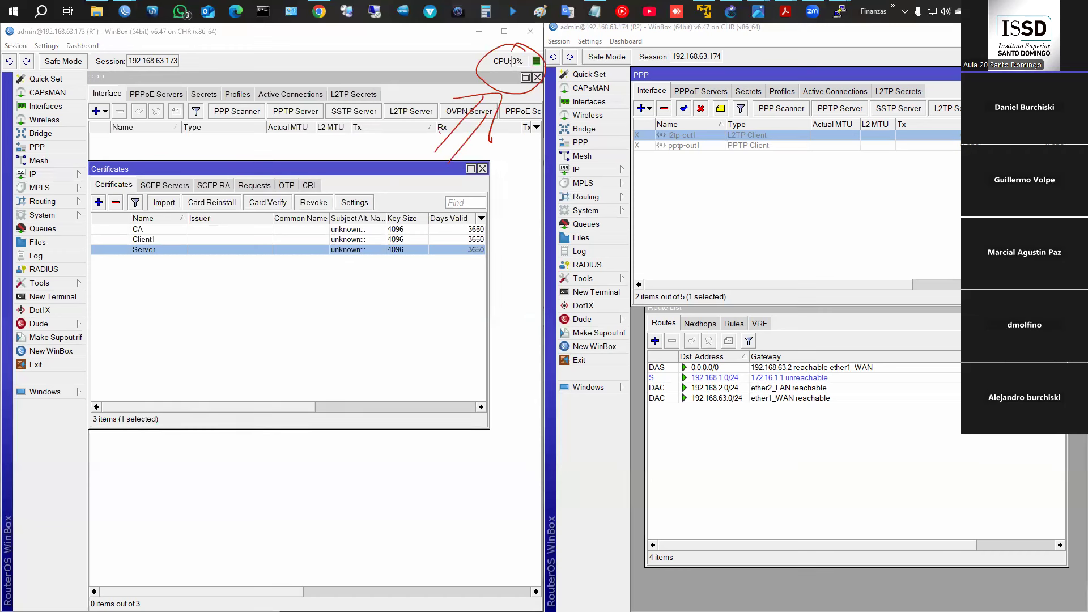
pyautogui.click(138, 230)
pyautogui.rightClick(138, 230)
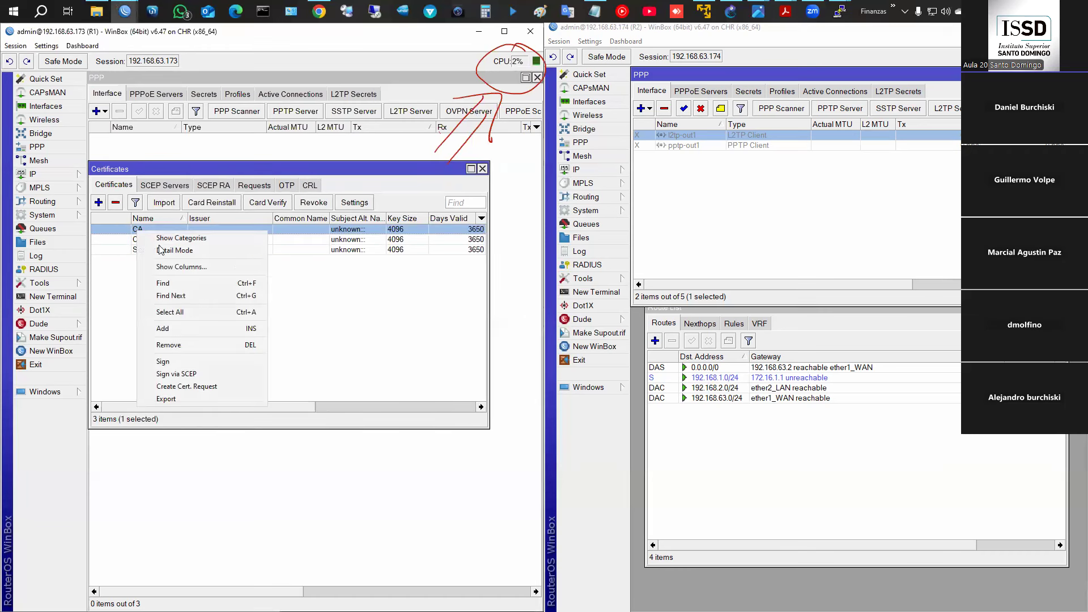
pyautogui.click(192, 361)
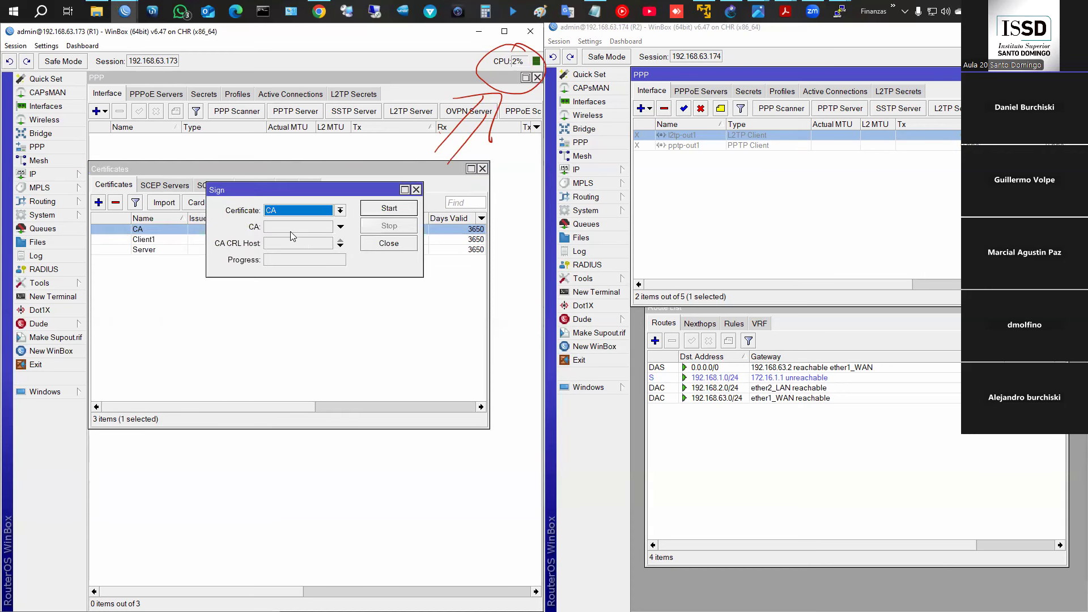
pyautogui.click(389, 213)
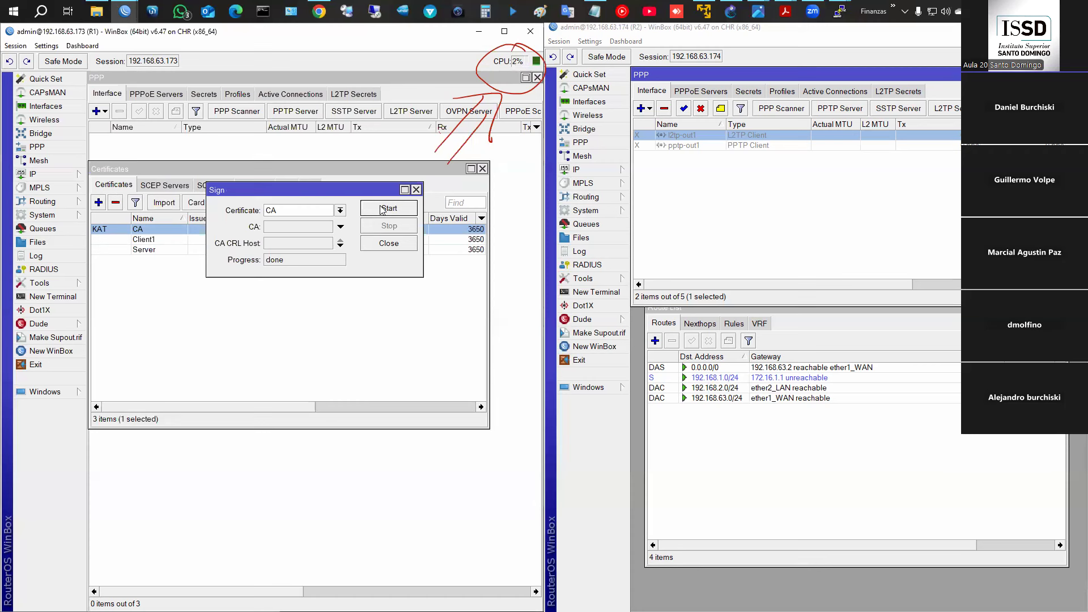
pyautogui.click(315, 338)
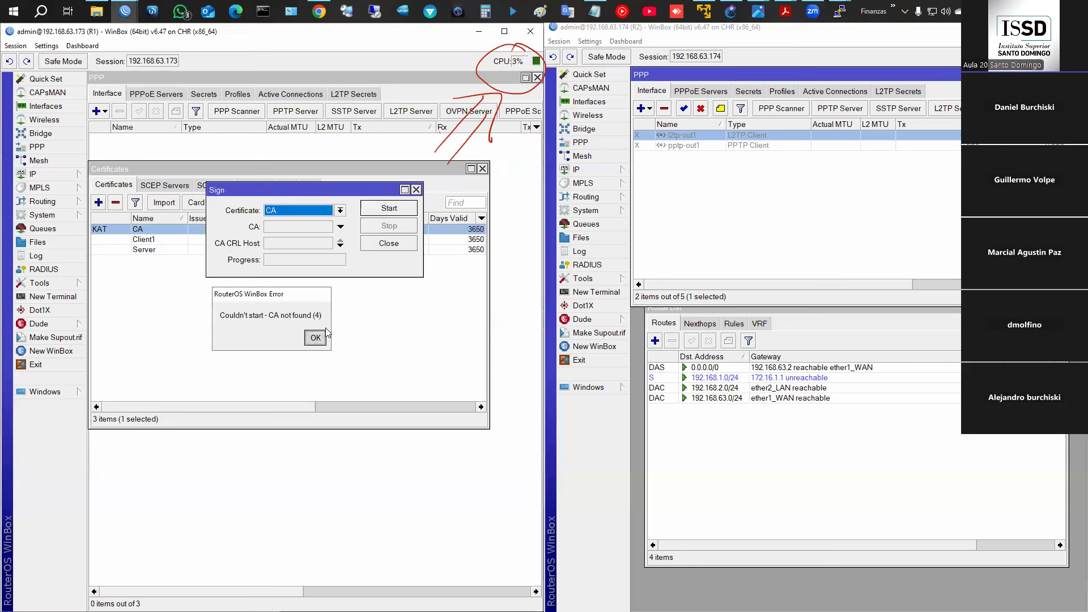
pyautogui.click(416, 189)
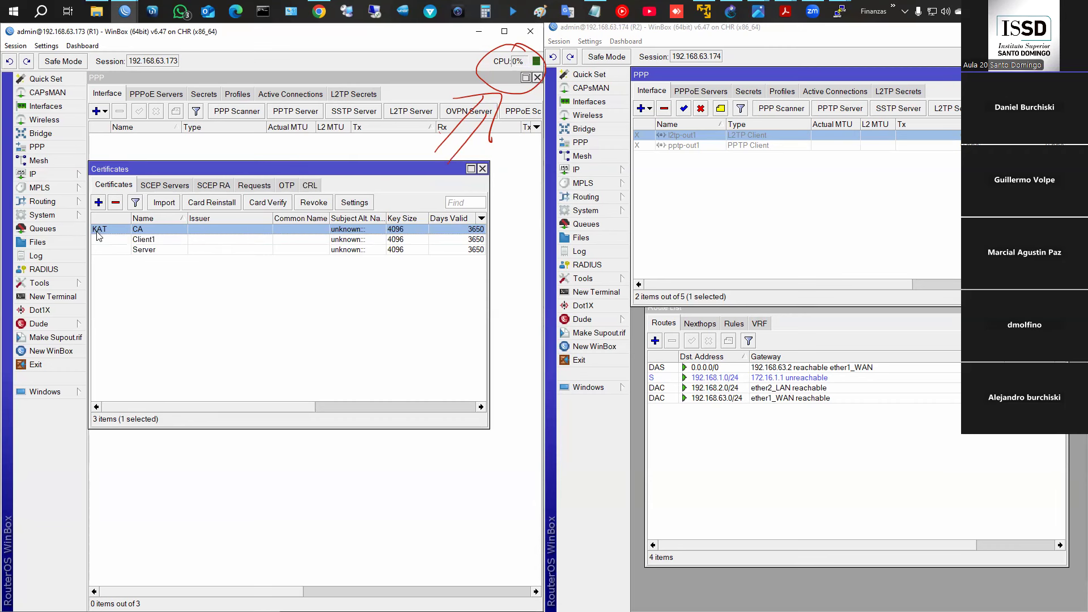
# - Sort the certificates by name and inspect the Server certificate's properties without changes
pyautogui.moveTo(99, 234)
pyautogui.click(225, 240)
pyautogui.click(188, 249)
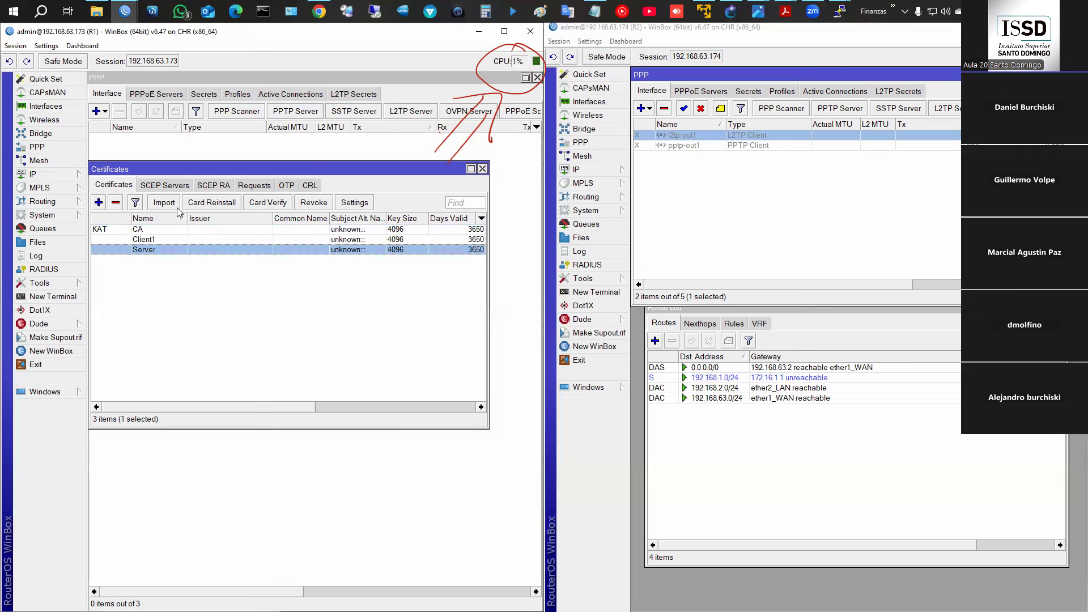
pyautogui.click(129, 218)
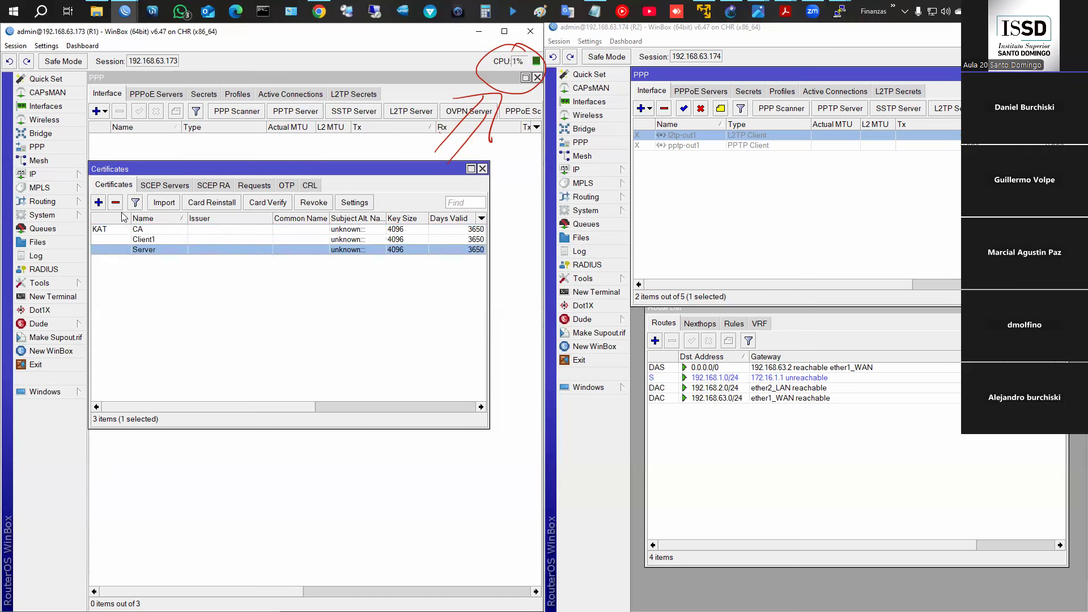
pyautogui.doubleClick(169, 251)
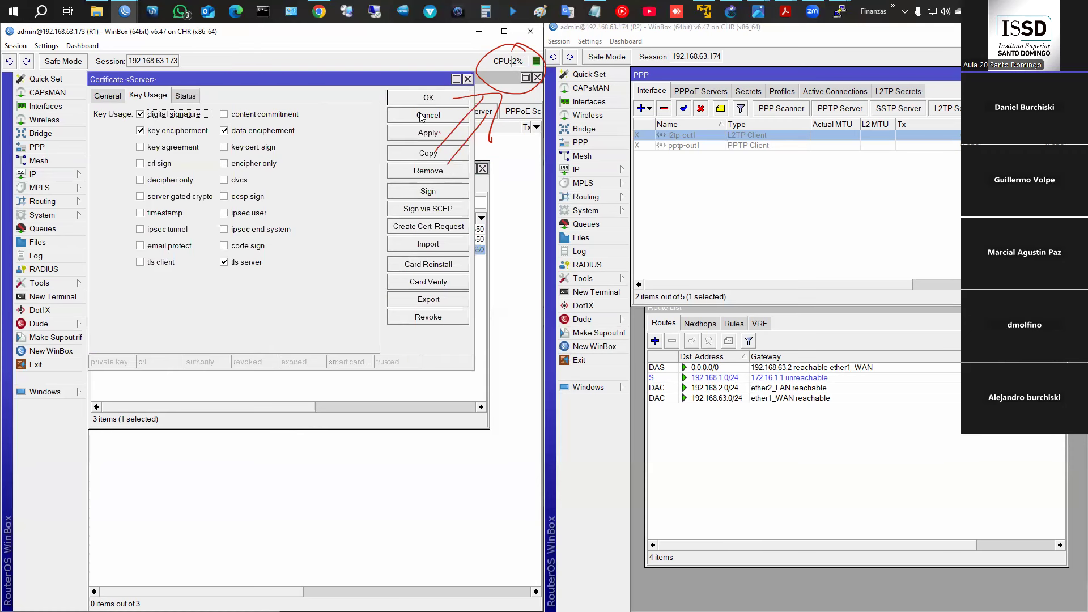
pyautogui.click(422, 116)
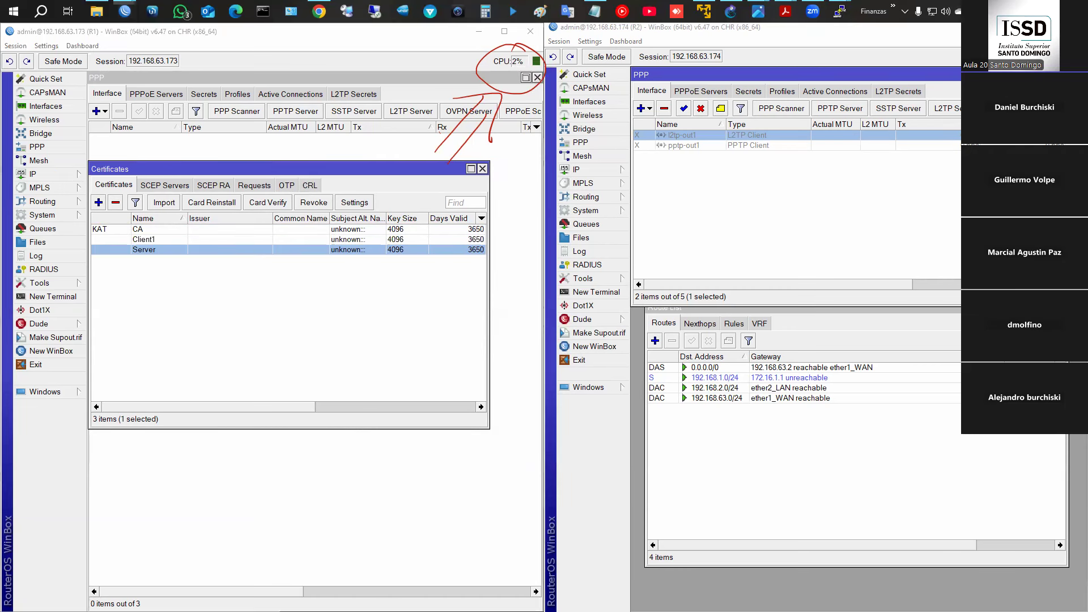
# - Sign the Server certificate with the CA so it becomes flagged KI
pyautogui.rightClick(187, 252)
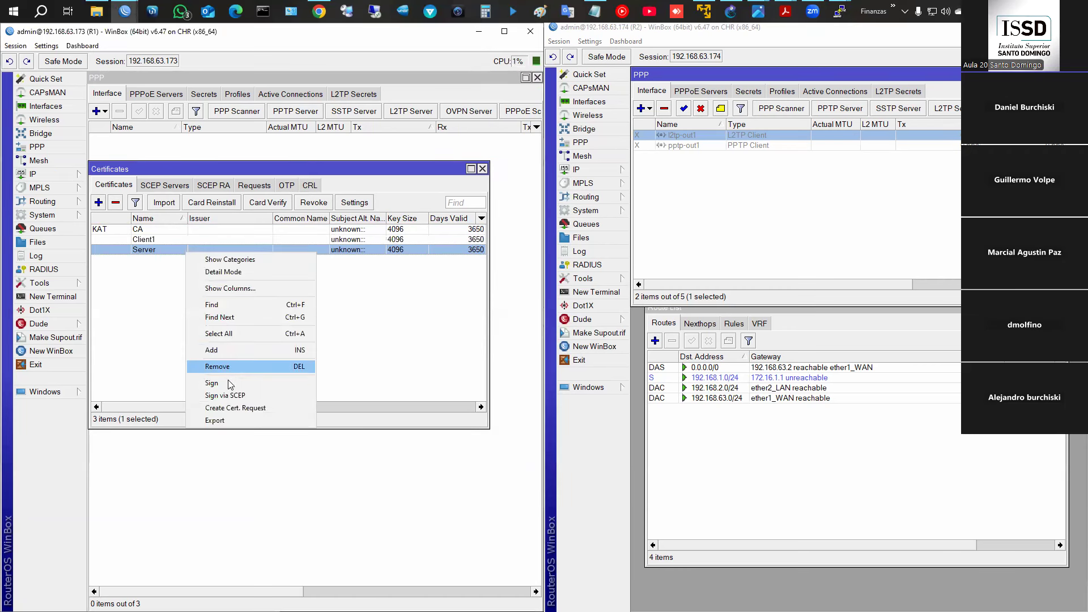
pyautogui.click(211, 383)
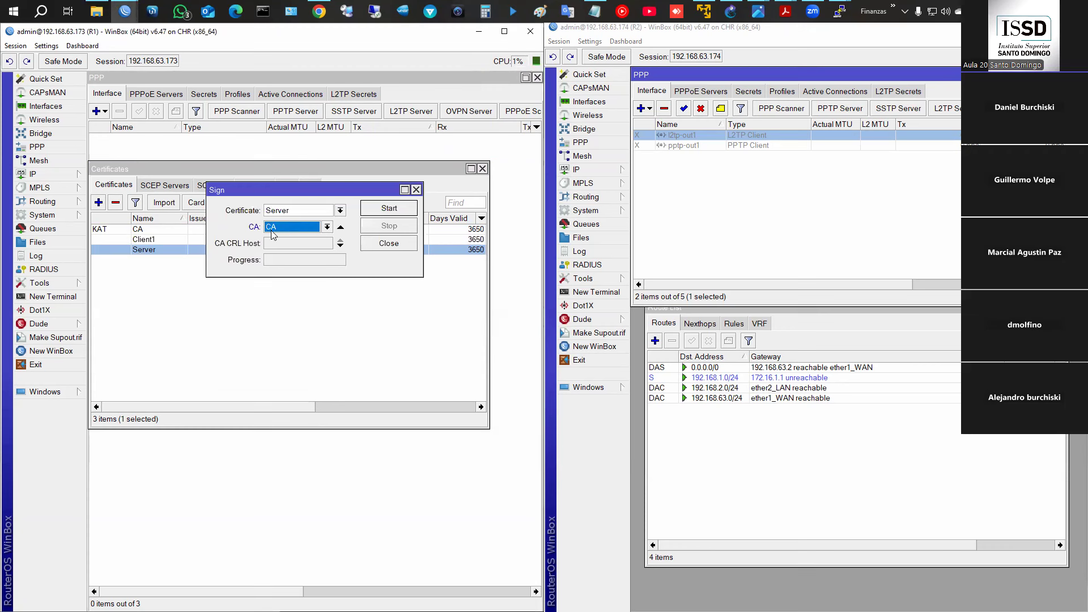
pyautogui.click(391, 211)
pyautogui.click(417, 192)
pyautogui.click(142, 241)
# - Try signing Client1 with the CA, which fails twice on a duplicate subject
pyautogui.rightClick(149, 238)
pyautogui.click(205, 365)
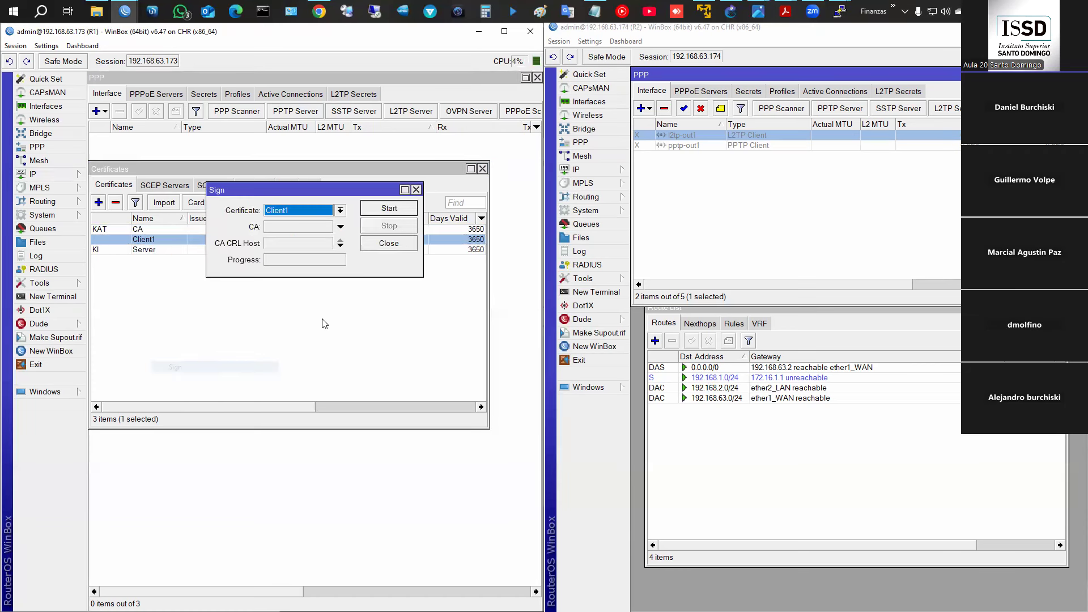
pyautogui.click(284, 228)
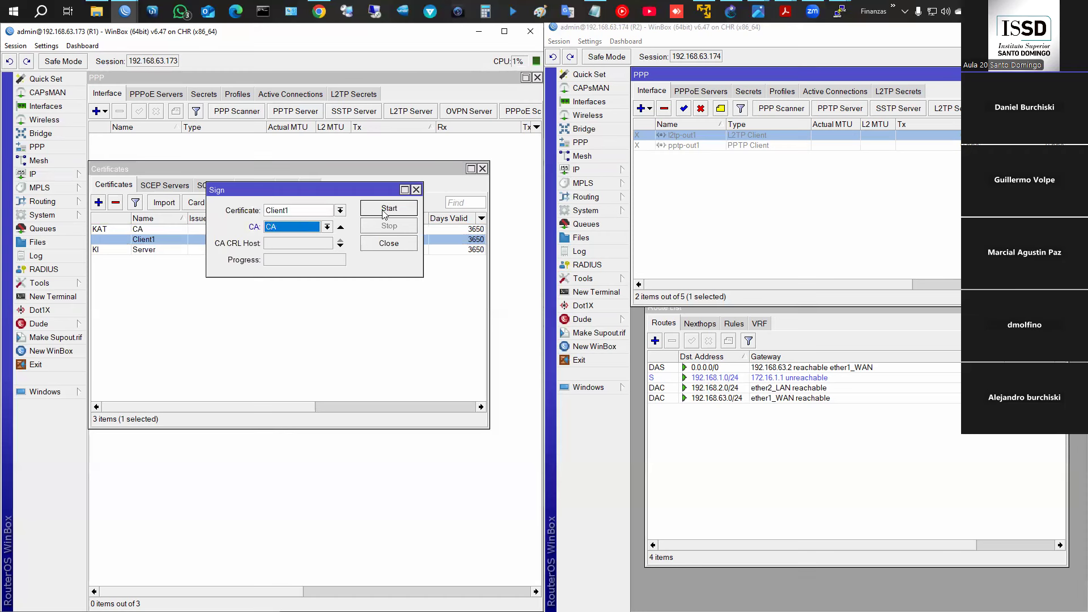
pyautogui.click(386, 210)
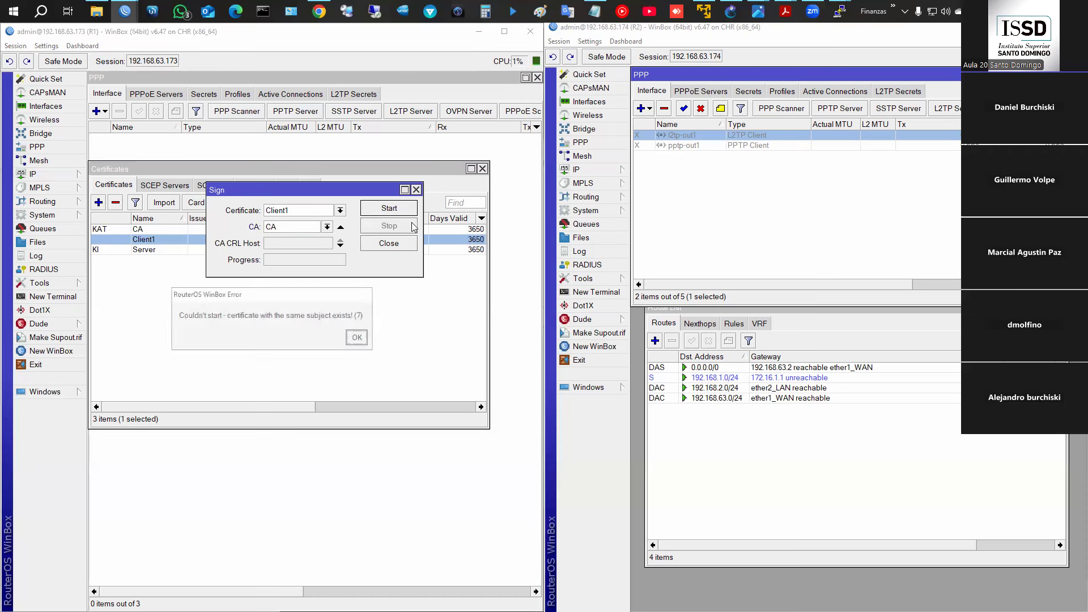
pyautogui.click(359, 338)
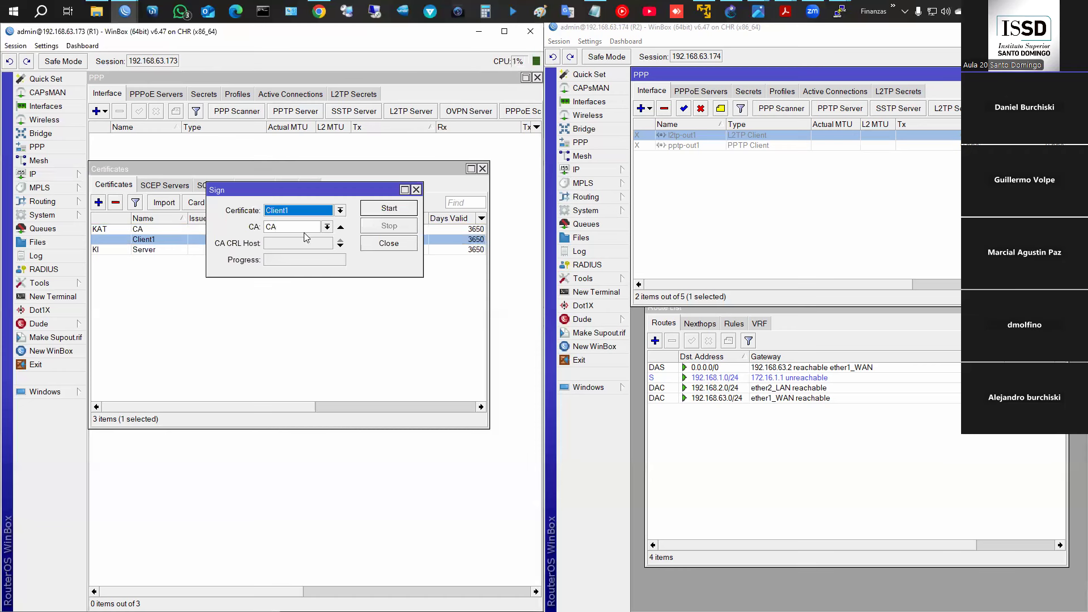
pyautogui.click(389, 208)
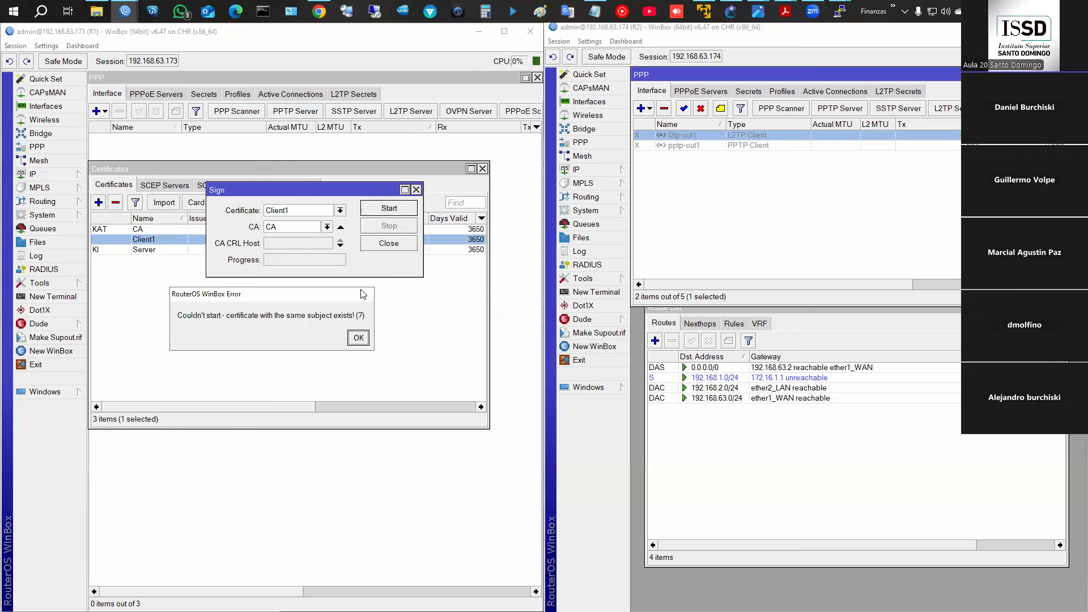
pyautogui.click(359, 338)
pyautogui.click(416, 190)
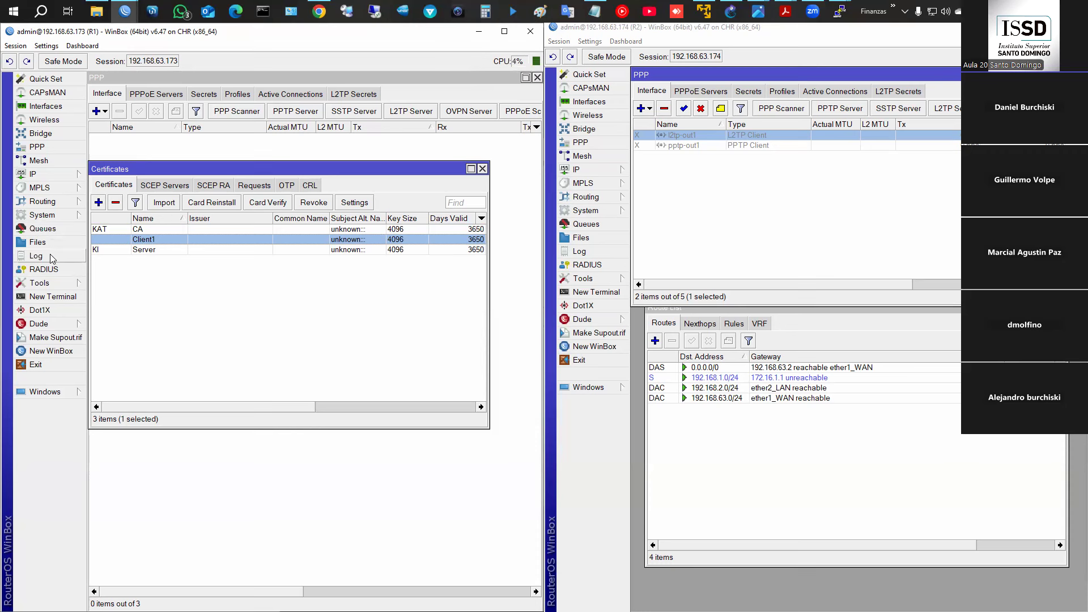
# - Remove the IP subject alternative name from Client1's General details and apply
pyautogui.click(41, 242)
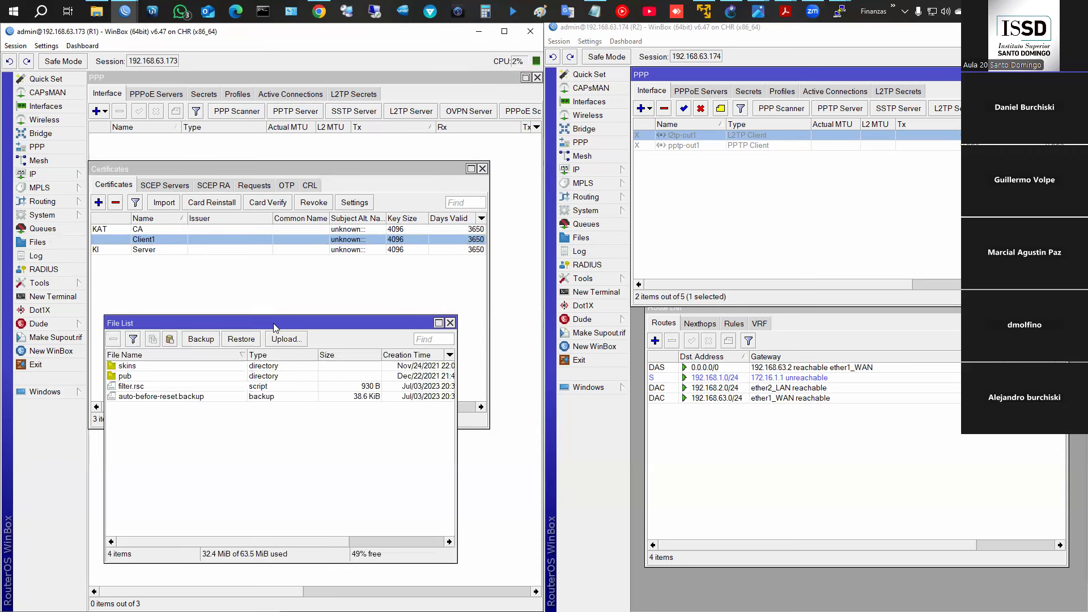
pyautogui.click(450, 323)
pyautogui.doubleClick(158, 241)
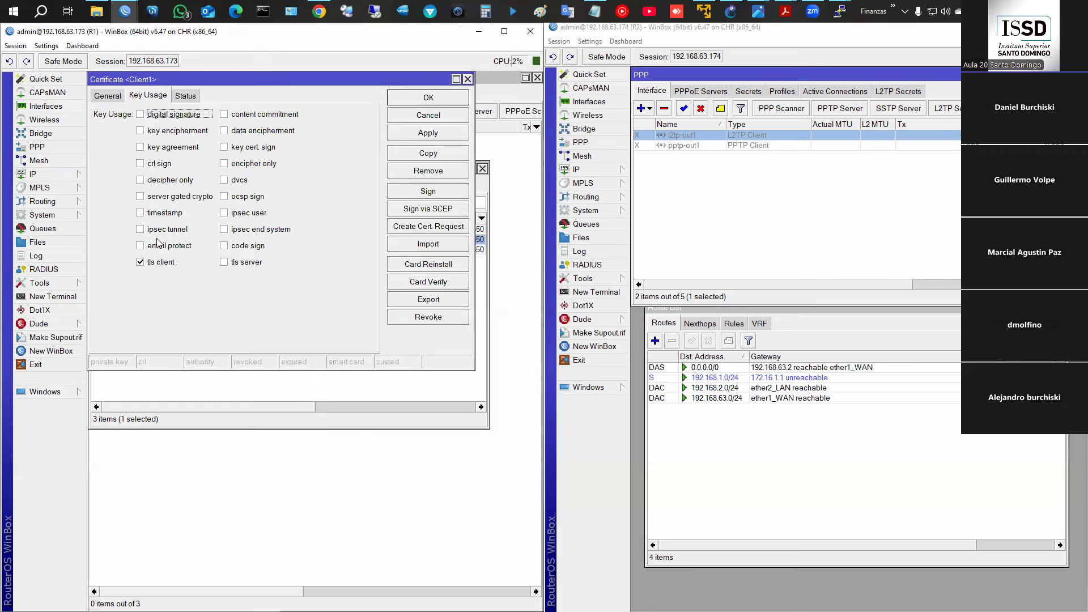
pyautogui.click(107, 100)
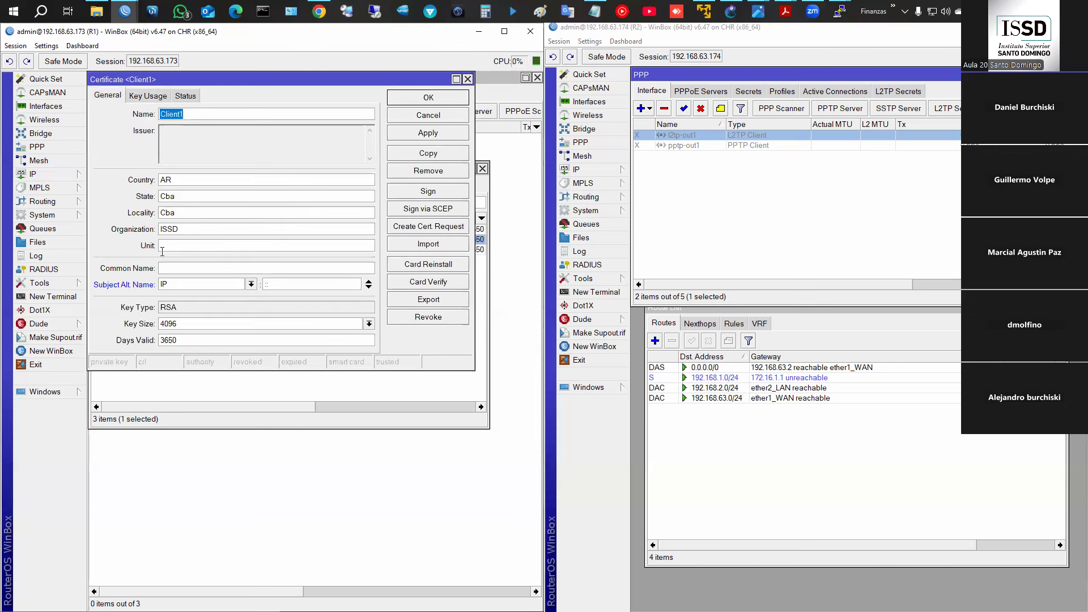
pyautogui.click(250, 286)
pyautogui.click(249, 286)
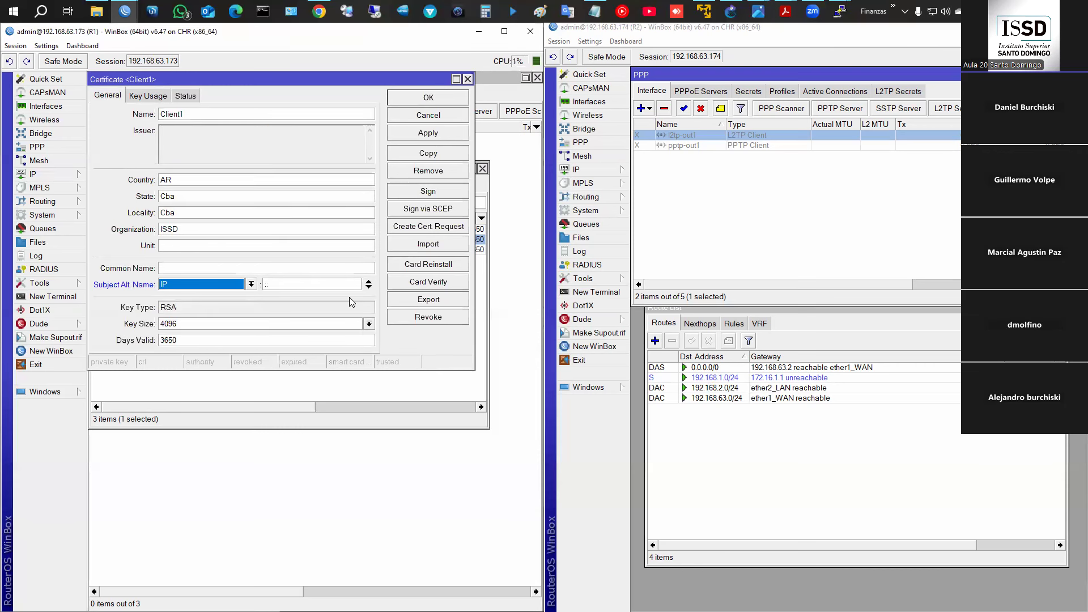
pyautogui.click(369, 281)
pyautogui.click(430, 134)
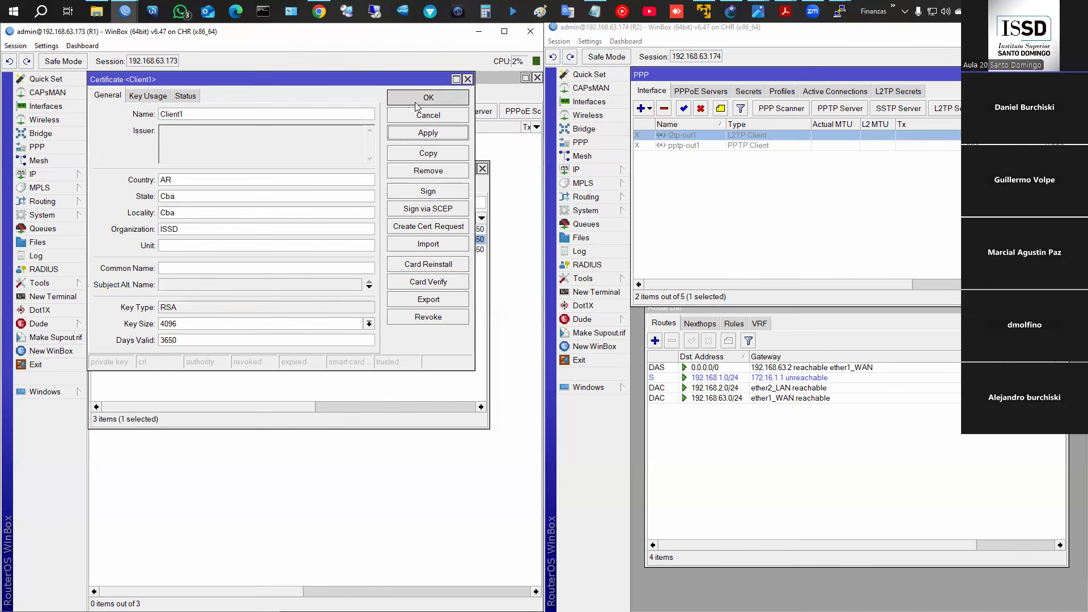
pyautogui.click(416, 103)
pyautogui.rightClick(208, 238)
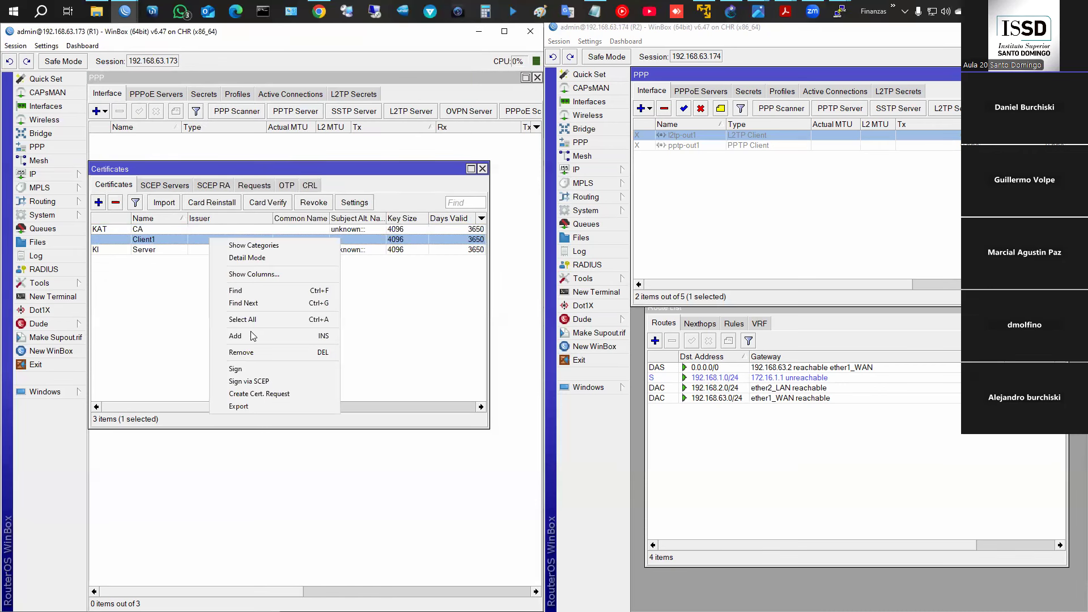
pyautogui.click(250, 369)
pyautogui.click(390, 208)
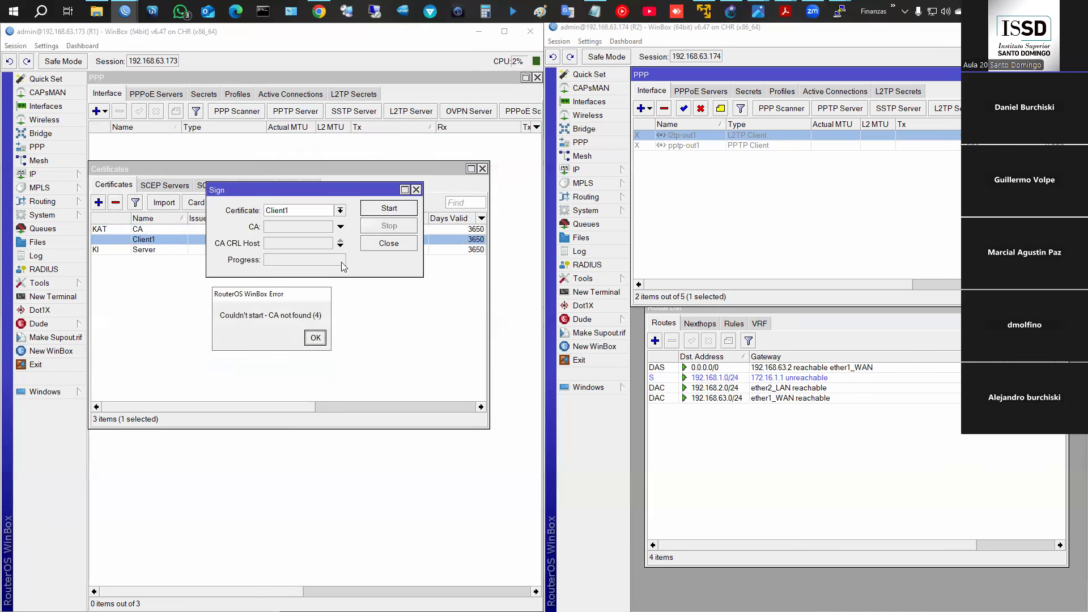
pyautogui.click(316, 338)
pyautogui.click(308, 238)
pyautogui.click(385, 208)
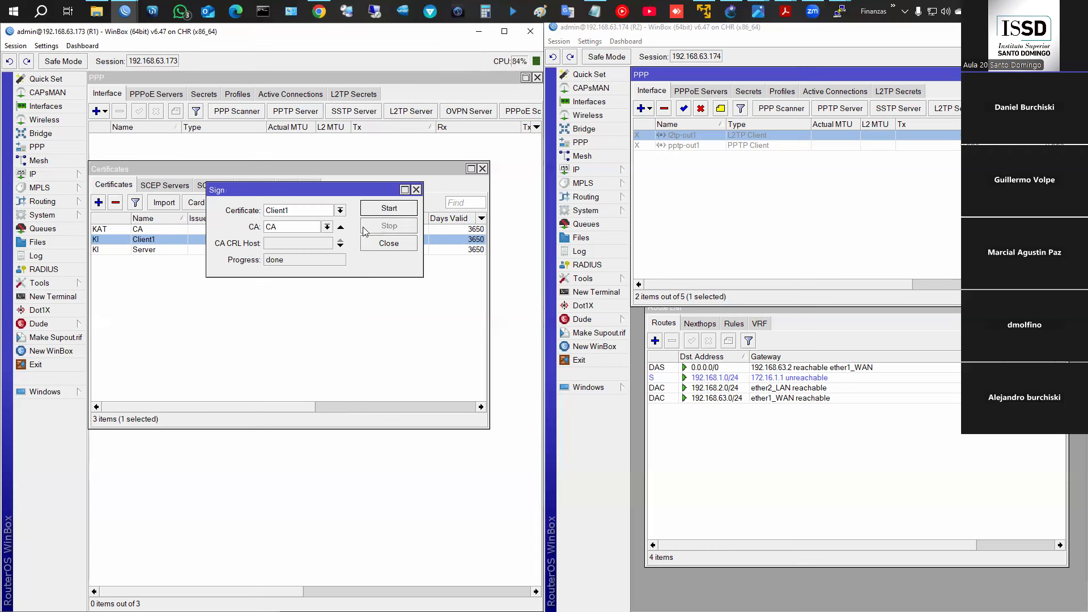
pyautogui.click(397, 244)
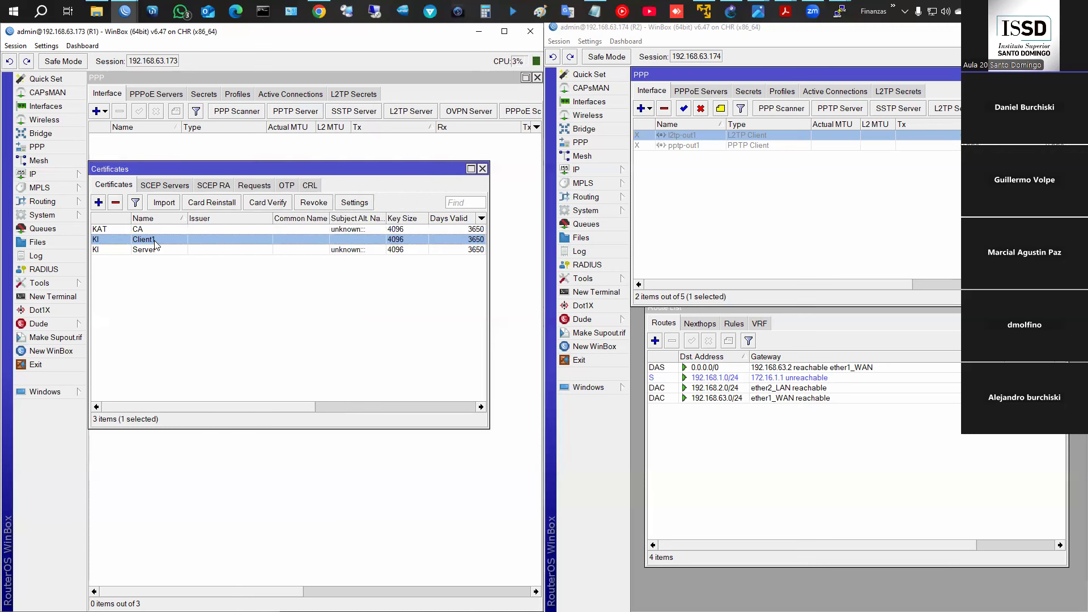
pyautogui.doubleClick(155, 244)
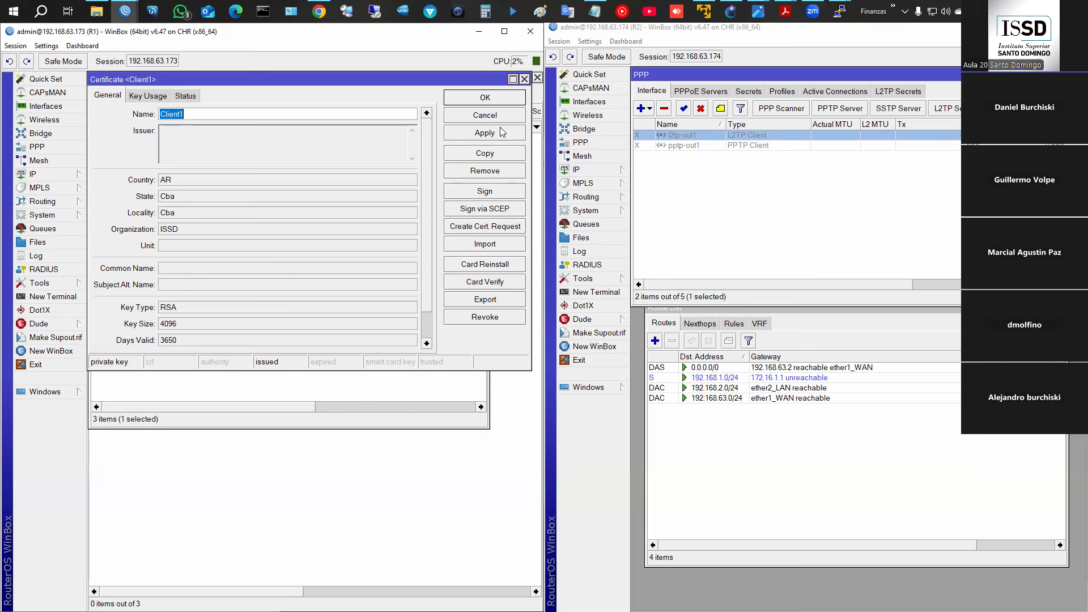
pyautogui.click(502, 101)
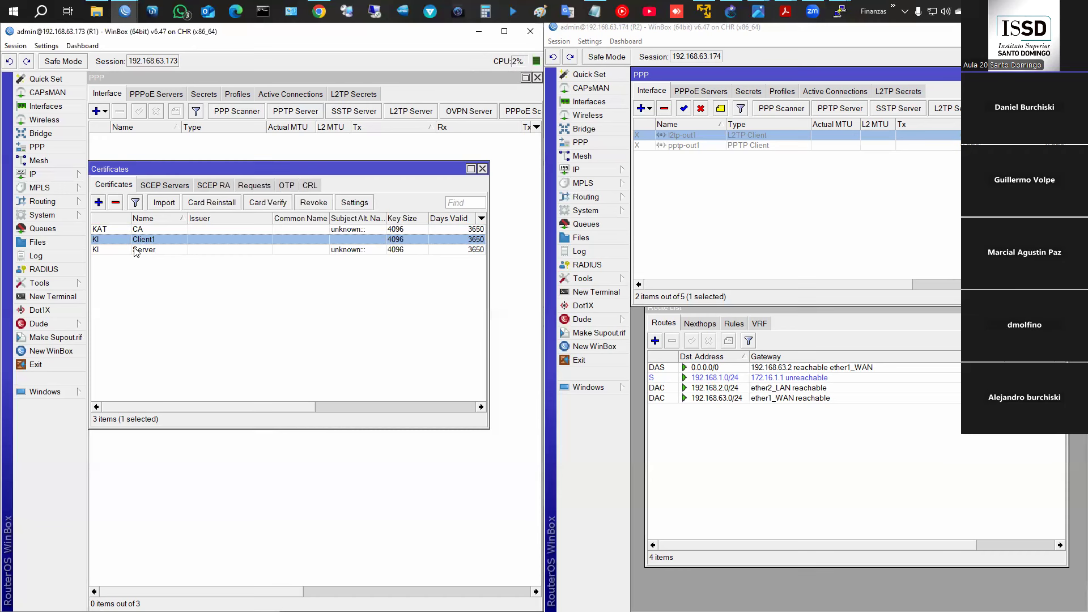
pyautogui.click(153, 254)
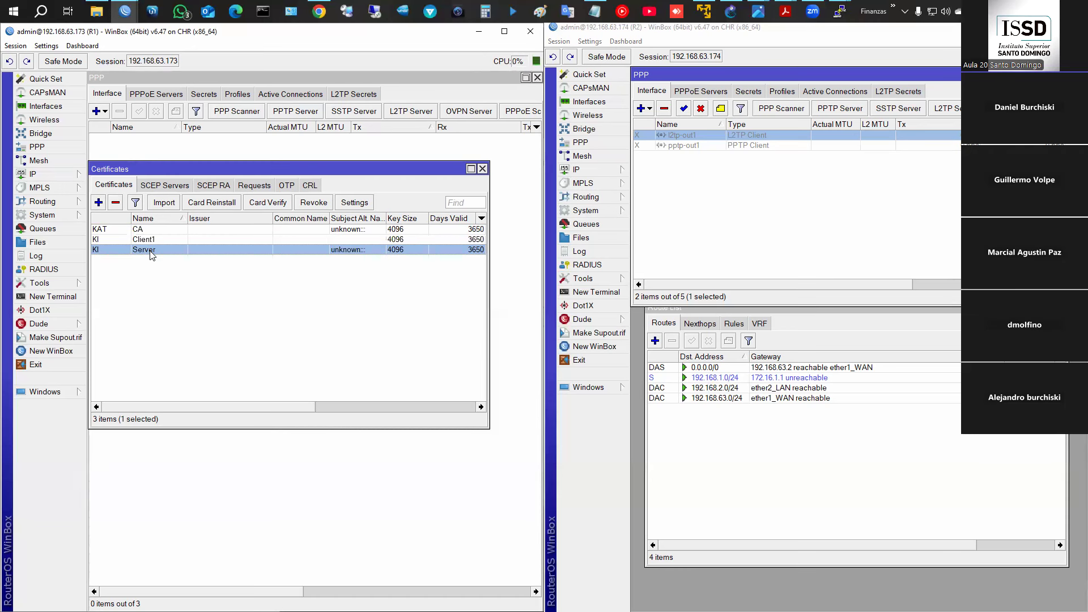
pyautogui.click(144, 241)
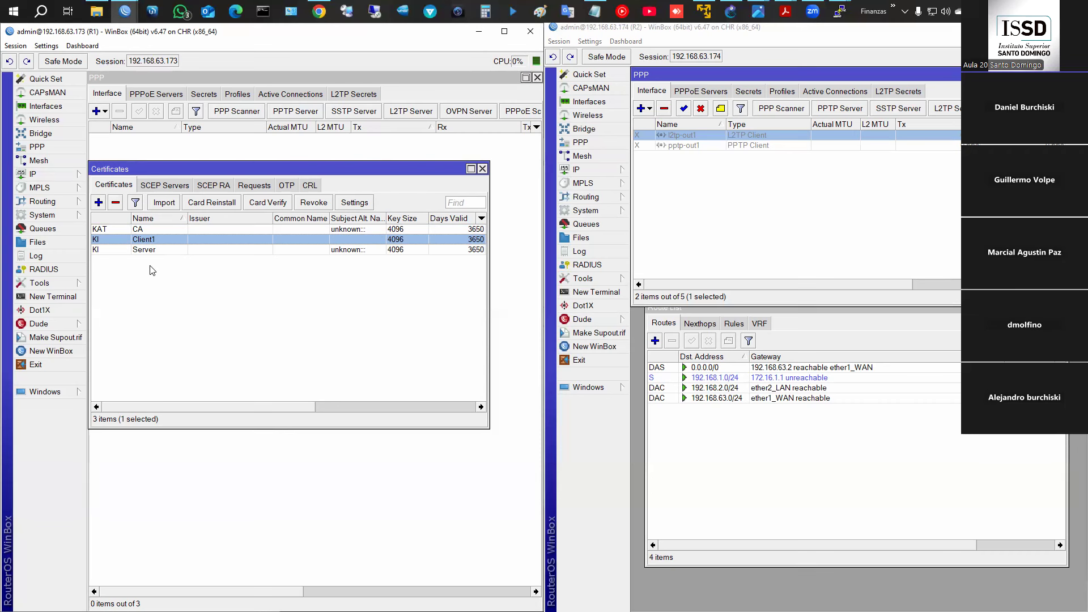
pyautogui.click(145, 229)
pyautogui.click(144, 239)
pyautogui.click(144, 252)
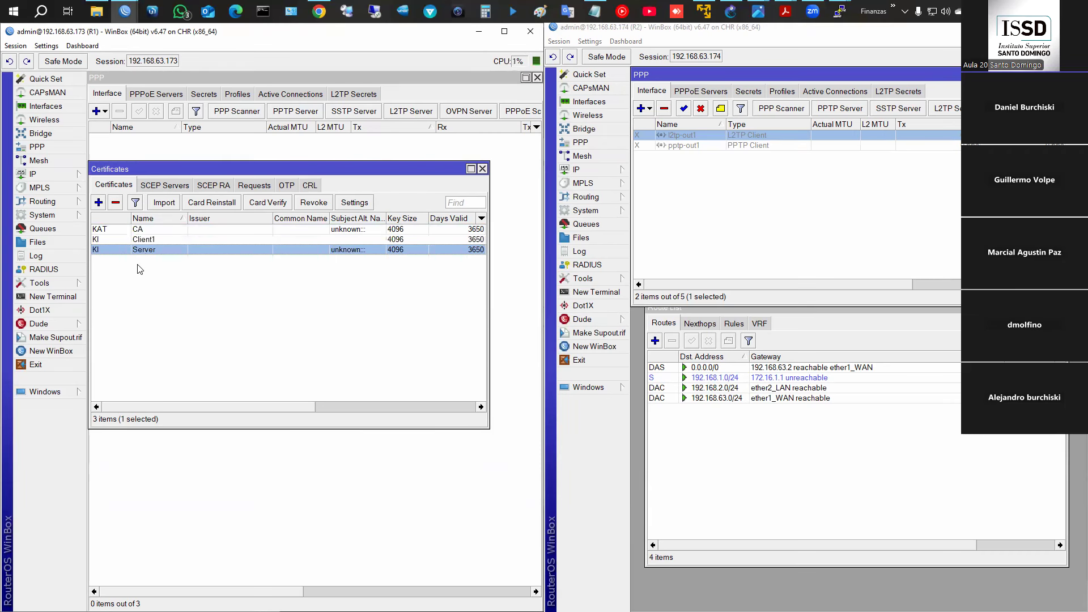
pyautogui.click(142, 239)
pyautogui.click(141, 229)
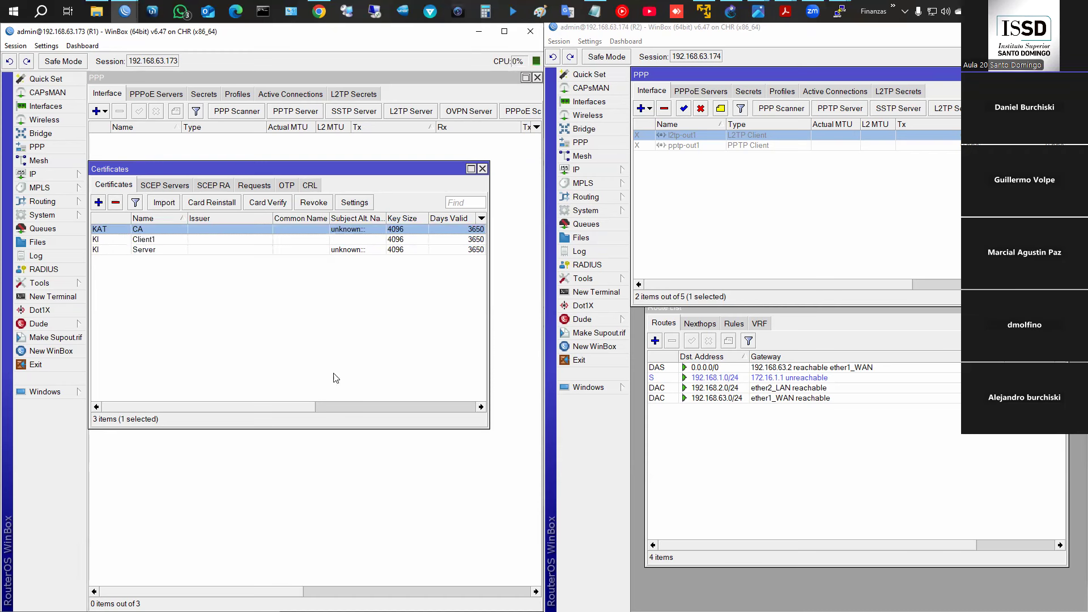
pyautogui.click(159, 240)
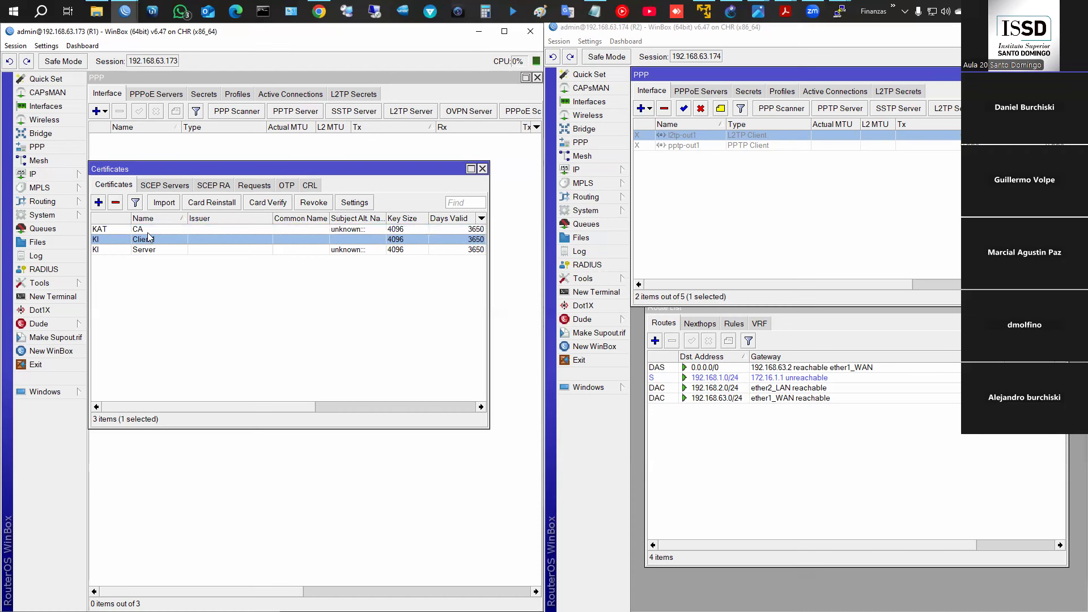
pyautogui.click(149, 231)
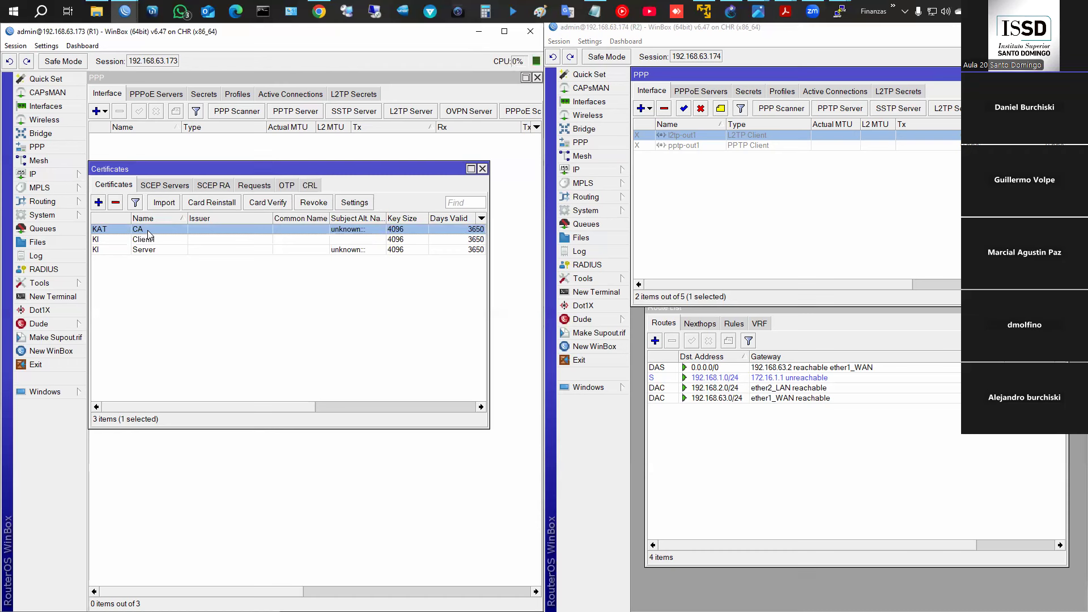
pyautogui.rightClick(149, 233)
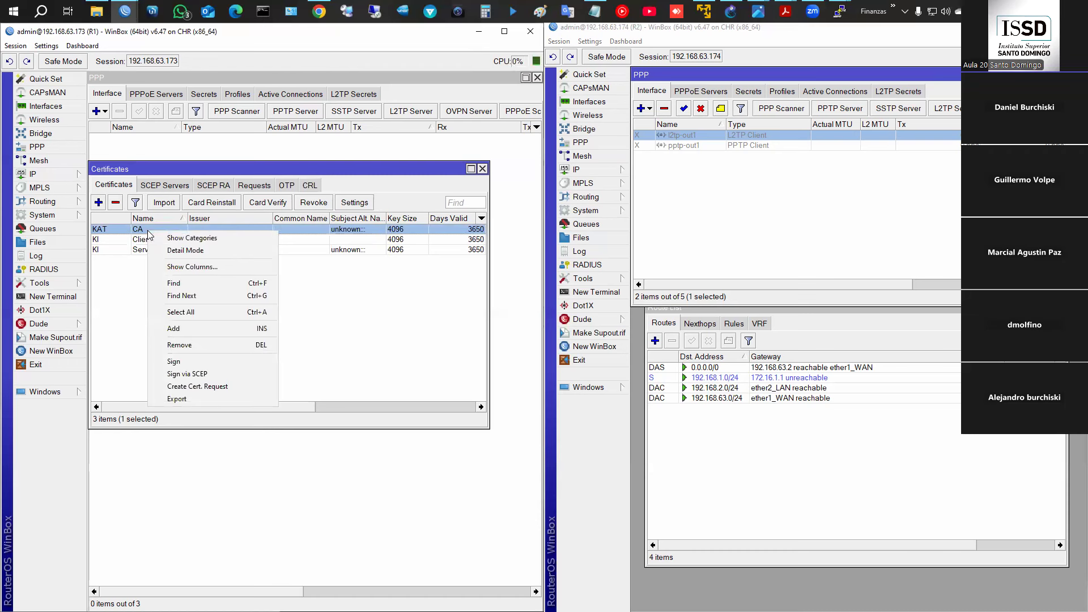
pyautogui.click(131, 286)
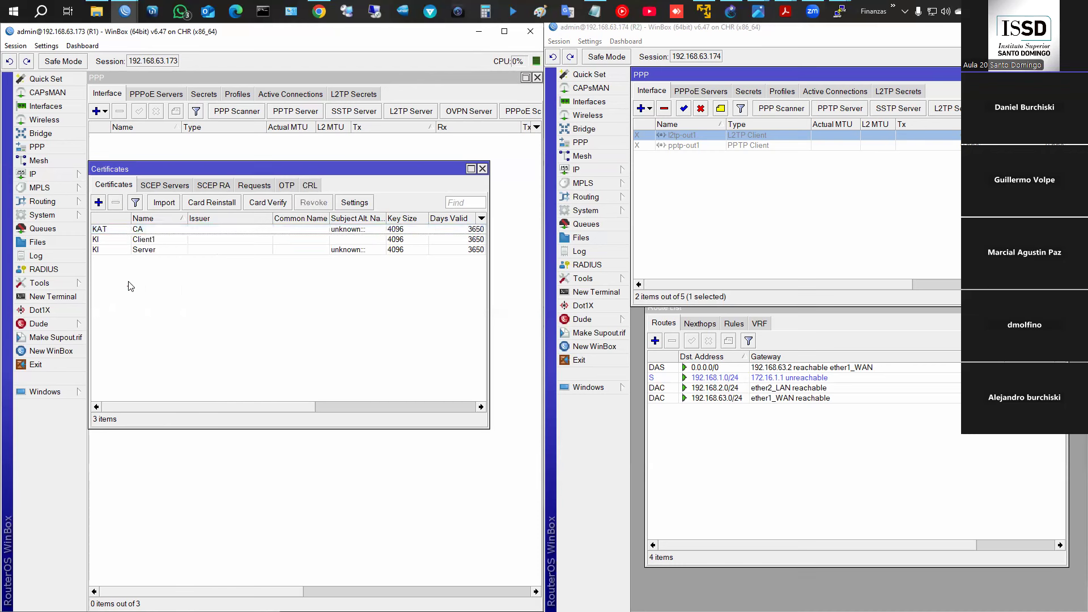
pyautogui.click(155, 219)
pyautogui.click(150, 229)
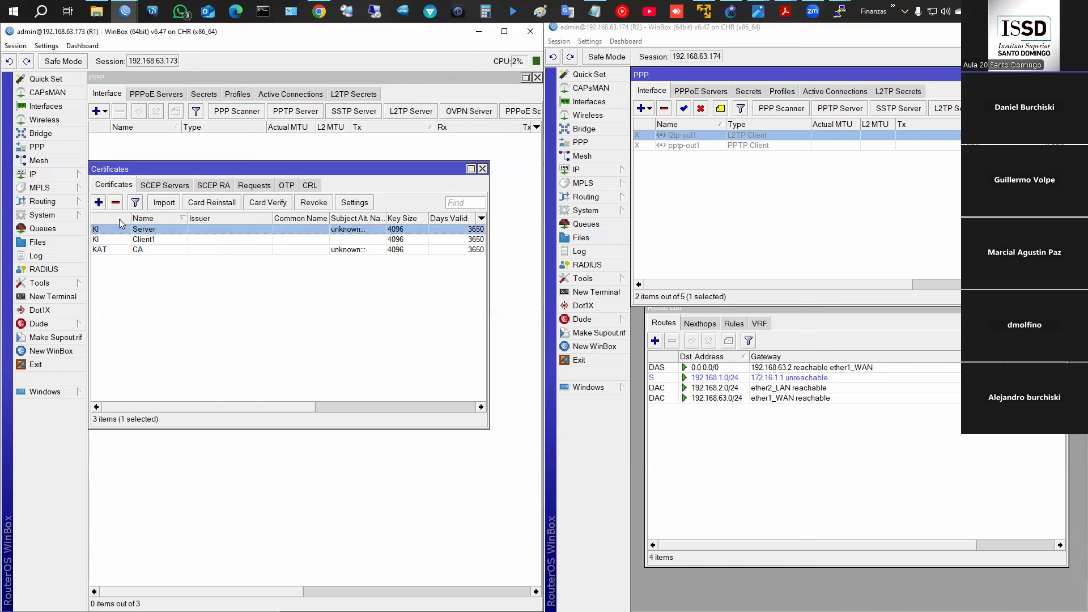
pyautogui.click(152, 219)
pyautogui.click(162, 229)
# - Export the CA certificate as PEM, creating cert_export_CA.crt
pyautogui.rightClick(163, 234)
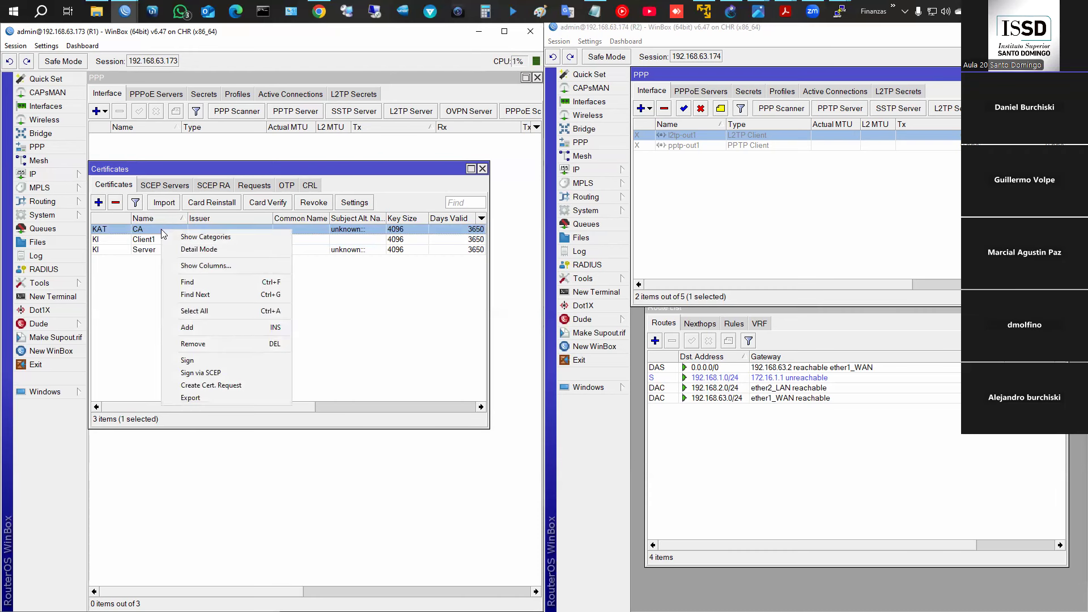
pyautogui.click(219, 395)
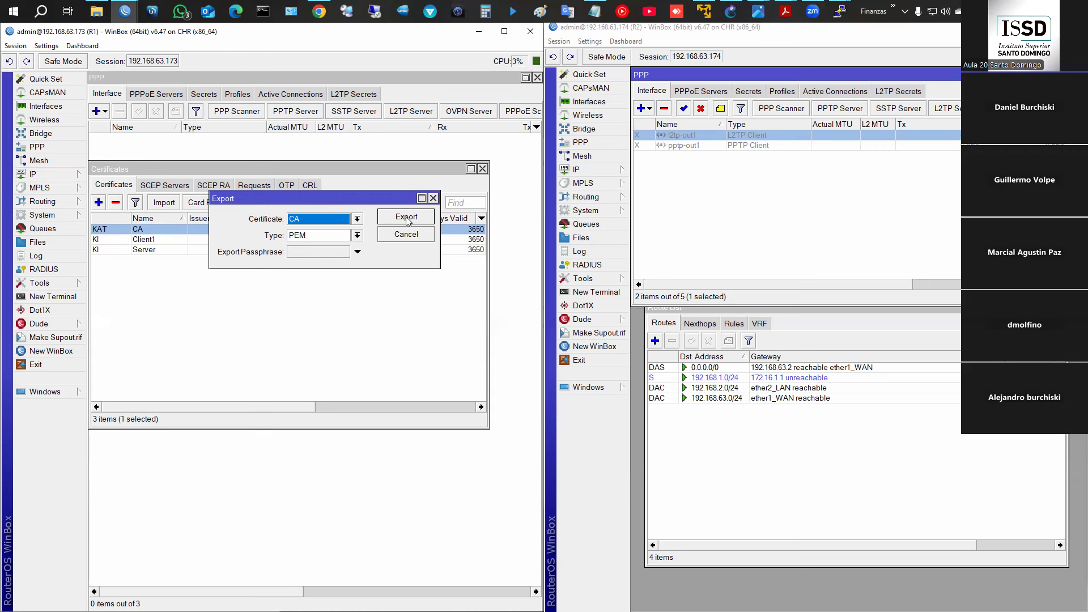
pyautogui.click(39, 243)
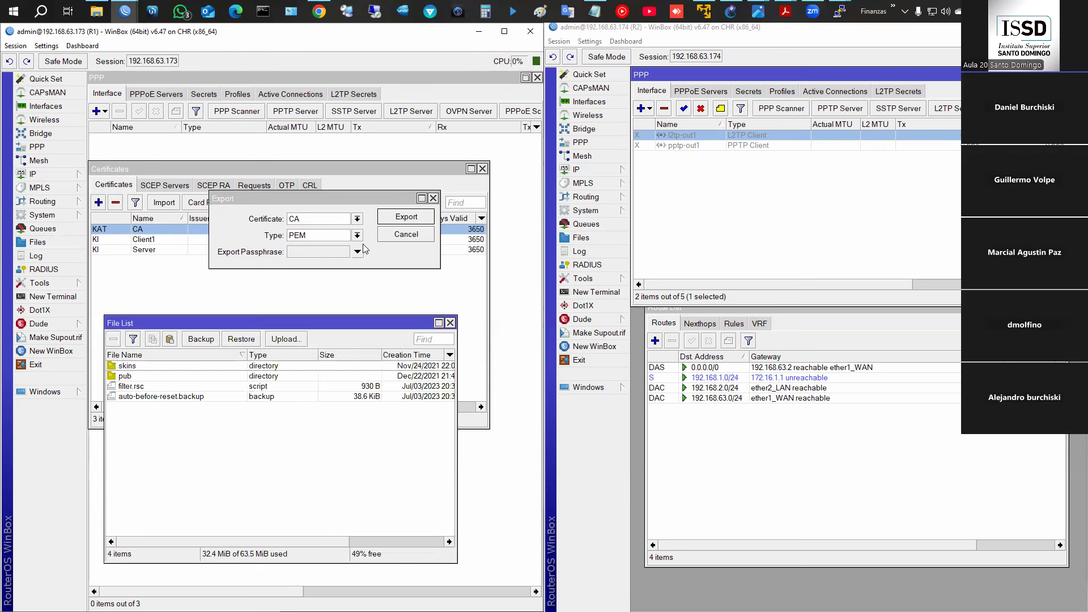
pyautogui.click(391, 222)
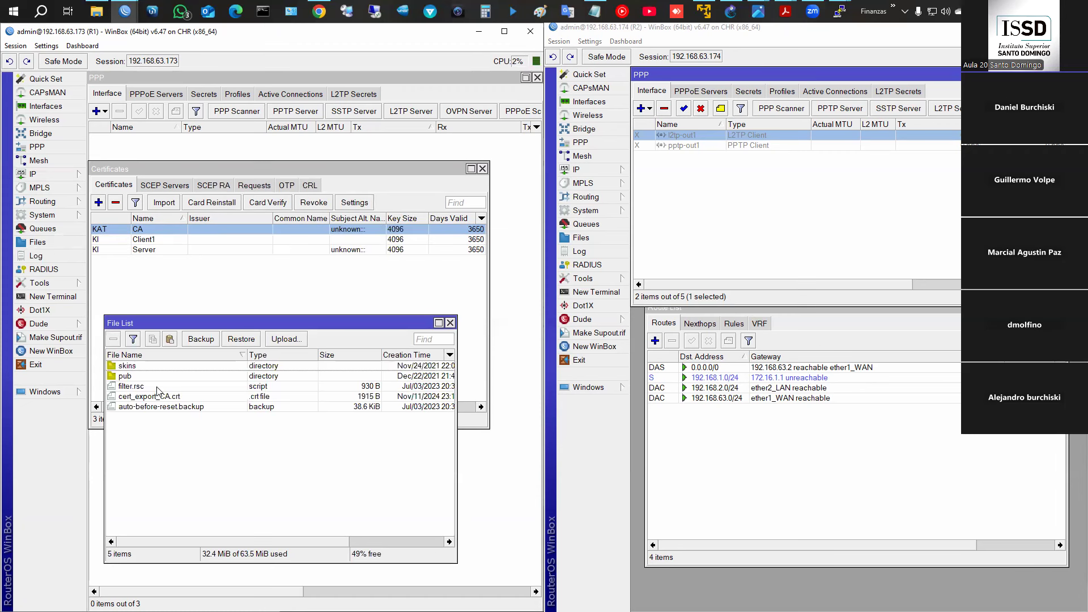
pyautogui.click(141, 400)
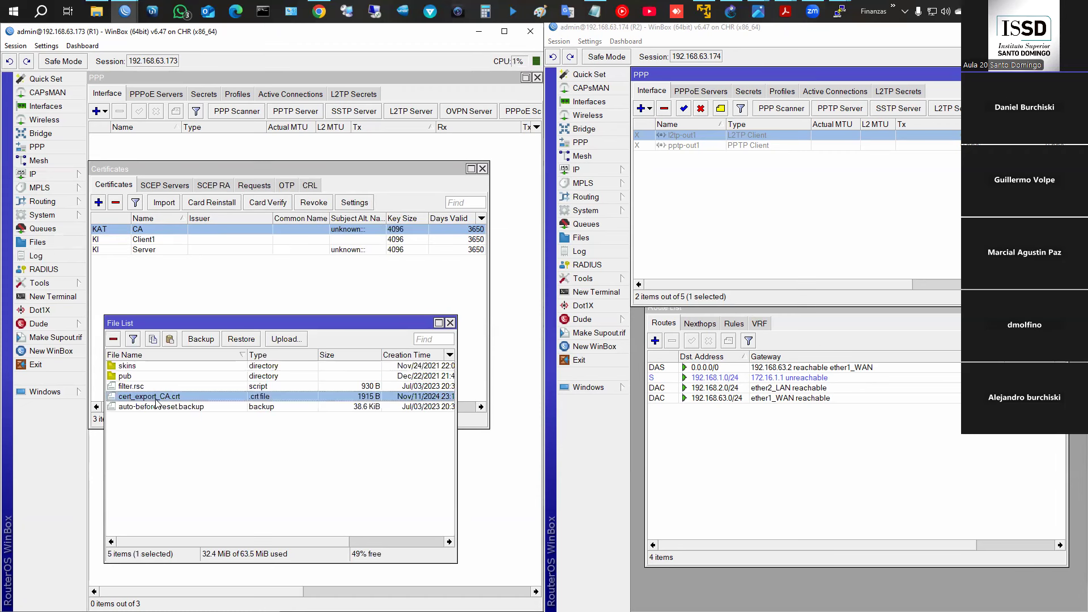
# - Export Client1 as PEM with its private key protected by an export passphrase
pyautogui.click(144, 240)
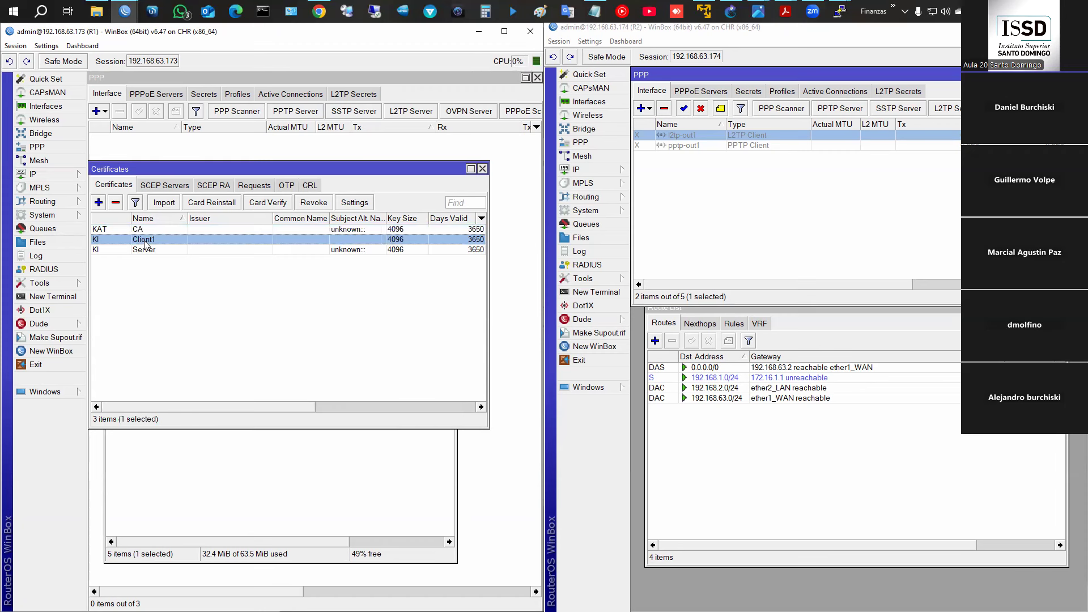
pyautogui.rightClick(175, 239)
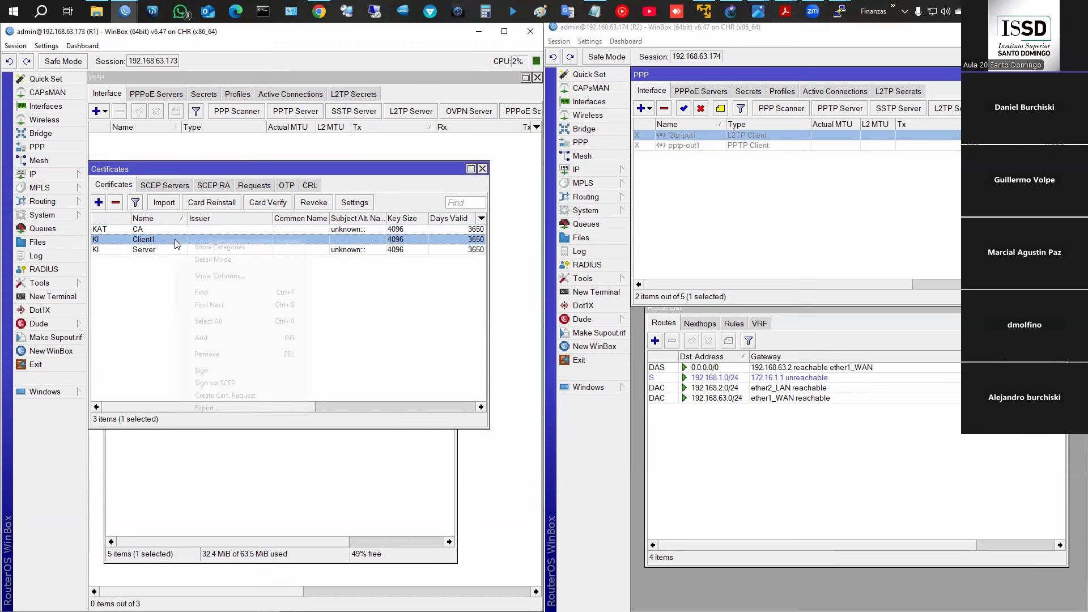
pyautogui.click(242, 409)
pyautogui.click(319, 254)
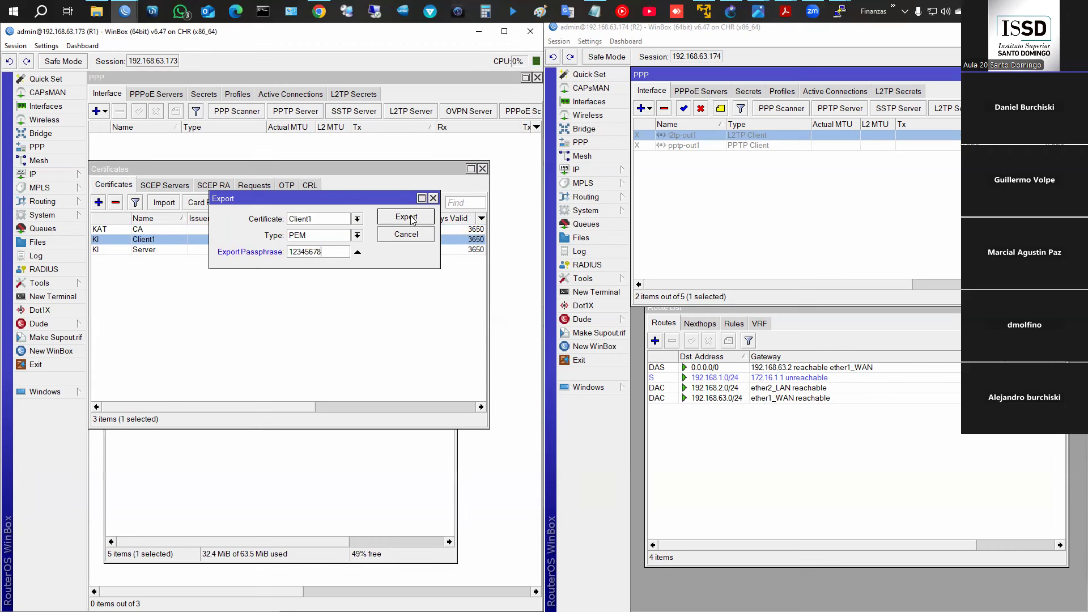
pyautogui.click(342, 445)
# - Select cert_export_CA.crt, cert_export_Client1.crt and cert_export_Client1.key in R1's File List
pyautogui.click(391, 217)
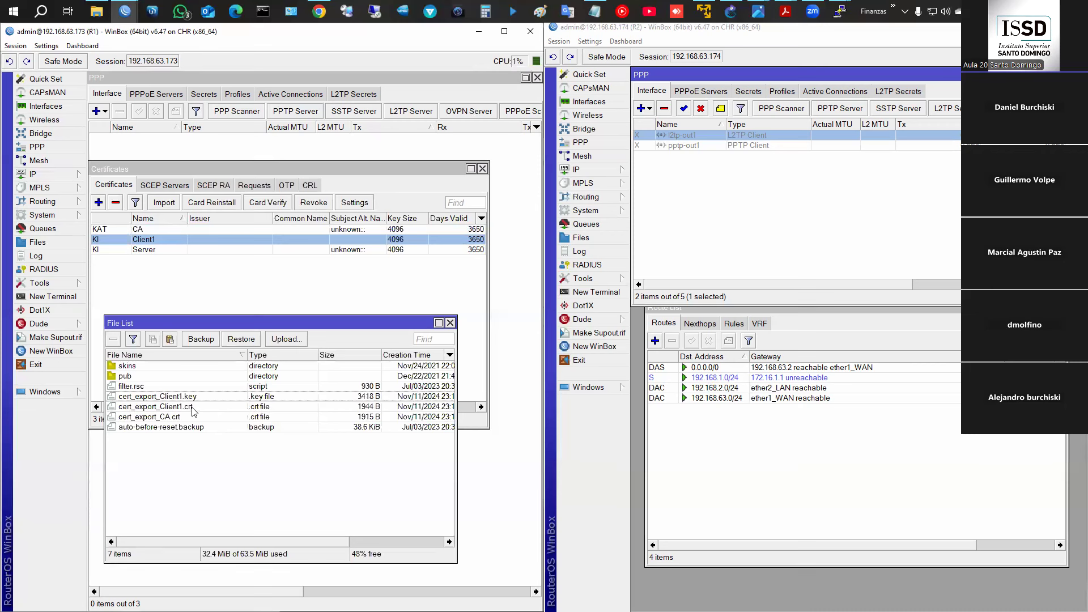
pyautogui.click(196, 397)
pyautogui.click(197, 406)
pyautogui.click(197, 398)
pyautogui.click(193, 407)
pyautogui.click(189, 416)
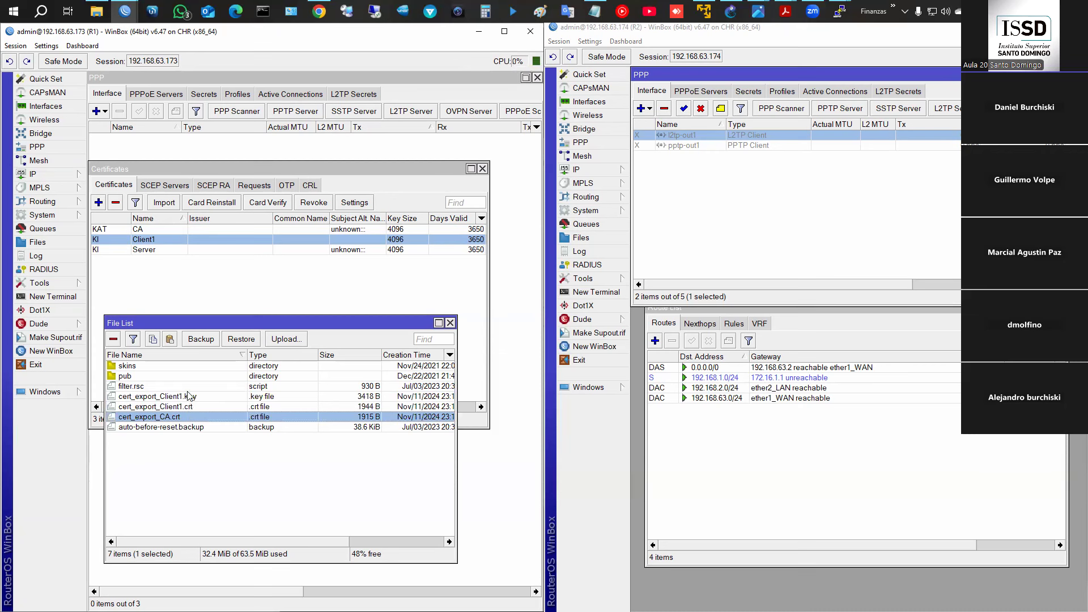
pyautogui.keyDown('shift'); pyautogui.click(188, 396); pyautogui.keyUp('shift')
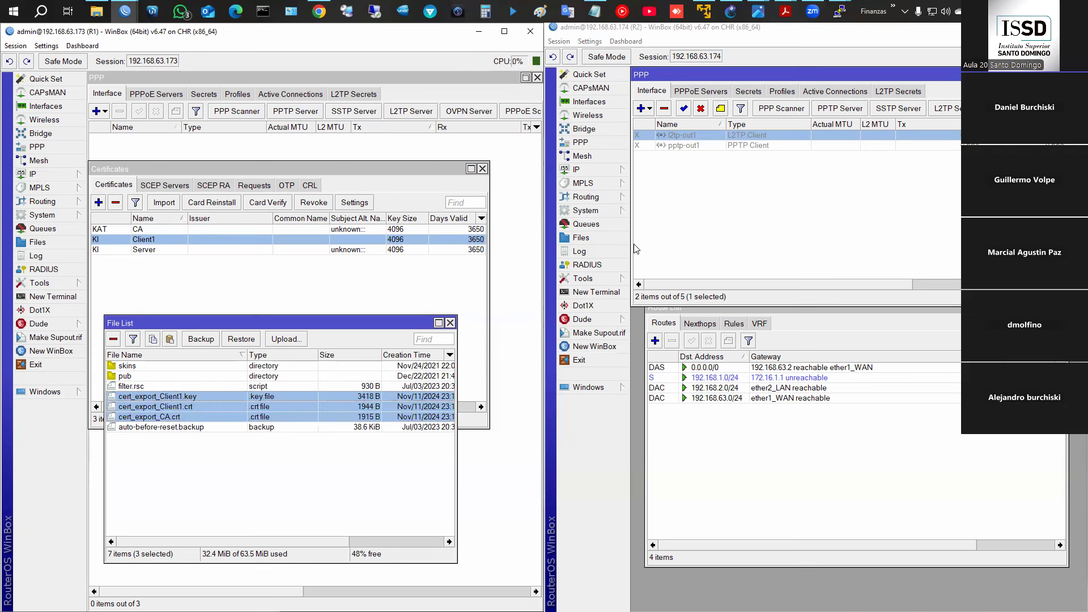
# - Drag the CA and Client1 .crt/.key export files from R1's File List into R2's
pyautogui.click(601, 241)
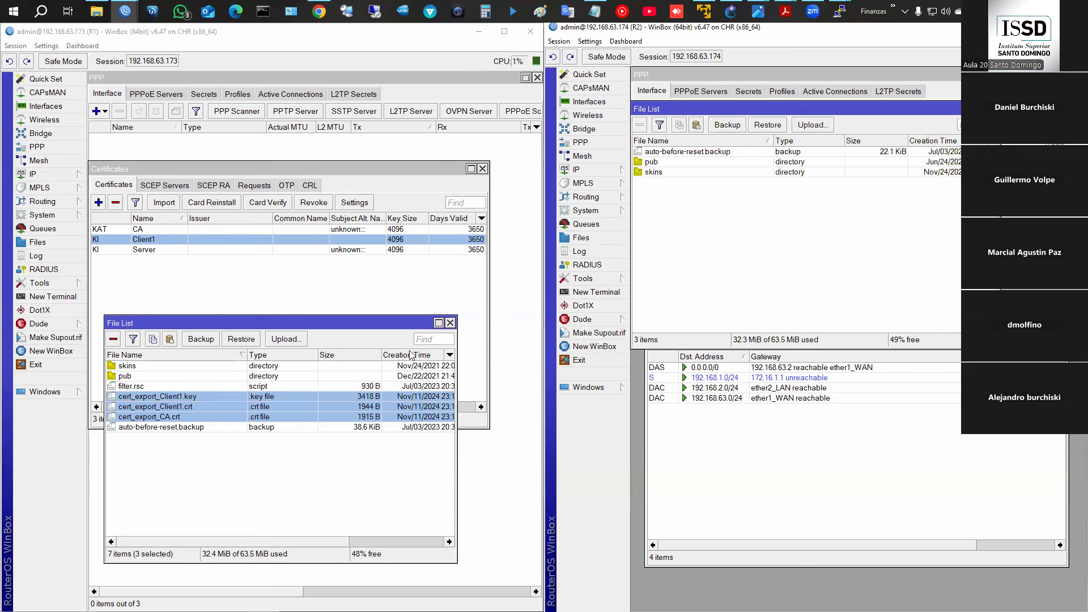
pyautogui.moveTo(272, 407); pyautogui.dragTo(823, 298)
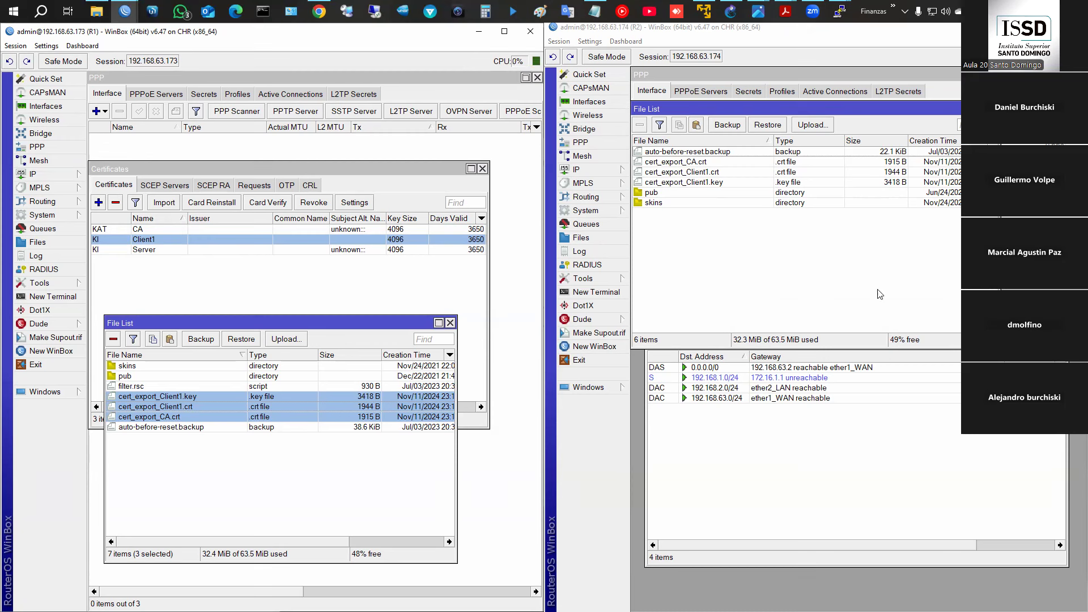
pyautogui.click(658, 163)
pyautogui.click(670, 173)
pyautogui.click(680, 184)
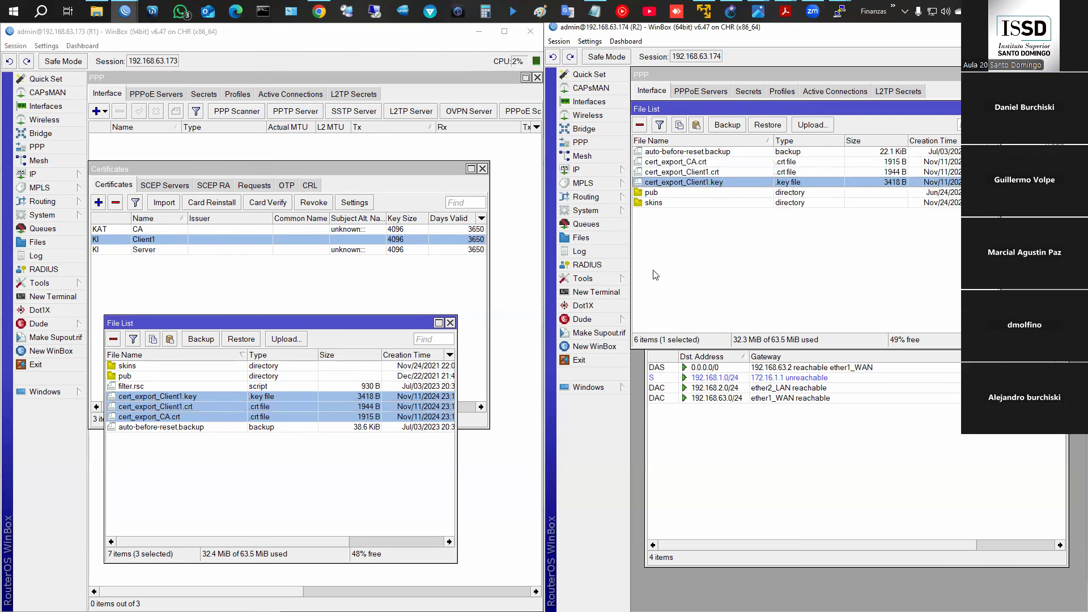
pyautogui.click(604, 212)
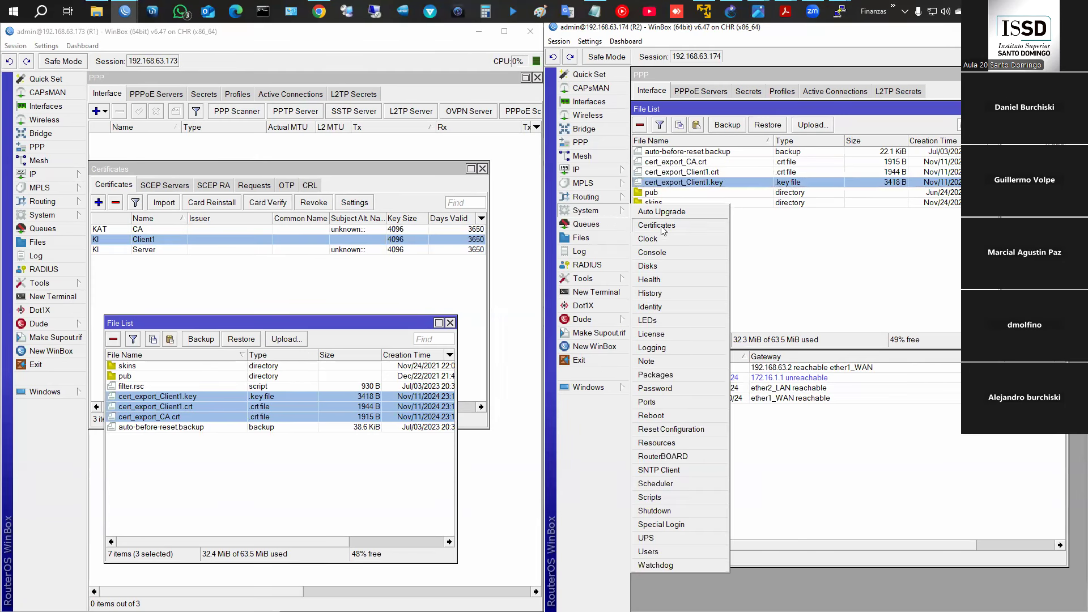
# - Import cert_export_CA.crt into R2's certificate list
pyautogui.click(664, 226)
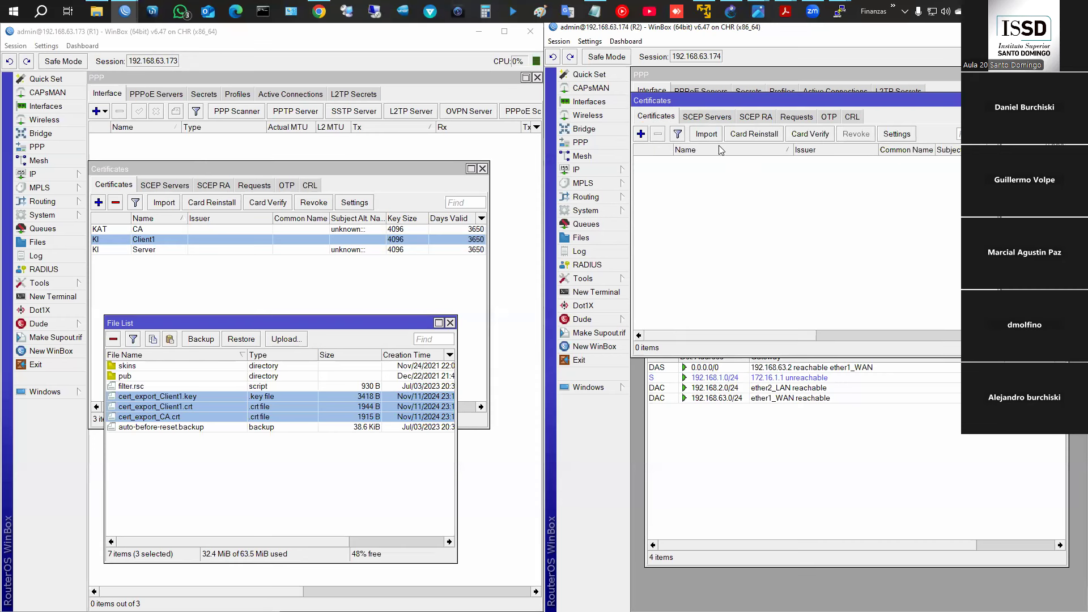
pyautogui.click(710, 135)
pyautogui.click(894, 224)
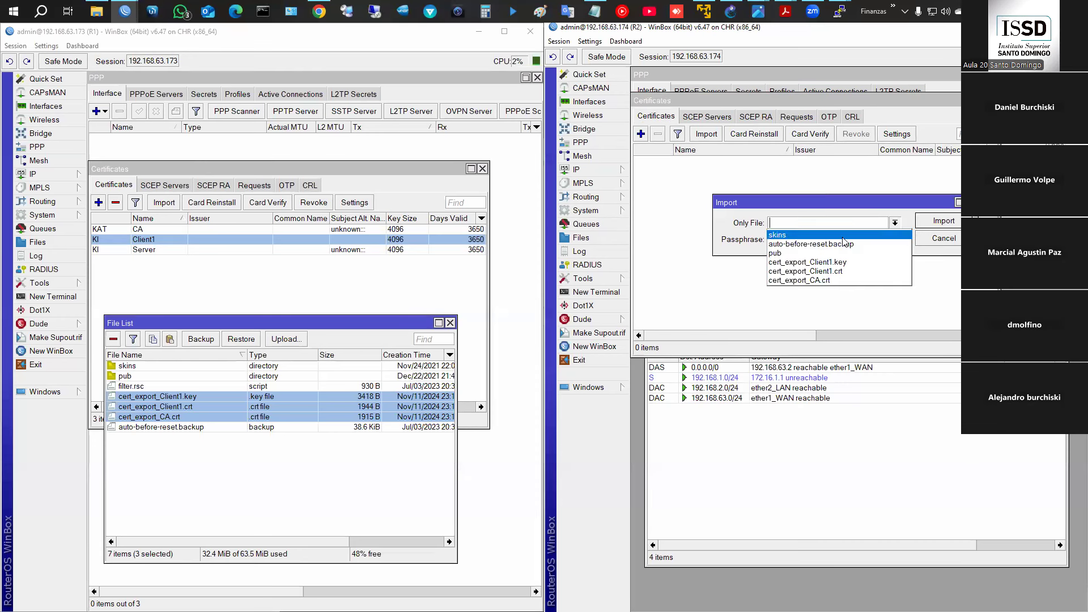
pyautogui.click(791, 281)
pyautogui.click(935, 224)
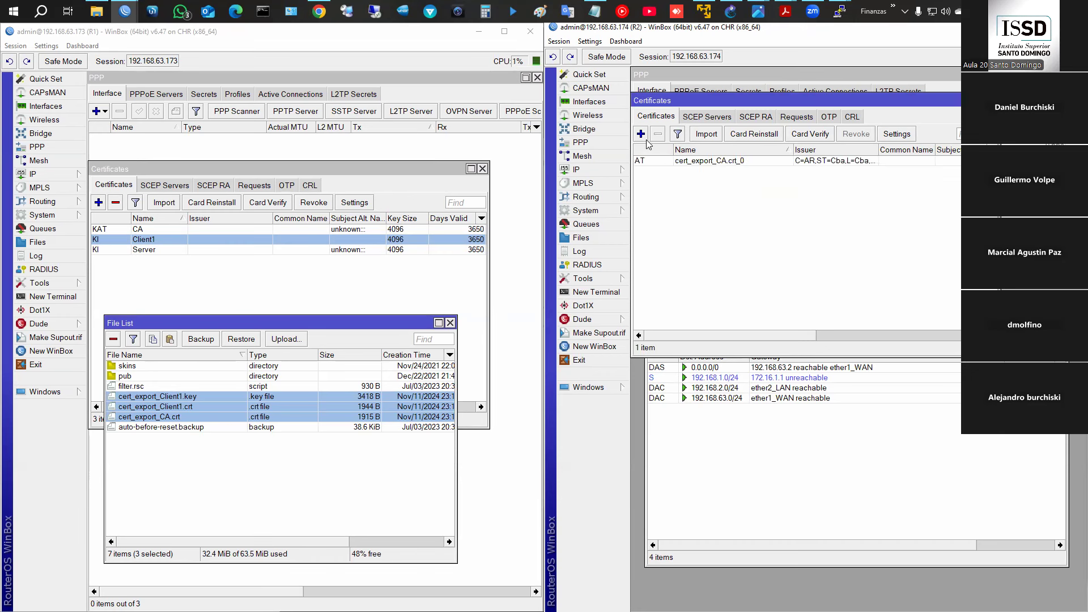
pyautogui.click(641, 134)
pyautogui.press('Escape')
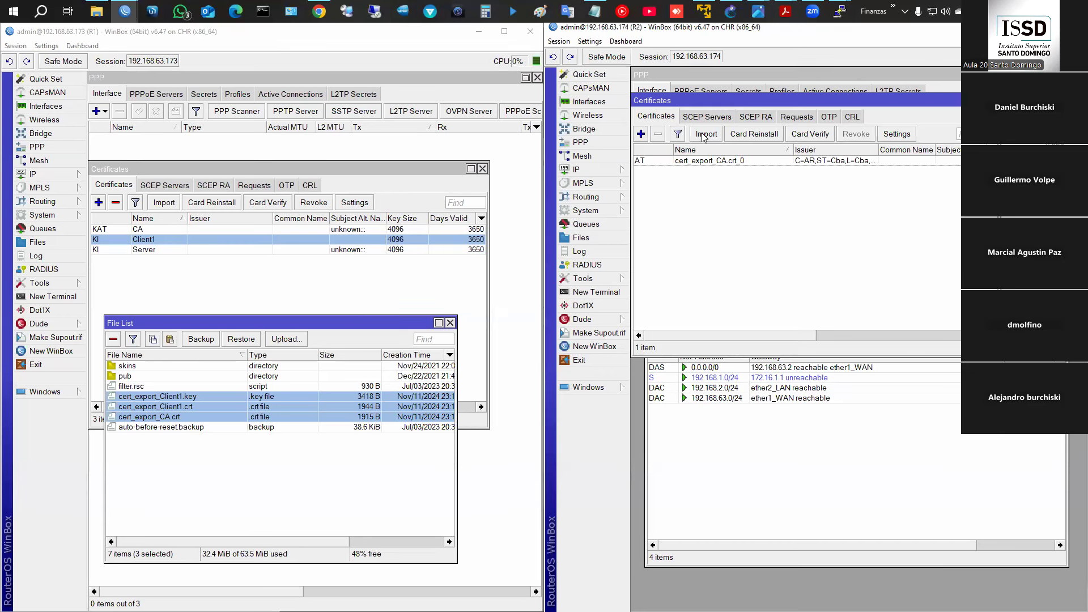
pyautogui.click(703, 135)
pyautogui.click(895, 223)
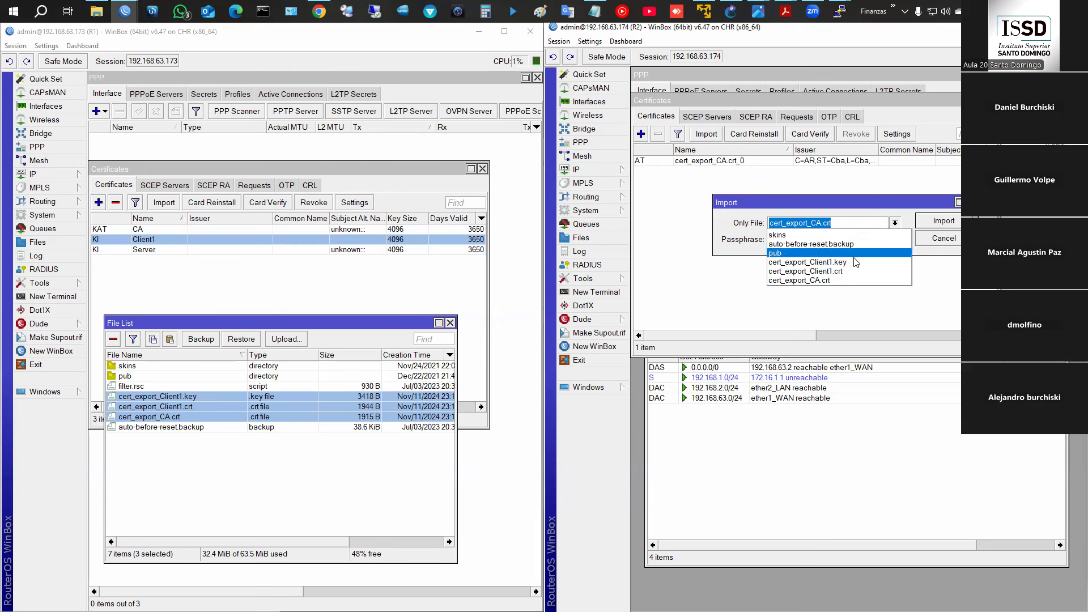
pyautogui.press('Escape')
pyautogui.press('Escape')
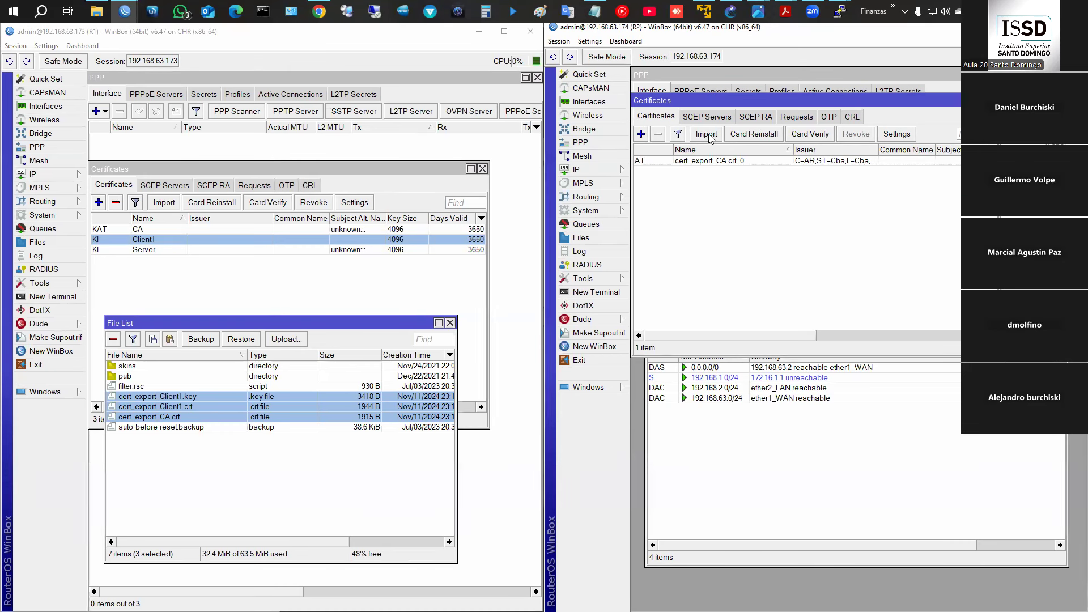
# - Import cert_export_Client1.crt into R2 using the export passphrase
pyautogui.click(708, 135)
pyautogui.click(895, 223)
pyautogui.click(833, 276)
pyautogui.click(806, 238)
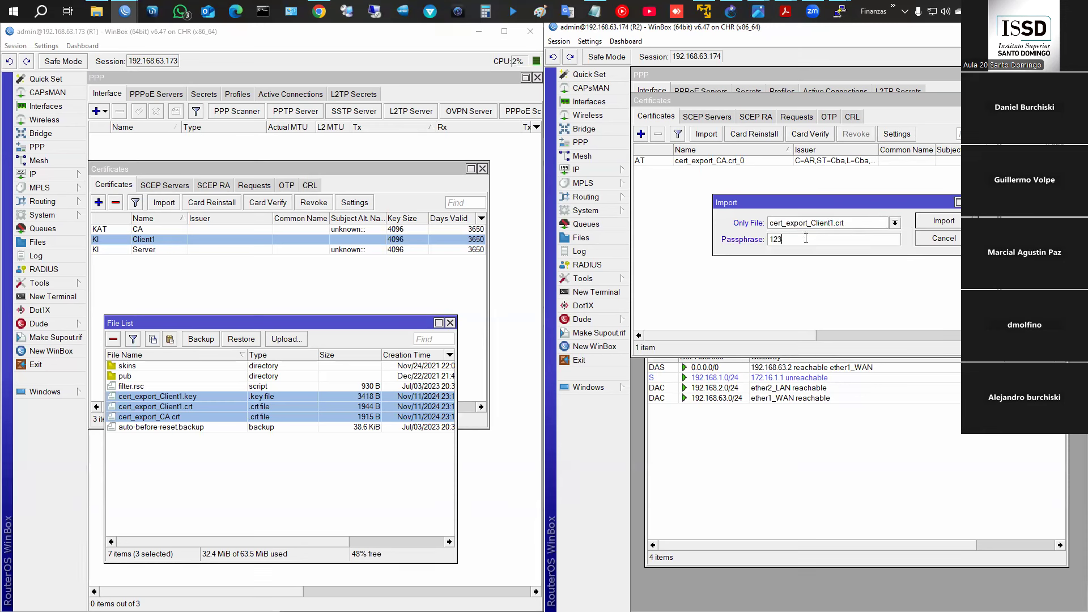
pyautogui.write('12345678')
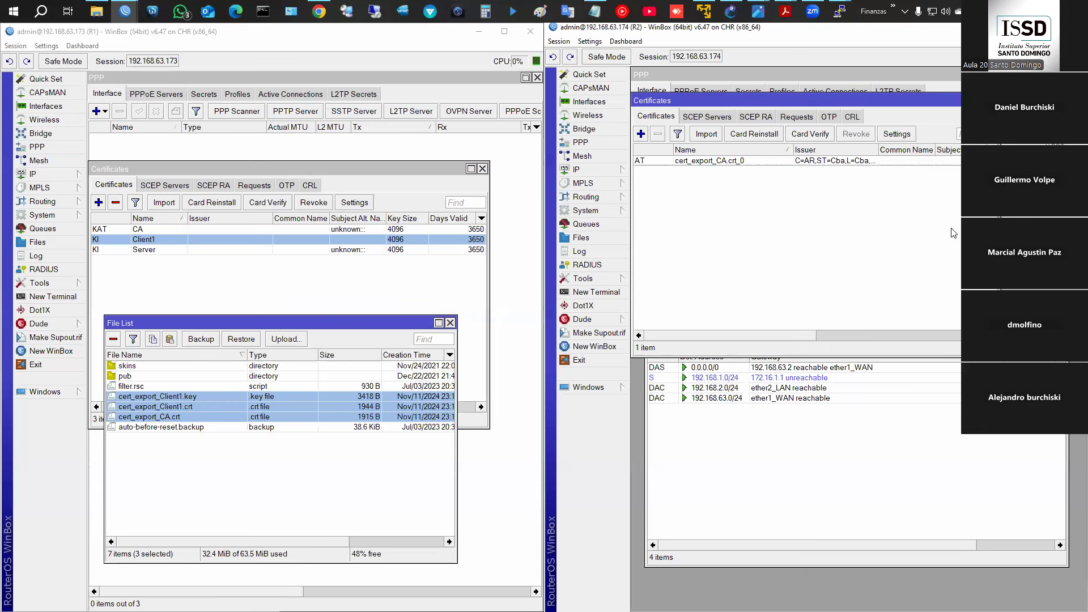
pyautogui.click(957, 224)
# - Import the cert_export_Client1.key private key into R2
pyautogui.click(706, 135)
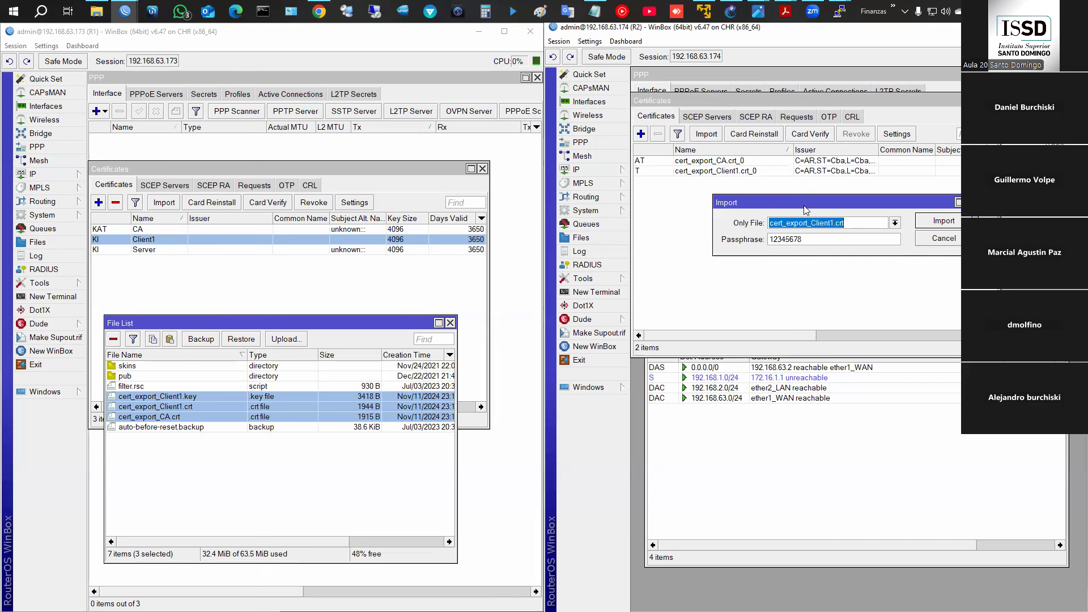
pyautogui.click(896, 224)
pyautogui.doubleClick(841, 262)
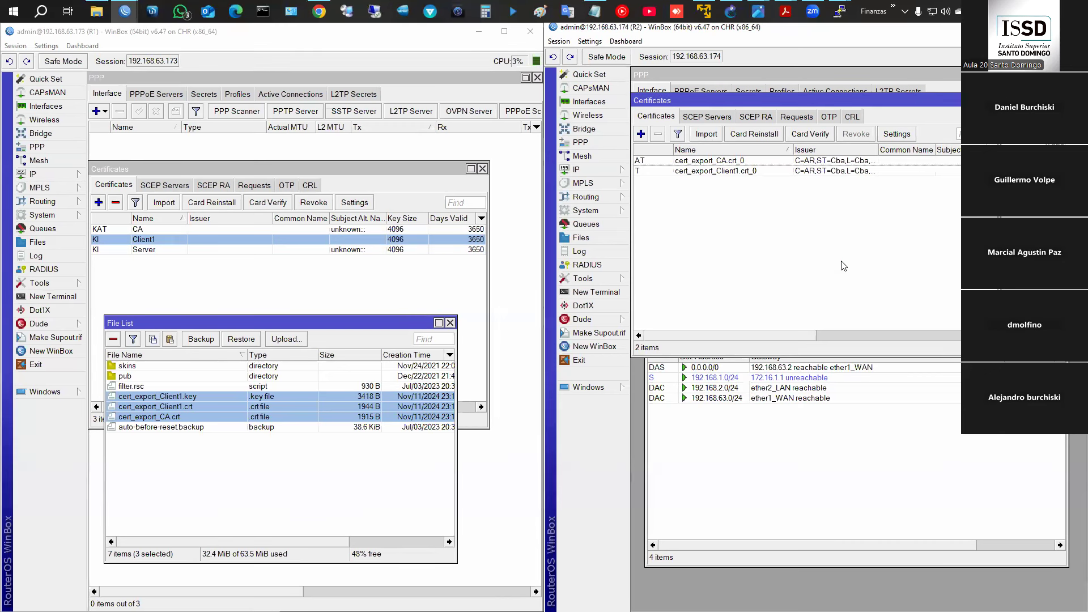
pyautogui.click(590, 387)
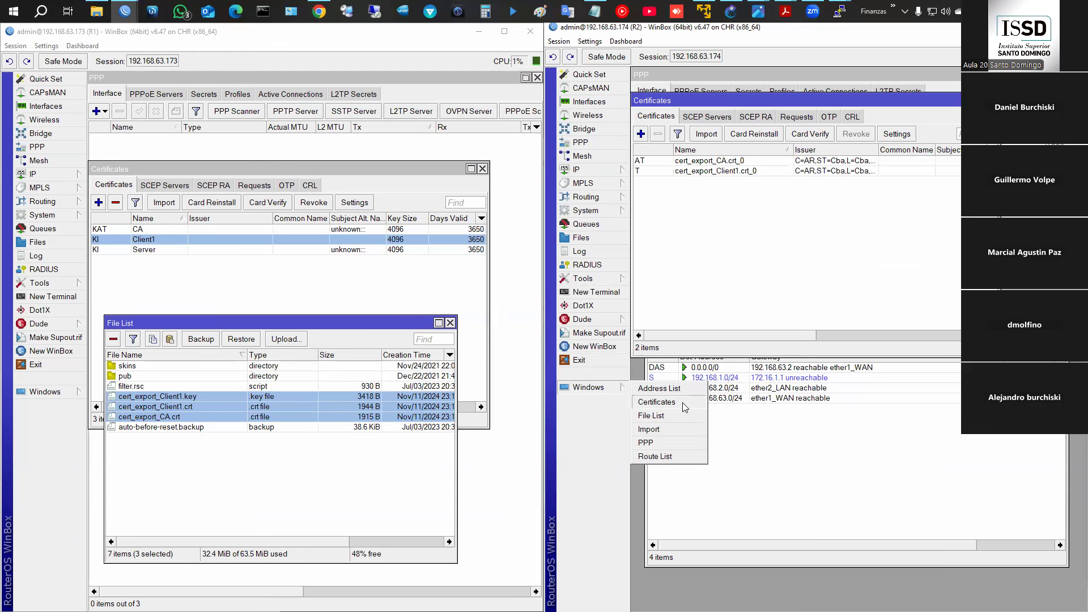
pyautogui.click(683, 428)
pyautogui.click(956, 227)
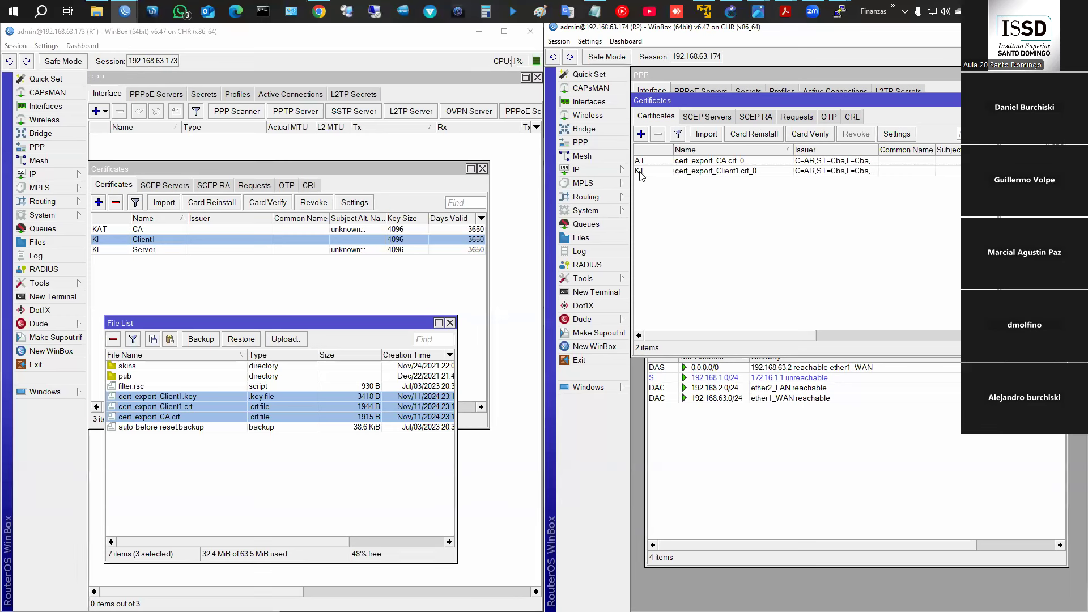
pyautogui.moveTo(641, 175)
# - Add an OVPN client on R2 to 192.168.63.173 as user3 with the account password
pyautogui.click(580, 142)
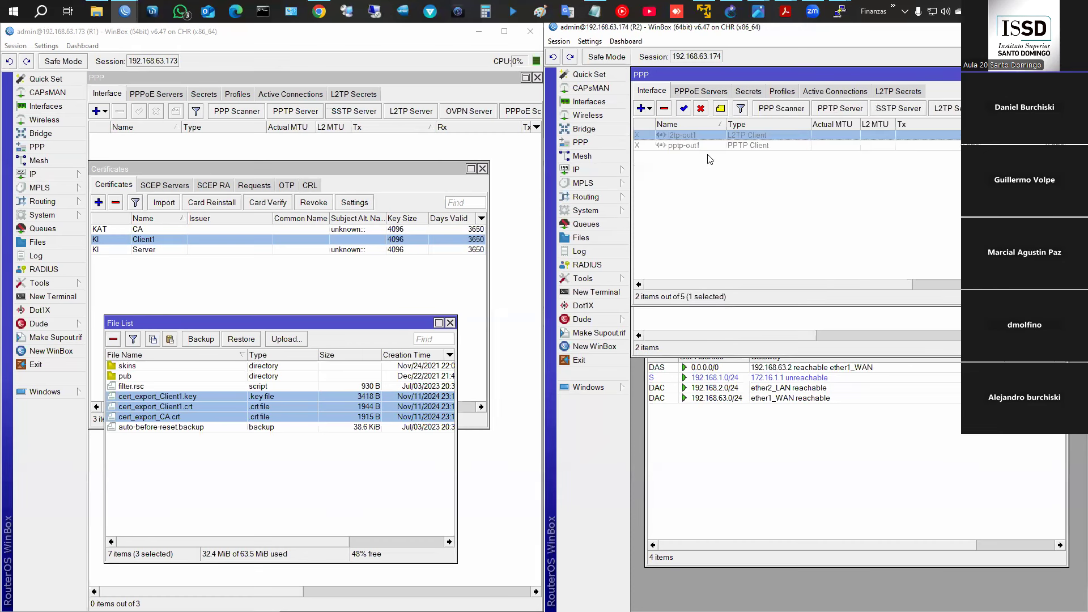
pyautogui.click(649, 108)
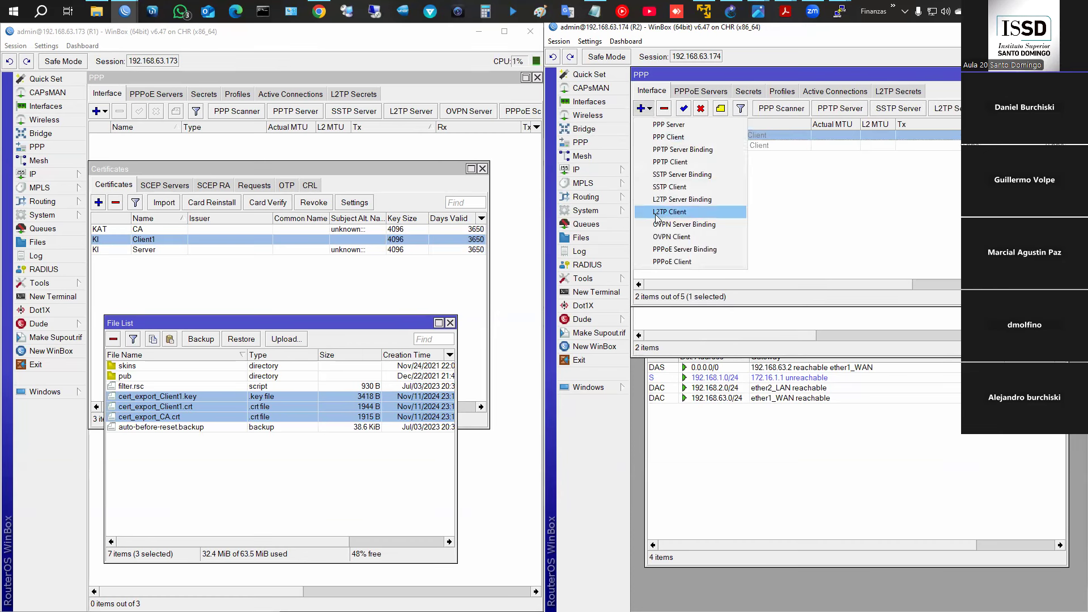
pyautogui.click(661, 237)
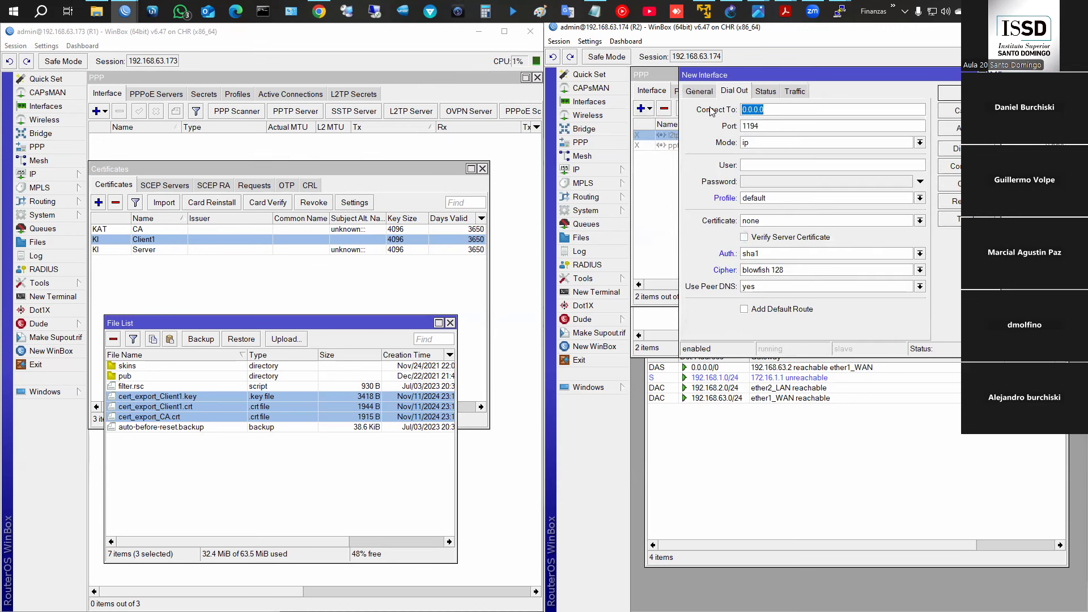
pyautogui.write('192.168.63.173')
pyautogui.click(757, 167)
pyautogui.write('user3')
pyautogui.press('Tab')
pyautogui.write('123456')
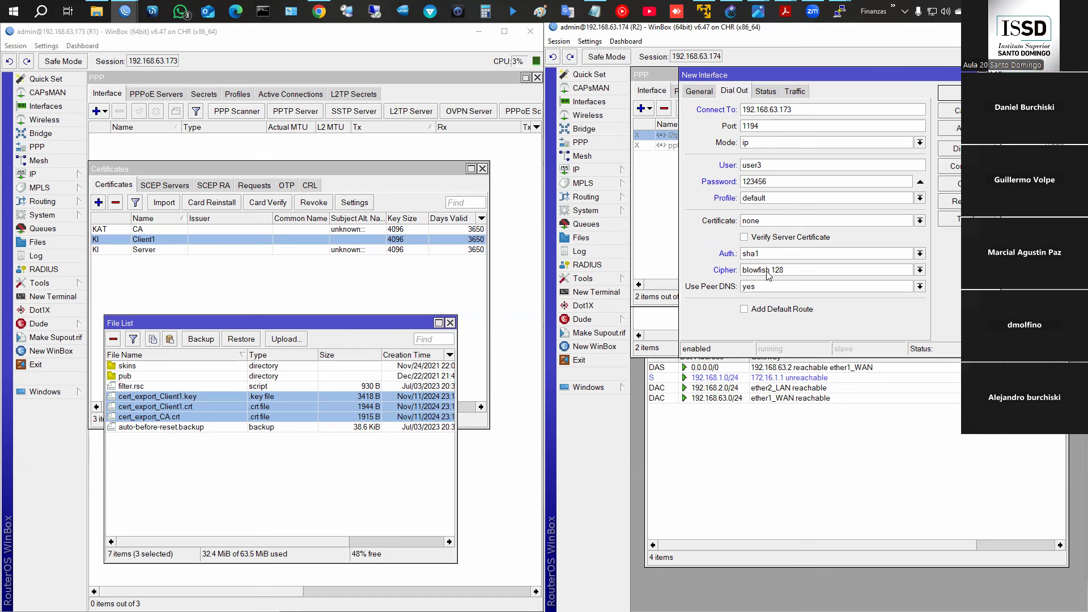
# - Set the OVPN client cipher to aes 256 with sha1 authentication and save it
pyautogui.click(921, 271)
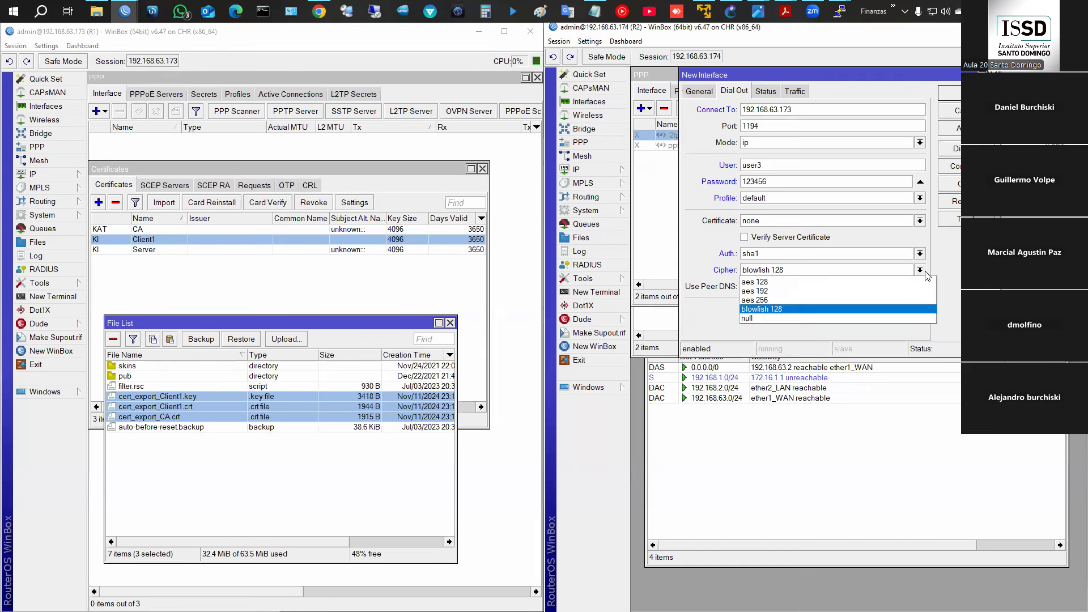
pyautogui.click(774, 300)
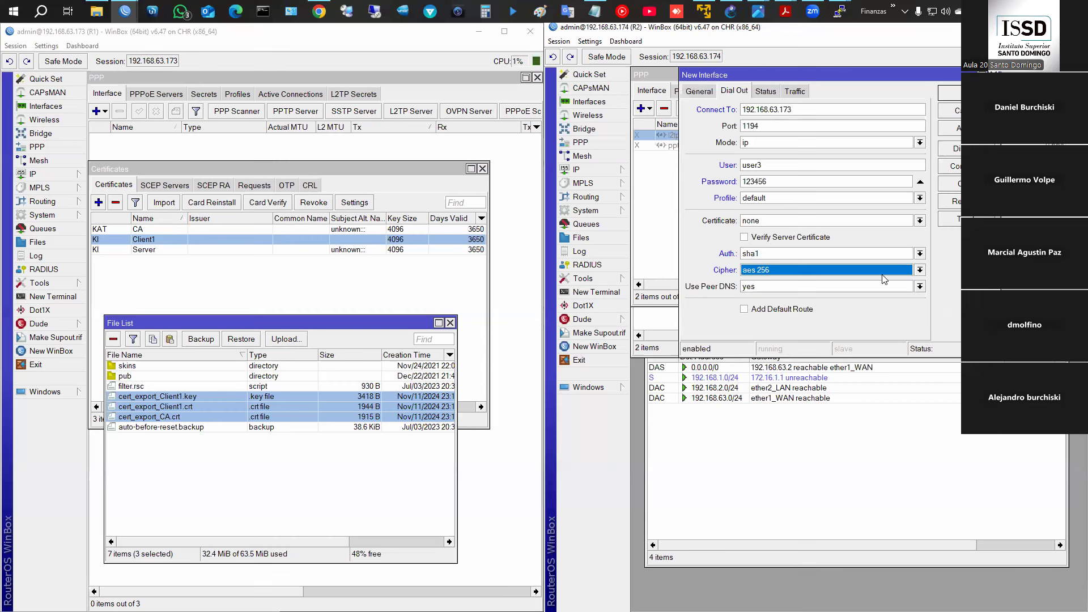
pyautogui.click(919, 273)
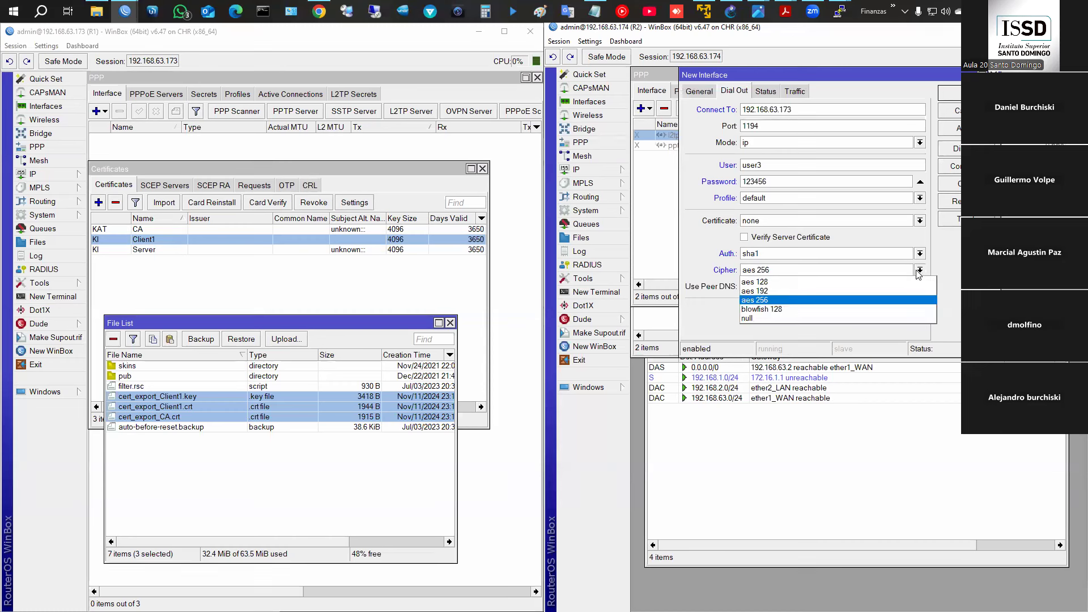
pyautogui.click(760, 300)
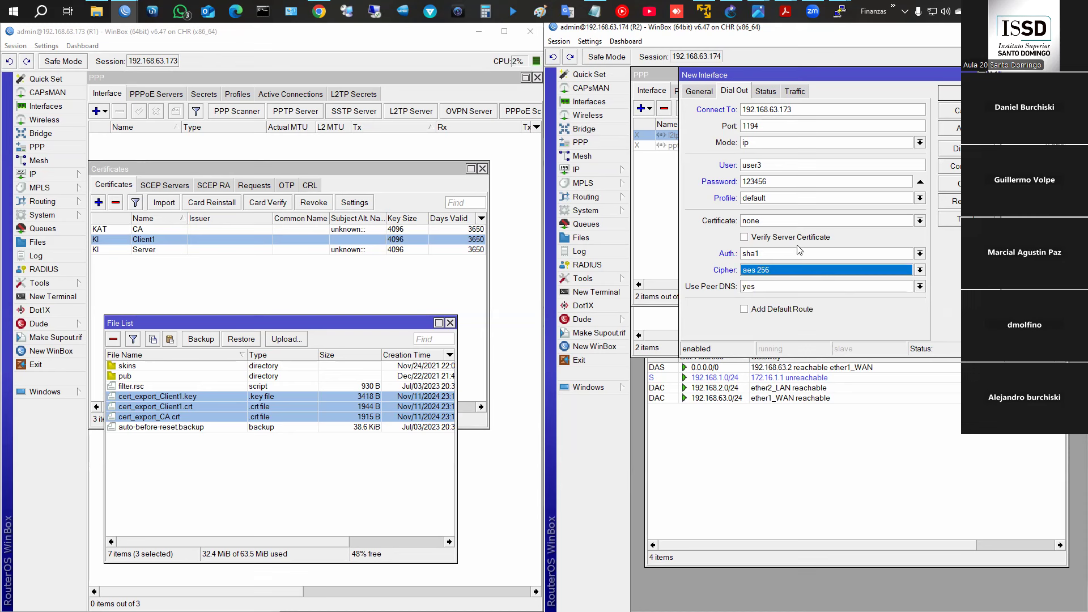
pyautogui.click(764, 255)
pyautogui.click(764, 255)
pyautogui.click(764, 255)
pyautogui.click(764, 255)
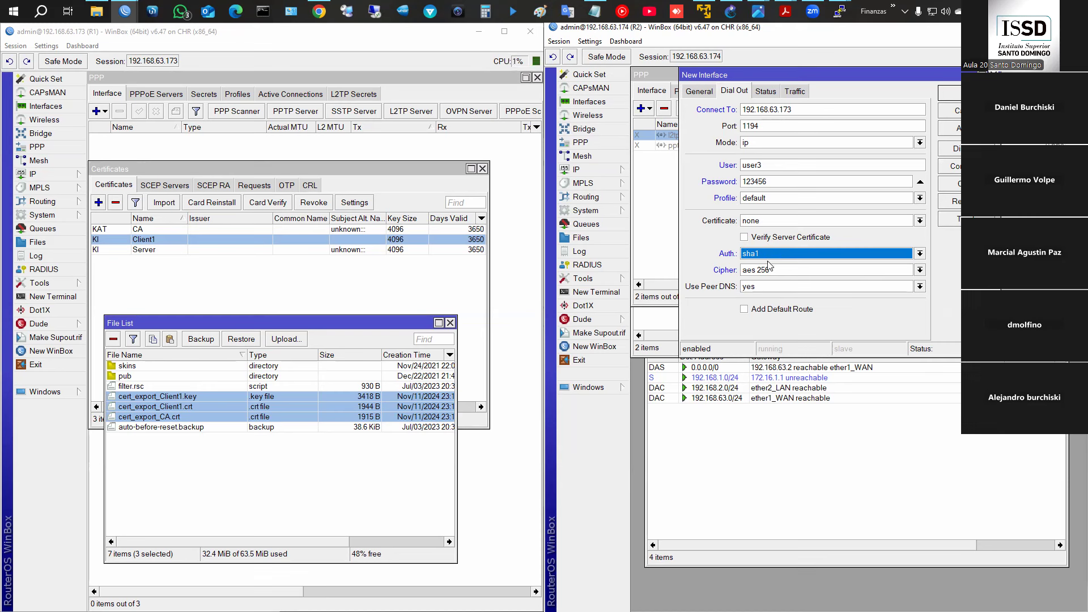
pyautogui.click(959, 96)
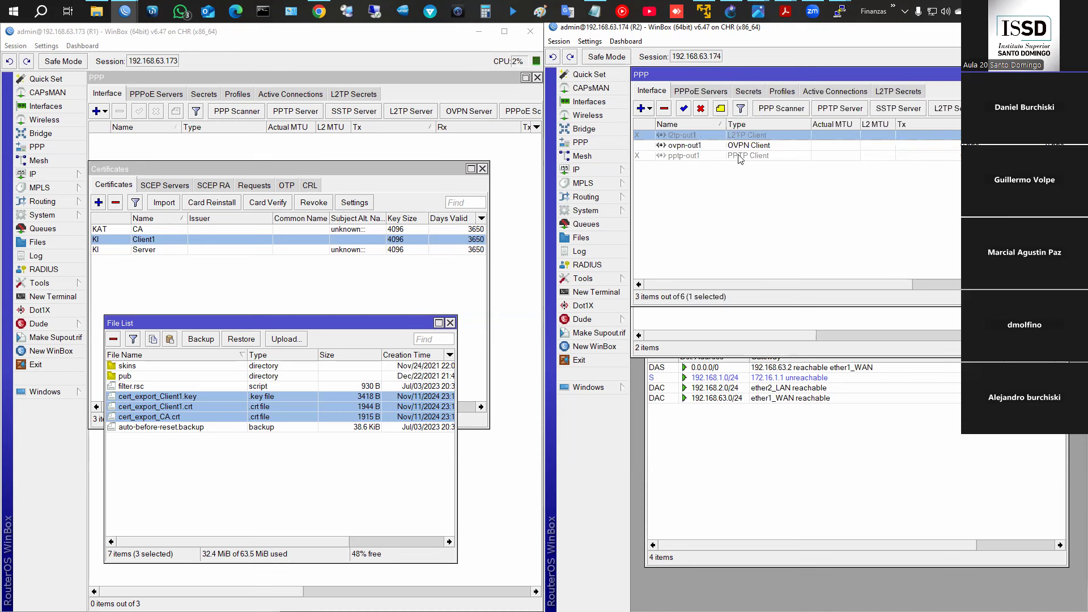
# - Assign cert_export_Client1.crt_0 as ovpn-out1's certificate
pyautogui.click(283, 151)
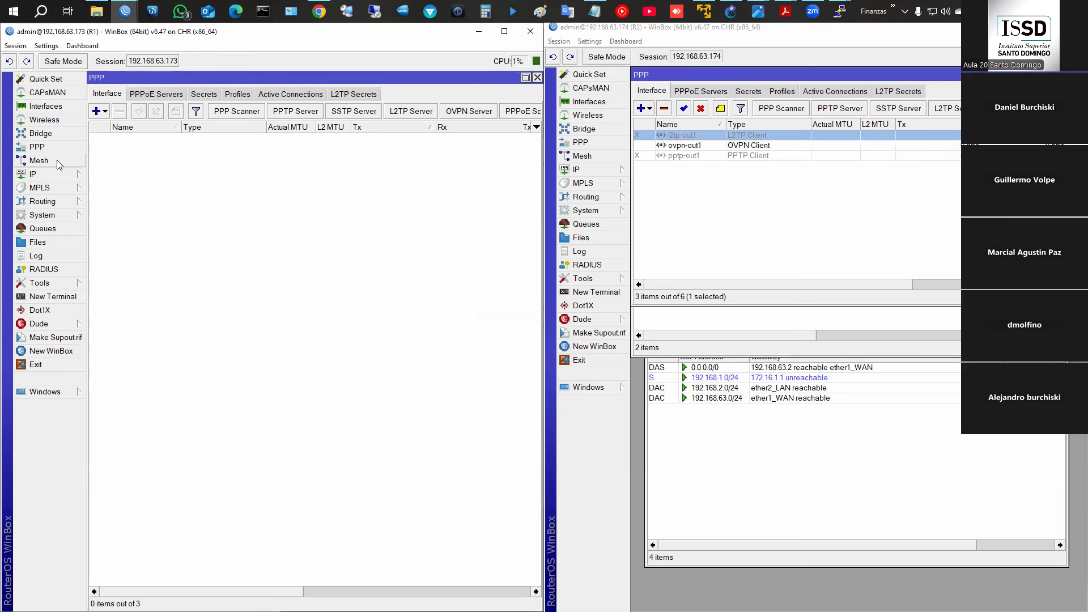
pyautogui.doubleClick(714, 148)
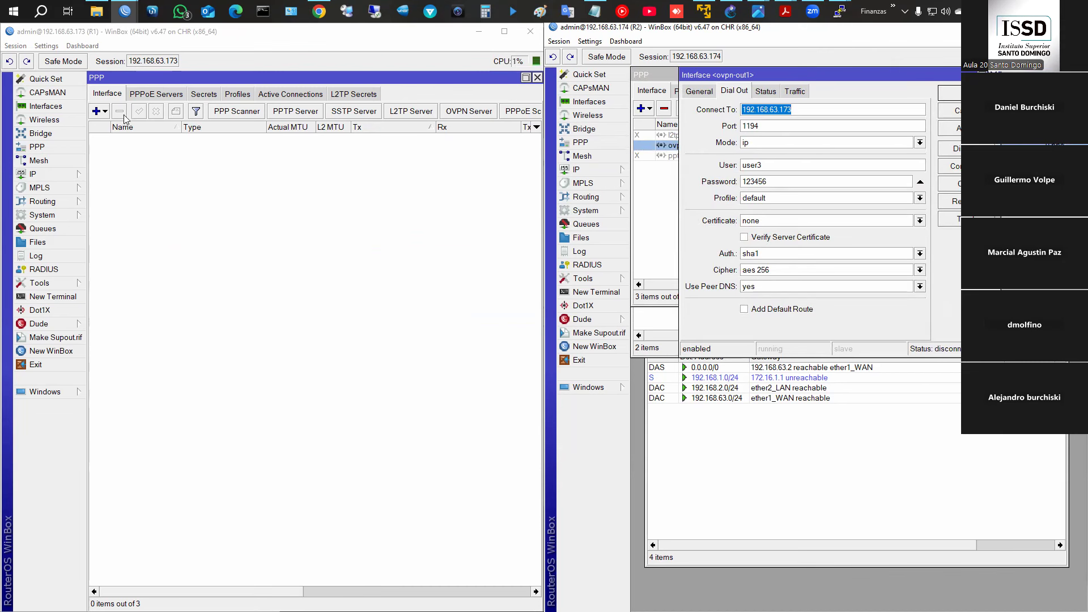
pyautogui.click(468, 112)
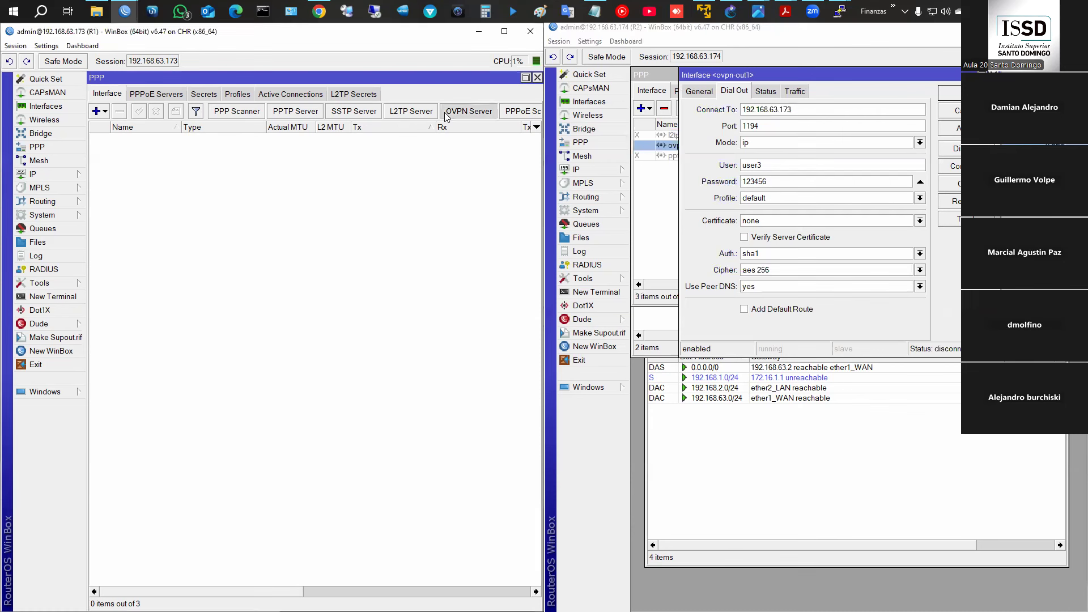
pyautogui.moveTo(308, 102); pyautogui.dragTo(280, 131)
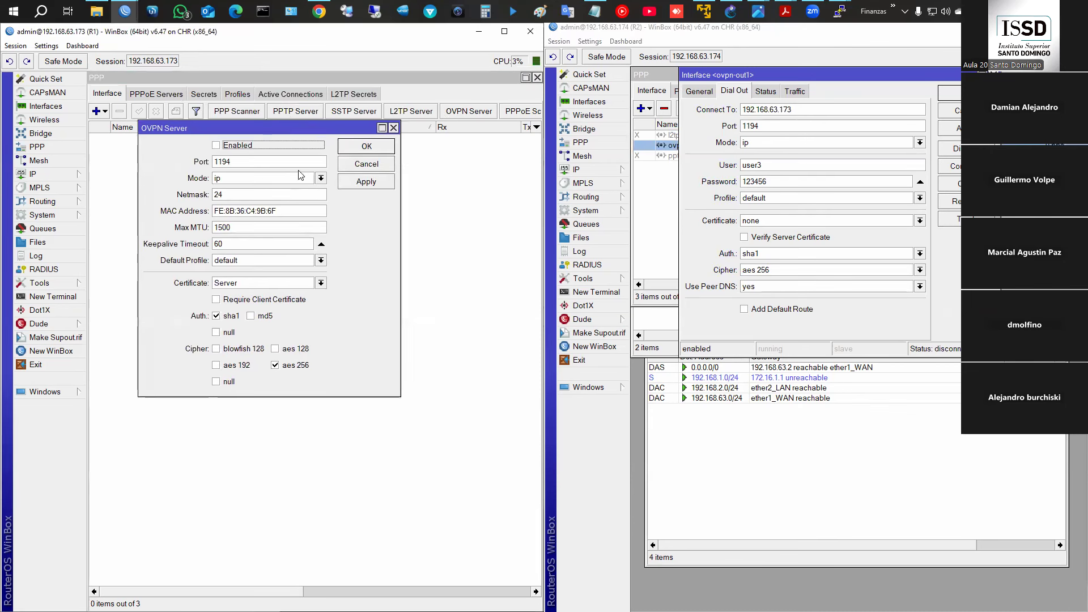
pyautogui.click(771, 221)
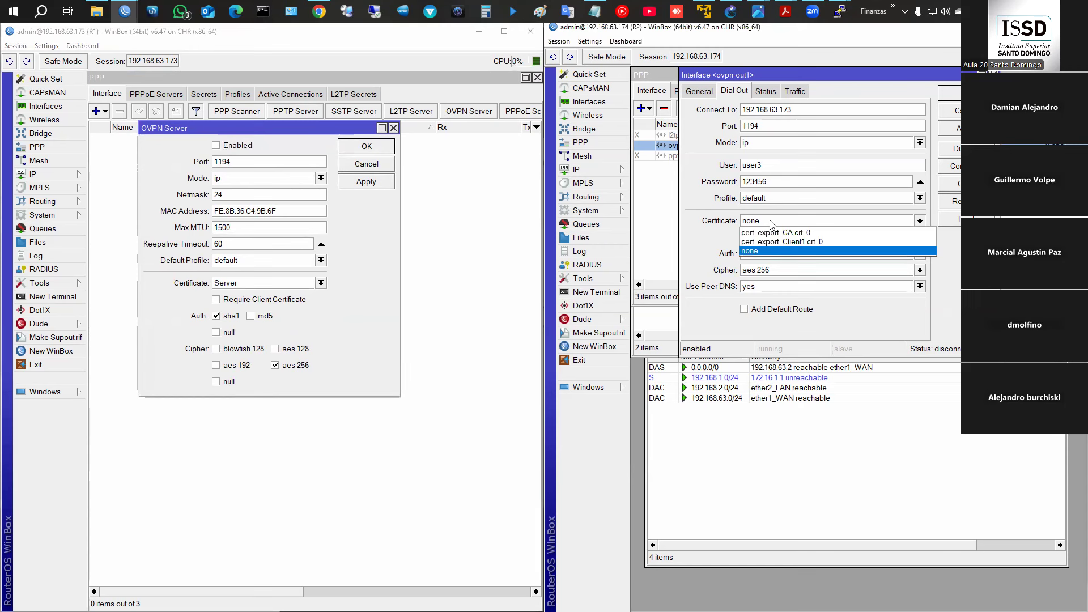
pyautogui.click(775, 242)
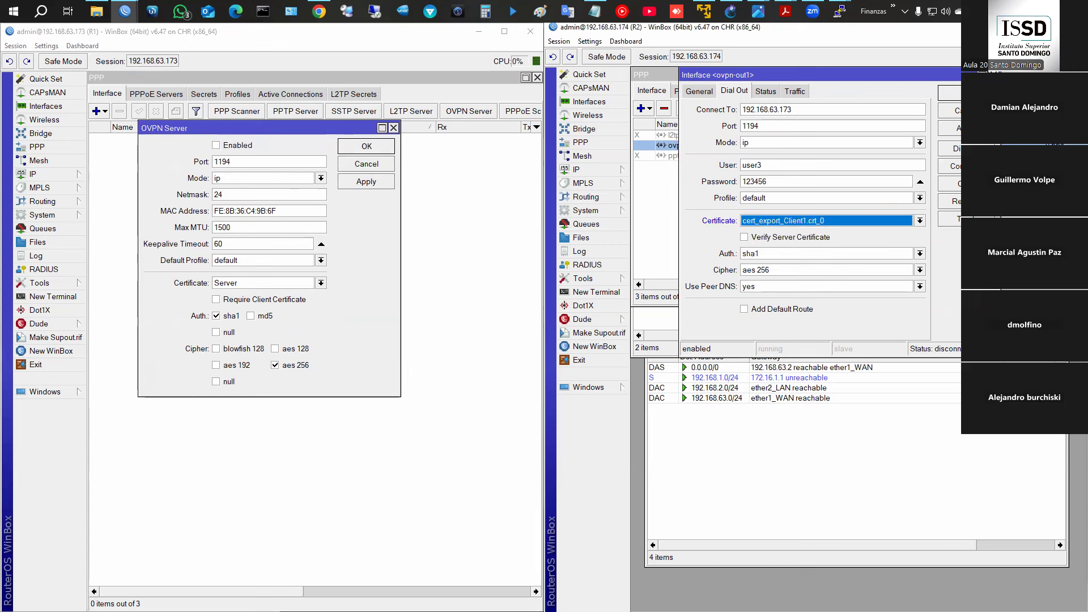
pyautogui.press('Return')
# - Enable R1's OVPN server with the Server certificate
pyautogui.click(237, 288)
pyautogui.click(237, 288)
pyautogui.click(237, 288)
pyautogui.click(237, 288)
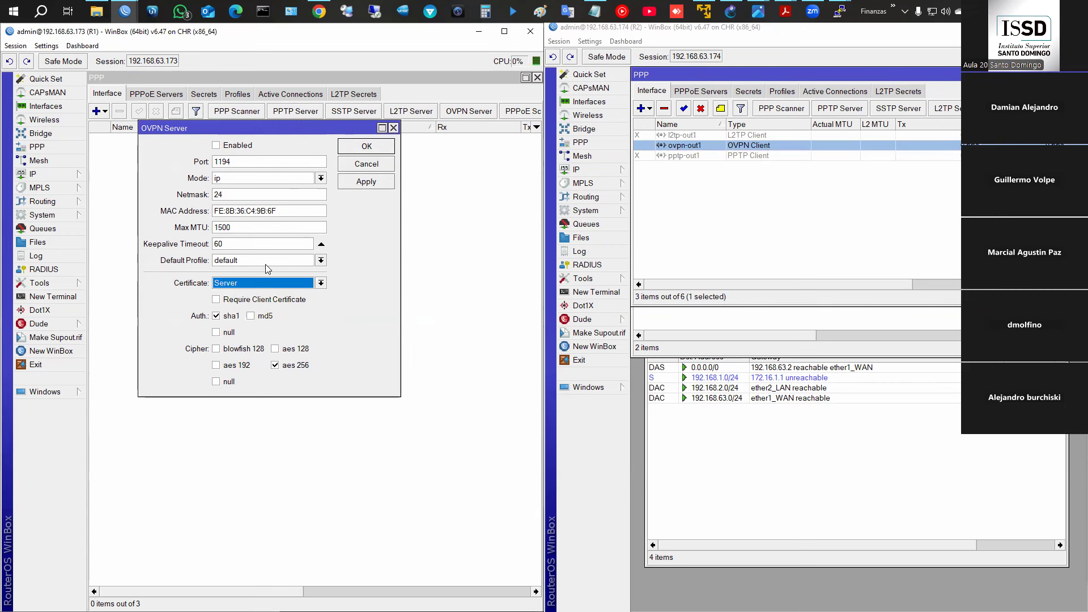
pyautogui.click(217, 146)
pyautogui.click(347, 147)
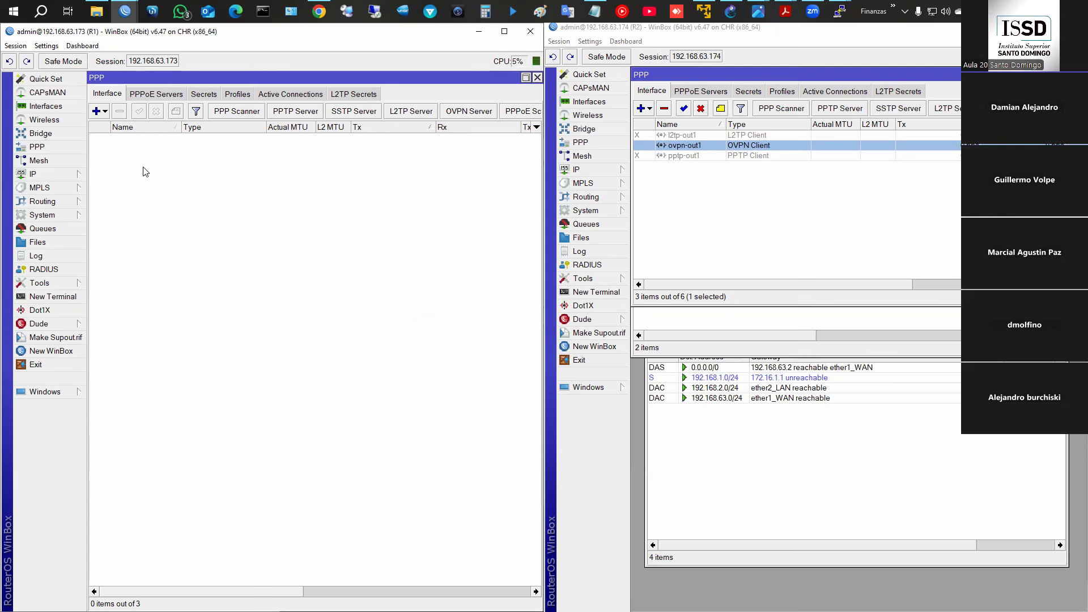
# - Enable the Túnel OVPN firewall rule on R1
pyautogui.click(56, 174)
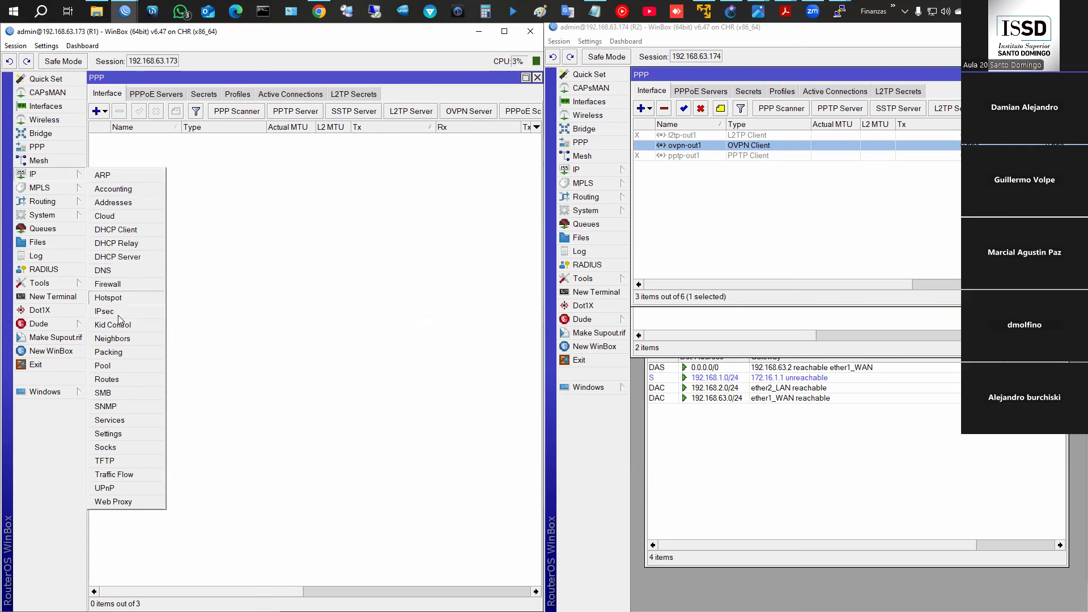
pyautogui.click(113, 282)
pyautogui.click(149, 403)
pyautogui.click(143, 234)
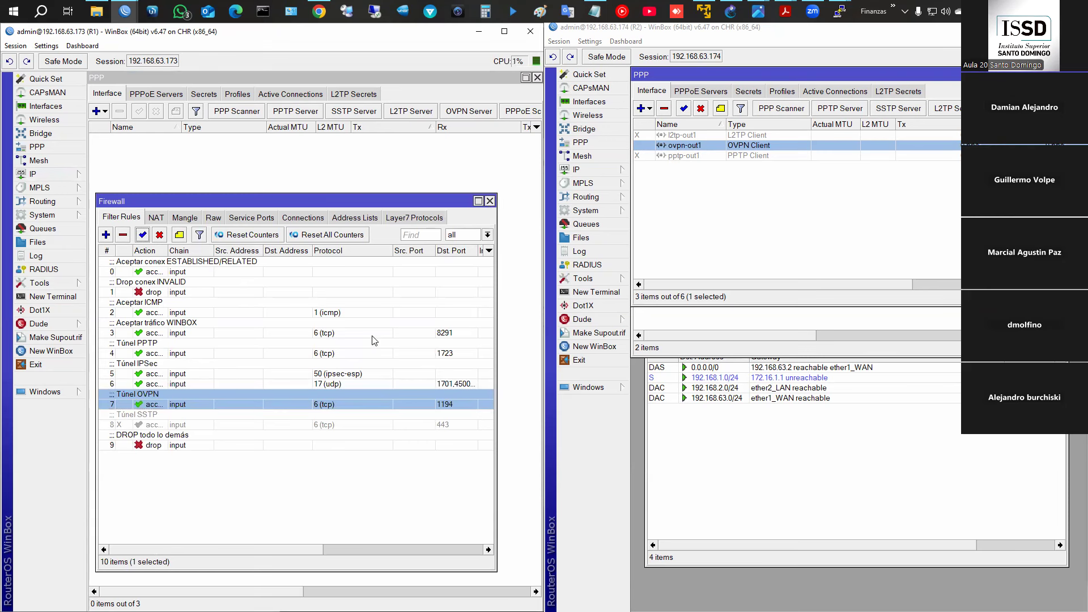
pyautogui.doubleClick(336, 404)
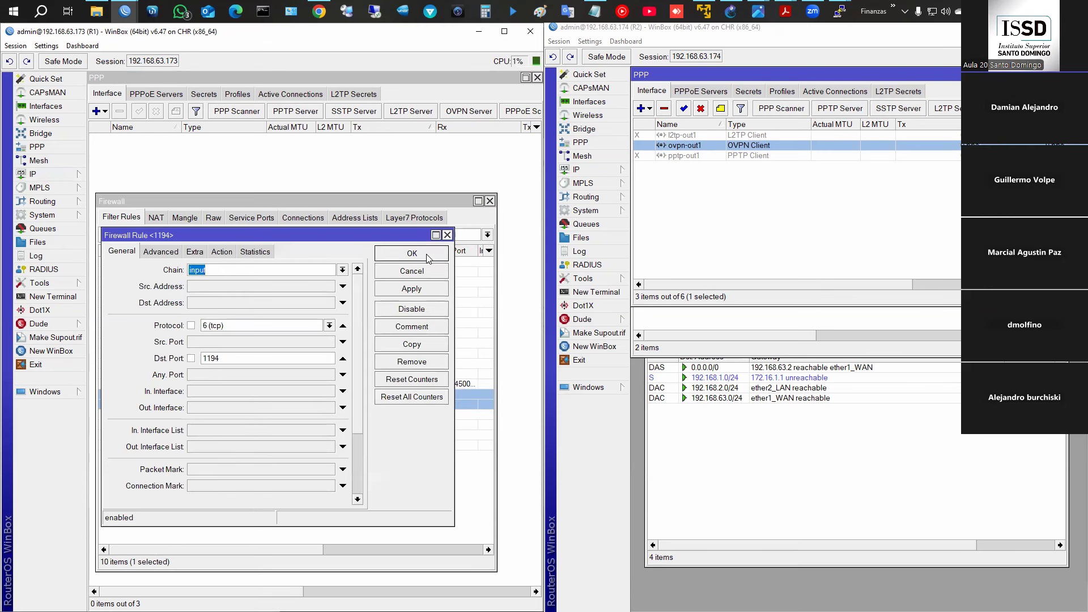
pyautogui.click(426, 255)
pyautogui.click(490, 202)
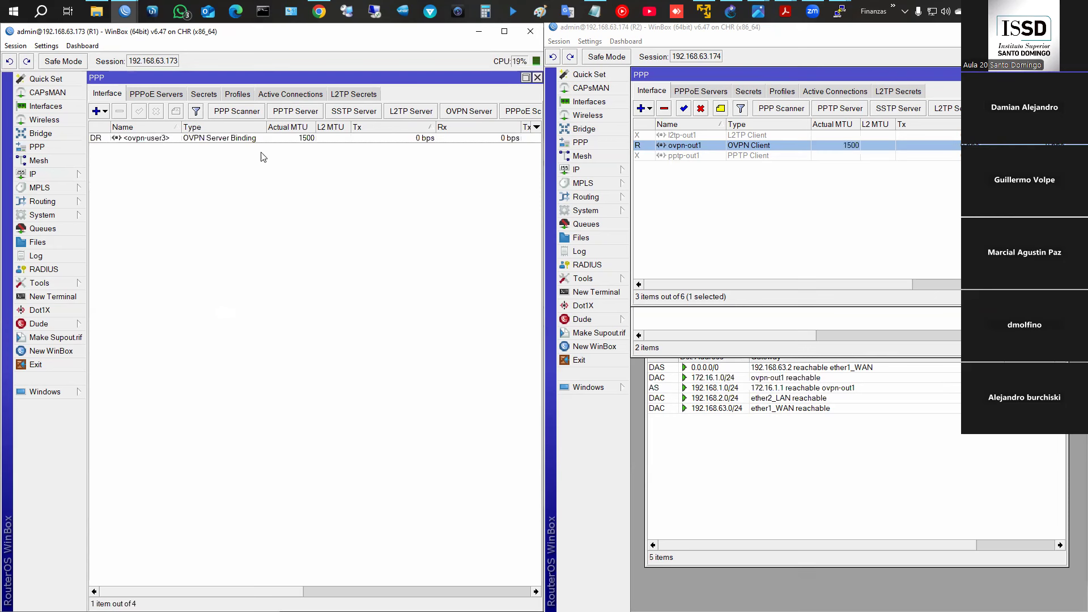
# - Check R1's active PPP connections for user3 and open R1's route table
pyautogui.click(290, 95)
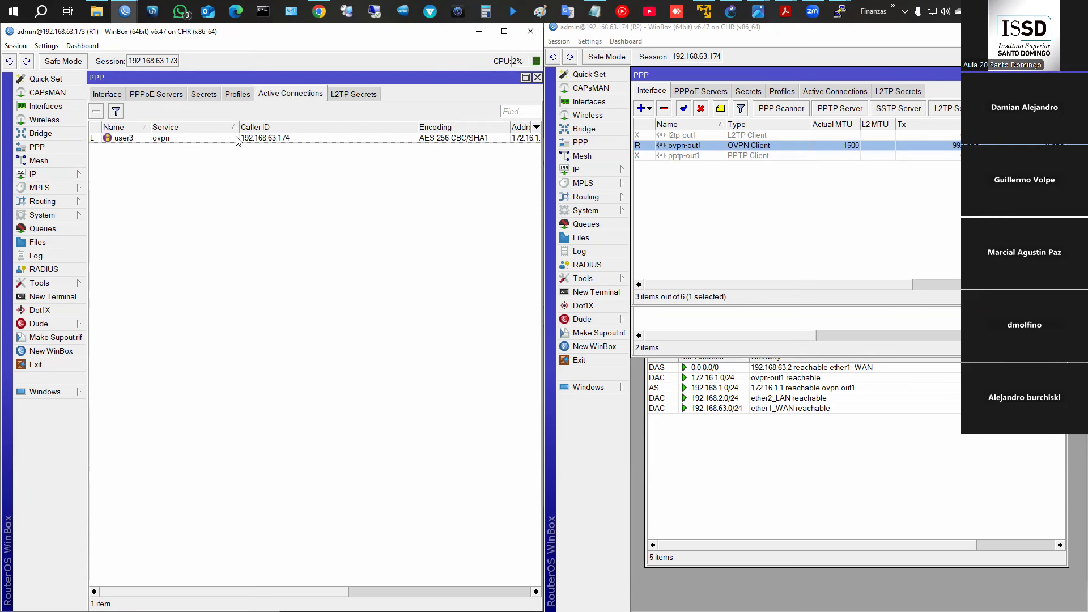
pyautogui.click(108, 94)
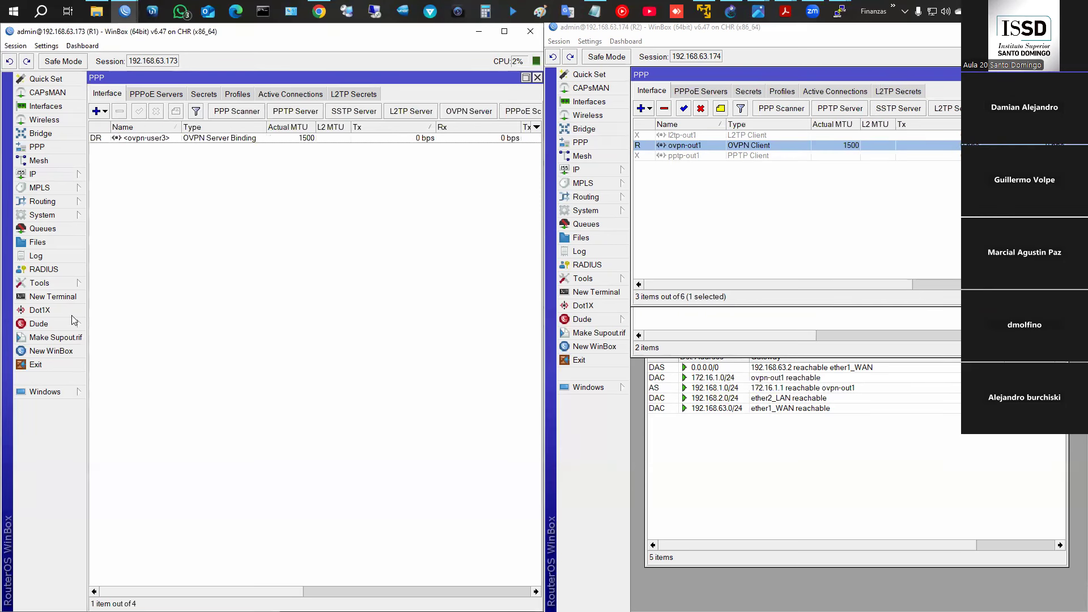
pyautogui.click(70, 175)
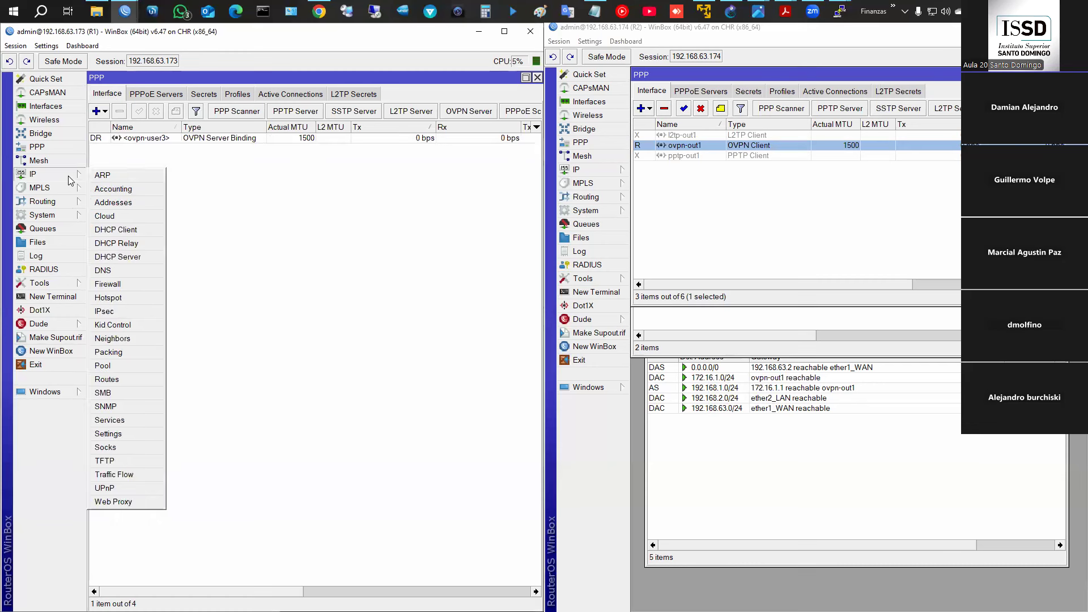
pyautogui.click(133, 379)
# - Show R2's routes and select the tunnel routes 192.168.1.0/24 and 192.168.2.0/24
pyautogui.click(595, 170)
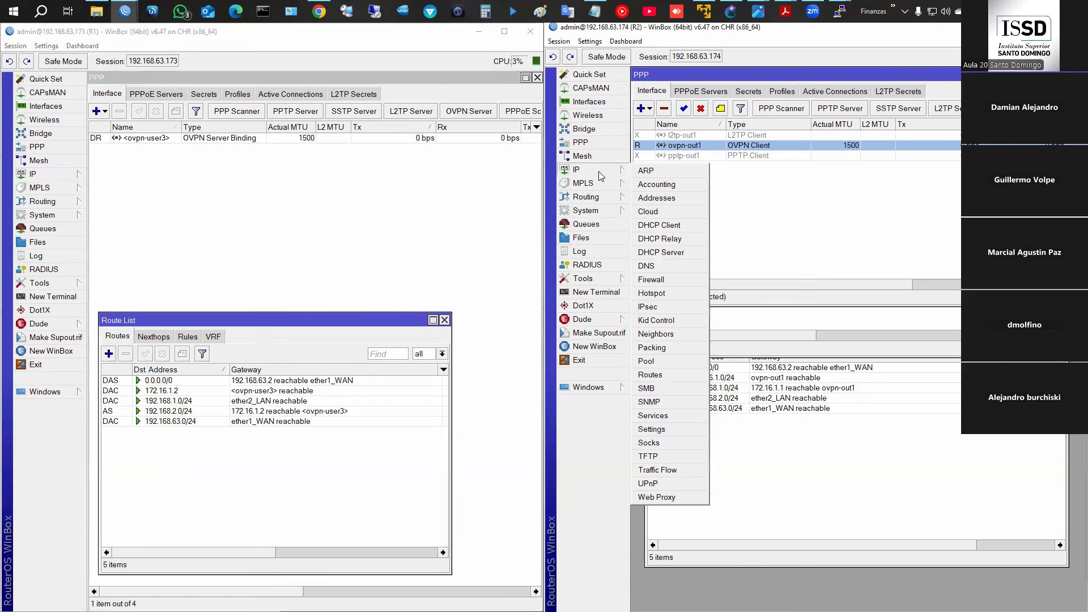
pyautogui.click(650, 376)
pyautogui.click(769, 403)
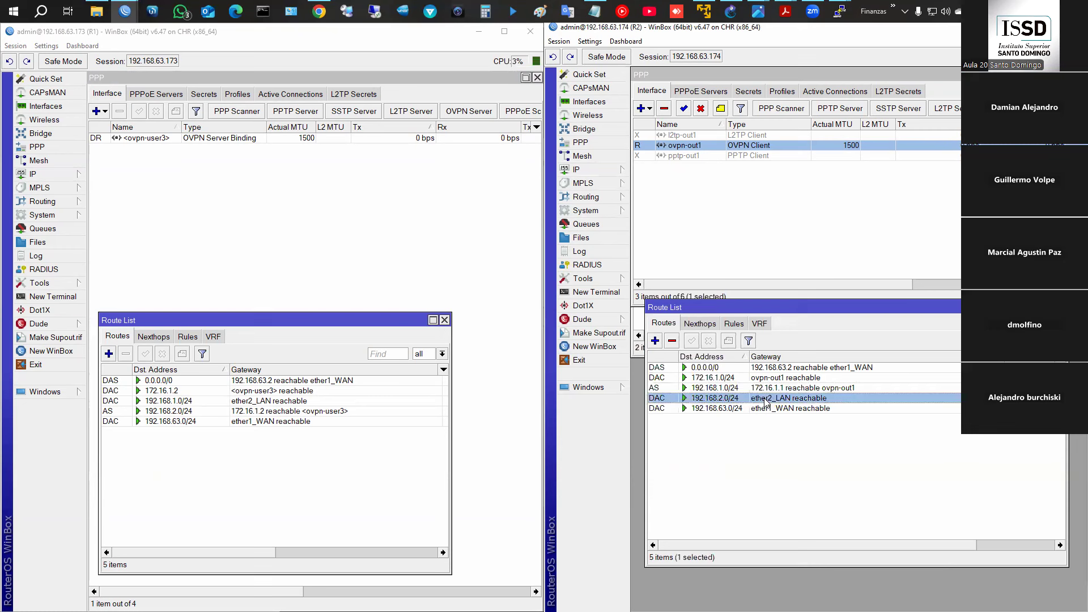
pyautogui.click(778, 390)
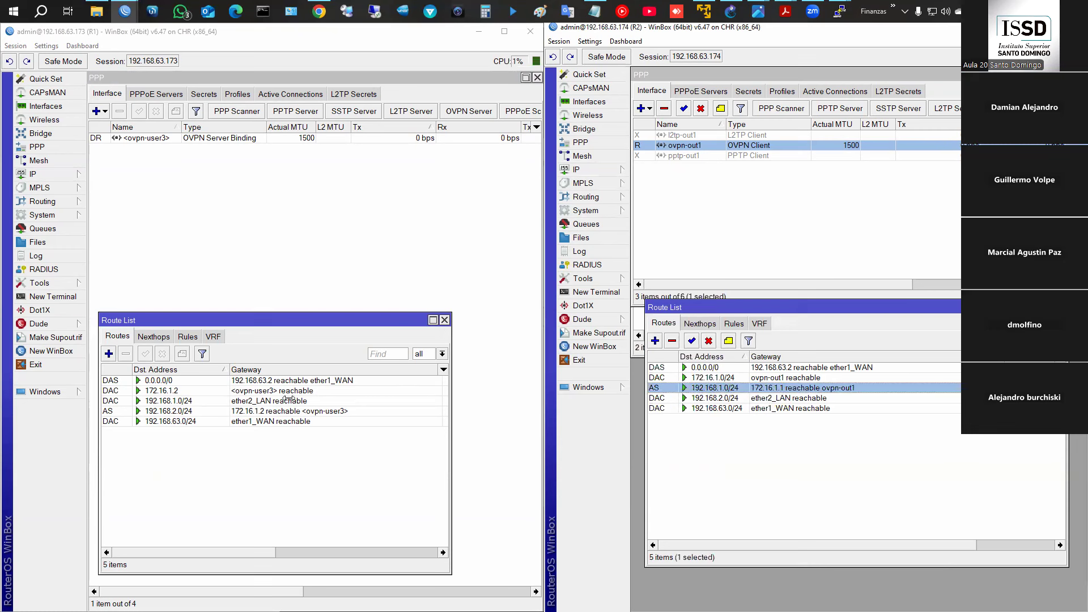
pyautogui.click(187, 413)
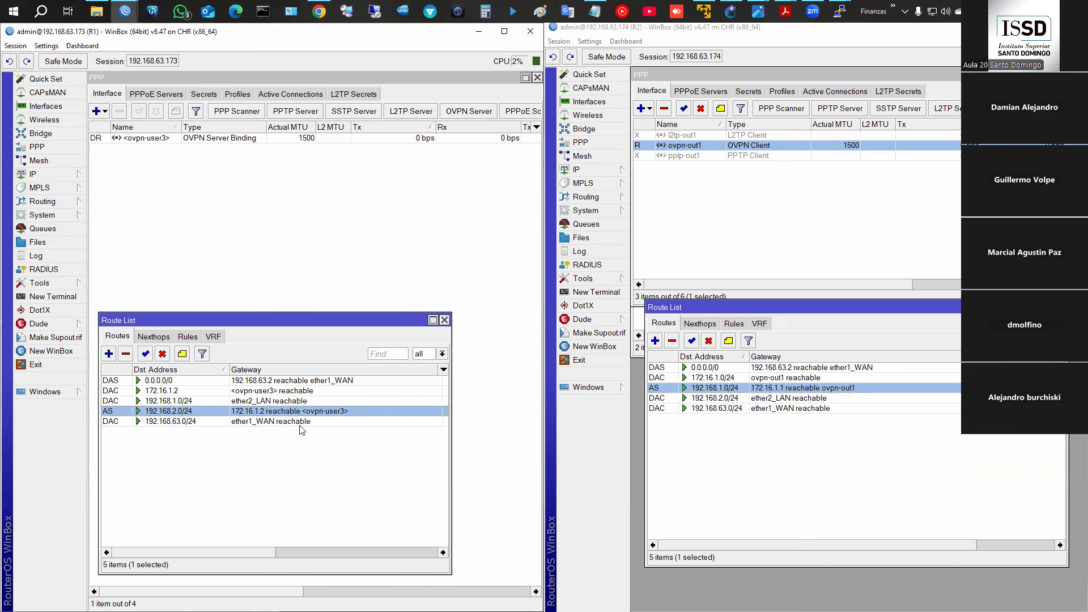
pyautogui.click(840, 11)
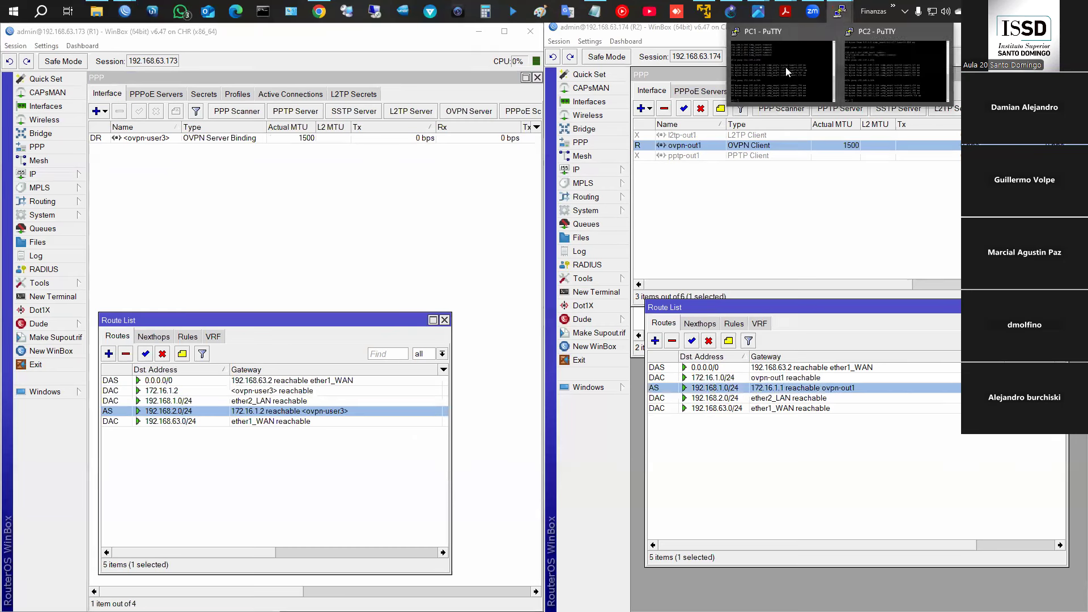
# - Rerun pings from PC1 to 192.168.2.254 and PC2 to 192.168.1.254, both replying
pyautogui.click(781, 72)
pyautogui.moveTo(840, 11)
pyautogui.click(897, 65)
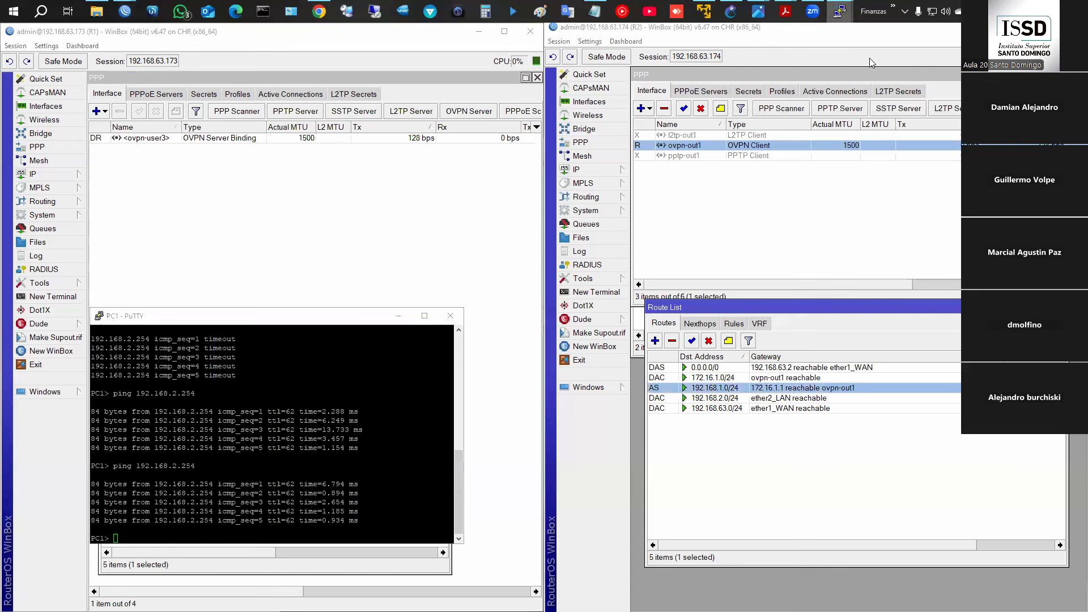
pyautogui.press('Up')
pyautogui.press('Return')
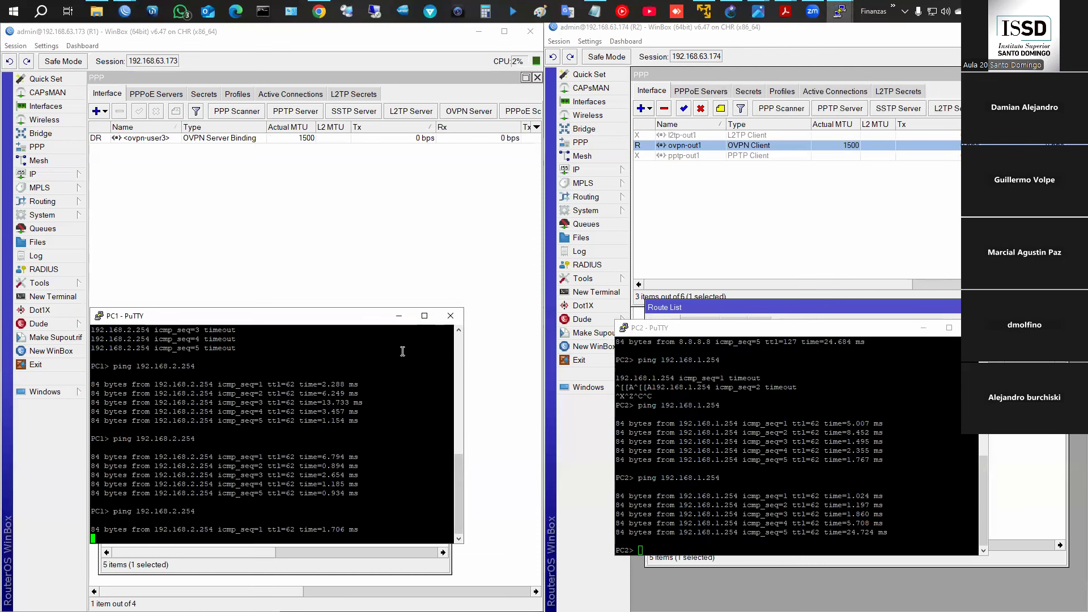
pyautogui.click(648, 417)
pyautogui.press('Up')
pyautogui.press('Return')
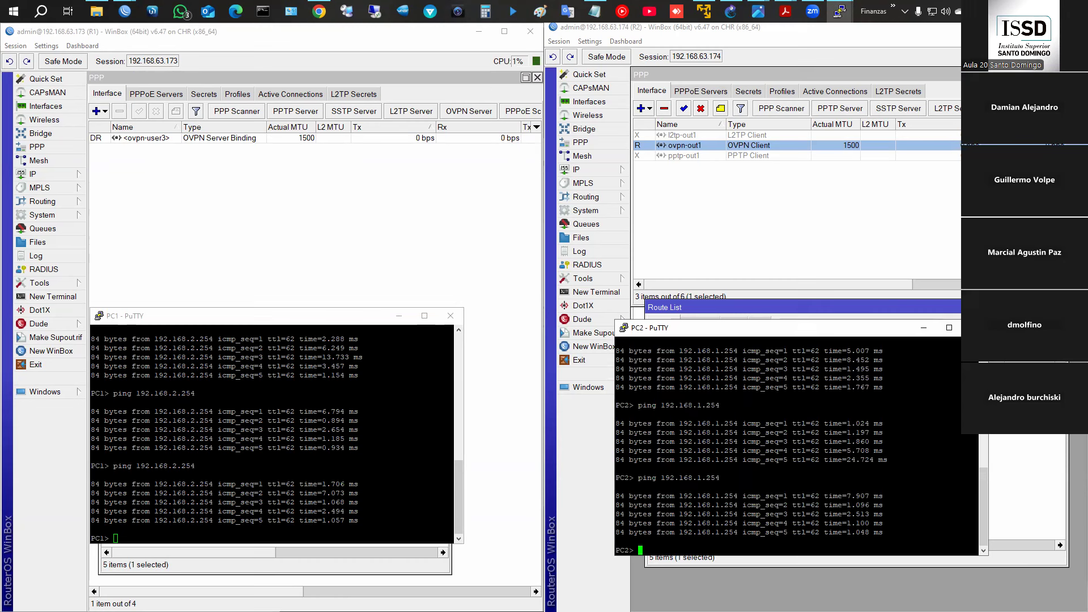
pyautogui.hotkey('alt', 'Tab')
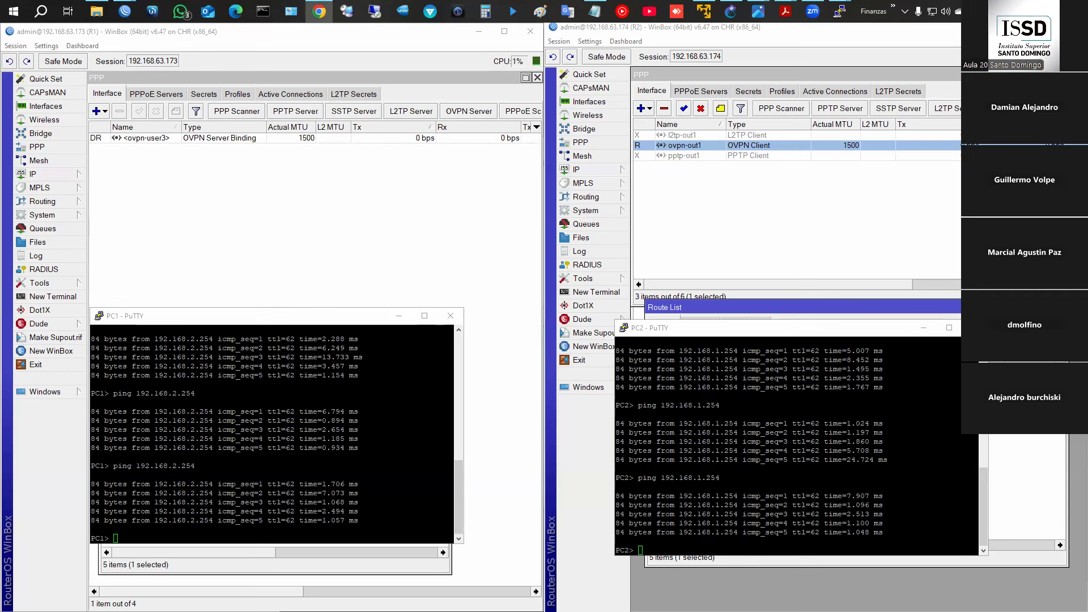
pyautogui.hotkey('ctrl', 'n')
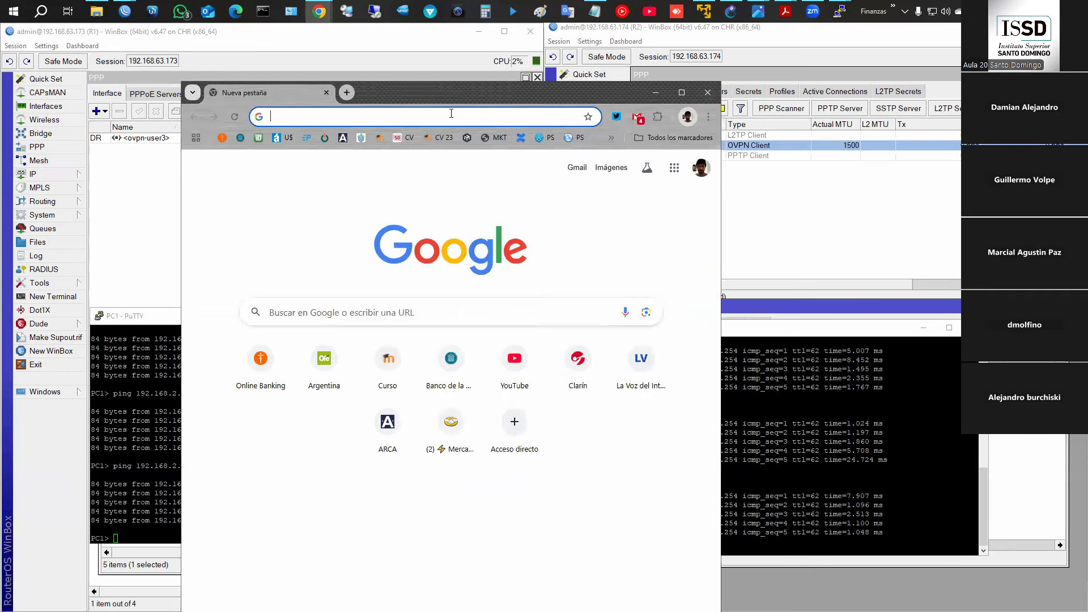
# - Load openvpn.net in a new Chrome window and maximize it
pyautogui.write('op')
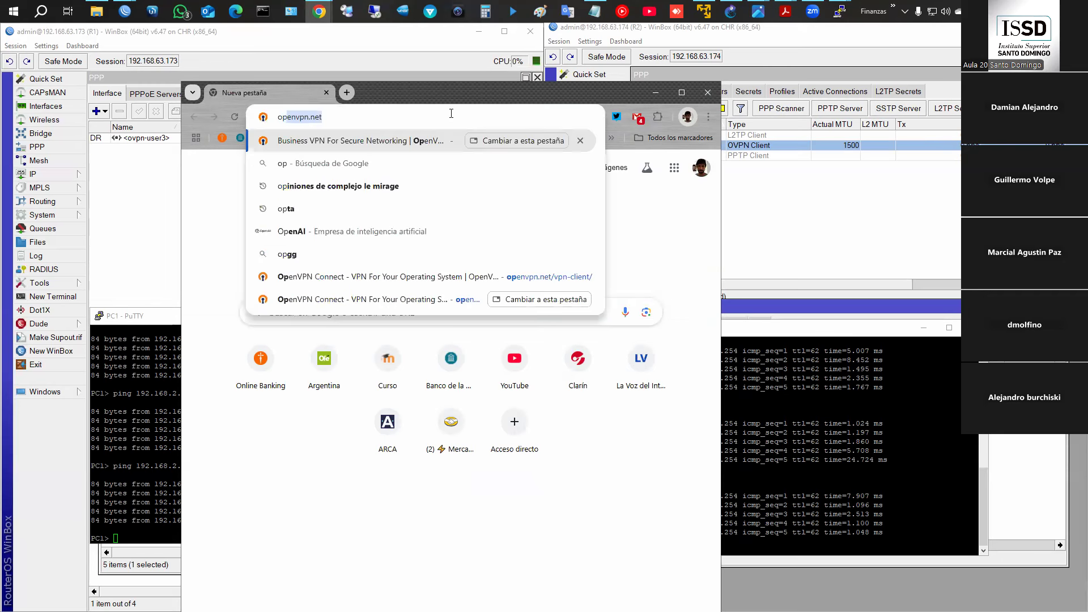
pyautogui.press('Return')
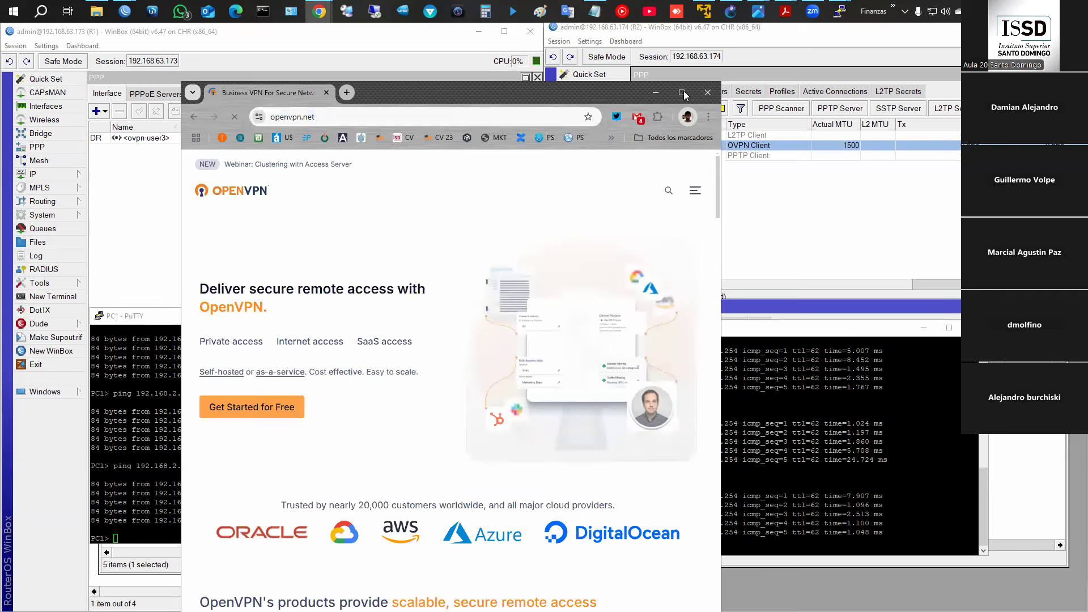
pyautogui.press('super+Left')
pyautogui.press('super+Up')
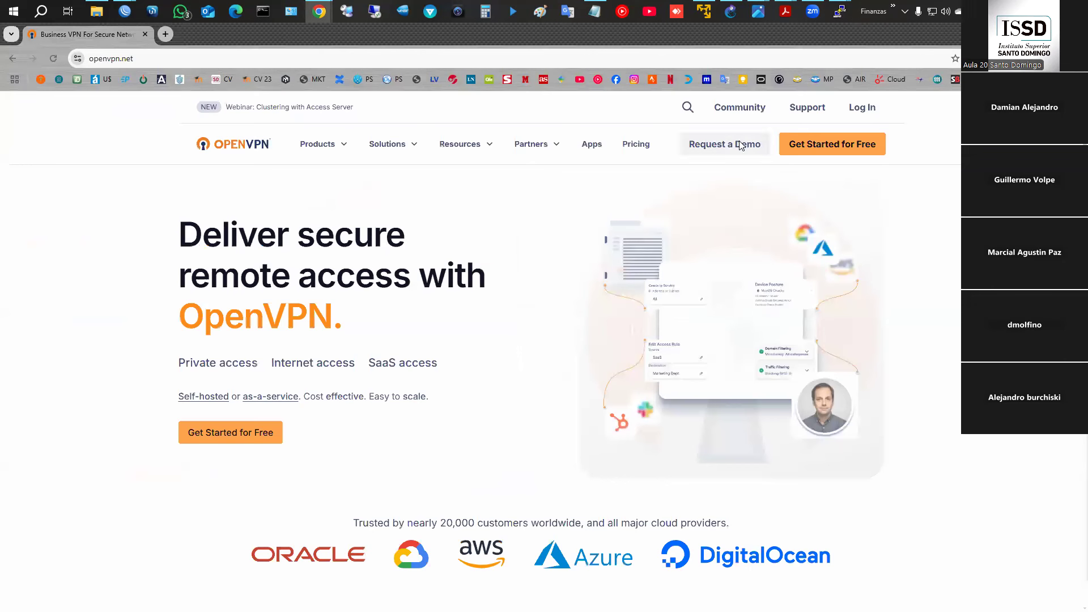
# - Open the OpenVPN Connect client download page, then minimize Chrome
pyautogui.click(589, 146)
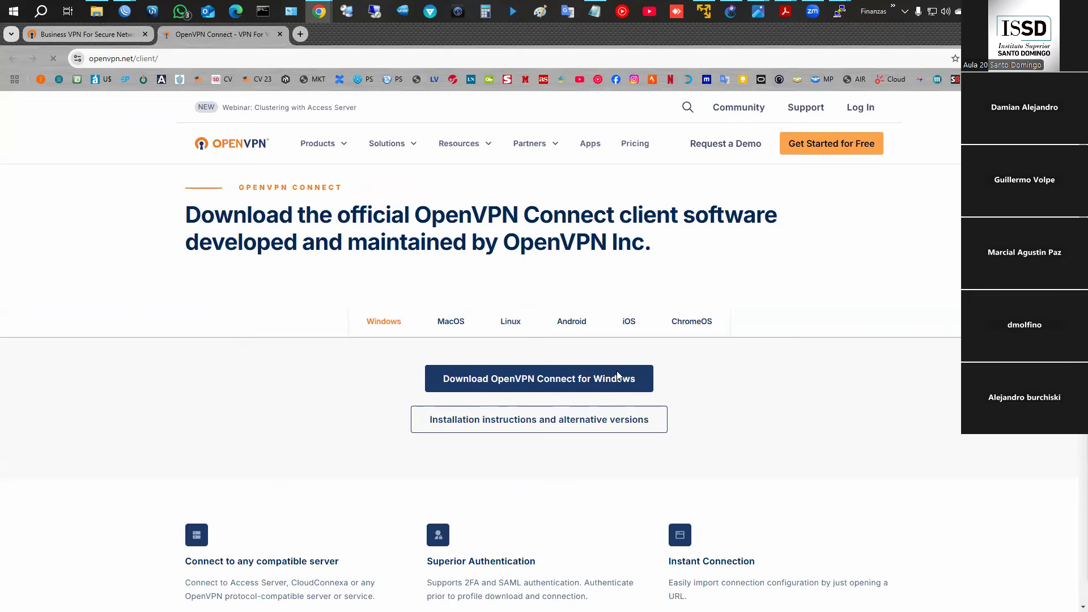
pyautogui.scroll(-1, 590, 366)
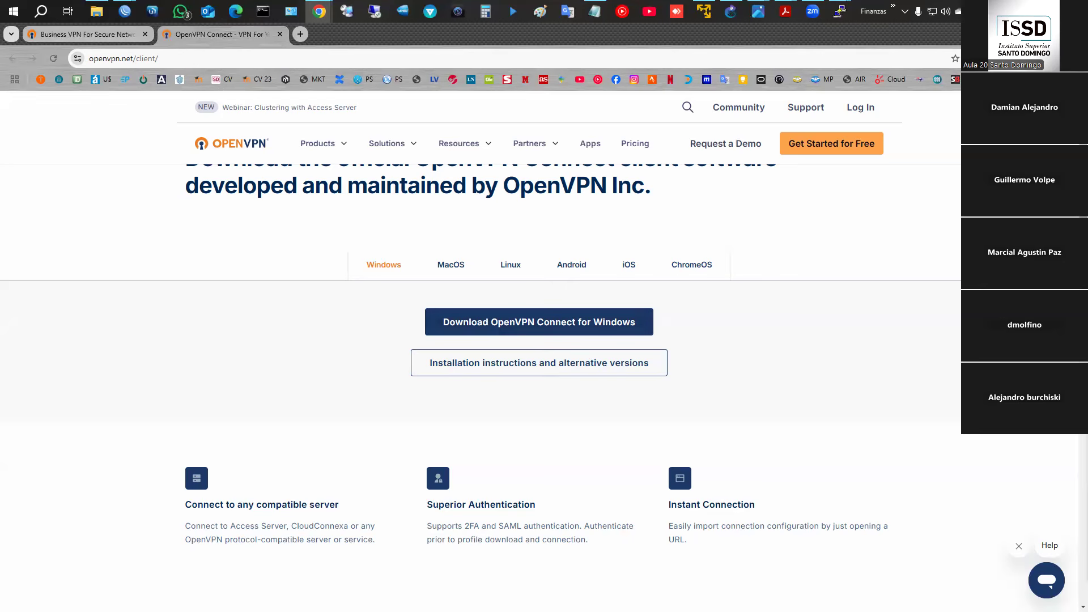
pyautogui.click(1023, 33)
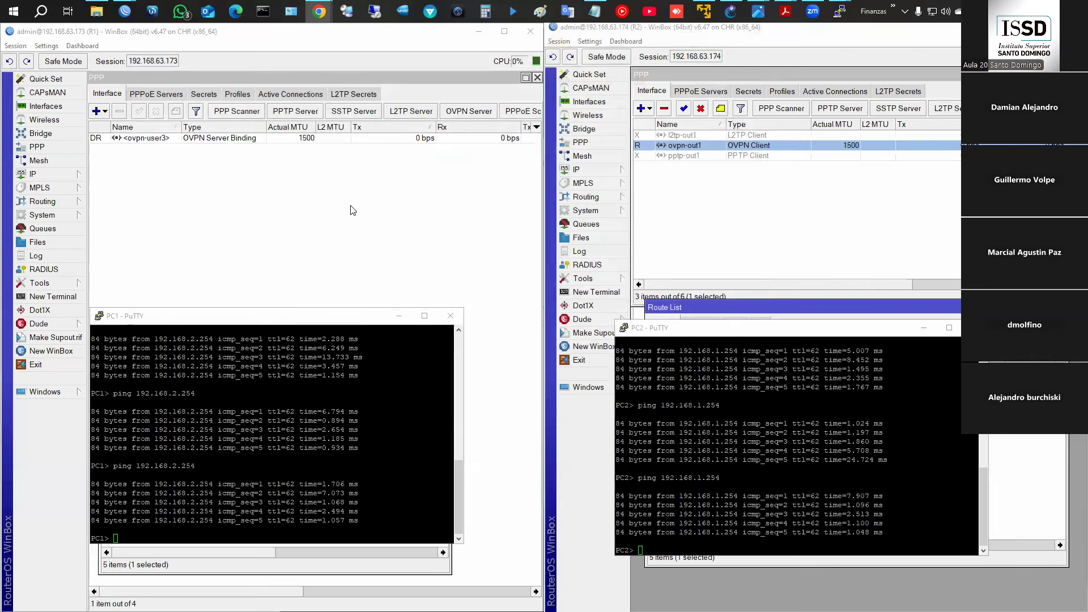
# - Close the routing slides PDF and bring R2's WinBox window forward
pyautogui.moveTo(787, 15)
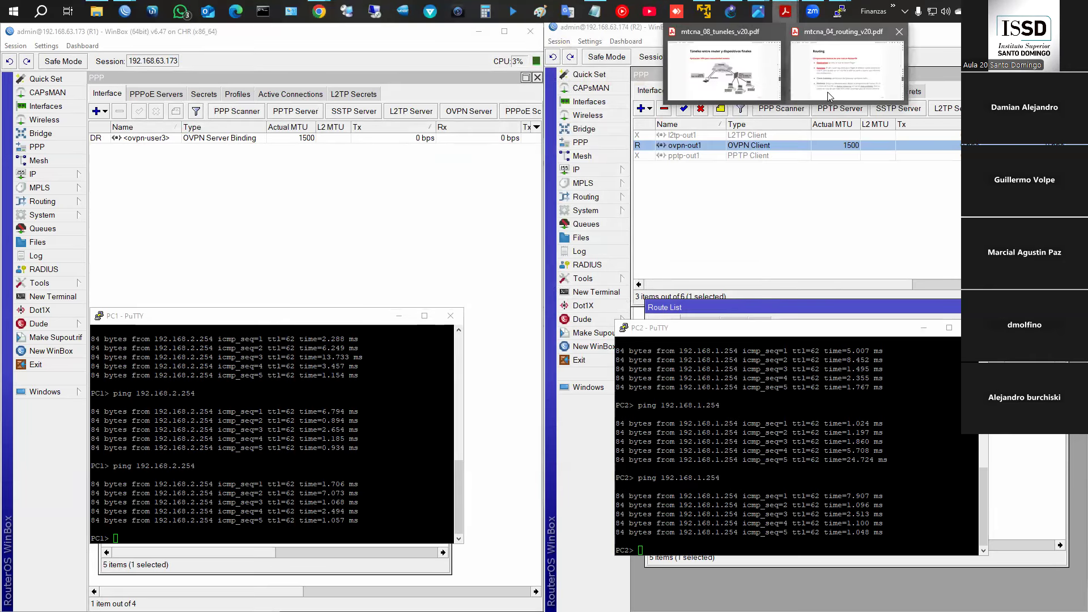
pyautogui.click(900, 32)
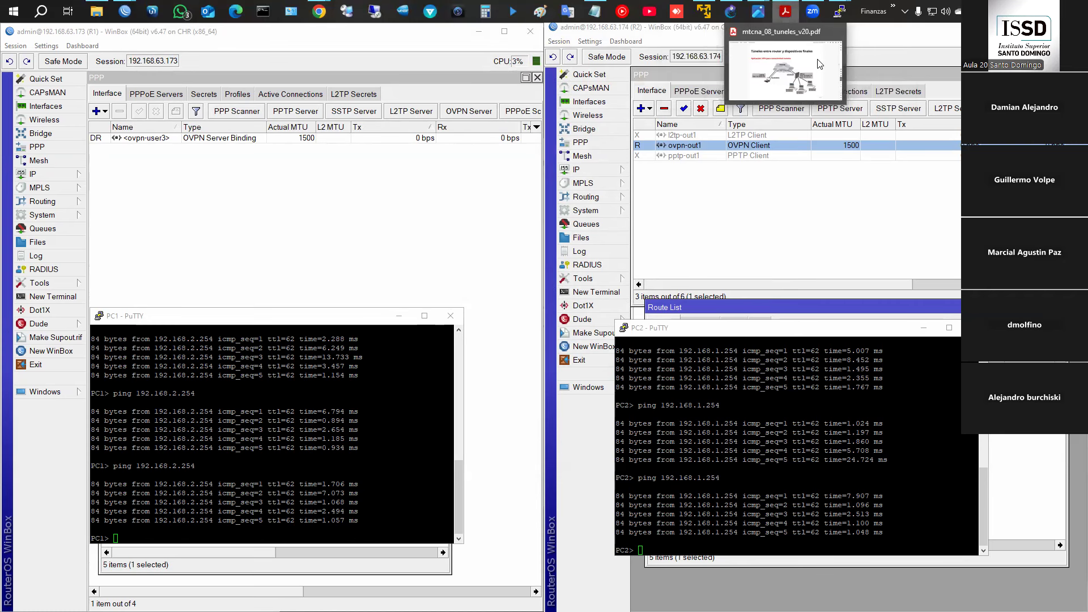
pyautogui.click(871, 175)
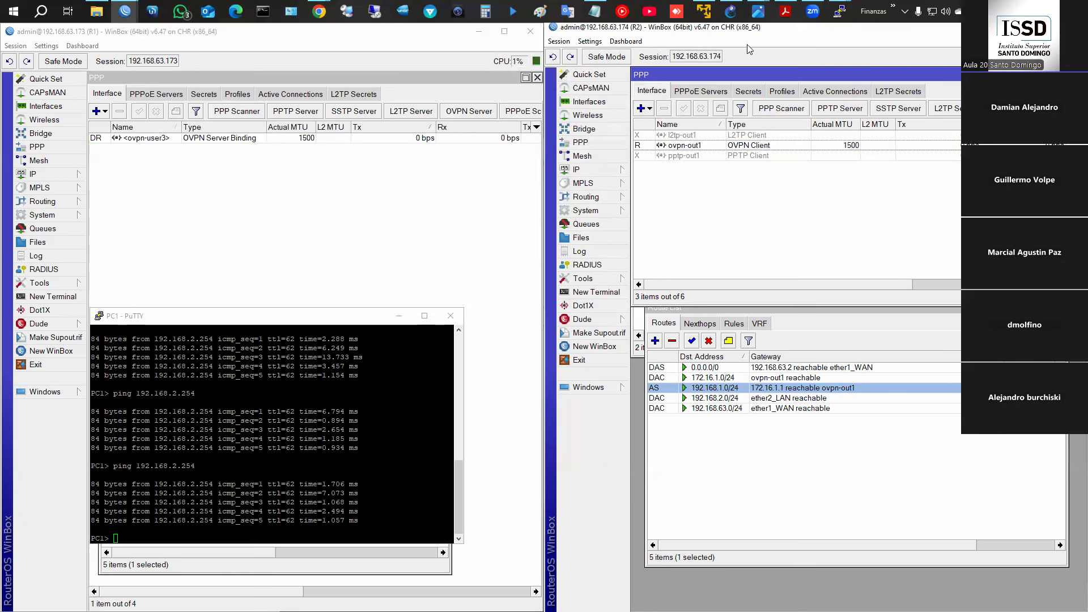
# - Disable R2's ovpn-out1 tunnel in PPP Interface and switch to the tunnels slide deck
pyautogui.click(721, 149)
pyautogui.click(701, 108)
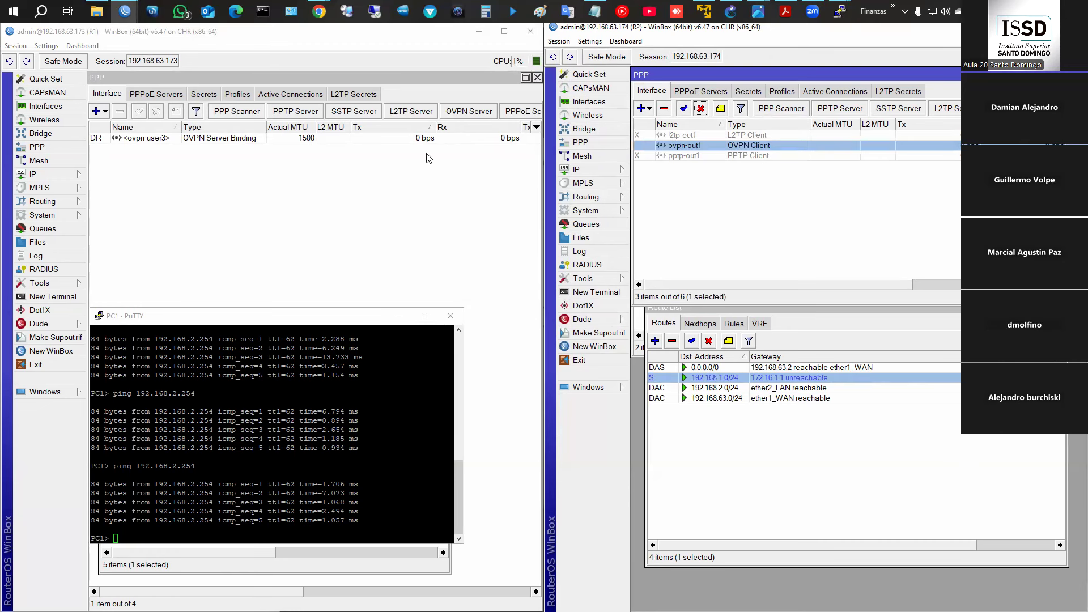
pyautogui.click(785, 12)
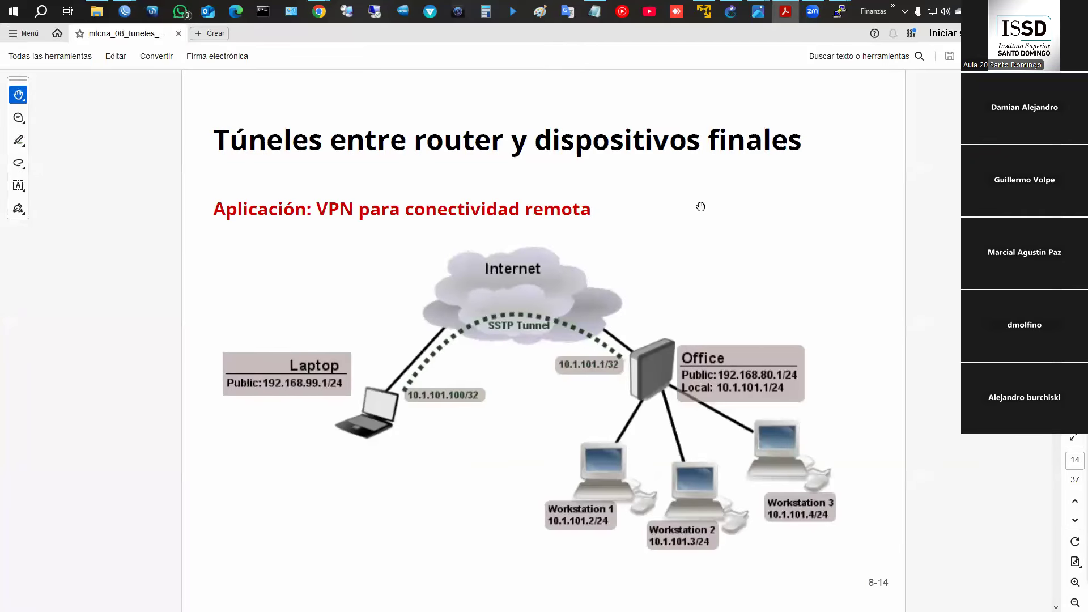
# - Scroll the tunnels PDF to slide 8-27, 'Protocolo SSTP'
pyautogui.scroll(-7, 701, 206)
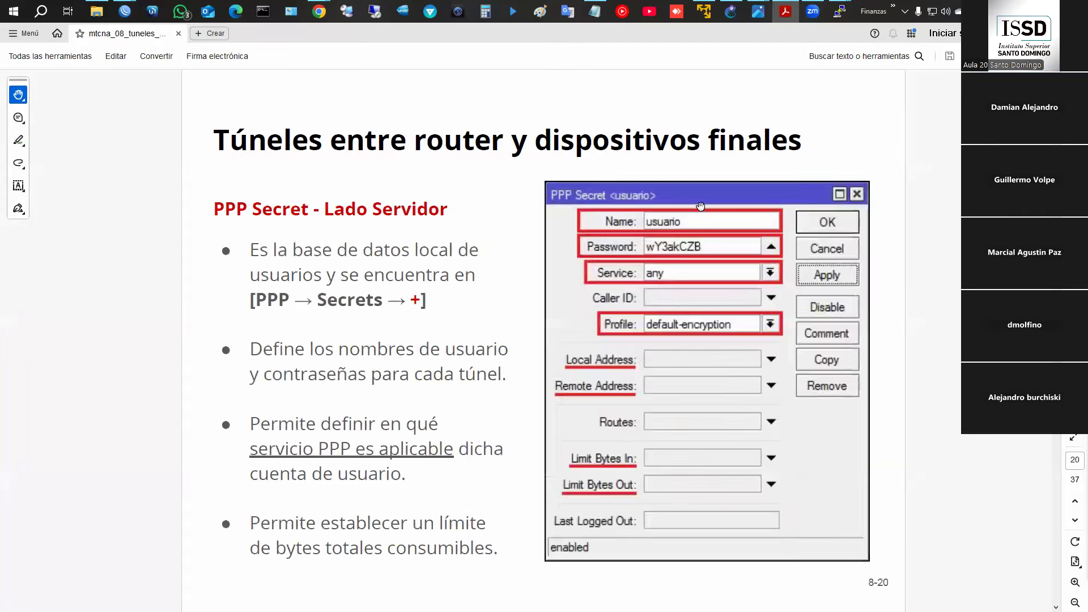
pyautogui.scroll(-5, 701, 206)
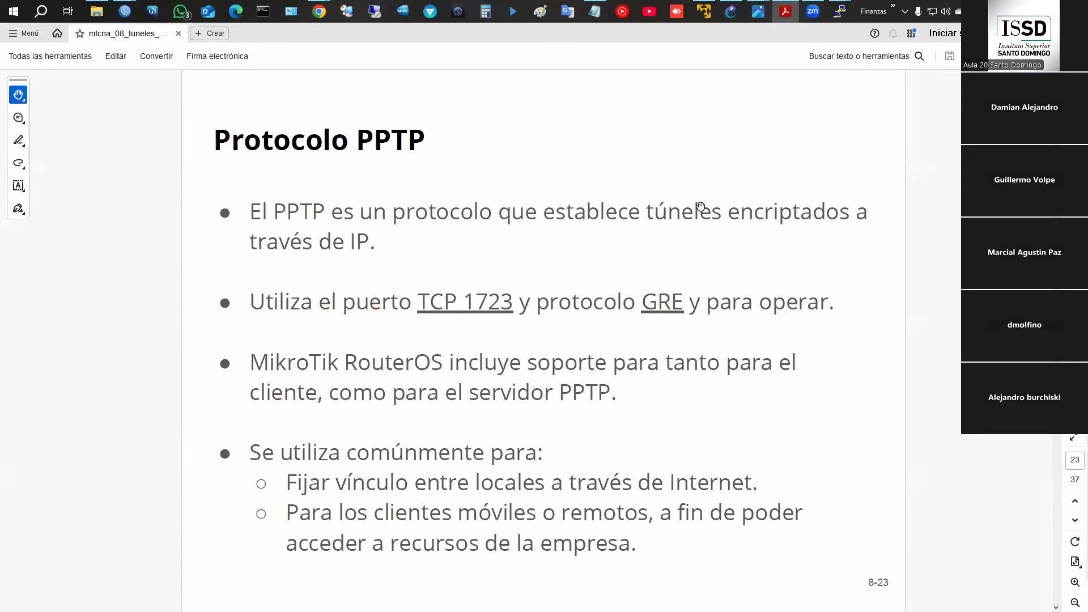
pyautogui.scroll(-2, 701, 206)
pyautogui.scroll(1, 701, 207)
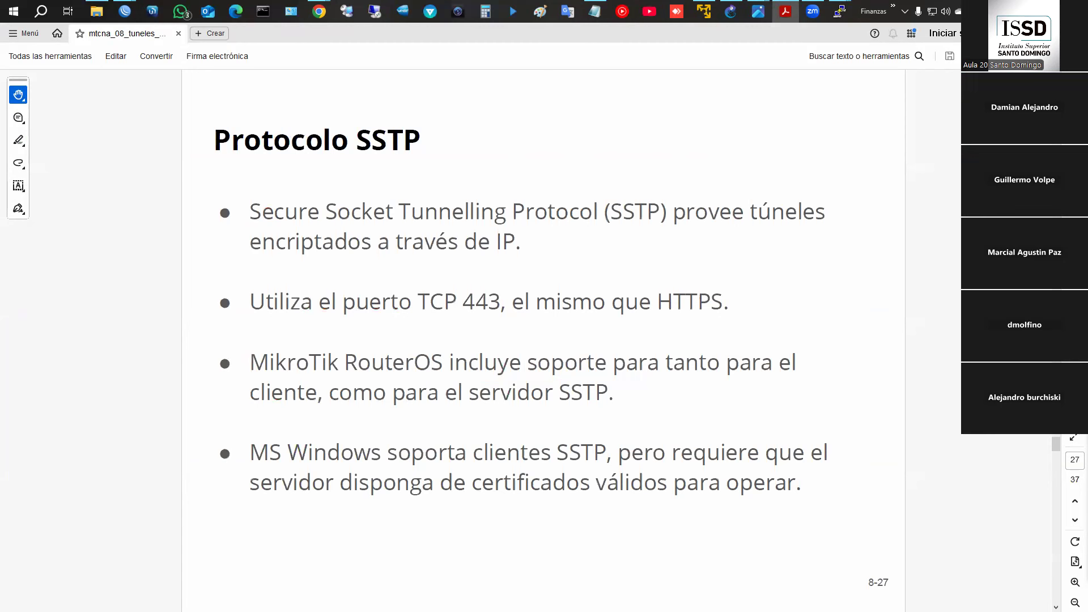
pyautogui.hotkey('alt', 'Tab')
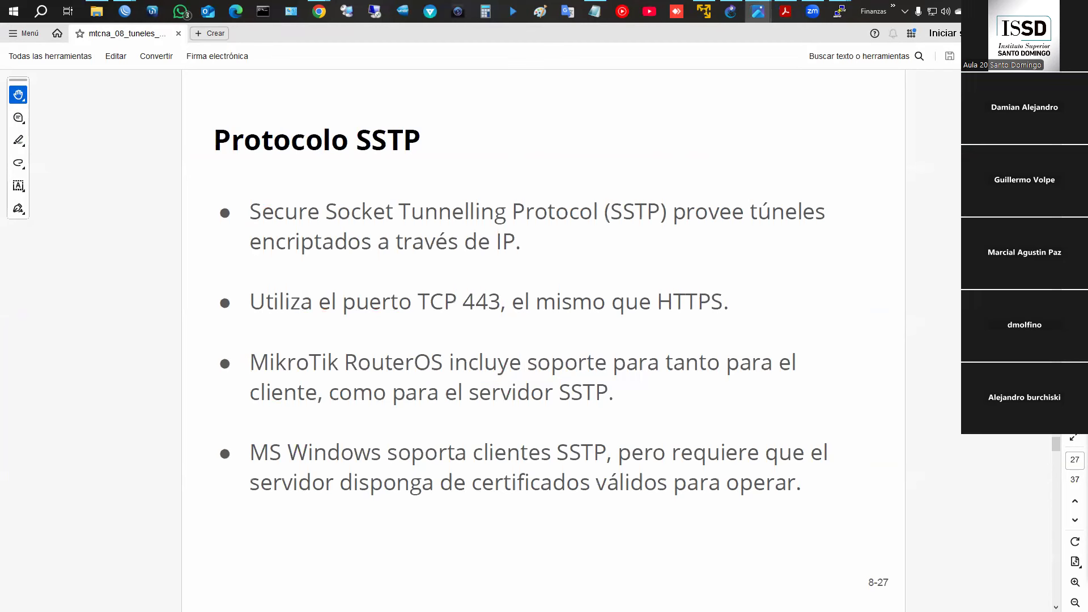
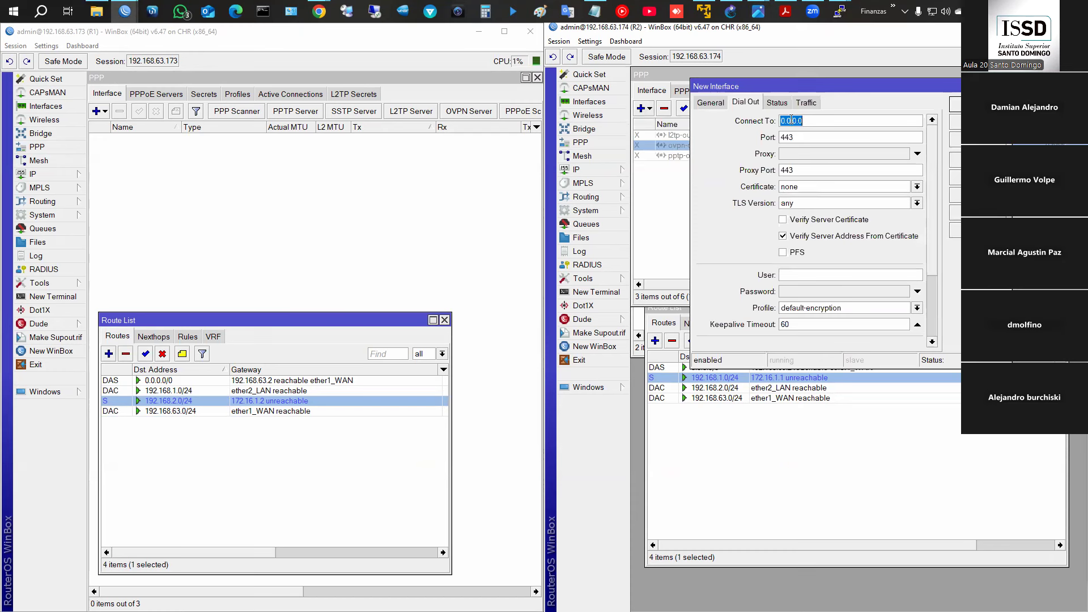
# - Create R2's sstp-out1 to 192.168.63.173 with no certificate, user user4 and its password
pyautogui.write('192.168.63.173')
pyautogui.click(806, 190)
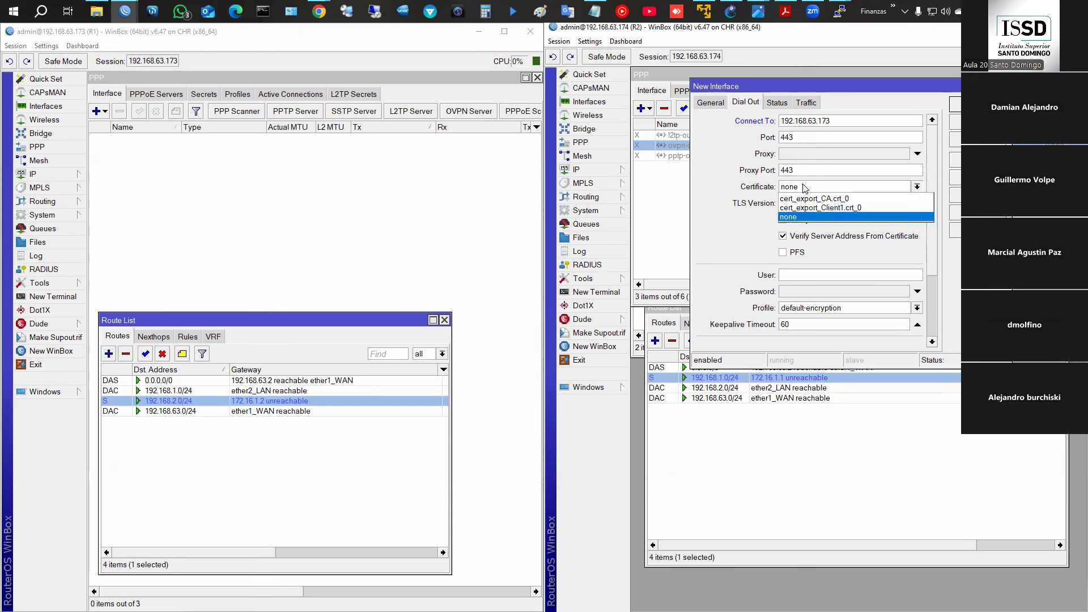
pyautogui.click(818, 188)
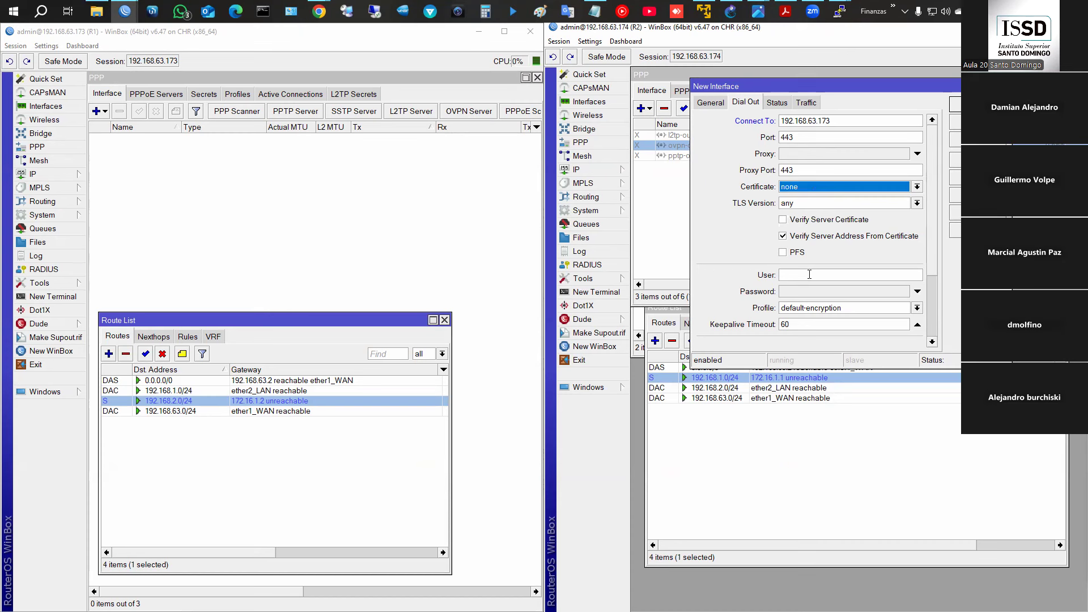
pyautogui.click(809, 275)
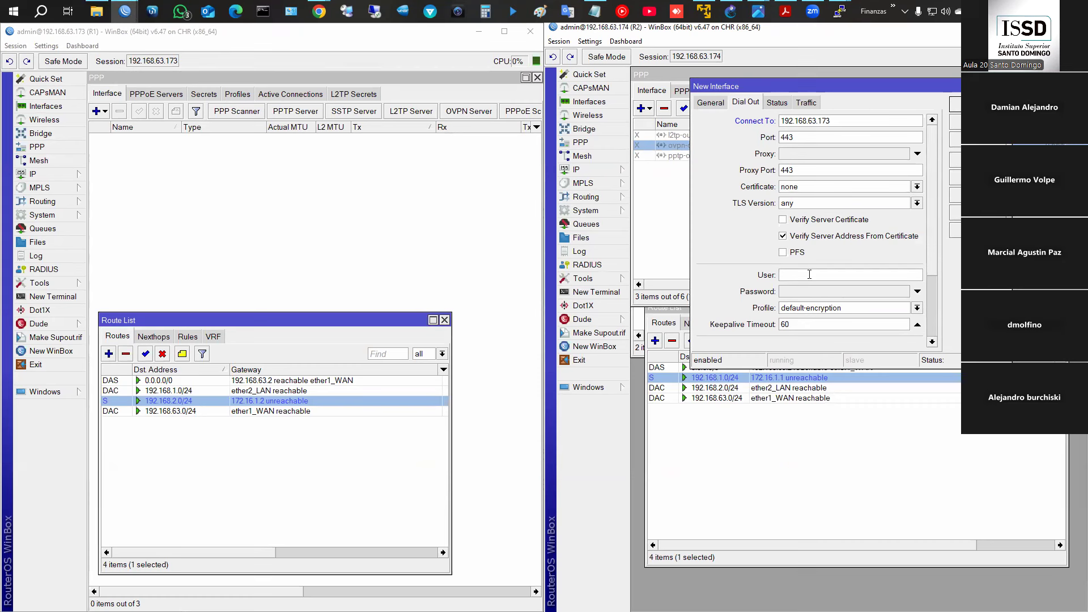
pyautogui.write('user4')
pyautogui.press('Tab')
pyautogui.write('123')
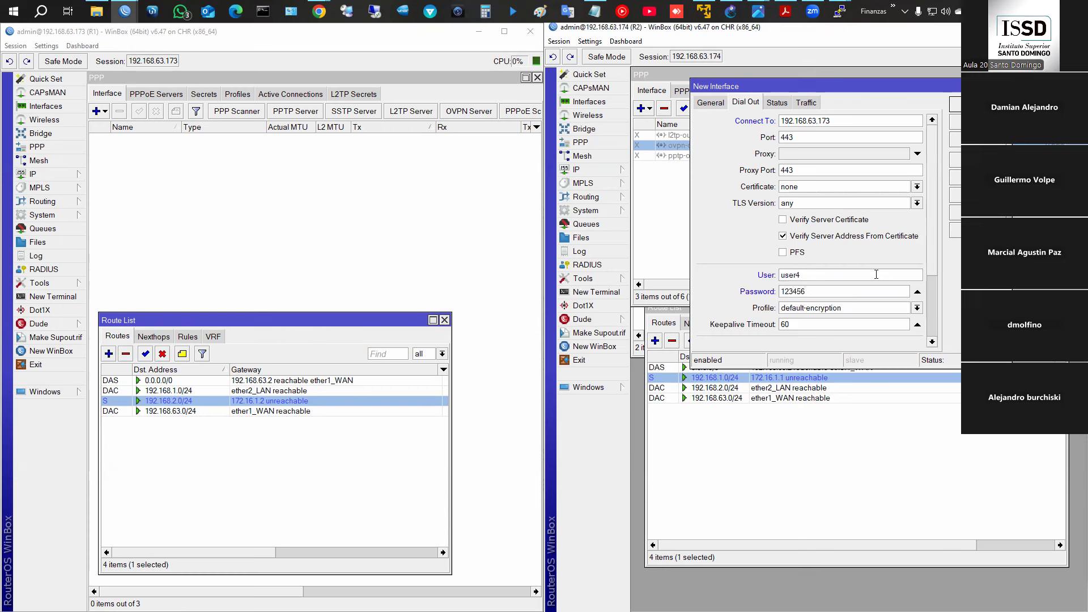
pyautogui.click(955, 139)
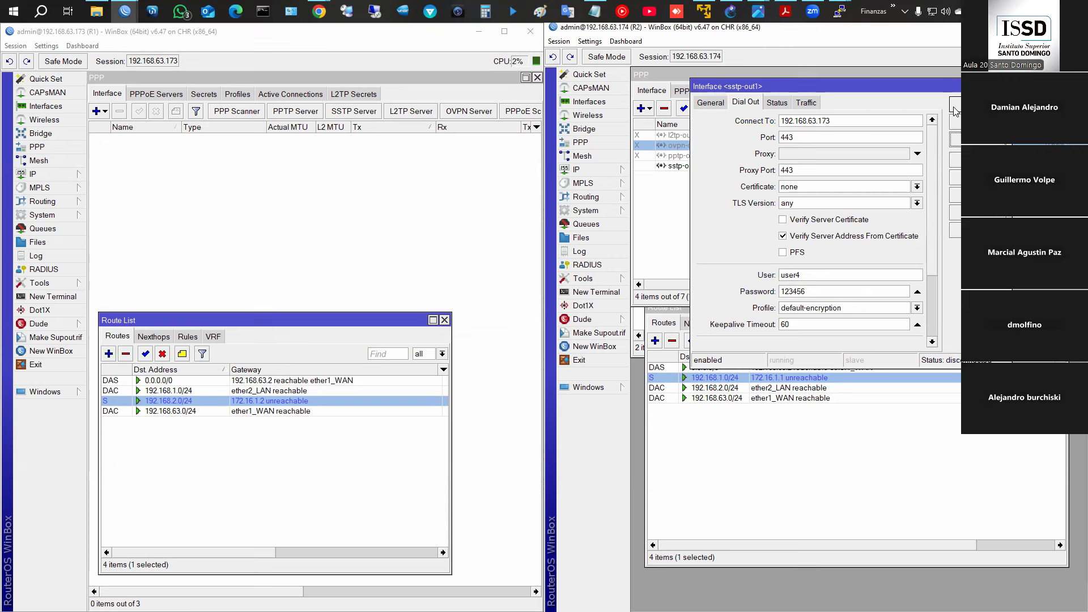
# - Add R1 PPP secret user4 with its password, limited to the sstp service
pyautogui.click(204, 94)
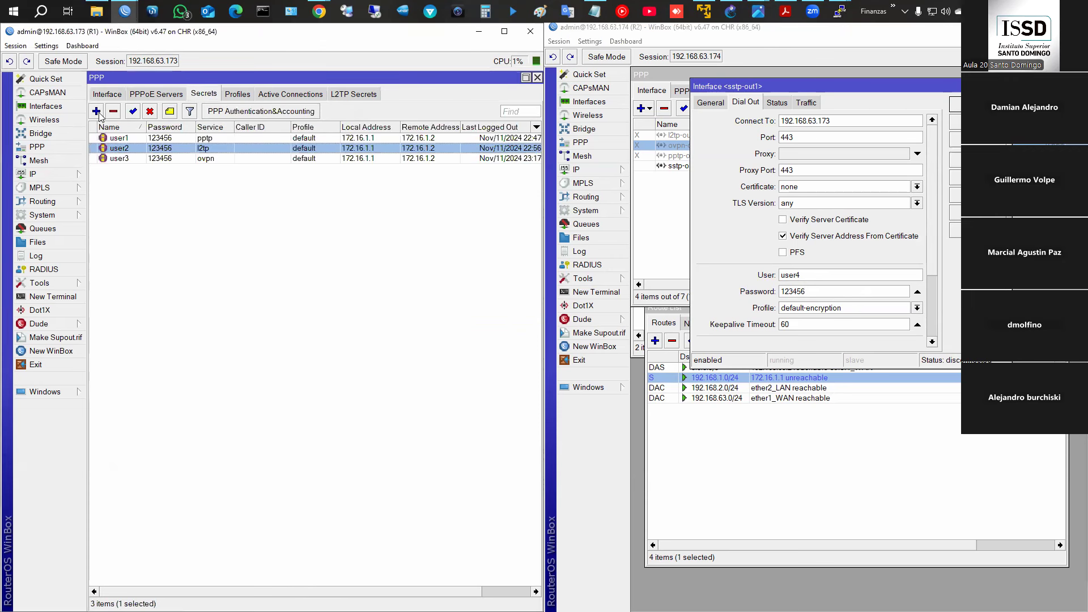
pyautogui.click(96, 111)
pyautogui.write('user4')
pyautogui.press('Tab')
pyautogui.write('123')
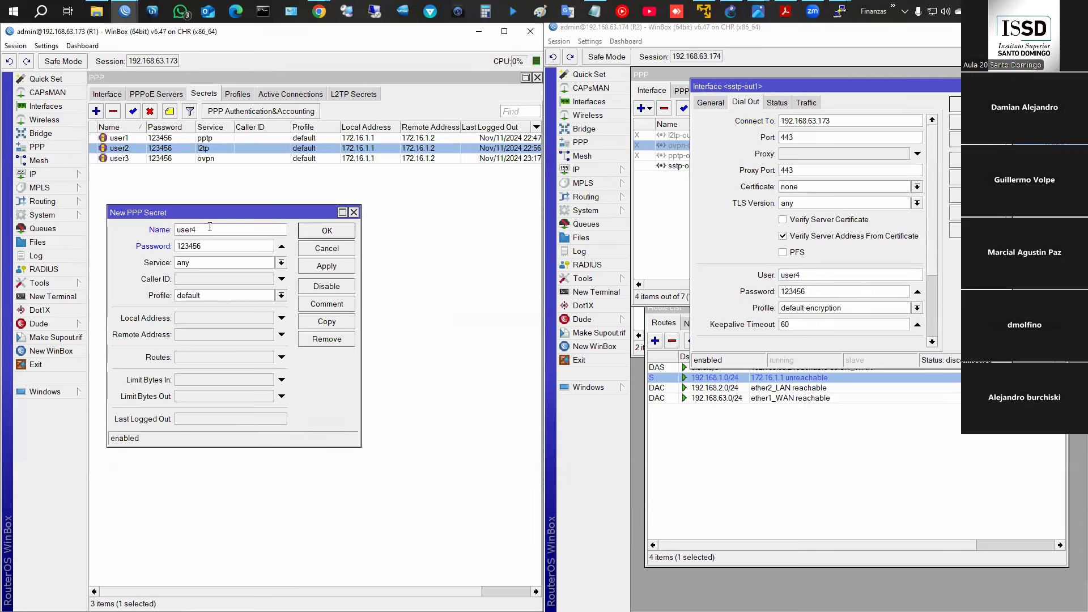
pyautogui.click(199, 262)
pyautogui.click(220, 320)
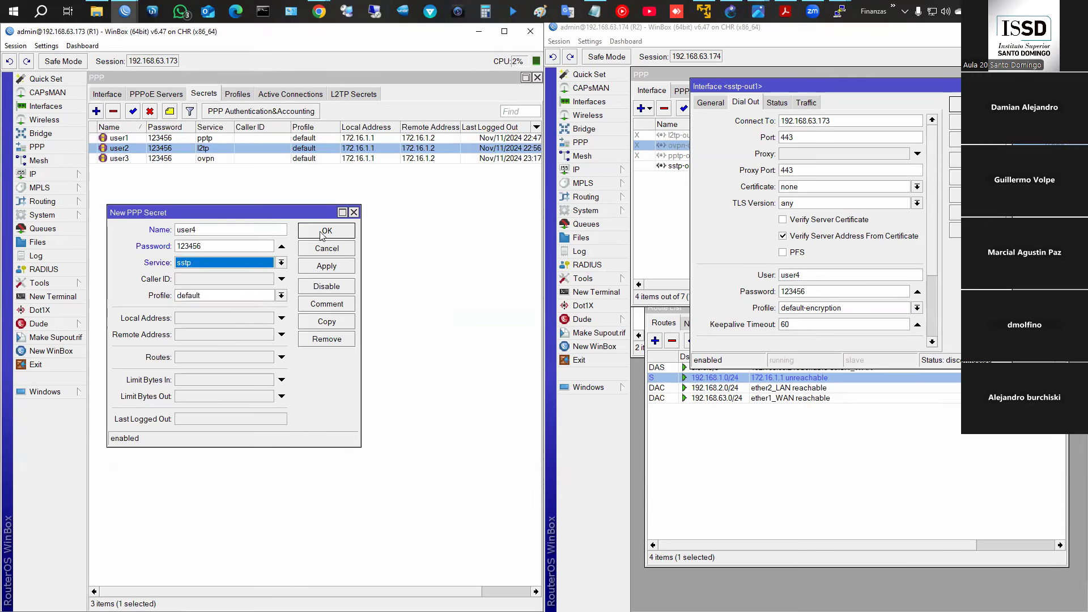
pyautogui.click(312, 231)
# - Open R1's SSTP Server settings and tick Enabled
pyautogui.click(108, 94)
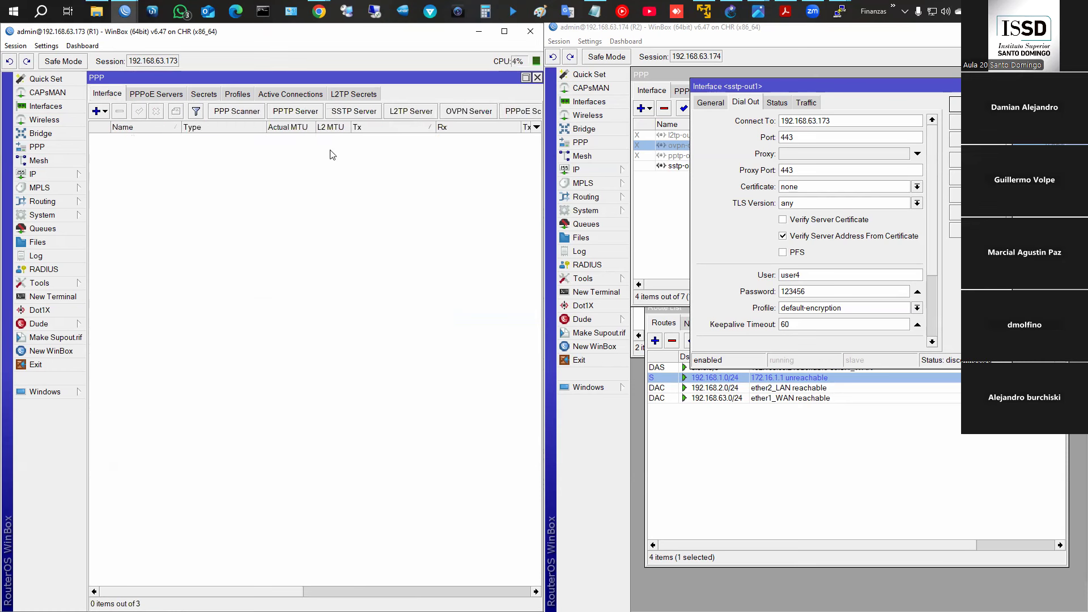
pyautogui.click(466, 112)
pyautogui.click(262, 145)
pyautogui.click(357, 146)
pyautogui.click(353, 111)
pyautogui.click(277, 126)
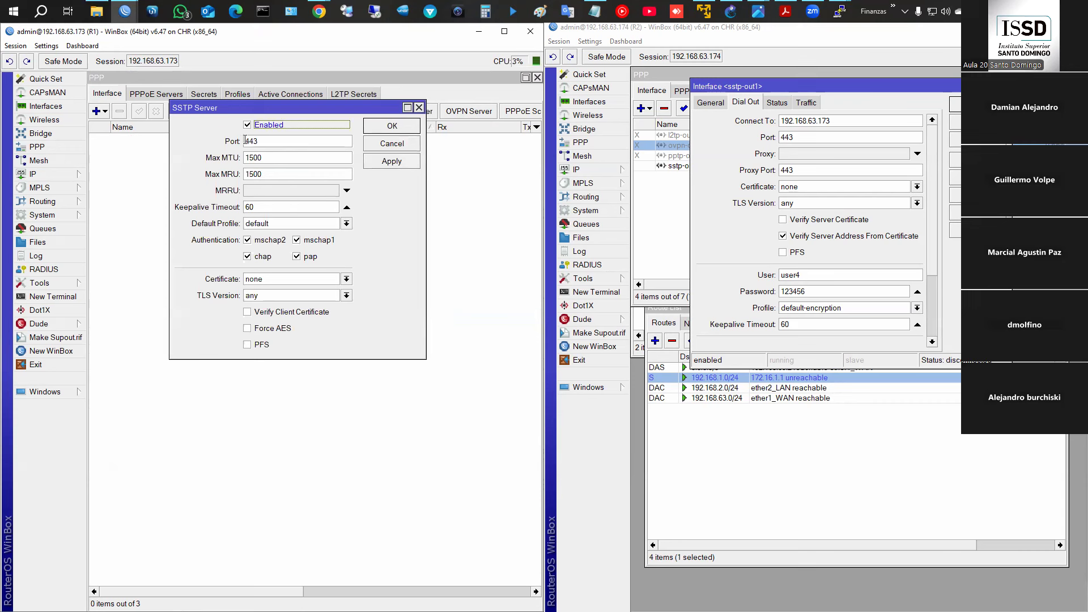
# - Leave only mschap2 authentication, certificate none and TLS only-1.2 on the SSTP server, and save
pyautogui.click(297, 239)
pyautogui.click(297, 257)
pyautogui.click(247, 256)
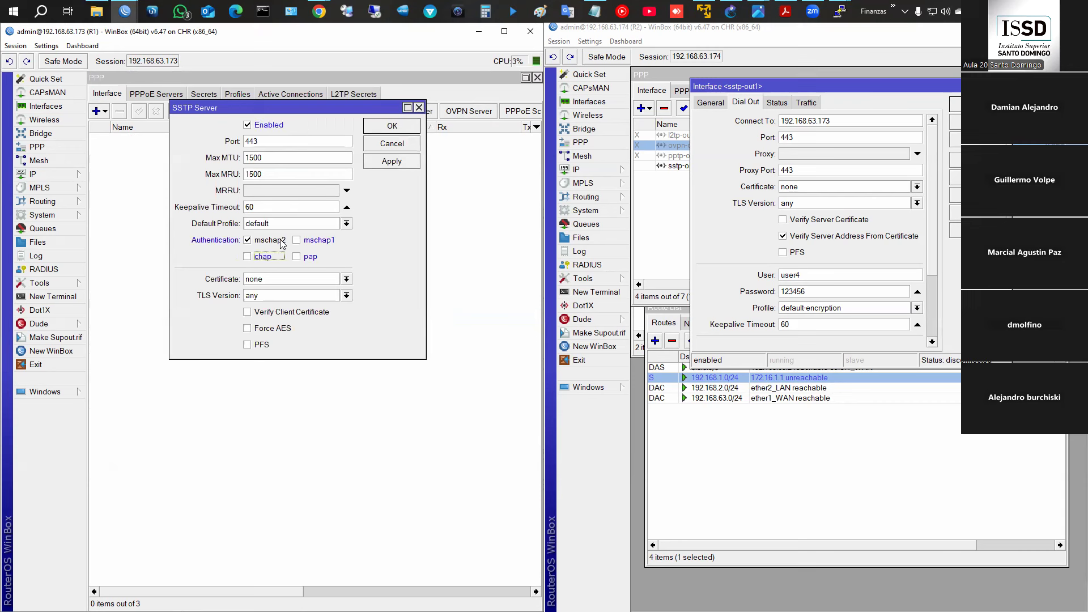
pyautogui.click(257, 280)
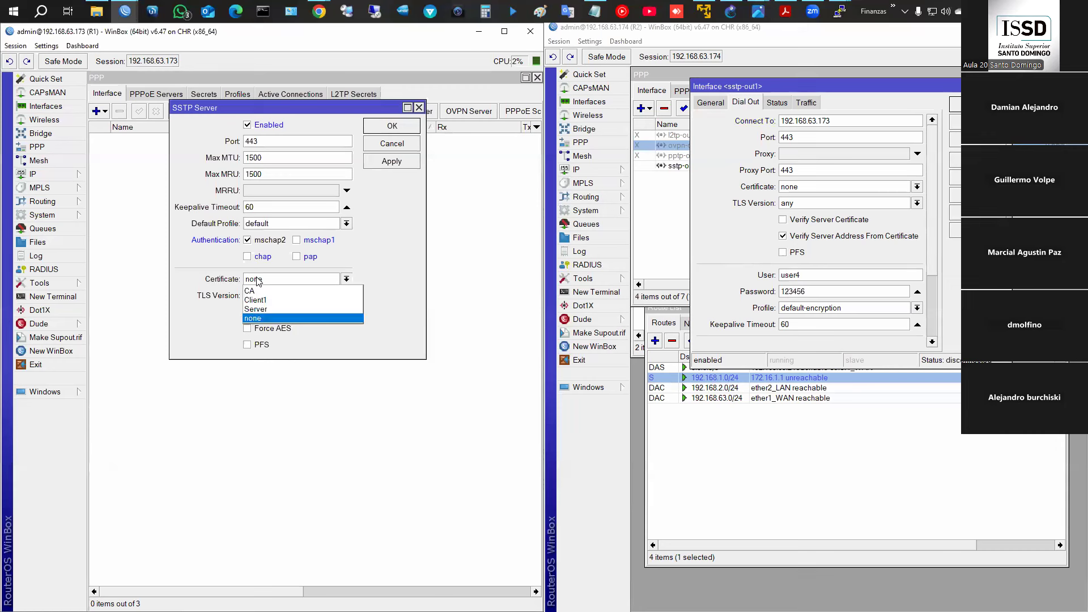
pyautogui.click(257, 281)
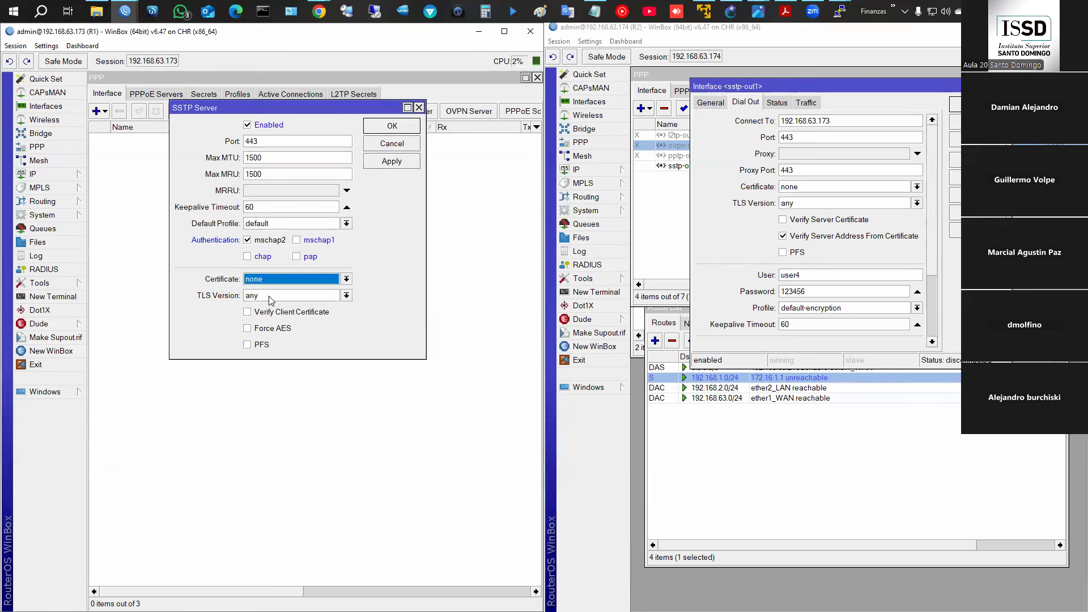
pyautogui.click(270, 297)
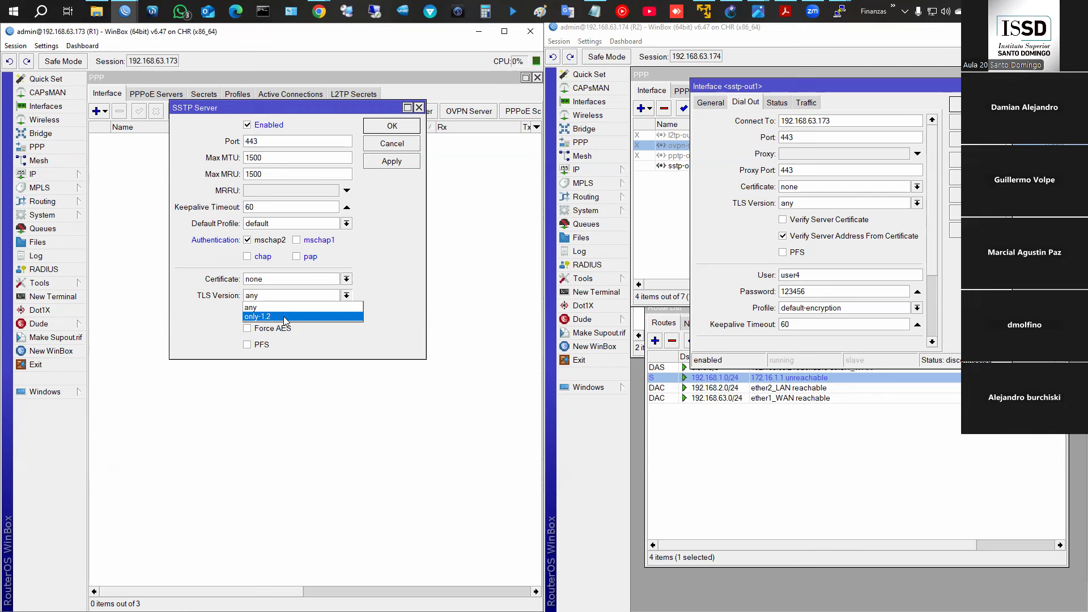
pyautogui.click(286, 317)
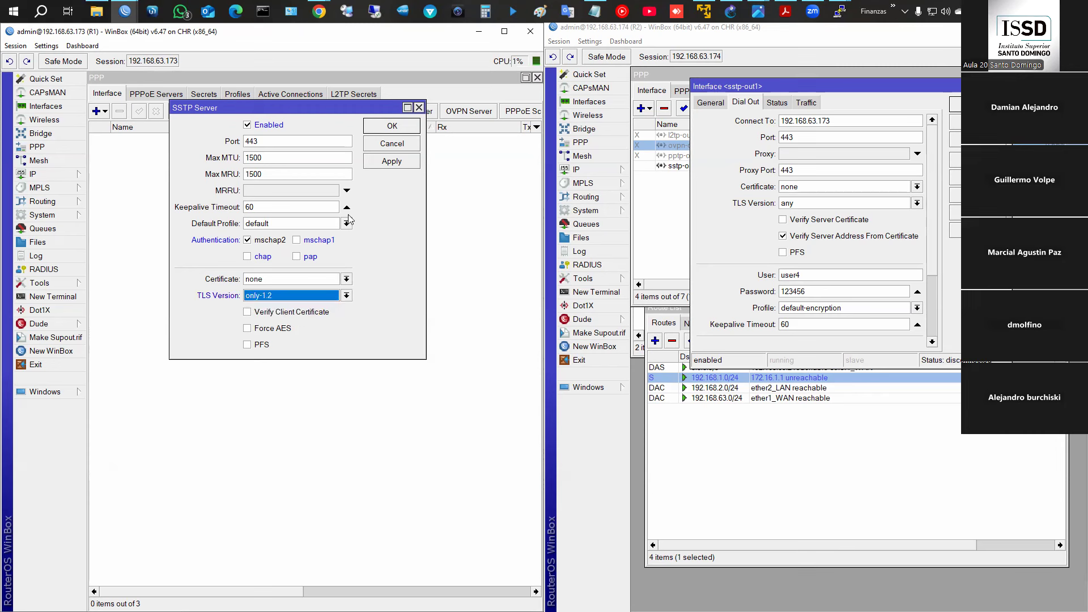
pyautogui.click(384, 162)
pyautogui.click(392, 126)
pyautogui.click(580, 142)
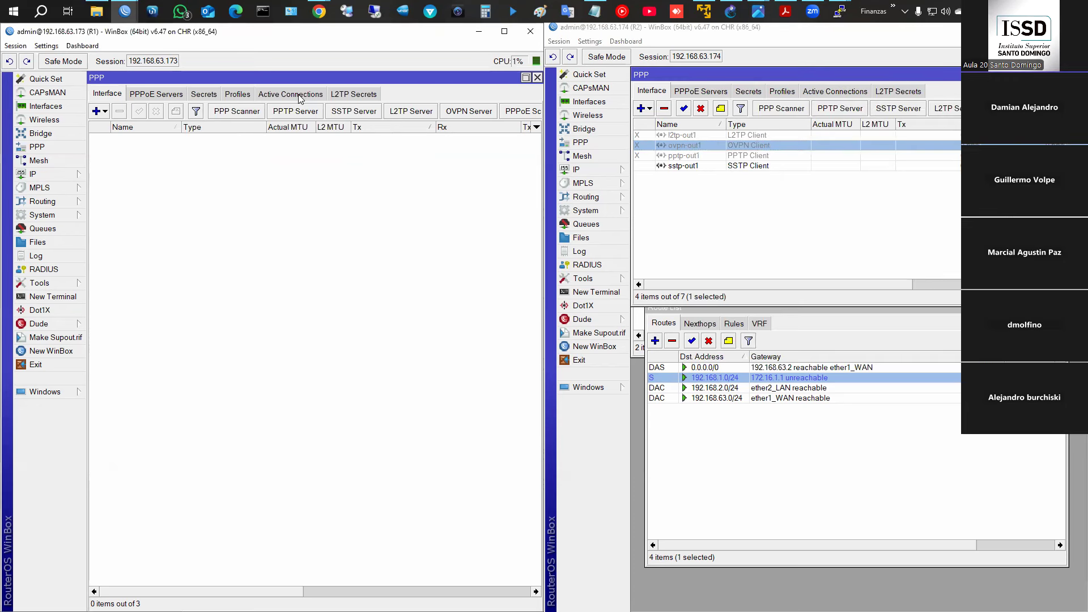
# - Enable R1's disabled firewall rule 8, 'Túnel SSTP', accepting TCP port 443
pyautogui.click(300, 94)
pyautogui.click(40, 175)
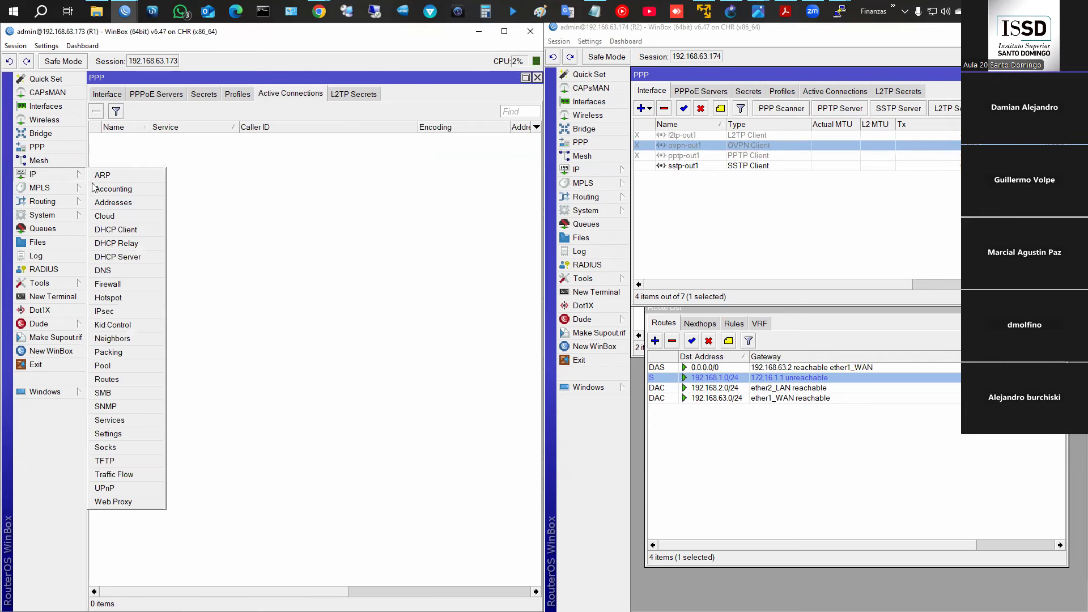
pyautogui.click(135, 286)
pyautogui.click(172, 424)
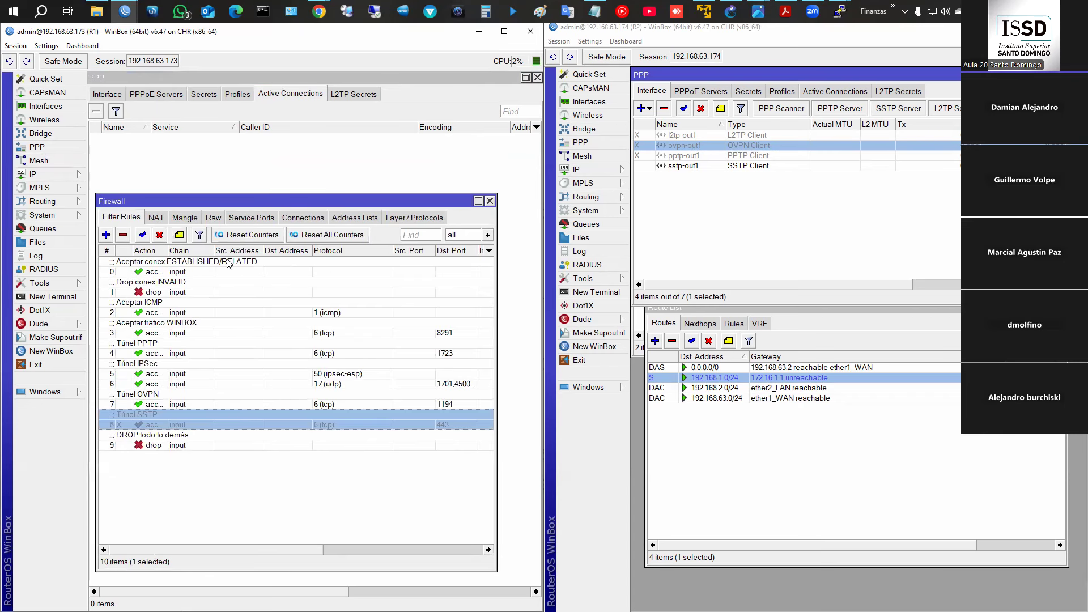
pyautogui.click(142, 235)
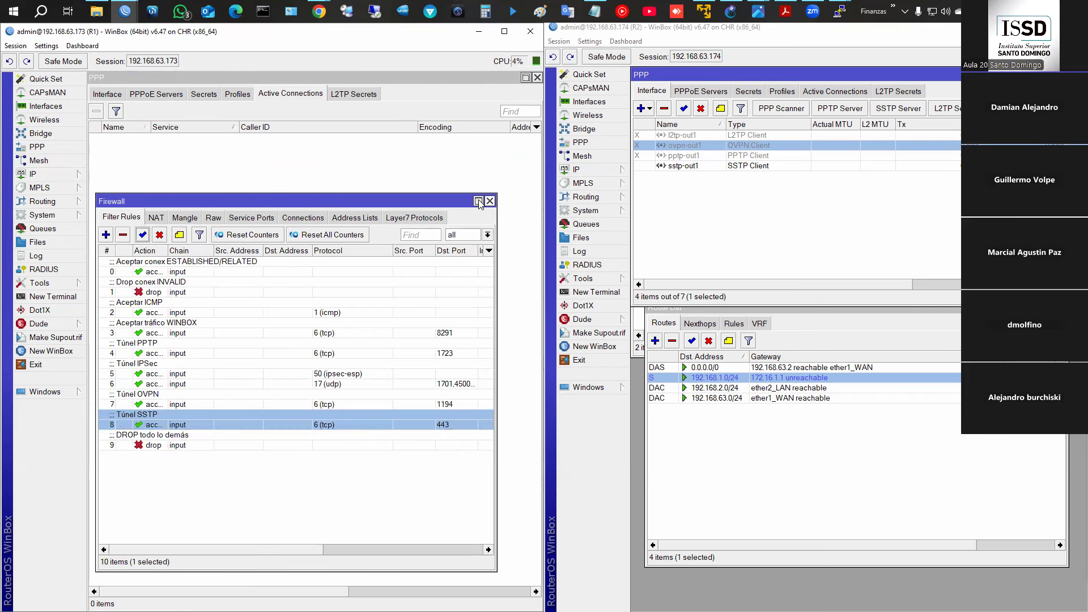
pyautogui.click(490, 201)
pyautogui.click(107, 94)
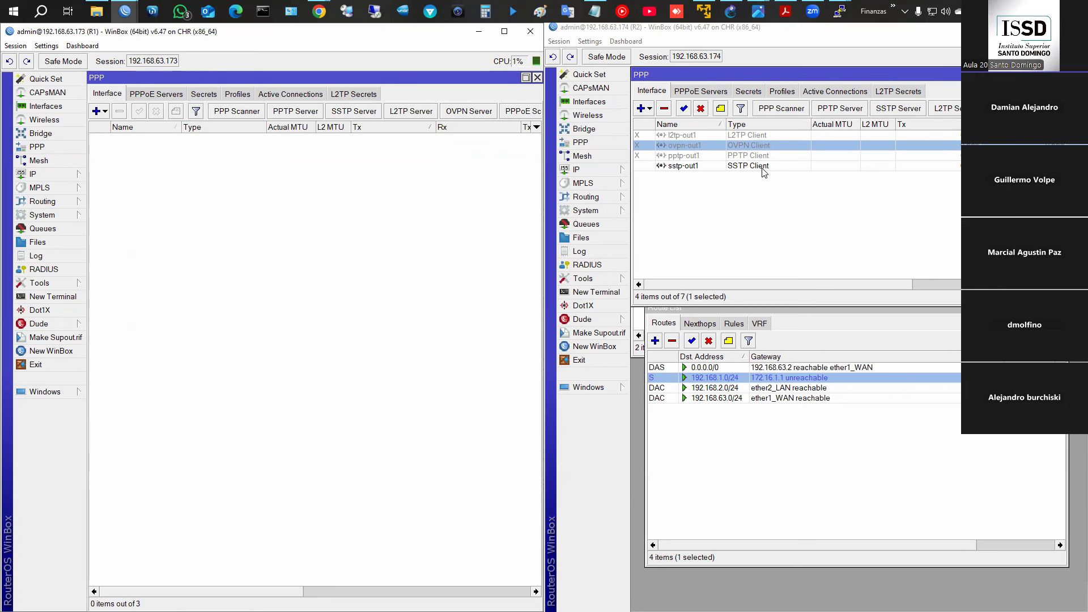
# - Check R1's active connections and review R2's sstp-out1 client settings
pyautogui.click(317, 95)
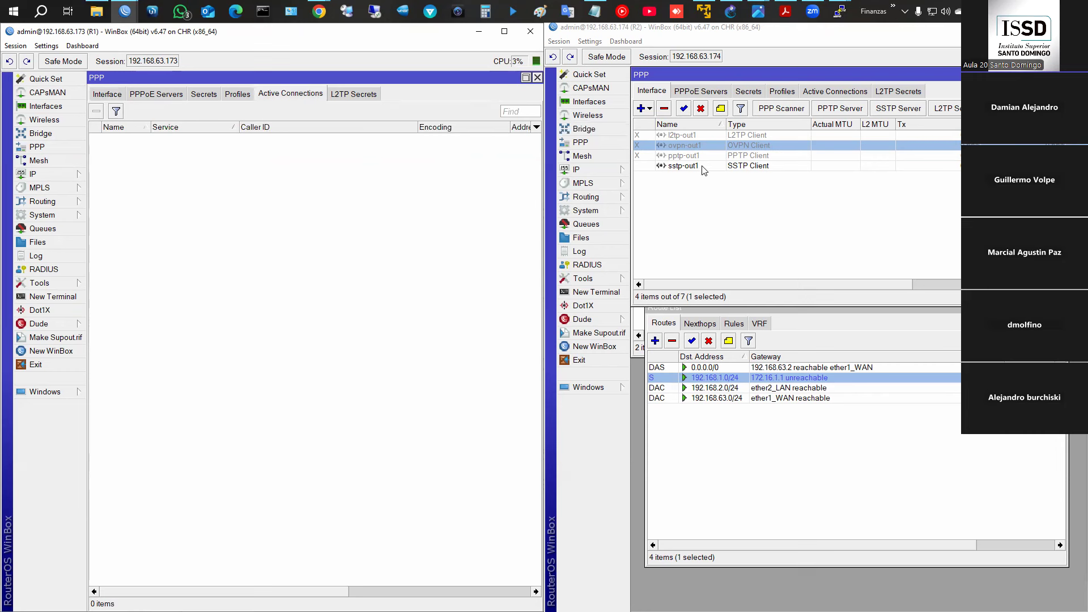
pyautogui.doubleClick(701, 166)
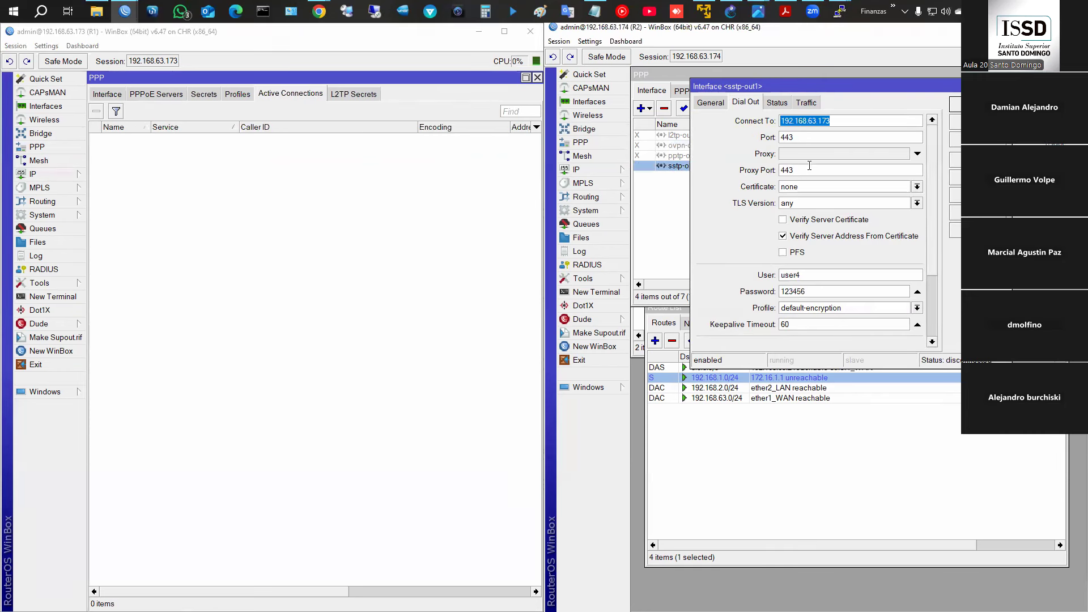
pyautogui.scroll(-3, 845, 283)
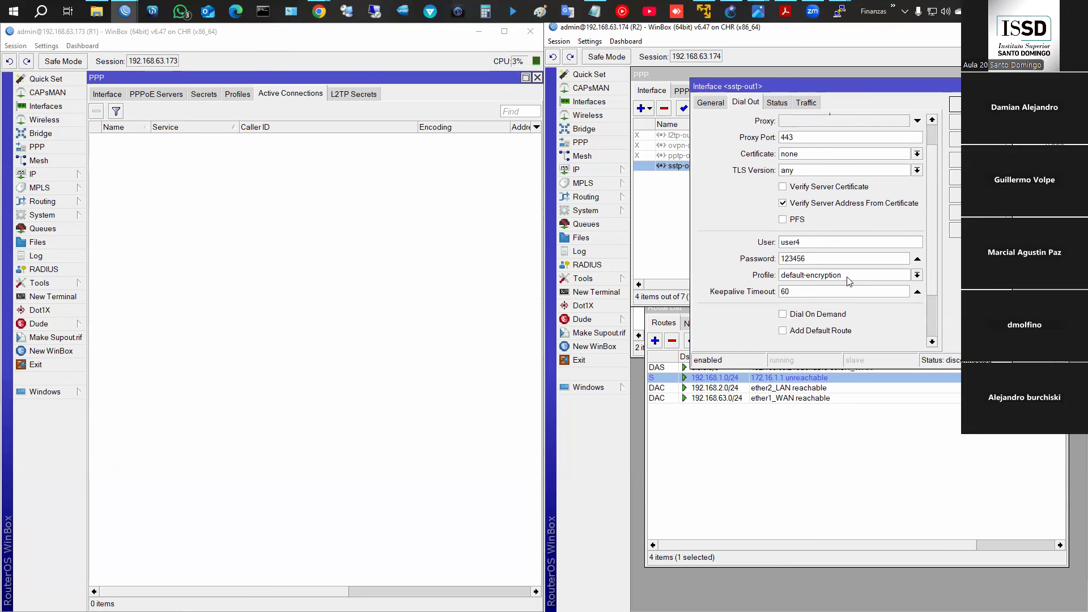
pyautogui.scroll(1, 820, 291)
pyautogui.scroll(-1, 820, 291)
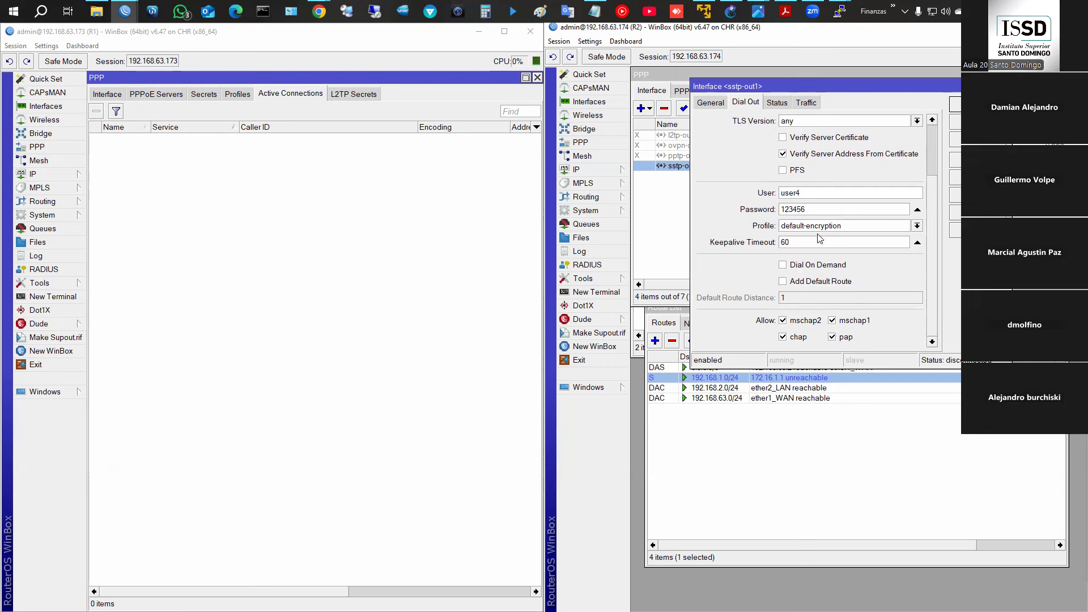
pyautogui.click(150, 96)
# - Give user4's secret local address 172.16.1.1 and remote 172.16.1.2, then check active connections
pyautogui.click(193, 96)
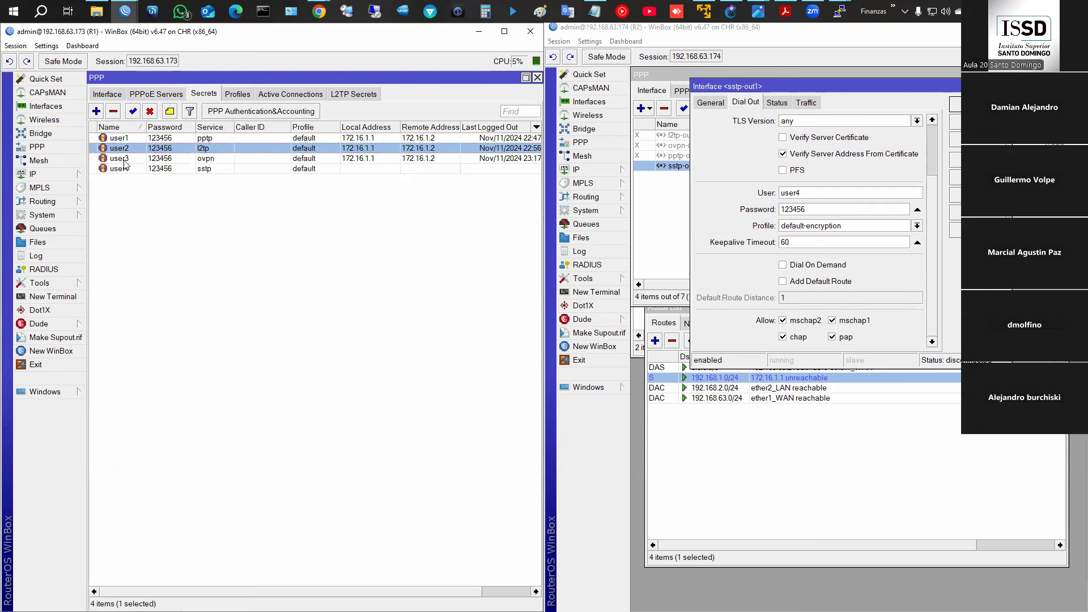
pyautogui.doubleClick(126, 170)
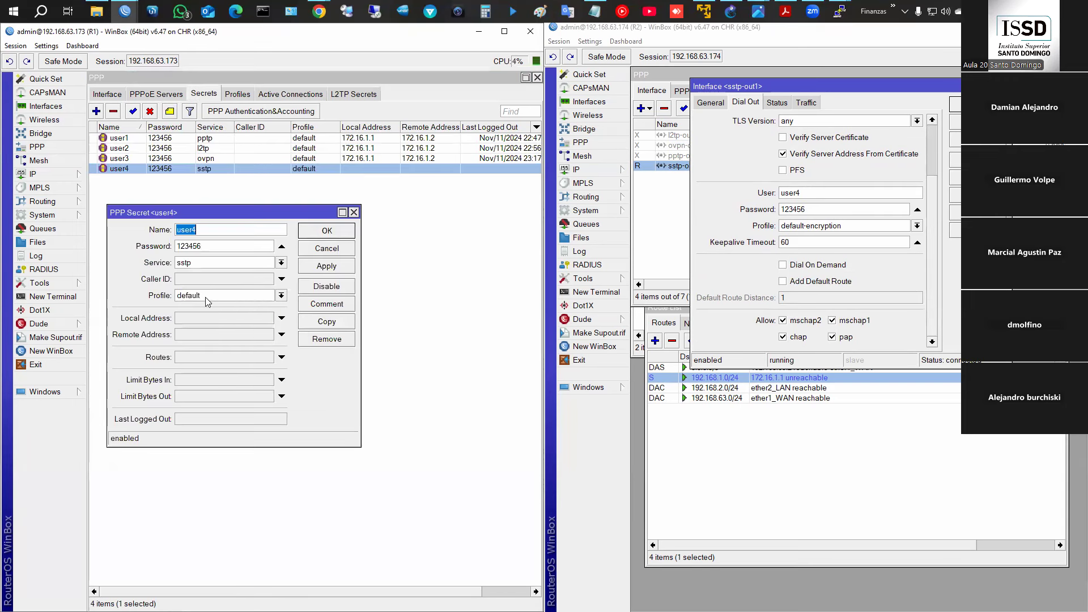
pyautogui.click(206, 318)
pyautogui.write('172.16.1.1')
pyautogui.click(230, 336)
pyautogui.write('172.16.1.1')
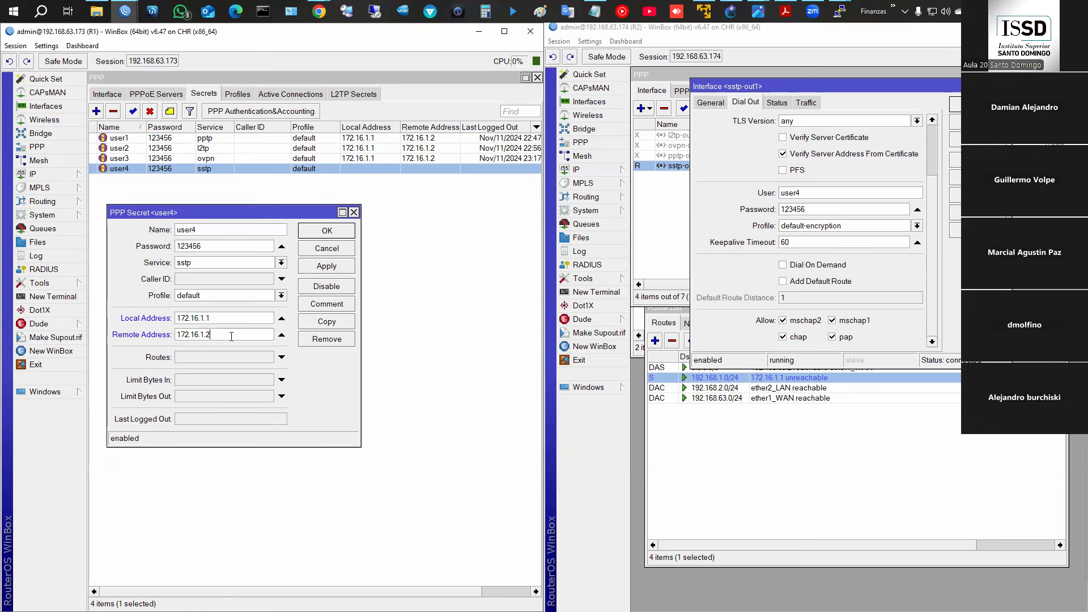
pyautogui.click(339, 231)
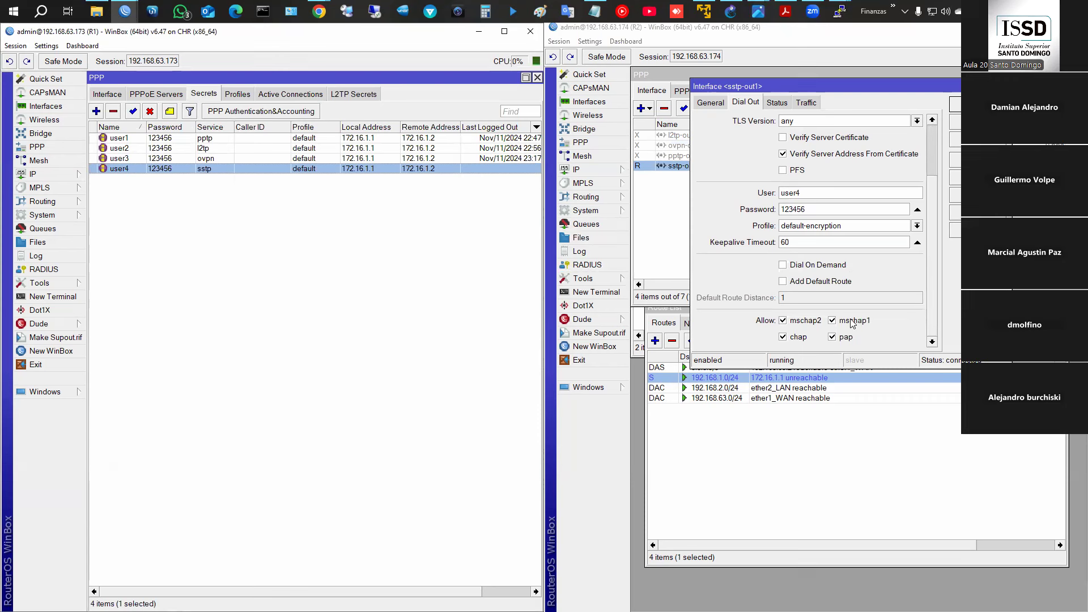
pyautogui.click(286, 97)
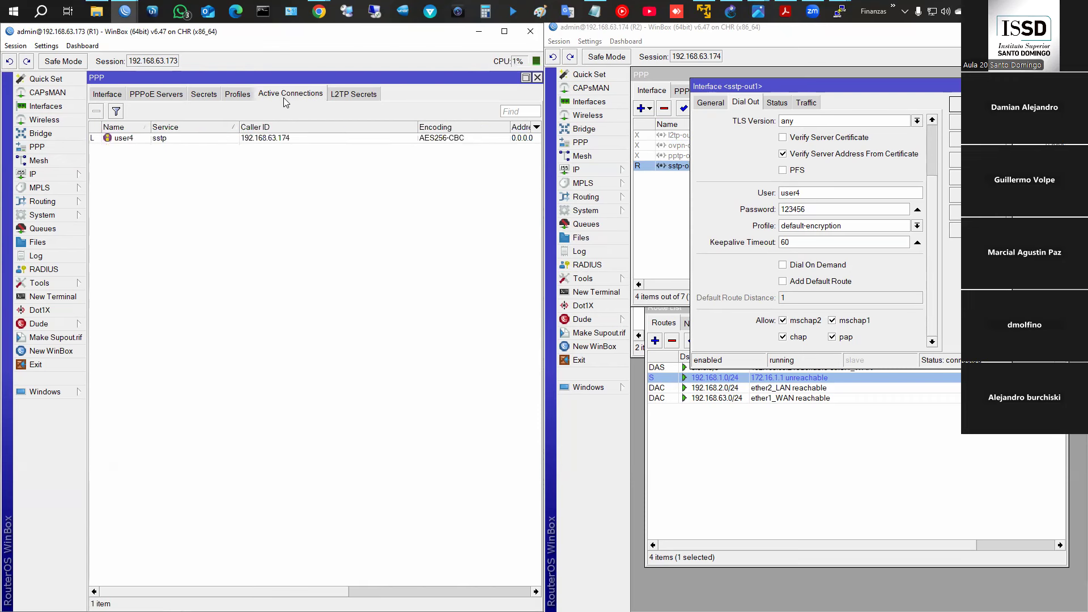
pyautogui.click(109, 95)
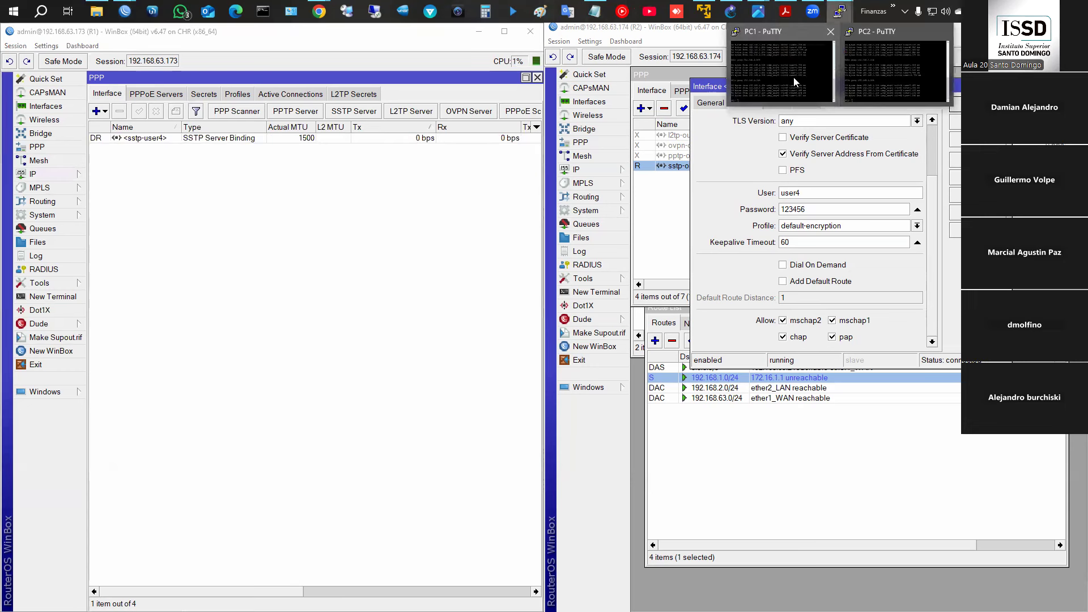
# - Rerun the ping to 192.168.2.254 from PC1
pyautogui.click(841, 12)
pyautogui.click(881, 60)
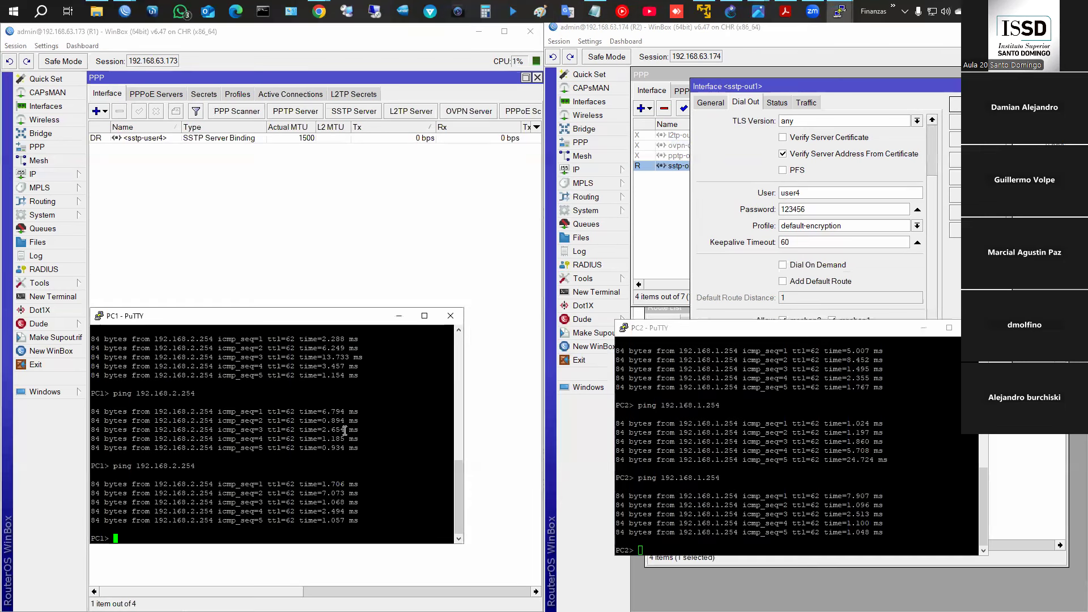
pyautogui.press('Up')
pyautogui.press('Return')
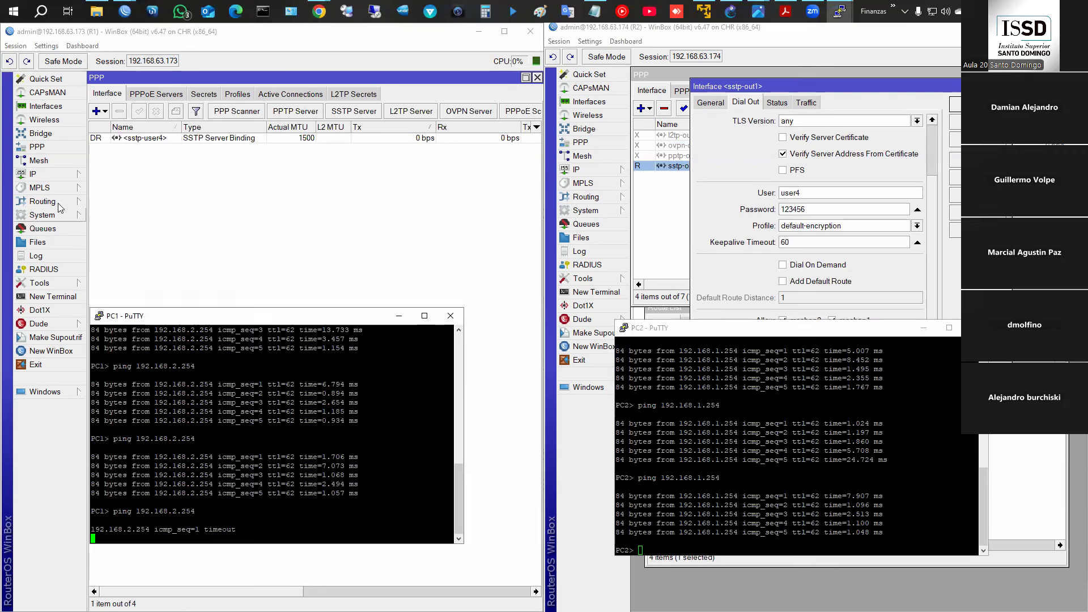
# - Review R1's interfaces, routing table and IP address list
pyautogui.click(46, 106)
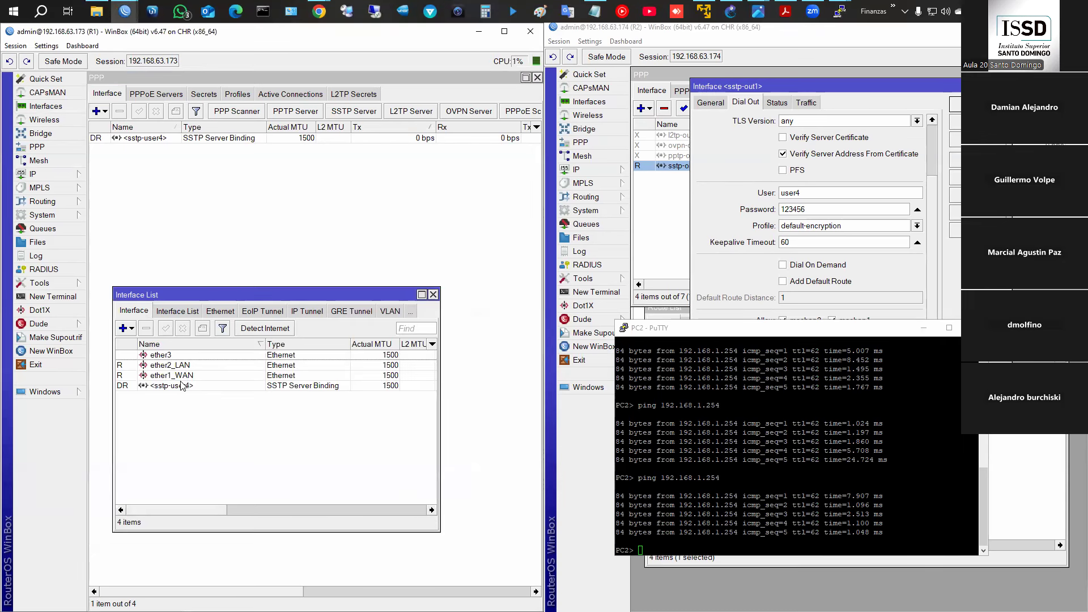
pyautogui.click(41, 174)
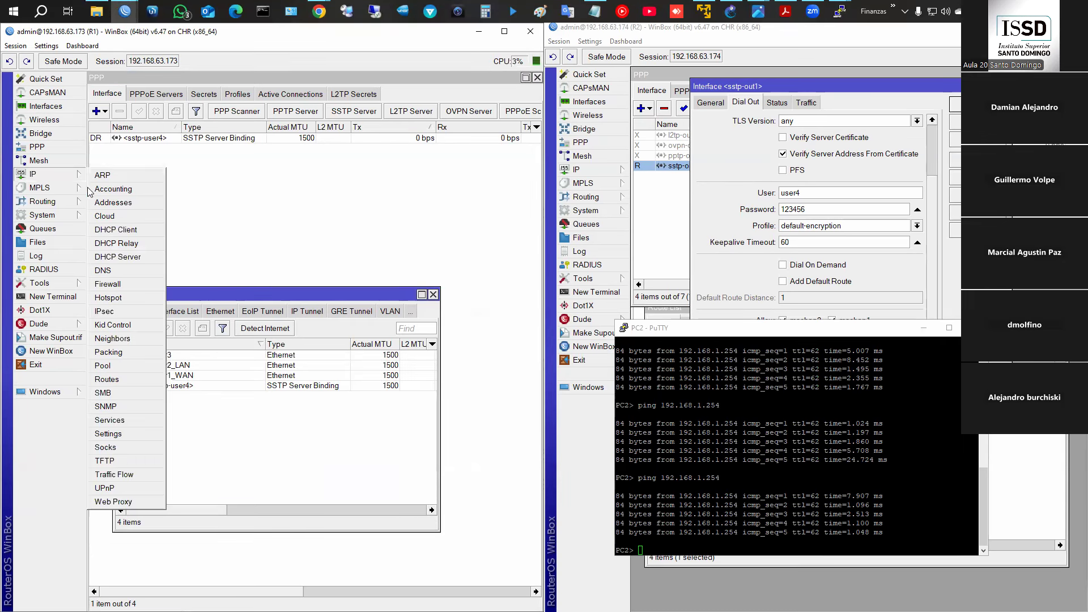
pyautogui.click(108, 379)
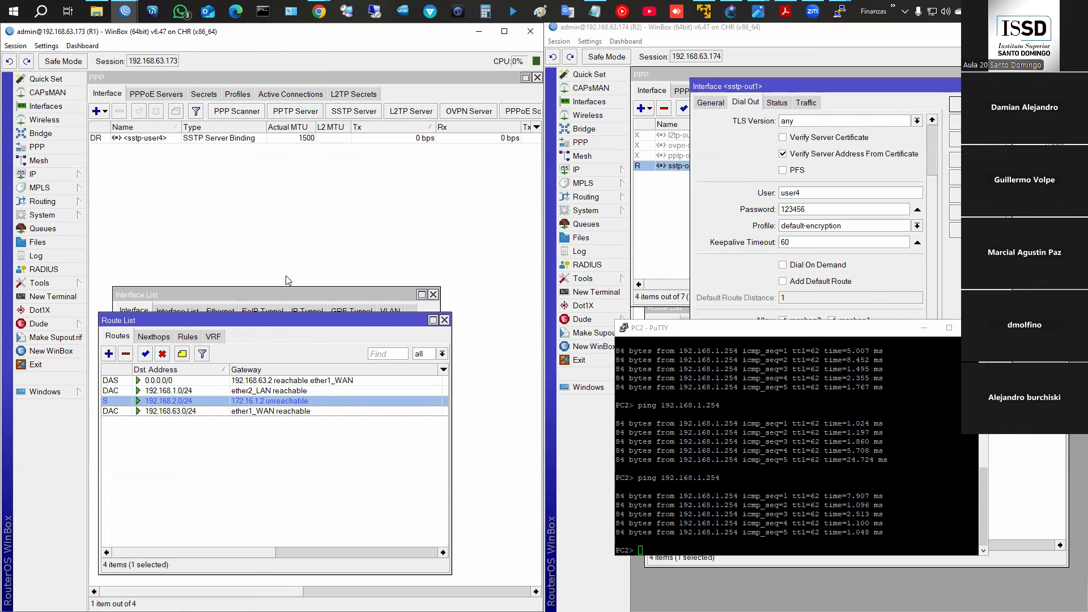
pyautogui.click(943, 286)
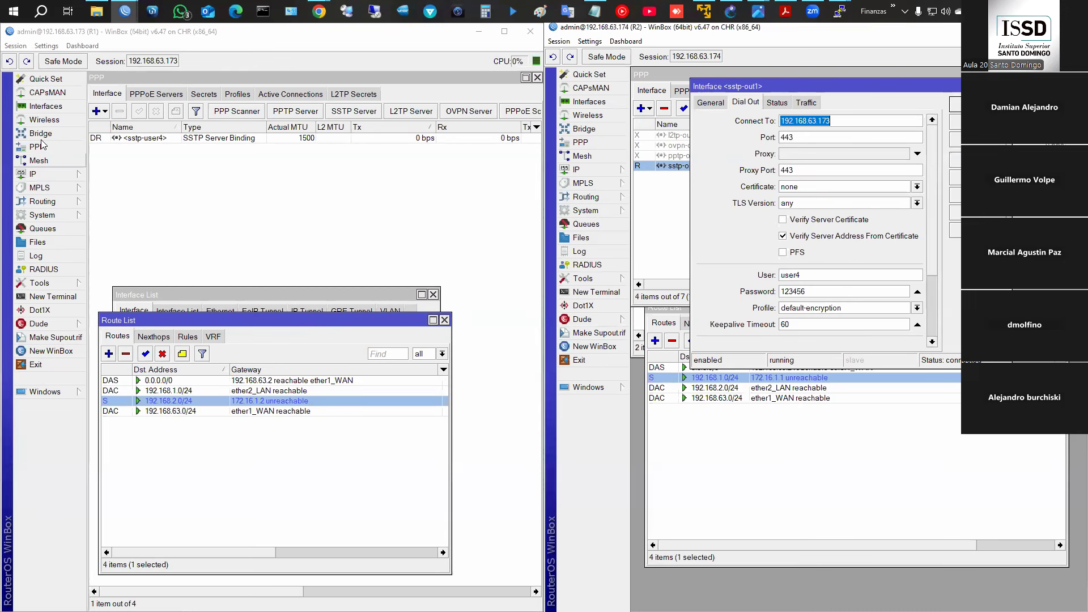
pyautogui.click(45, 106)
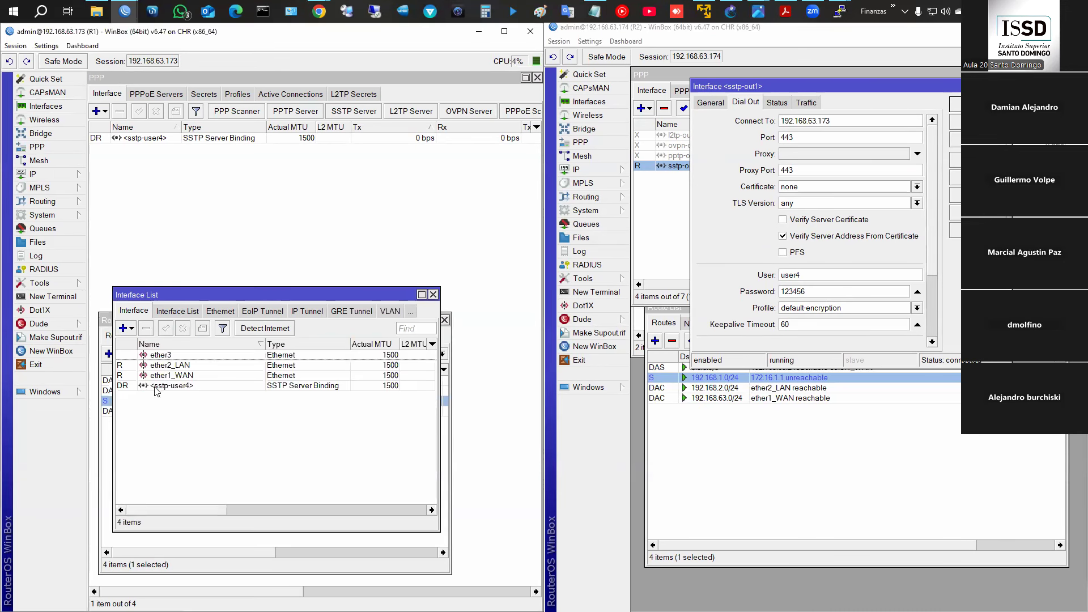
pyautogui.click(57, 173)
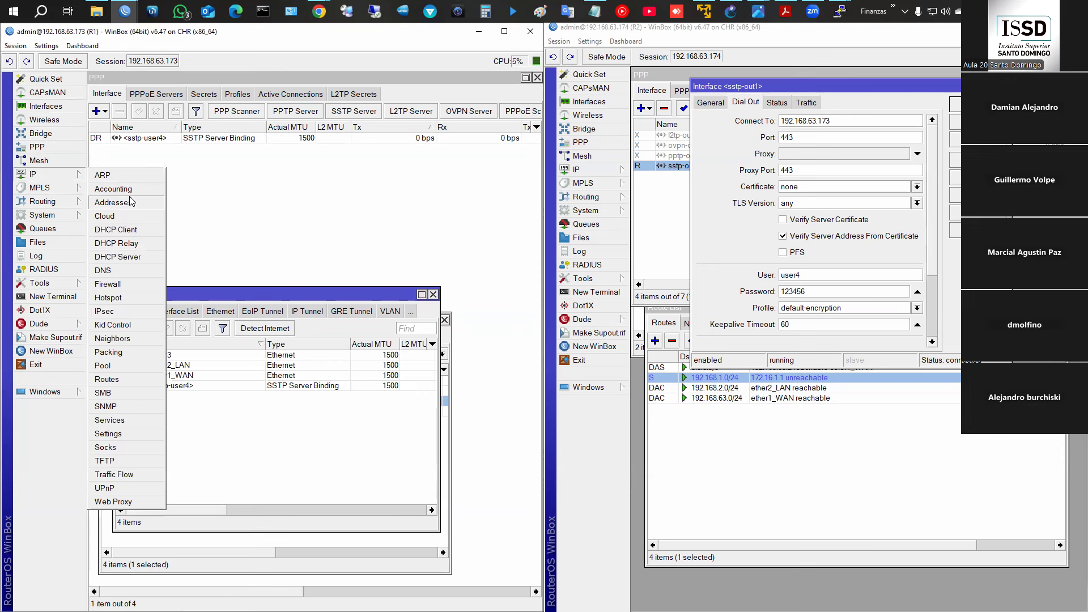
pyautogui.click(113, 203)
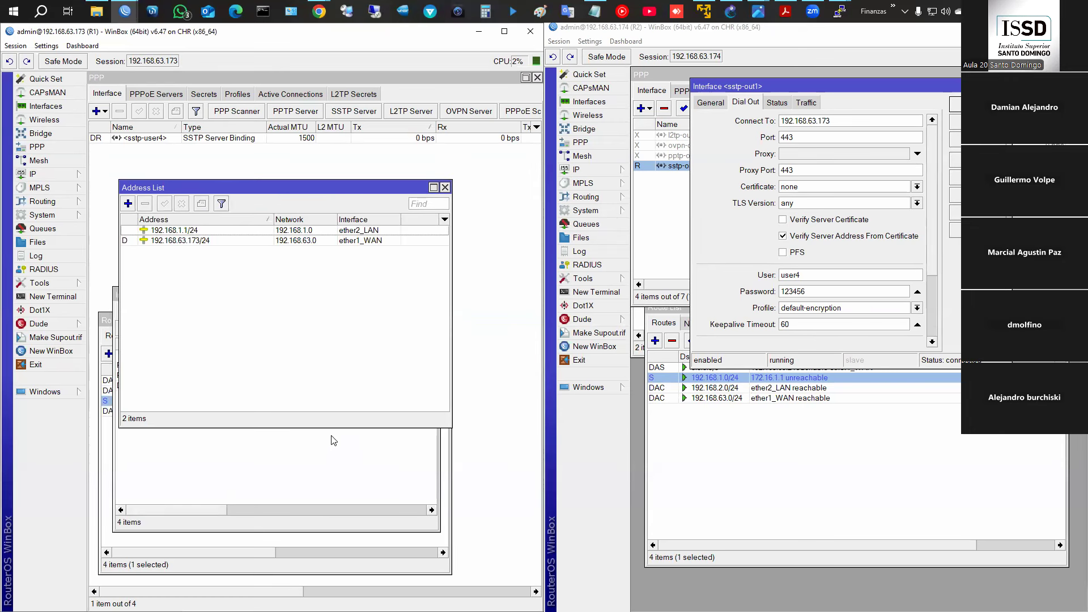
# - Inspect R1's user4 PPP secret without changing it
pyautogui.click(203, 95)
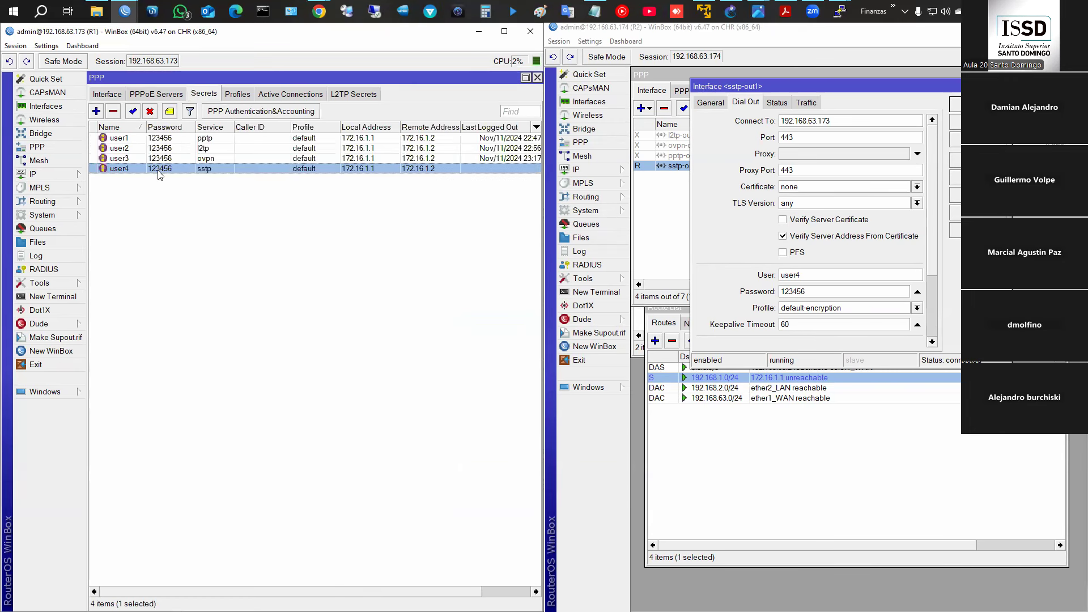
pyautogui.doubleClick(160, 168)
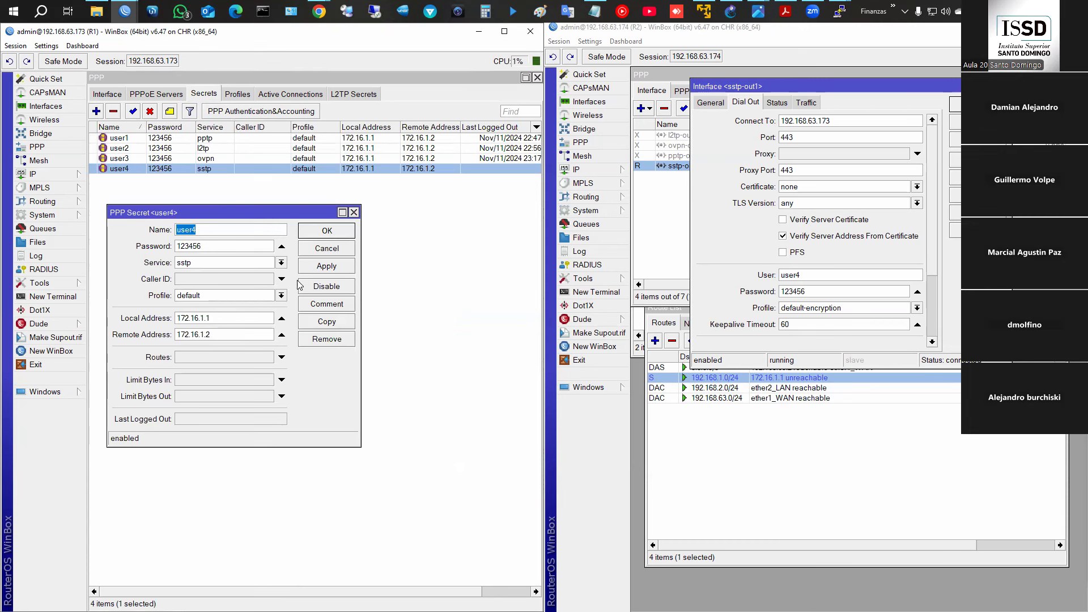
pyautogui.click(339, 232)
# - Set R2's sstp-out1 to certificate none and TLS version only-1.2, and apply
pyautogui.scroll(-4, 854, 274)
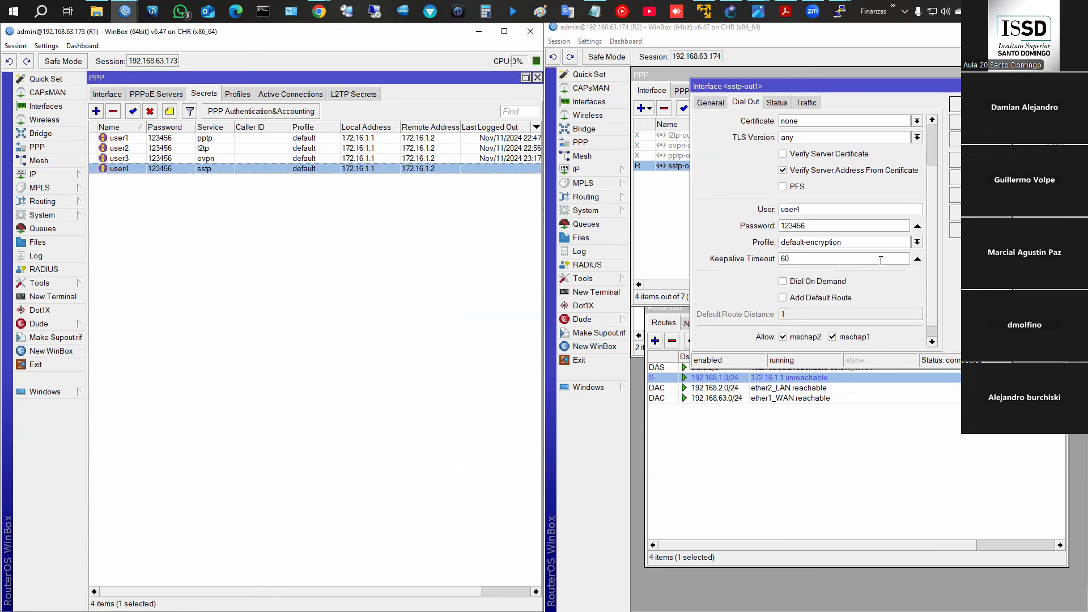
pyautogui.scroll(-1, 843, 314)
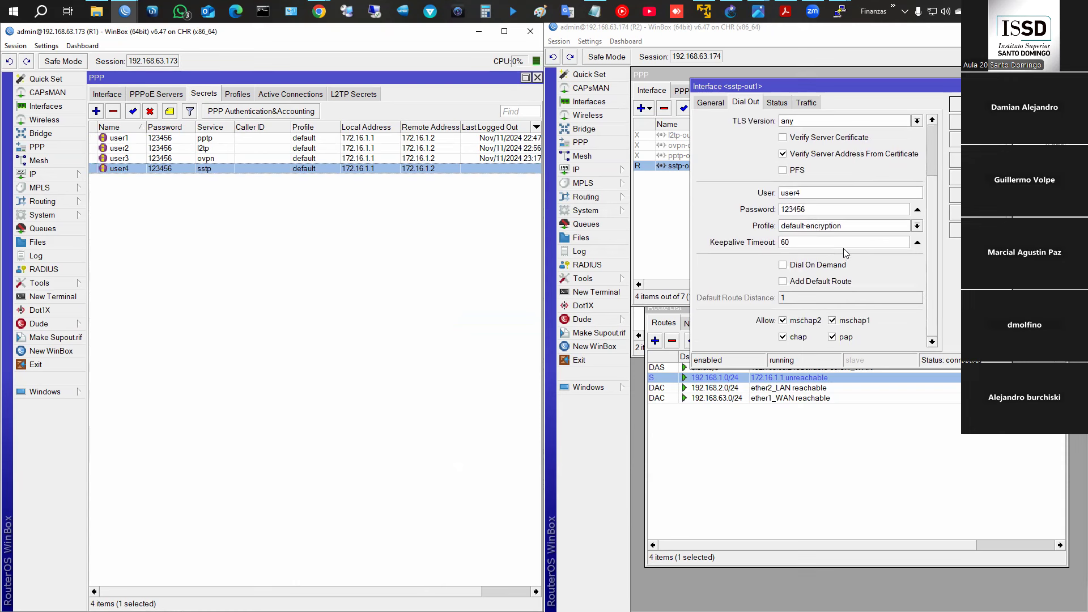
pyautogui.scroll(5, 846, 253)
pyautogui.click(812, 187)
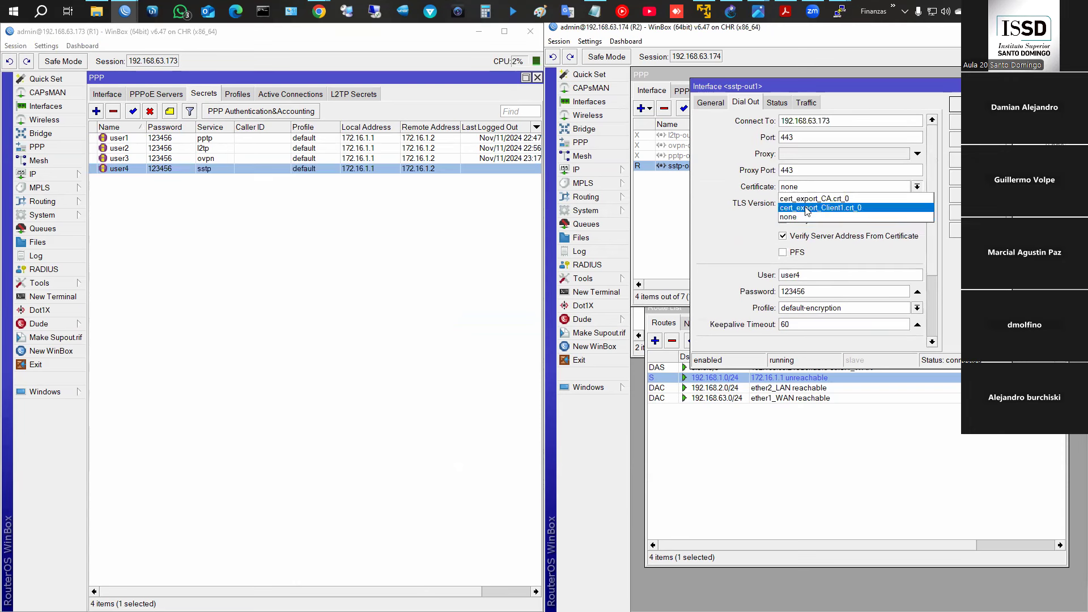
pyautogui.click(791, 217)
pyautogui.click(799, 203)
pyautogui.click(811, 222)
pyautogui.click(956, 139)
pyautogui.click(956, 105)
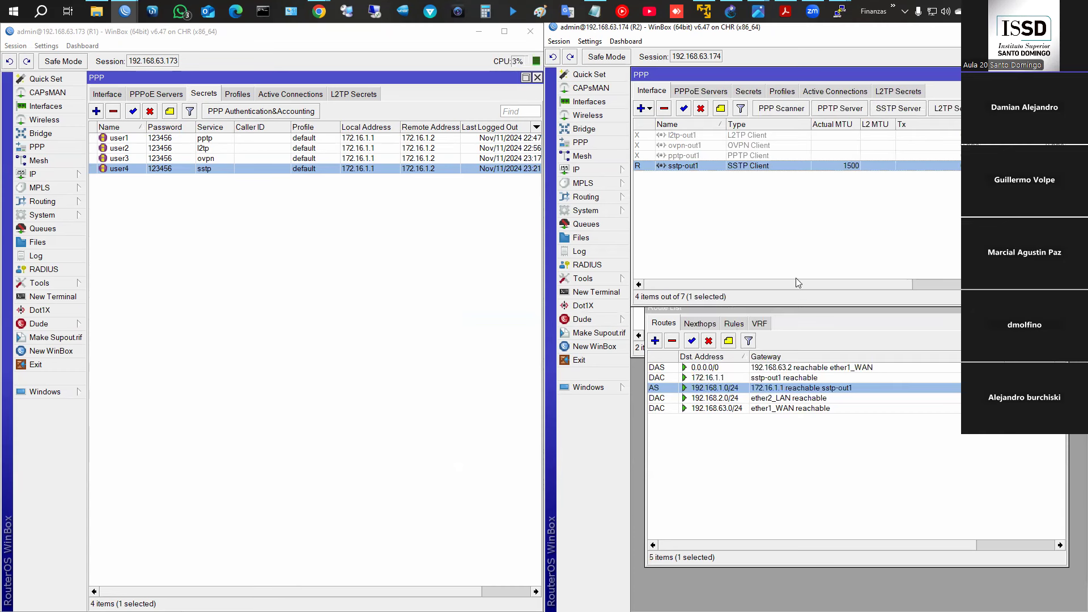
# - Repeat PC1's ping to 192.168.2.254, now getting replies
pyautogui.click(844, 21)
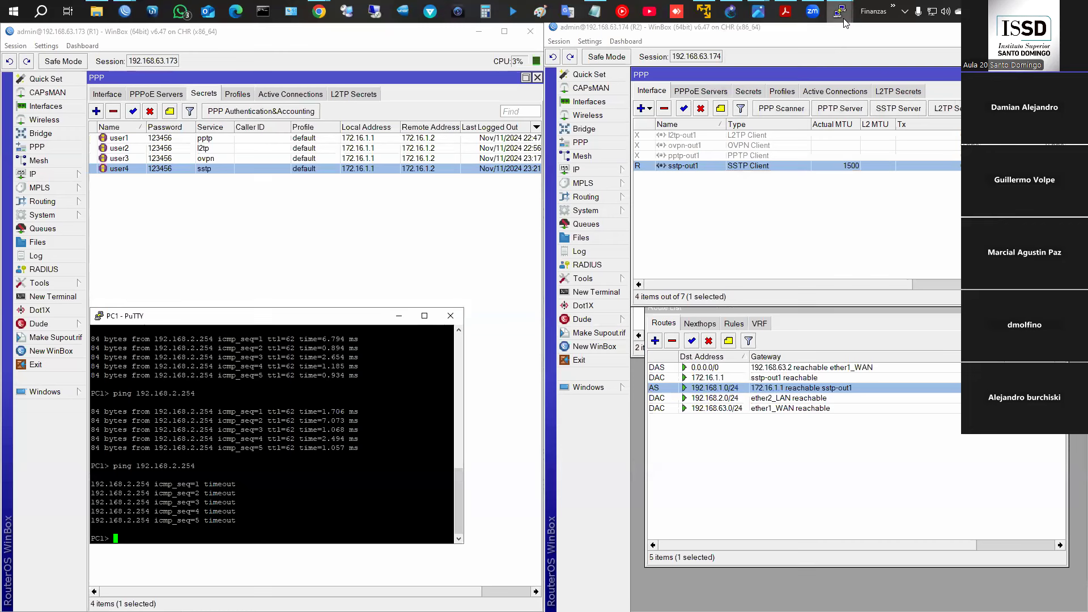
pyautogui.press('Up')
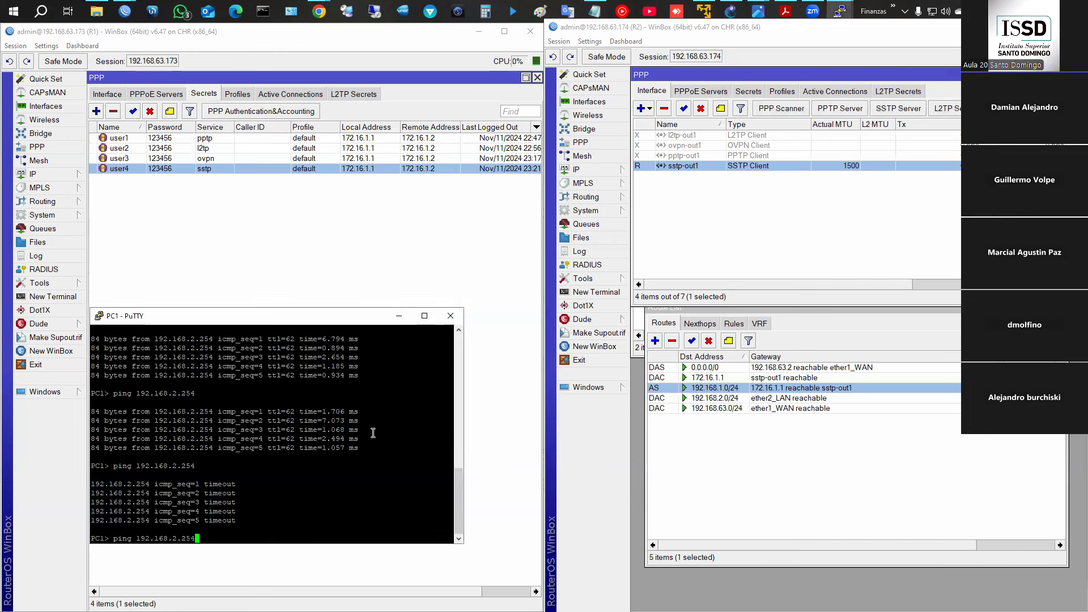
pyautogui.press('Return')
# - Check PC2's ping to 192.168.1.254 and R2's routes, then return to the SSTP slides
pyautogui.moveTo(840, 11)
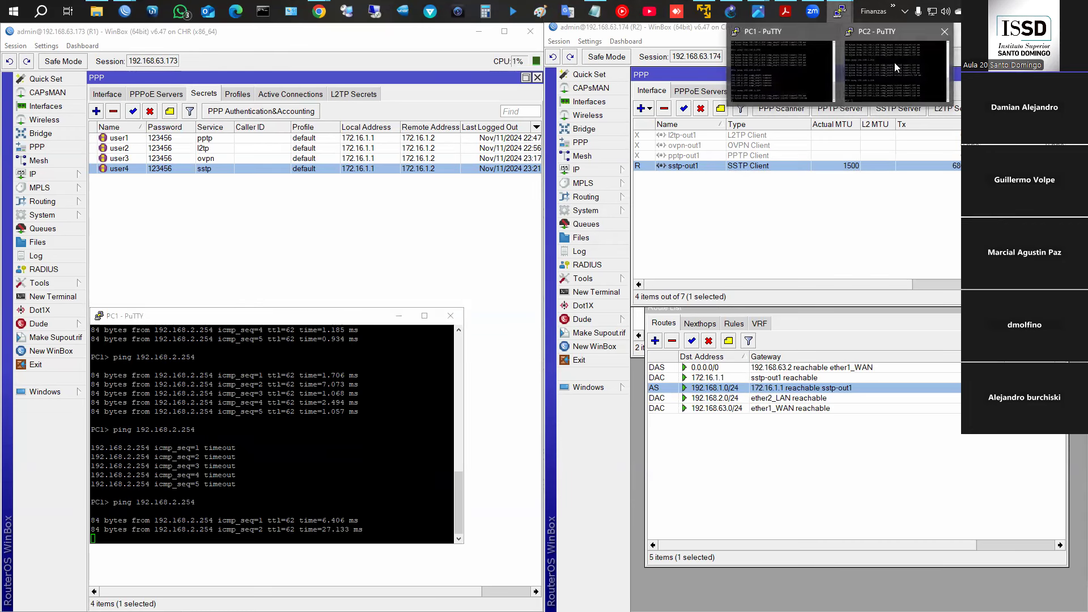
pyautogui.click(897, 67)
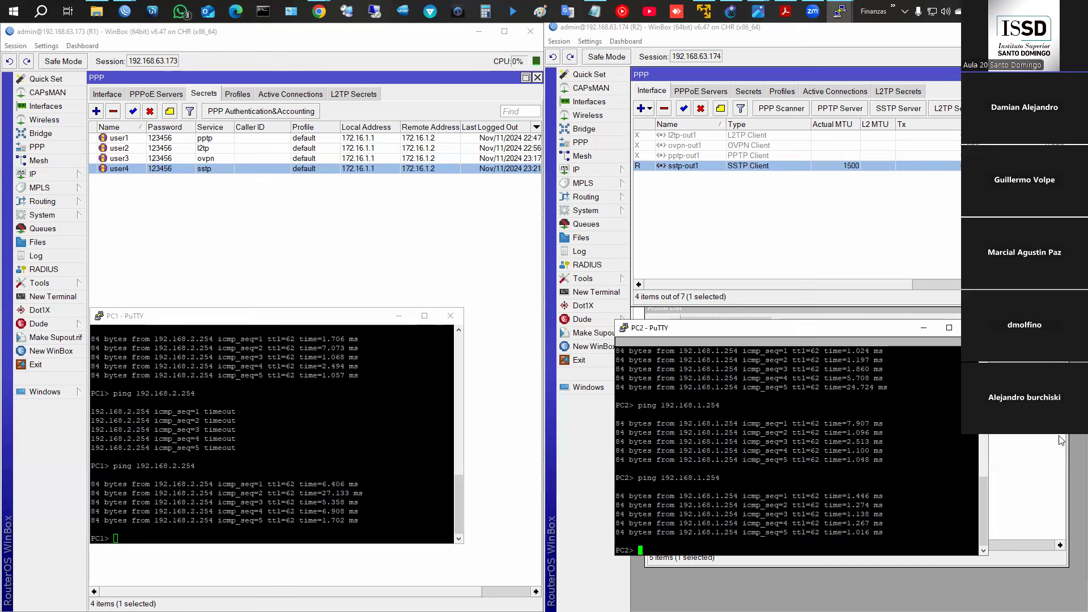
pyautogui.click(1010, 449)
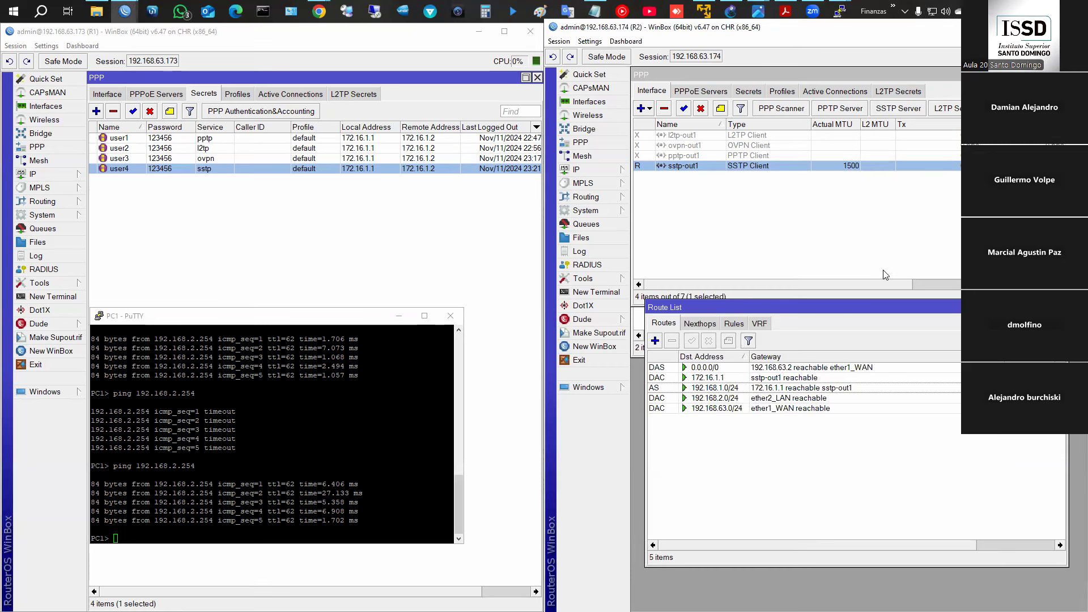
pyautogui.click(791, 13)
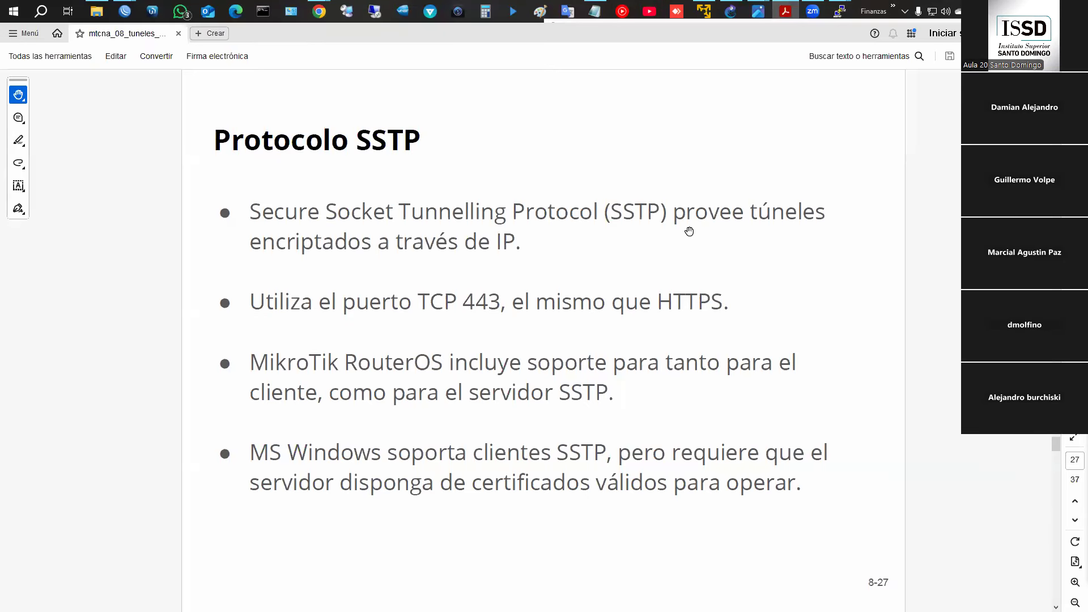
# - On slide 8-14, circle Office and the laptop in red and write Windows, Linux, Android, iOS
pyautogui.scroll(7, 690, 232)
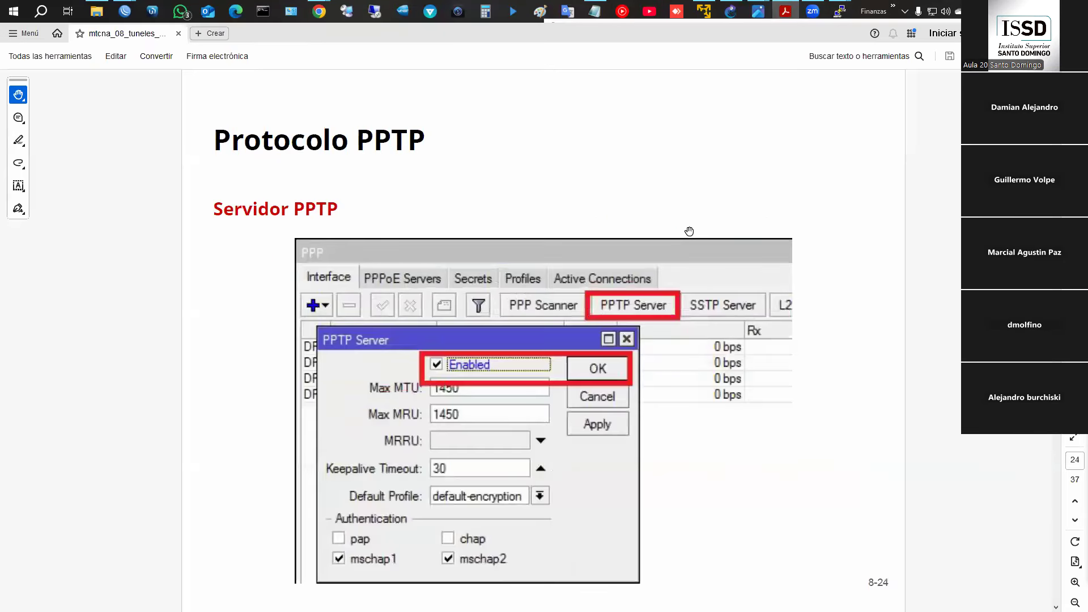
pyautogui.scroll(5, 689, 231)
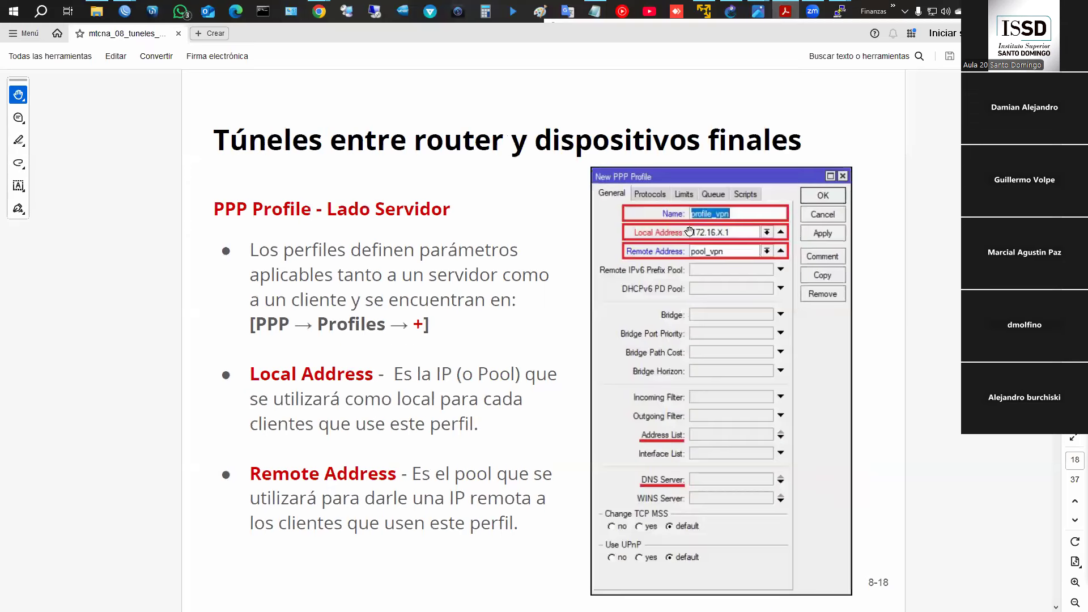
pyautogui.scroll(2, 690, 231)
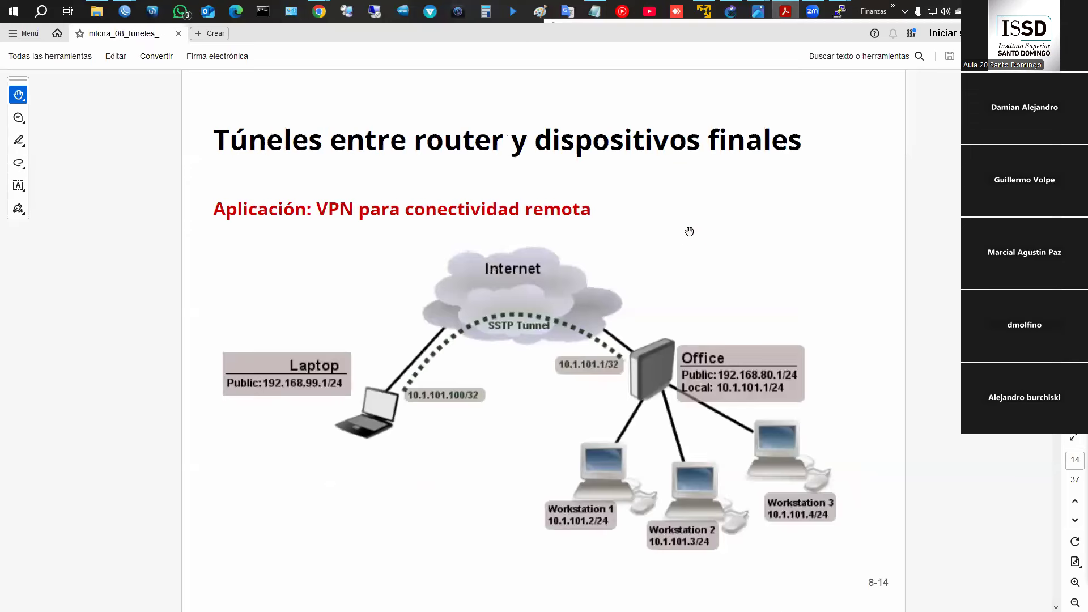
pyautogui.scroll(-1, 690, 232)
pyautogui.moveTo(621, 331)
pyautogui.mouseDown()
pyautogui.moveTo(629, 399)
pyautogui.moveTo(619, 330)
pyautogui.mouseUp()
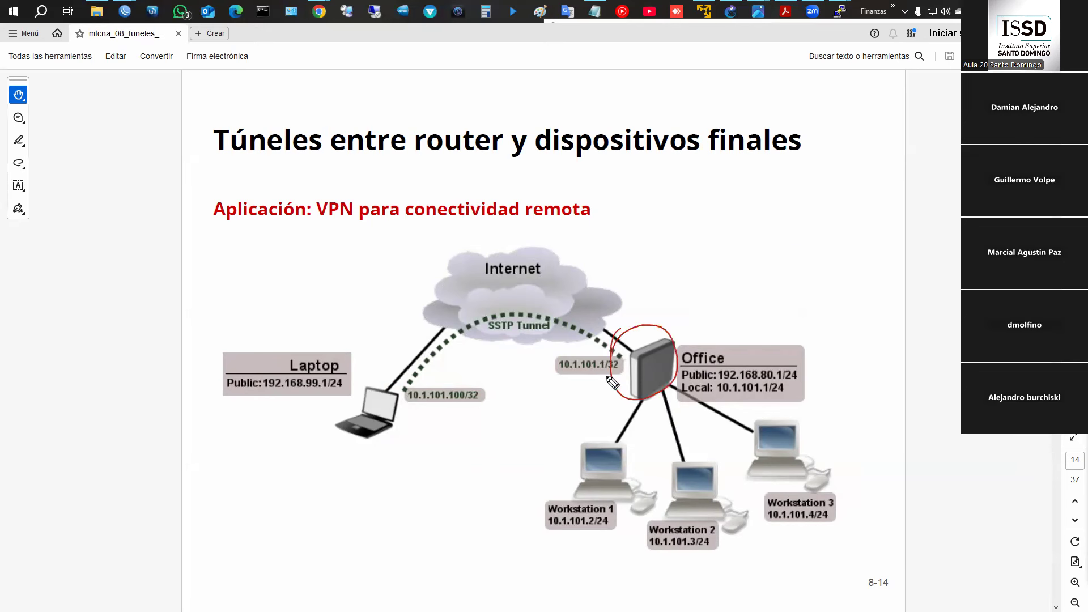
pyautogui.moveTo(392, 380); pyautogui.dragTo(396, 382)
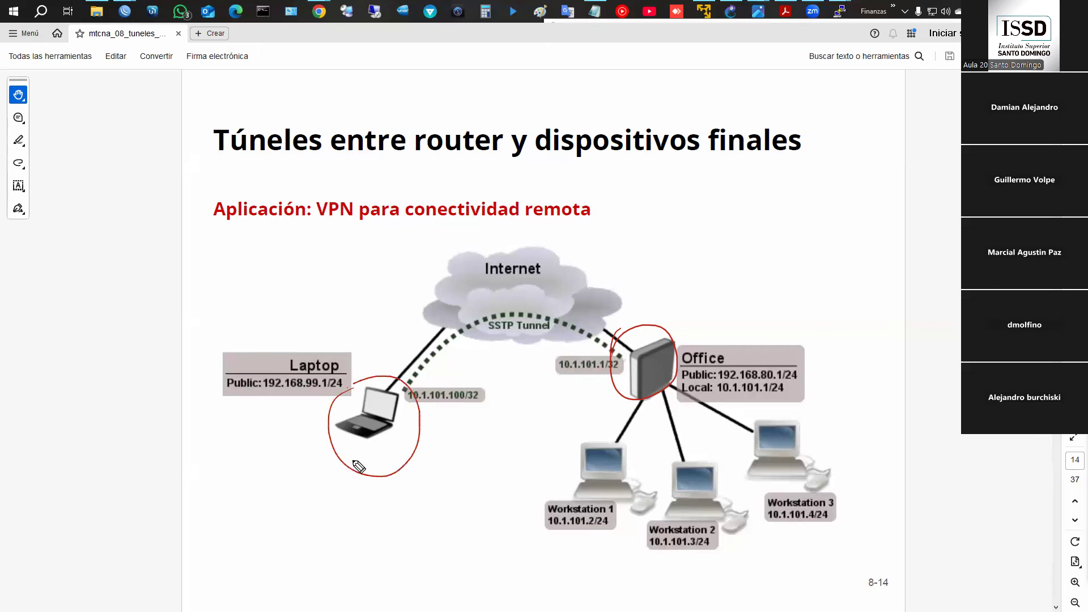
pyautogui.moveTo(352, 478)
pyautogui.mouseDown()
pyautogui.moveTo(351, 496)
pyautogui.moveTo(414, 509)
pyautogui.moveTo(365, 524)
pyautogui.moveTo(412, 543)
pyautogui.mouseUp()
pyautogui.moveTo(363, 578)
pyautogui.mouseDown()
pyautogui.moveTo(366, 554)
pyautogui.moveTo(375, 574)
pyautogui.moveTo(428, 577)
pyautogui.mouseUp()
pyautogui.moveTo(366, 590)
pyautogui.mouseDown()
pyautogui.moveTo(381, 602)
pyautogui.moveTo(391, 593)
pyautogui.moveTo(390, 610)
pyautogui.mouseUp()
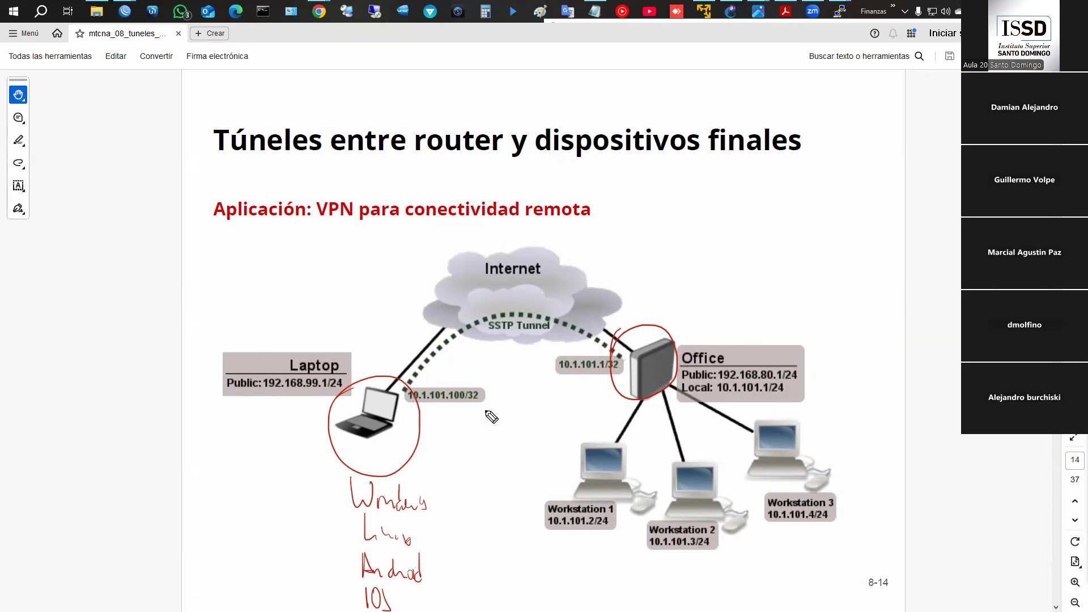
pyautogui.click(635, 375)
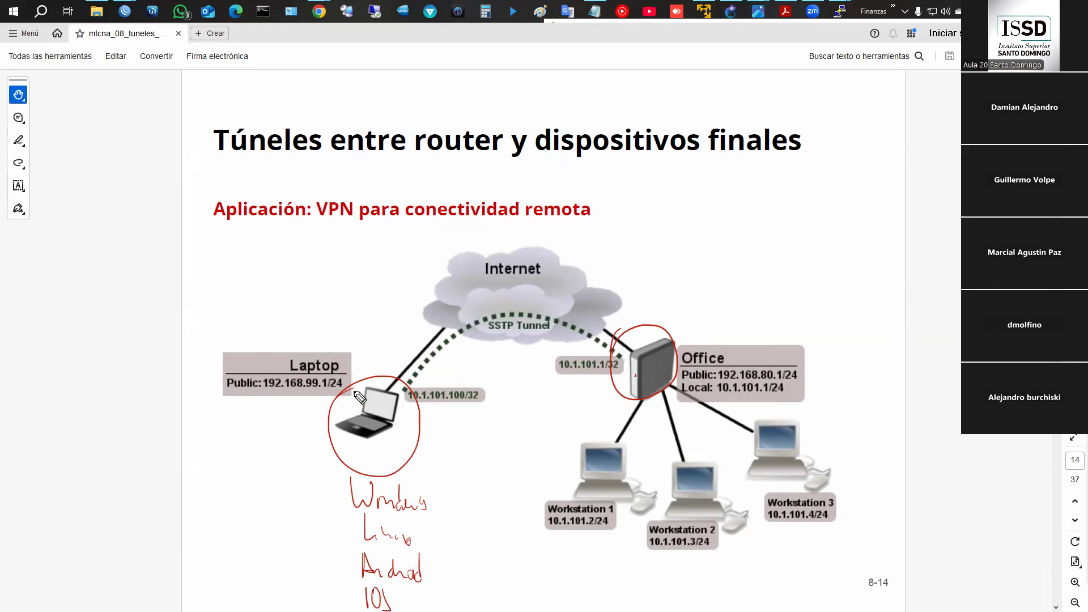
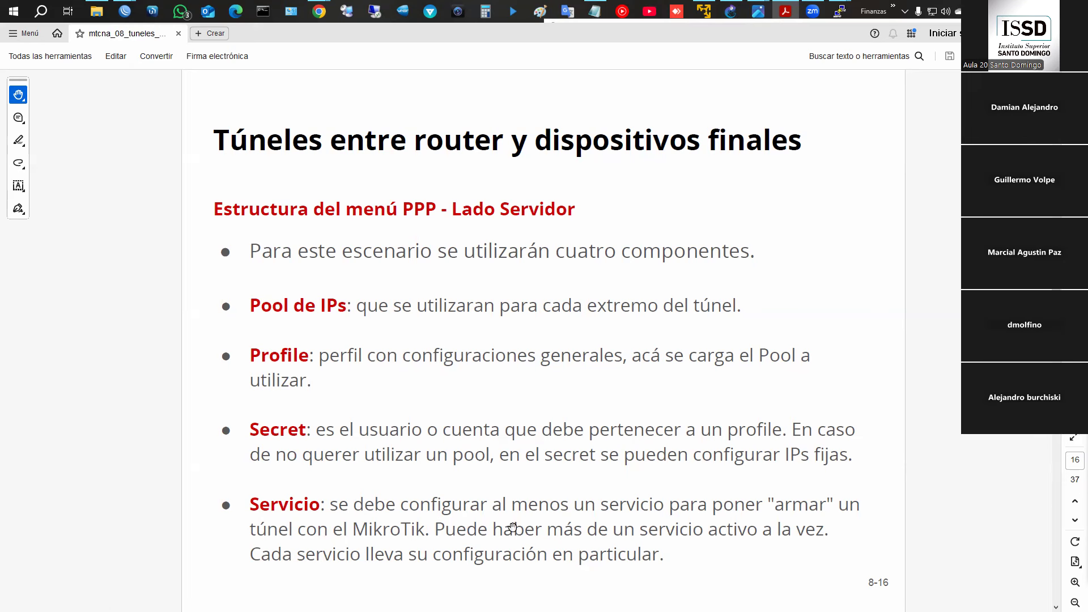
# - Scroll the PDF to the page 17 IP Pool server-side slide, briefly checking the R2 WinBox session
pyautogui.scroll(-1, 513, 527)
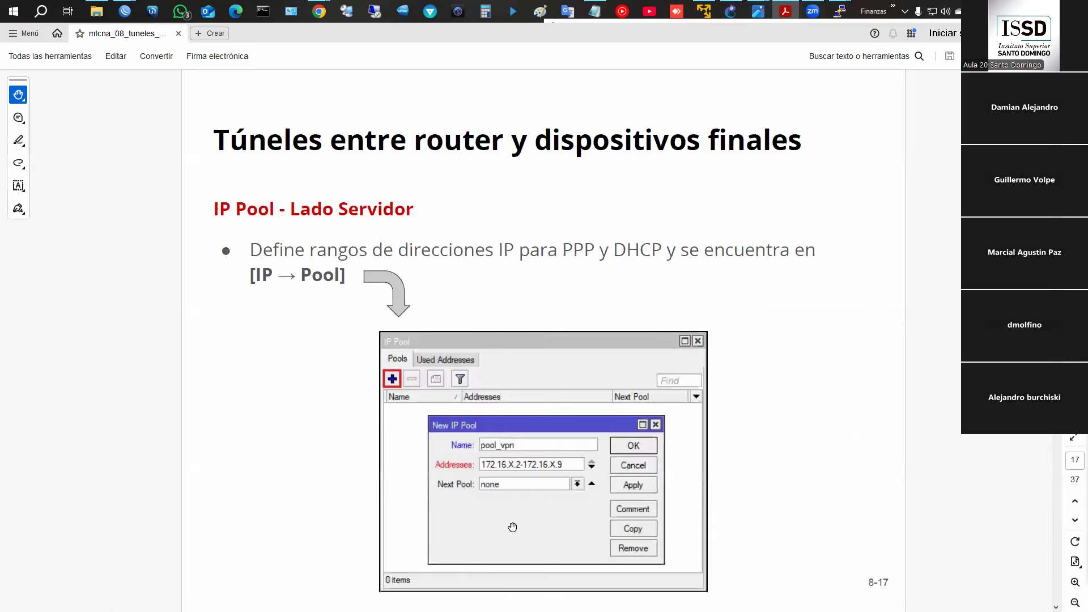
pyautogui.moveTo(124, 12)
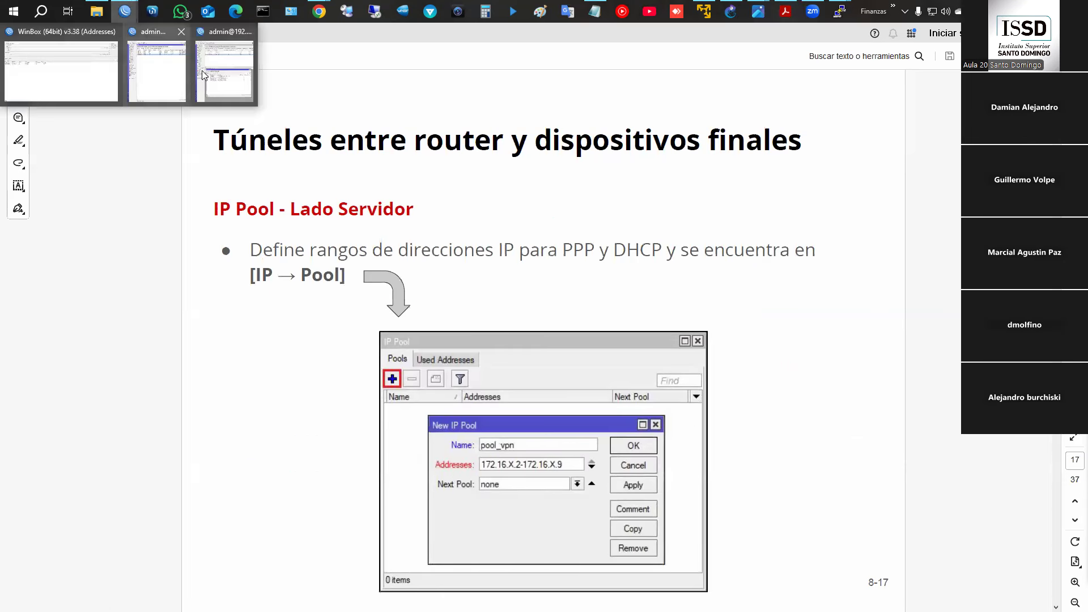
pyautogui.click(207, 71)
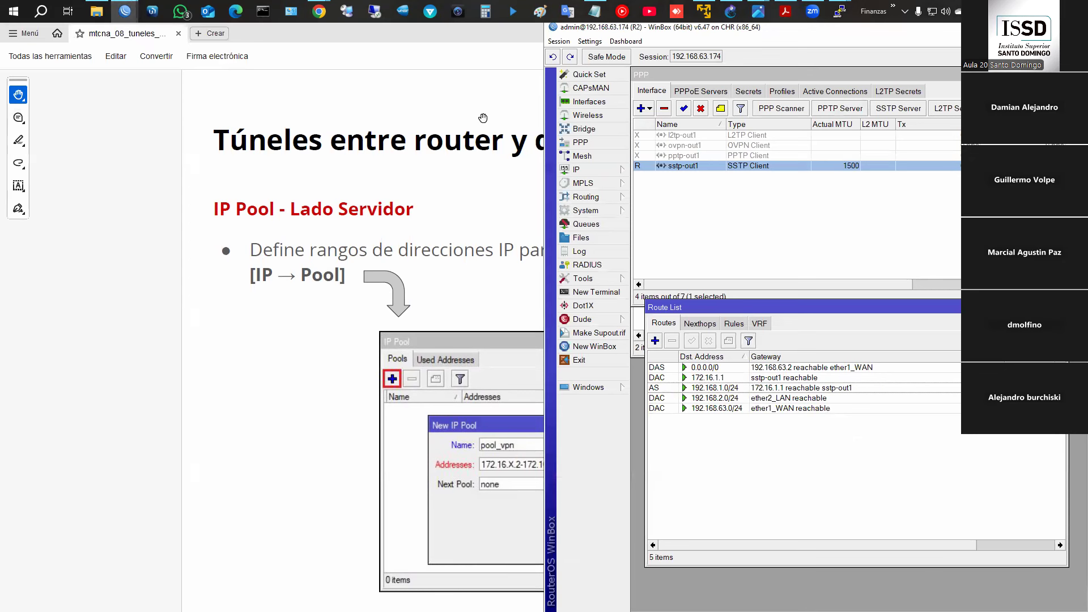
pyautogui.click(124, 11)
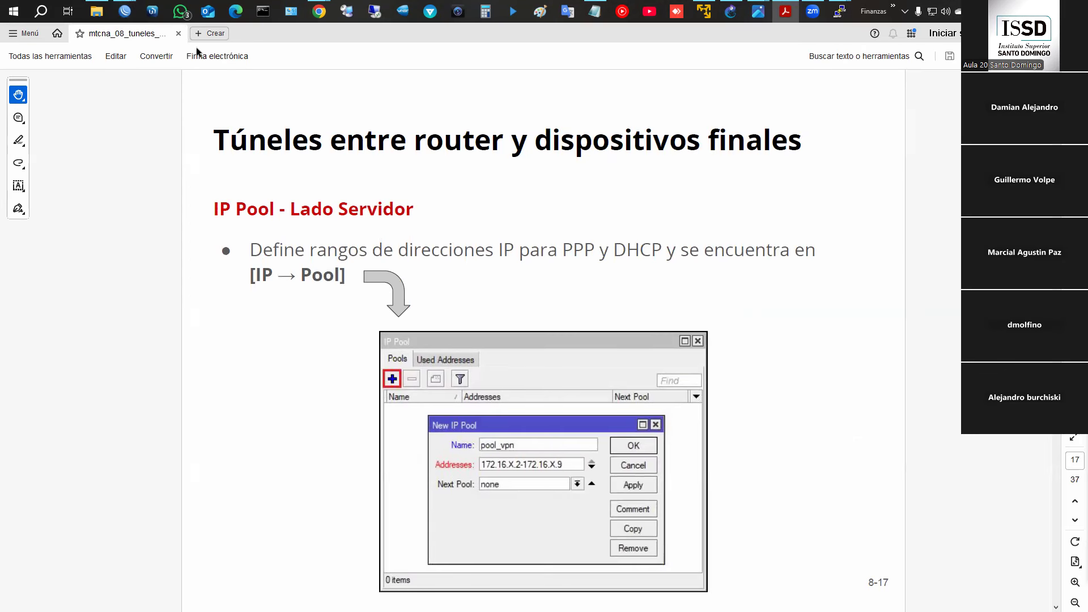
# - Cycle through the open WinBox router sessions, ending on R1
pyautogui.moveTo(125, 12)
pyautogui.click(120, 62)
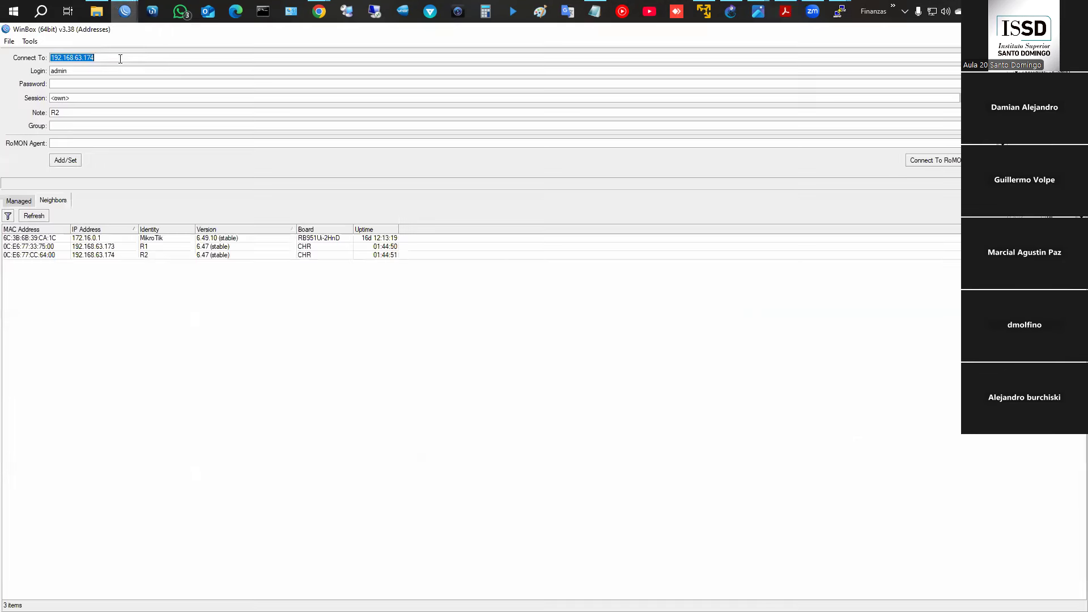
pyautogui.click(135, 14)
pyautogui.click(186, 68)
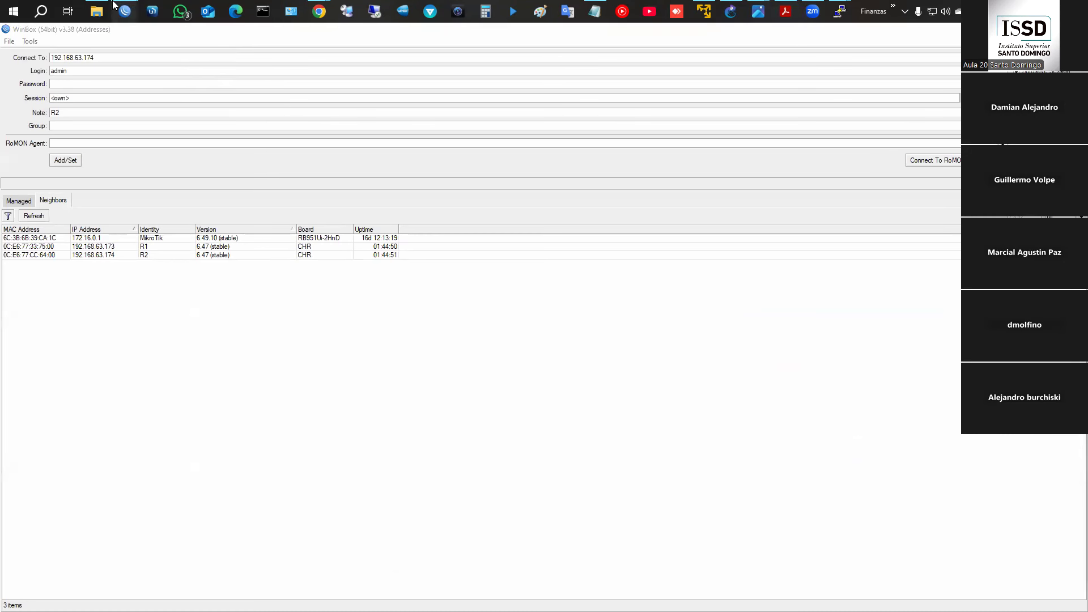
pyautogui.moveTo(125, 12)
pyautogui.click(187, 63)
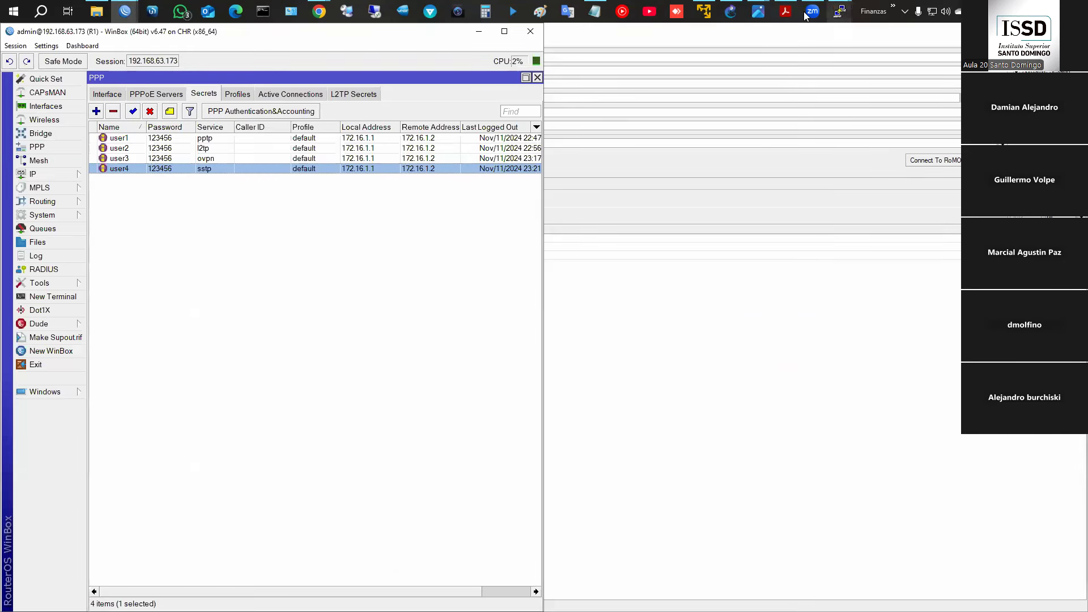
# - In GNS3, try the Windows10 node's console and dismiss the node-not-started warning
pyautogui.click(731, 12)
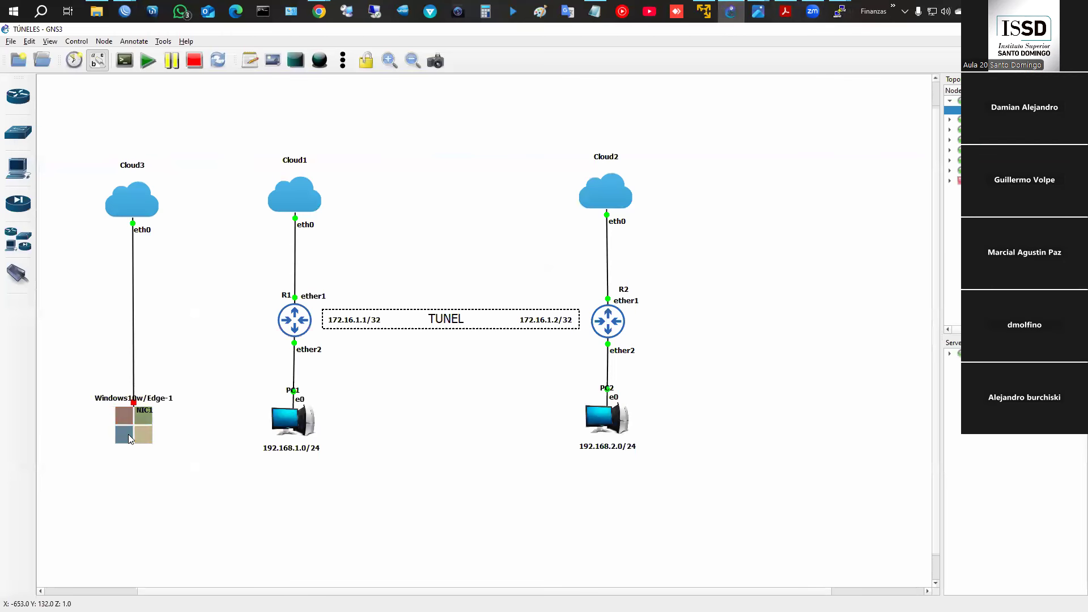
pyautogui.rightClick(128, 434)
pyautogui.click(171, 246)
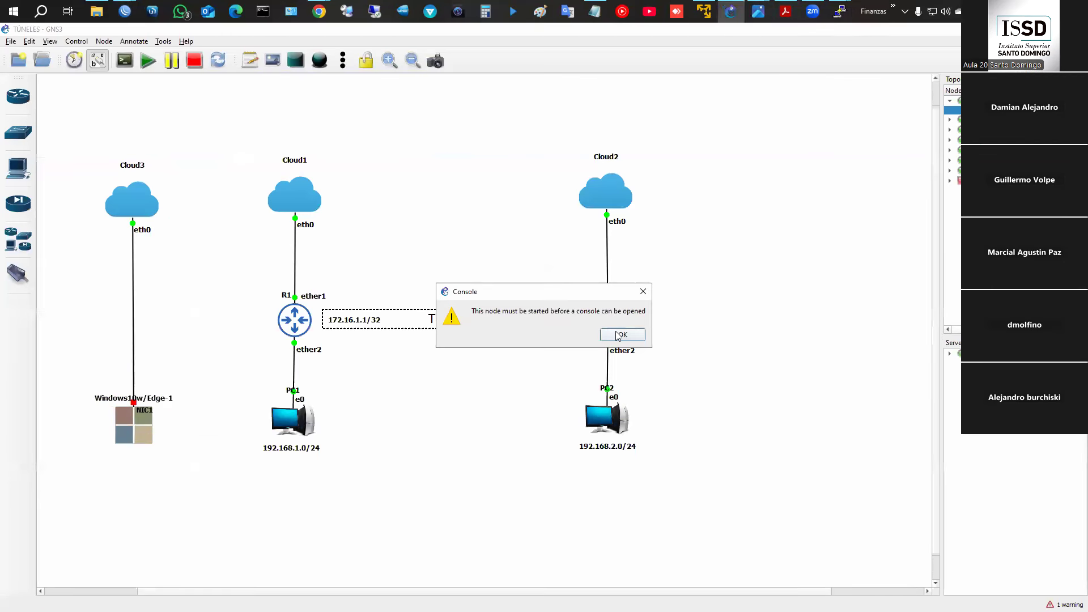
pyautogui.click(620, 335)
# - Start all devices in the TÚNELES topology and open the Windows10w/Edge-1 console
pyautogui.moveTo(231, 160); pyautogui.dragTo(92, 458)
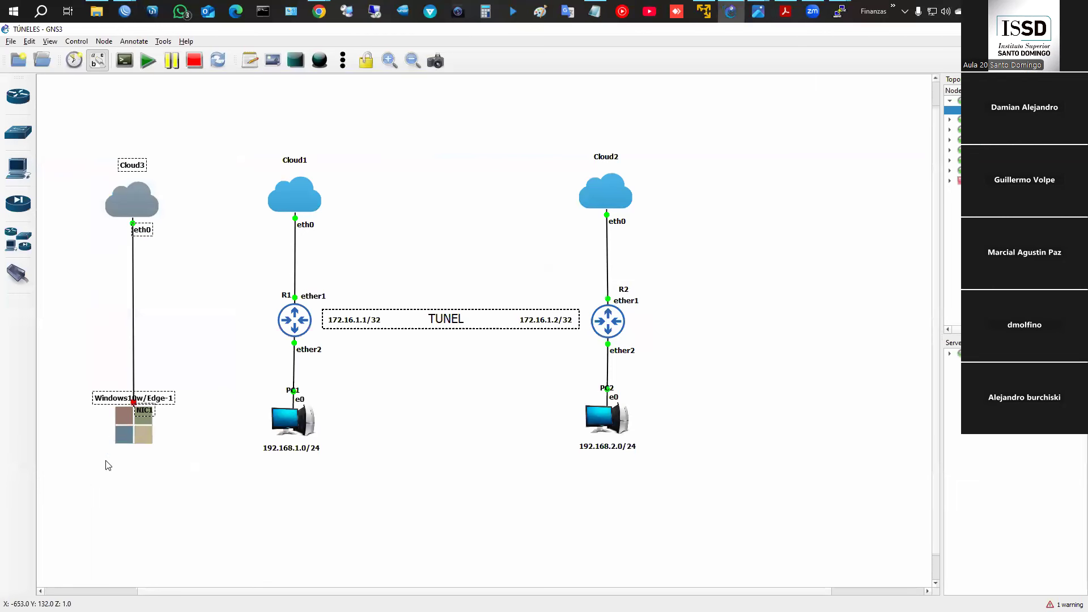
pyautogui.click(148, 61)
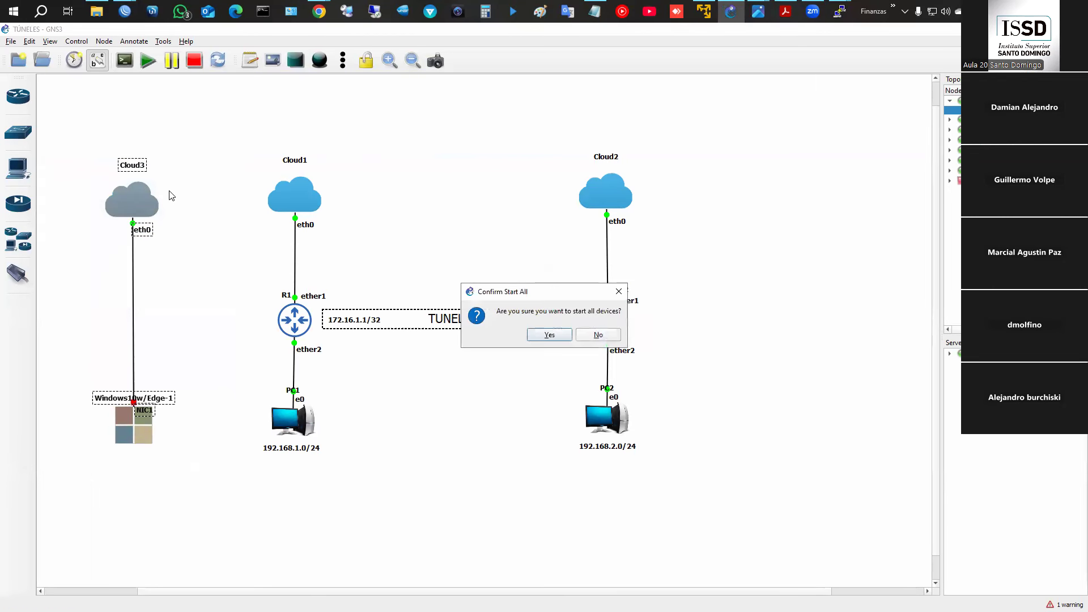
pyautogui.click(549, 335)
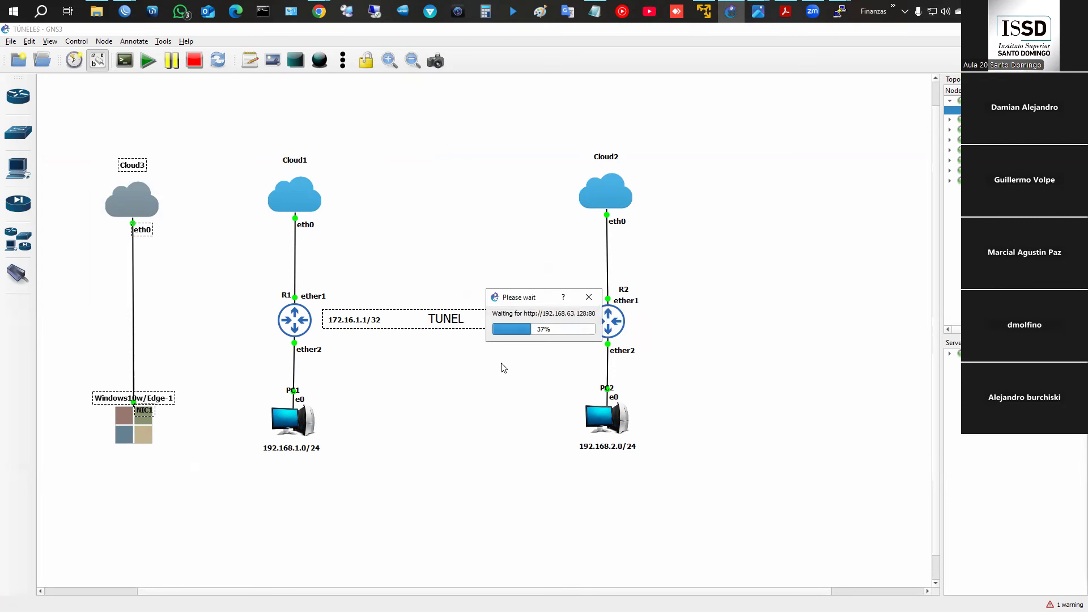
pyautogui.rightClick(130, 422)
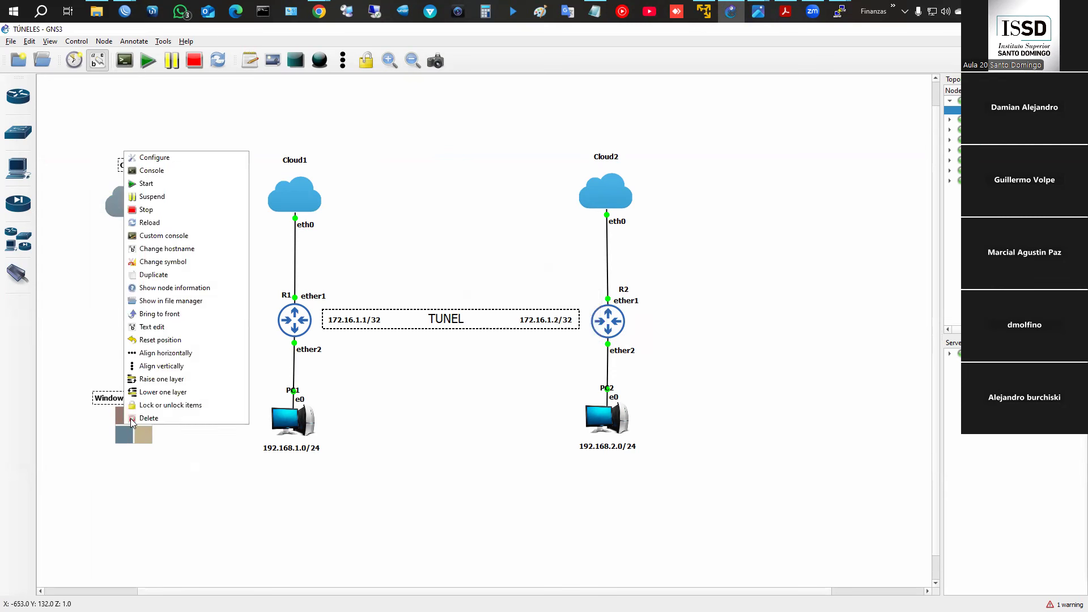
pyautogui.click(170, 170)
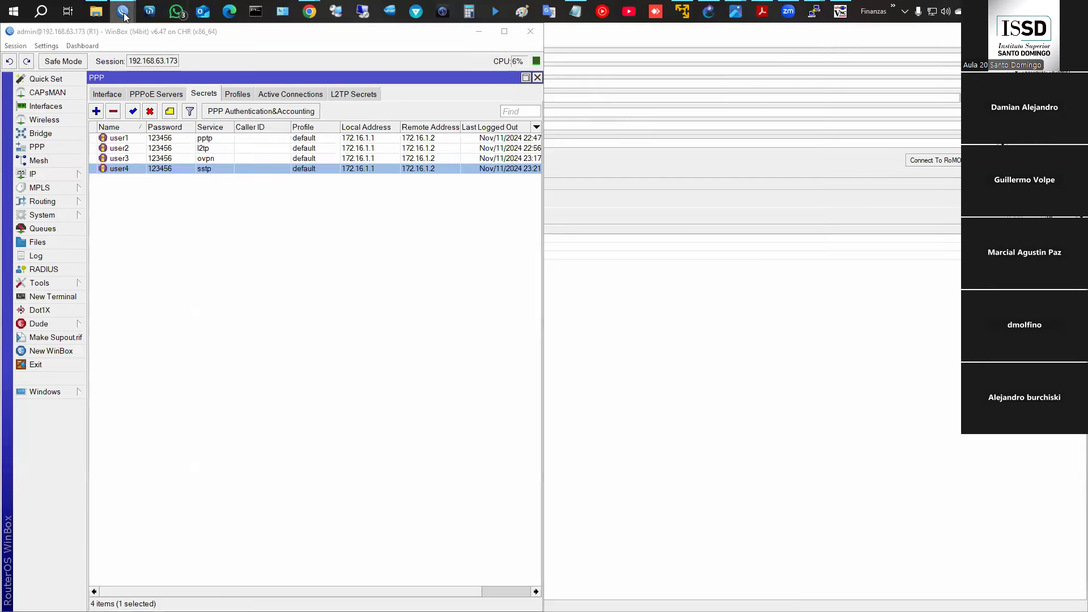
# - Maximize R1's WinBox and toggle the SSTP server's enabled setting under PPP Interfaces
pyautogui.moveTo(124, 16)
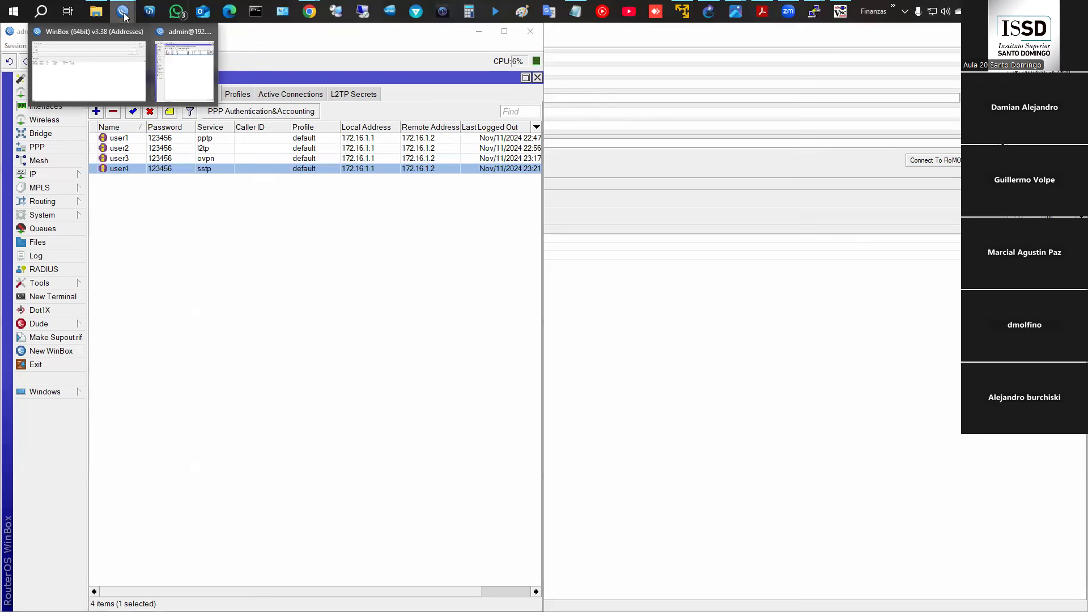
pyautogui.click(183, 59)
pyautogui.click(504, 31)
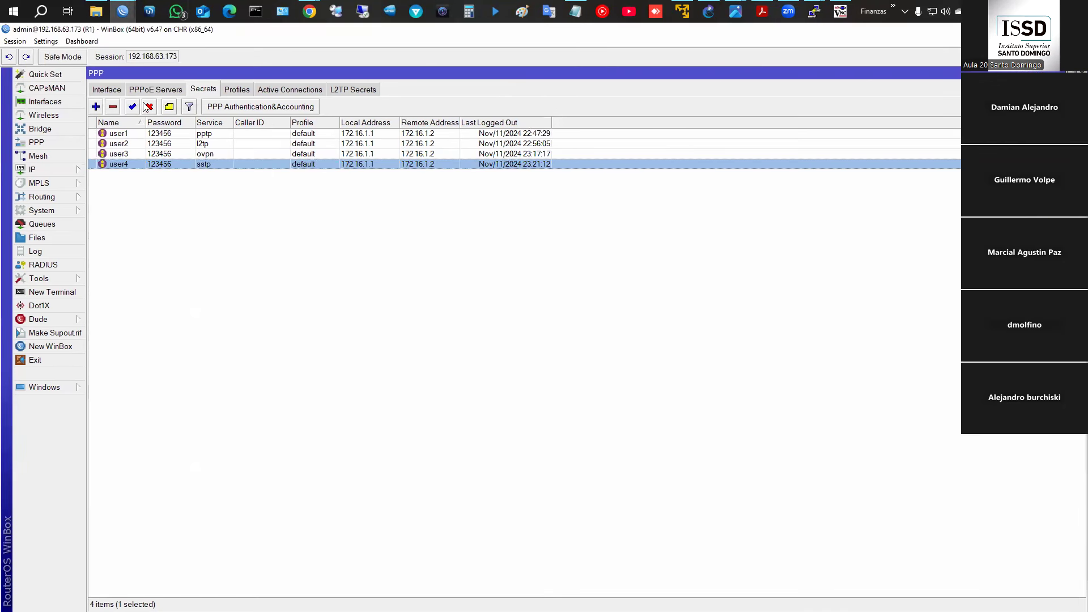
pyautogui.click(118, 91)
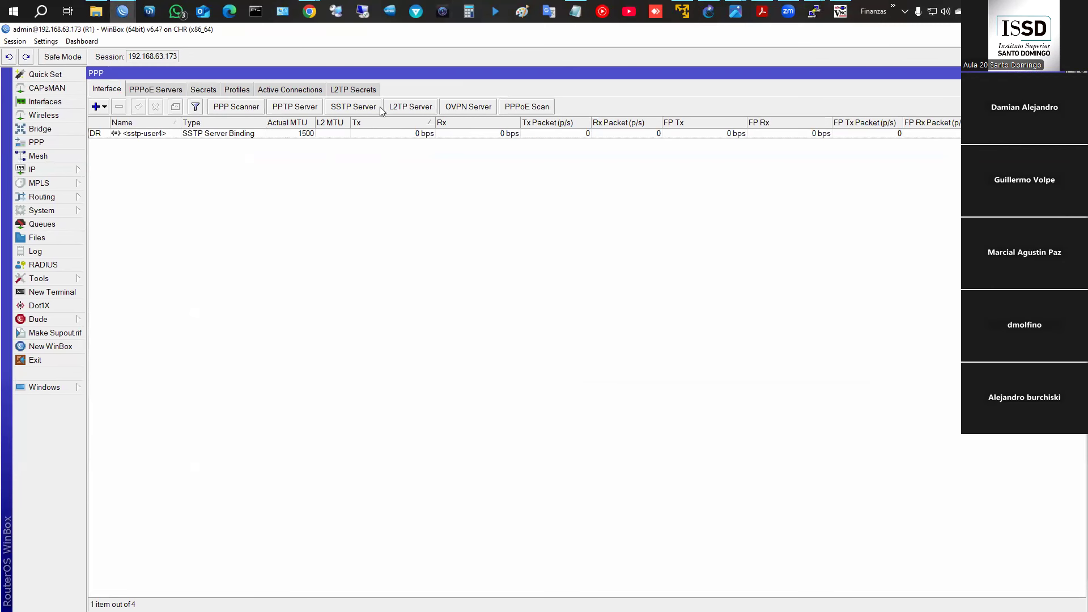
pyautogui.click(352, 108)
pyautogui.click(286, 122)
pyautogui.click(392, 121)
# - Open IP Pool and remove the old pool_VPN entry
pyautogui.click(56, 171)
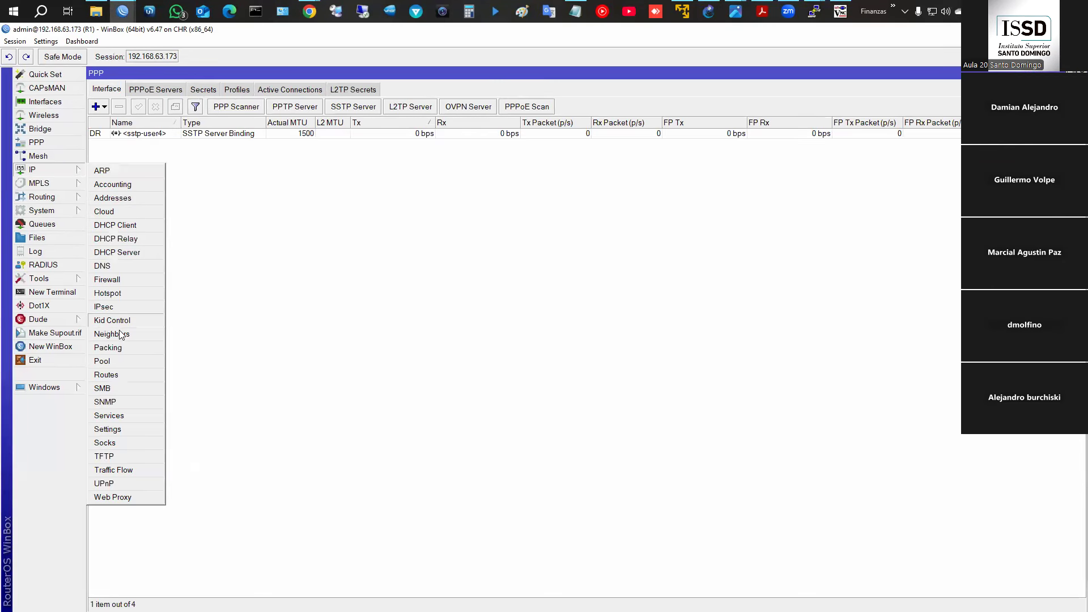
pyautogui.click(105, 362)
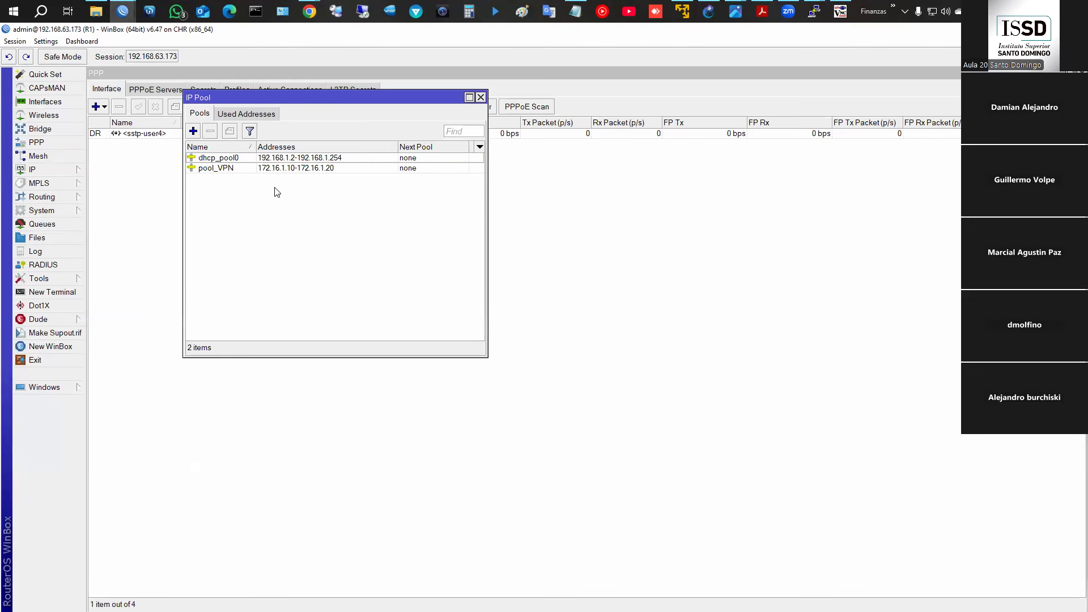
pyautogui.click(238, 168)
pyautogui.click(210, 134)
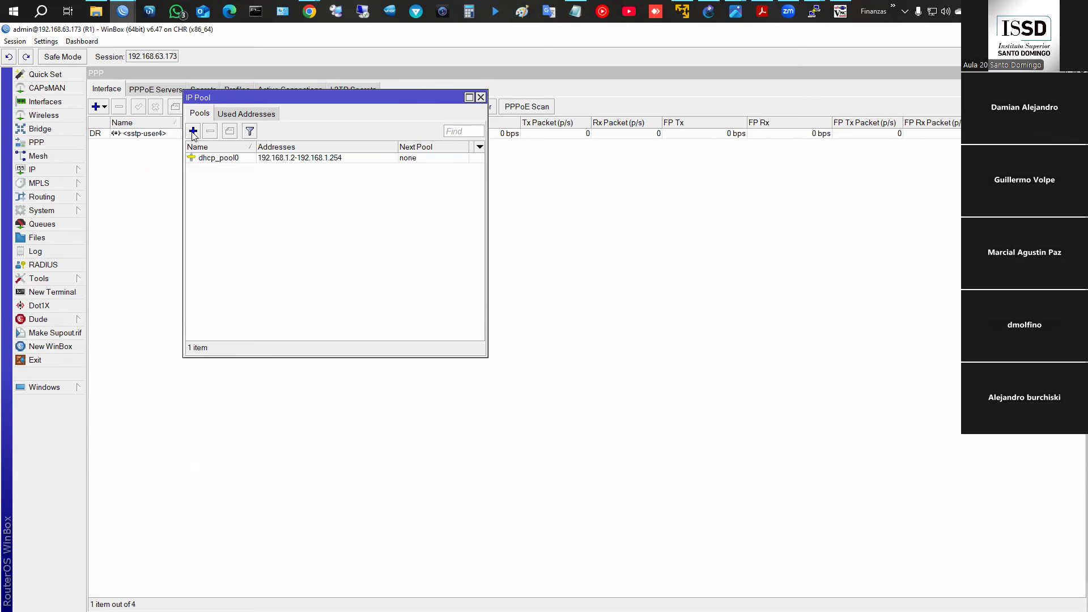
pyautogui.moveTo(275, 97); pyautogui.dragTo(632, 182)
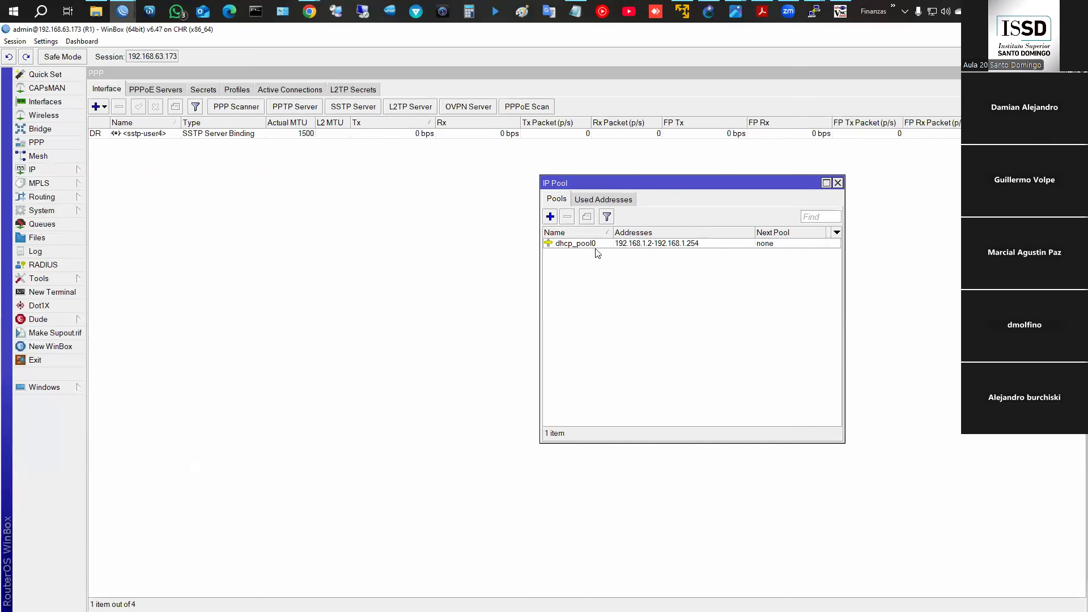
# - Change dhcp_pool0's range to start at 192.168.1.200
pyautogui.doubleClick(658, 244)
pyautogui.click(356, 260)
pyautogui.write('00-192.168.1')
pyautogui.click(452, 243)
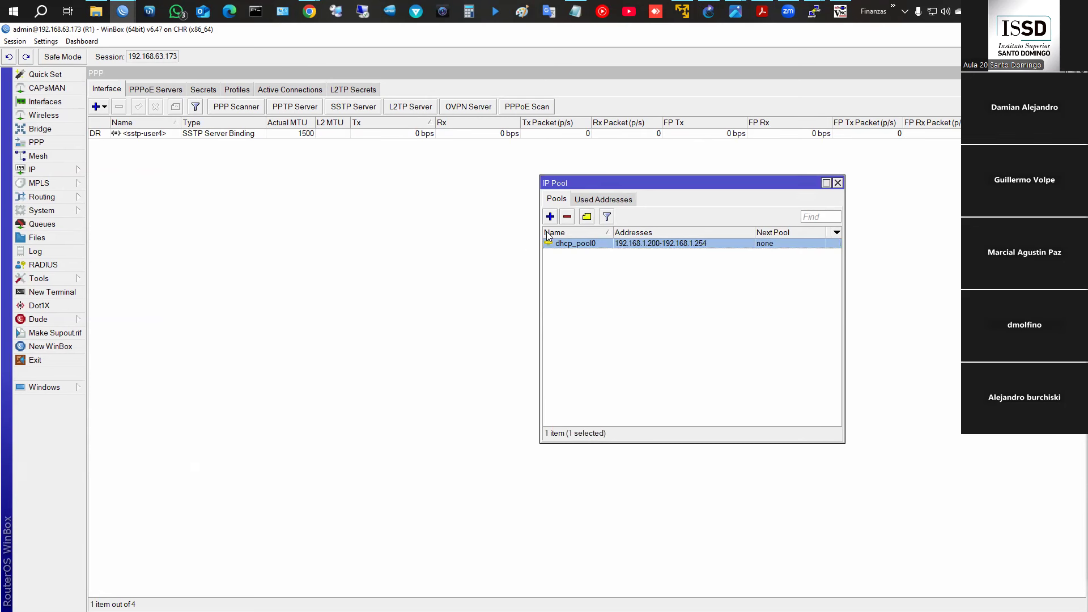
# - Add pool_VPN with range 192.168.1.100-192.168.1.110, check both pools, and close the list
pyautogui.click(550, 217)
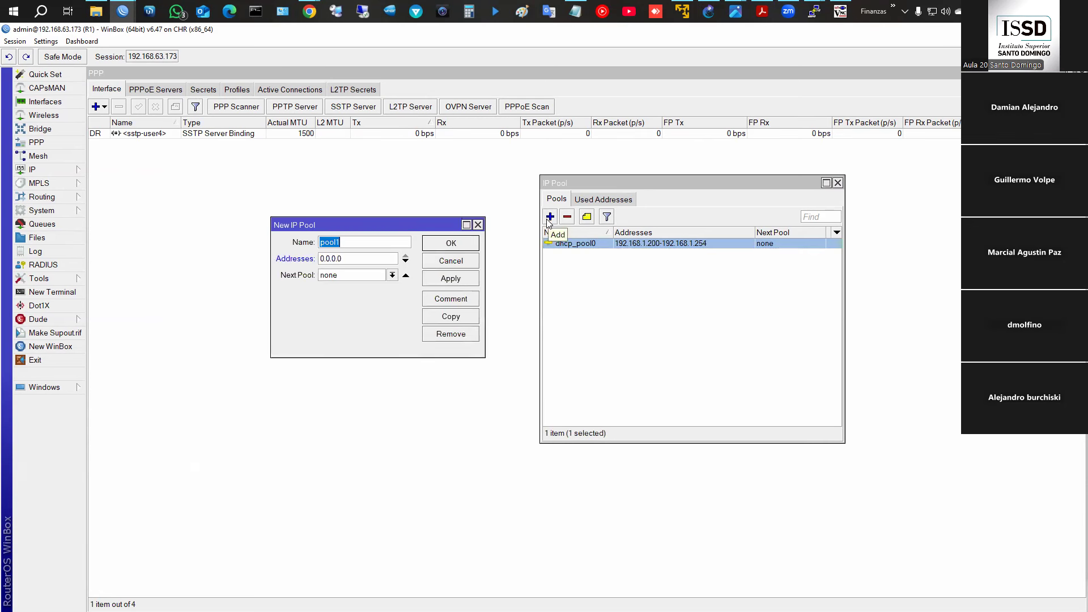
pyautogui.write('pool_VPN')
pyautogui.press('Tab')
pyautogui.write('192')
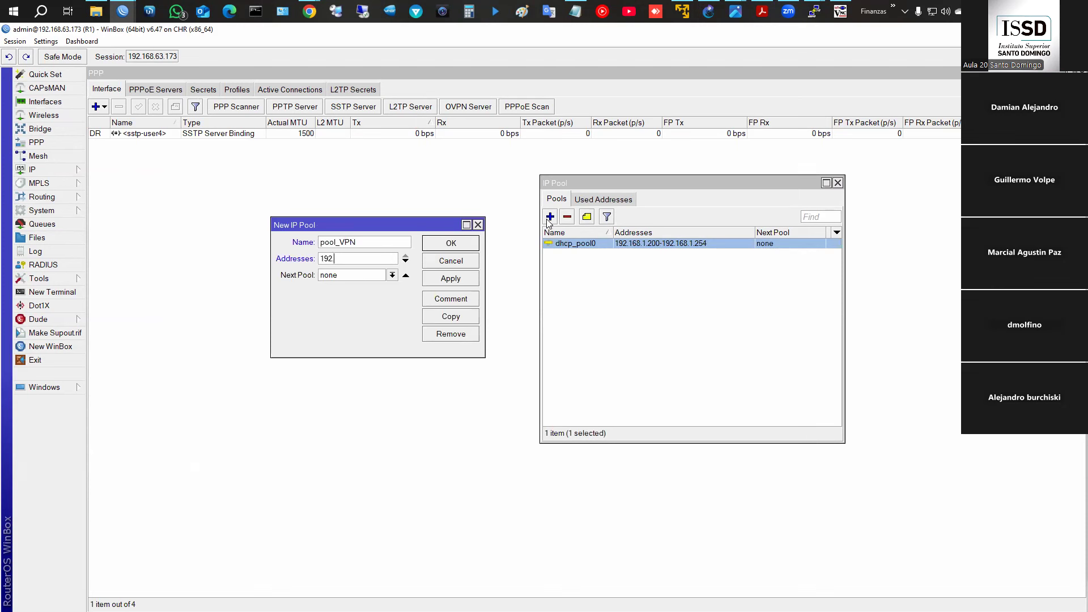
pyautogui.write('.168.1.100-192.168.1.10')
pyautogui.write('0')
pyautogui.click(450, 244)
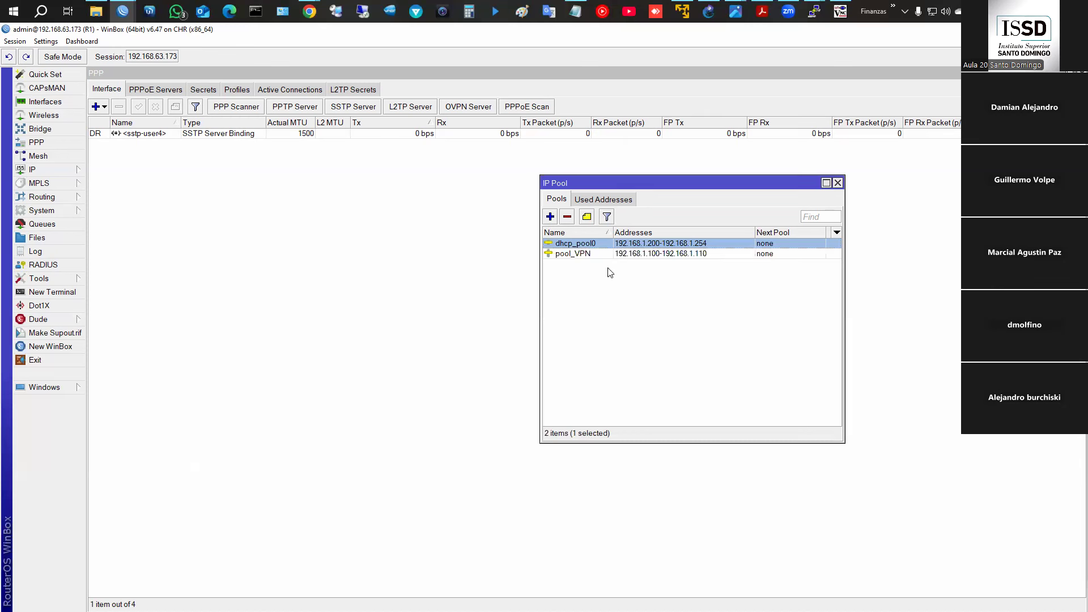
pyautogui.click(605, 255)
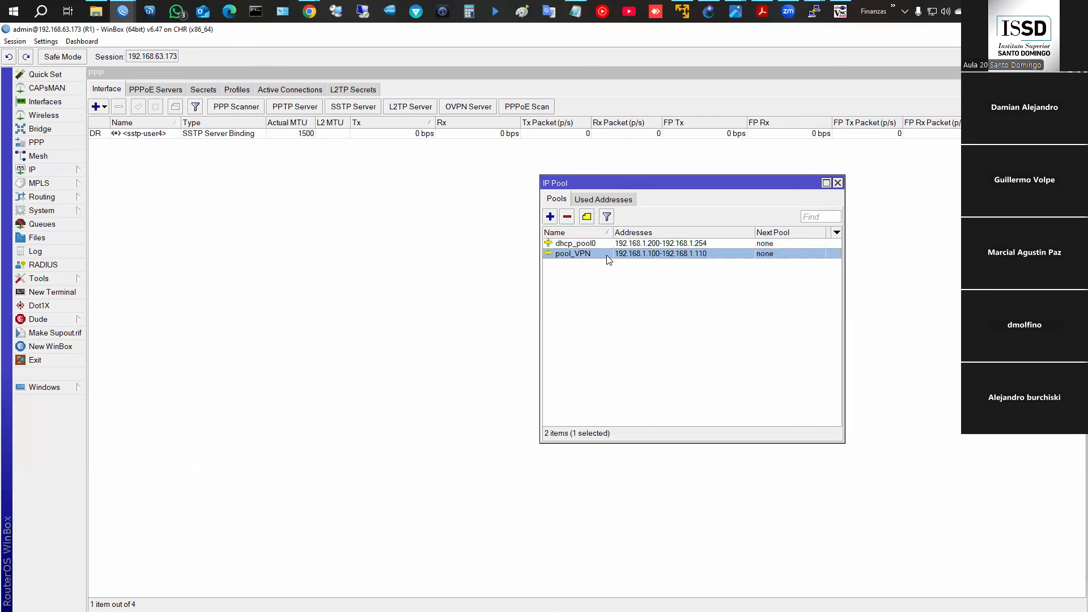
pyautogui.click(653, 245)
pyautogui.click(654, 255)
pyautogui.click(653, 245)
pyautogui.click(666, 256)
pyautogui.click(837, 183)
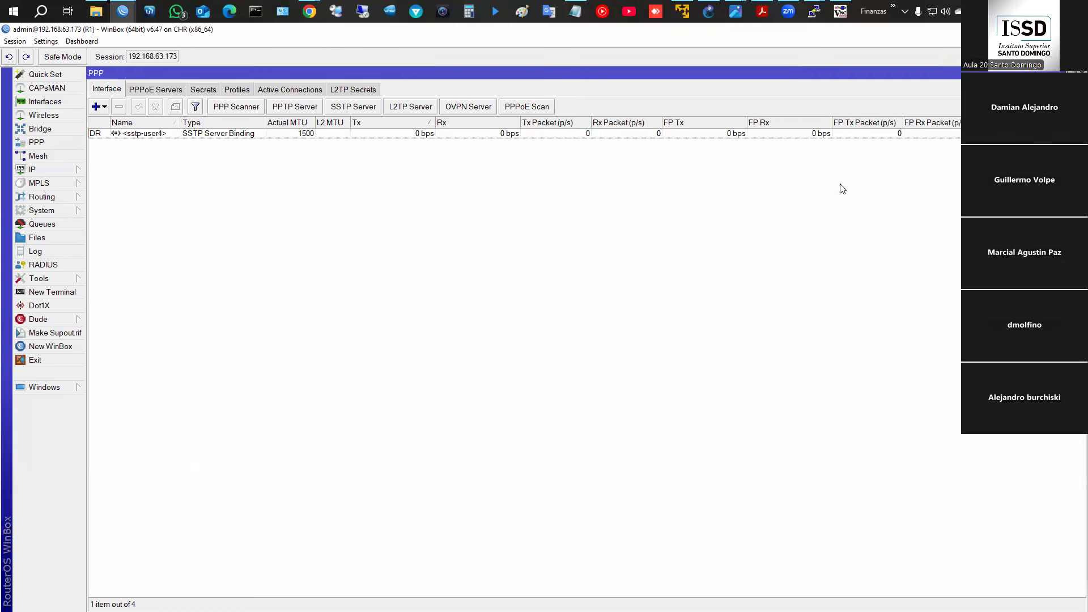
# - Create PPP profile profile_L2TP with local address 192.168.50.1 and remote addresses from pool_VPN
pyautogui.click(237, 90)
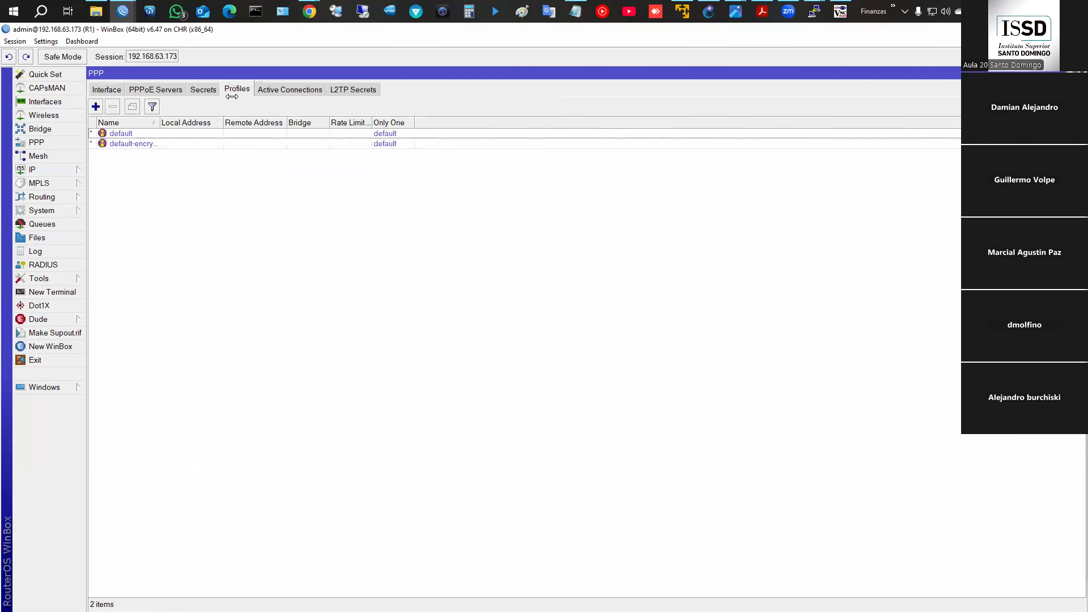
pyautogui.click(95, 108)
pyautogui.press('End')
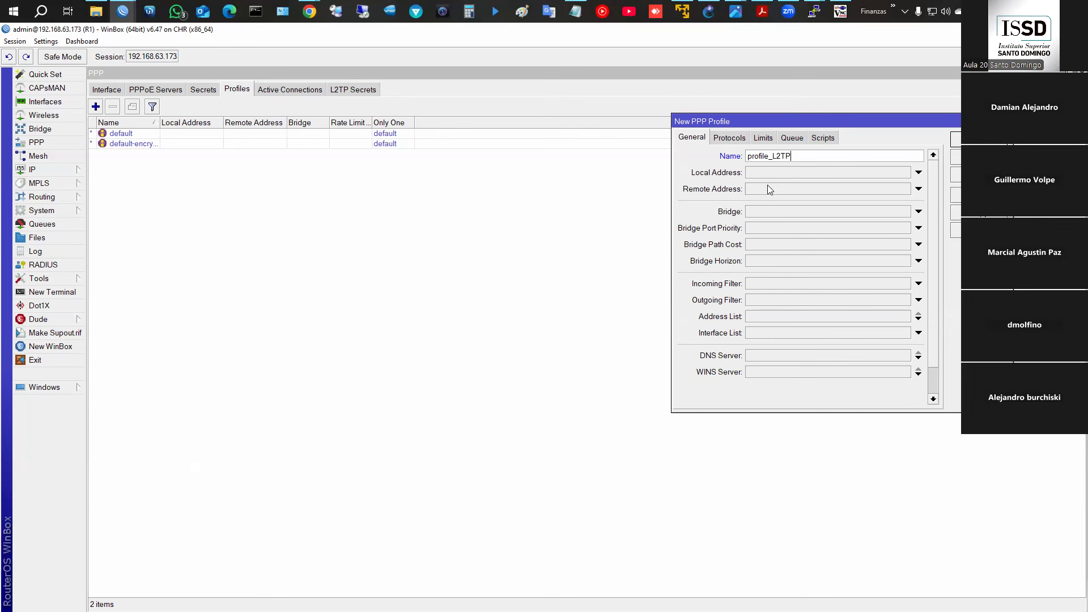
pyautogui.click(766, 176)
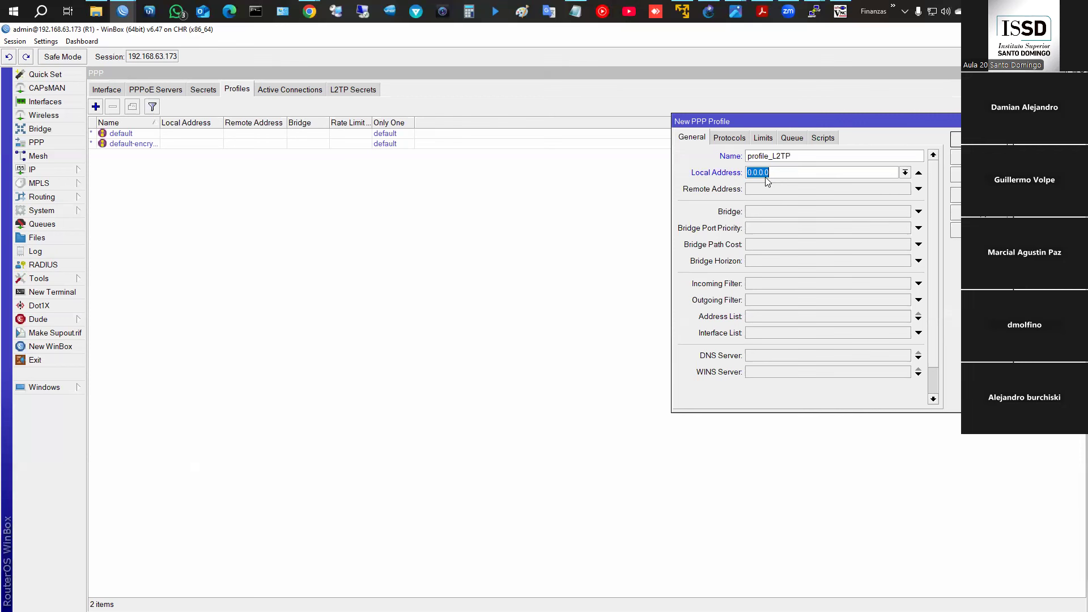
pyautogui.write('192.168.50.1')
pyautogui.click(766, 189)
pyautogui.click(906, 189)
pyautogui.click(766, 211)
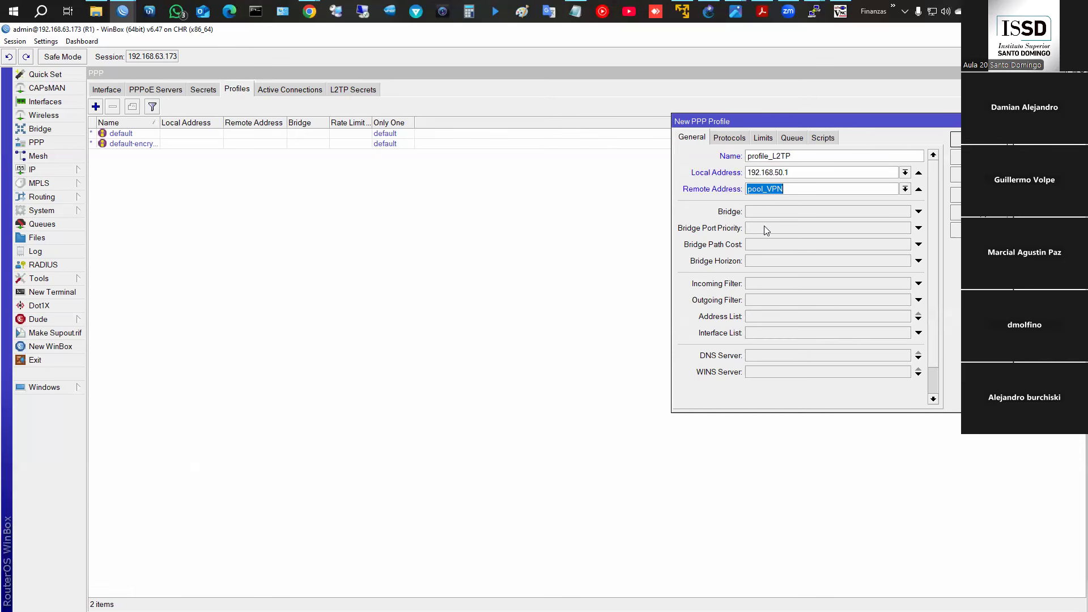
# - Outline the profile's bridge settings on screen for viewers
pyautogui.hotkey('ctrl', '2')
pyautogui.moveTo(668, 206)
pyautogui.mouseDown()
pyautogui.moveTo(924, 286)
pyautogui.moveTo(943, 273)
pyautogui.mouseUp()
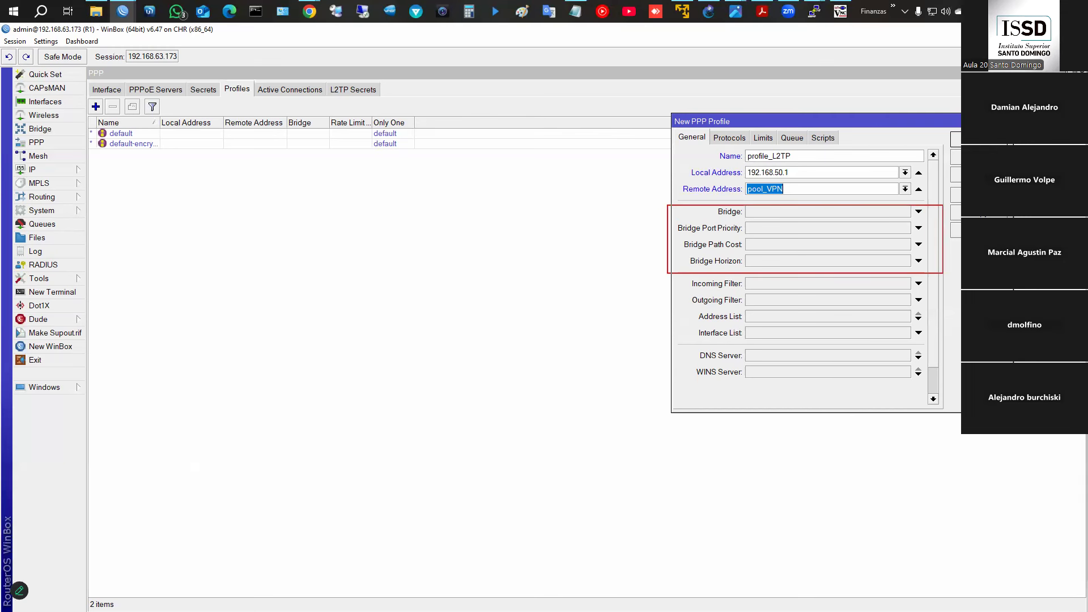
pyautogui.press('Escape')
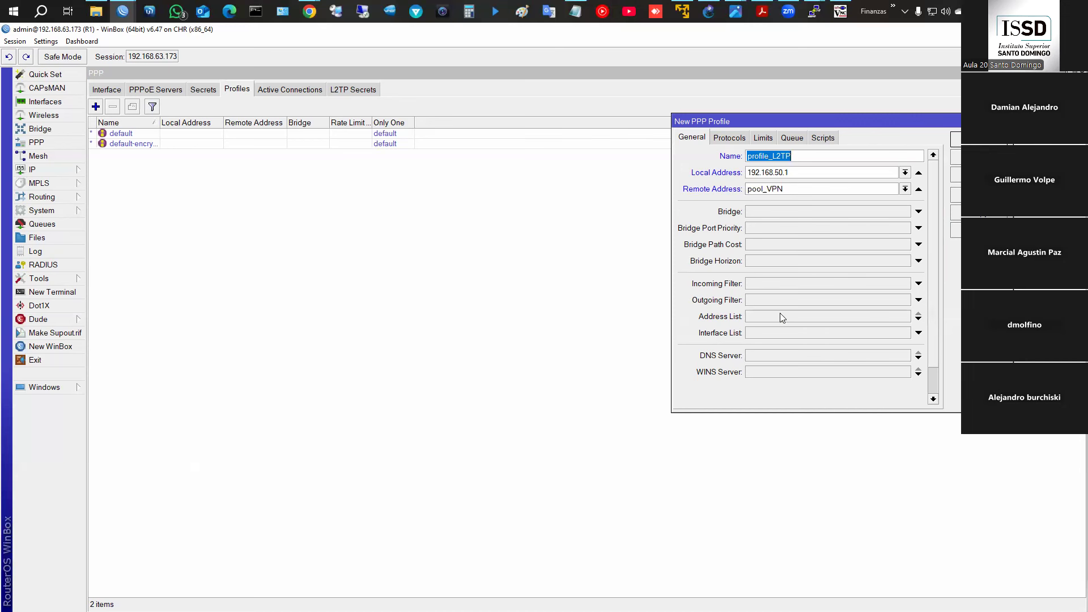
pyautogui.moveTo(850, 412); pyautogui.dragTo(847, 470)
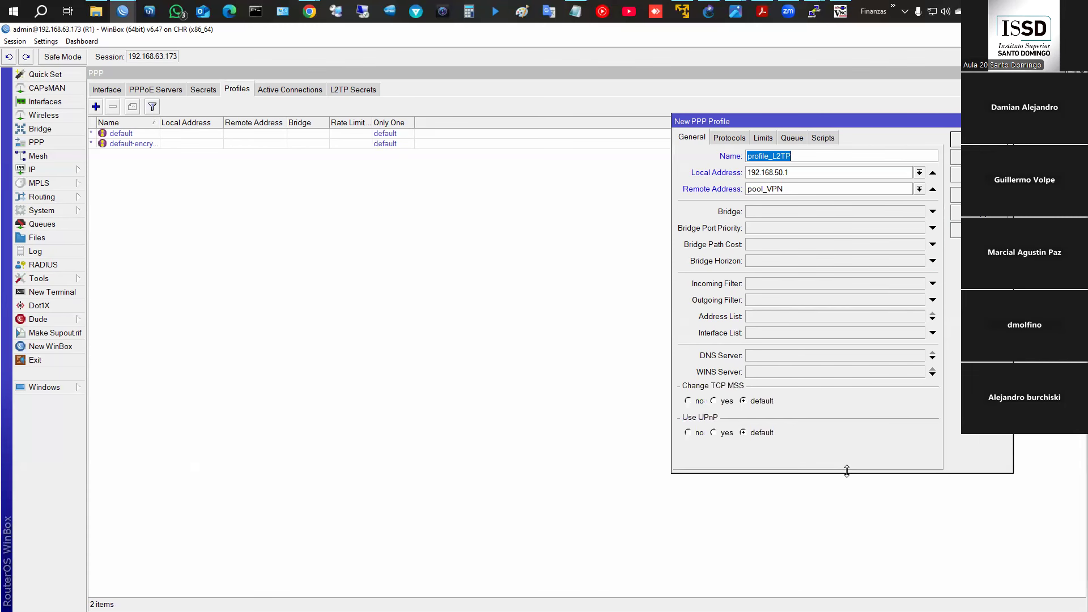
# - On the Protocols tab, highlight MPLS and compression, then set Use Encryption to required
pyautogui.click(737, 140)
pyautogui.hotkey('ctrl', '2')
pyautogui.moveTo(671, 146)
pyautogui.mouseDown()
pyautogui.moveTo(861, 215)
pyautogui.moveTo(899, 208)
pyautogui.mouseUp()
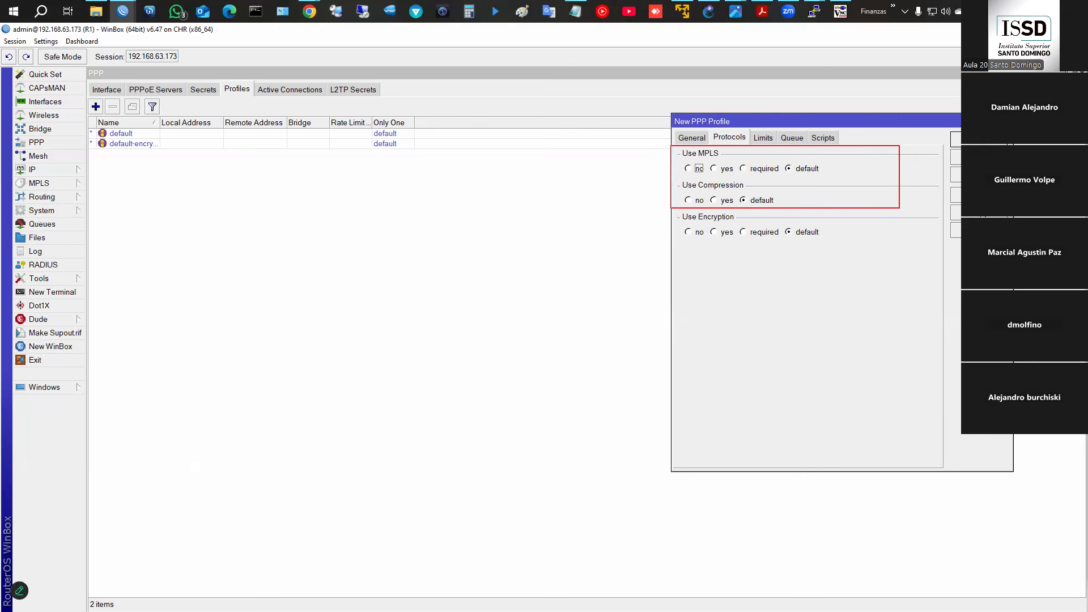
pyautogui.press('Escape')
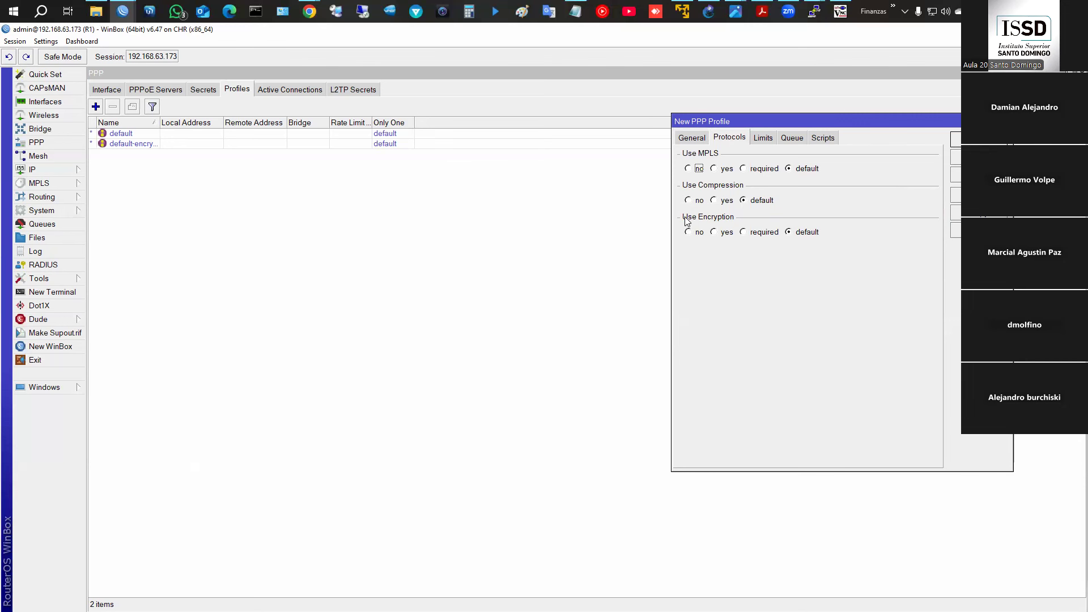
pyautogui.click(743, 232)
# - Review the profile's Limits, Queue and Scripts tabs, returning to General
pyautogui.click(765, 139)
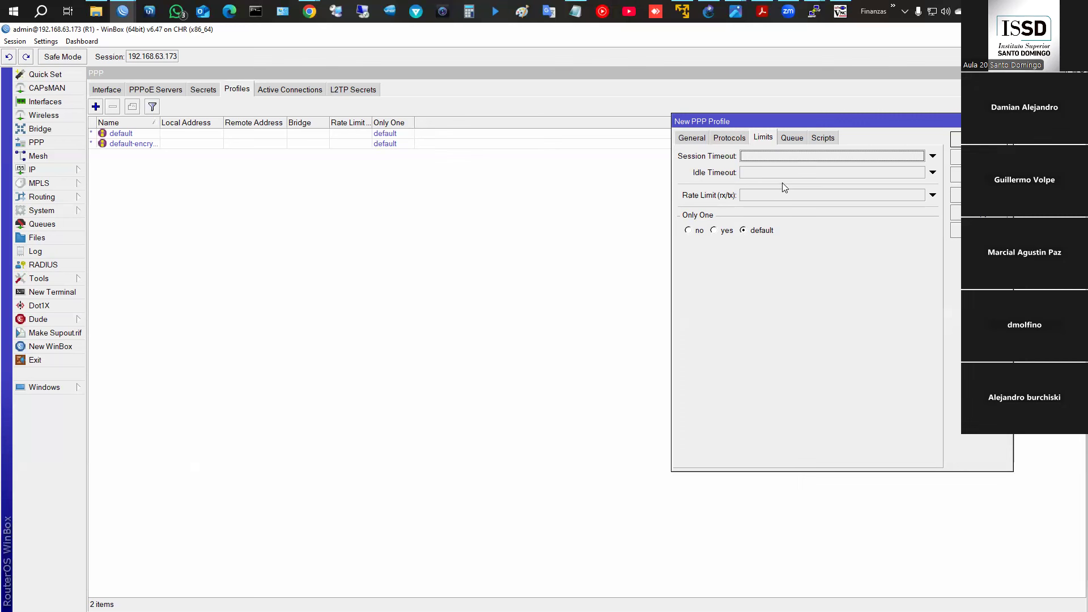
pyautogui.click(791, 138)
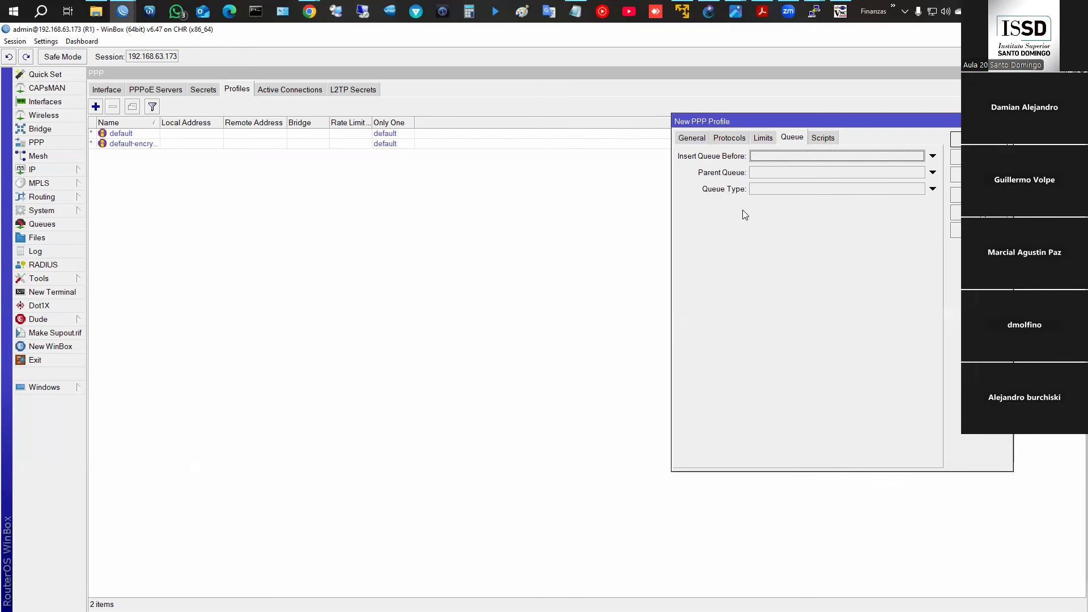
pyautogui.click(824, 139)
pyautogui.click(799, 231)
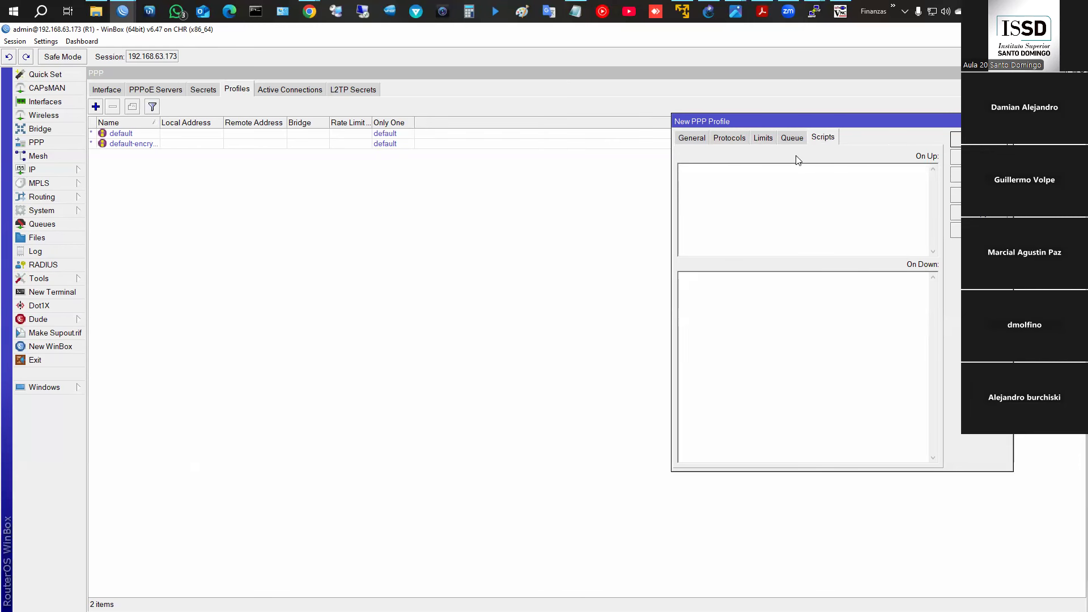
pyautogui.click(734, 138)
pyautogui.click(766, 137)
pyautogui.click(732, 138)
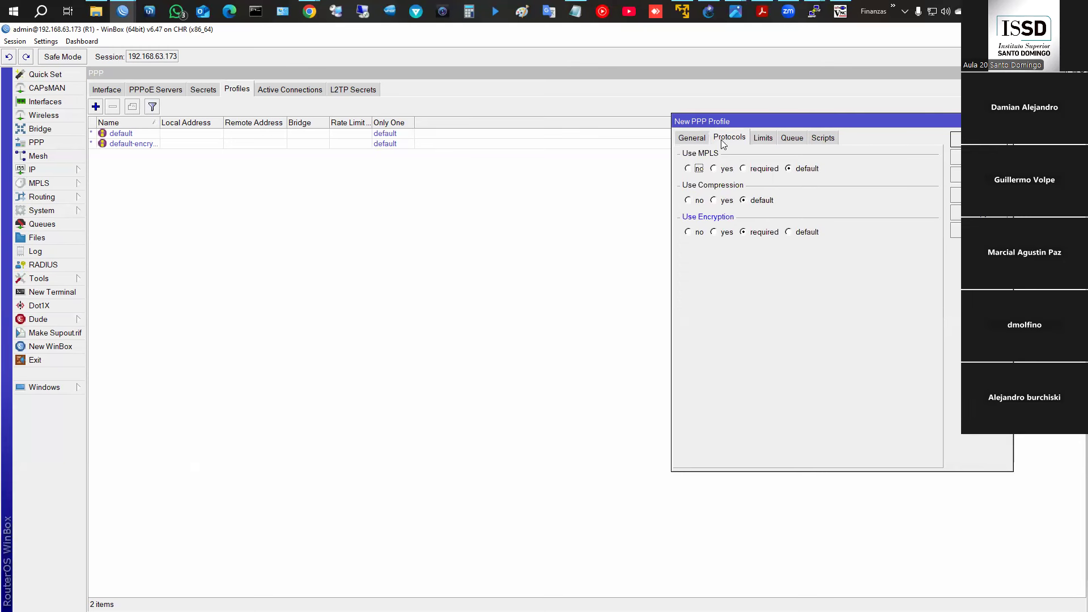
pyautogui.click(692, 137)
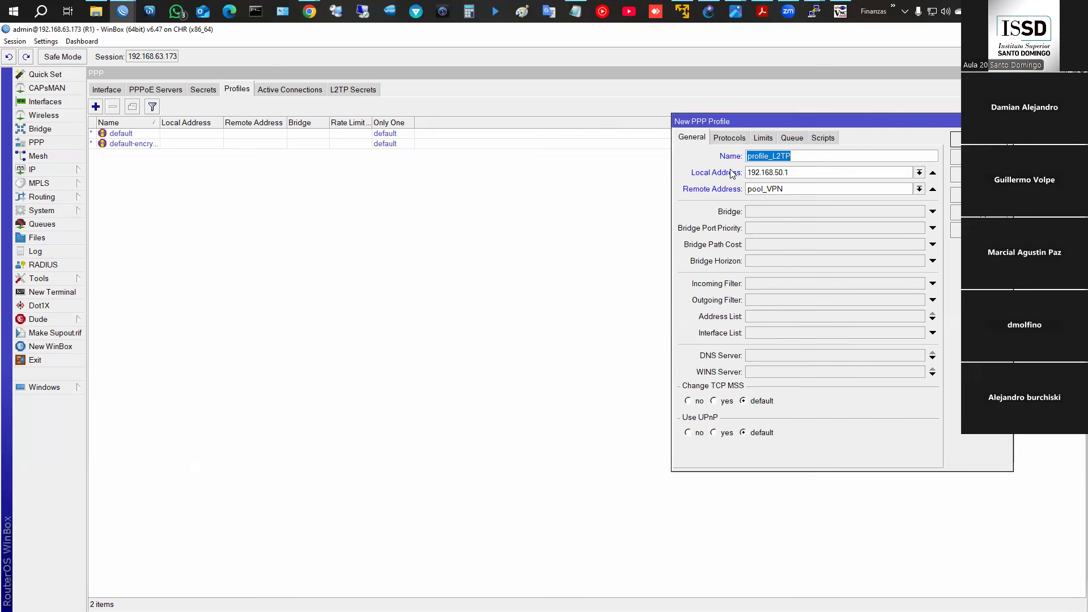
# - Highlight the name and address settings, show PPP Secrets, and bring the profile form back
pyautogui.hotkey('ctrl', '2')
pyautogui.moveTo(682, 149); pyautogui.dragTo(815, 197)
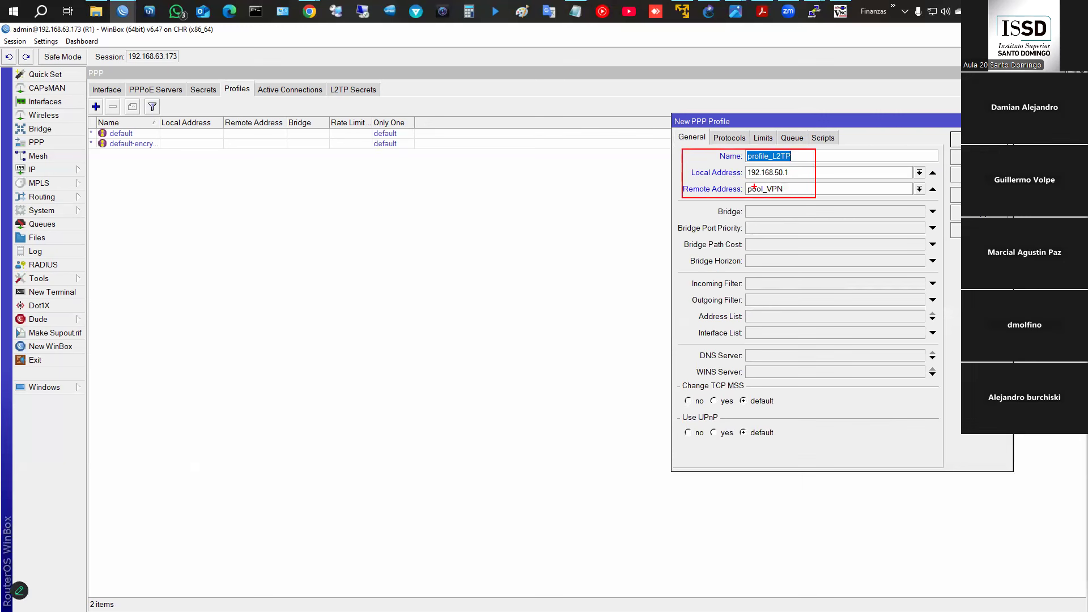
pyautogui.press('Escape')
pyautogui.click(205, 92)
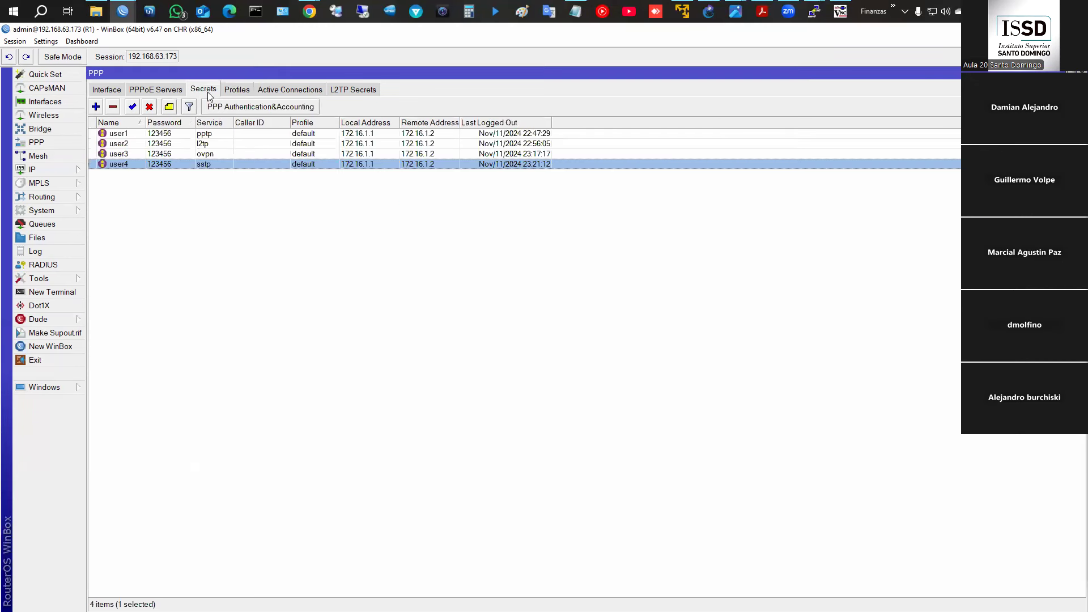
pyautogui.click(56, 387)
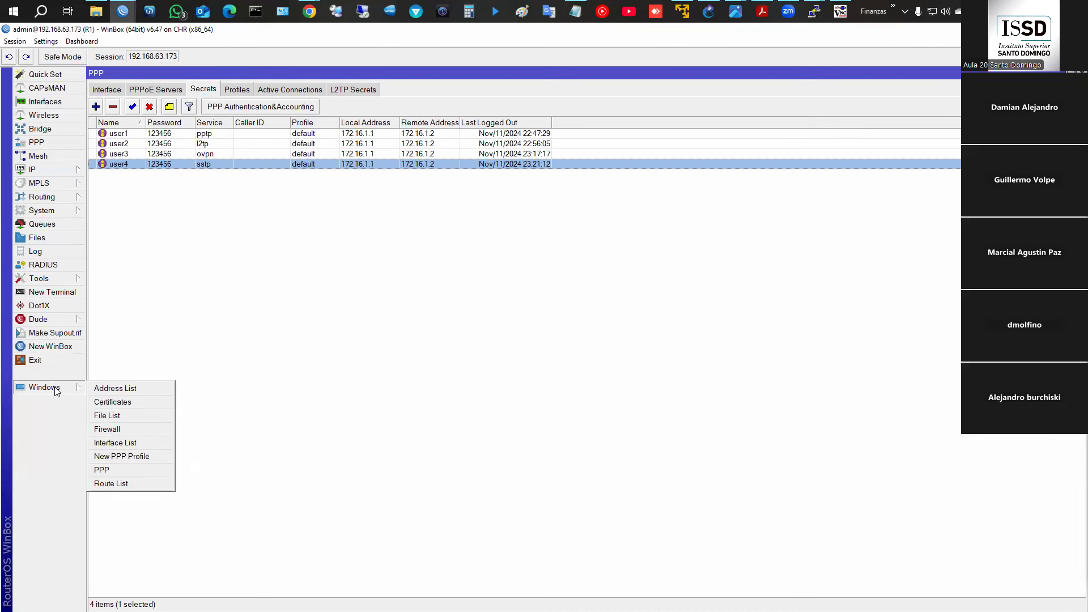
pyautogui.click(142, 455)
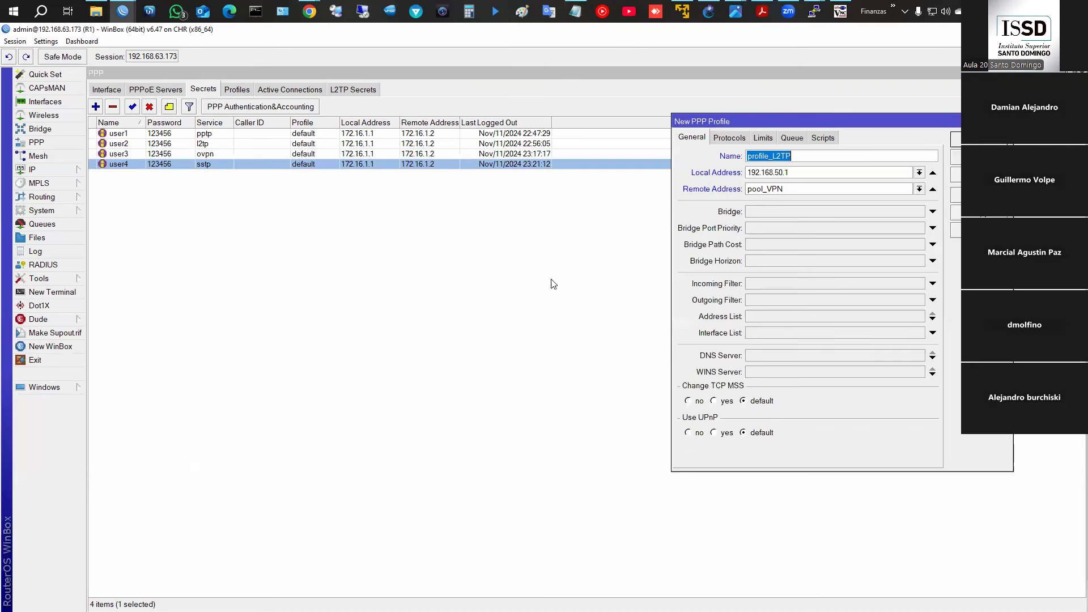
# - Start a new PPP secret named user5 and enter its password
pyautogui.click(96, 107)
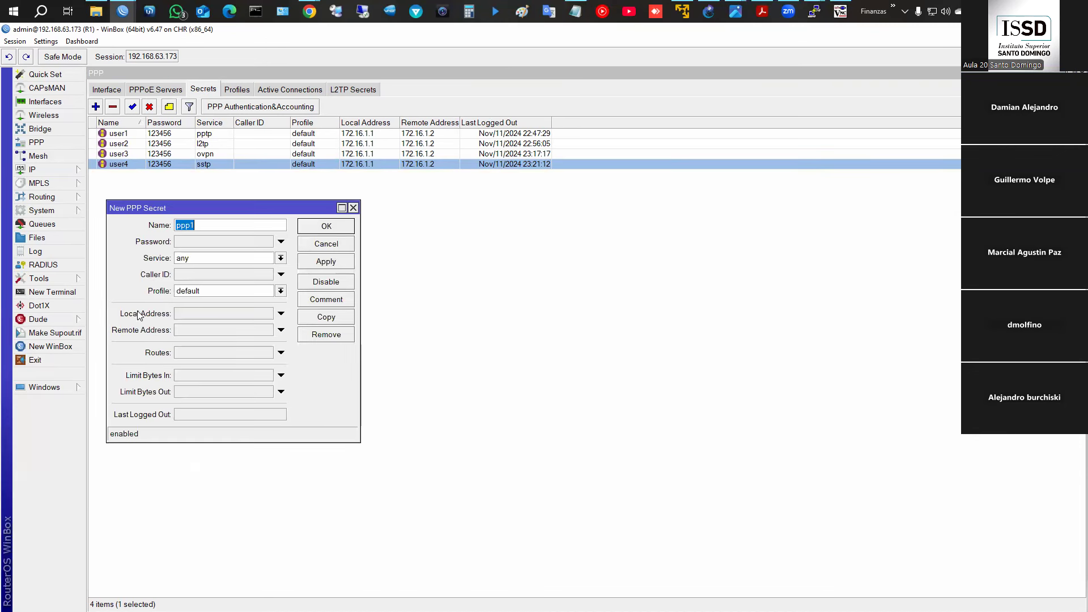
pyautogui.click(45, 388)
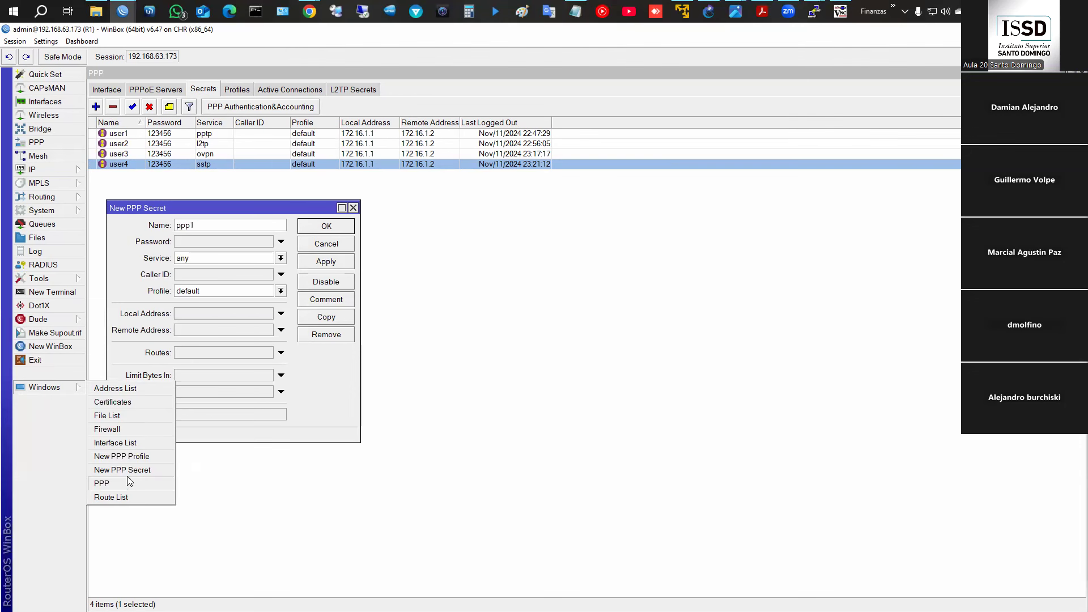
pyautogui.click(132, 456)
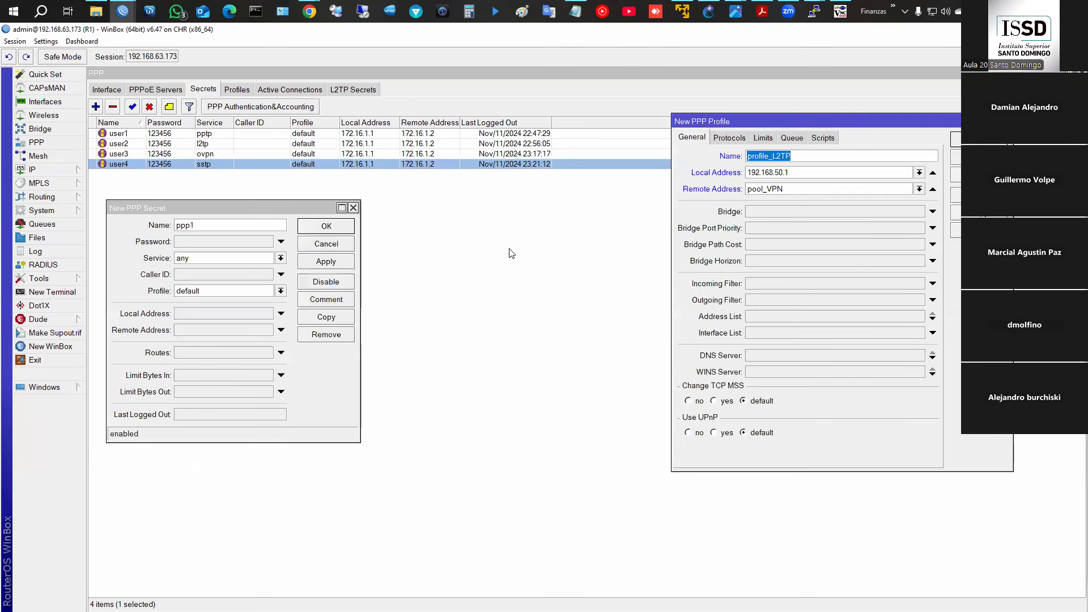
pyautogui.click(222, 225)
pyautogui.doubleClick(221, 224)
pyautogui.write('user5')
pyautogui.press('Tab')
pyautogui.write('123456')
# - Set the secret's service to l2tp, save profile_L2TP, and assign it to the secret
pyautogui.click(281, 258)
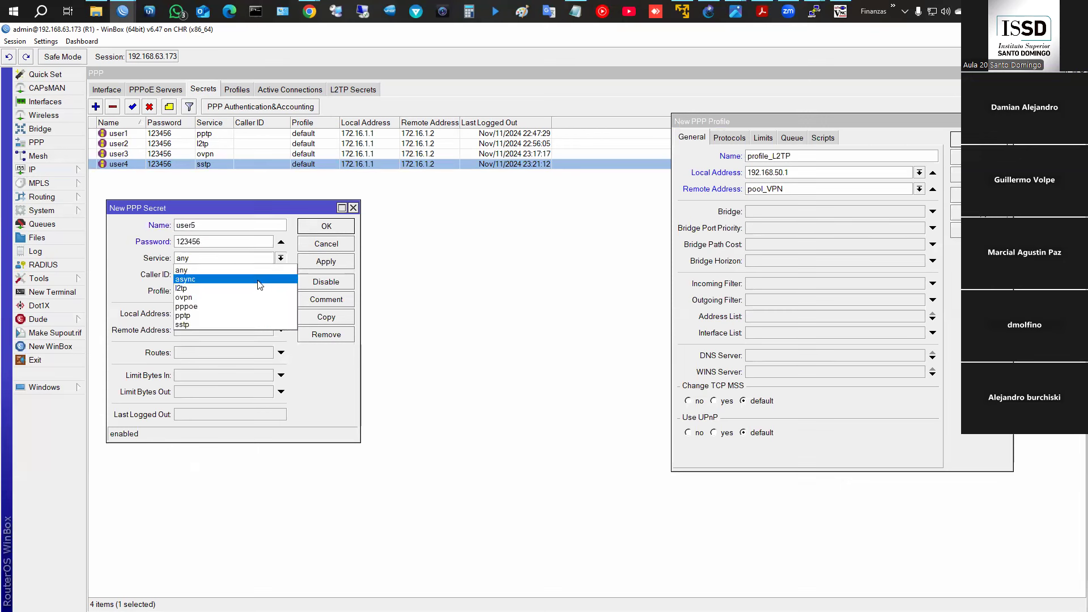
pyautogui.click(253, 288)
pyautogui.click(238, 290)
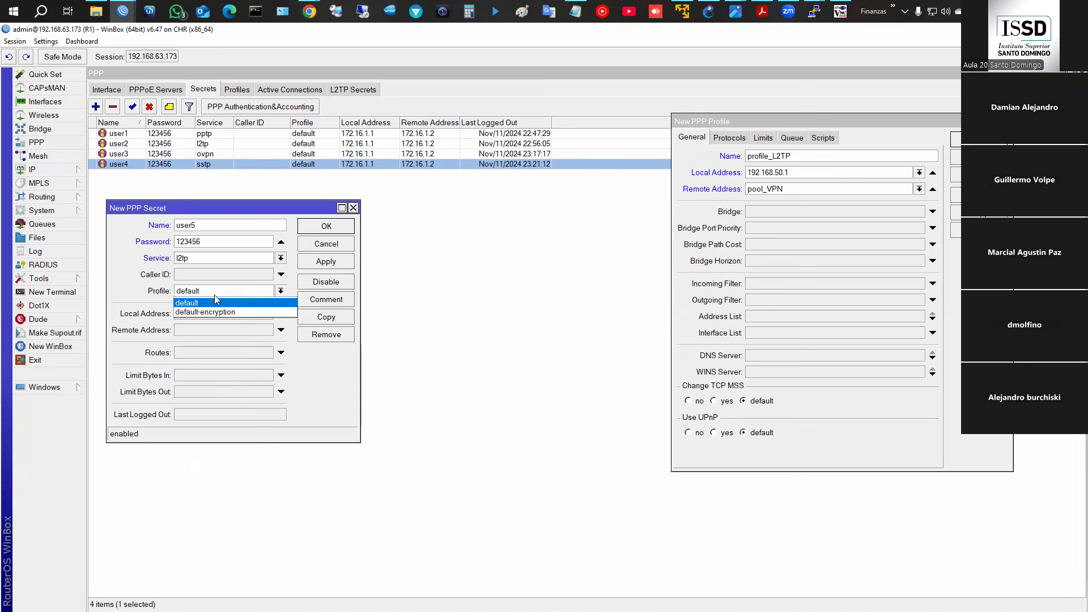
pyautogui.click(979, 174)
pyautogui.click(979, 175)
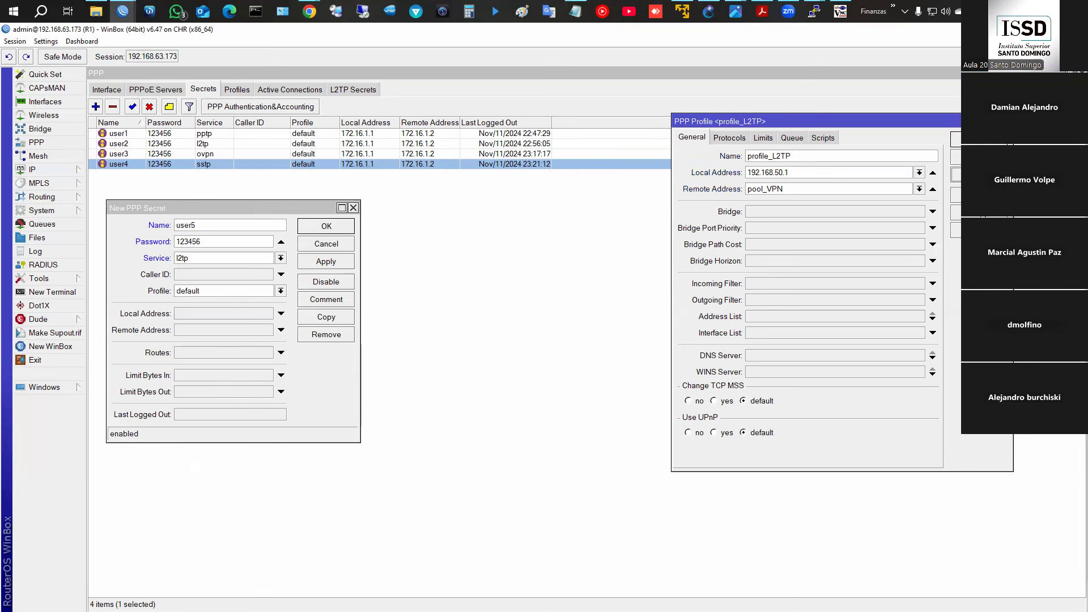
pyautogui.click(257, 292)
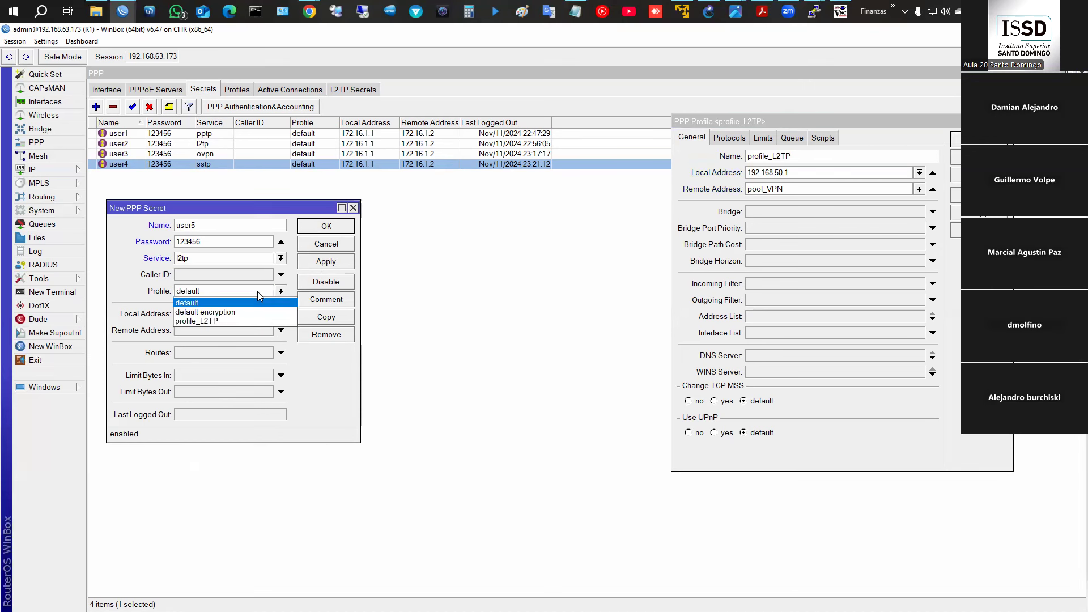
pyautogui.click(224, 319)
pyautogui.moveTo(103, 308)
pyautogui.mouseDown()
pyautogui.moveTo(189, 333)
pyautogui.moveTo(299, 343)
pyautogui.mouseUp()
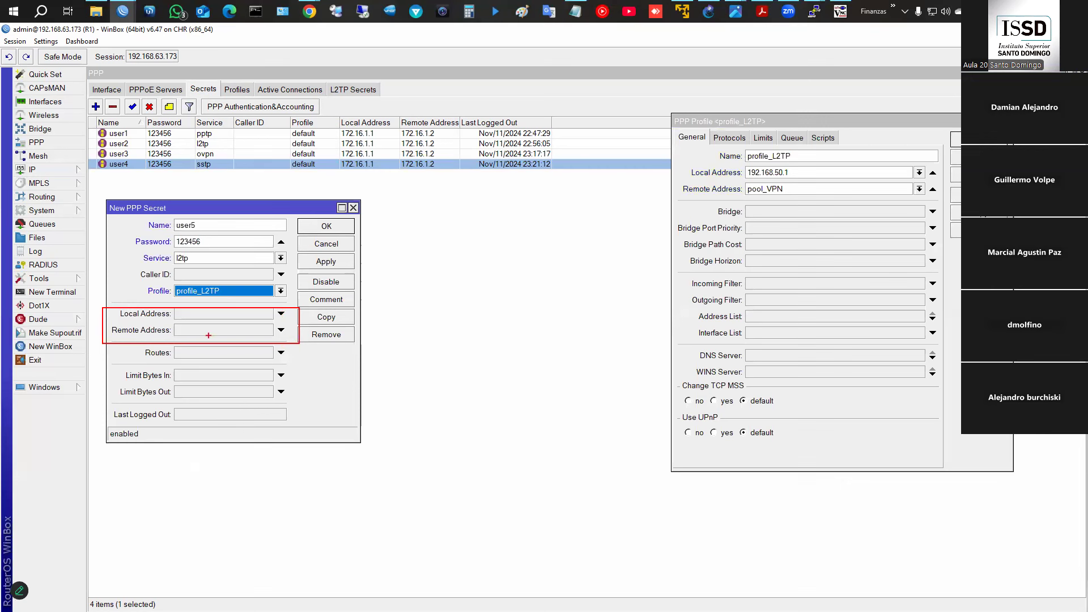
# - Annotate that user5's addresses stay empty, and finish the profile local address as 192.168.50.1
pyautogui.press('Escape')
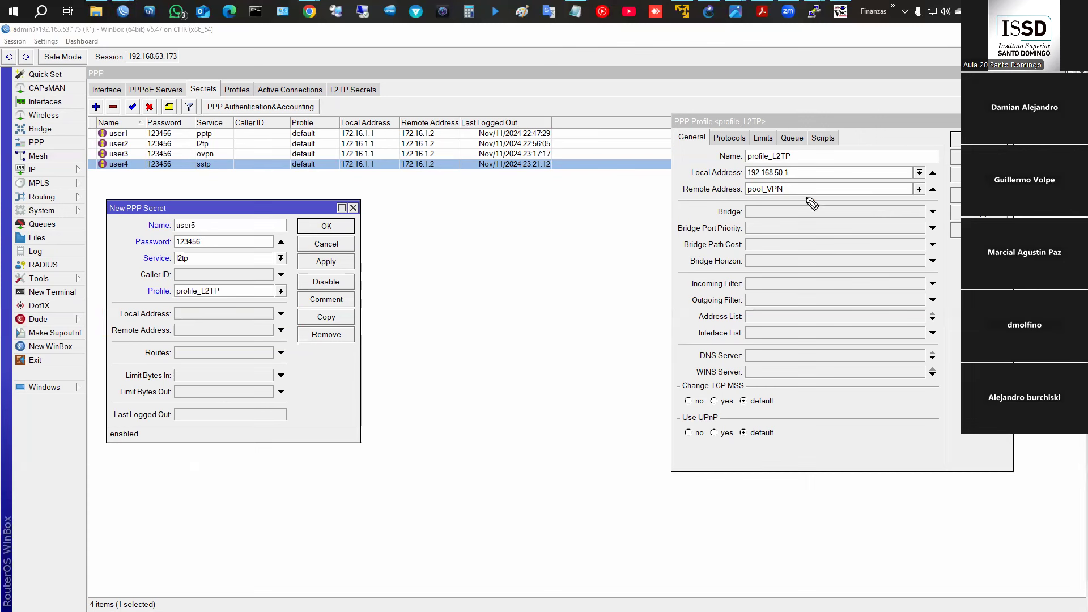
pyautogui.moveTo(675, 173)
pyautogui.mouseDown()
pyautogui.moveTo(779, 166)
pyautogui.moveTo(688, 202)
pyautogui.mouseUp()
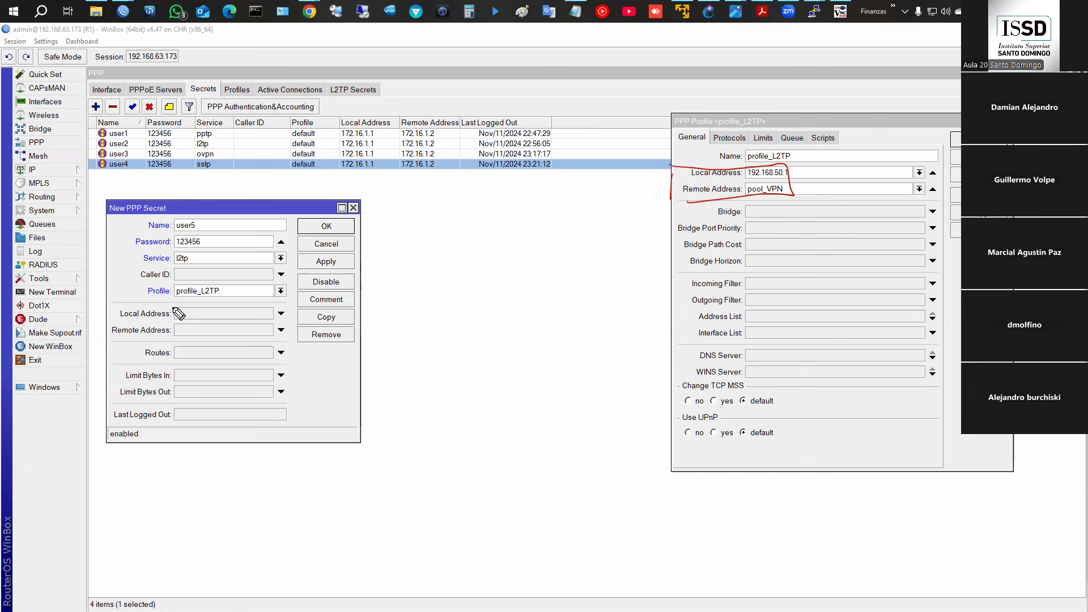
pyautogui.moveTo(176, 335)
pyautogui.mouseDown()
pyautogui.moveTo(197, 308)
pyautogui.moveTo(278, 339)
pyautogui.moveTo(177, 341)
pyautogui.mouseUp()
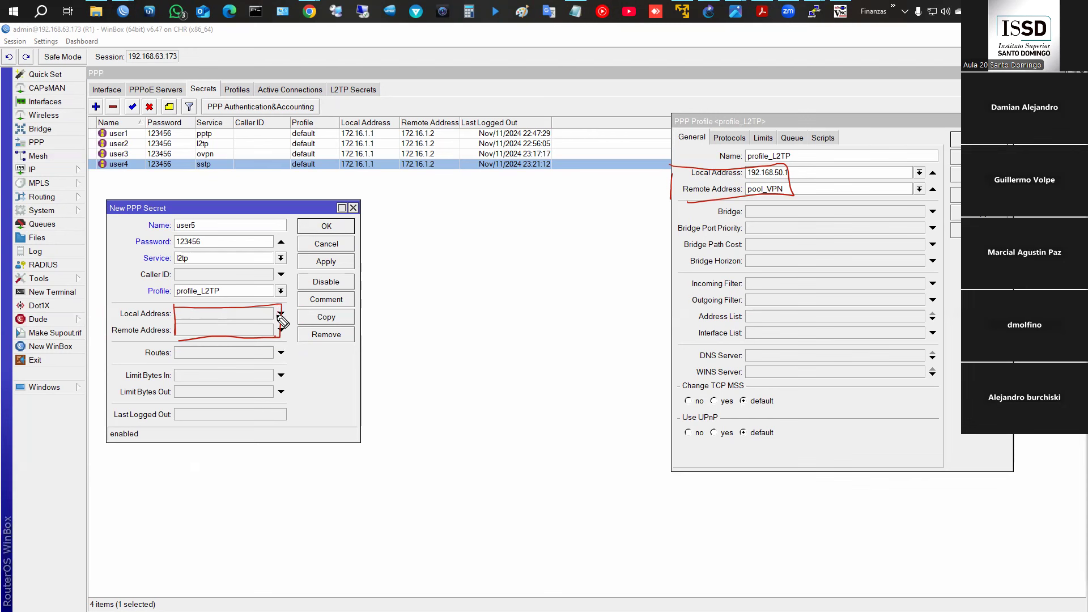
pyautogui.moveTo(270, 314); pyautogui.dragTo(278, 322)
pyautogui.moveTo(277, 314)
pyautogui.mouseDown()
pyautogui.moveTo(270, 322)
pyautogui.moveTo(275, 309)
pyautogui.mouseUp()
pyautogui.moveTo(683, 176); pyautogui.dragTo(685, 181)
pyautogui.moveTo(287, 324)
pyautogui.mouseDown()
pyautogui.moveTo(359, 305)
pyautogui.moveTo(286, 324)
pyautogui.mouseUp()
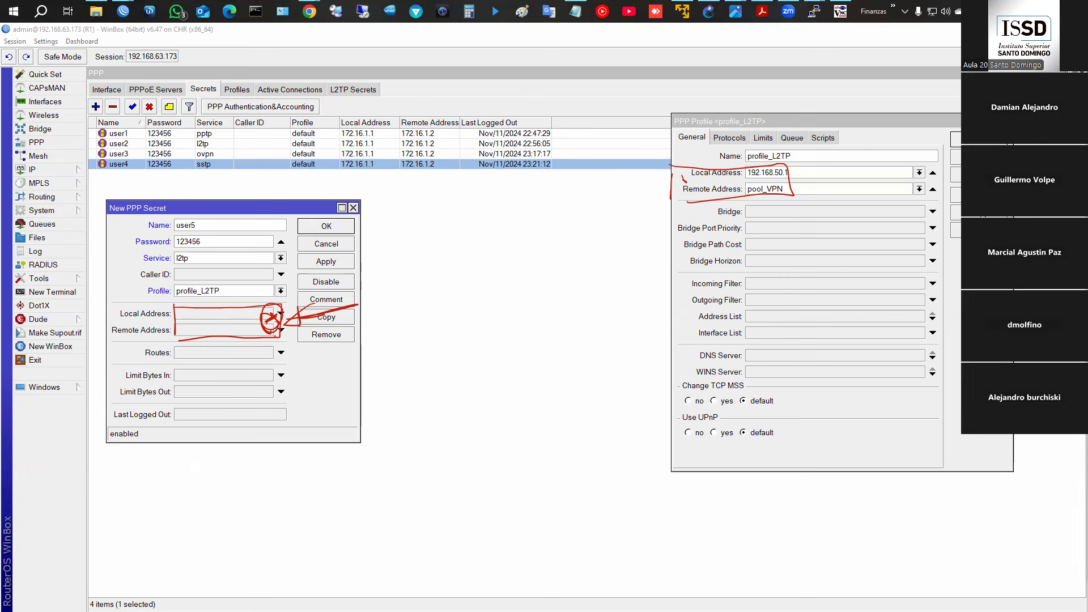
pyautogui.press('Escape')
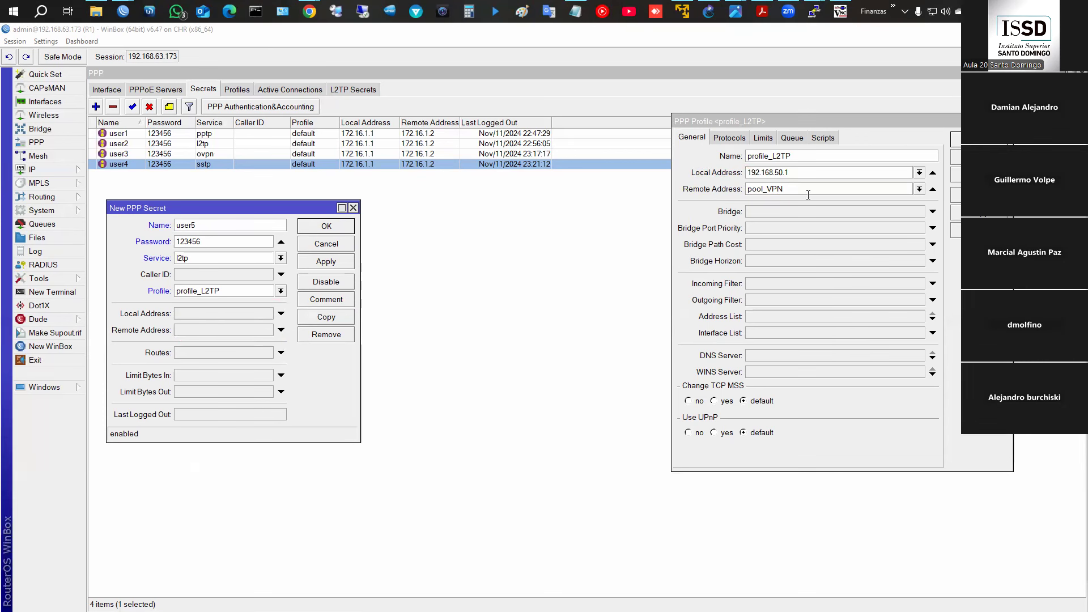
pyautogui.write('1')
# - Unset user5's remote address, save the secret, and close profile_L2TP
pyautogui.click(177, 331)
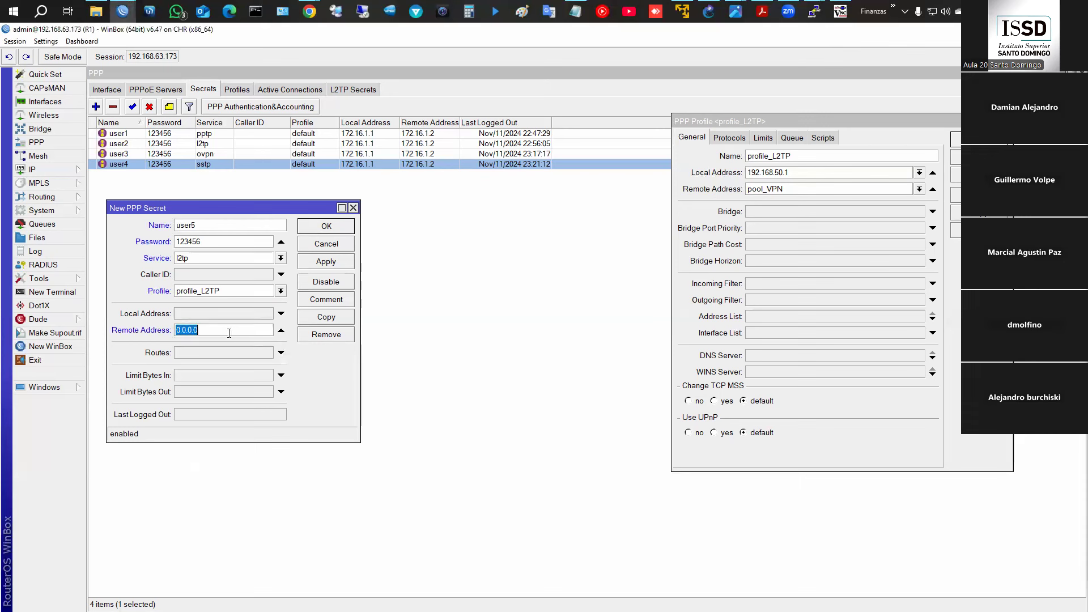
pyautogui.click(281, 330)
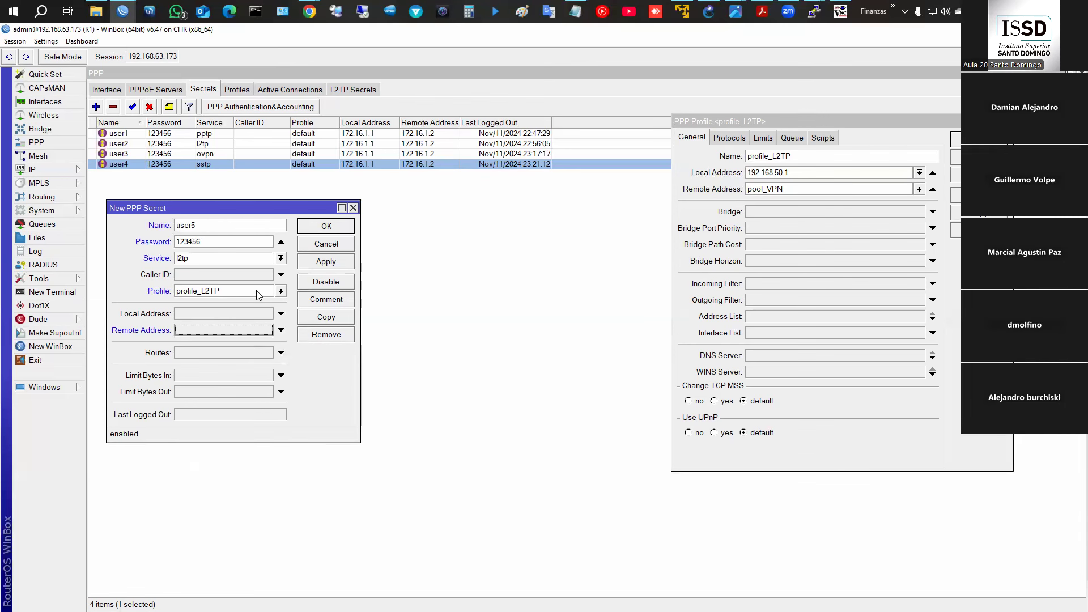
pyautogui.click(326, 226)
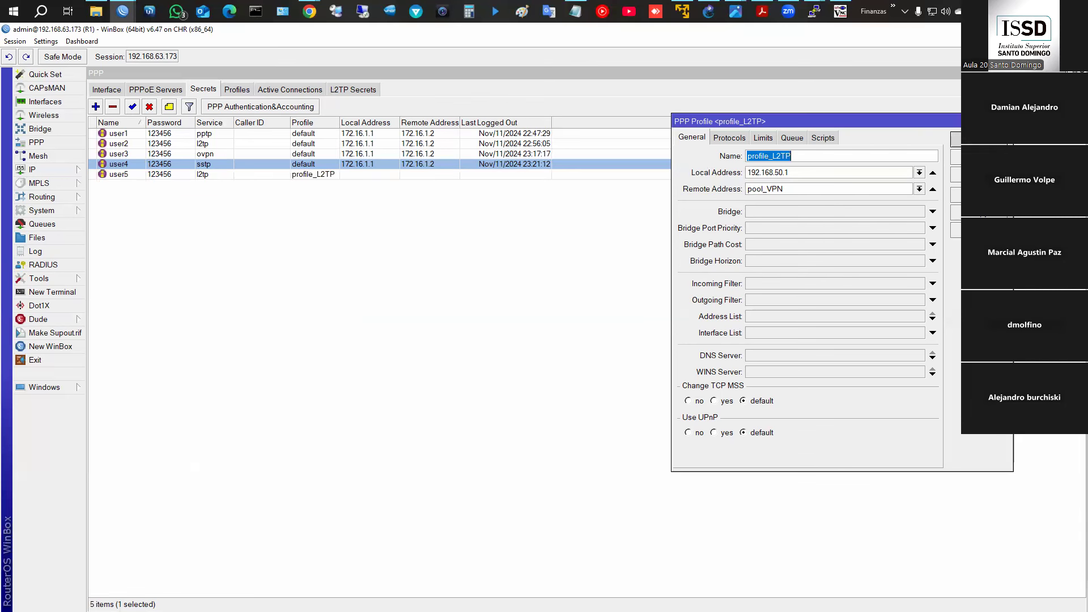
pyautogui.click(981, 139)
# - Enable the L2TP server in the PPP interface settings
pyautogui.click(105, 90)
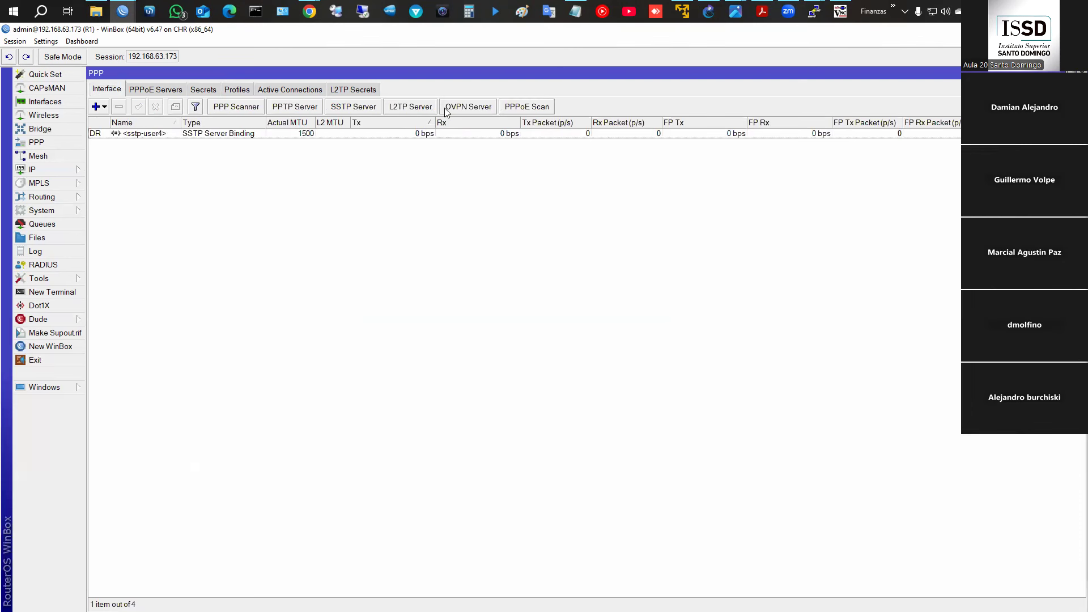
pyautogui.click(429, 106)
pyautogui.click(306, 126)
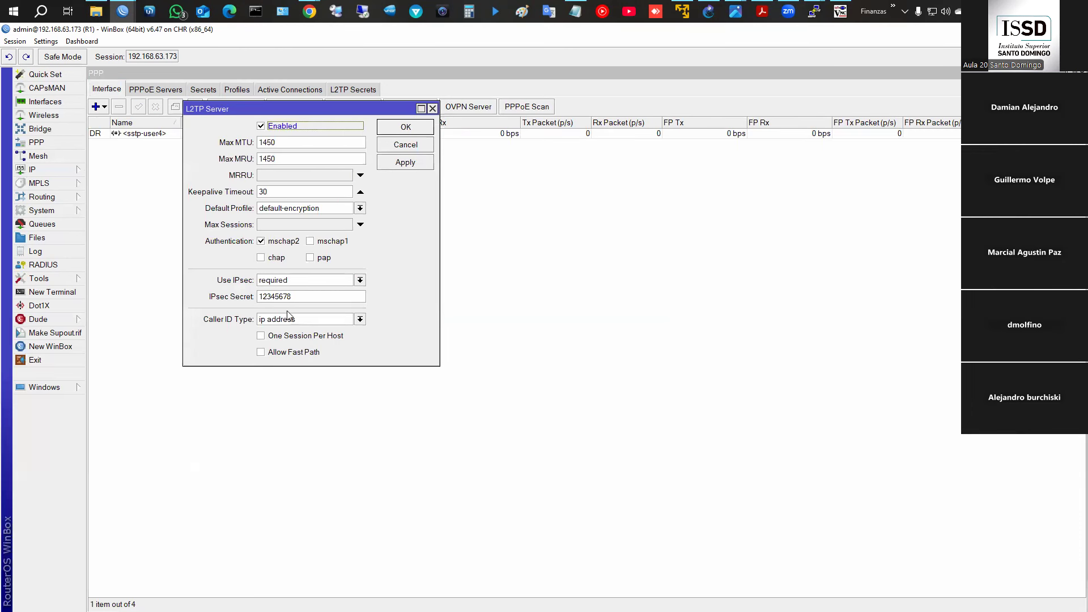
pyautogui.click(411, 132)
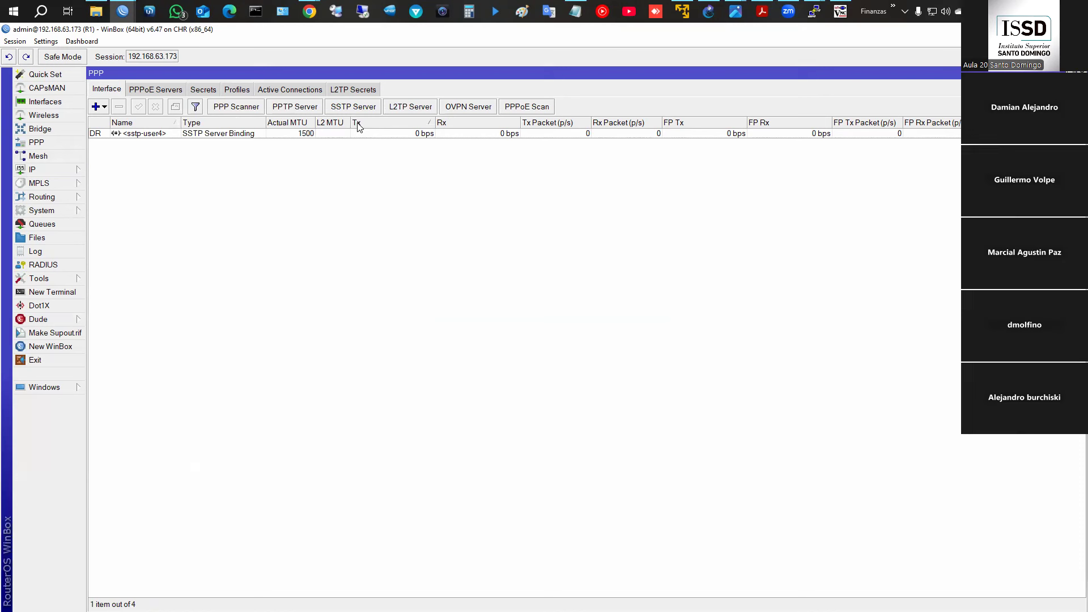
# - Review active PPP connections and the SSTP server settings, then restore the window size
pyautogui.click(291, 91)
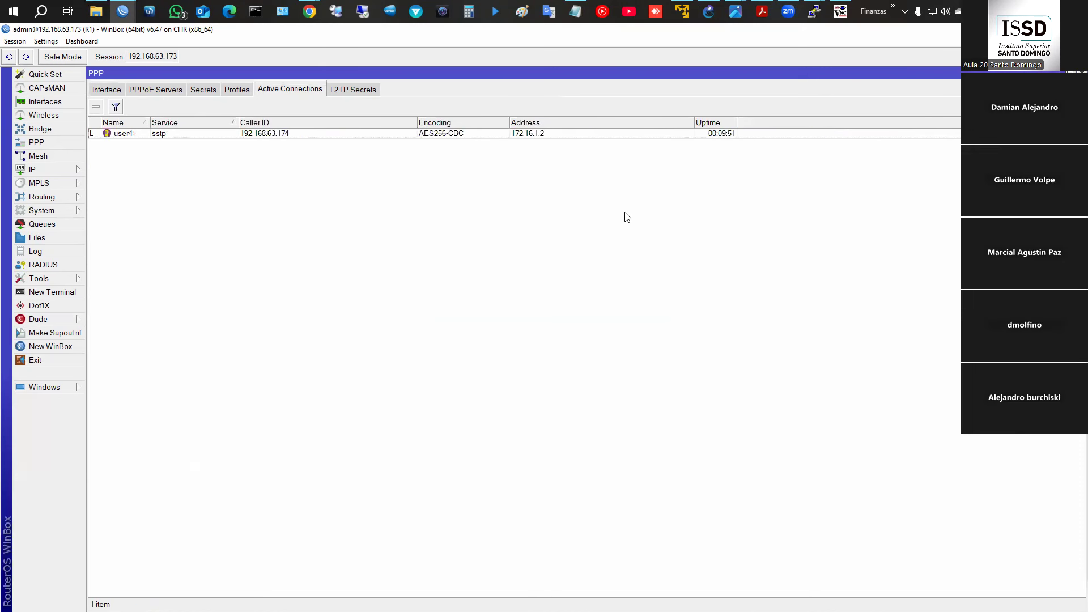
pyautogui.click(113, 90)
pyautogui.click(358, 107)
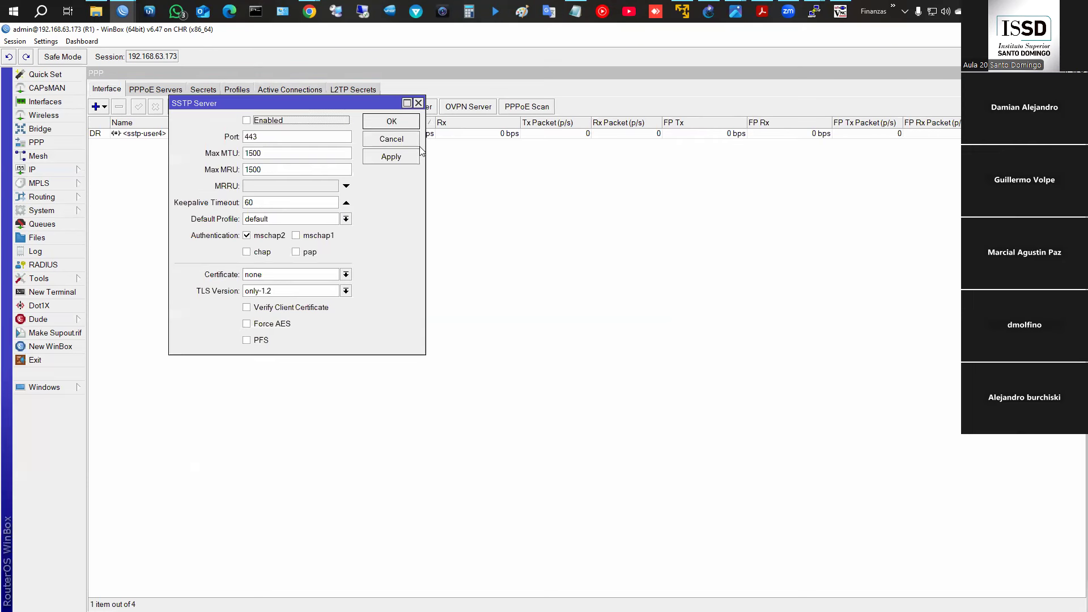
pyautogui.click(400, 139)
pyautogui.click(280, 92)
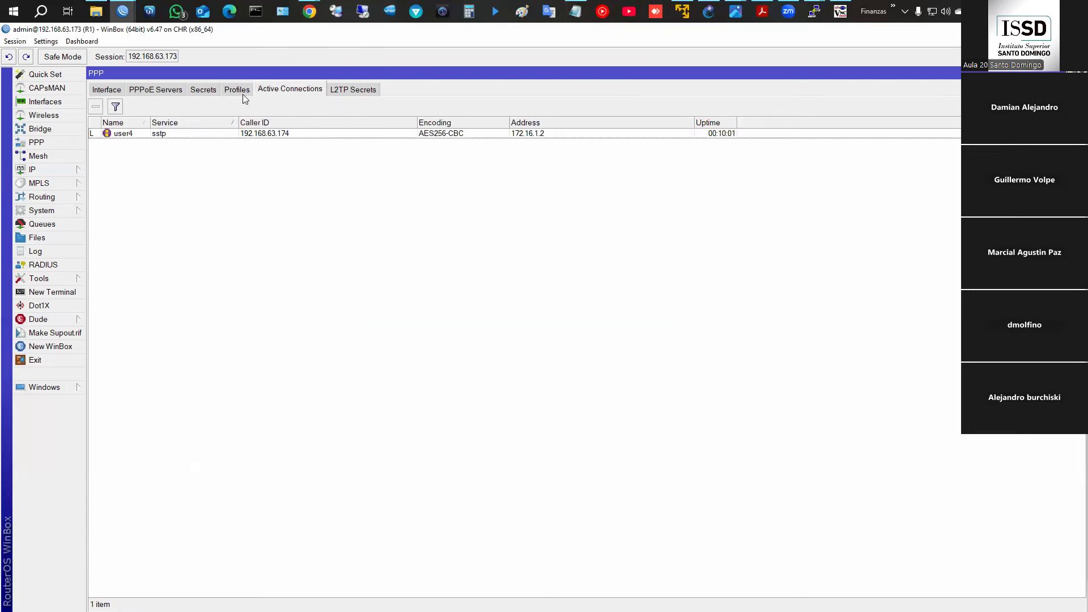
pyautogui.click(1049, 29)
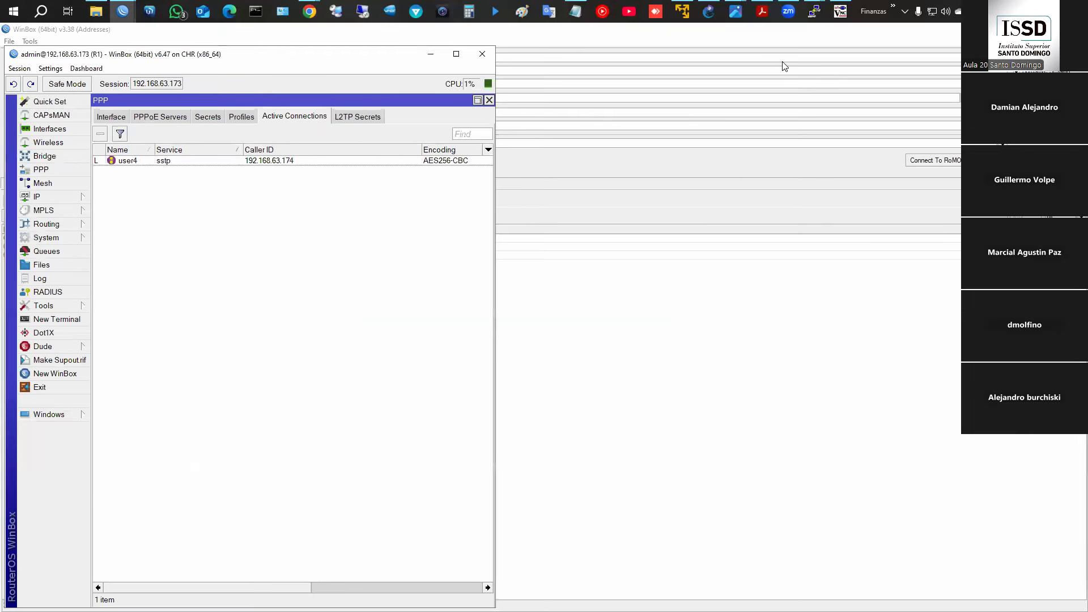
# - Select user4's SSTP connection and review the SSTP and L2TP server settings
pyautogui.click(124, 10)
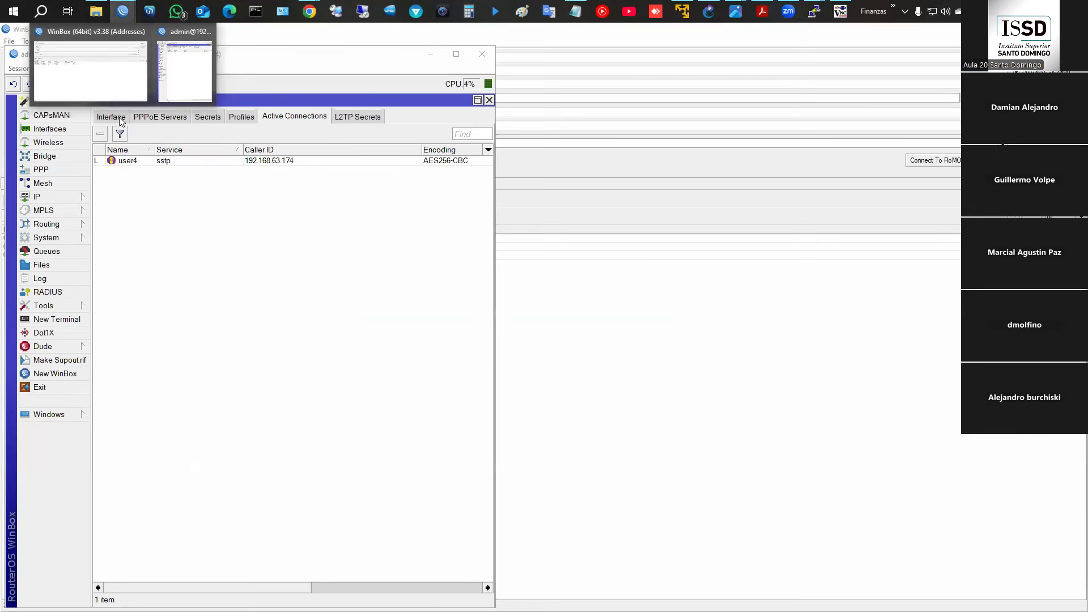
pyautogui.click(206, 162)
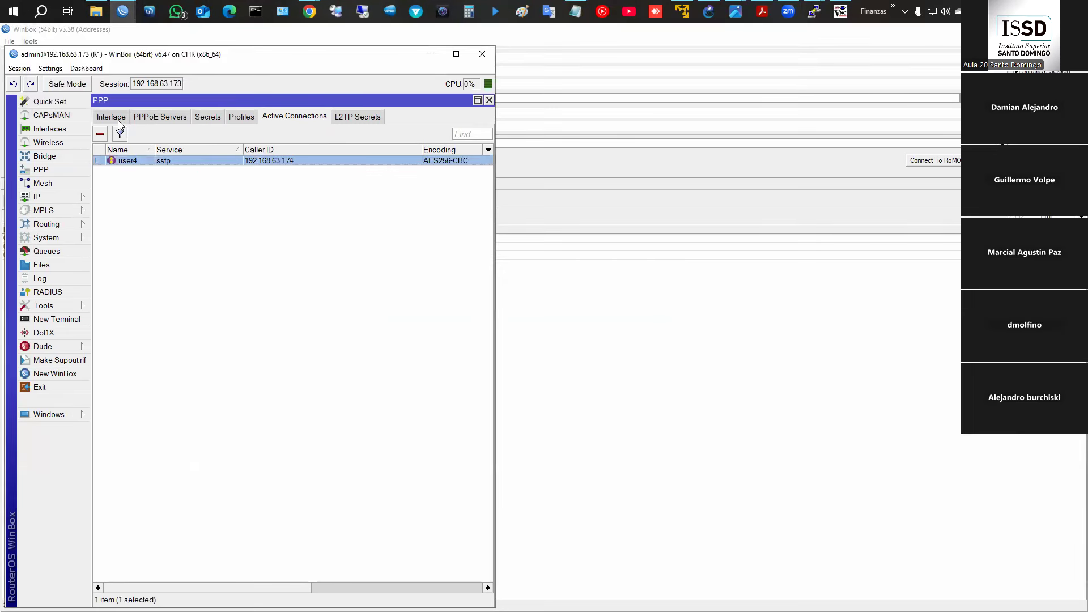
pyautogui.click(119, 120)
pyautogui.click(354, 136)
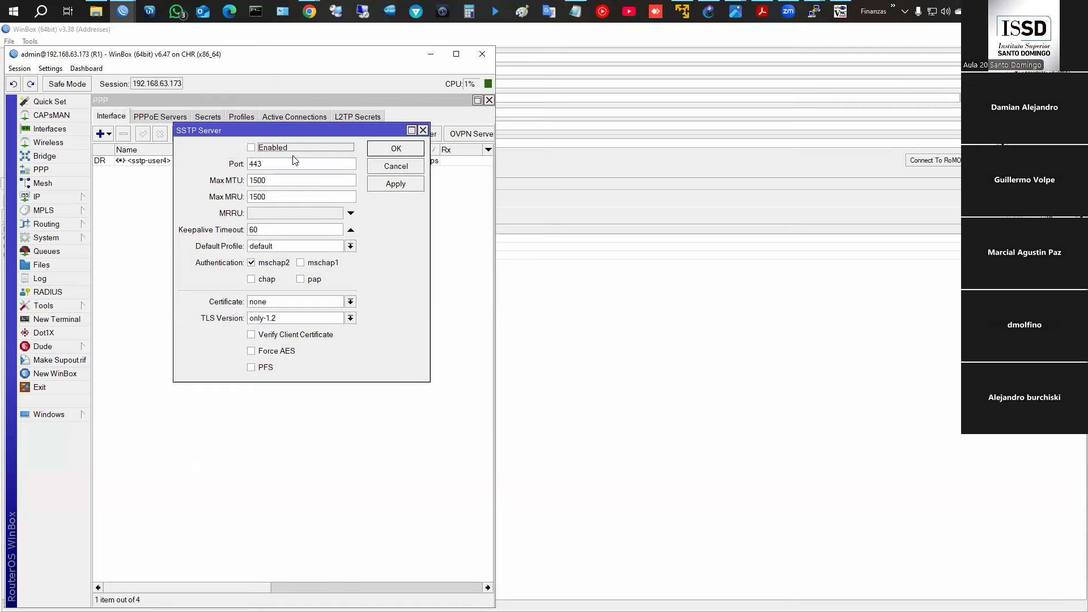
pyautogui.click(399, 166)
pyautogui.click(415, 134)
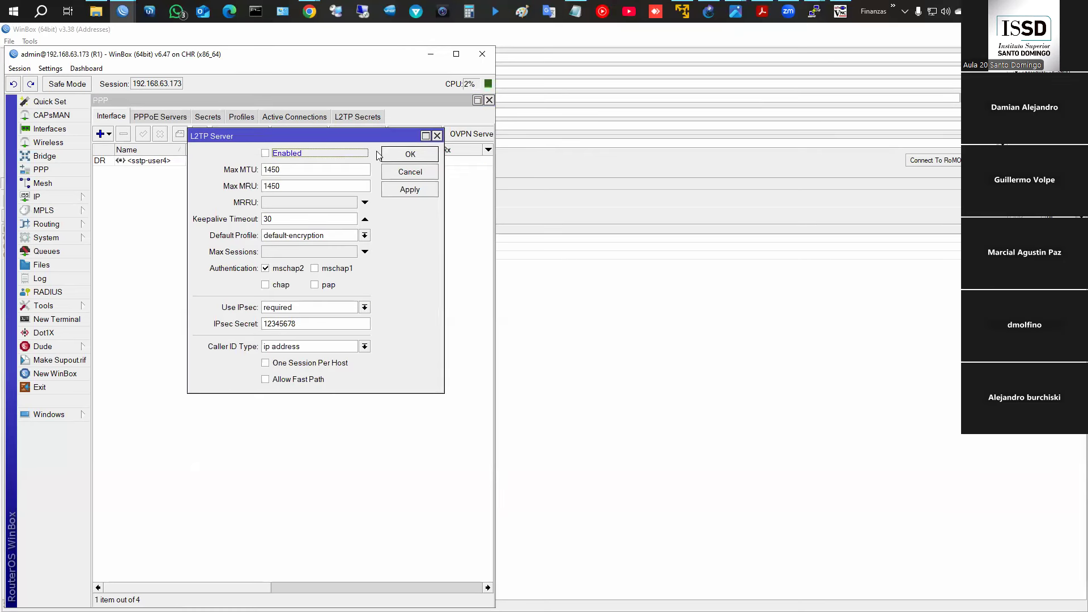
pyautogui.click(408, 151)
# - Remove user4's active SSTP session and reconfirm the L2TP server settings
pyautogui.click(285, 117)
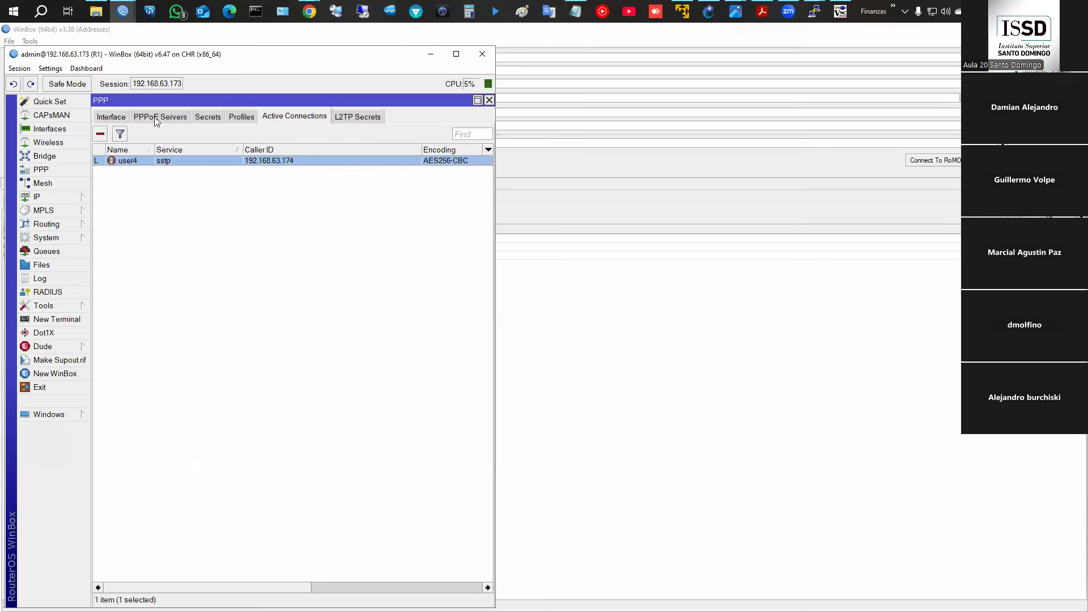
pyautogui.click(101, 135)
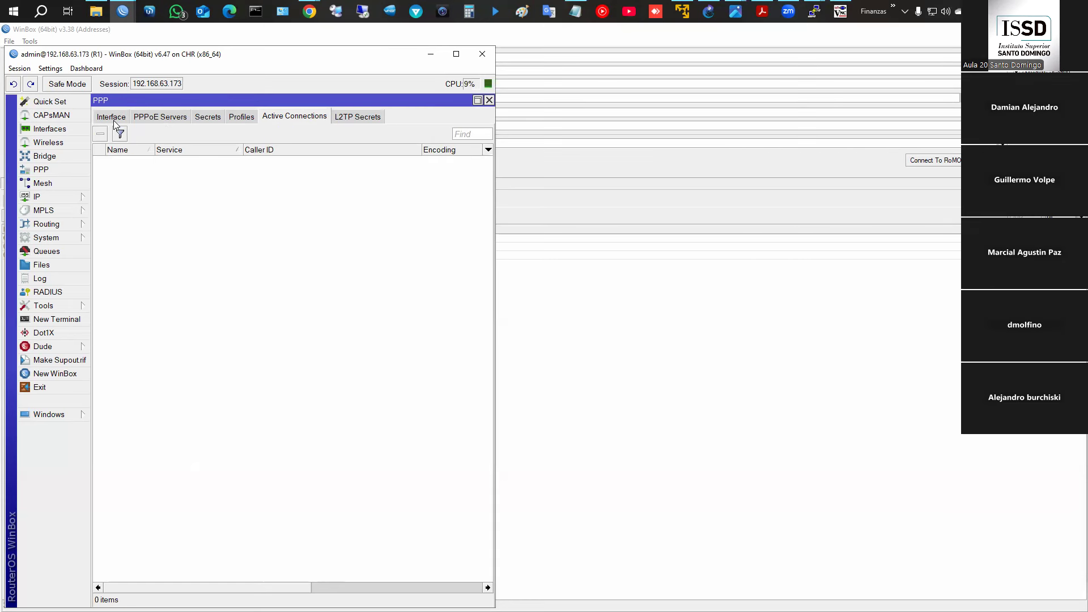
pyautogui.click(112, 117)
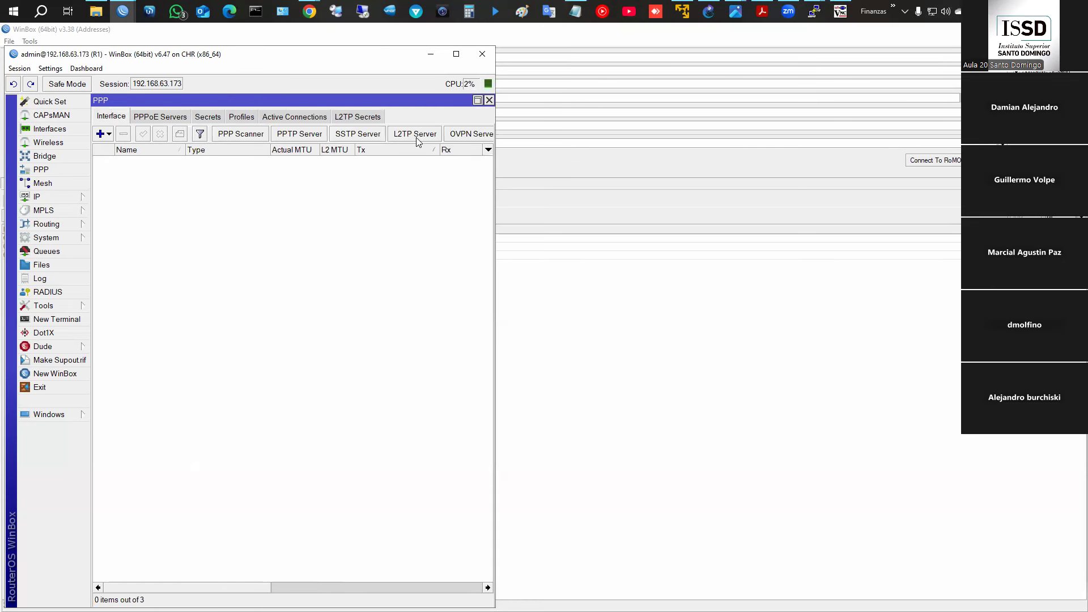
pyautogui.click(415, 134)
pyautogui.click(414, 153)
# - Bring up the Windows 10 VM viewer, try signing in, and dismiss the incorrect-password message
pyautogui.click(841, 11)
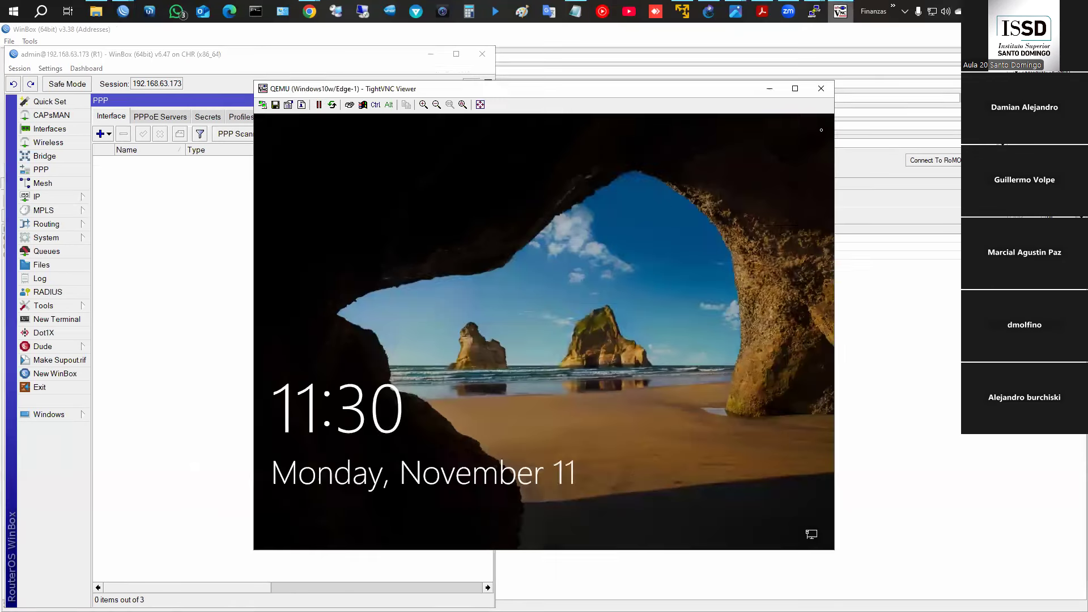
pyautogui.click(621, 202)
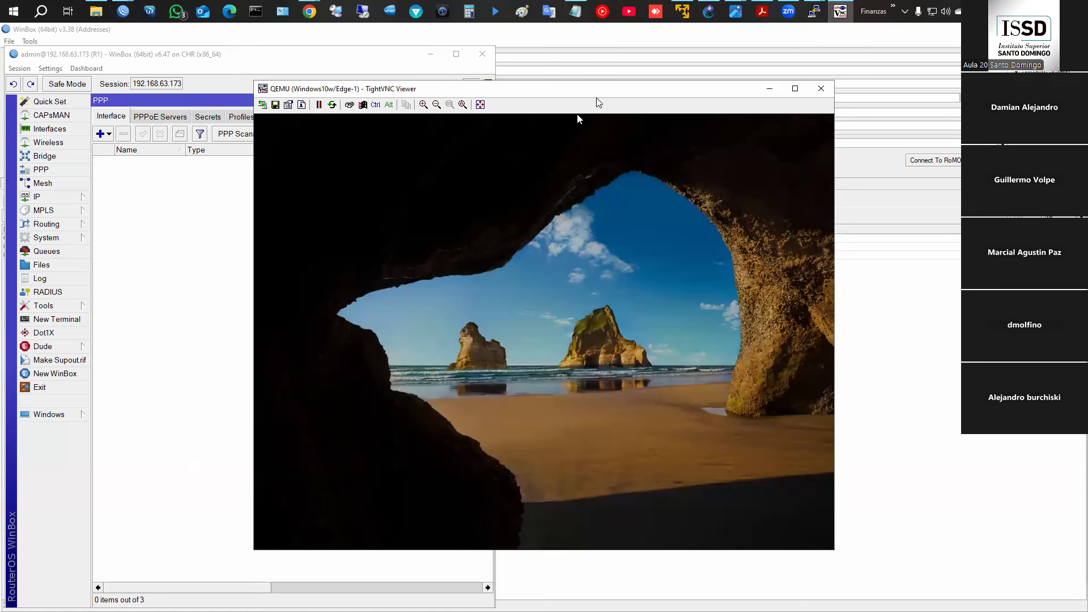
pyautogui.moveTo(597, 89); pyautogui.dragTo(846, 76)
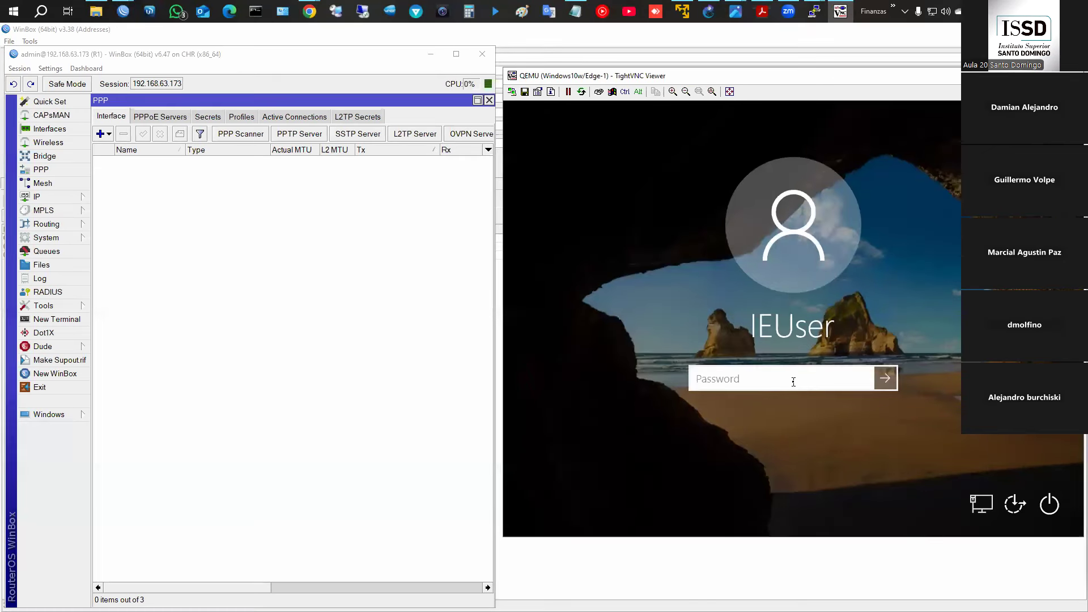
pyautogui.write('••••••••')
pyautogui.press('Return')
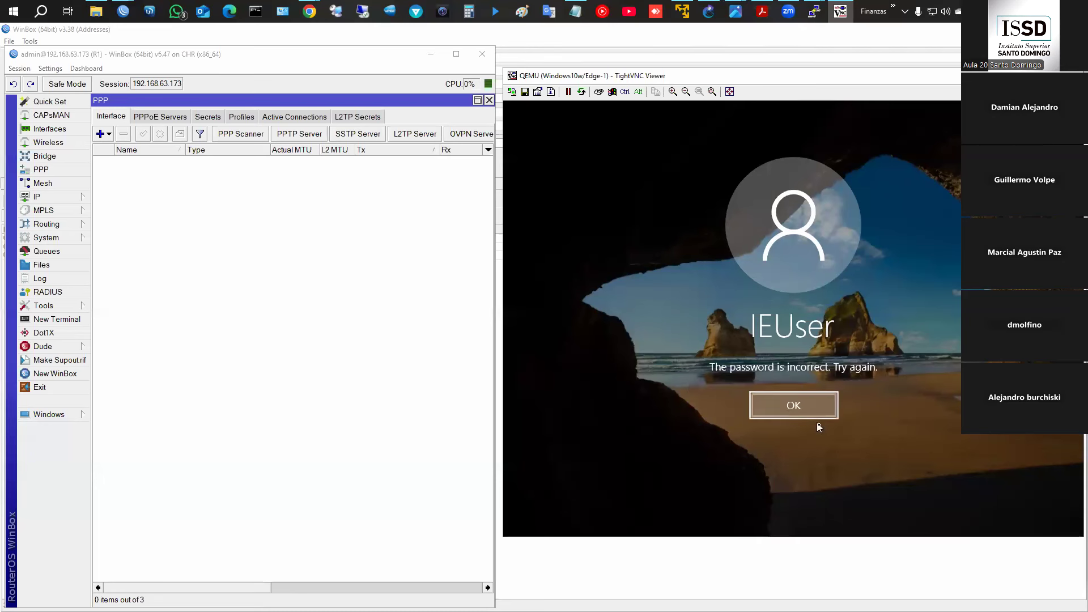
pyautogui.click(826, 416)
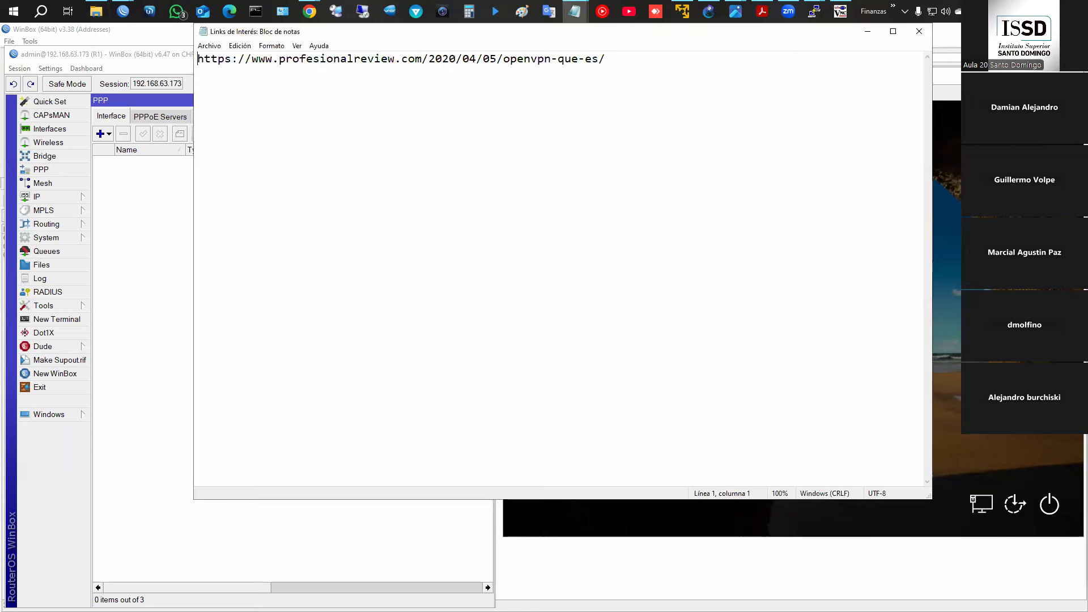
# - Close the reference notes and retry the sign-in with another password, which is also rejected
pyautogui.click(920, 31)
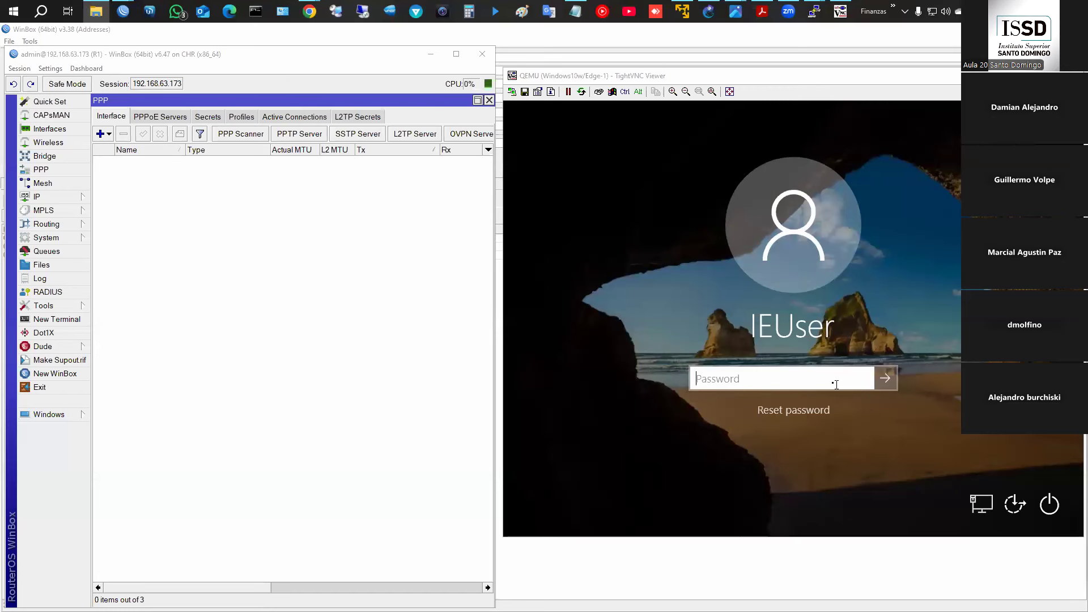
pyautogui.click(832, 382)
pyautogui.write('Passw0rd!')
pyautogui.press('Return')
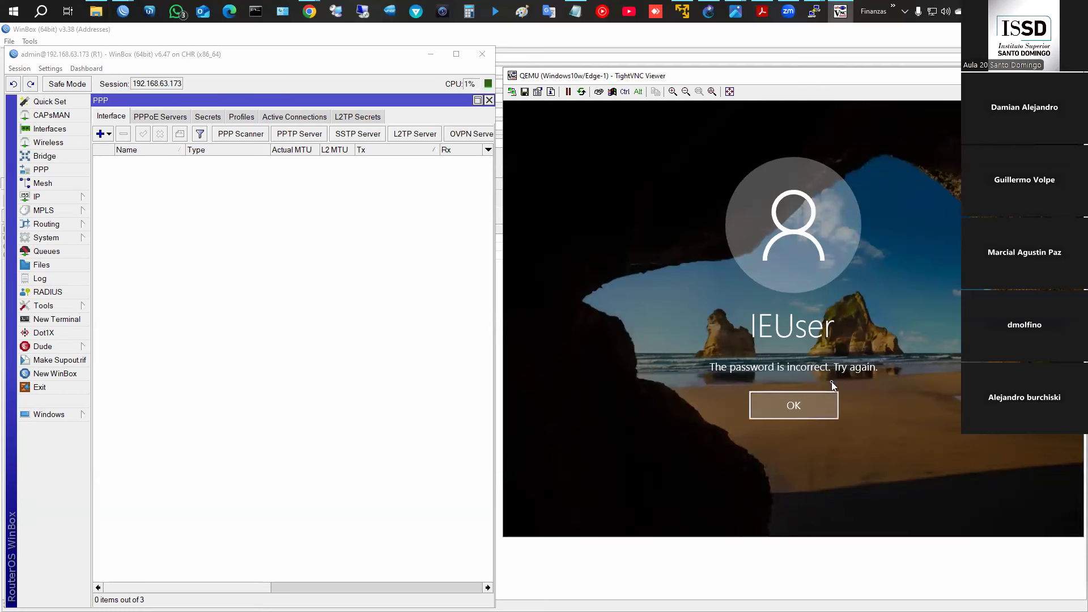
pyautogui.click(814, 409)
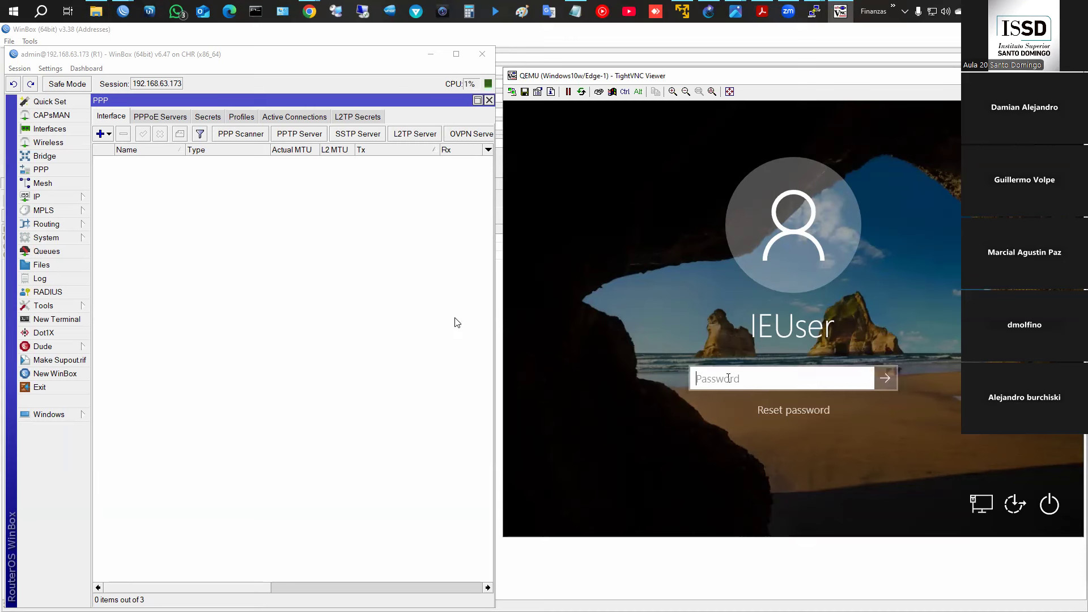
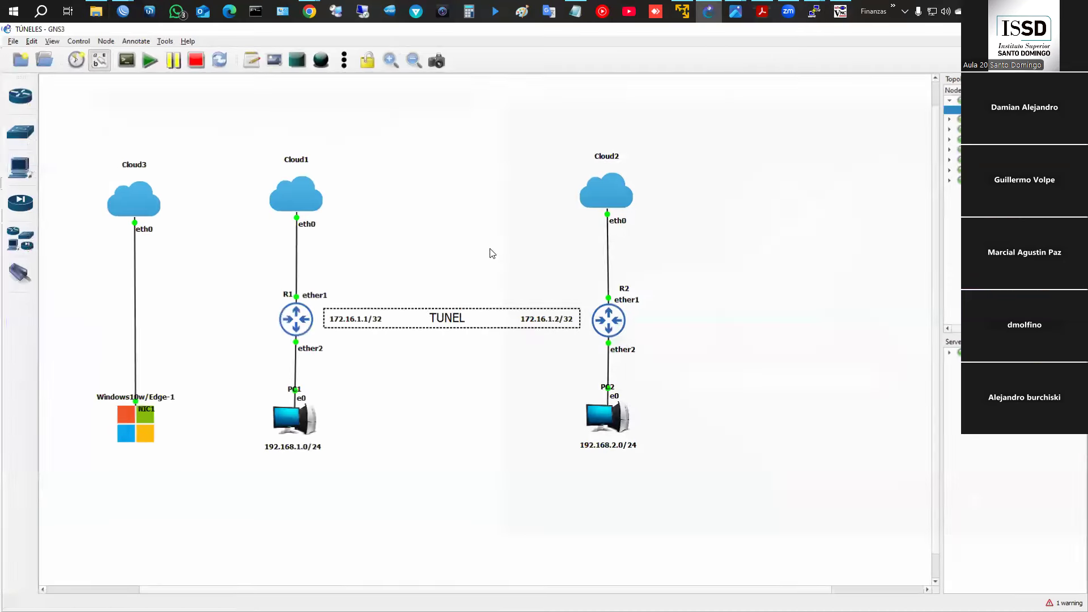
# - Open the Windows 10 w/ Edge template's configuration from the GNS3 device list
pyautogui.rightClick(120, 430)
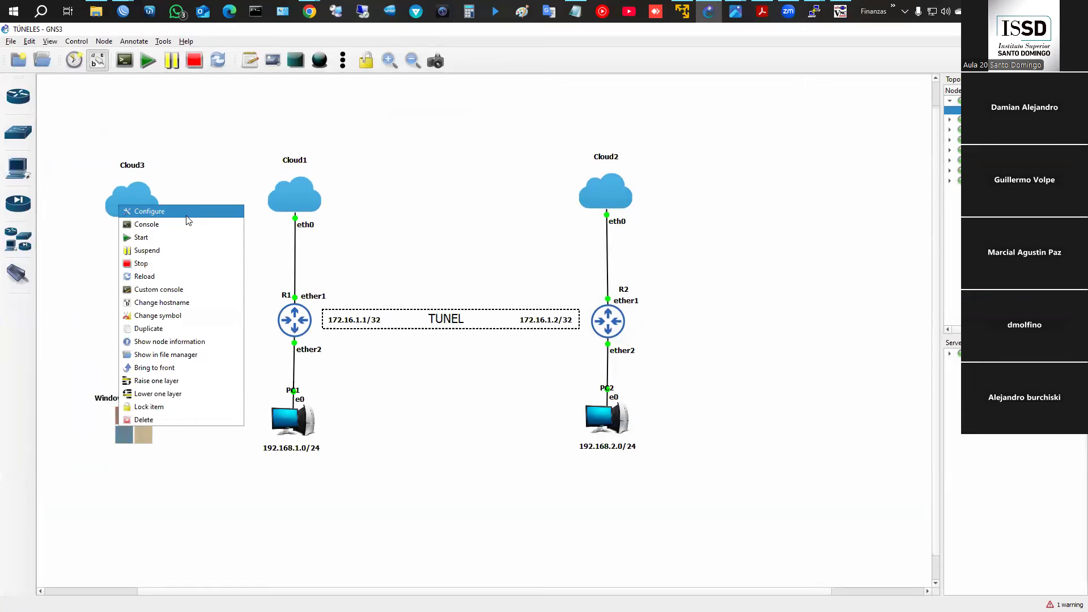
pyautogui.click(19, 241)
pyautogui.rightClick(80, 453)
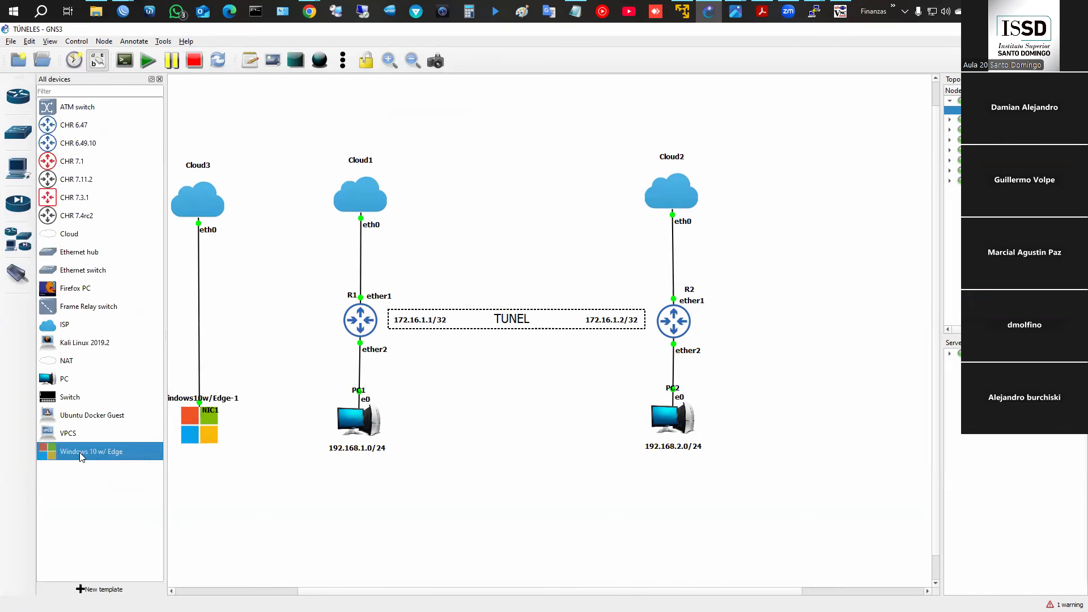
pyautogui.click(111, 473)
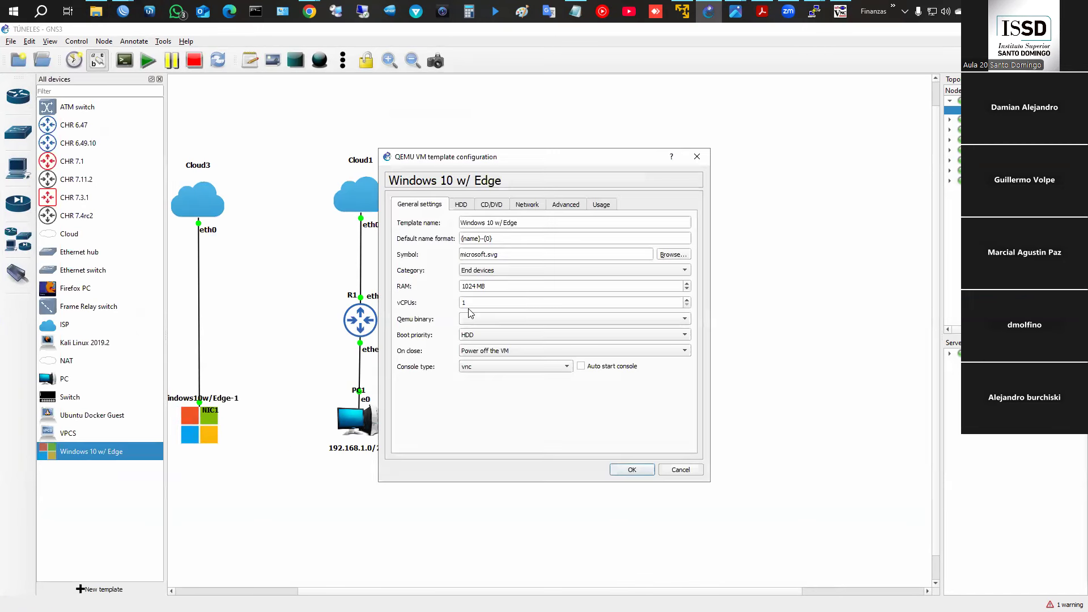
# - Copy the default password from the template's Usage notes and paste it at the VM sign-in screen
pyautogui.click(467, 206)
pyautogui.click(492, 206)
pyautogui.click(530, 205)
pyautogui.click(565, 205)
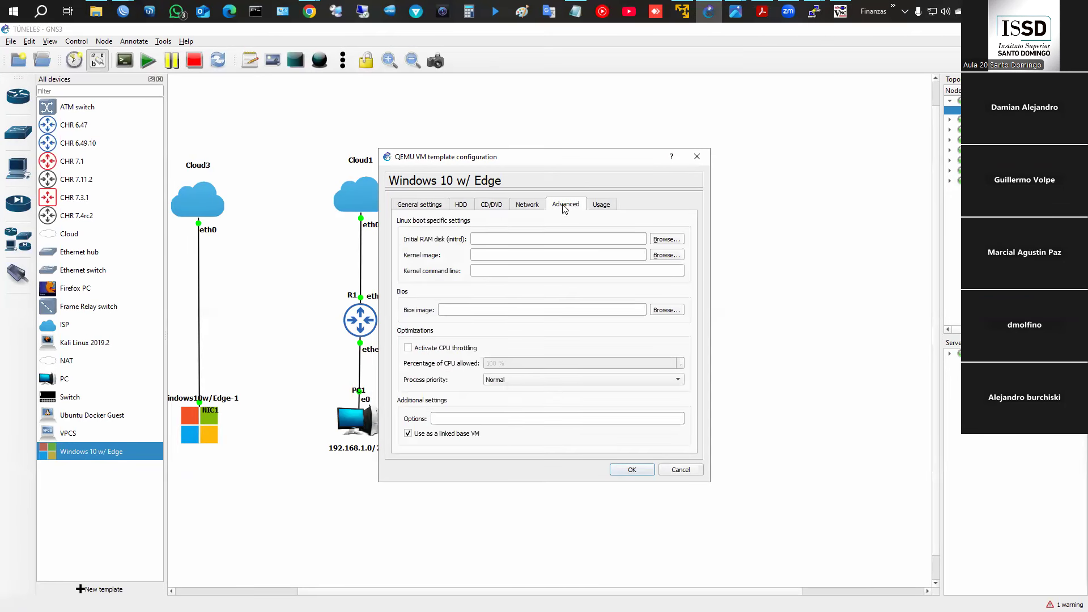
pyautogui.click(602, 205)
pyautogui.moveTo(480, 245); pyautogui.dragTo(527, 250)
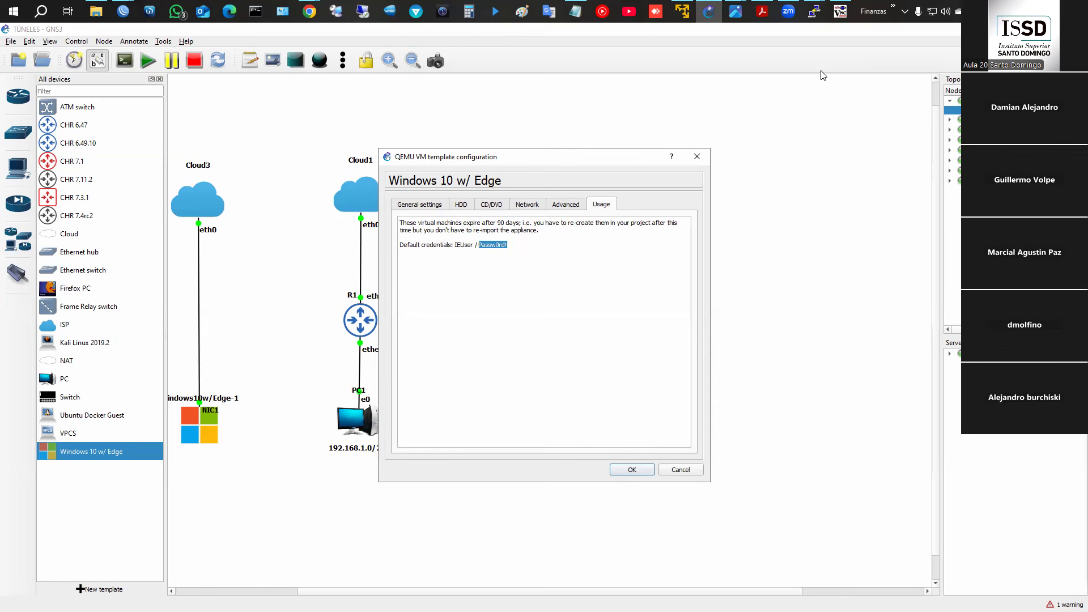
pyautogui.click(841, 12)
pyautogui.hotkey('ctrl', 'v')
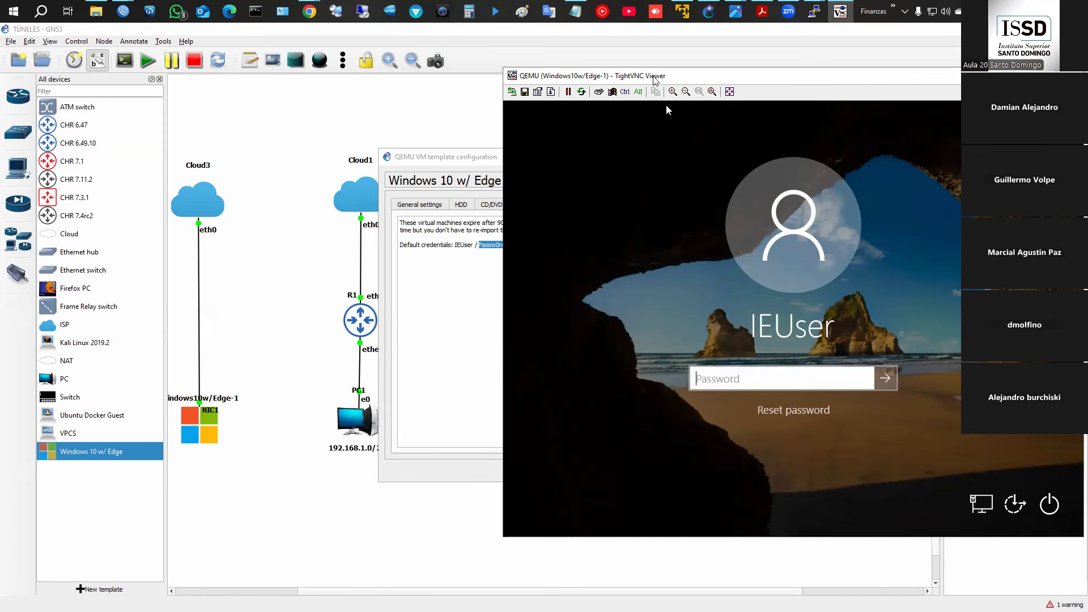
# - Enter the default account password in the TightVNC console to reach the Windows 10 Welcome screen
pyautogui.moveTo(669, 76); pyautogui.dragTo(753, 82)
pyautogui.write('Passw')
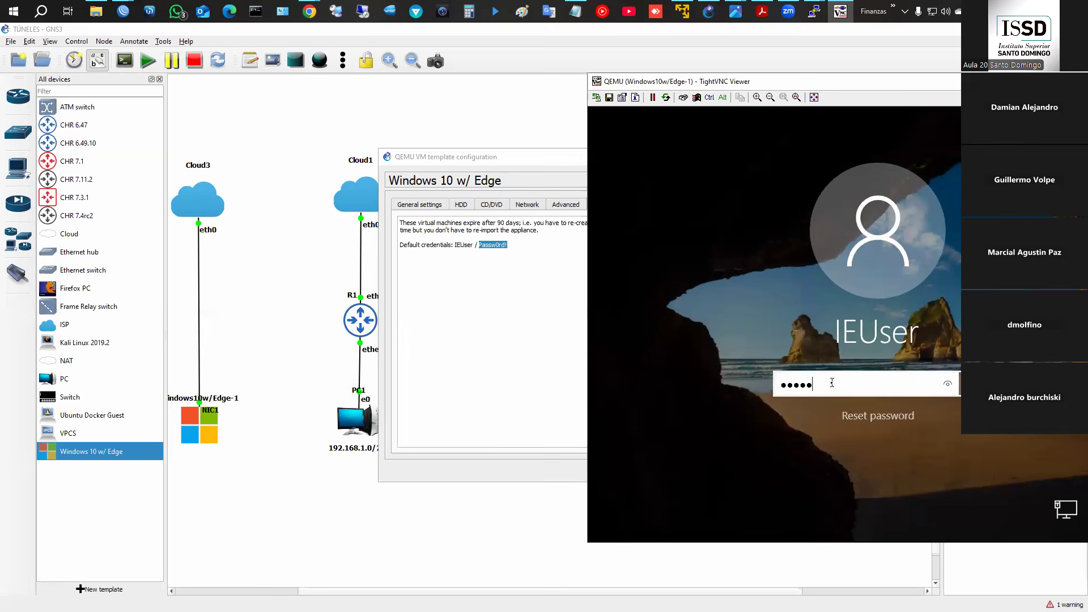
pyautogui.write('0rd!')
pyautogui.press('Return')
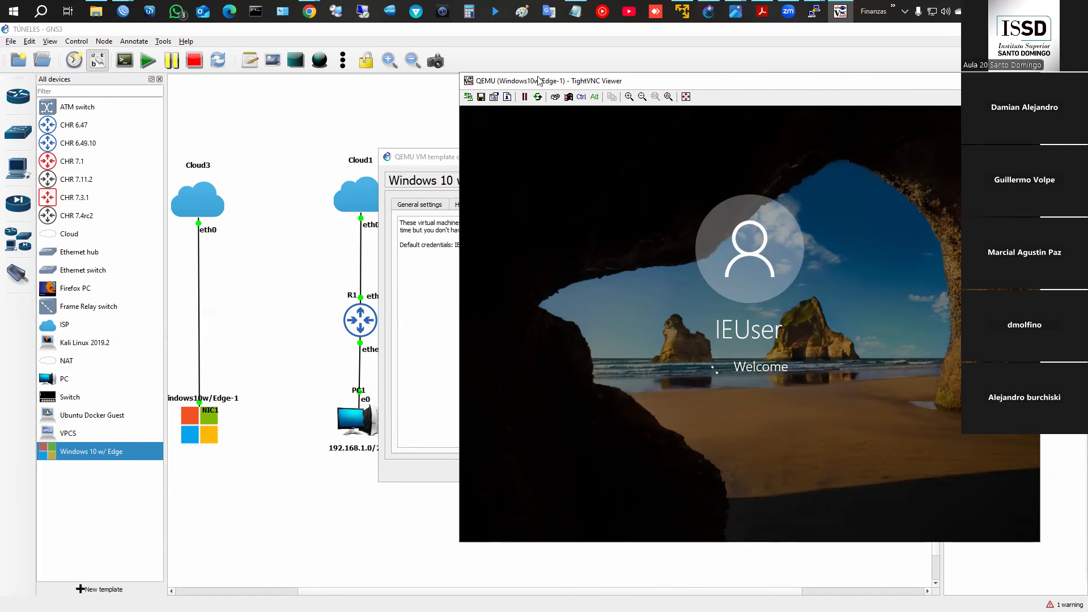
# - Snap R1's WinBox window left and the TightVNC console right, then bring up Windows search
pyautogui.moveTo(123, 11)
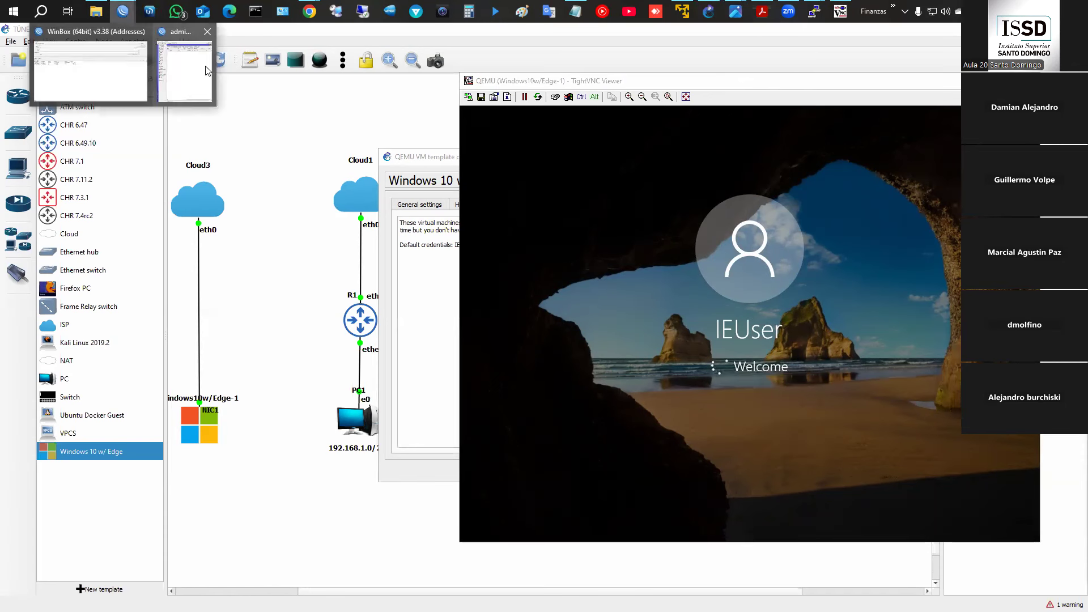
pyautogui.click(206, 68)
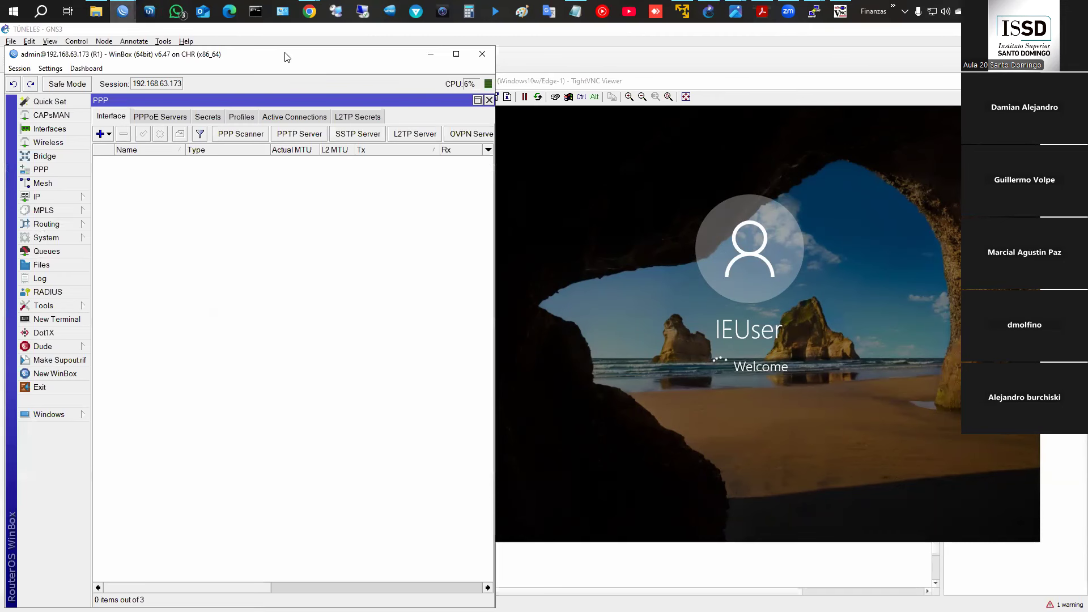
pyautogui.moveTo(287, 56); pyautogui.dragTo(1, 62)
pyautogui.click(926, 499)
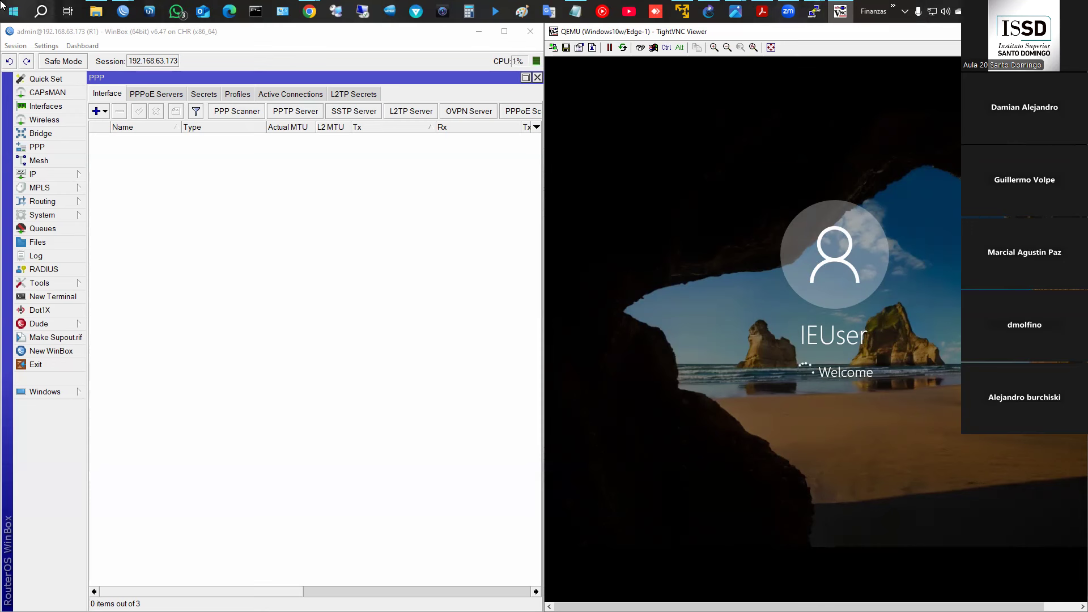
pyautogui.click(41, 11)
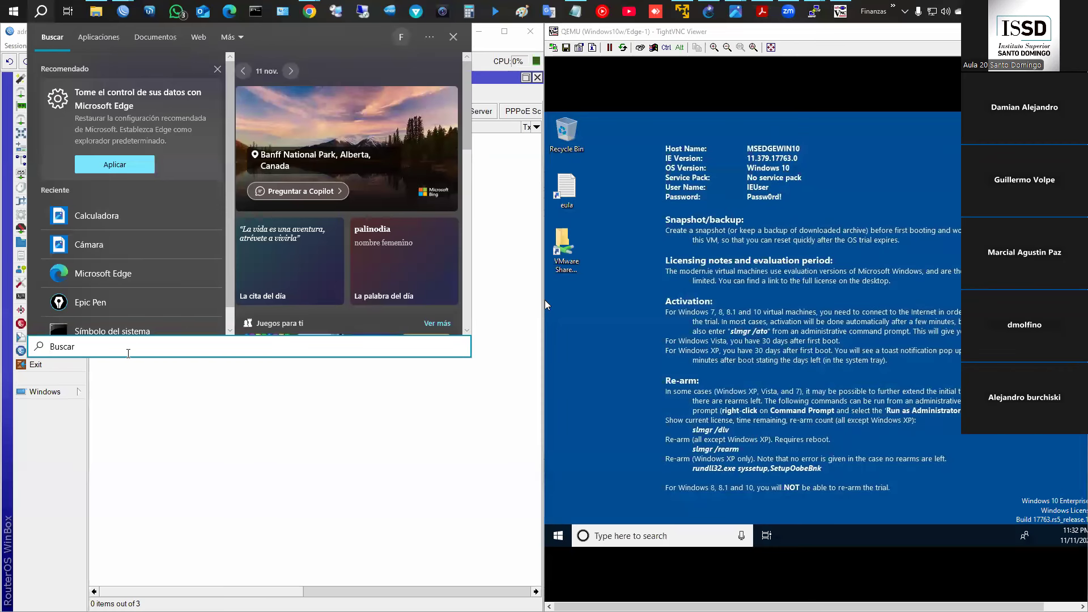
# - Start a new VPN connection in Windows Settings using the built-in Windows provider
pyautogui.write('vpn')
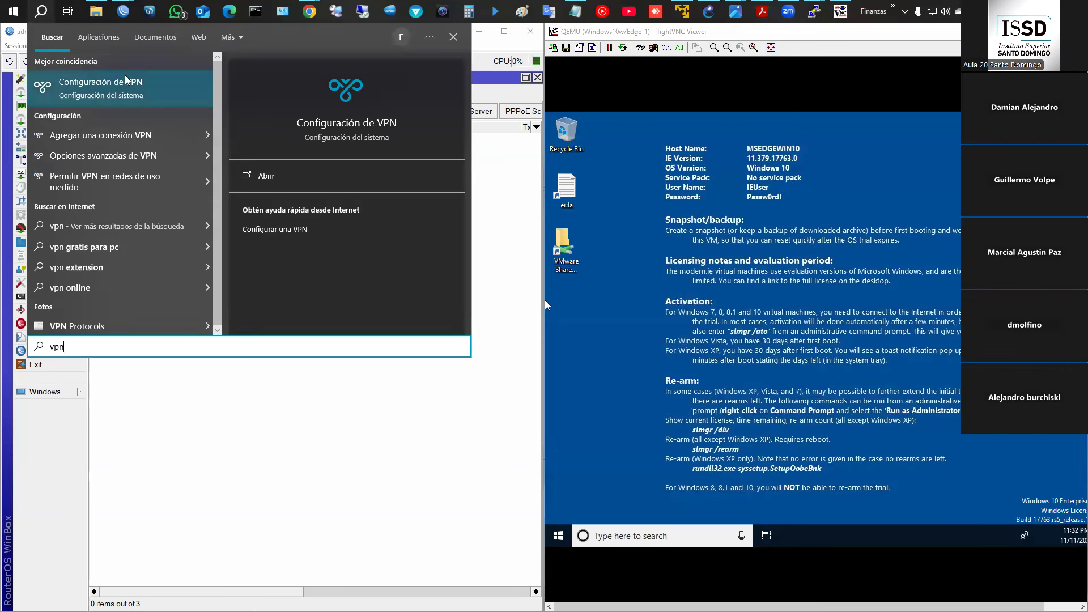
pyautogui.click(202, 94)
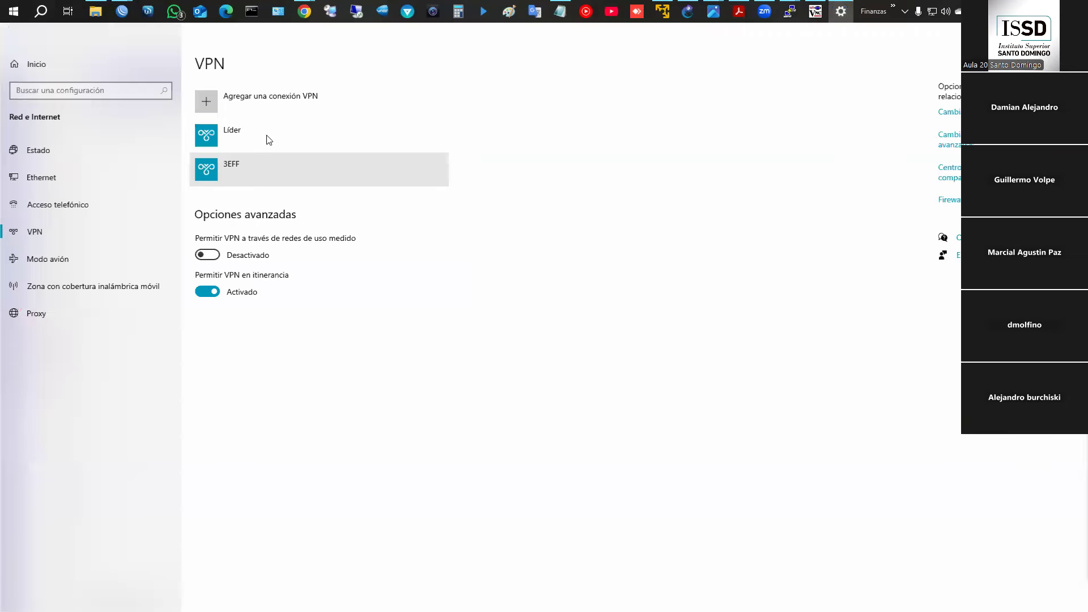
pyautogui.click(252, 99)
pyautogui.click(420, 176)
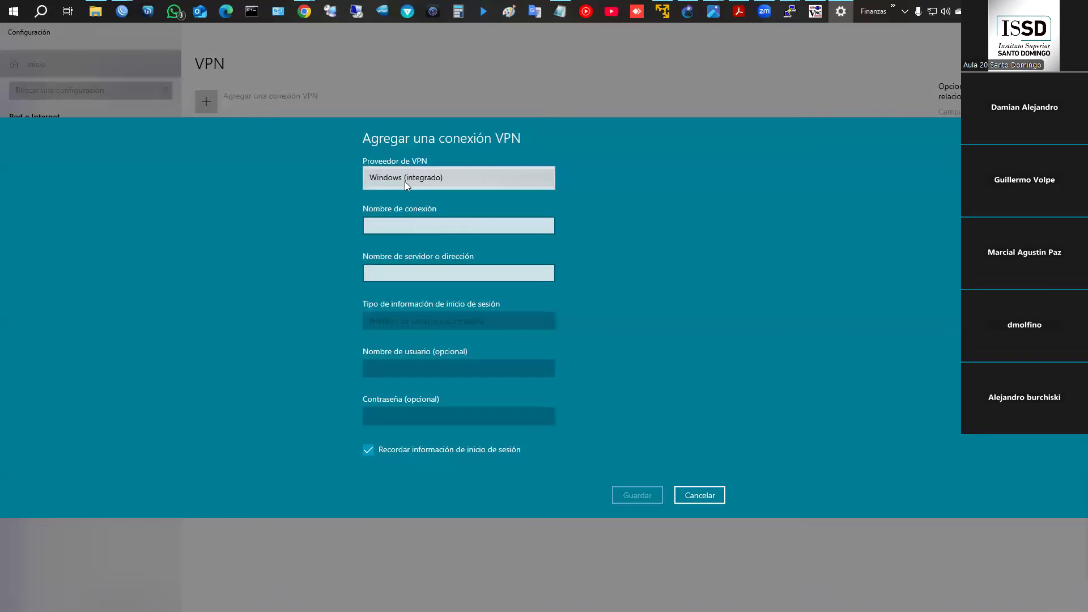
pyautogui.click(405, 180)
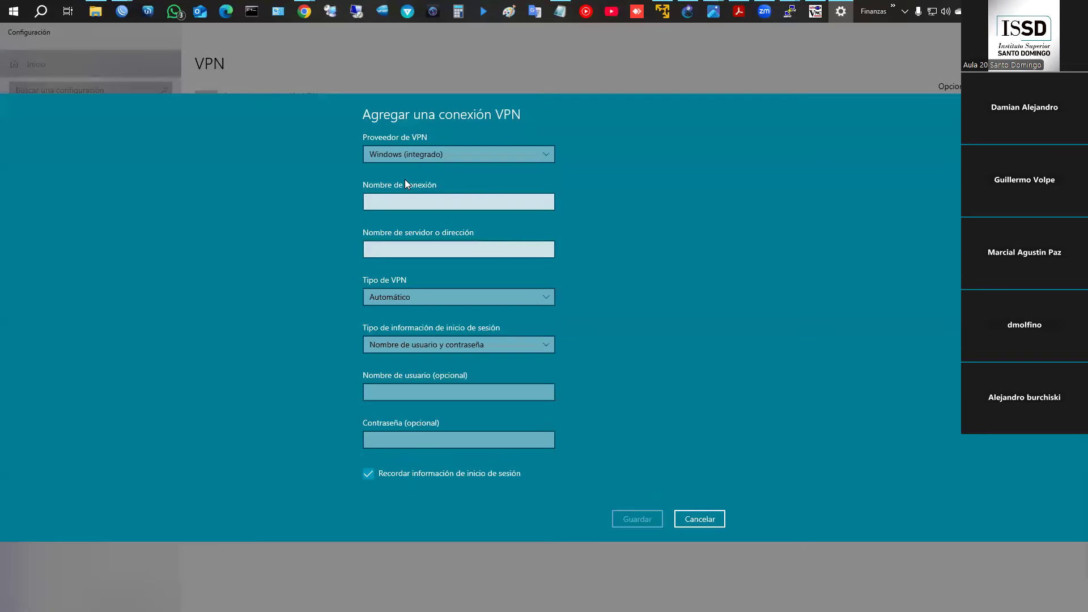
# - Name it ISSD, server 192.168.63.173, type L2TP/IPsec with pre-shared key, and enter the key
pyautogui.click(422, 207)
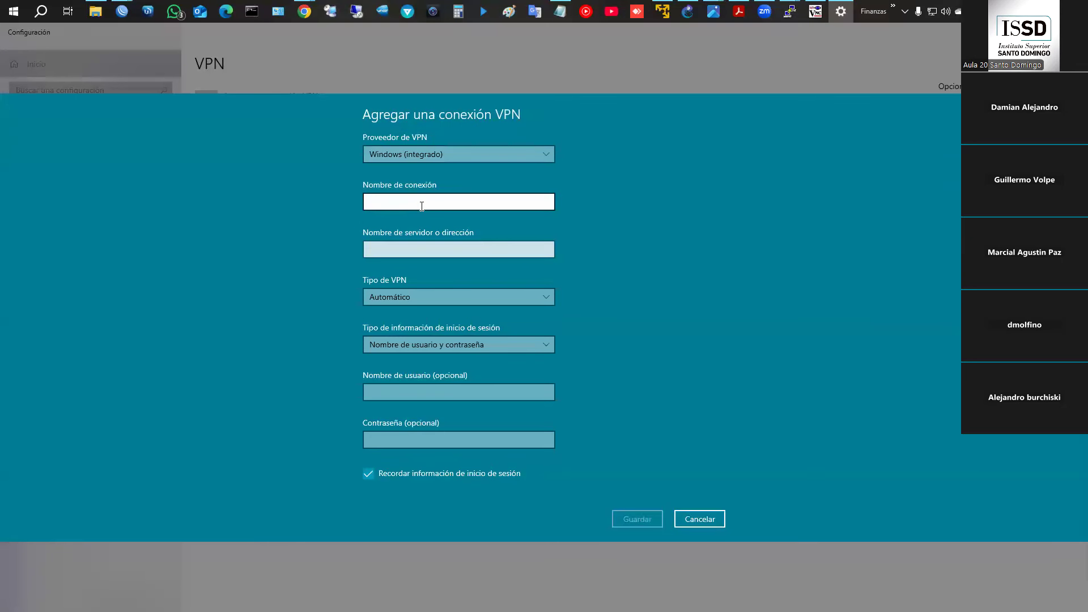
pyautogui.write('ISSD')
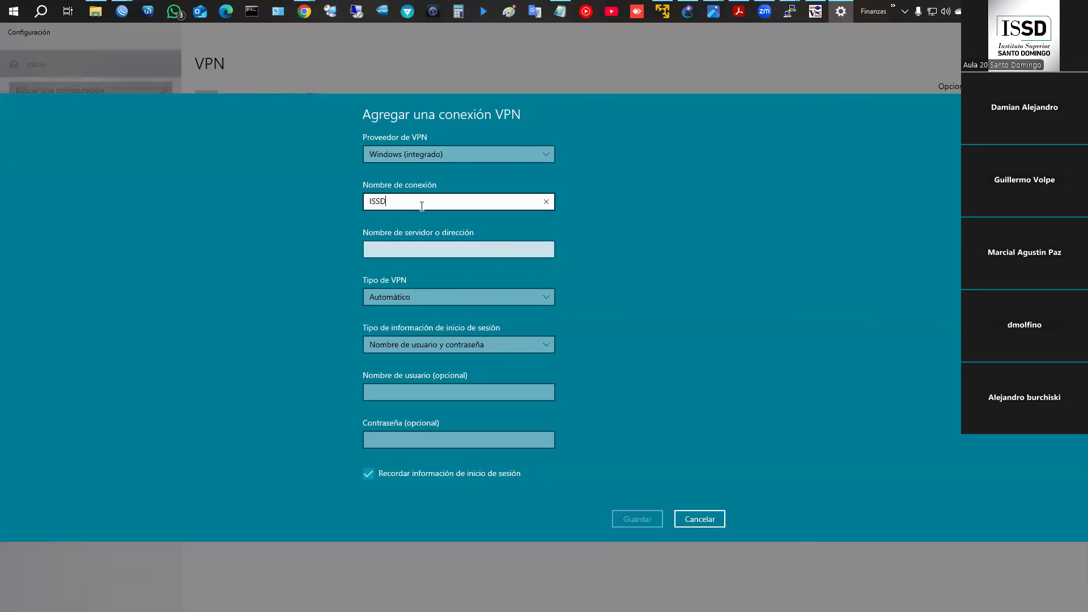
pyautogui.click(437, 247)
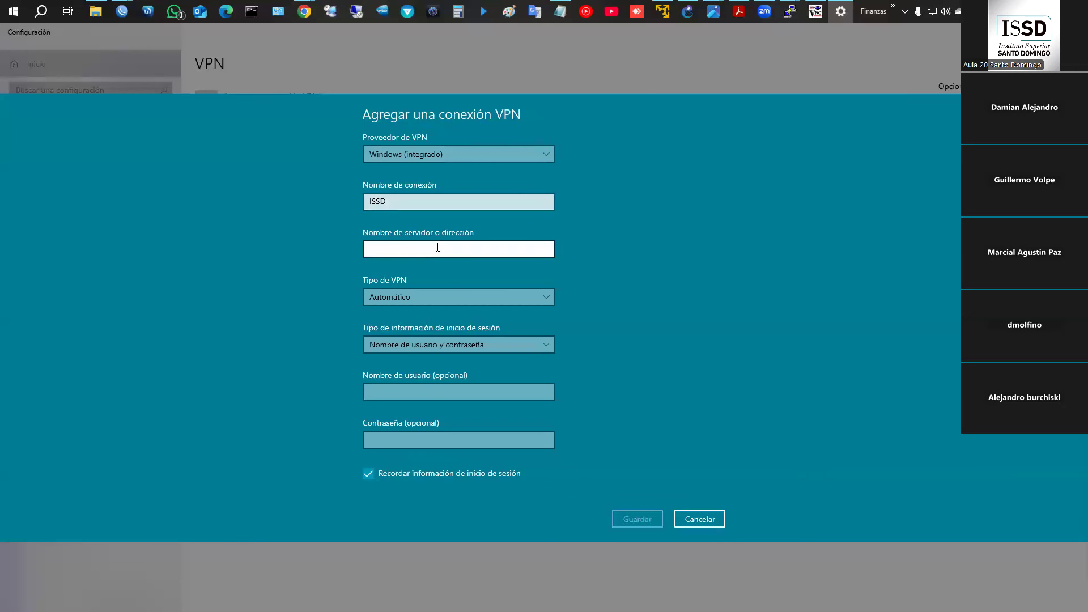
pyautogui.write('192.168.63.173')
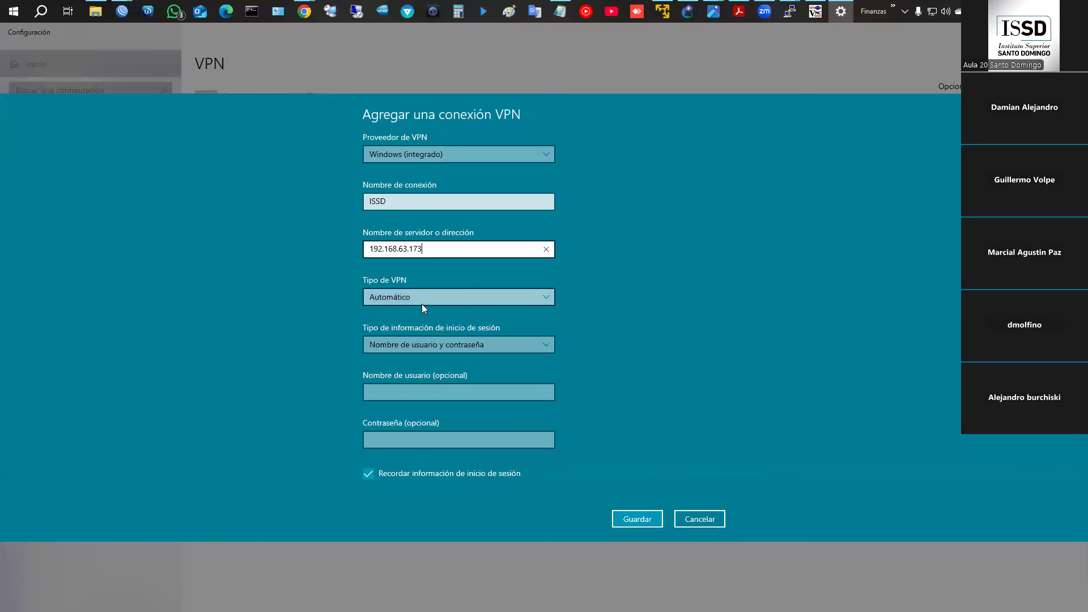
pyautogui.click(422, 299)
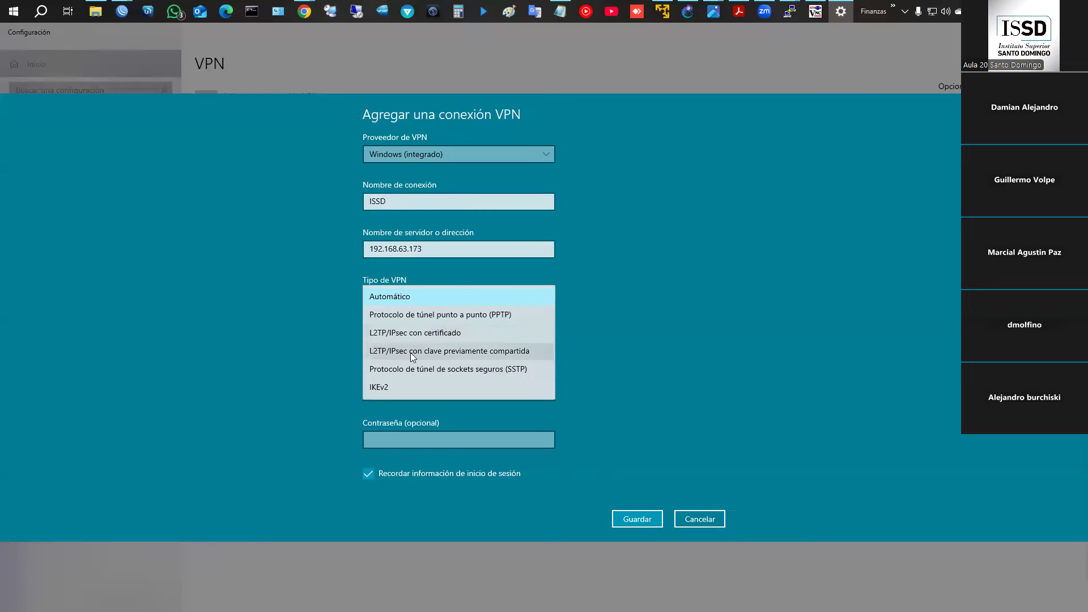
pyautogui.click(411, 353)
pyautogui.click(421, 322)
pyautogui.write('••••••')
pyautogui.click(546, 321)
# - Fill in username user5 and the account password, then return to the WinBox router window
pyautogui.click(417, 417)
pyautogui.write('user5')
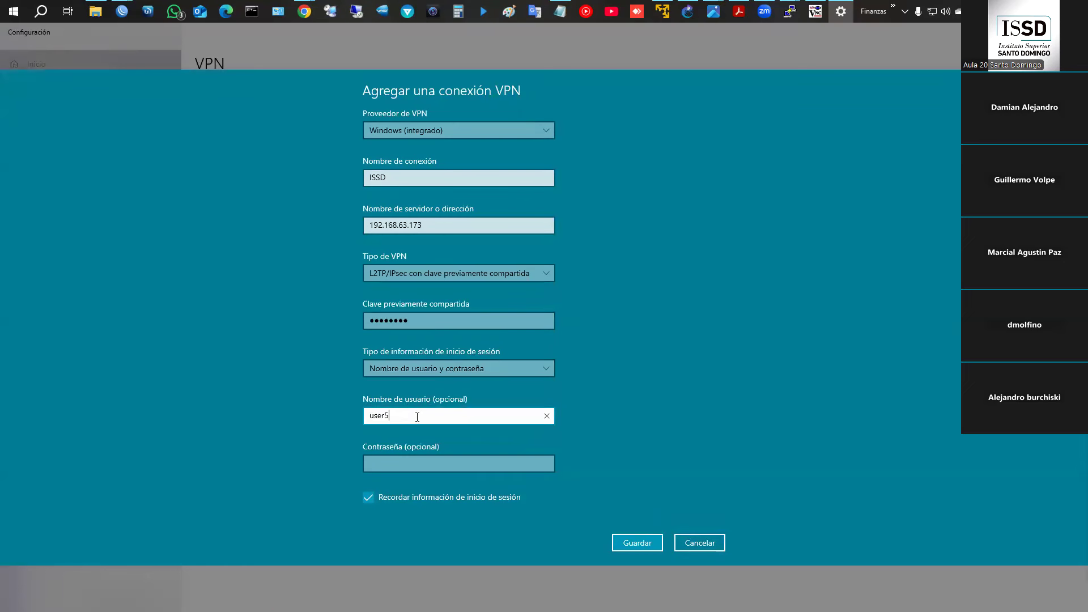
pyautogui.press('Tab')
pyautogui.write('•••••')
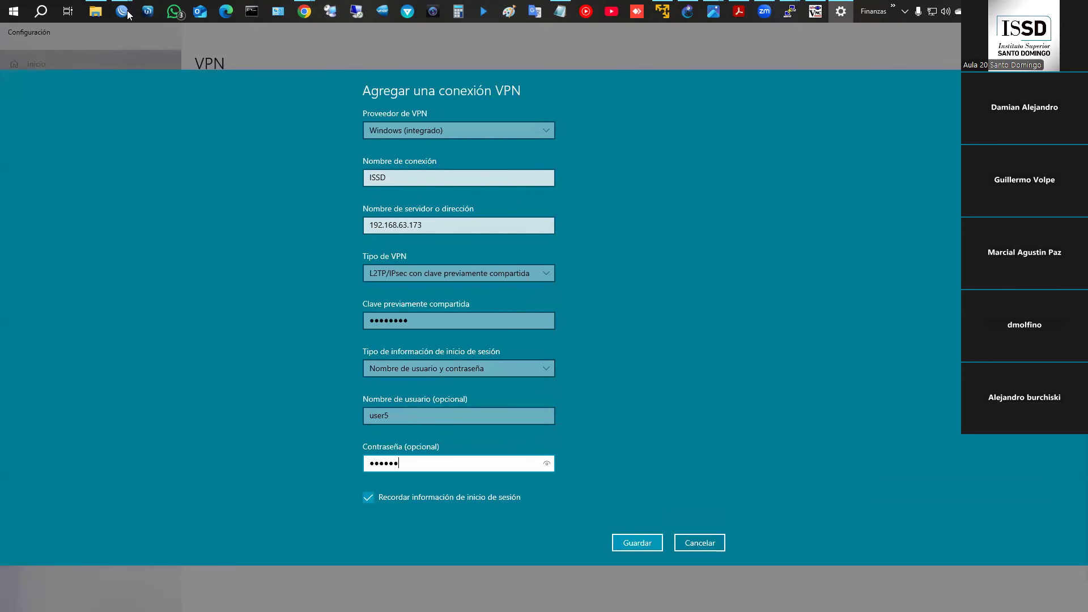
pyautogui.click(123, 13)
pyautogui.click(164, 48)
# - Check the user5 entry in WinBox's PPP Secrets list
pyautogui.click(122, 11)
pyautogui.click(188, 58)
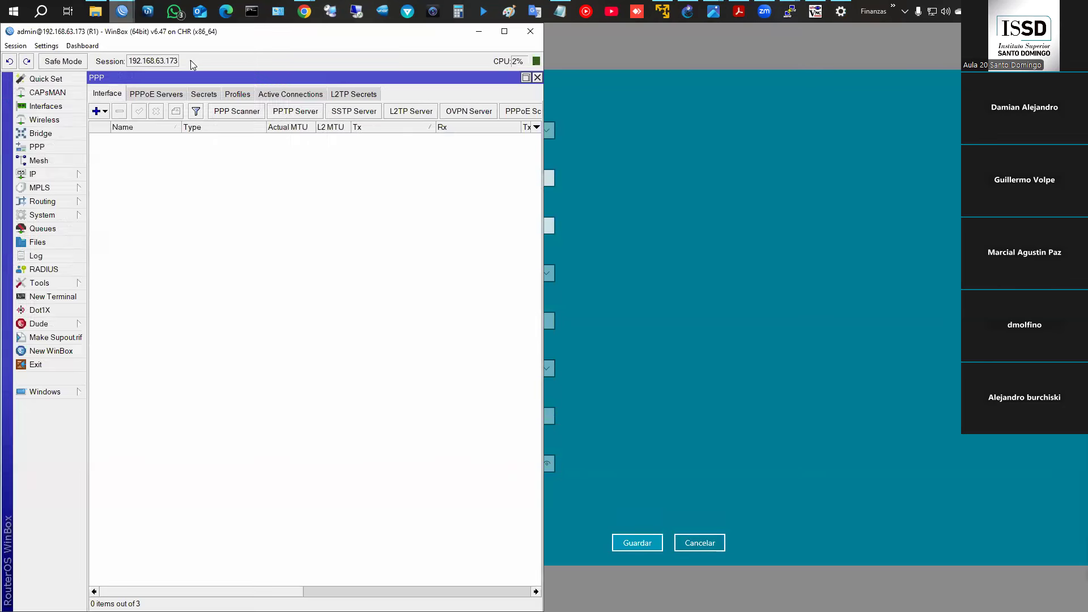
pyautogui.click(203, 94)
pyautogui.click(172, 180)
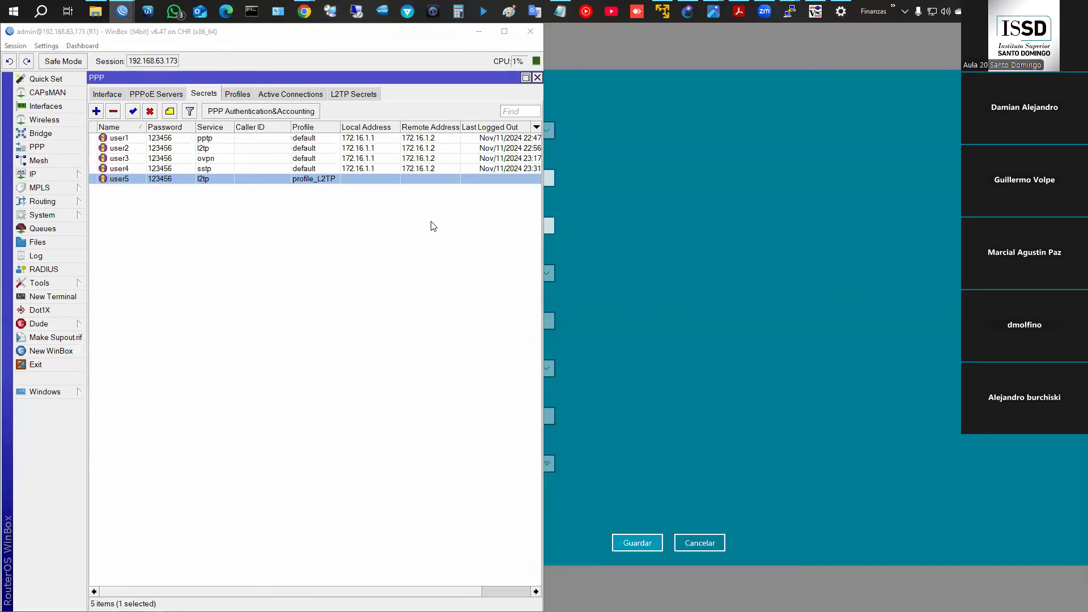
# - Save the ISSD VPN connection in Windows Settings and connect it
pyautogui.click(581, 353)
pyautogui.click(637, 544)
pyautogui.click(243, 204)
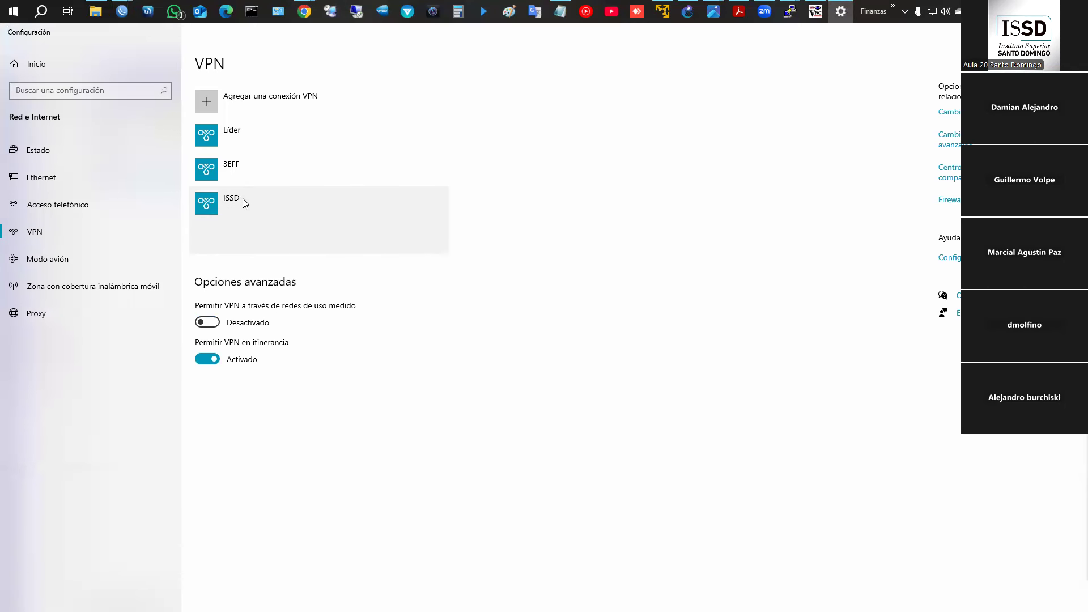
pyautogui.click(288, 243)
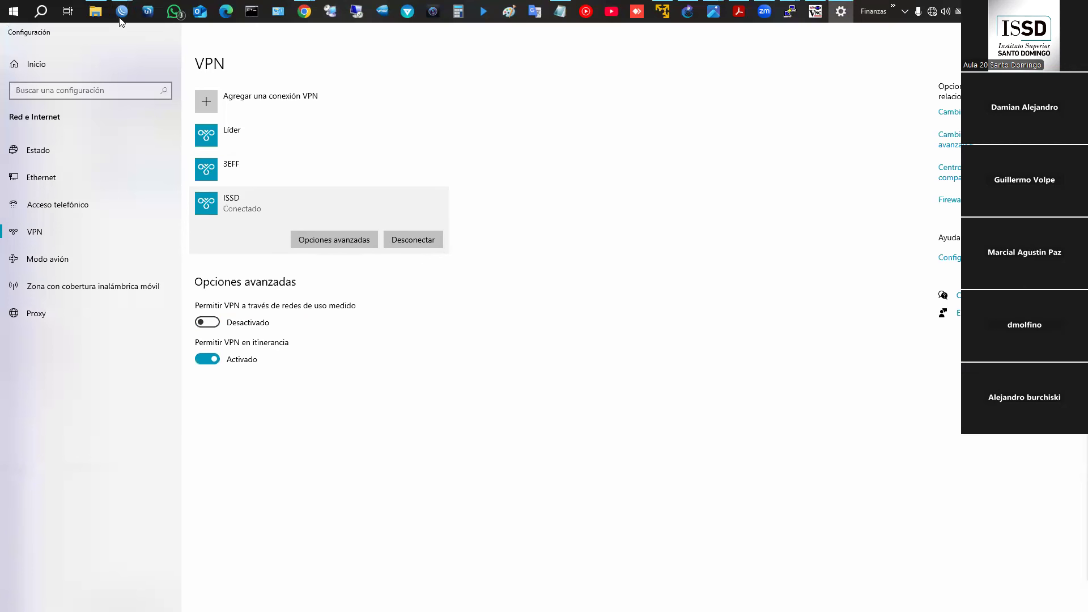
pyautogui.moveTo(122, 12)
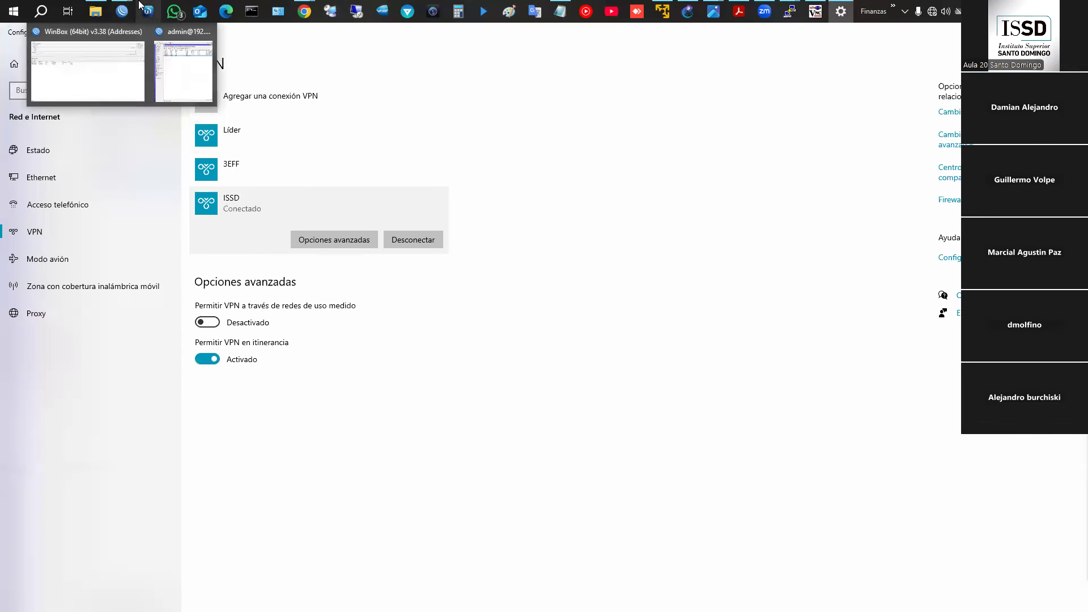
# - Cancel the QEMU template dialog, sketch a cloud with an arrow to Cloud1, and open Command Prompt
pyautogui.click(687, 11)
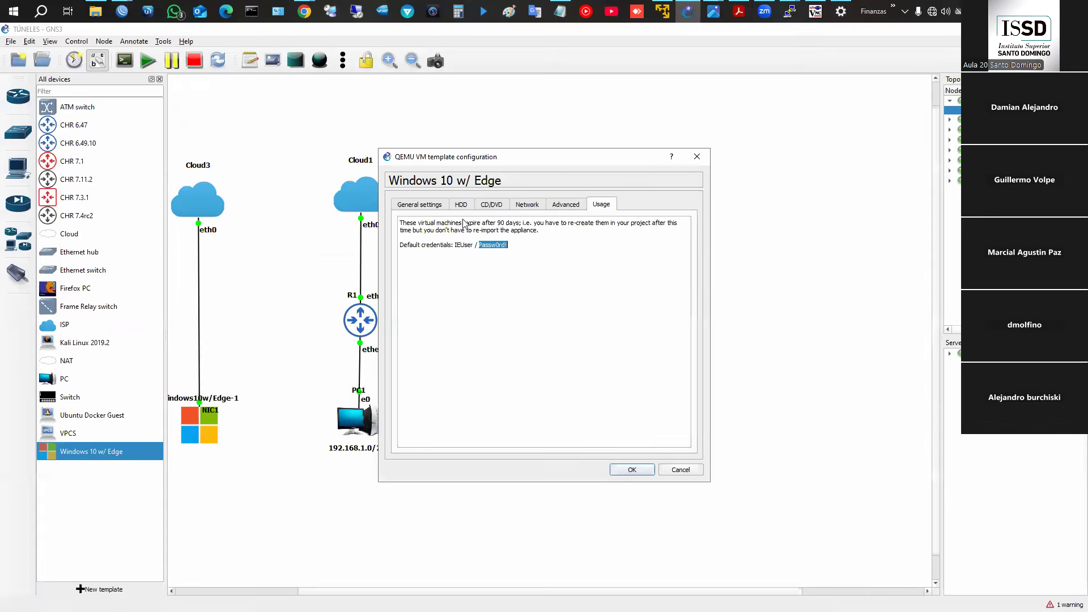
pyautogui.click(688, 472)
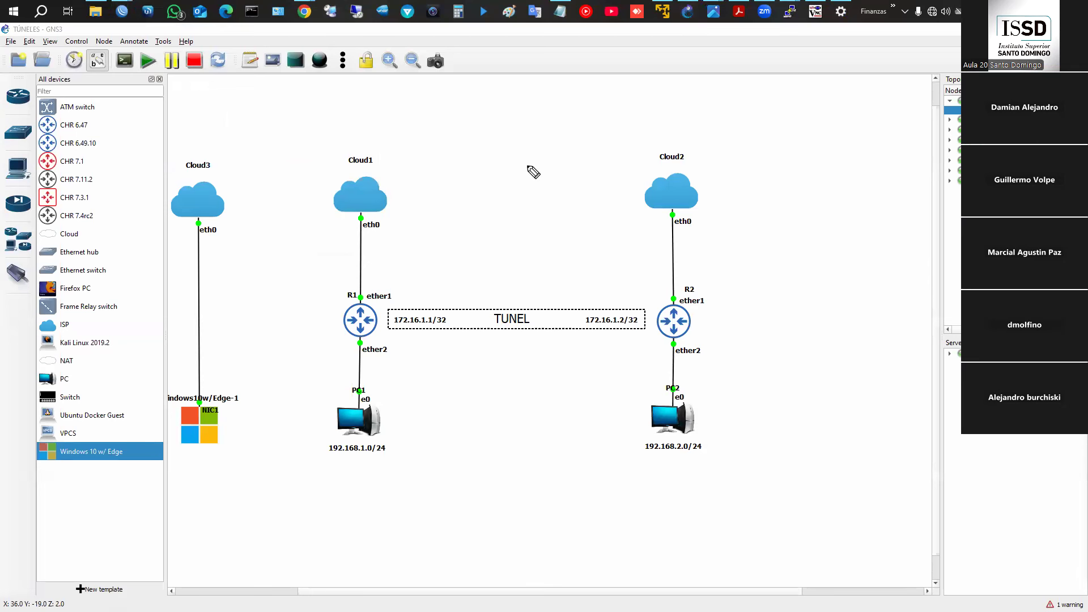
pyautogui.moveTo(402, 119)
pyautogui.mouseDown()
pyautogui.moveTo(387, 96)
pyautogui.moveTo(397, 117)
pyautogui.mouseUp()
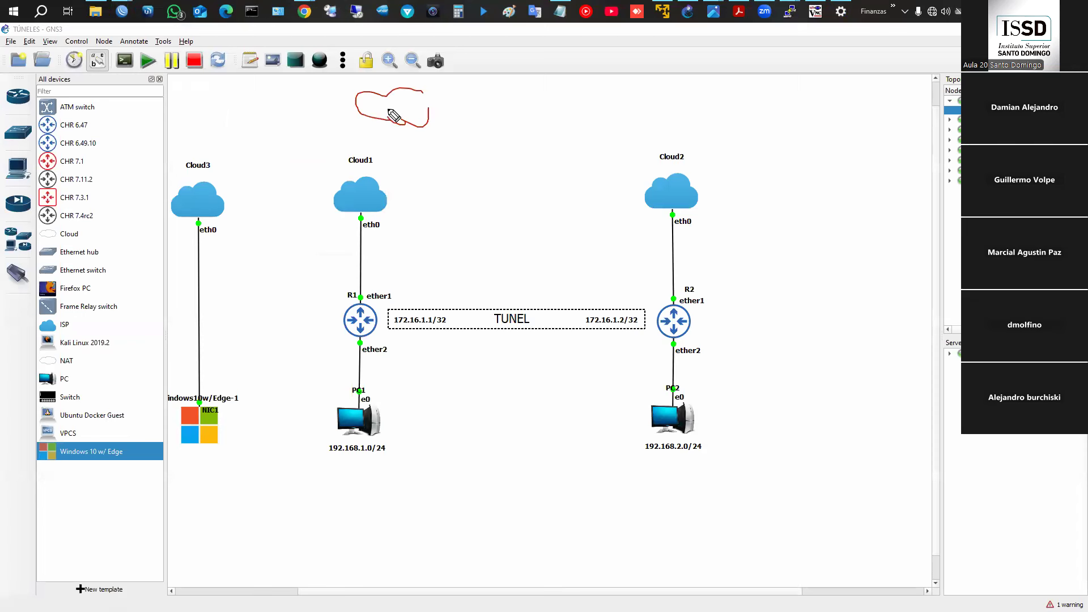
pyautogui.moveTo(390, 116)
pyautogui.mouseDown()
pyautogui.moveTo(355, 205)
pyautogui.moveTo(359, 193)
pyautogui.mouseUp()
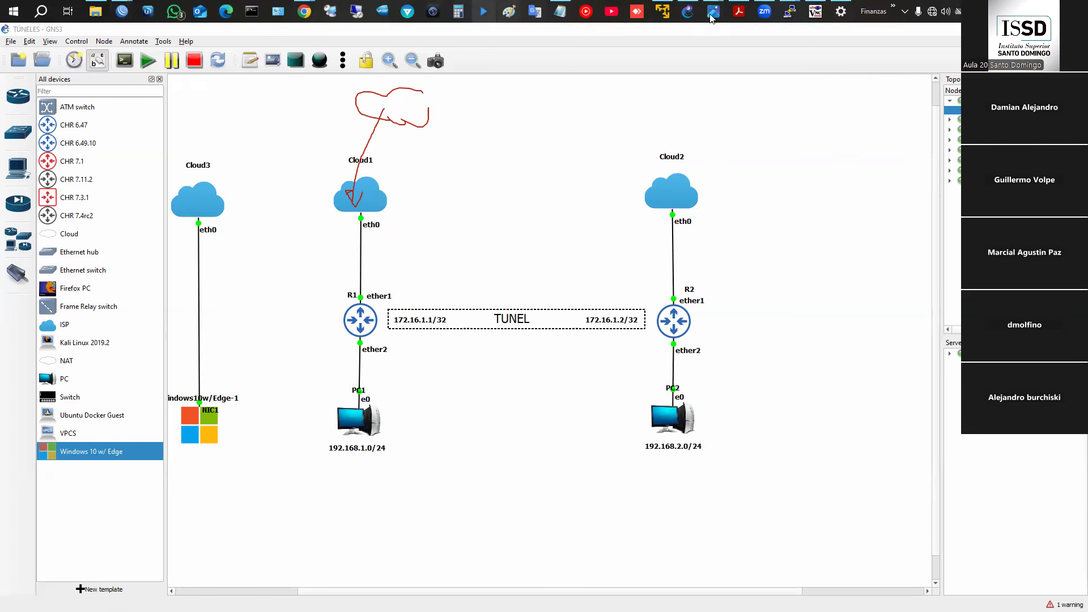
pyautogui.click(249, 14)
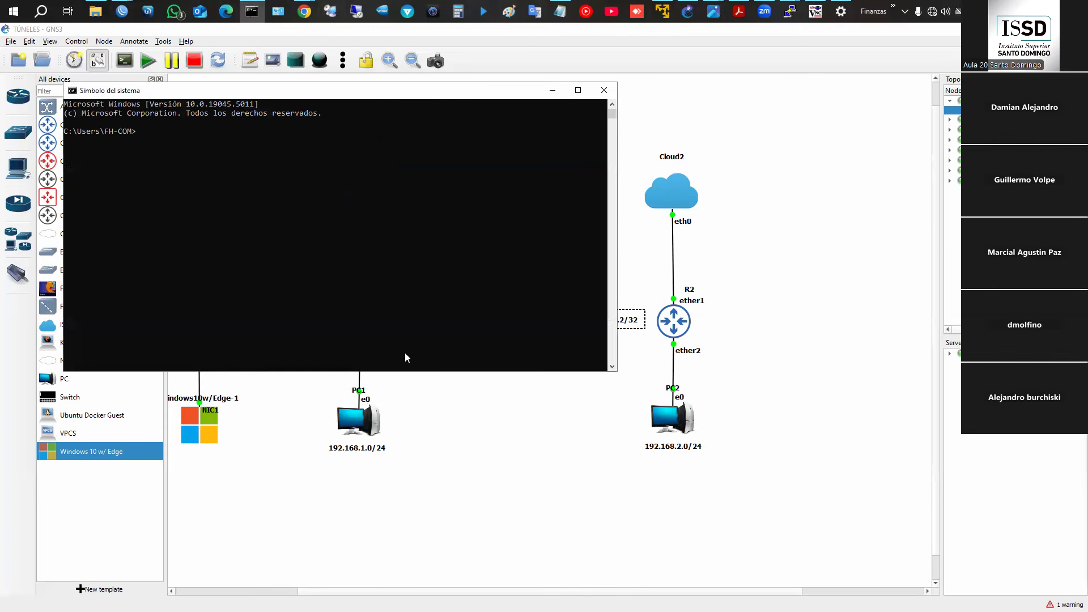
# - Run ipconfig and highlight the PPP ISSD adapter's 192.168.1.110 address and 255.255.255.255 mask
pyautogui.write('ipconfig')
pyautogui.press('Return')
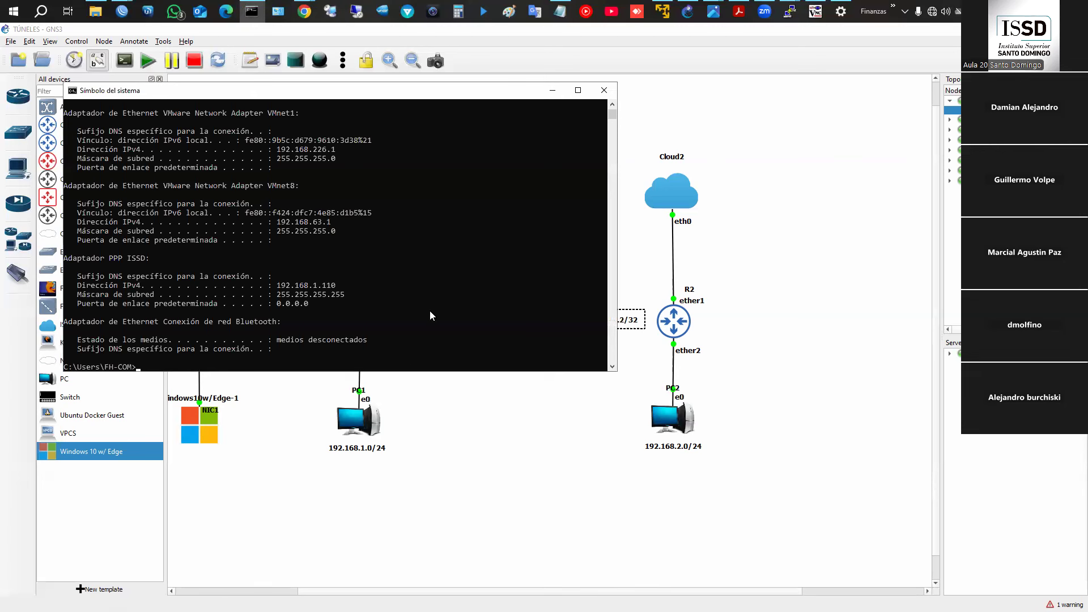
pyautogui.scroll(-1, 268, 242)
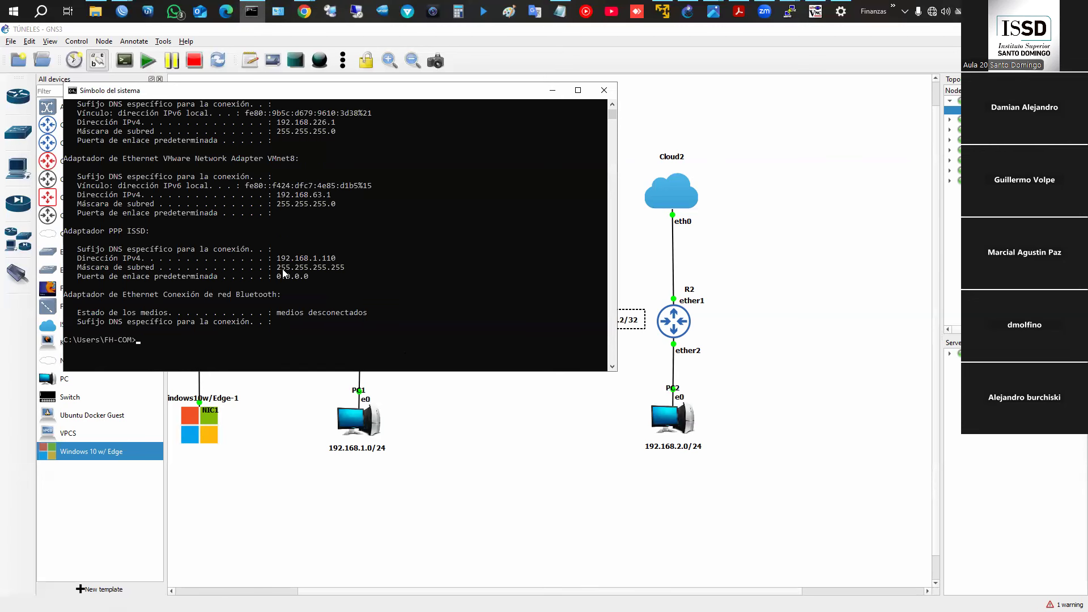
pyautogui.moveTo(272, 259)
pyautogui.mouseDown()
pyautogui.moveTo(347, 268)
pyautogui.moveTo(277, 270)
pyautogui.mouseUp()
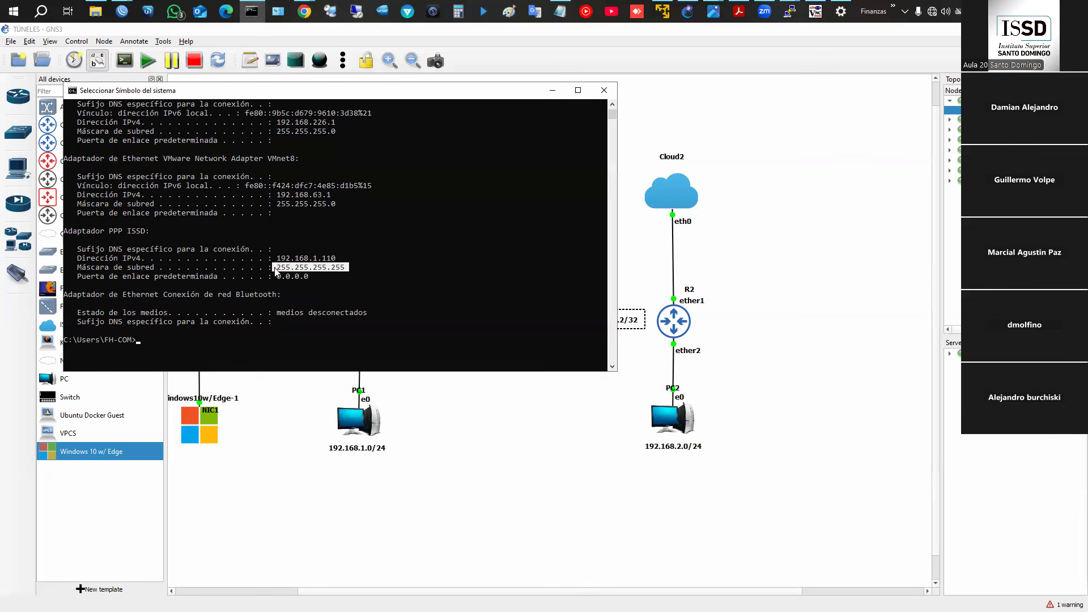